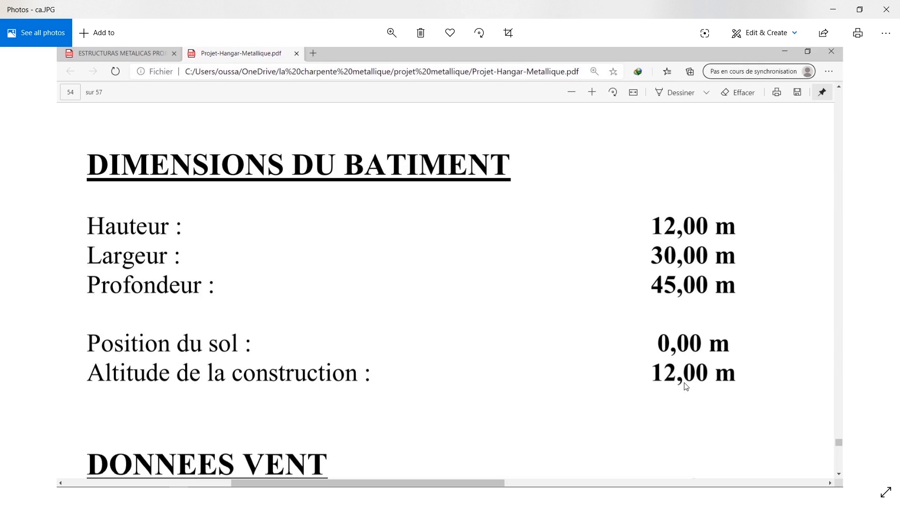
- Add vertical construction lines along X from 0.00 m, repeated 2 times at 15 m spacing
click(826, 15)
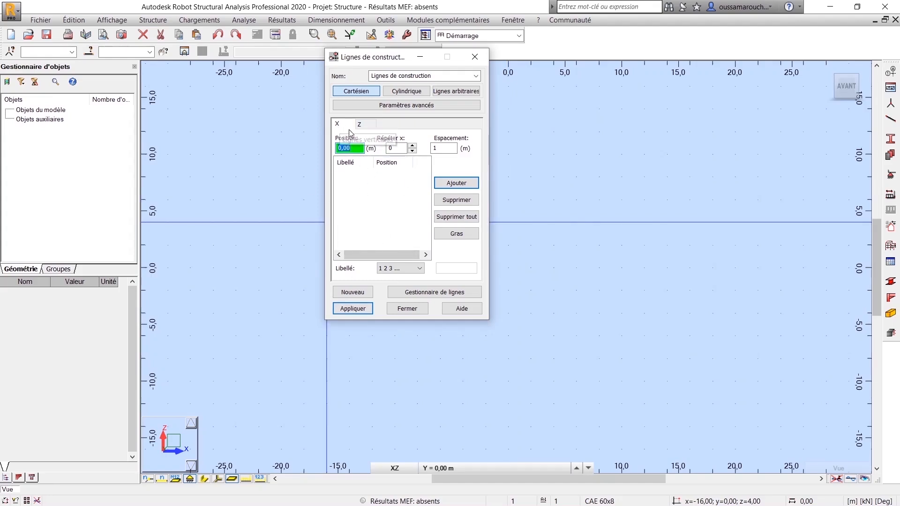
click(413, 146)
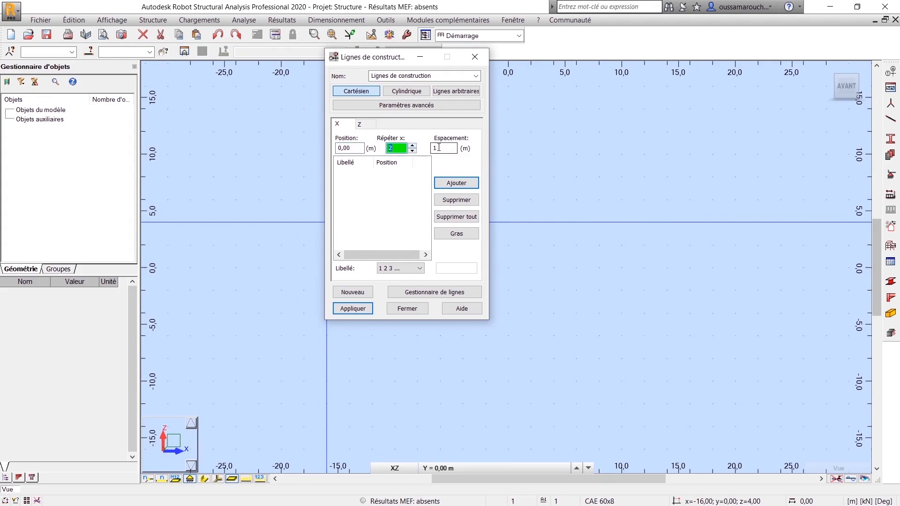
key(Tab)
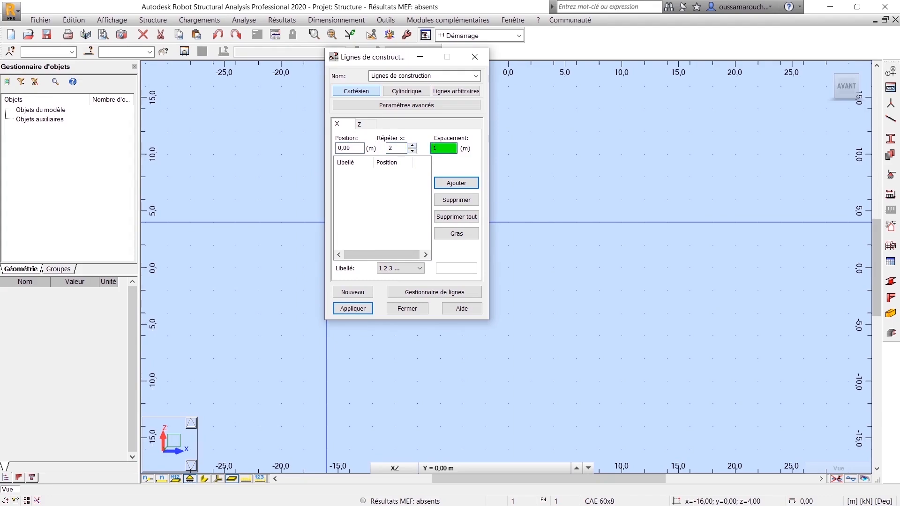
click(438, 187)
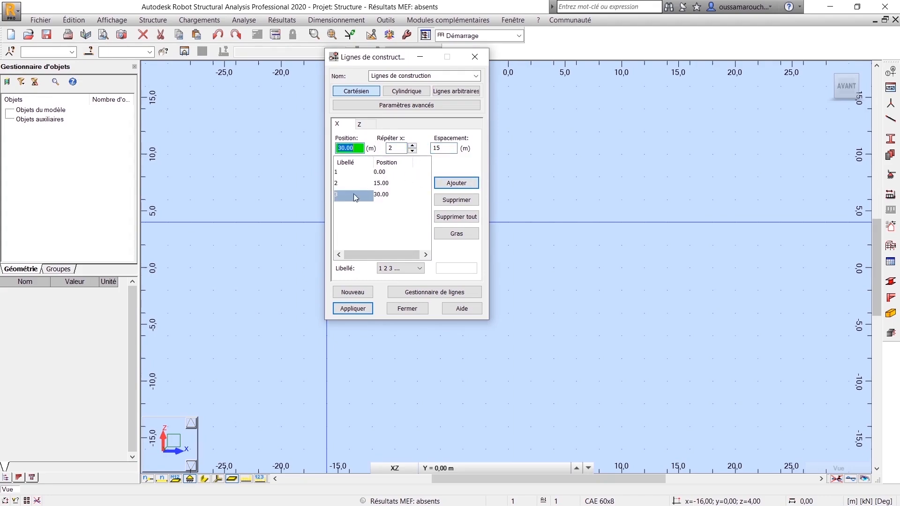
- Add Z construction lines from 0.00 m, repeated 6 times at 2 m spacing, and apply the grid
click(360, 123)
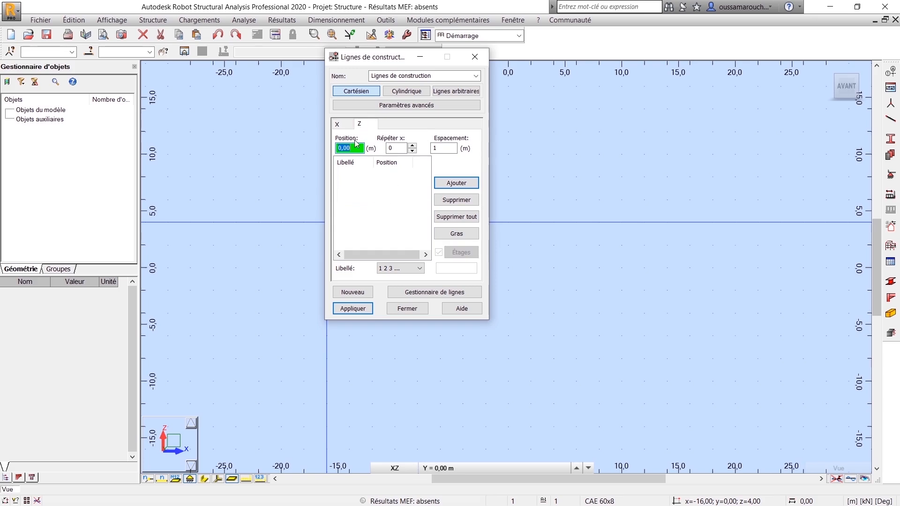
double_click(412, 145)
click(413, 145)
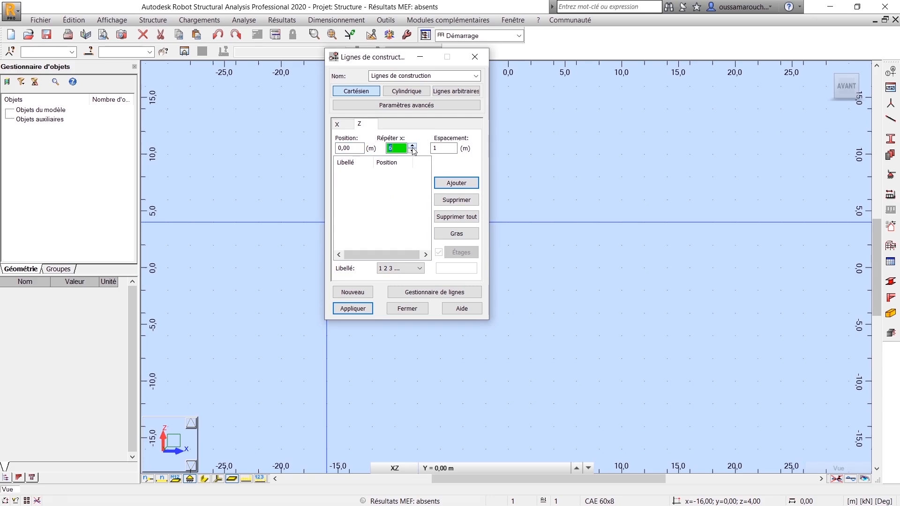
key(Tab)
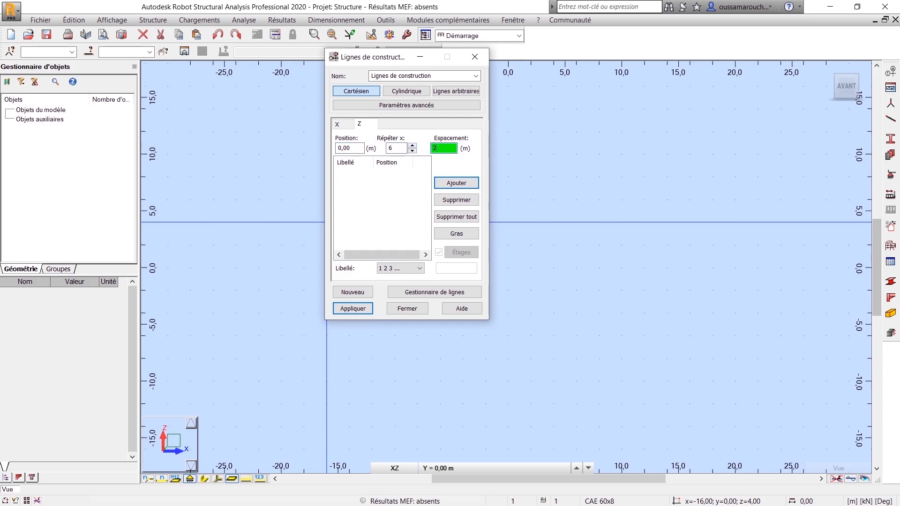
text(2)
click(453, 183)
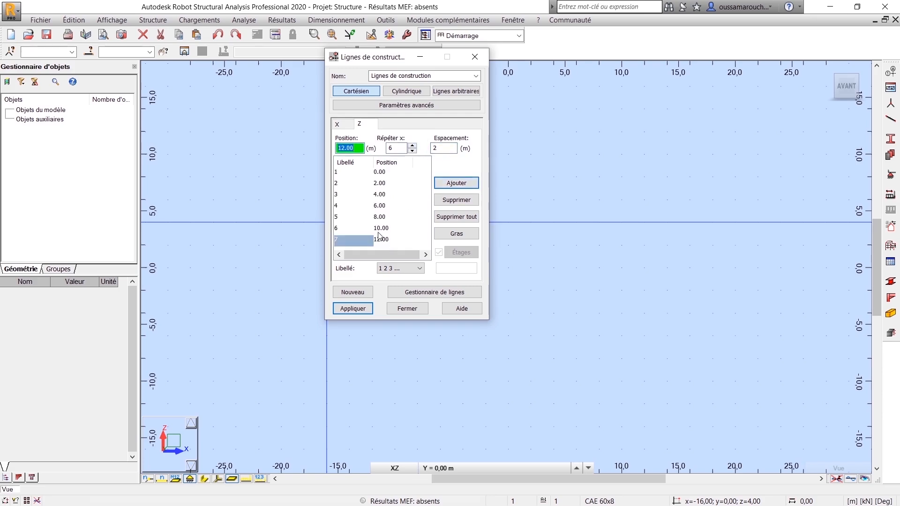
click(352, 308)
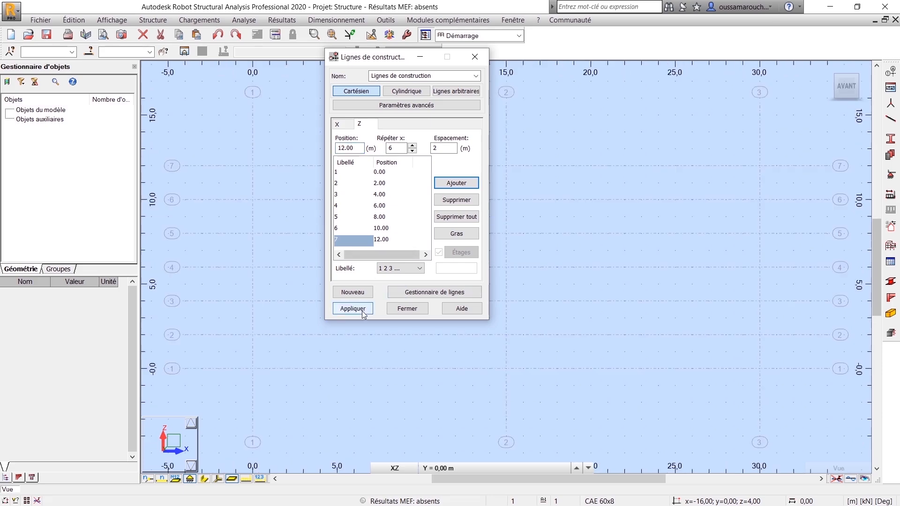
click(407, 309)
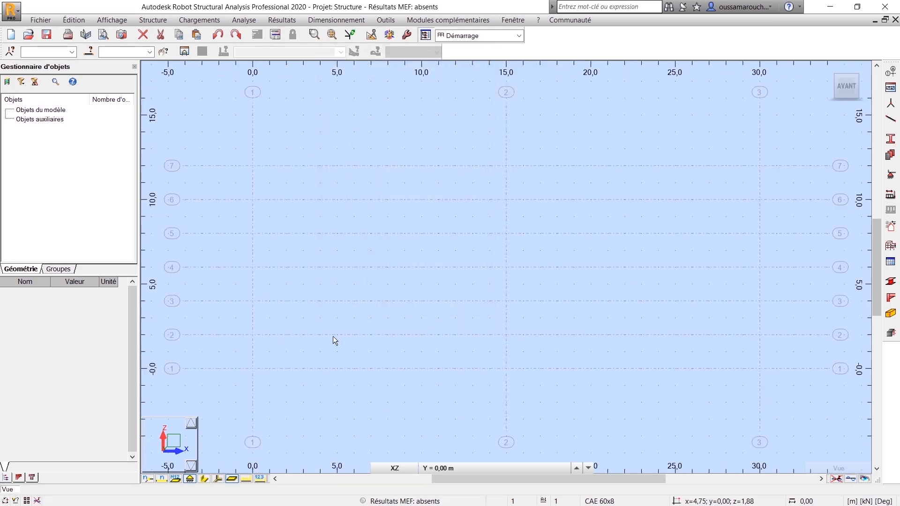
- Start defining bars and add the OTUA steel angle section CAE 60x8 to the available sections
key(alt+Tab)
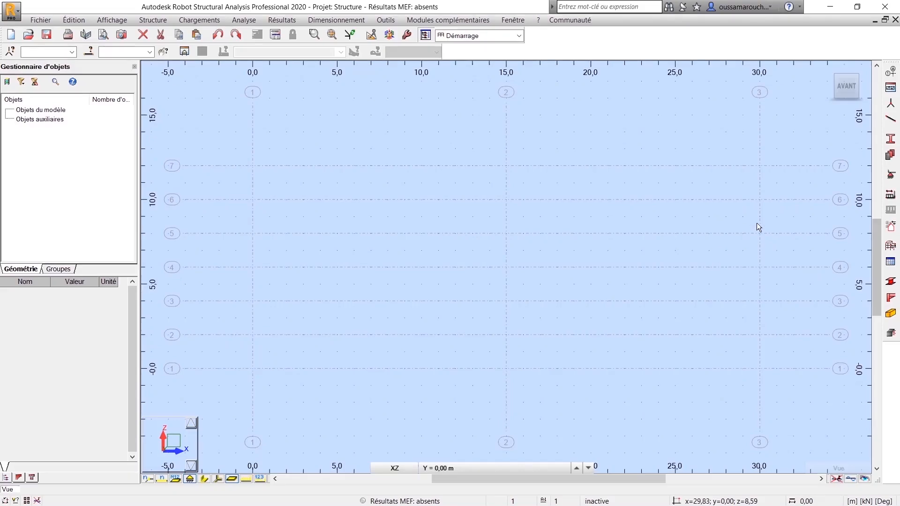
click(894, 120)
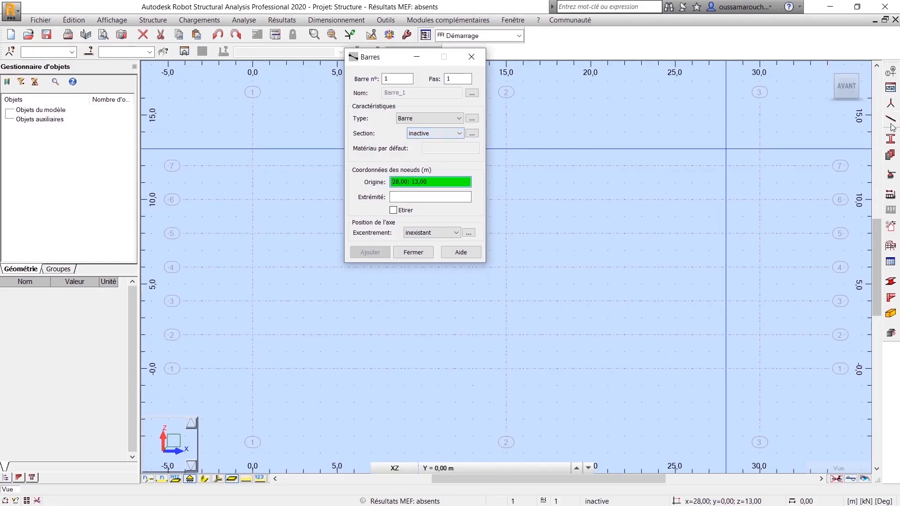
click(473, 134)
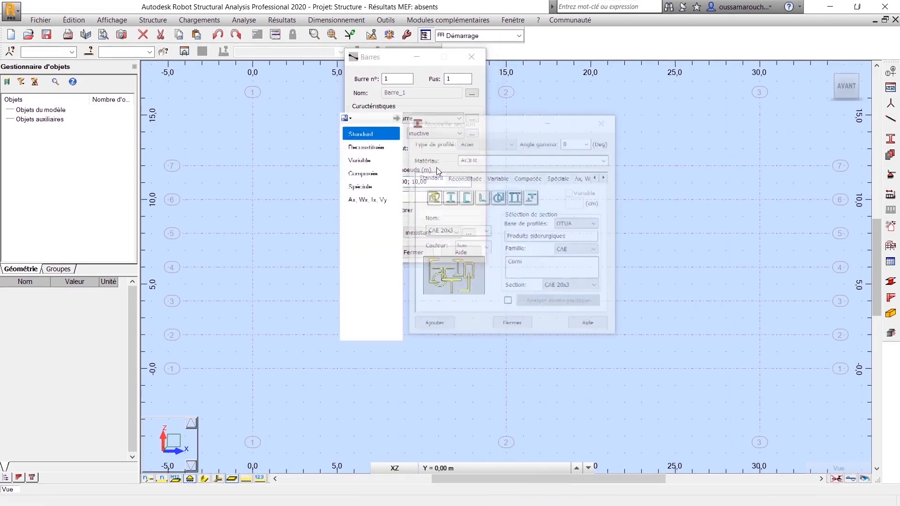
drag(425, 123, 319, 111)
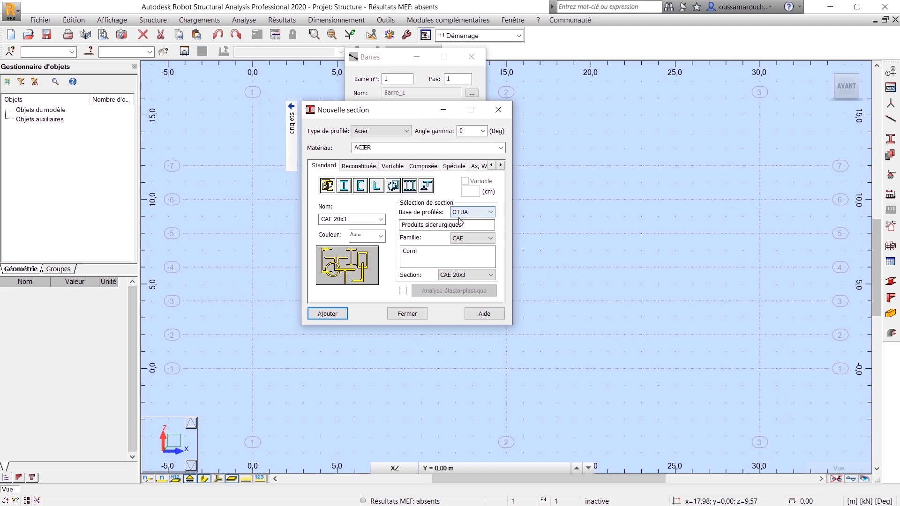
click(492, 240)
click(474, 237)
click(485, 276)
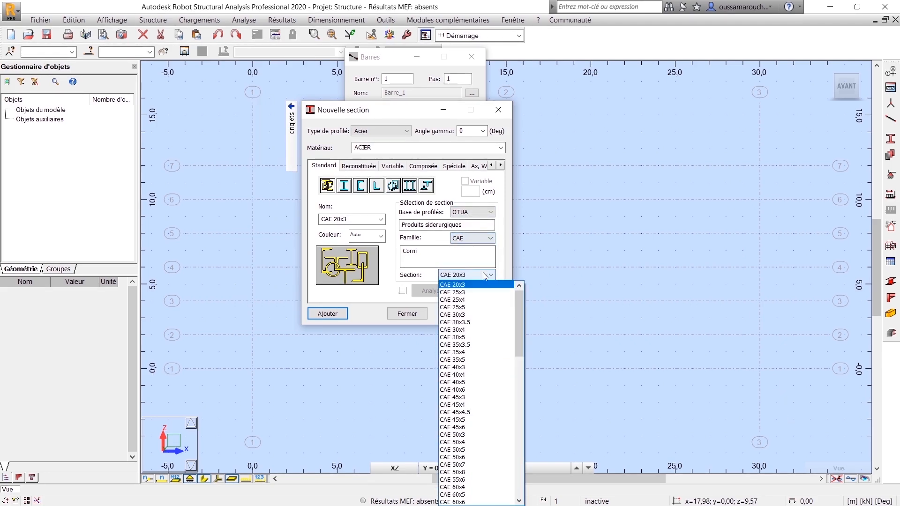
scroll(466, 403, down, 2)
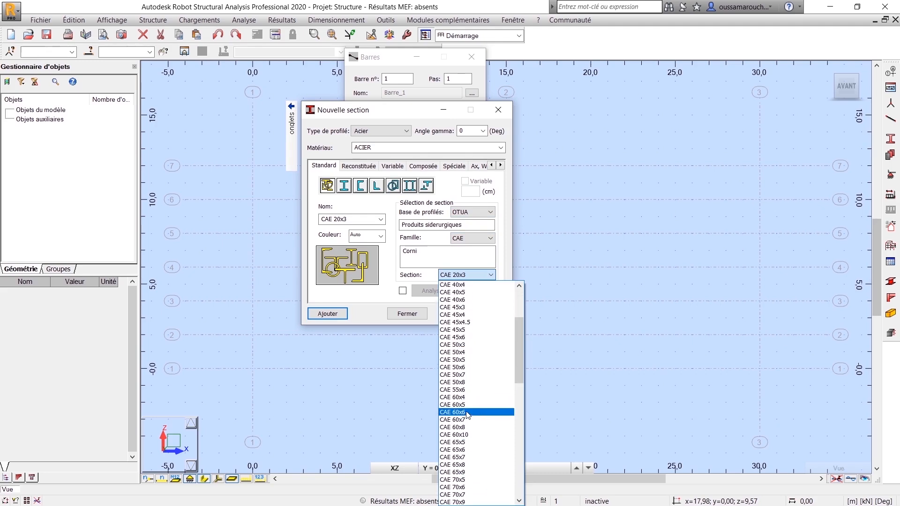
click(469, 427)
click(337, 314)
- Add the IPE 140 and IPE 220 steel sections from the IPE family
click(474, 238)
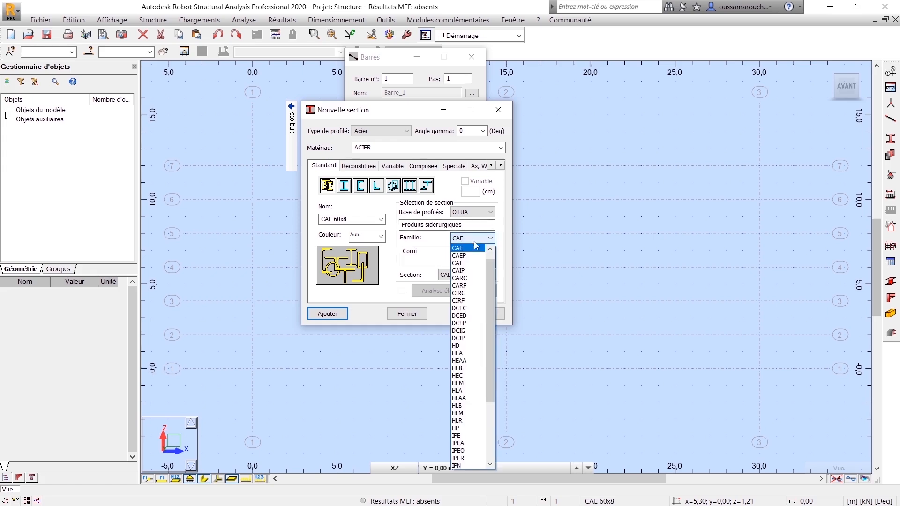
scroll(459, 425, down, 4)
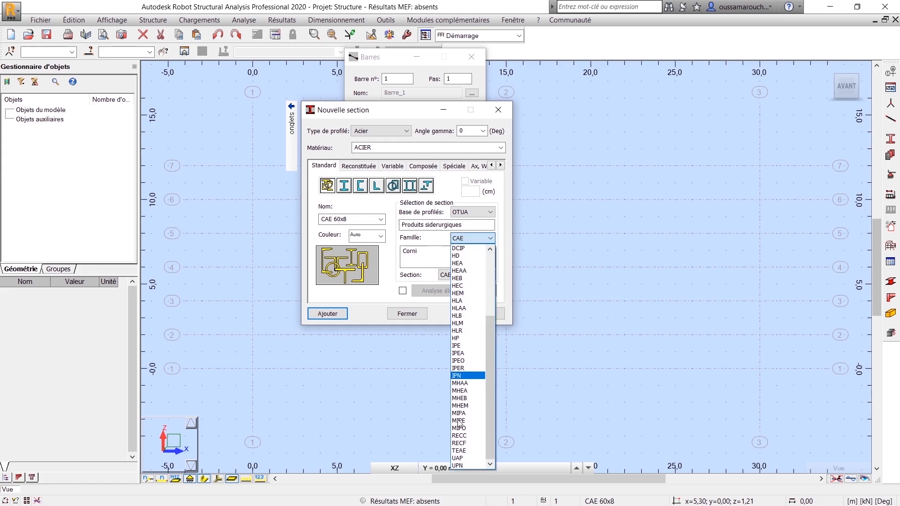
click(461, 346)
click(472, 278)
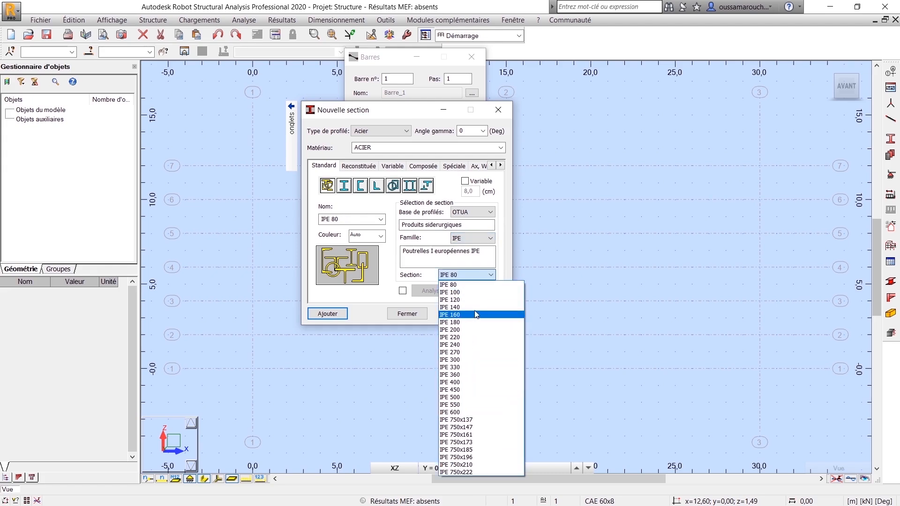
click(474, 309)
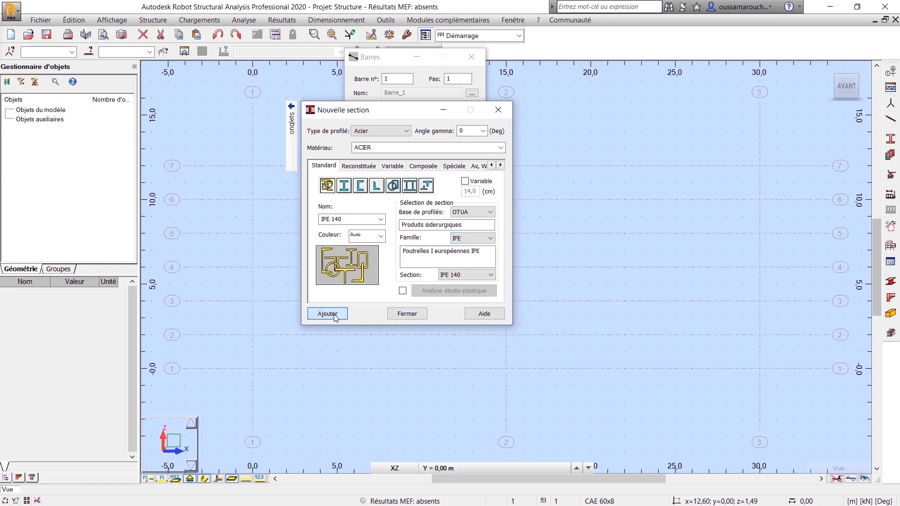
click(473, 274)
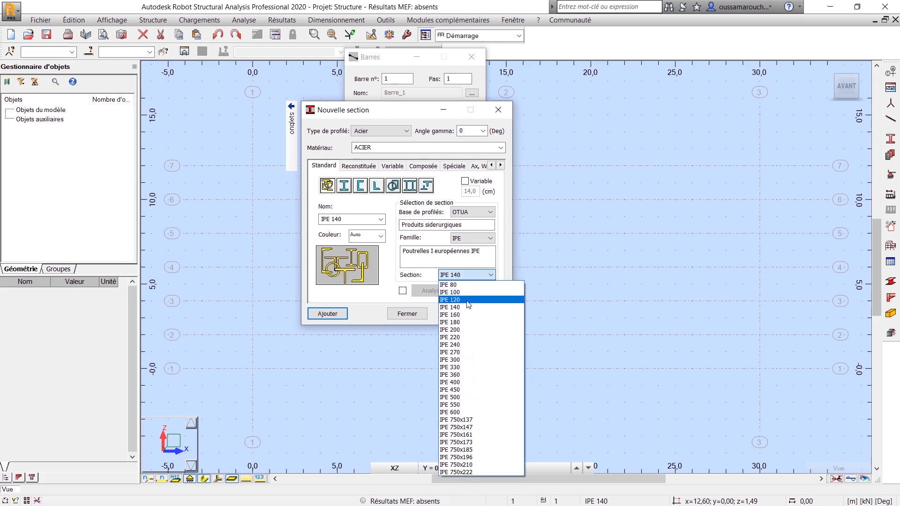
click(463, 337)
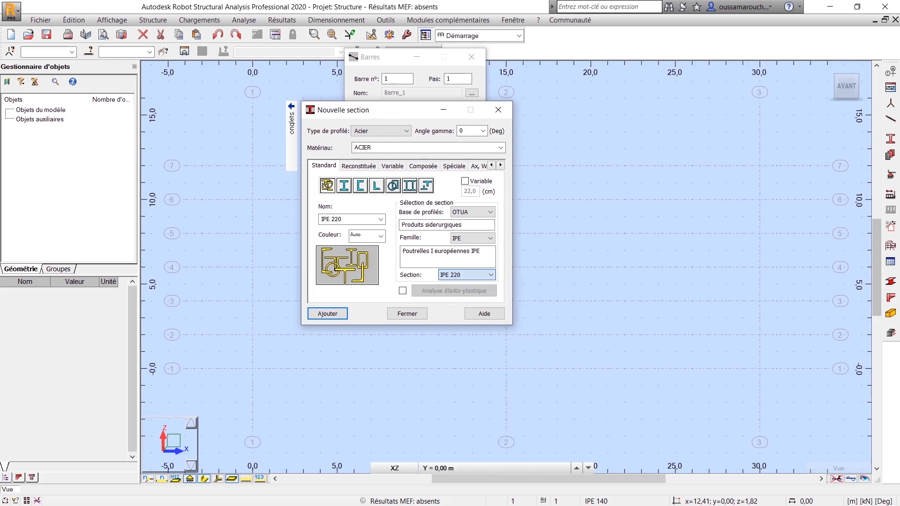
- Add the HEA 220 section from the HEA family and finish defining new sections
click(473, 238)
click(469, 264)
click(491, 276)
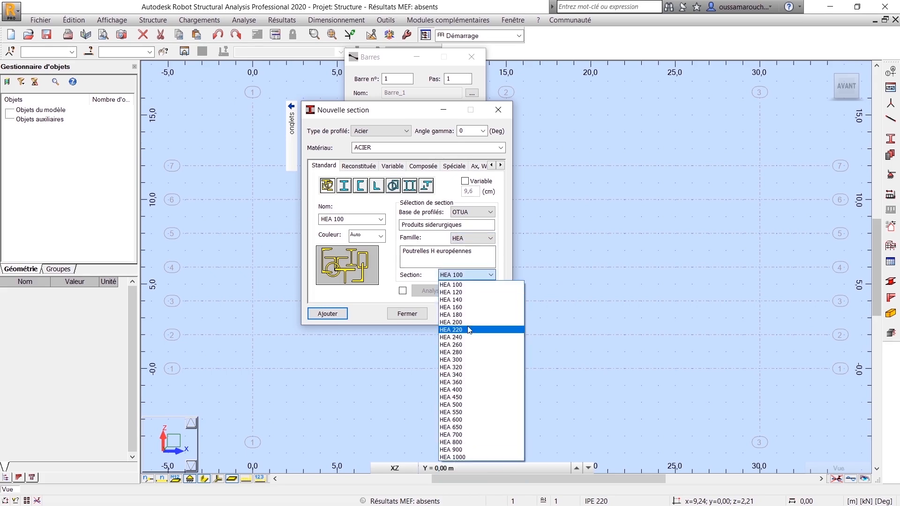
click(469, 329)
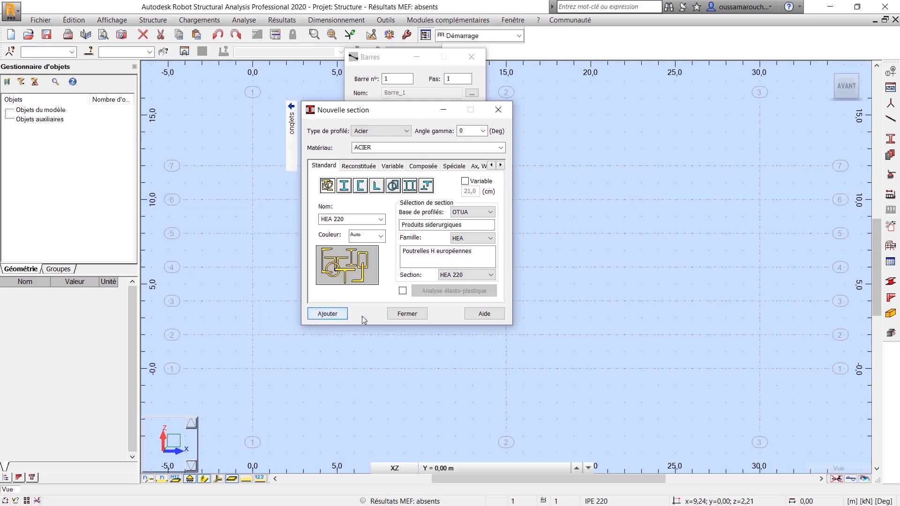
click(406, 314)
- Draw two HEA 220 columns from z = 0 to z = 10 m, at x = 0 and x = 30 m
drag(376, 57, 739, 70)
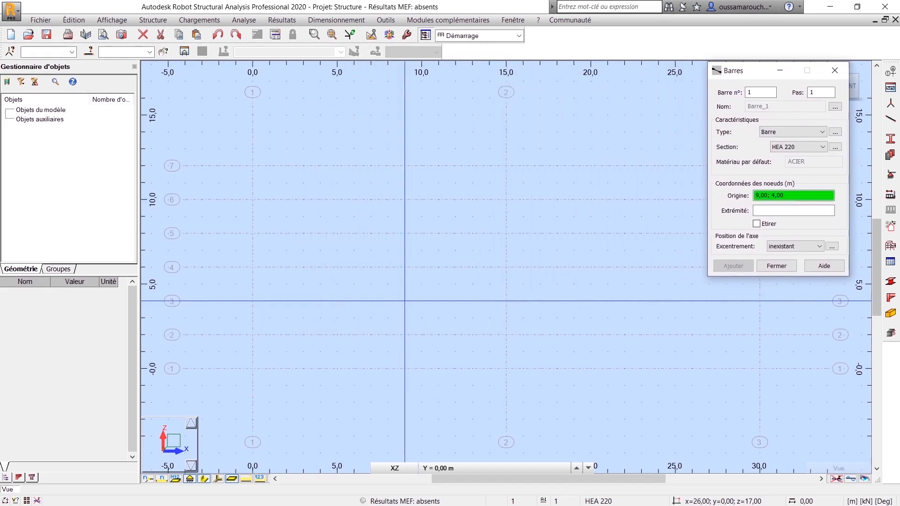
click(253, 369)
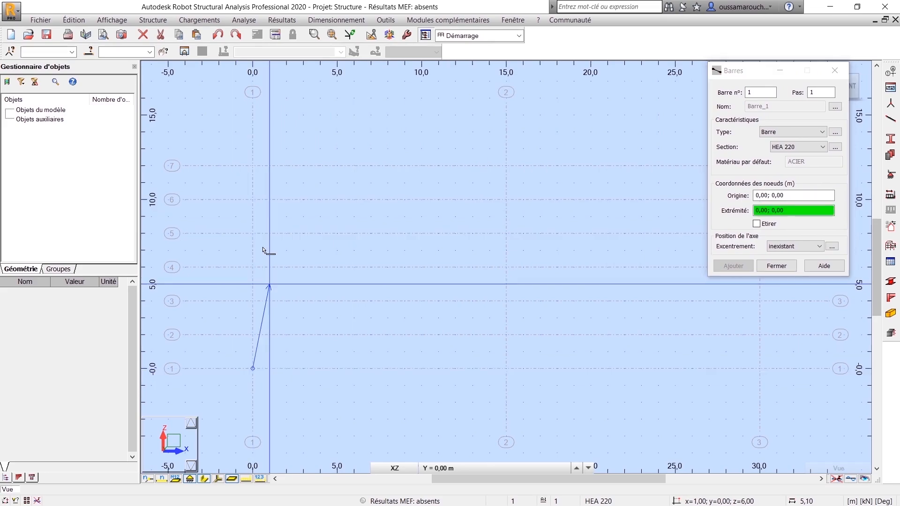
click(253, 200)
scroll(574, 301, down, 1)
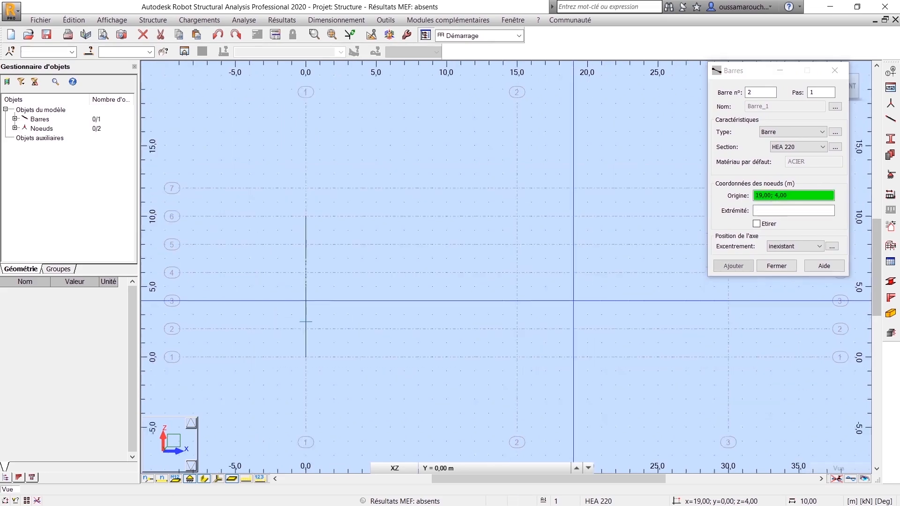
scroll(573, 300, down, 1)
click(628, 352)
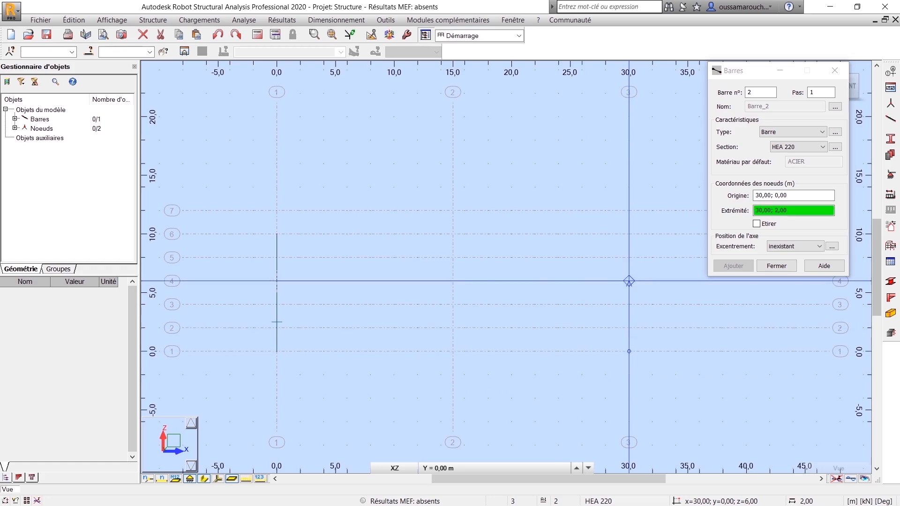
click(628, 234)
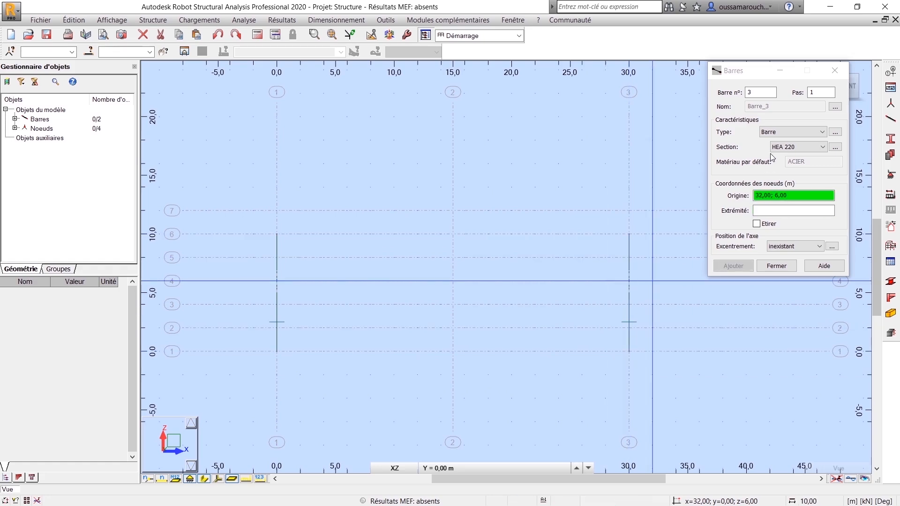
- Draw two IPE 220 rafters from the column tops at z = 10 m to the ridge at (15; 12)
click(783, 146)
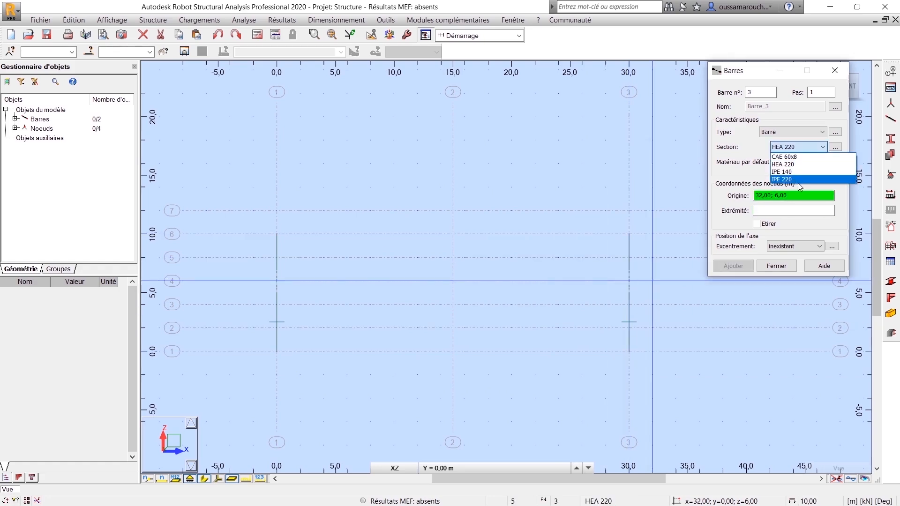
click(797, 180)
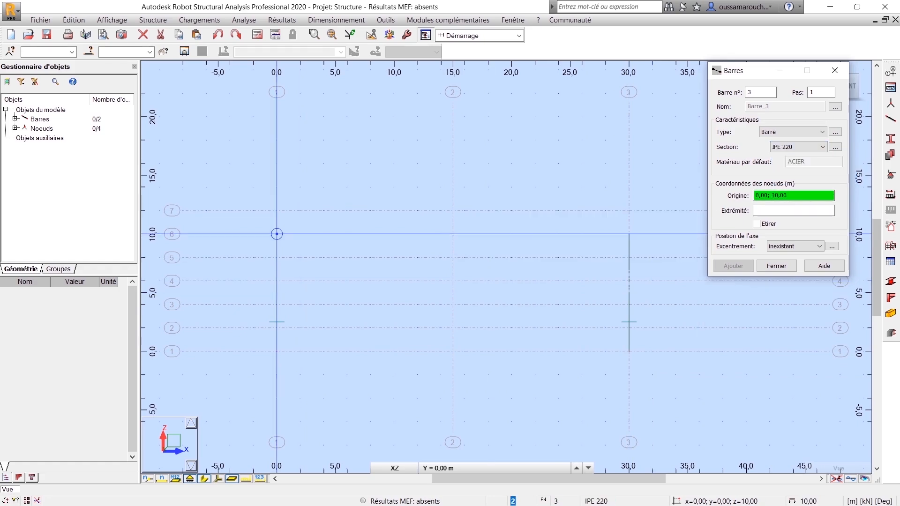
click(276, 234)
click(453, 211)
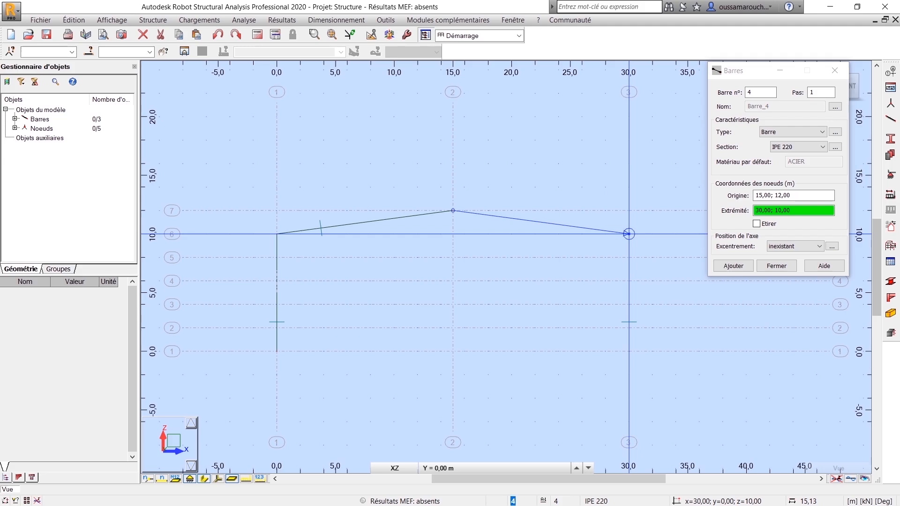
click(629, 234)
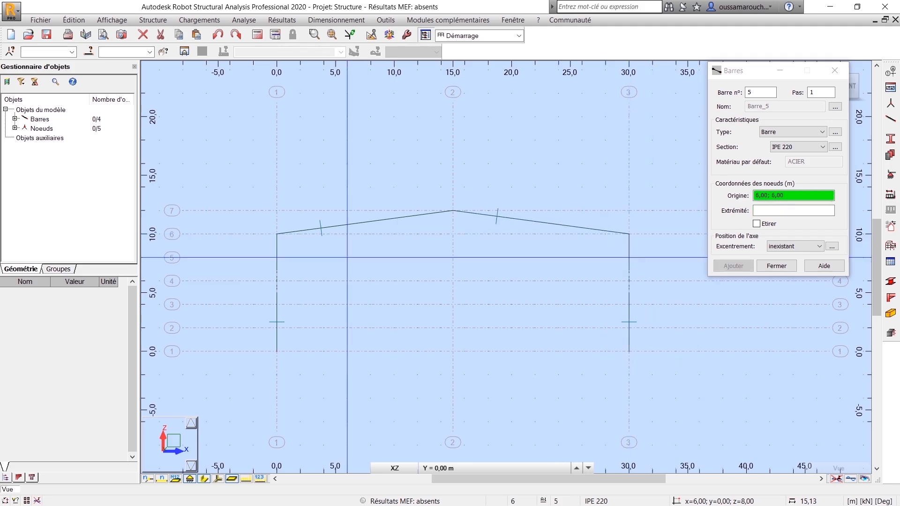
- Draw three IPE 220 intermediate posts between the rafters and z = 0, at x = 6, 15 and 24 m
click(346, 224)
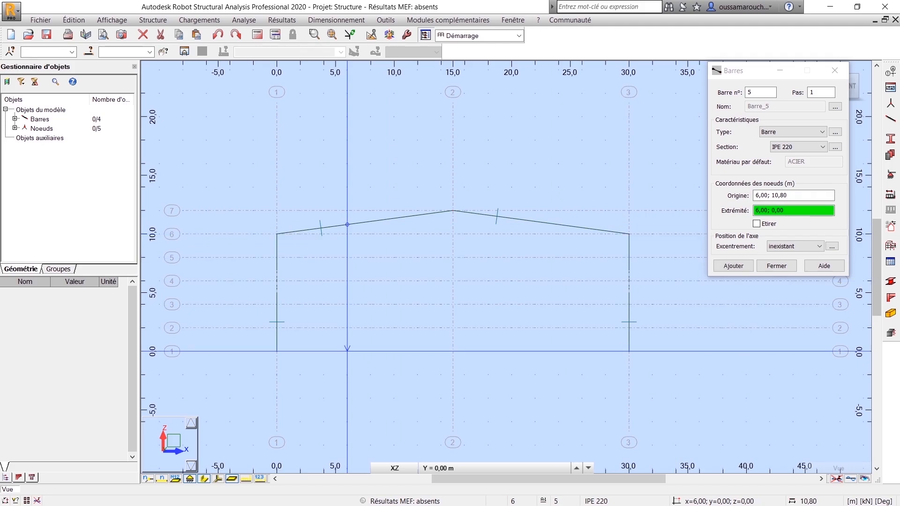
click(347, 351)
click(453, 351)
click(453, 210)
click(559, 225)
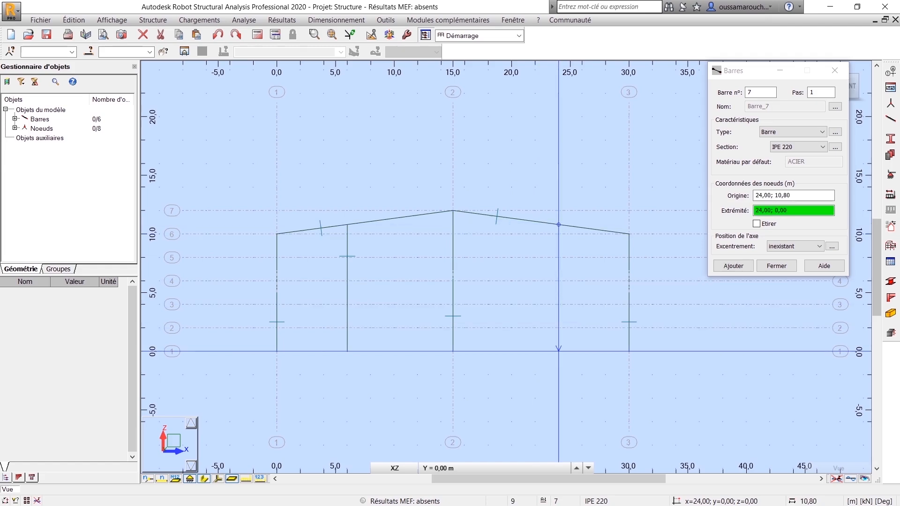
click(559, 351)
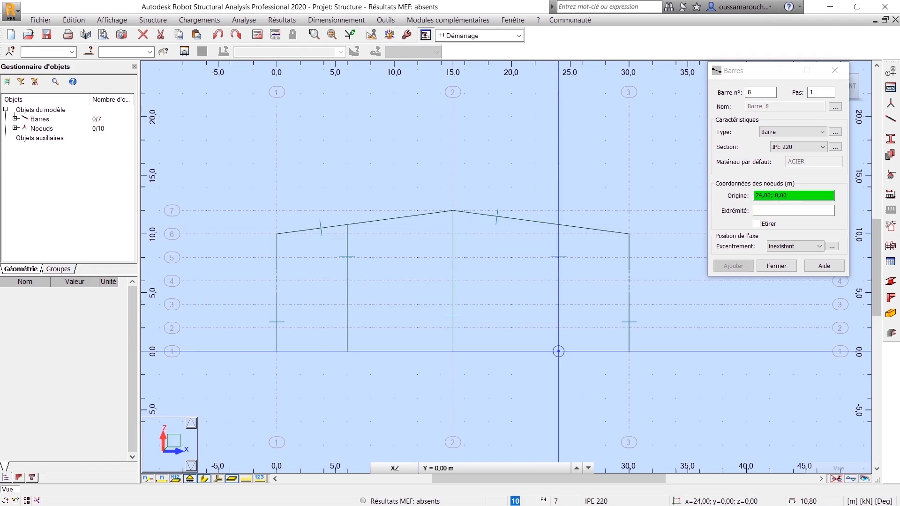
click(777, 267)
- Check the reference drawing of the posts and assign fixed supports (Encastrement) to the five base nodes of the frame
key(alt+Tab)
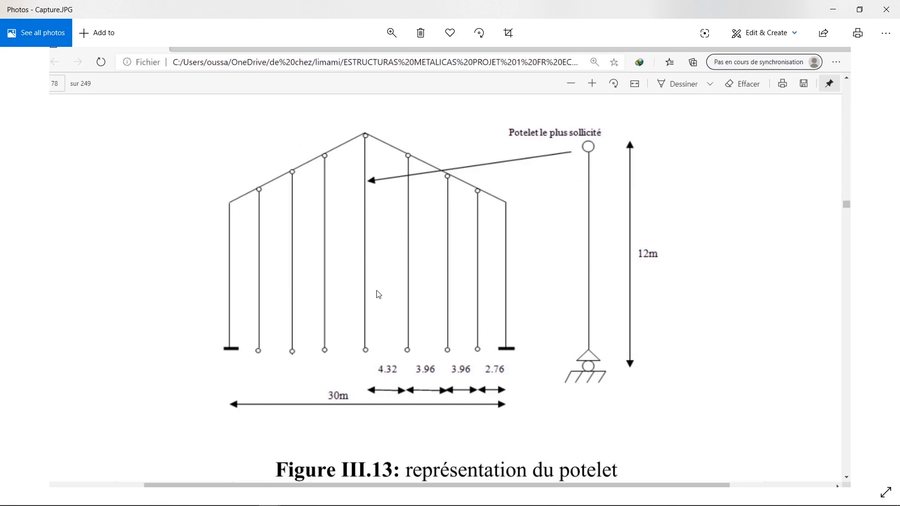
drag(714, 296, 257, 387)
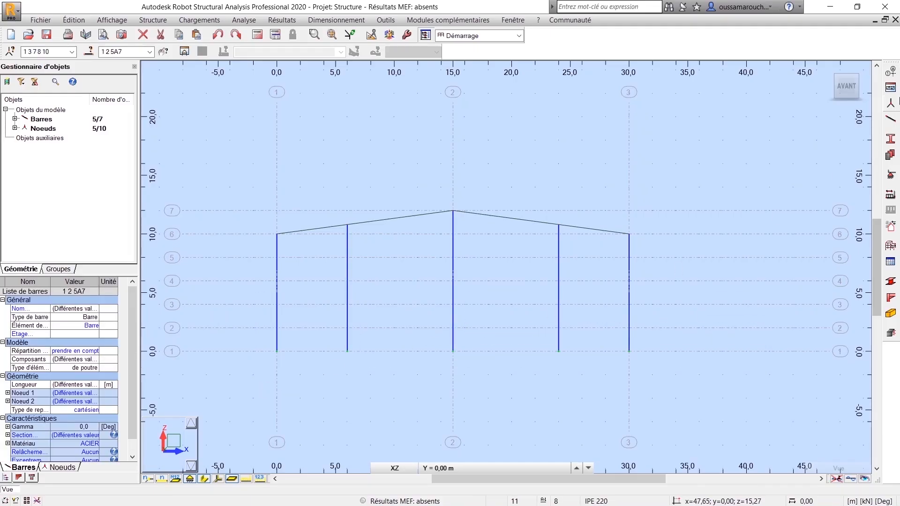
click(890, 174)
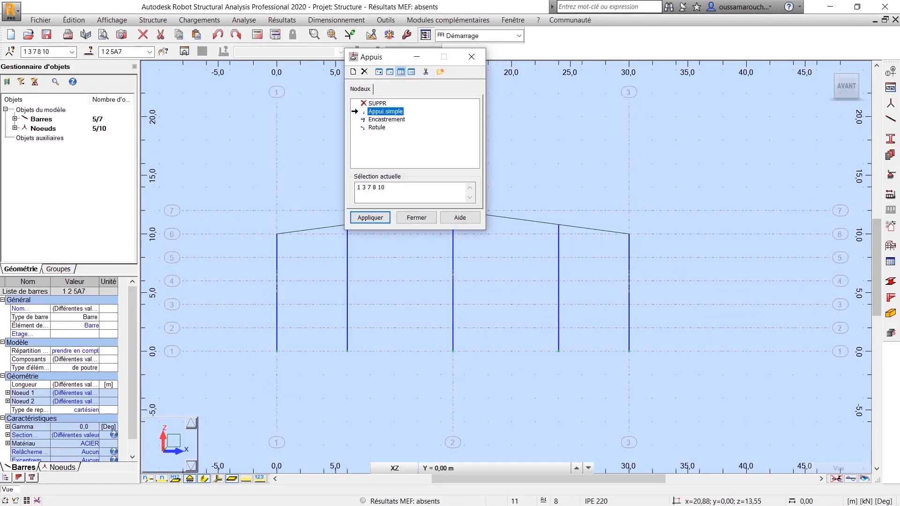
click(379, 120)
click(371, 219)
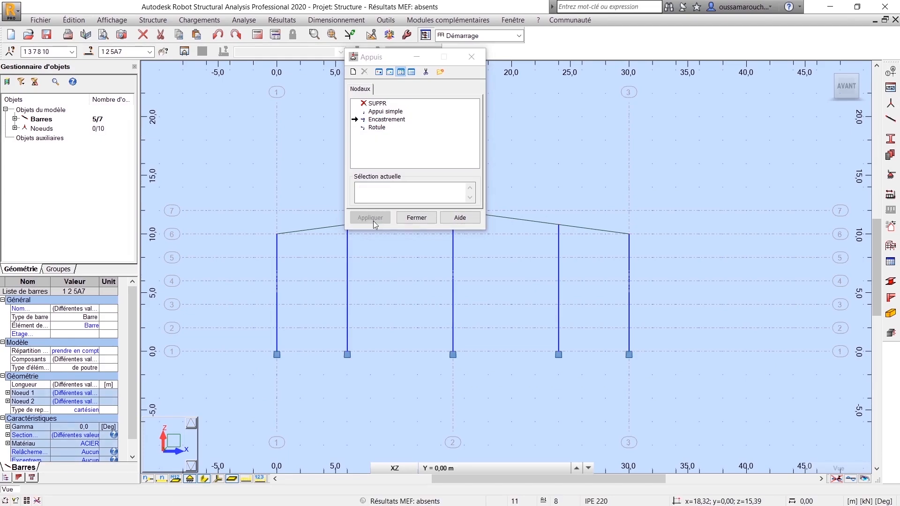
click(416, 218)
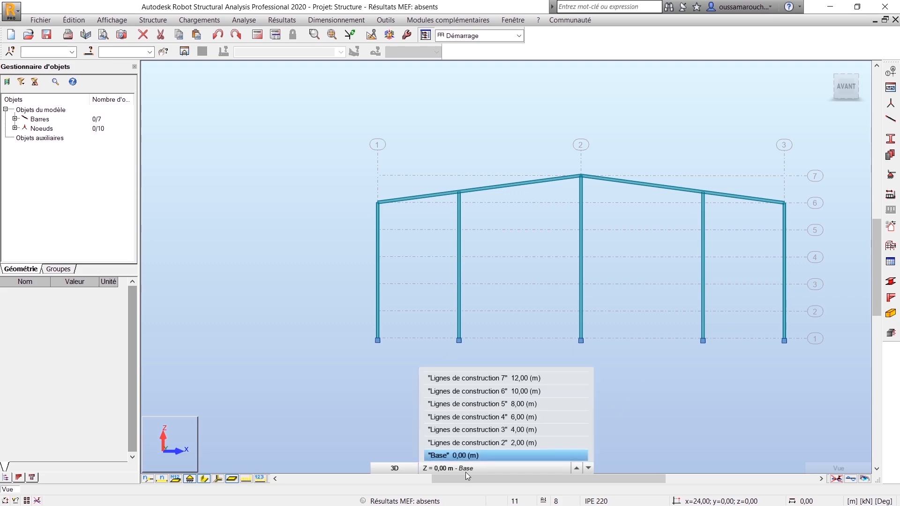
- Inspect the frame in 3D and set the Gamma angle of the three intermediate posts to 90 degrees
click(841, 97)
scroll(703, 351, up, 6)
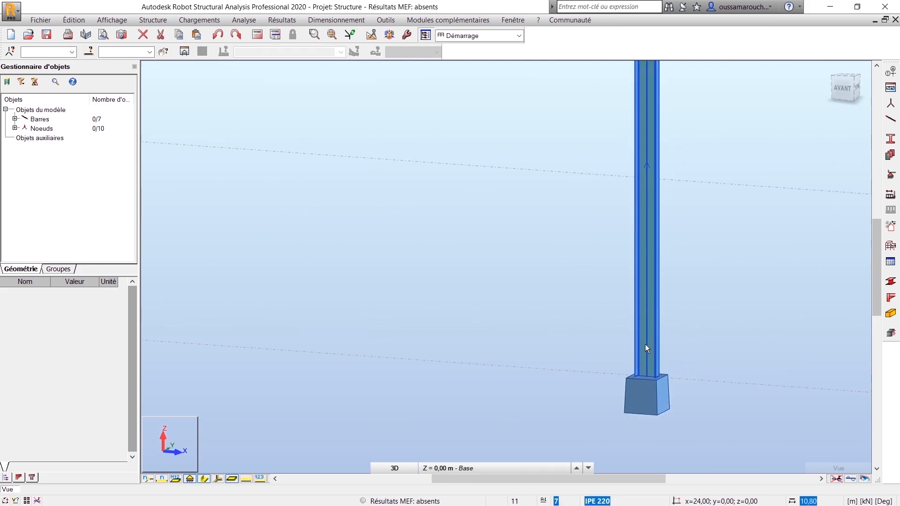
drag(843, 89, 856, 94)
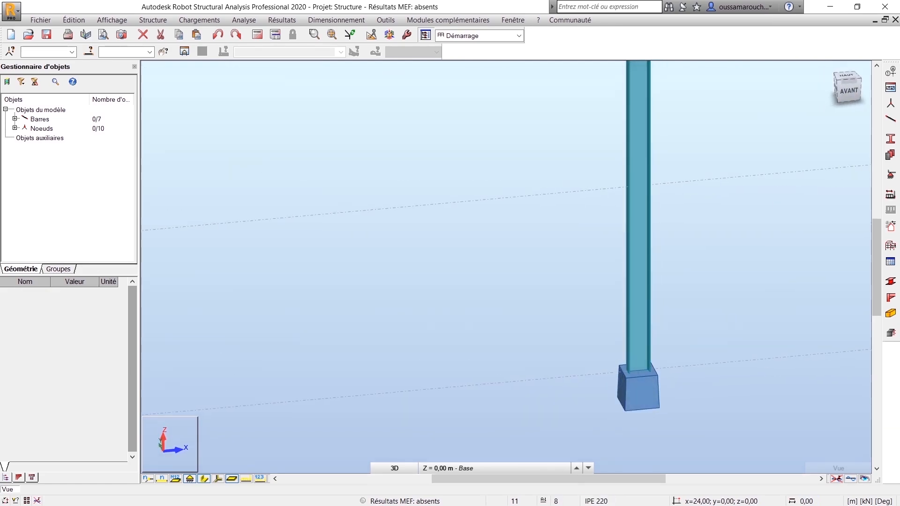
scroll(736, 257, down, 5)
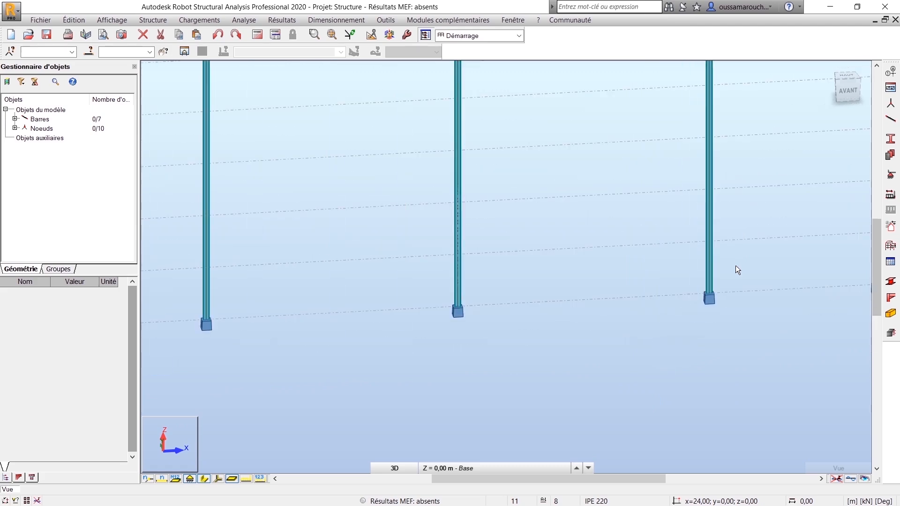
scroll(736, 267, down, 3)
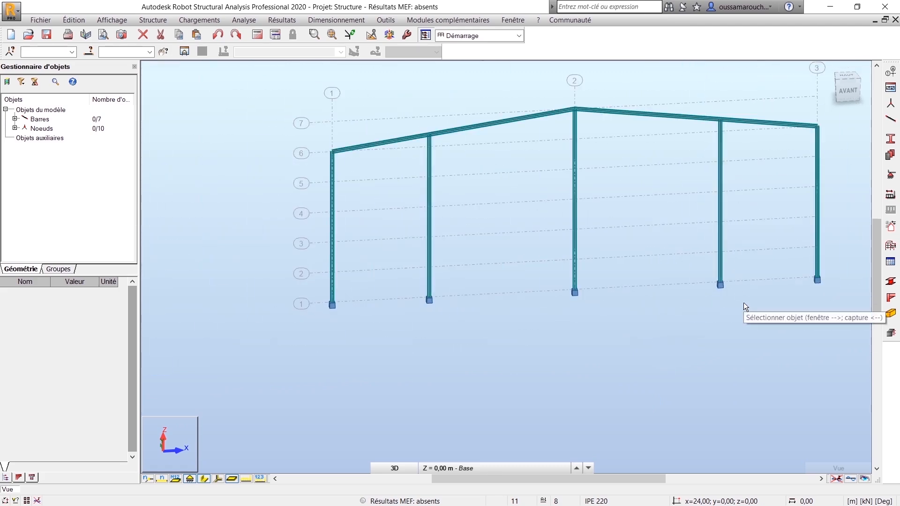
click(847, 90)
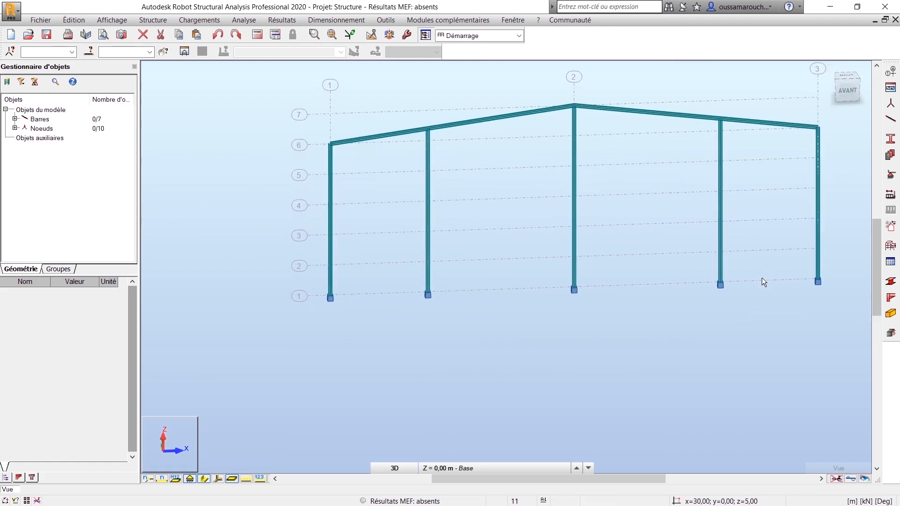
drag(693, 196, 396, 224)
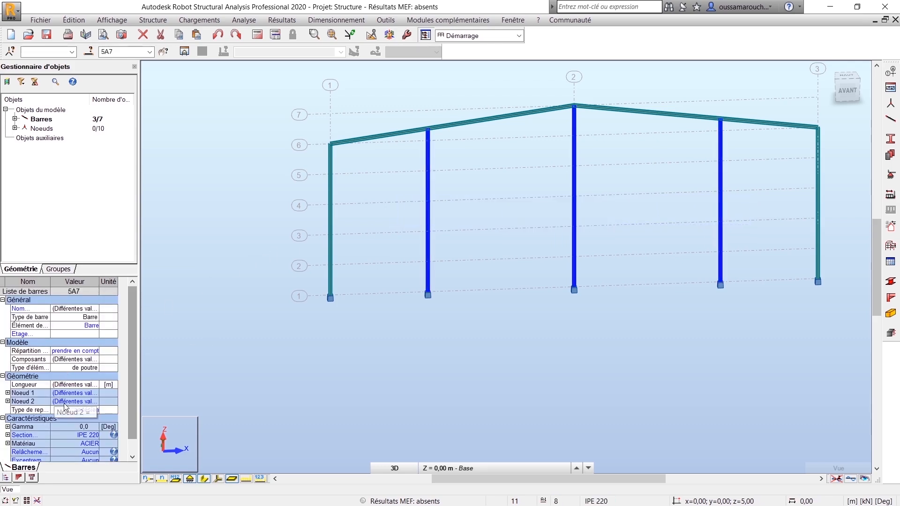
click(7, 427)
click(84, 435)
text(9)
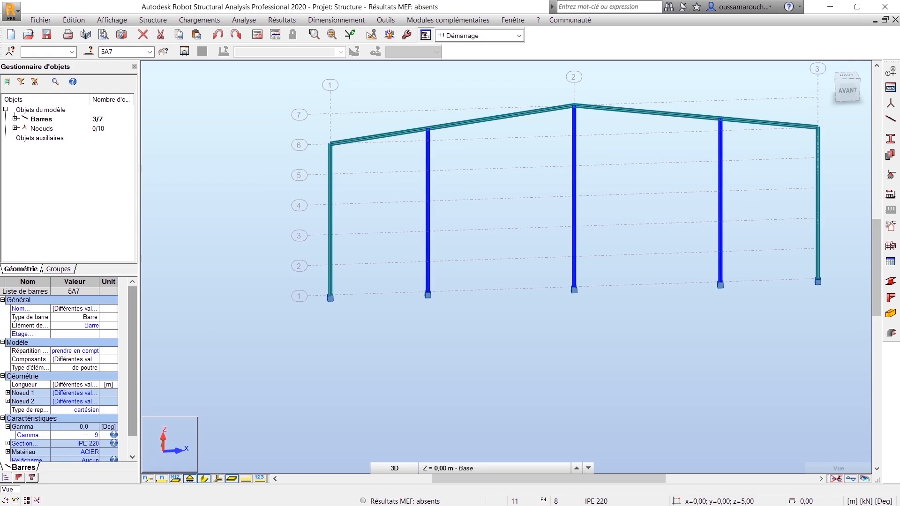
text(0)
key(Return)
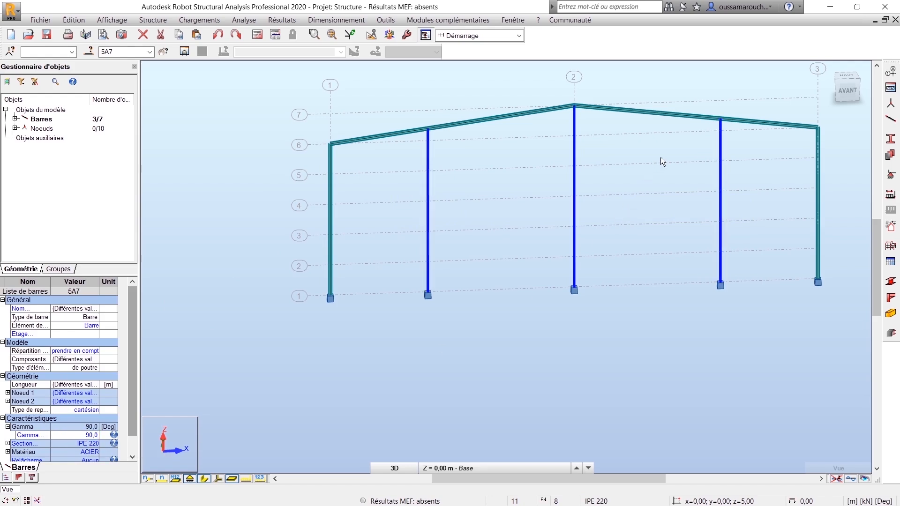
- Inspect the rotated posts in 3D, return to the front view and turn off the display of section shapes
drag(848, 90, 815, 102)
click(593, 239)
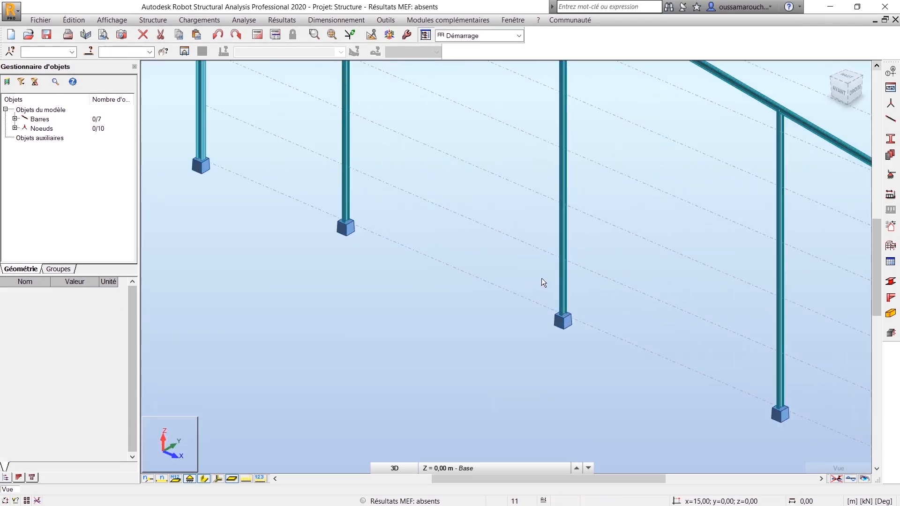
click(839, 90)
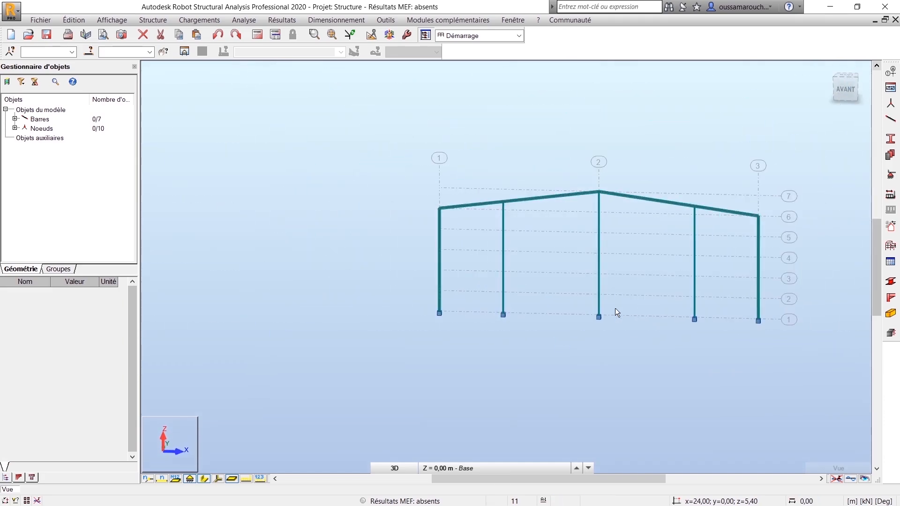
drag(852, 91, 852, 83)
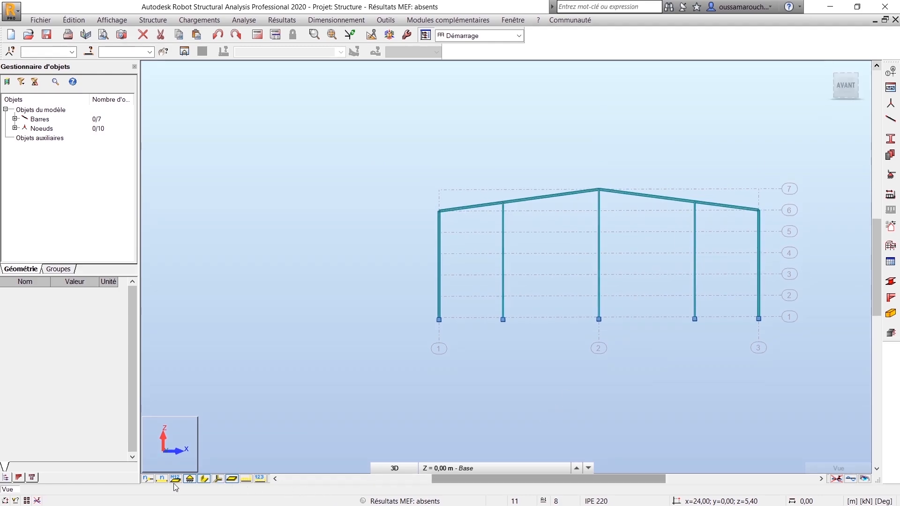
click(203, 480)
scroll(510, 346, up, 1)
middle_drag(511, 345, 350, 405)
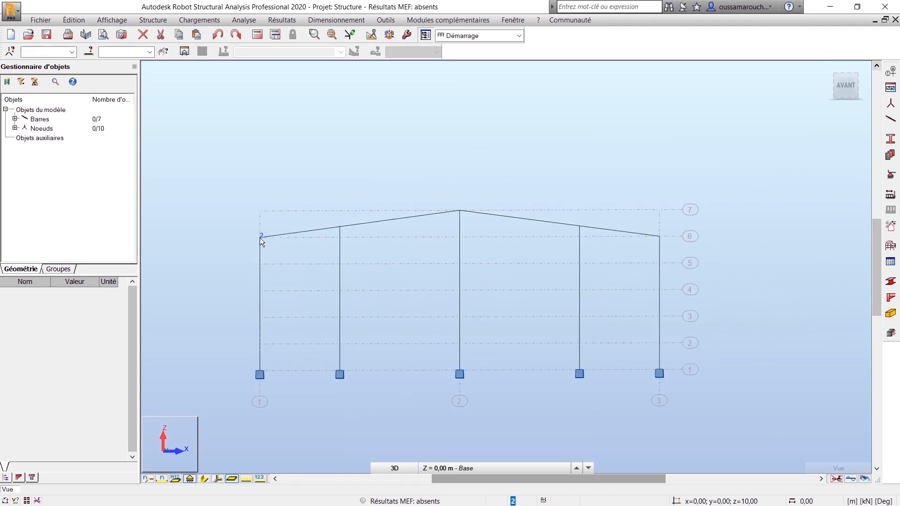
- Add an aligned dimension line along the rafter from the column top (0; 10) to the ridge (15; 12)
click(387, 21)
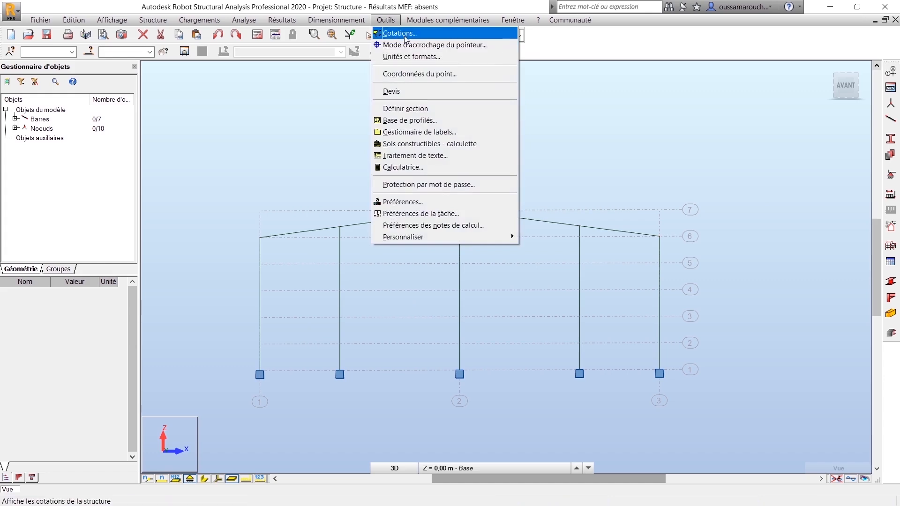
click(400, 33)
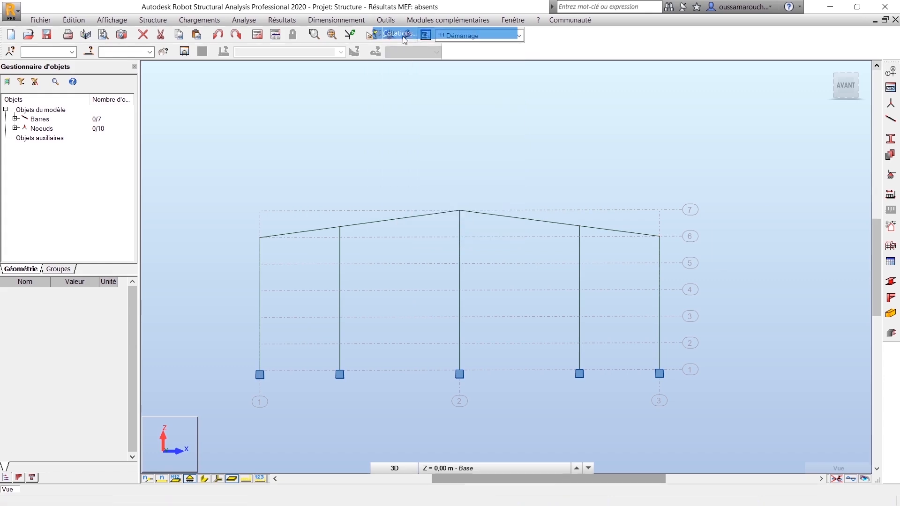
click(260, 238)
click(460, 211)
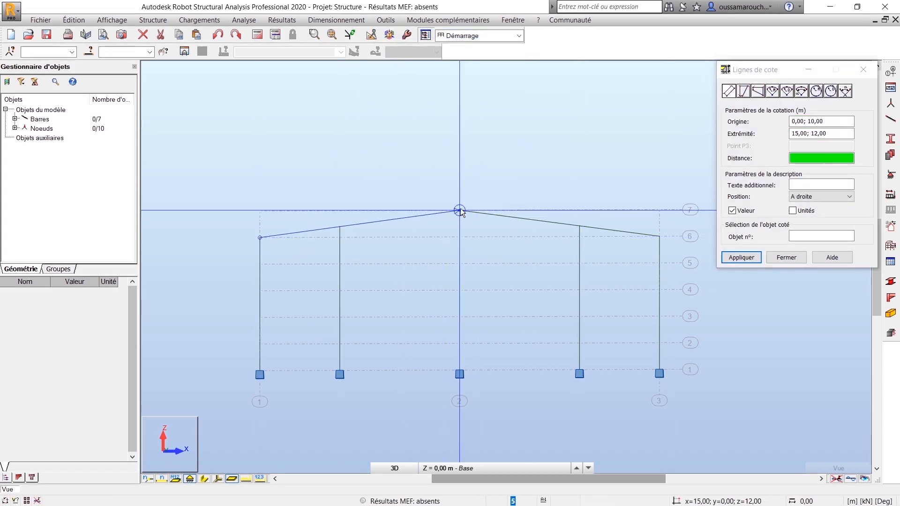
click(463, 274)
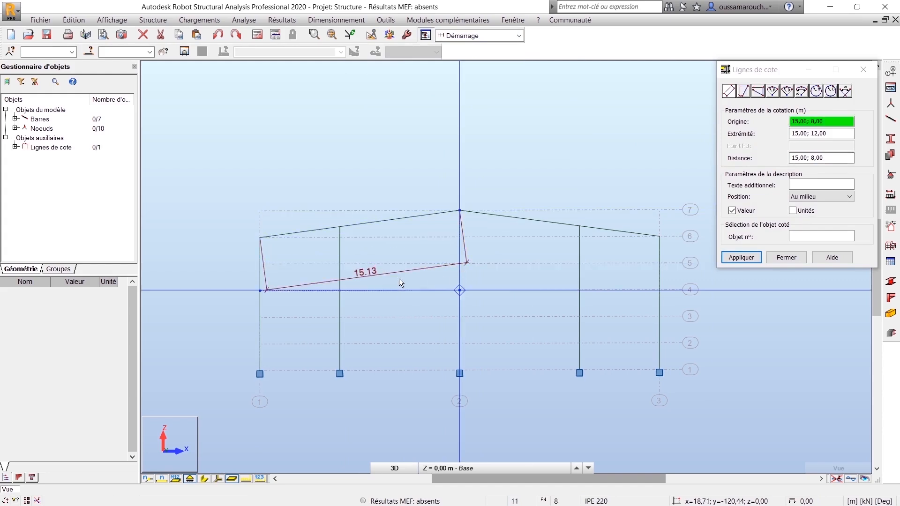
- Add an angular dimension for the roof slope using the points (0; 10), (6; 10) and (6; 10.80)
click(829, 96)
click(378, 280)
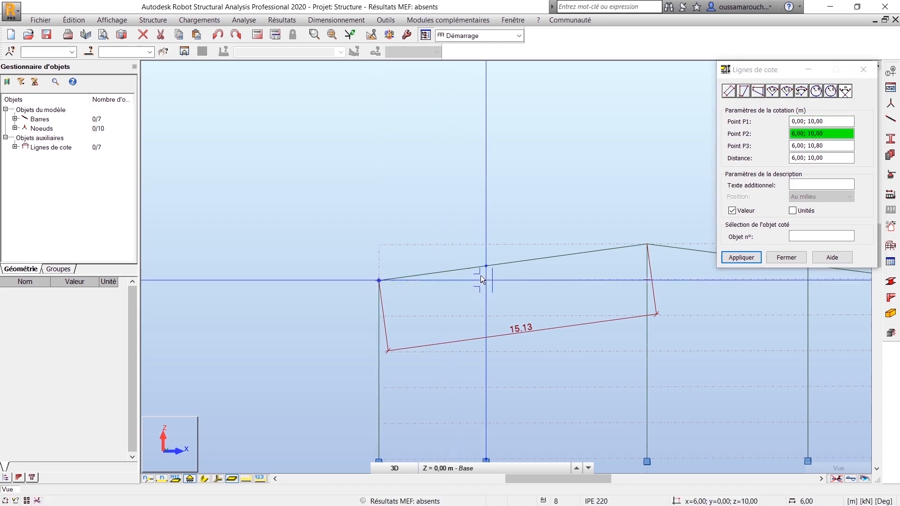
click(485, 280)
click(486, 267)
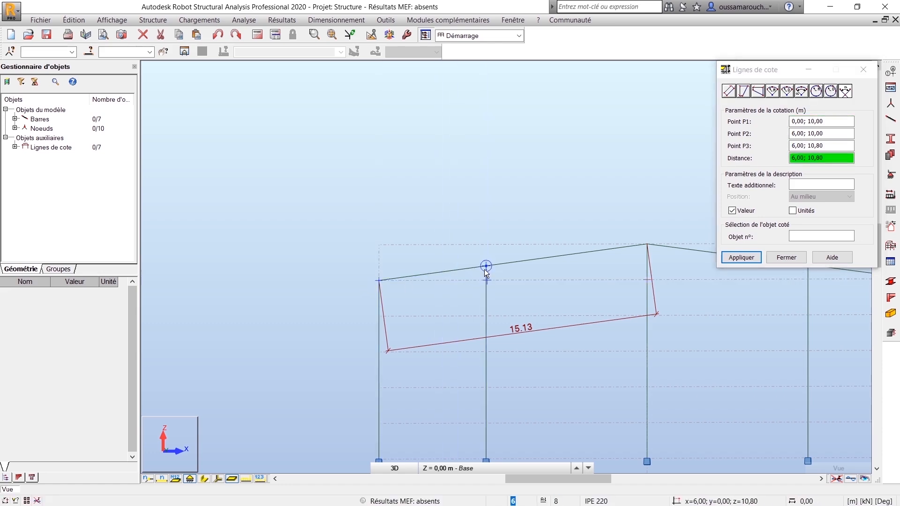
scroll(511, 302, down, 2)
click(514, 305)
scroll(513, 310, down, 3)
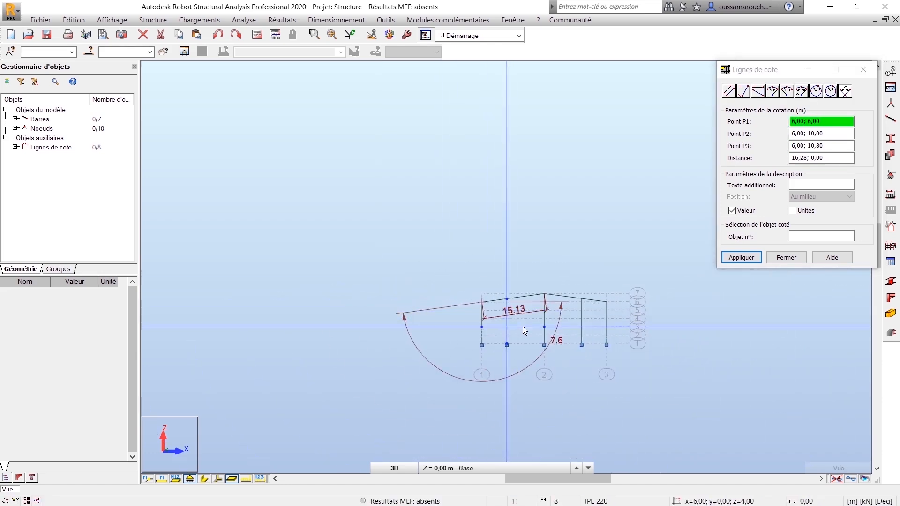
click(795, 258)
- Undo the roof slope's angular dimension and remove the rafter's length dimension
key(ctrl+z)
key(ctrl+z)
key(ctrl+z)
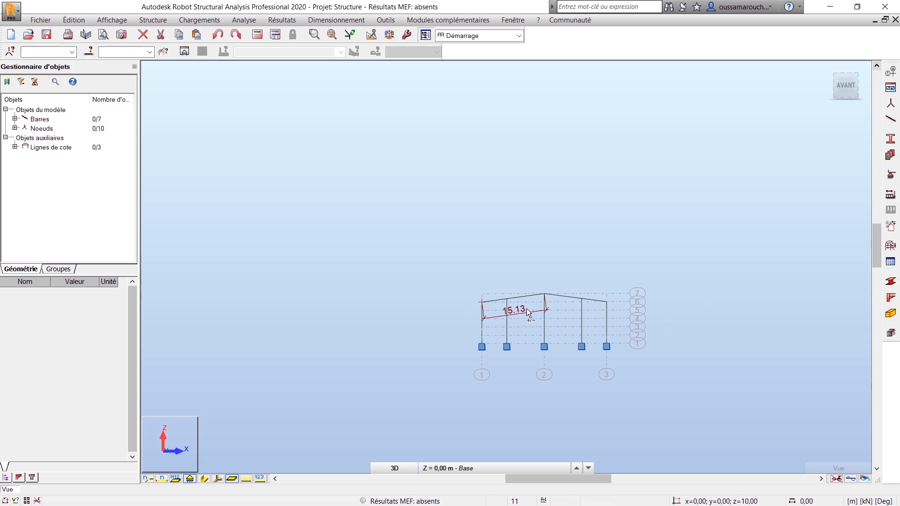
click(528, 311)
key(Escape)
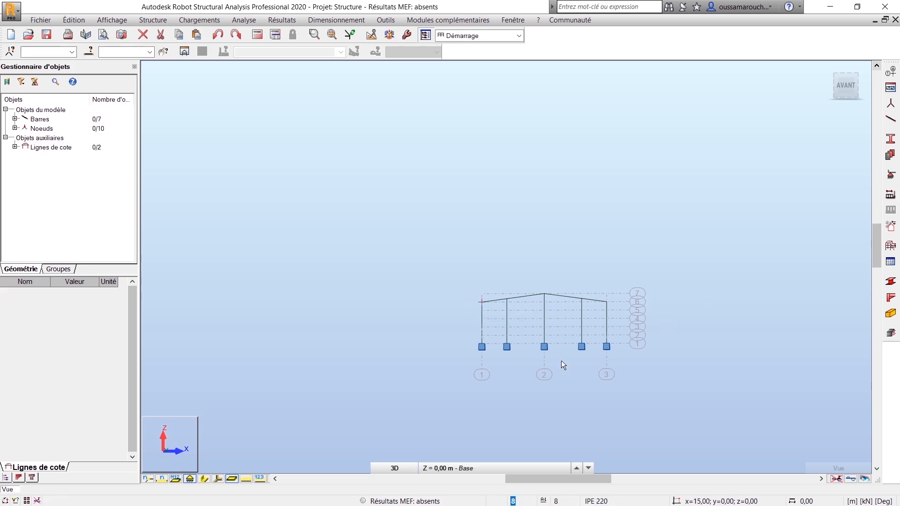
- Turn the display of the section shapes back on for the whole frame
scroll(558, 380, up, 3)
middle_drag(574, 368, 410, 378)
scroll(435, 359, down, 2)
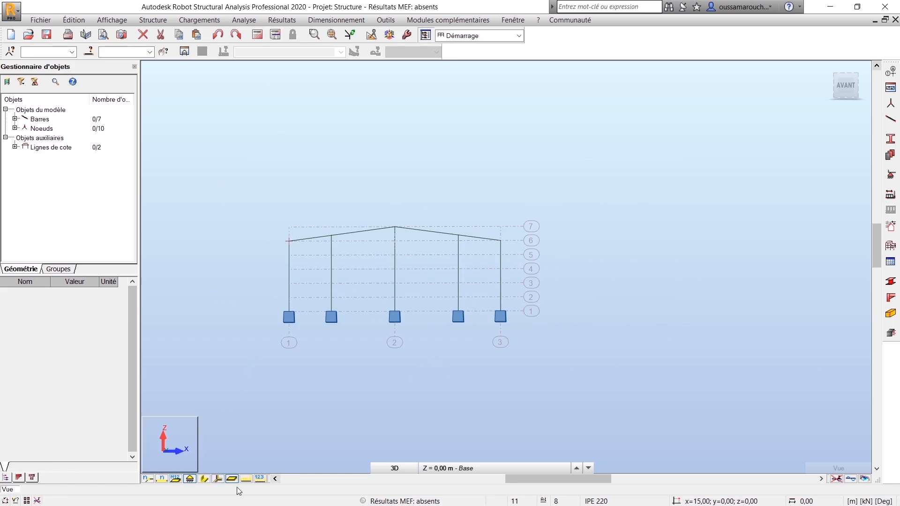
click(217, 479)
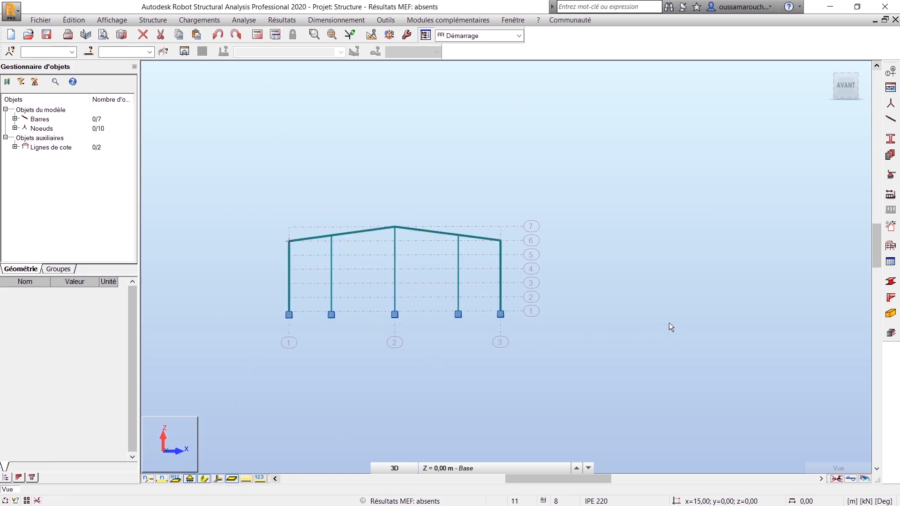
- Start the 2D/3D snow and wind load generator for NV65 Maroc and detect the frame's envelope automatically
click(891, 228)
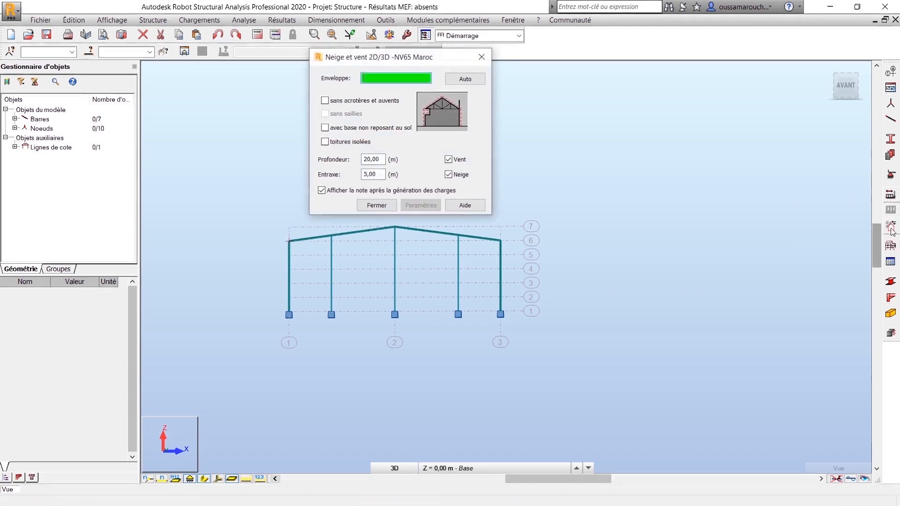
key(Escape)
click(199, 20)
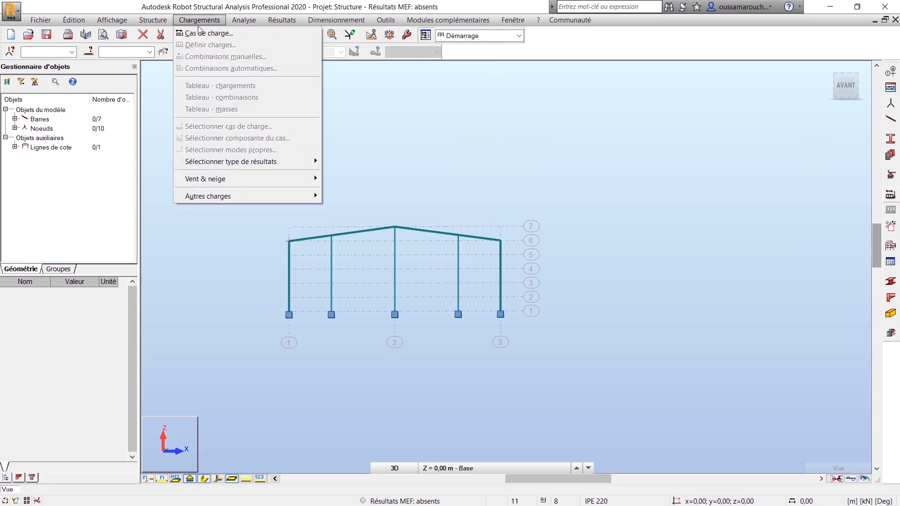
mouse_move(310, 179)
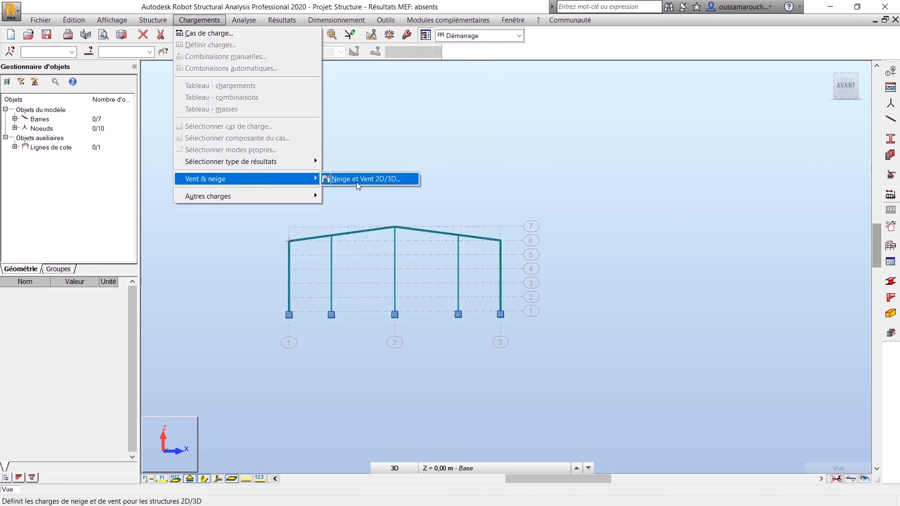
click(358, 183)
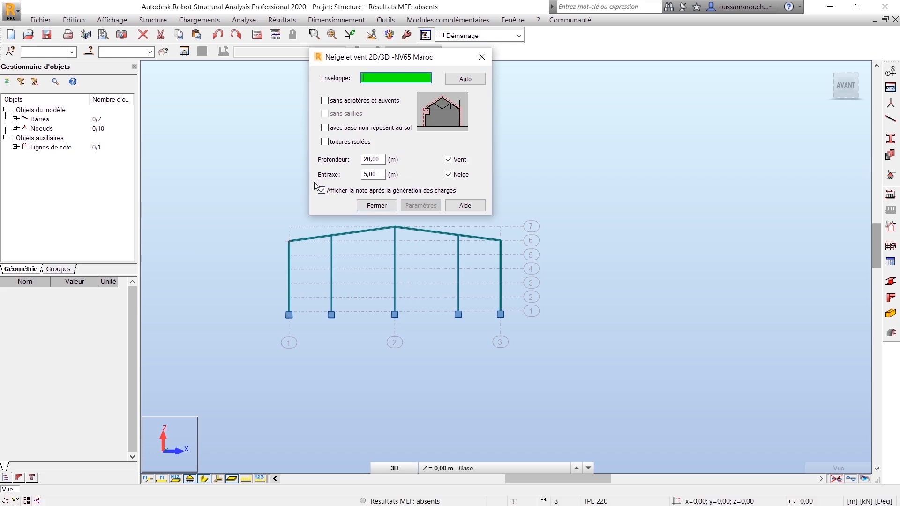
drag(366, 58, 122, 64)
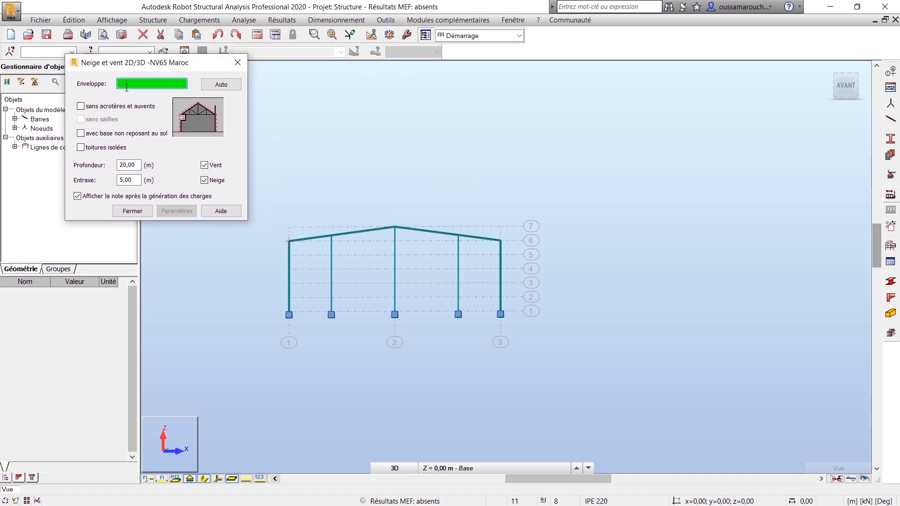
click(222, 85)
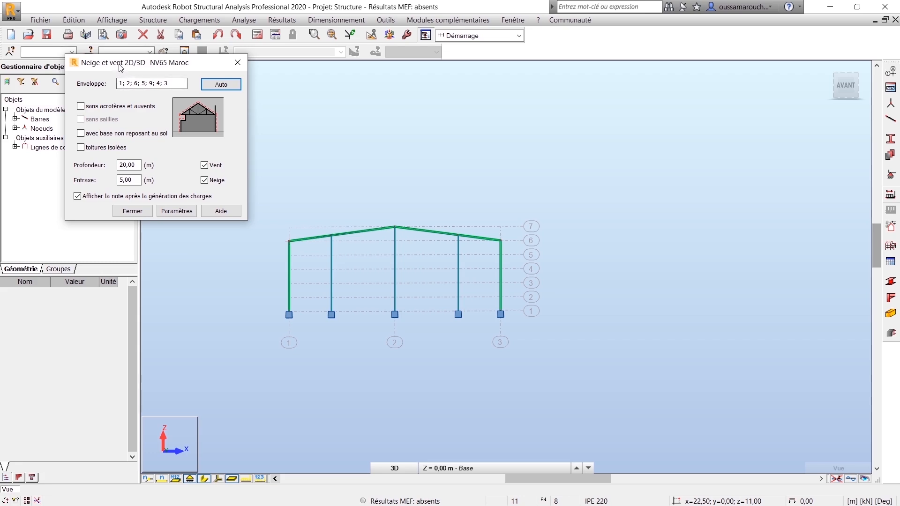
drag(122, 63, 216, 69)
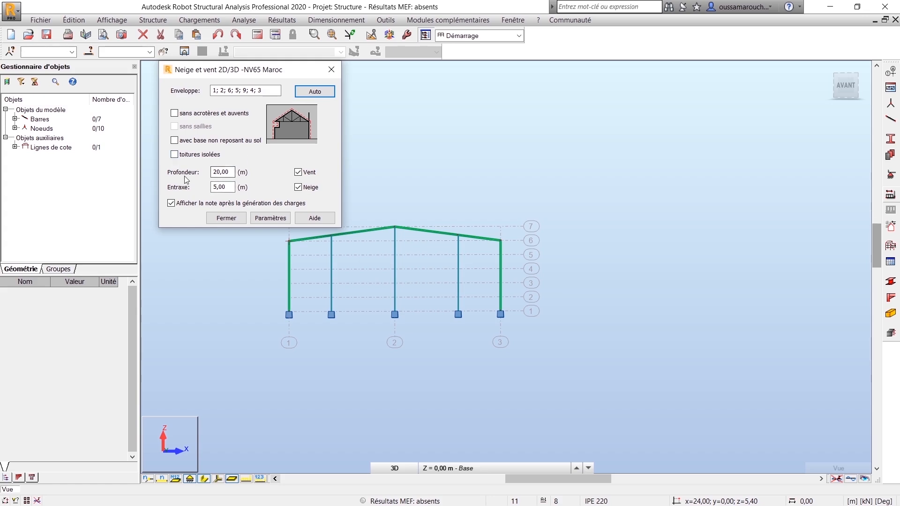
- Set the building depth (Profondeur) to 45 m for the snow and wind loads
click(232, 171)
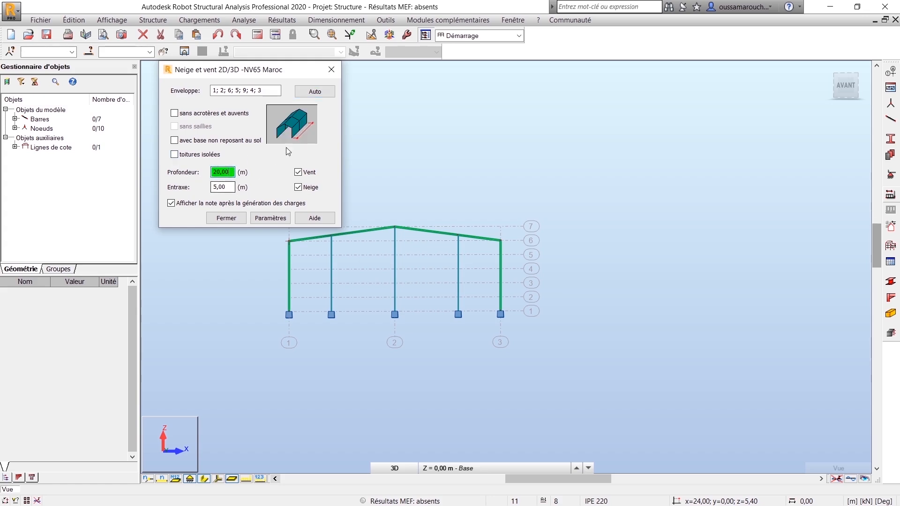
drag(231, 171, 200, 169)
text(45)
click(222, 186)
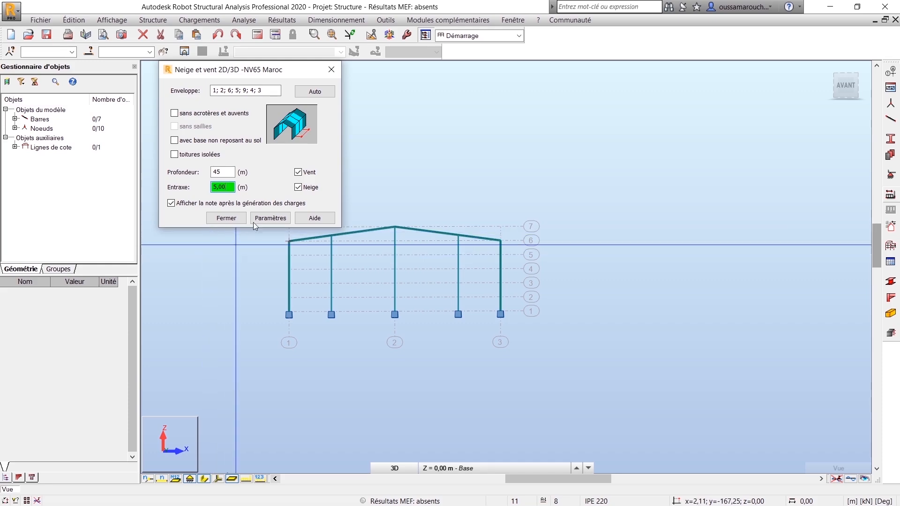
- In the snow and wind load parameters, set both the department and the canton to Settat
click(268, 217)
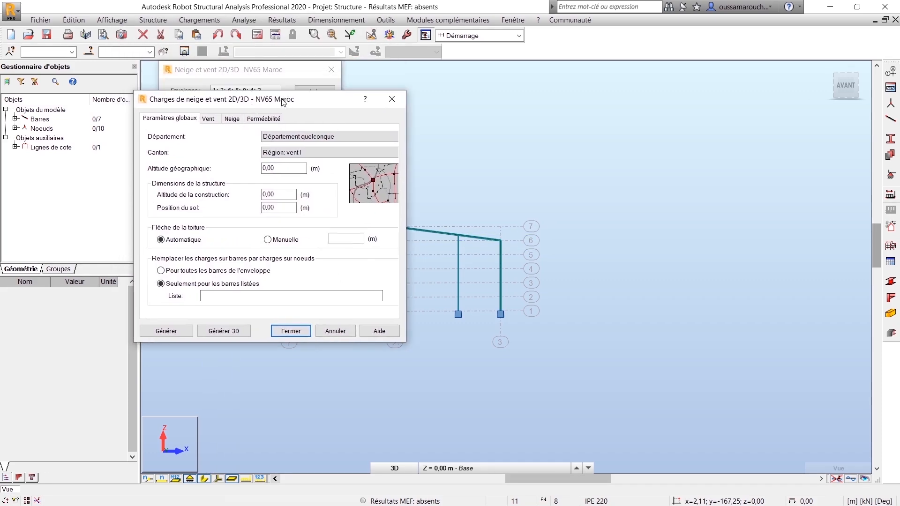
click(276, 137)
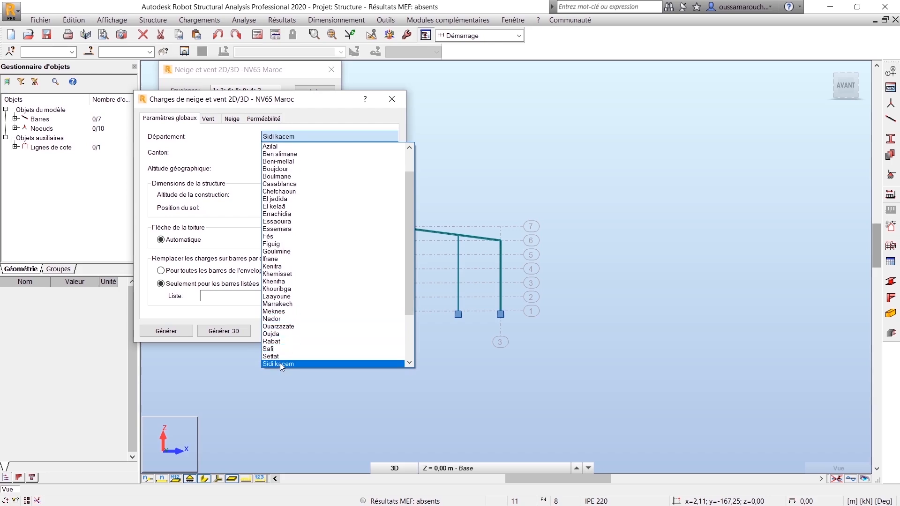
click(280, 364)
click(318, 150)
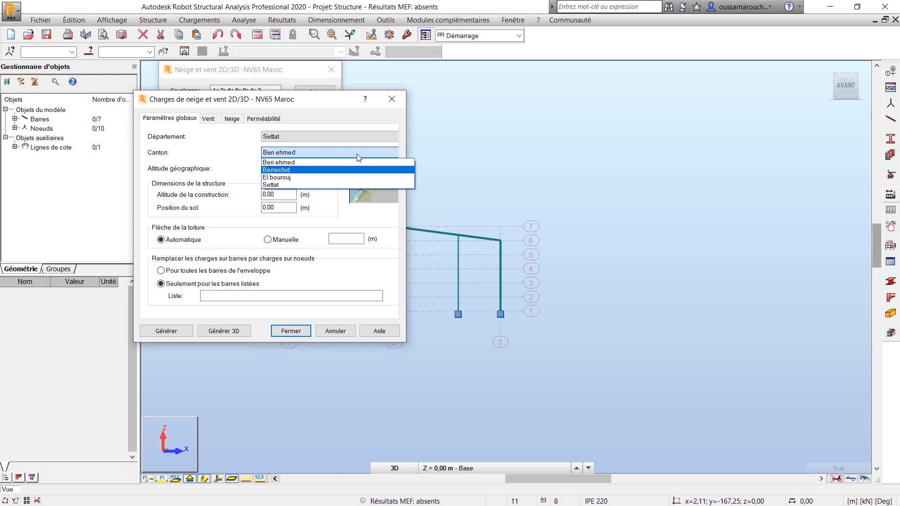
click(303, 186)
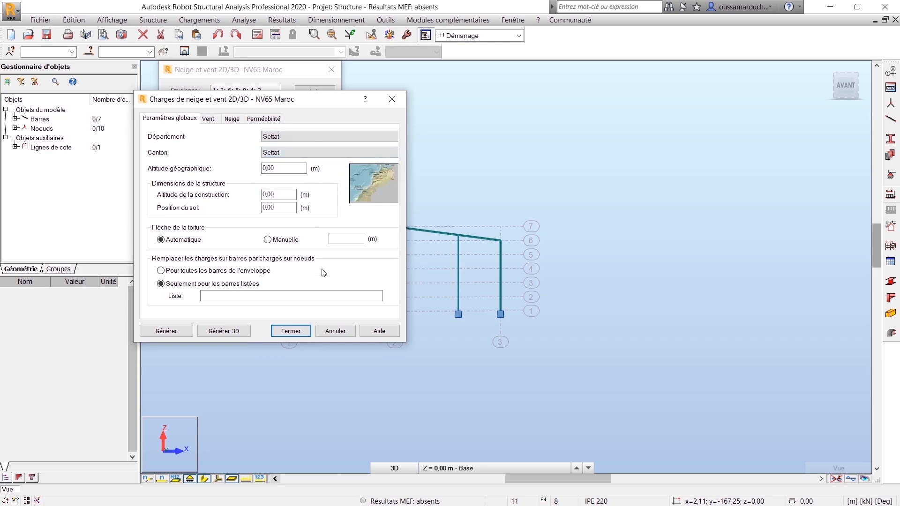
- Review the geographic altitude, construction altitude and ground position values, and bring up the wind parameters
click(289, 168)
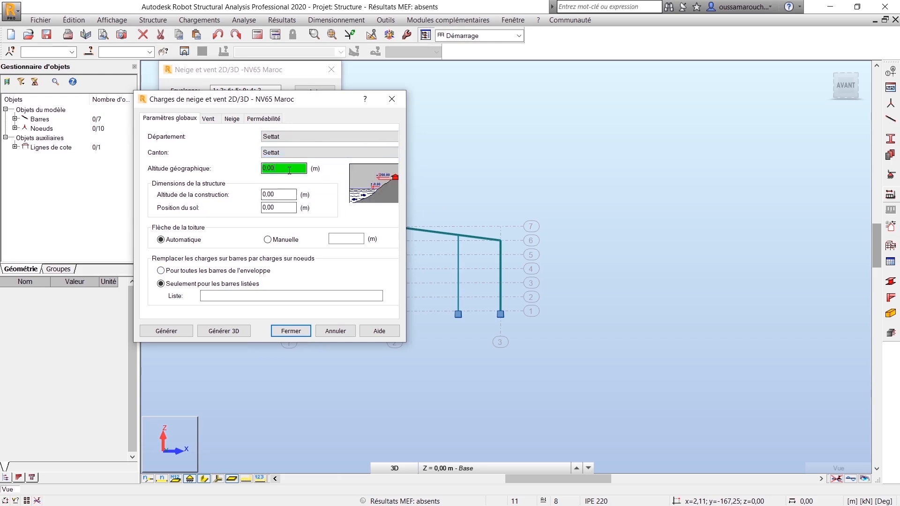
click(278, 204)
click(280, 196)
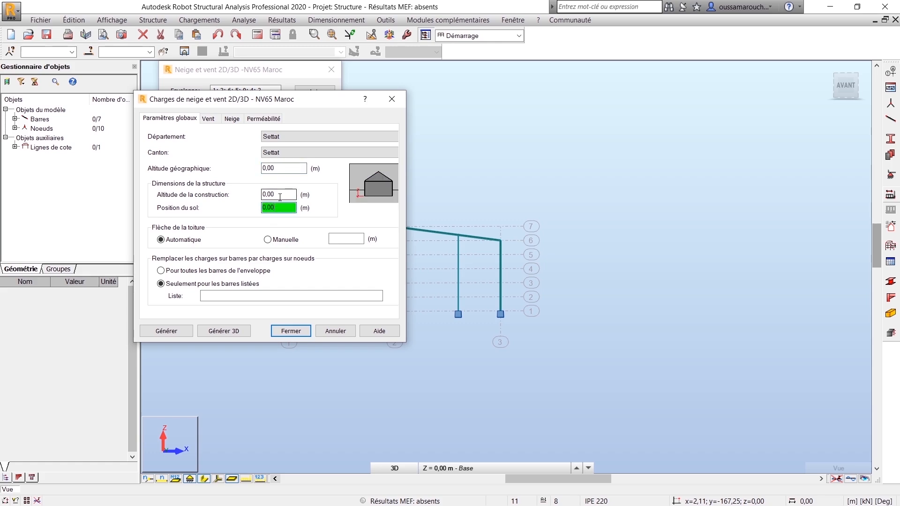
click(279, 210)
click(209, 119)
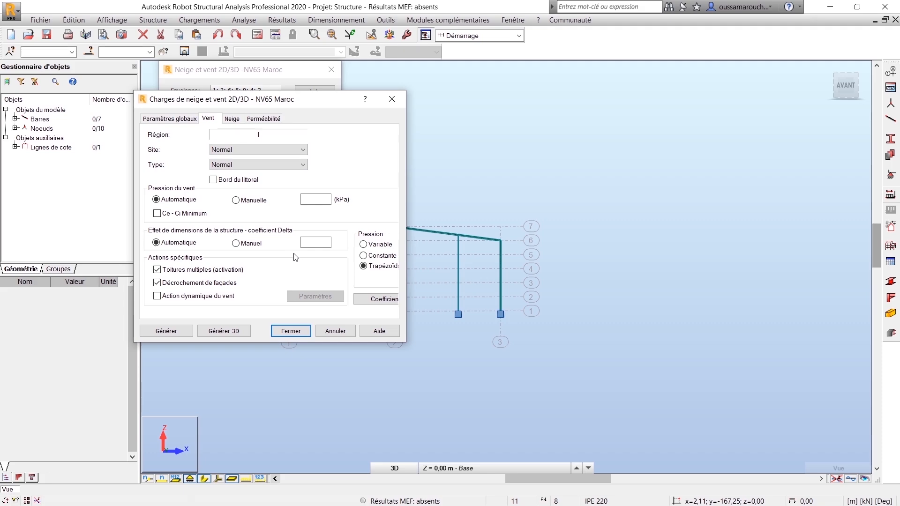
- Switch to the browser's Nv65 Maroc article and examine the map of Moroccan wind regions with its legend of maximum speeds
key(alt+Tab)
scroll(305, 336, down, 3)
scroll(305, 335, down, 3)
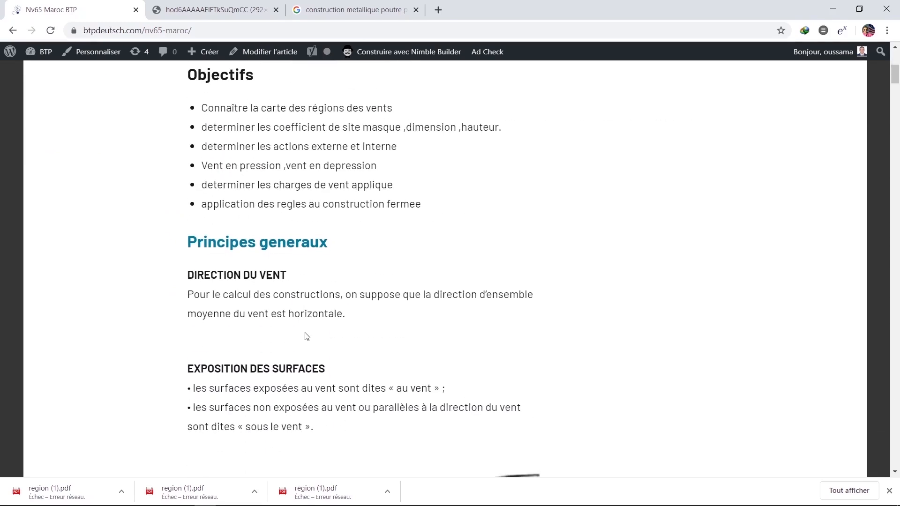
scroll(306, 335, down, 1)
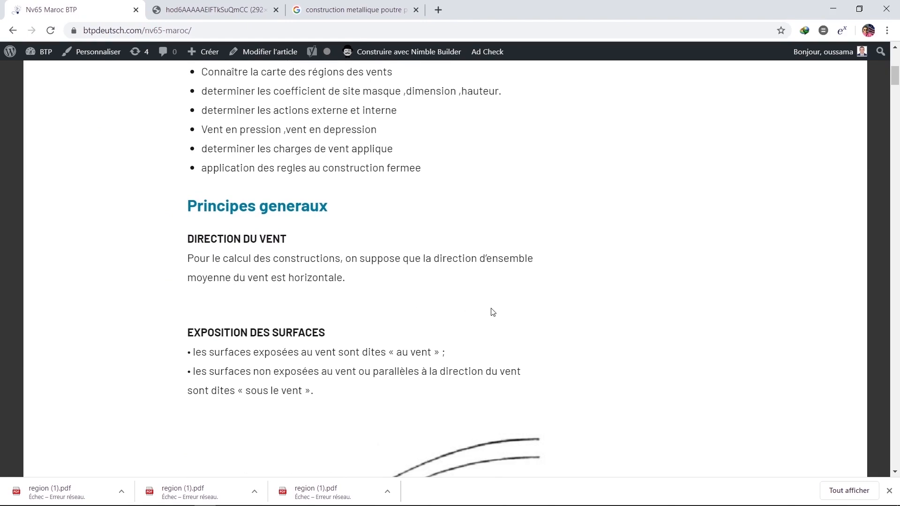
scroll(439, 294, down, 1)
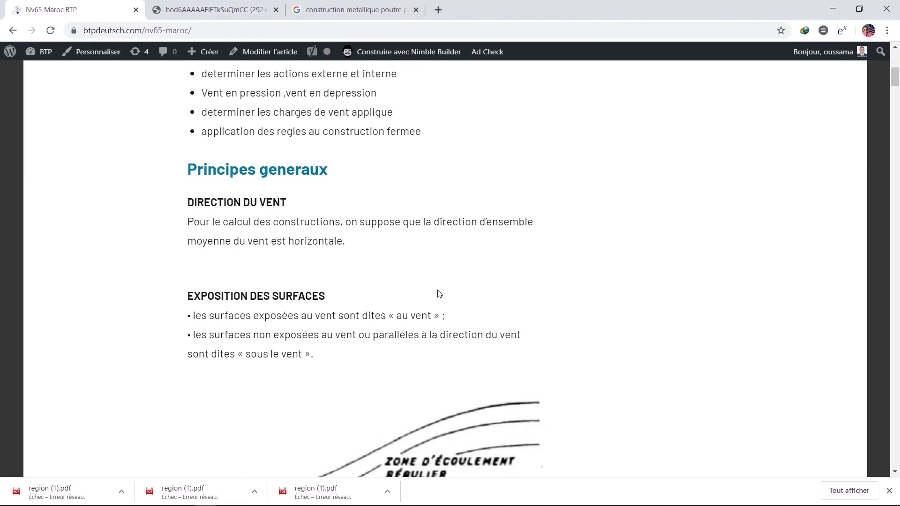
scroll(440, 294, down, 20)
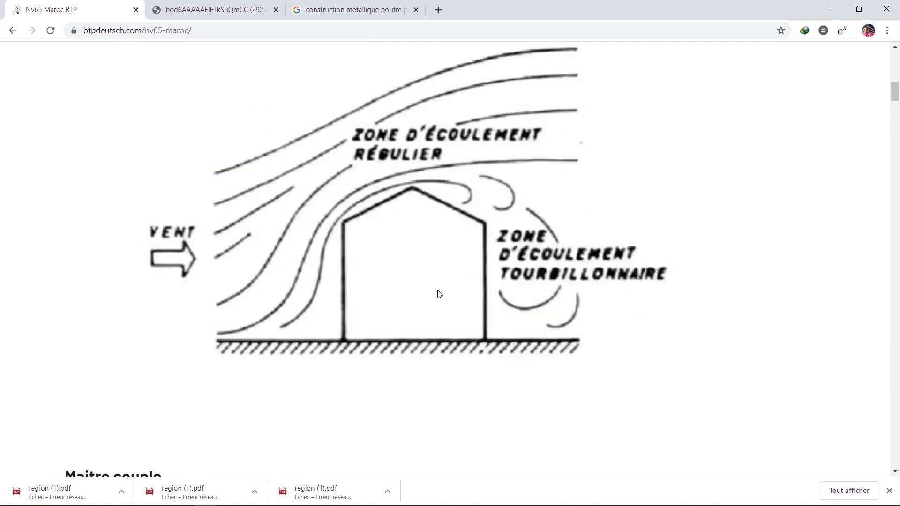
scroll(439, 294, down, 5)
ctrl+scroll(439, 294, up, 5)
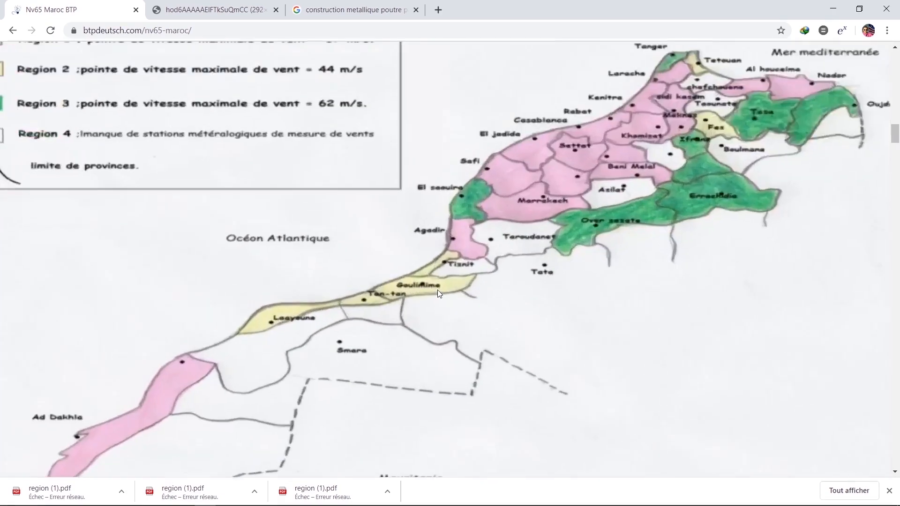
scroll(439, 294, up, 3)
scroll(439, 294, right, 1)
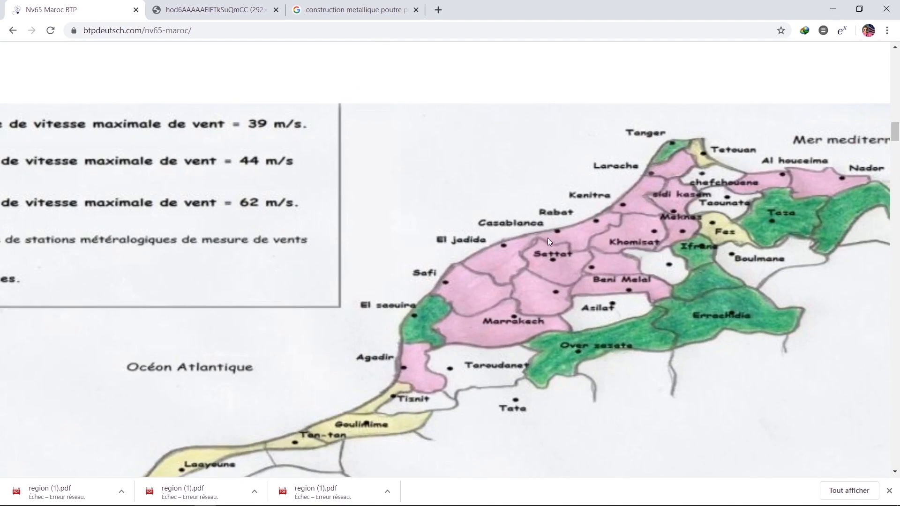
scroll(516, 257, left, 3)
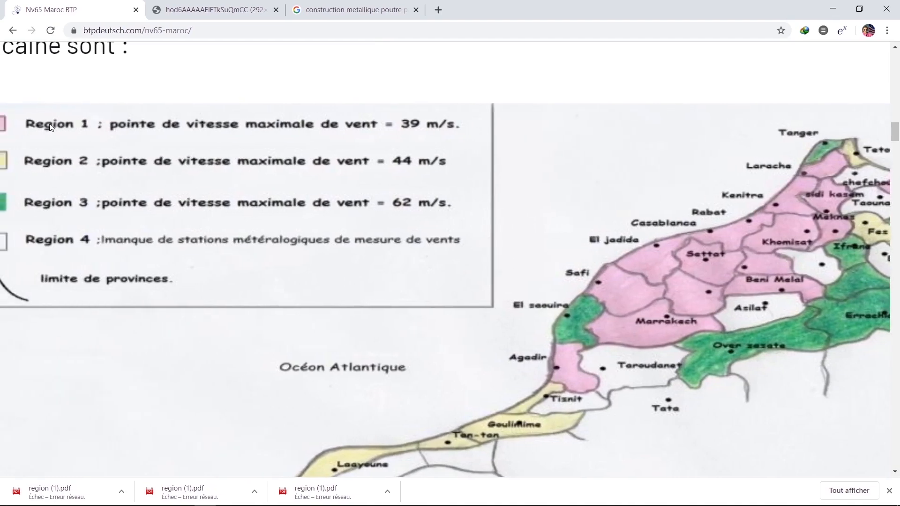
scroll(53, 122, left, 2)
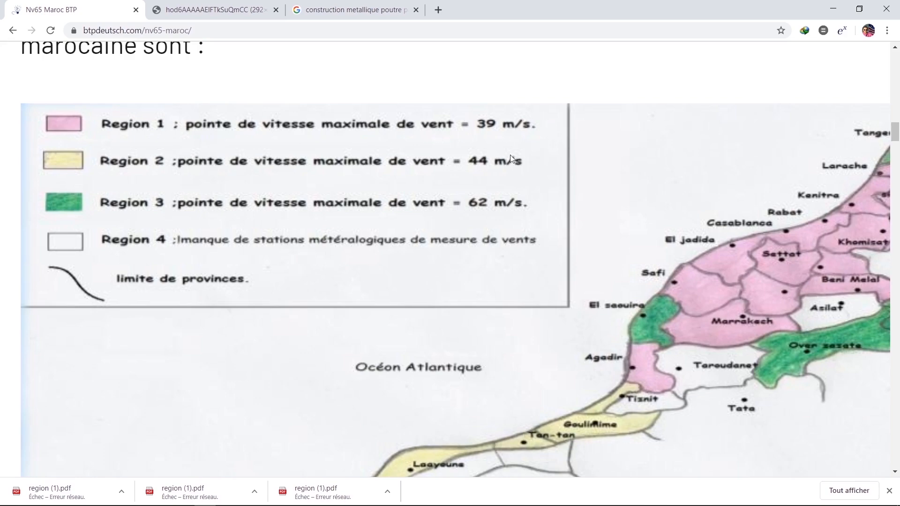
- Examine the article's table of extreme wind speeds by region and the example for Settat
scroll(499, 151, down, 10)
scroll(544, 341, down, 2)
scroll(544, 341, right, 1)
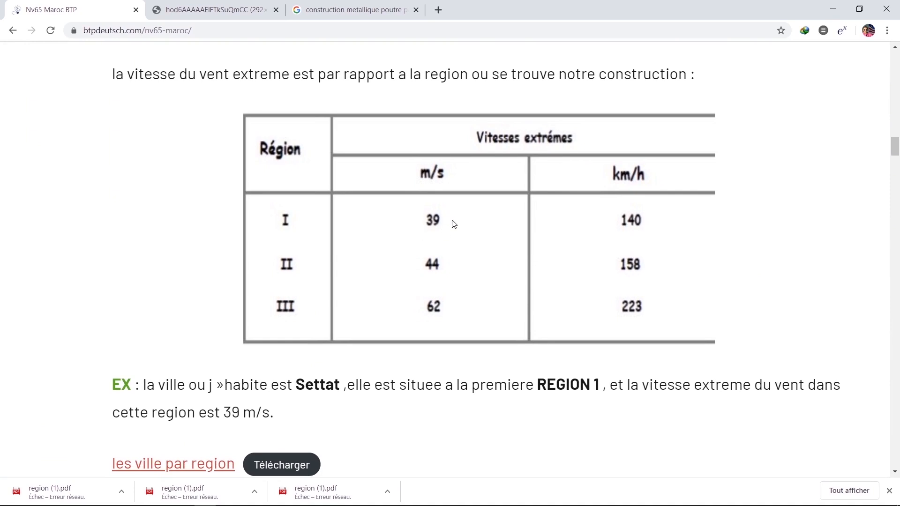
scroll(244, 406, down, 3)
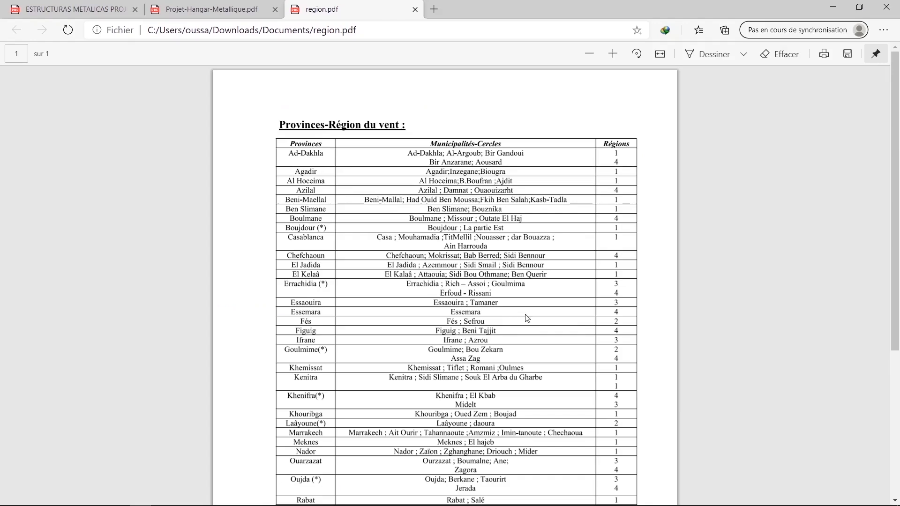
- Check the wind region of each province in region.pdf and return to the Nv65 Maroc article
scroll(371, 434, down, 3)
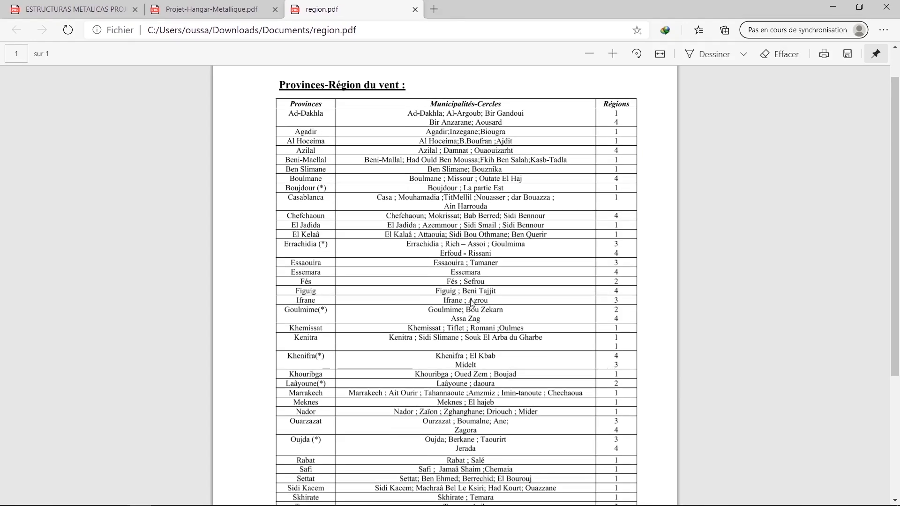
scroll(370, 434, down, 2)
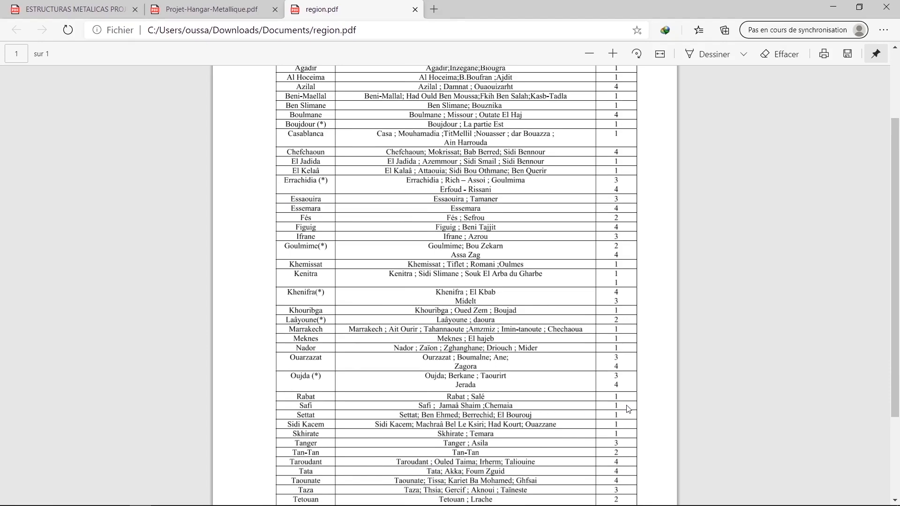
scroll(546, 209, up, 3)
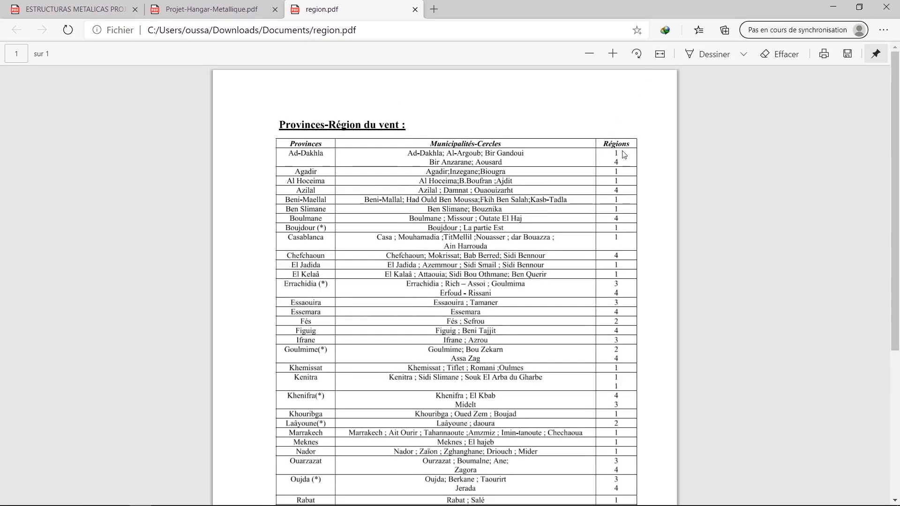
click(830, 7)
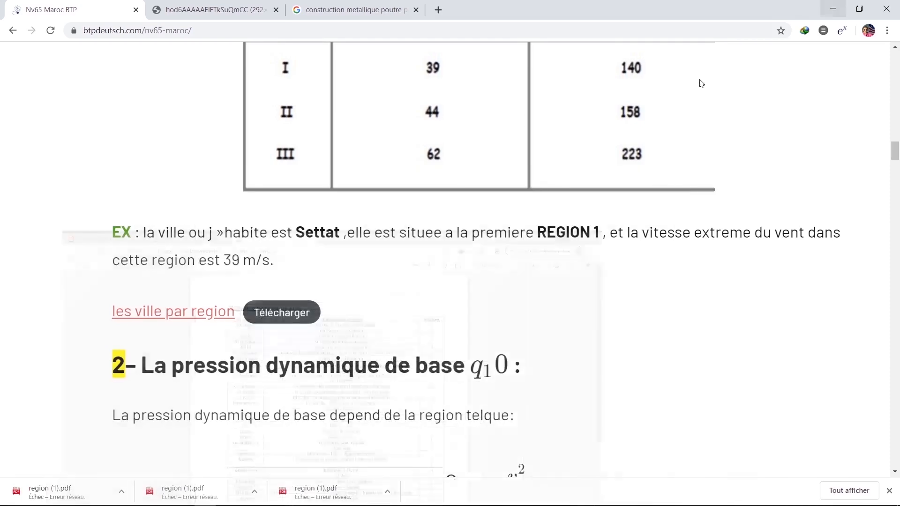
- Examine the article's formula for the base dynamic pressure and its table of normal and extreme pressures by region
scroll(360, 342, down, 10)
scroll(432, 289, up, 4)
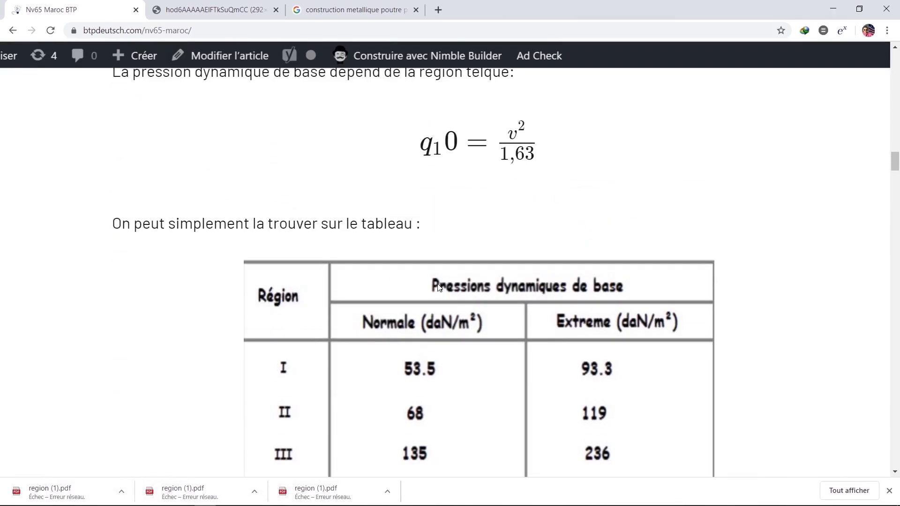
scroll(431, 290, up, 3)
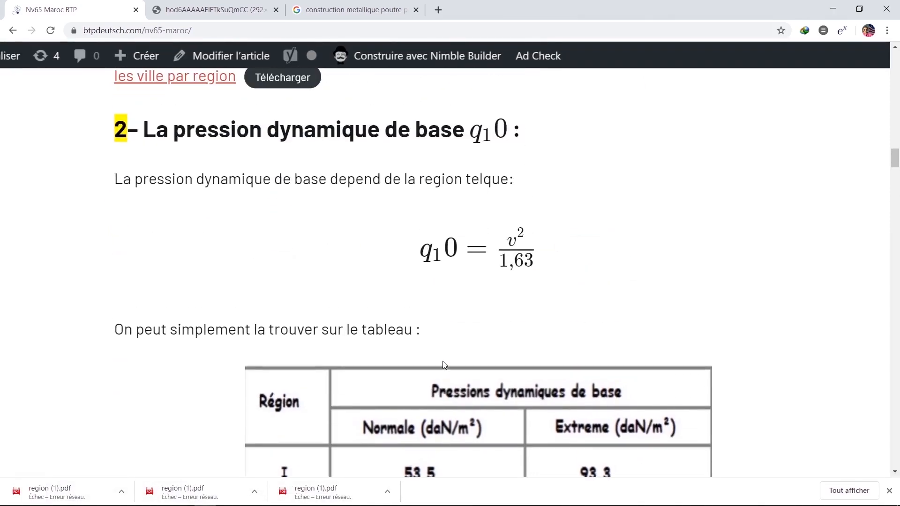
scroll(469, 234, down, 2)
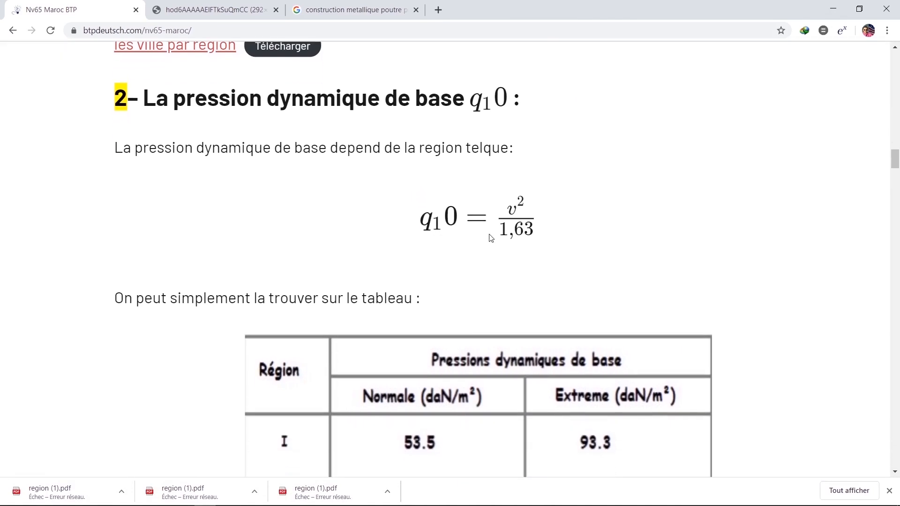
scroll(514, 186, down, 1)
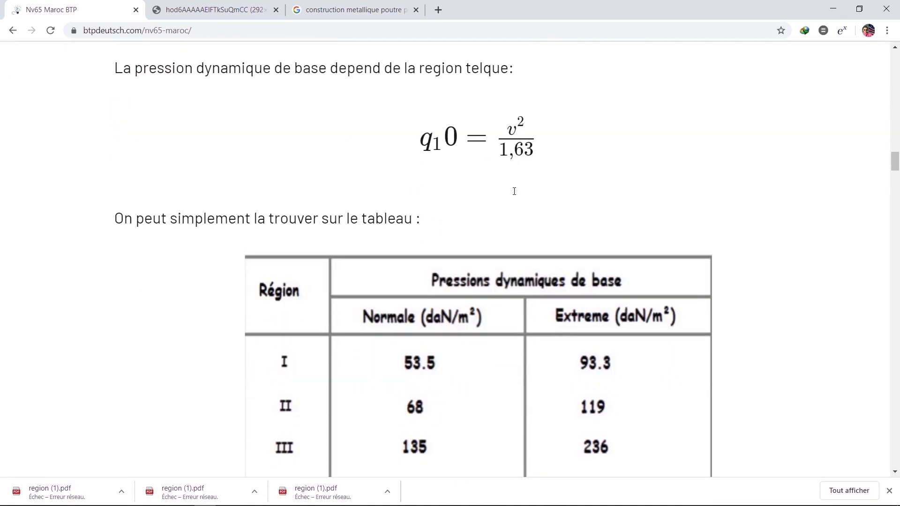
scroll(524, 164, down, 2)
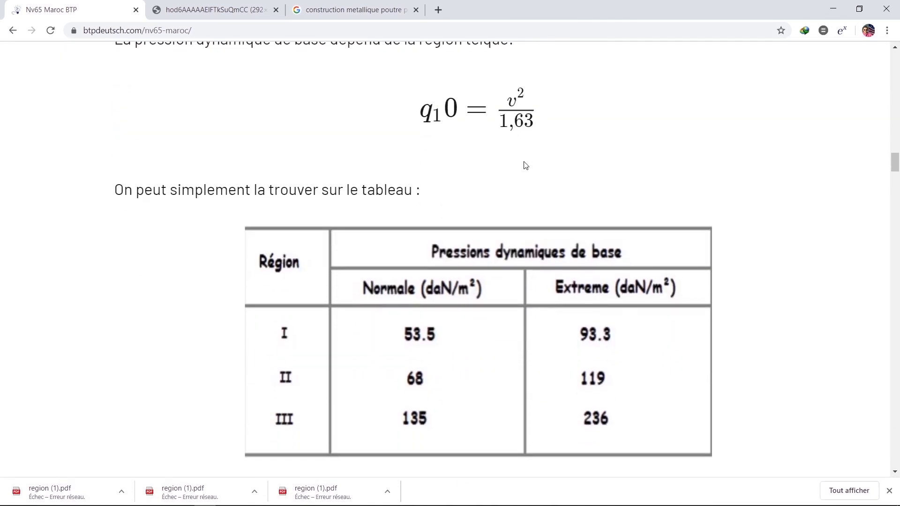
- Examine the article's formulas for height pressure and height effect, its site coefficient table, and the sections on mask and dimension effects
scroll(569, 270, down, 2)
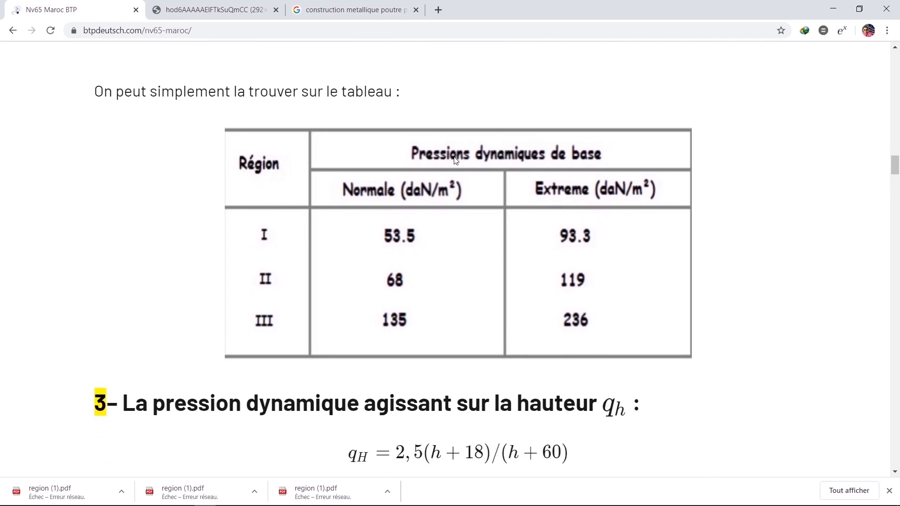
scroll(375, 367, down, 2)
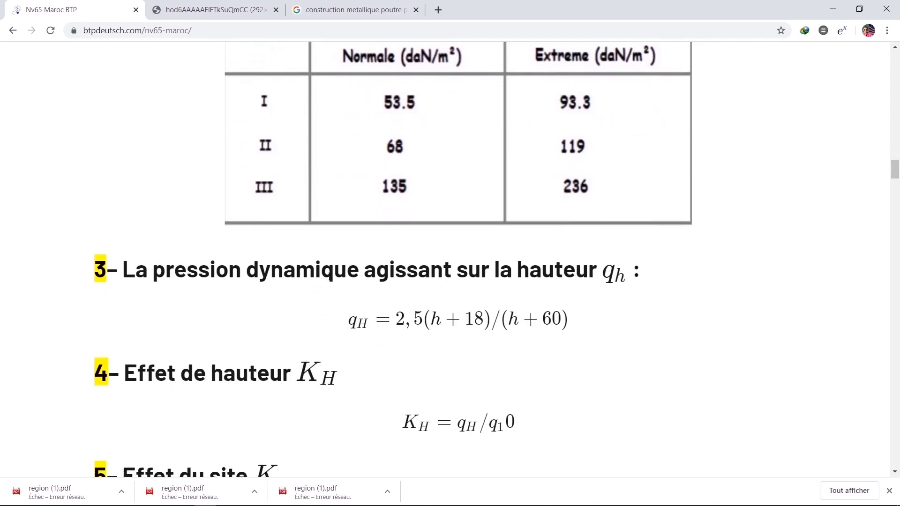
scroll(477, 346, down, 5)
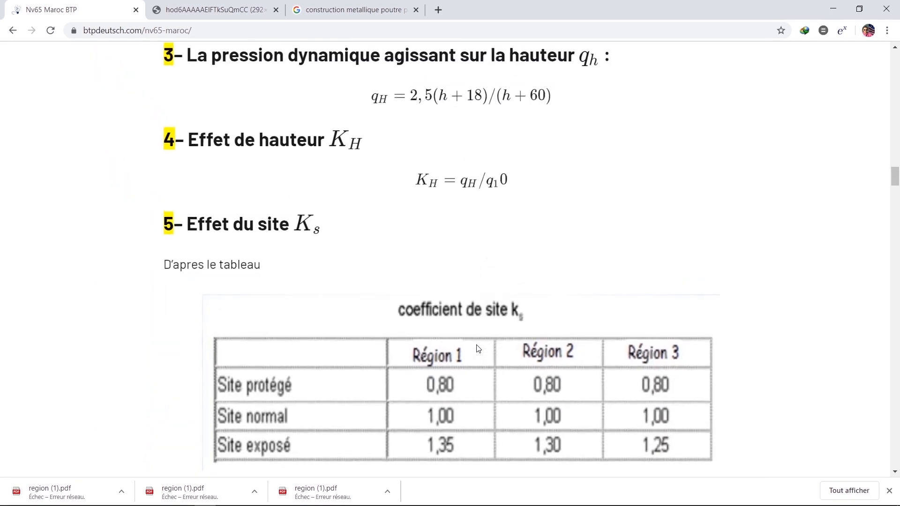
scroll(478, 349, down, 2)
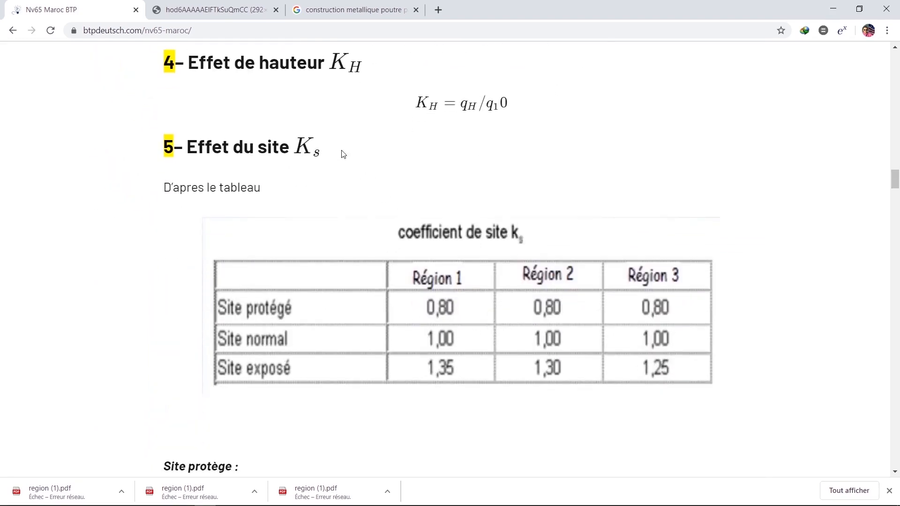
right_click(193, 283)
click(213, 298)
scroll(430, 326, down, 12)
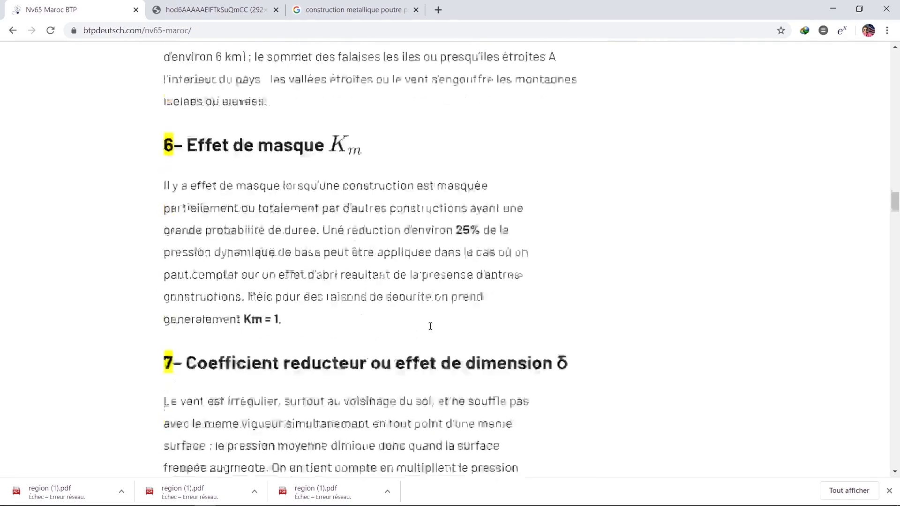
scroll(430, 327, up, 20)
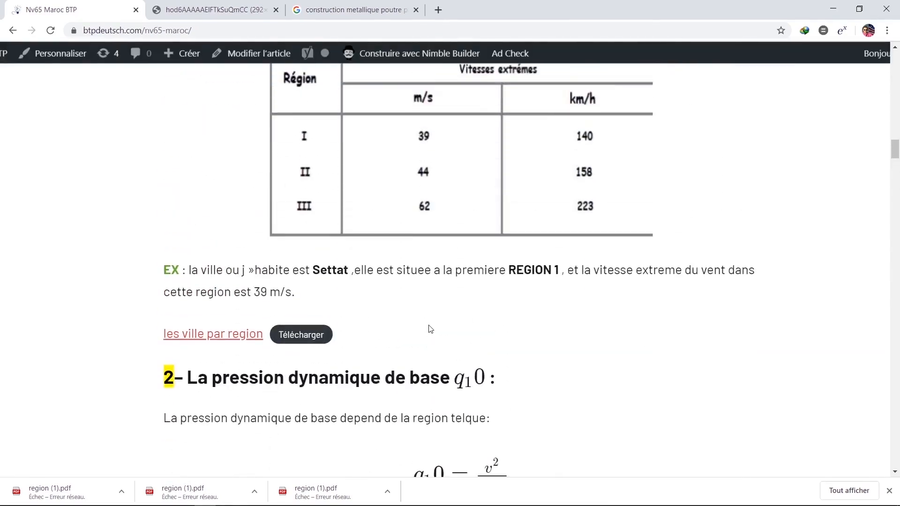
scroll(430, 329, up, 10)
scroll(429, 327, up, 10)
scroll(544, 162, up, 2)
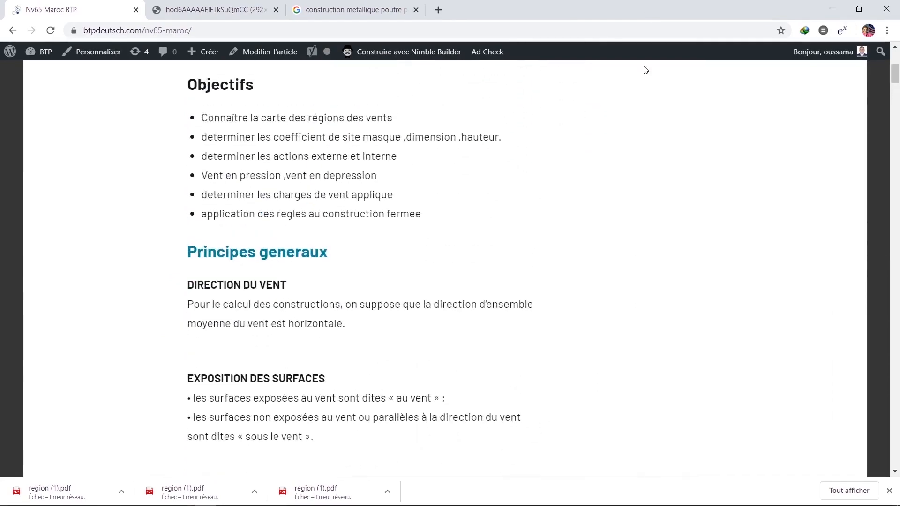
- Switch back to Robot Structural Analysis and set the site for the wind loads to Normal
click(834, 7)
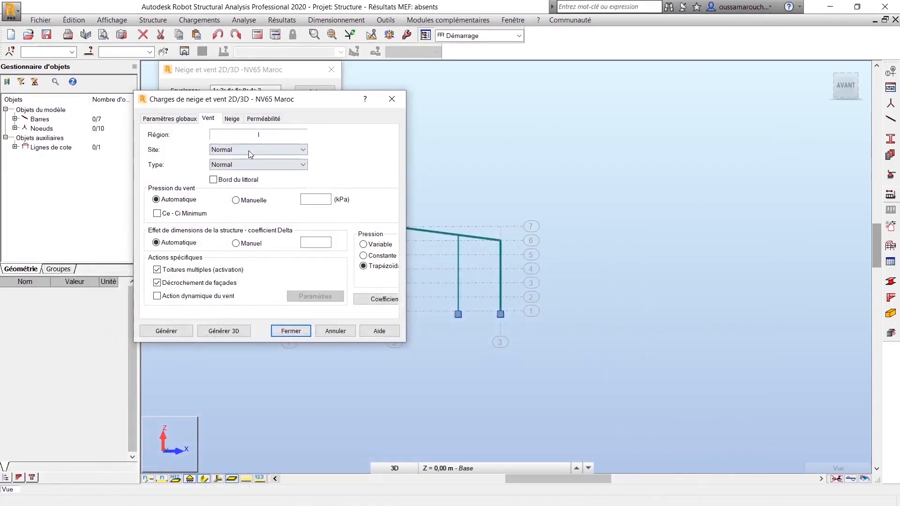
click(248, 150)
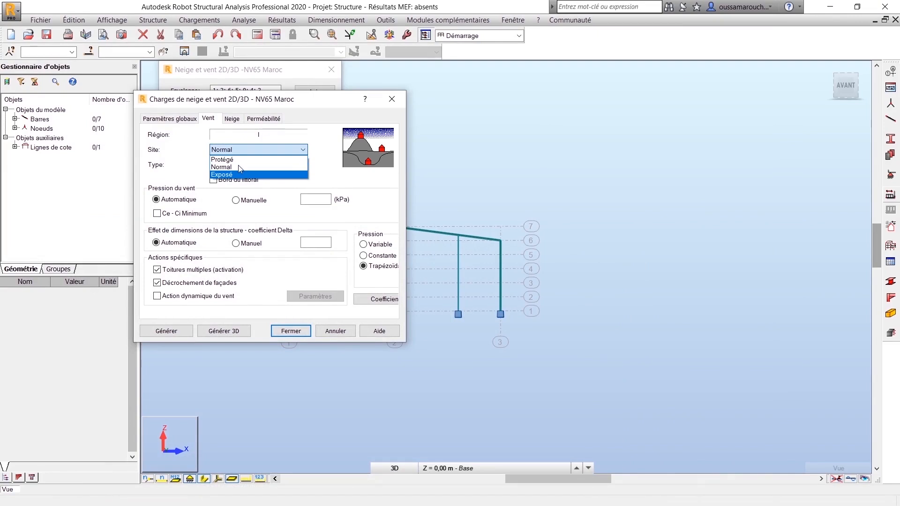
click(239, 167)
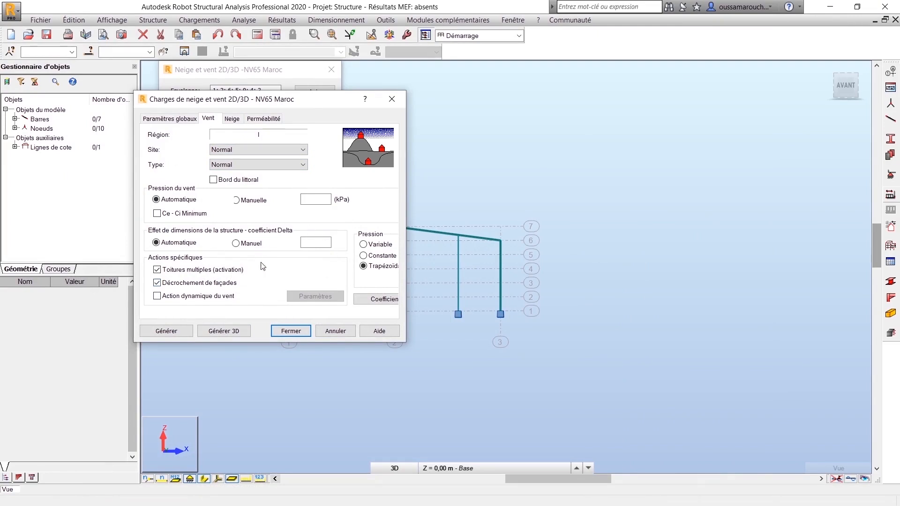
- Open the 3D geometry settings of the load generation and set the purlin and girt section to IPE 140
click(237, 334)
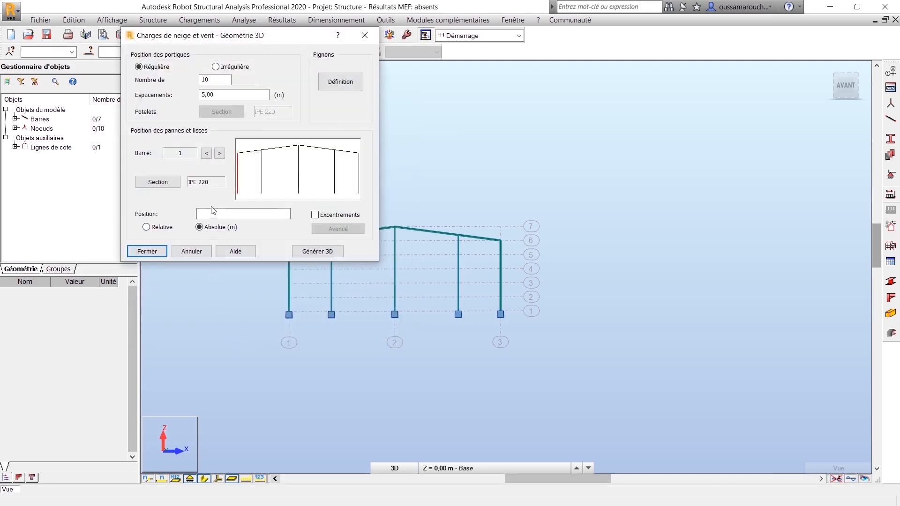
drag(218, 44, 323, 163)
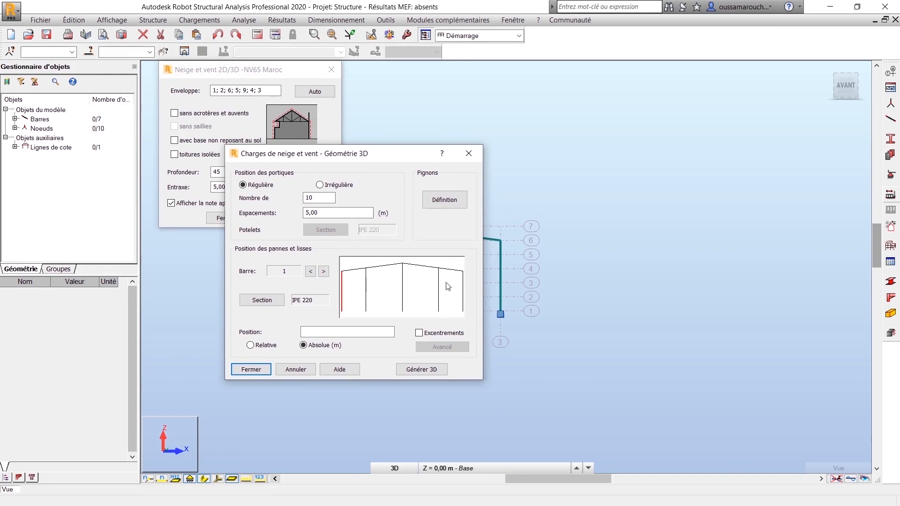
click(264, 300)
click(307, 271)
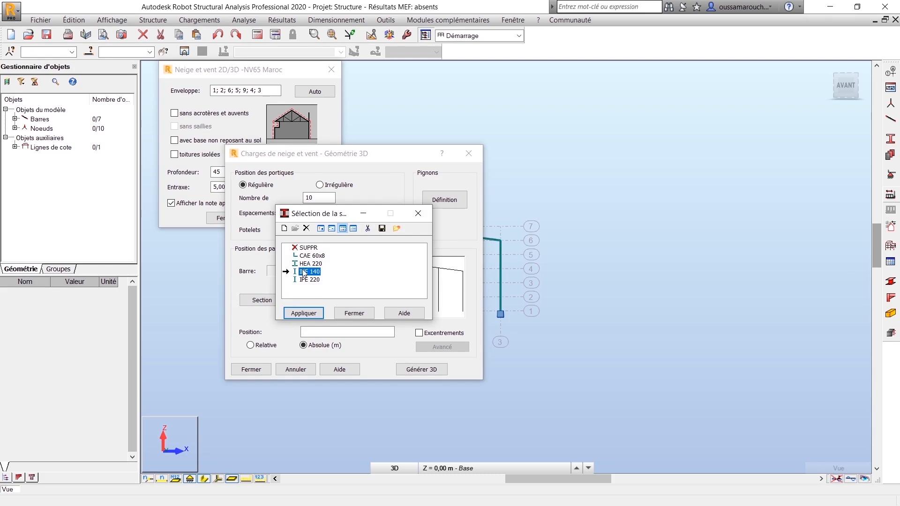
click(303, 313)
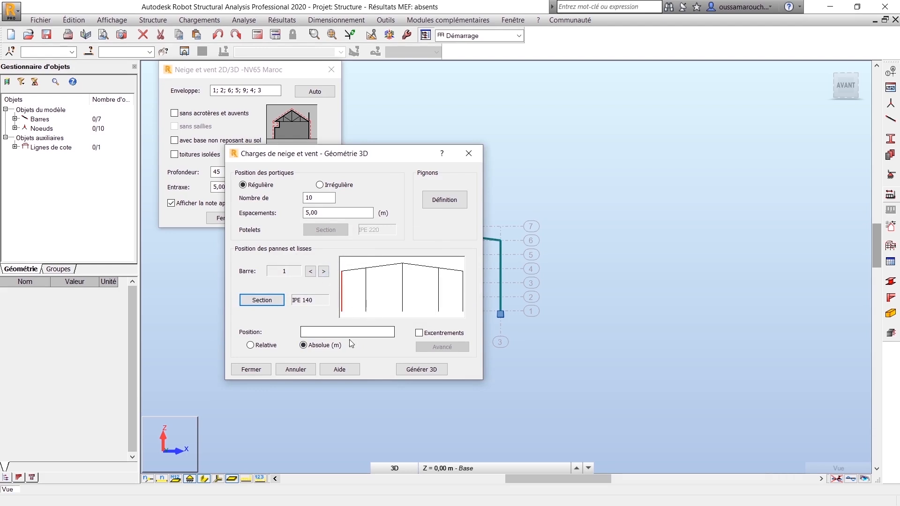
- Position the girts on column bar 1 at relative distances 0,20, 0,40, 0,6 and 0,80, consulting the lisse.JPG layout for the 2 m spacing
click(263, 347)
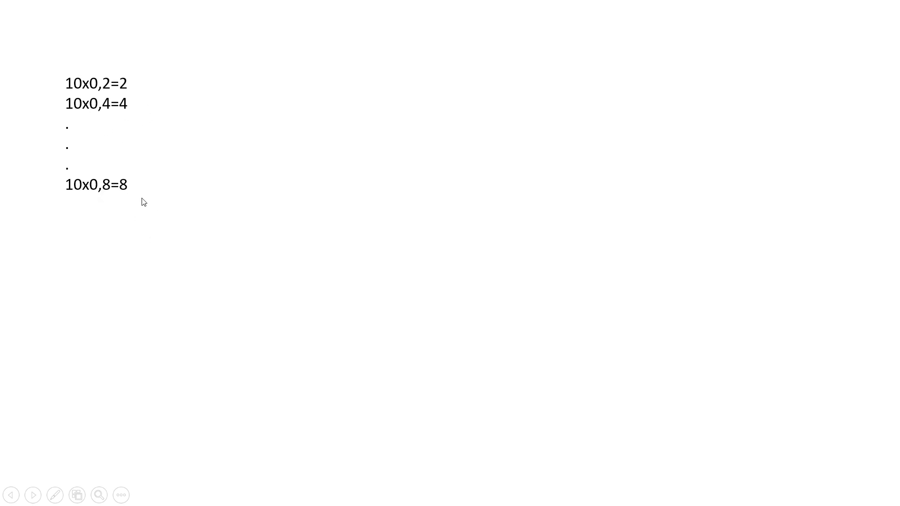
key(alt+Tab)
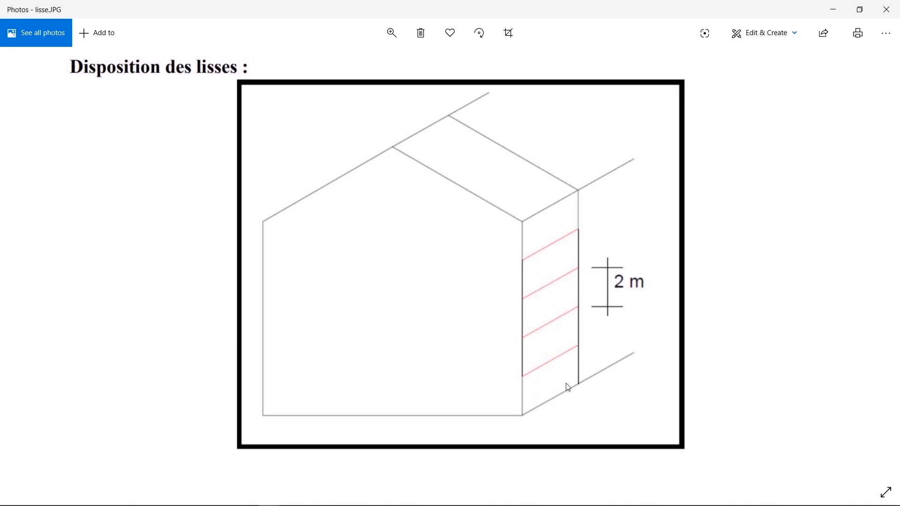
key(alt+Tab)
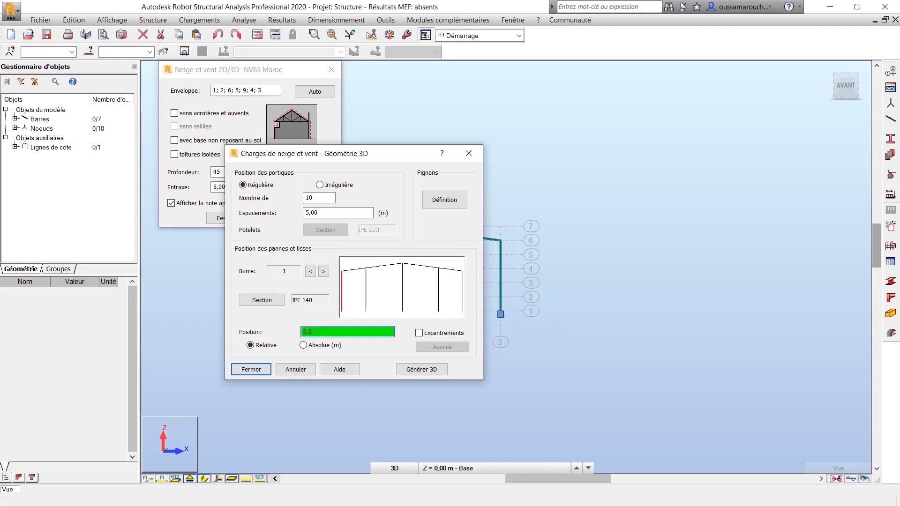
text(0; 0,40; 0,6  0,80)
click(464, 294)
click(343, 303)
text(0; 0,40; 0,6  0,80)
- Give the opposite column, bar 2, girts at relative positions 0,20, 0,40, 0,60 and 0,80
drag(372, 333, 276, 319)
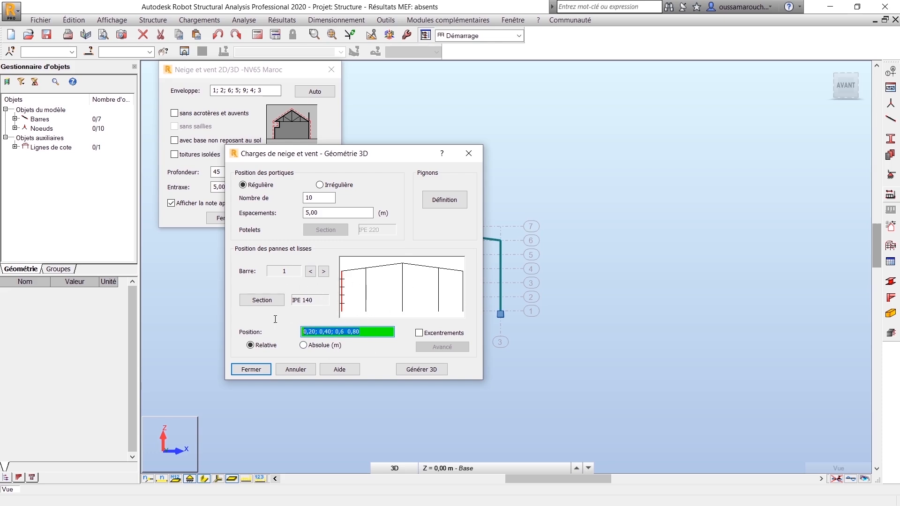
click(464, 291)
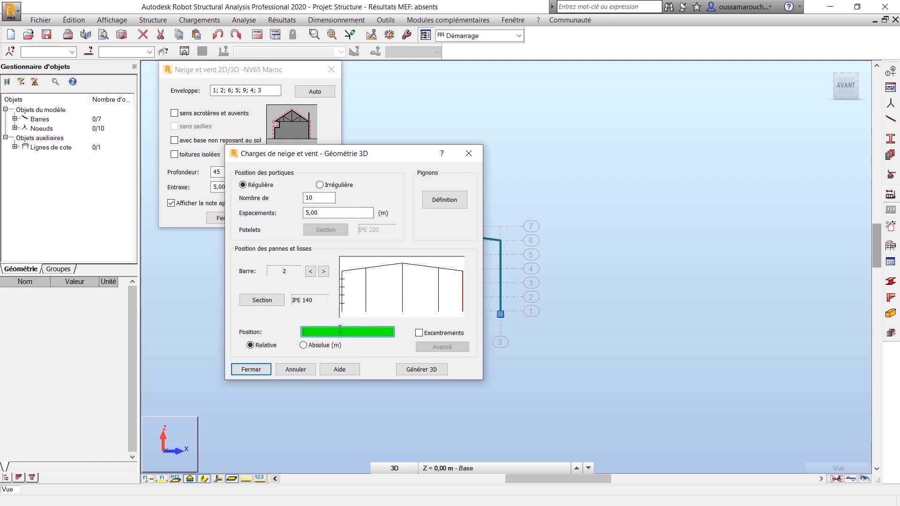
text(0,20; 0,40; 0,60; 0,80)
- Position the purlins on rafter bar 3 at absolute distances 0, 3,026, 6,052, 9,078, 12,104 and 15,13 m, and copy the list
click(371, 270)
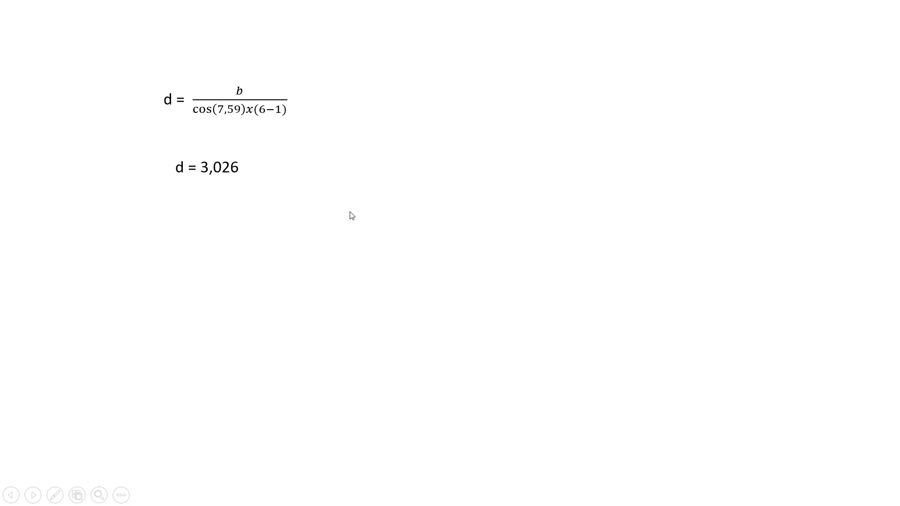
key(alt+Tab)
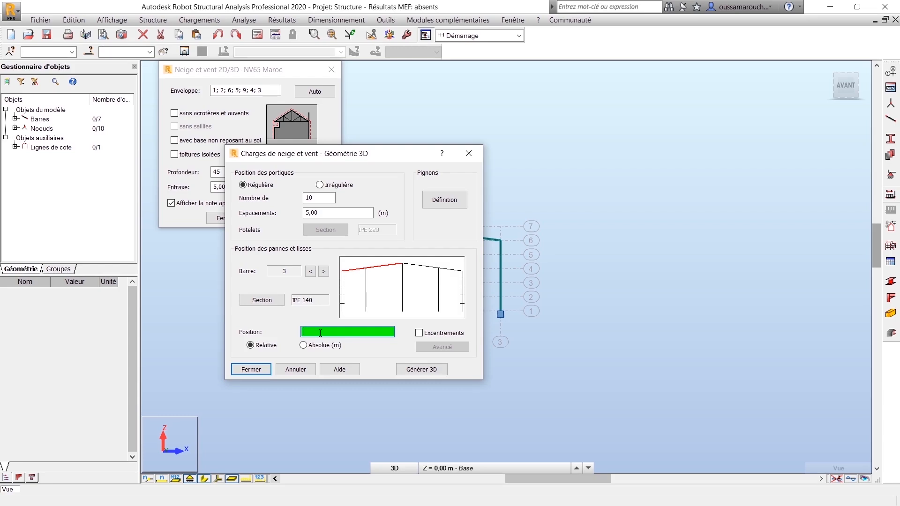
click(303, 345)
text(0)
text(8 12,104 15,1)
text(3)
key(ctrl+a)
key(ctrl+c)
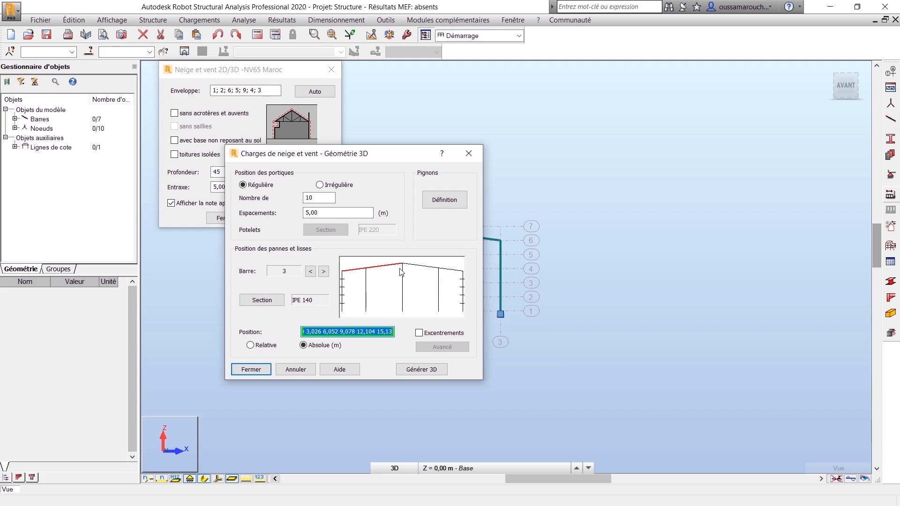
- Apply the list of absolute purlin positions copied from bar 3 to the other rafter, bar 4
click(426, 271)
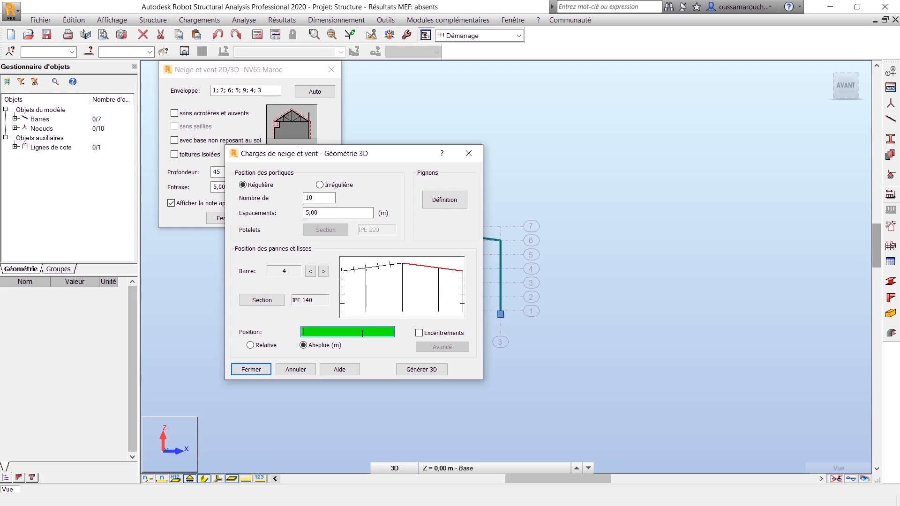
key(ctrl+v)
drag(378, 332, 397, 332)
key(BackSpace)
click(374, 269)
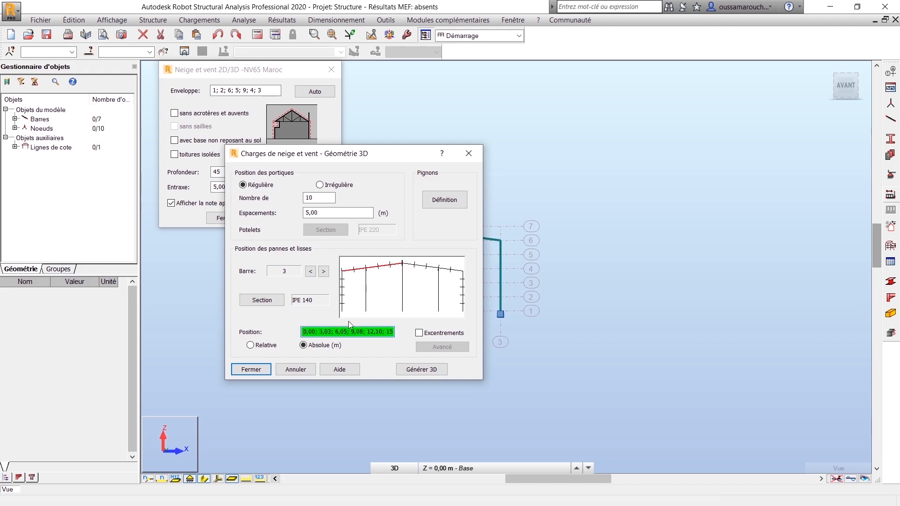
drag(305, 332, 413, 331)
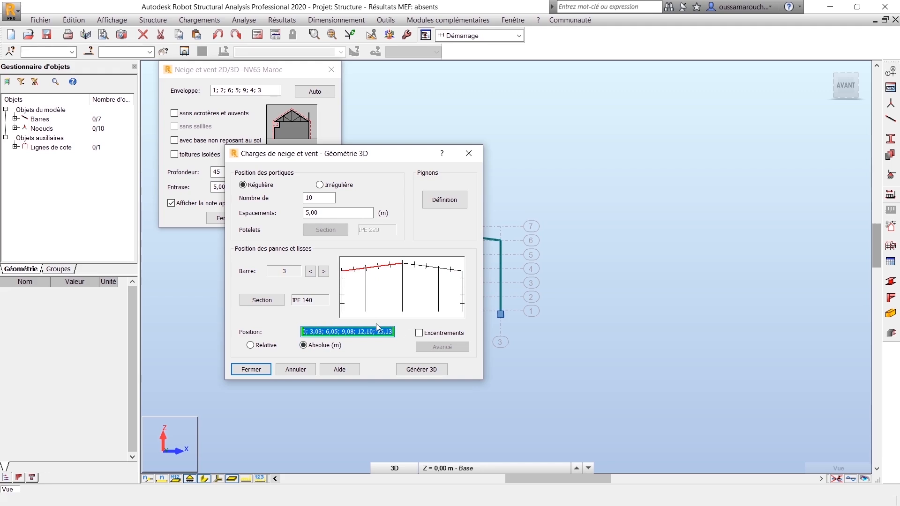
click(430, 270)
drag(304, 333, 378, 333)
key(ctrl+v)
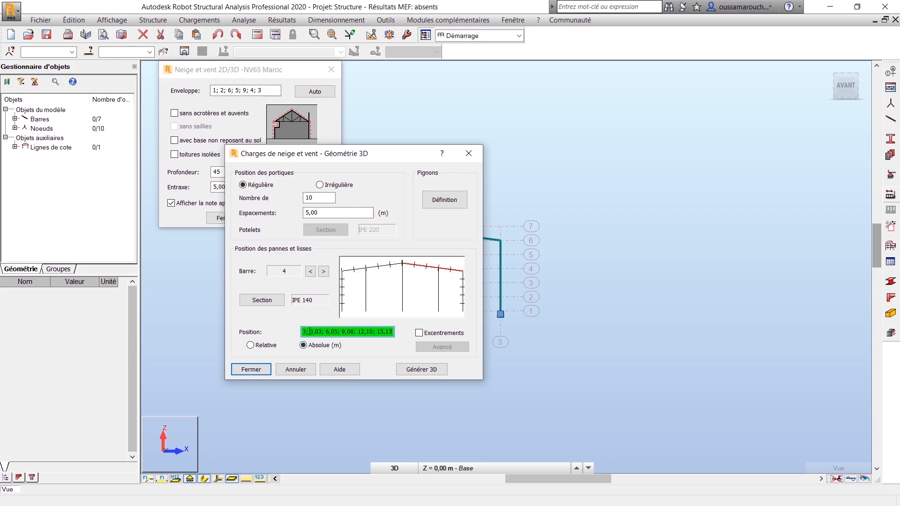
- Remove the first purlin position at the ridge from bar 4 and check the ridge purlin detail in the browser image
drag(305, 332, 250, 324)
key(Delete)
click(374, 271)
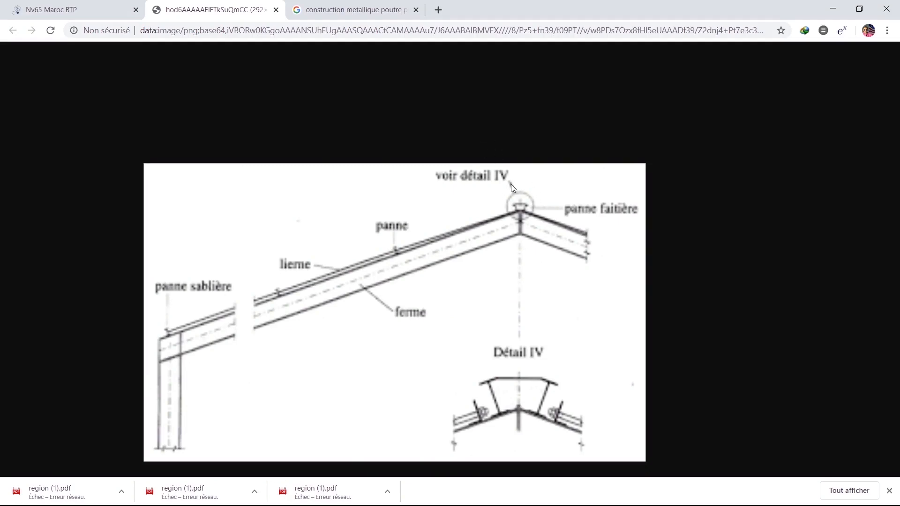
key(alt+Tab)
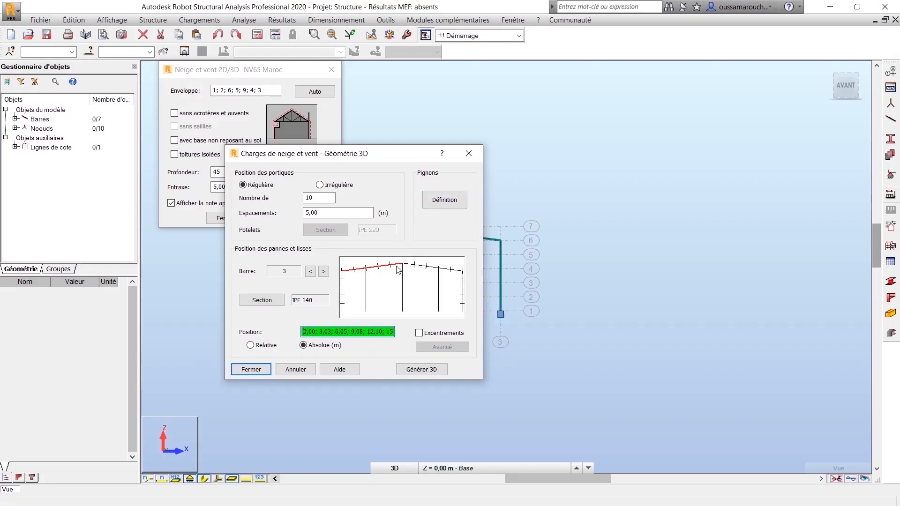
- Define the three intermediate posts, bars 5, 6 and 7, as bars copied only into the gable frames
click(444, 200)
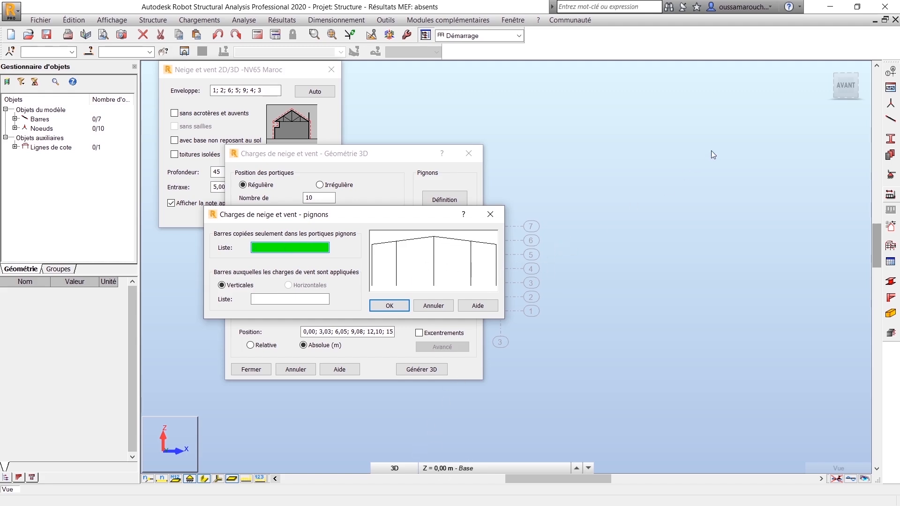
click(398, 271)
click(434, 271)
click(471, 279)
click(389, 306)
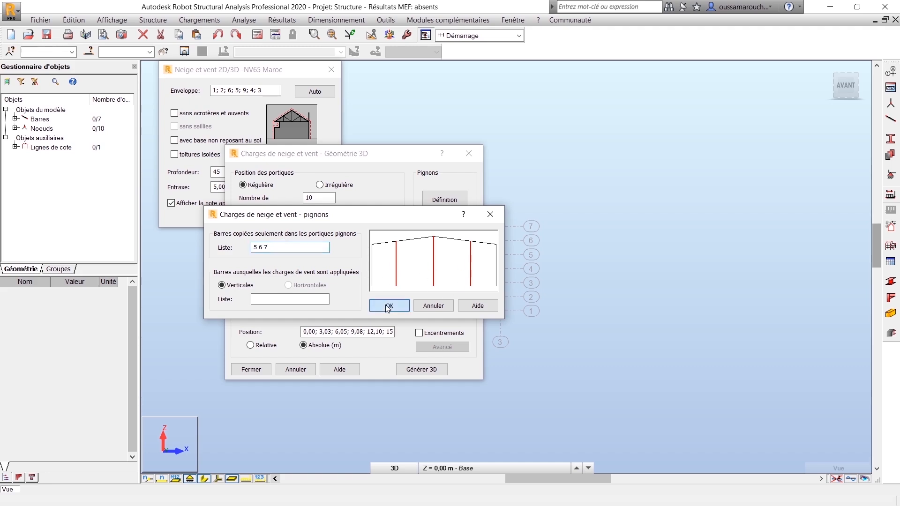
- Generate the 3D structure with its snow and wind loads, saving the project as Structure.rtd on the desktop over the existing file
click(409, 370)
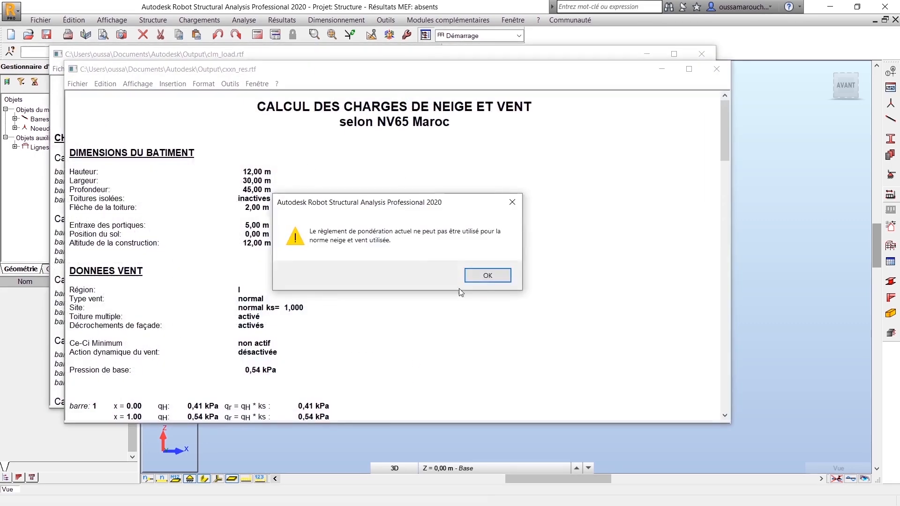
click(488, 275)
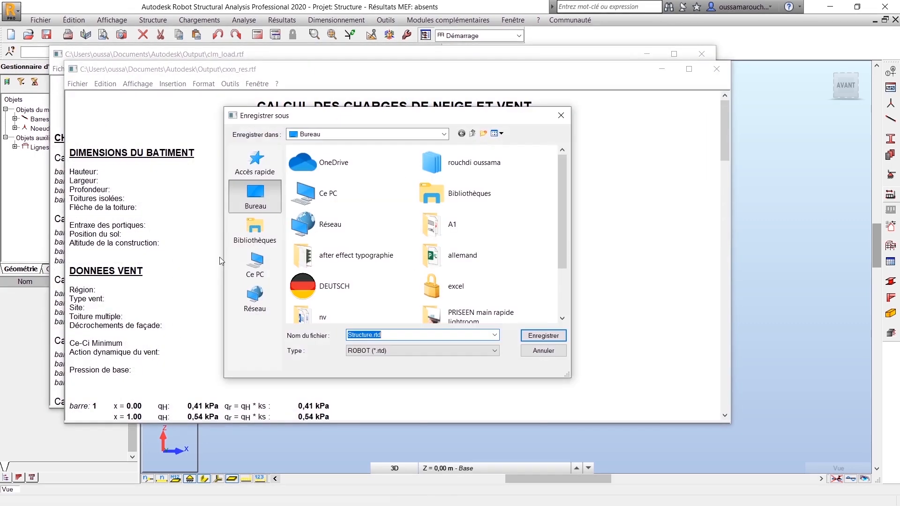
click(545, 340)
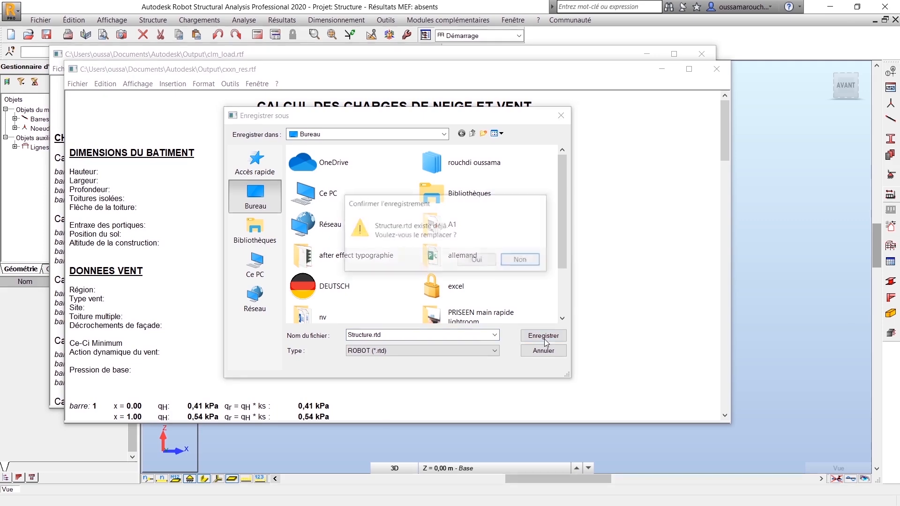
click(477, 264)
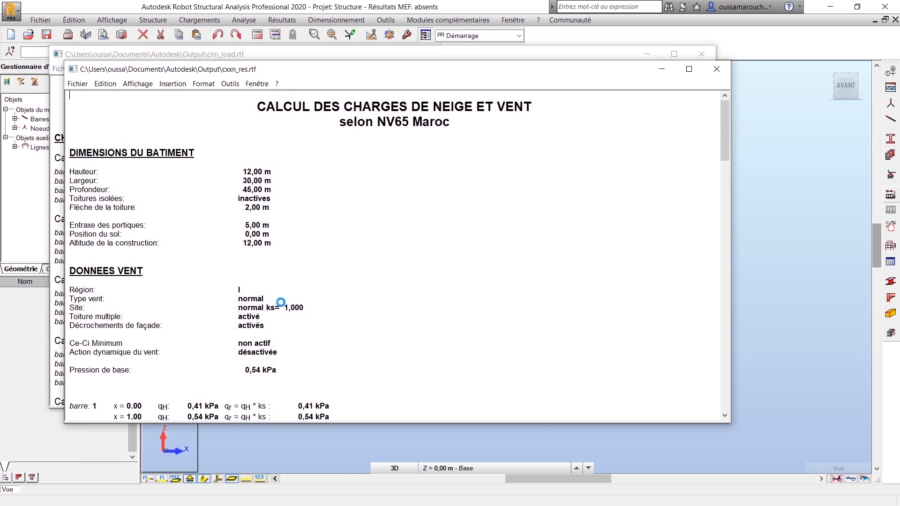
scroll(356, 272, down, 12)
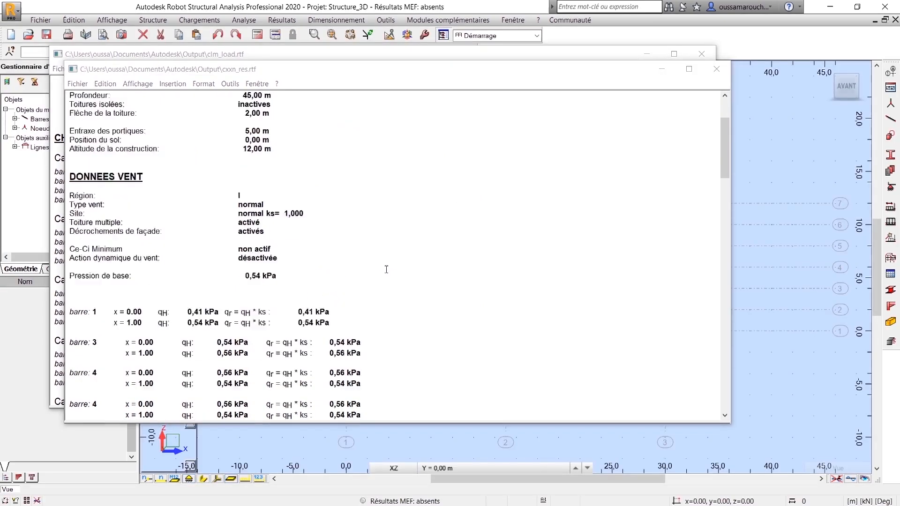
- Review the wind and snow load cases in the calculation note, from input data to coefficients per bar, and close both load notes
scroll(247, 290, down, 5)
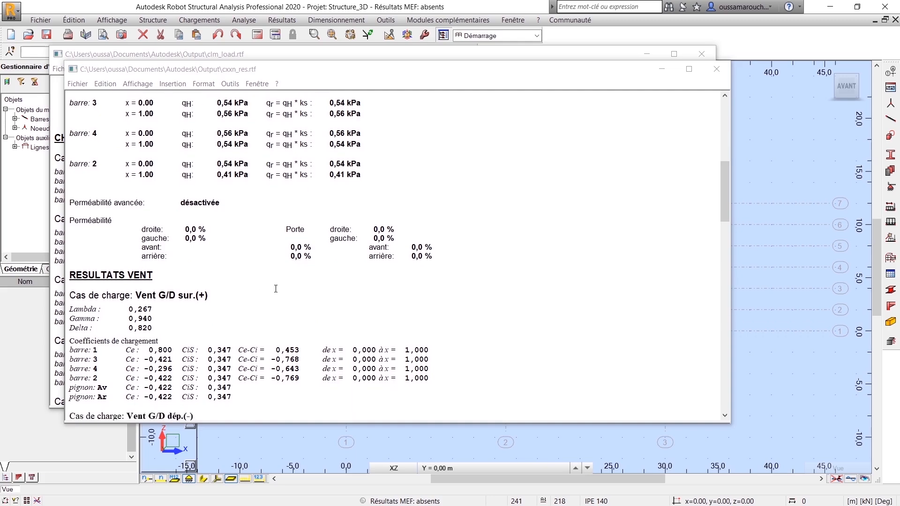
scroll(268, 290, down, 9)
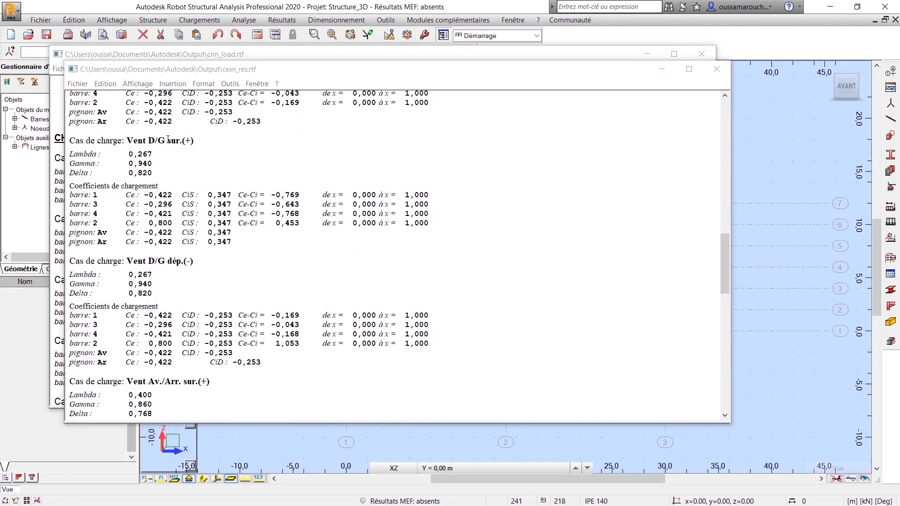
drag(169, 261, 195, 261)
scroll(310, 285, down, 18)
scroll(310, 285, down, 4)
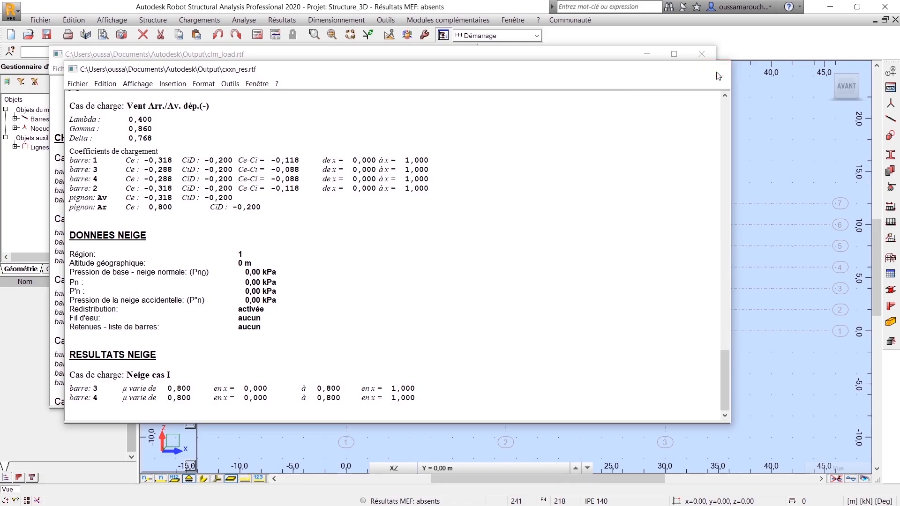
click(716, 69)
click(702, 55)
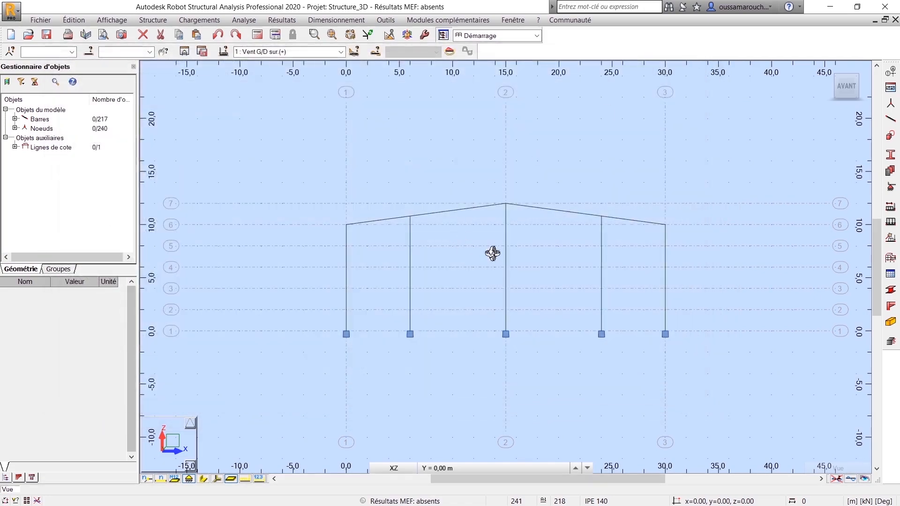
- Display the section shapes in the 3D view and delete the intermediate posts of both gable frames
click(854, 82)
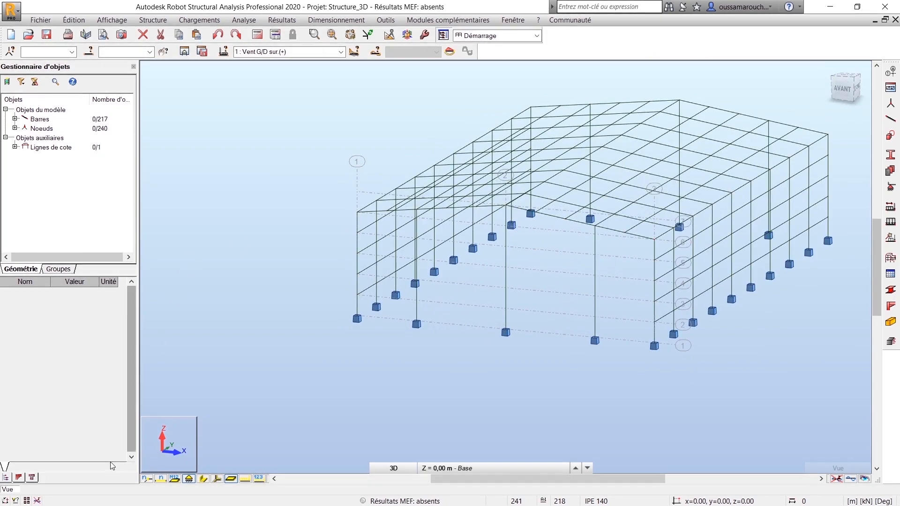
click(202, 479)
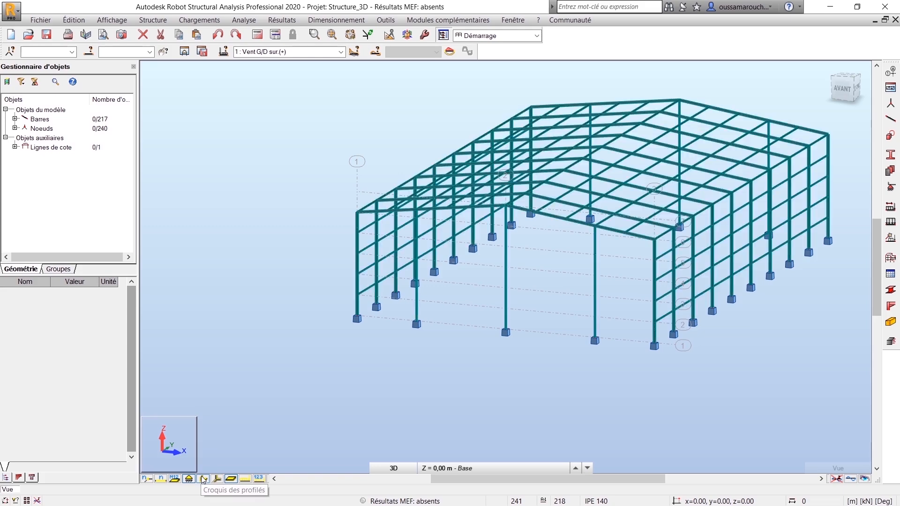
shift+middle_drag(563, 294, 619, 266)
right_click(275, 227)
click(299, 234)
drag(629, 261, 398, 351)
key(Delete)
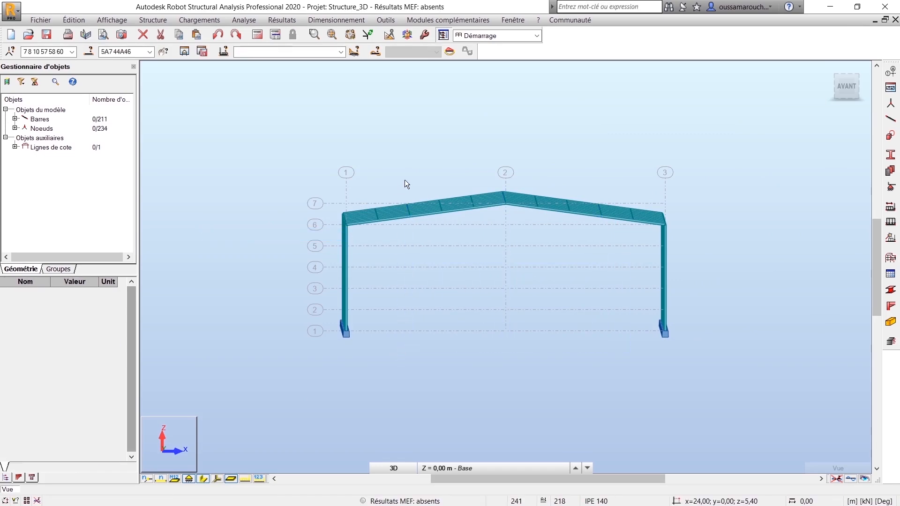
scroll(404, 179, up, 10)
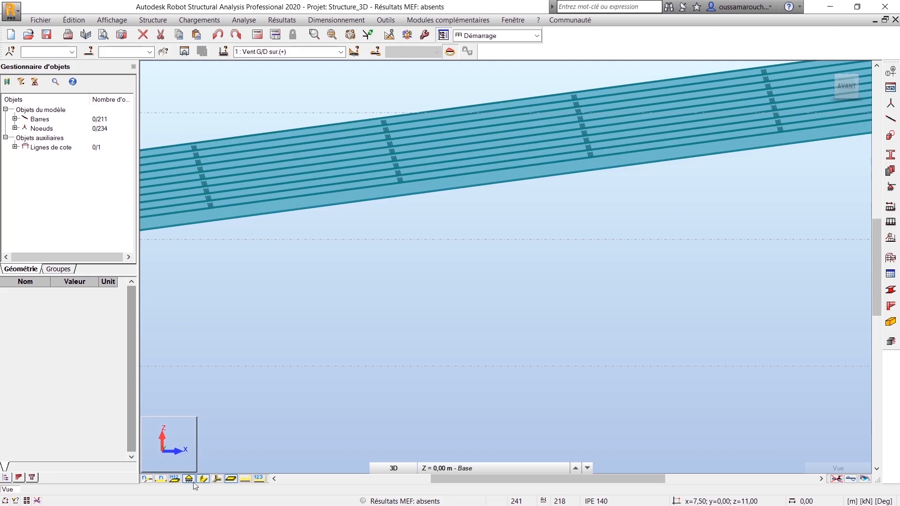
click(162, 479)
click(161, 480)
click(207, 478)
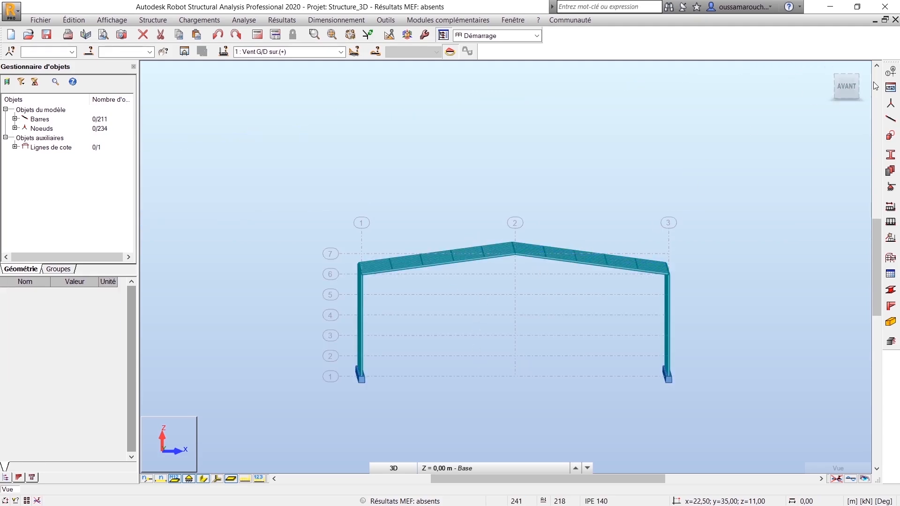
- Run the structure verification and highlight the nodes behind the isolated node warning in the model
click(854, 87)
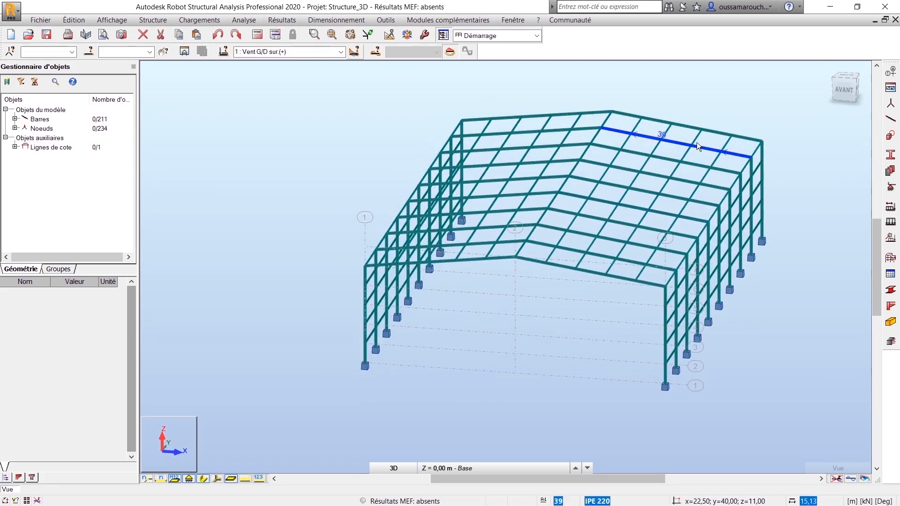
click(245, 19)
click(300, 116)
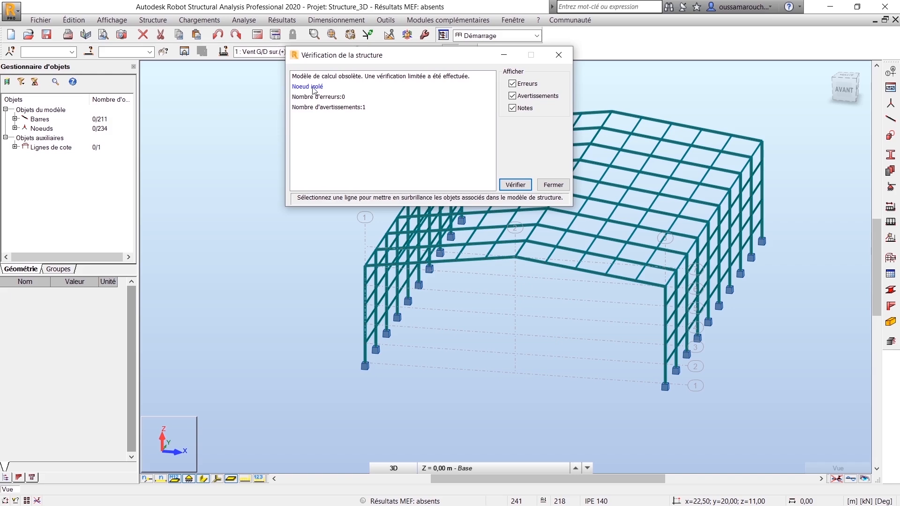
click(511, 186)
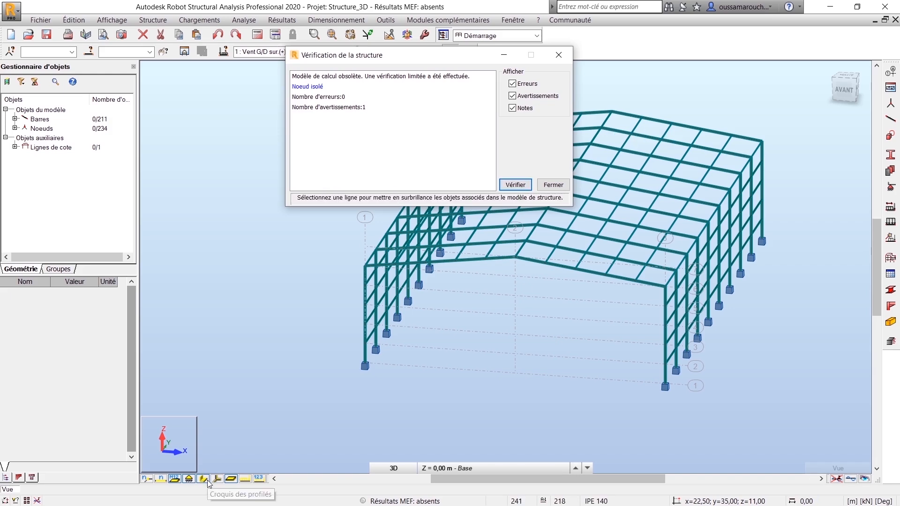
click(318, 88)
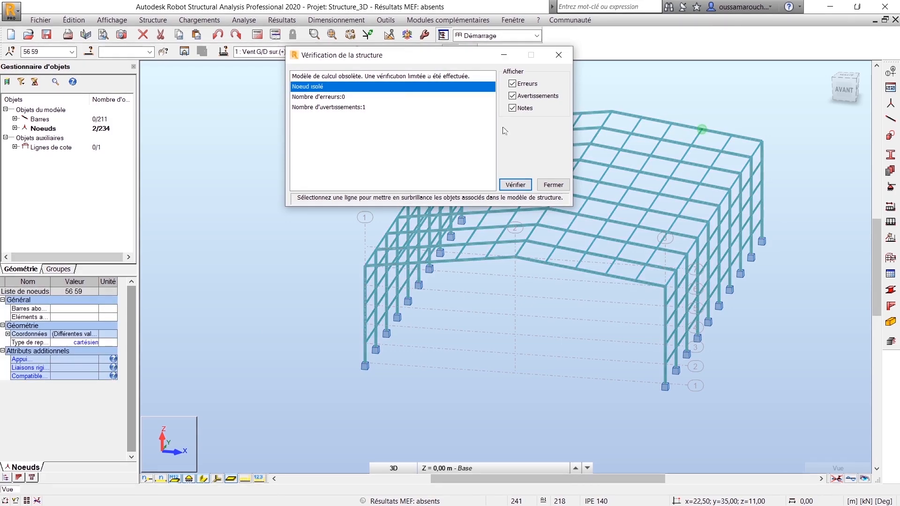
drag(423, 52, 296, 76)
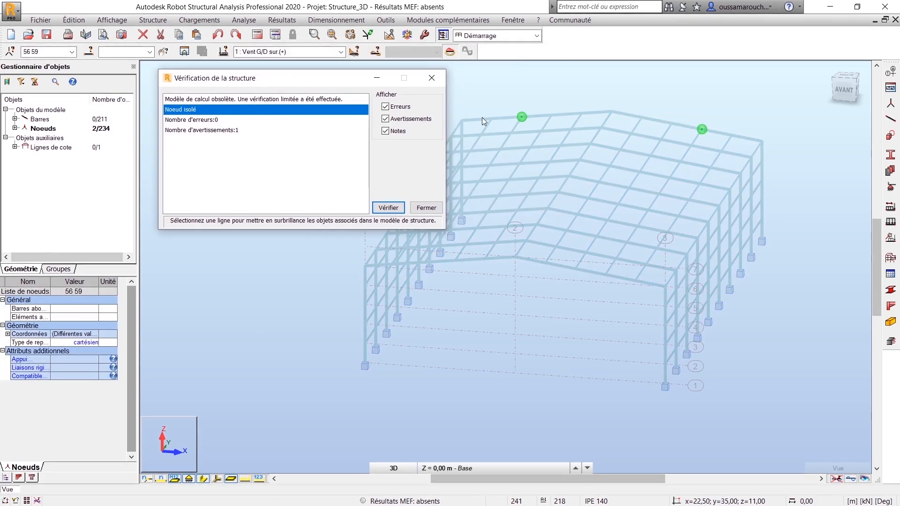
- Delete the isolated nodes 56 and 59 on the rear gable rafters and verify the structure again
click(521, 116)
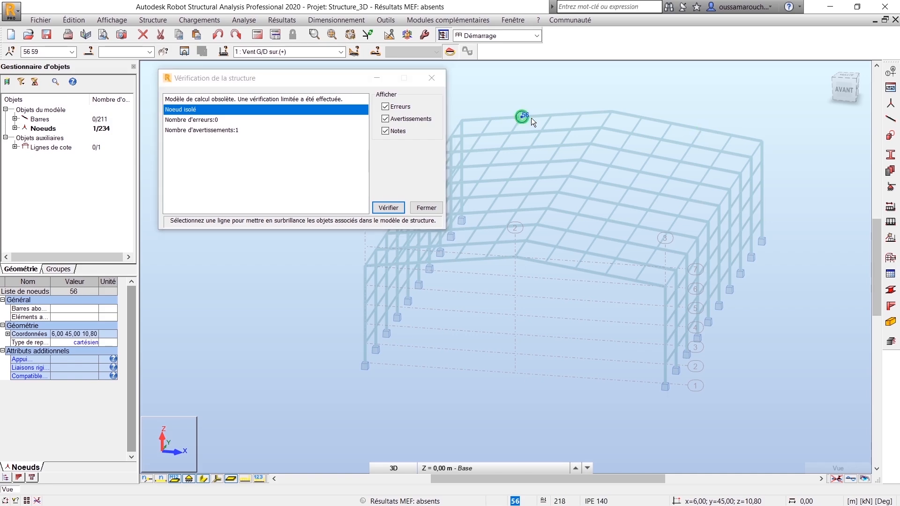
key(Delete)
click(229, 131)
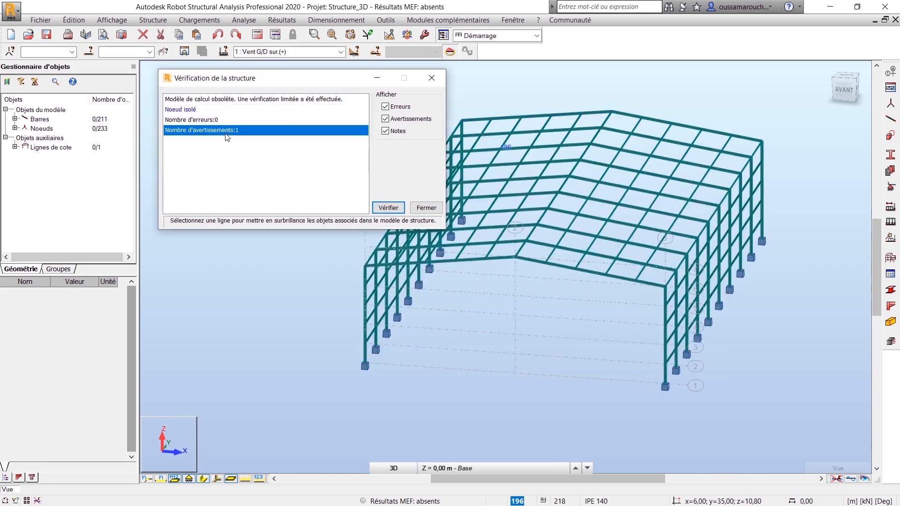
click(183, 111)
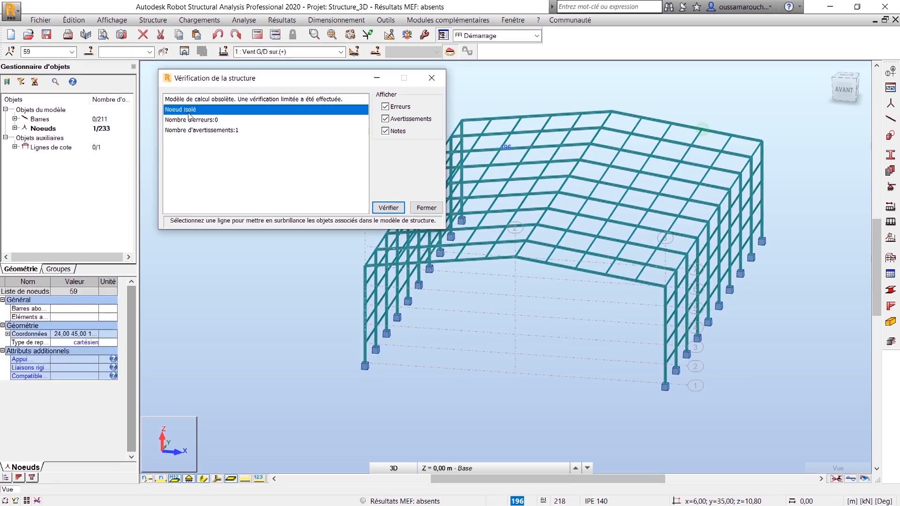
click(704, 126)
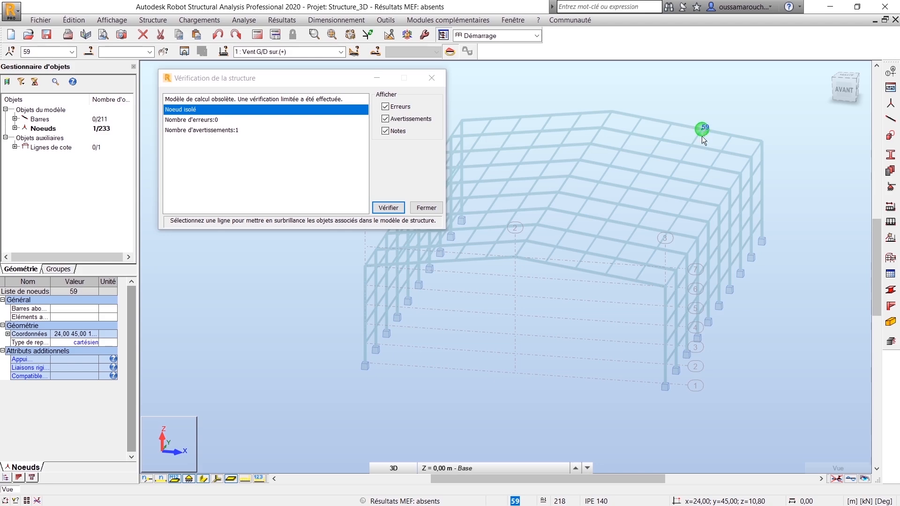
key(Delete)
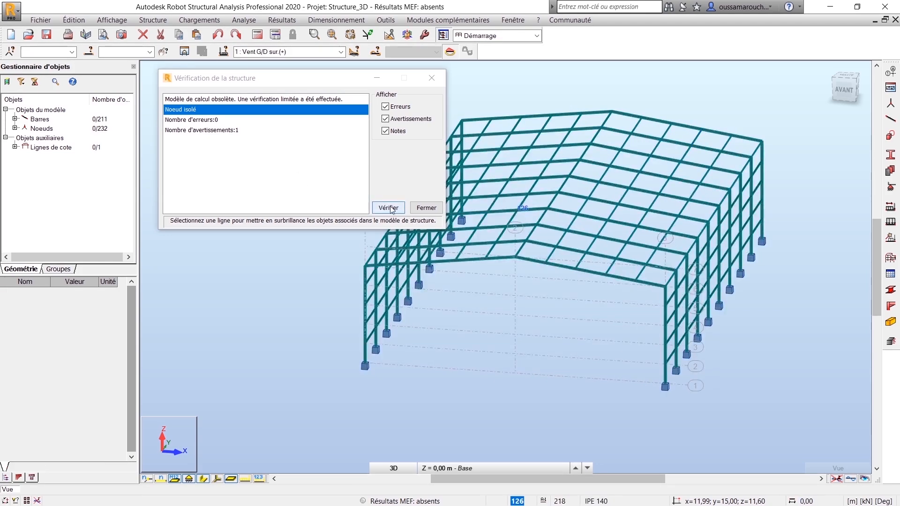
click(388, 207)
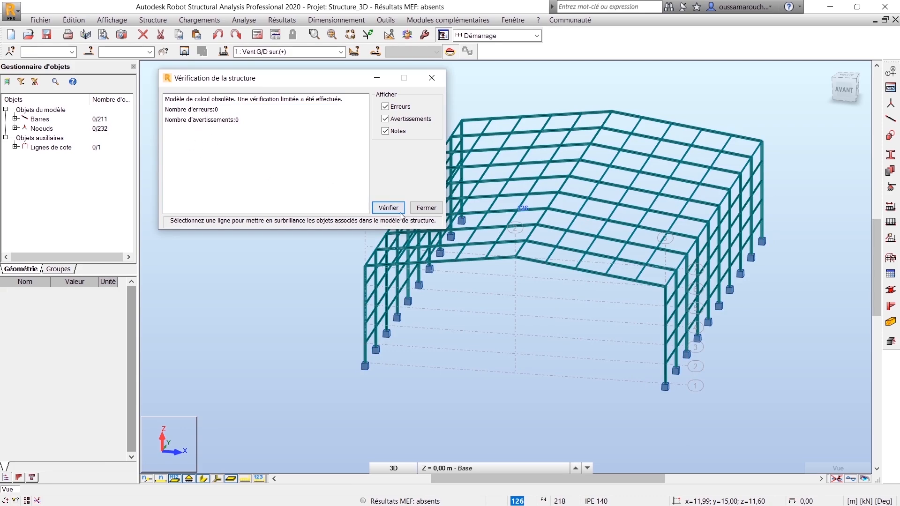
click(426, 208)
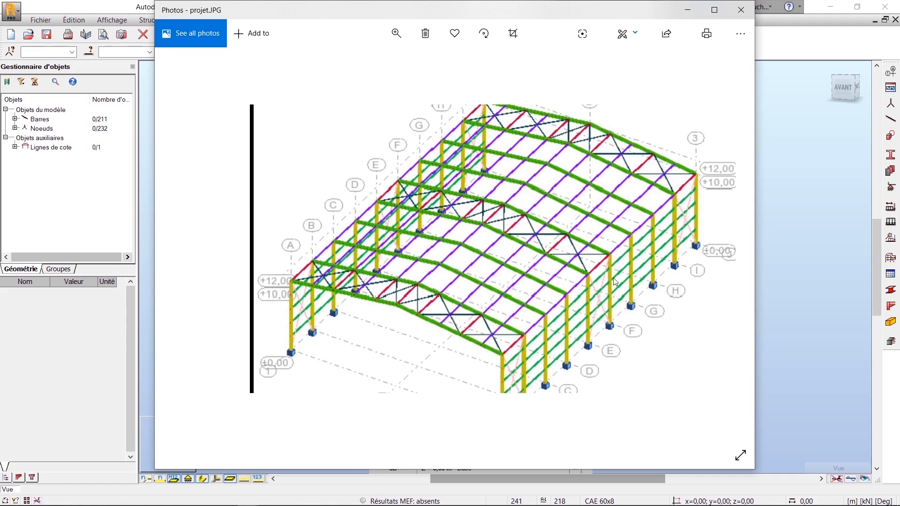
- Minimize the projet.JPG reference image and show the hangar from its front right corner without section shapes
click(687, 10)
click(835, 88)
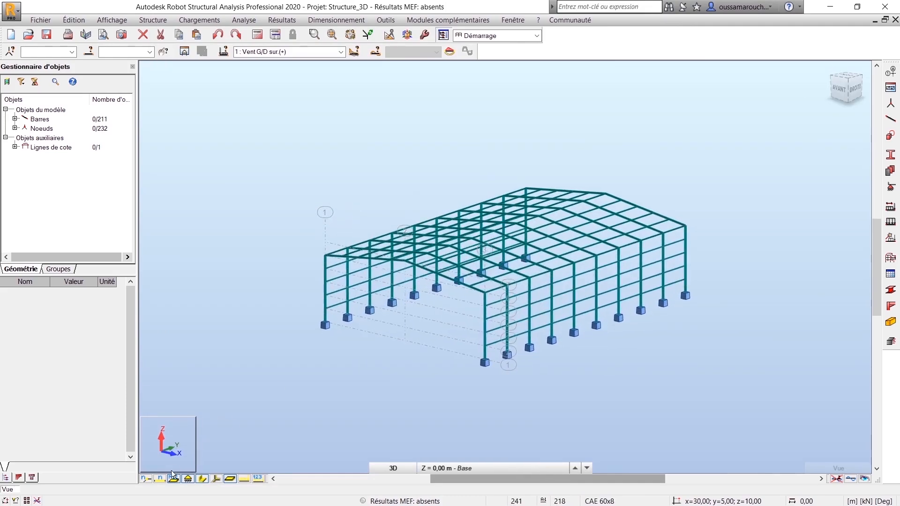
click(201, 479)
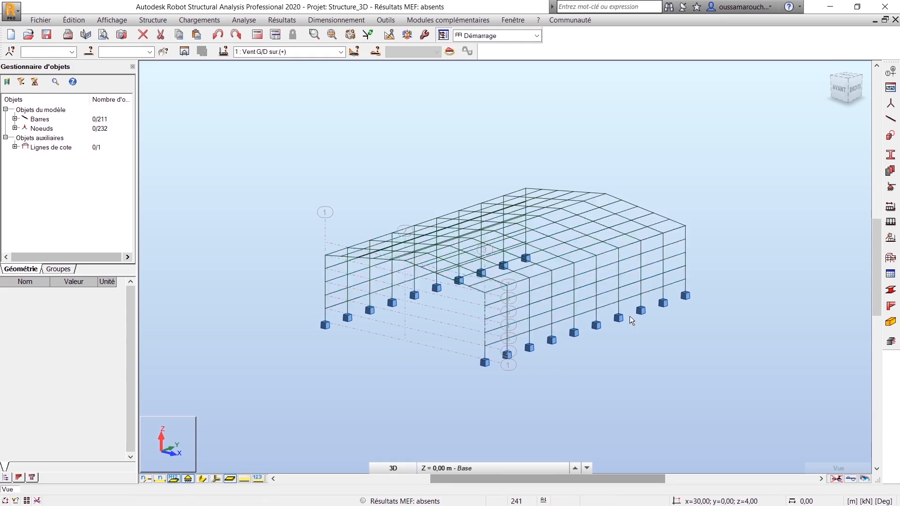
- Draw CAE 60x8 X-bracing in the first bay of the X = 30 m side wall, between Y = 0 and 5 m, from base to eaves
click(891, 120)
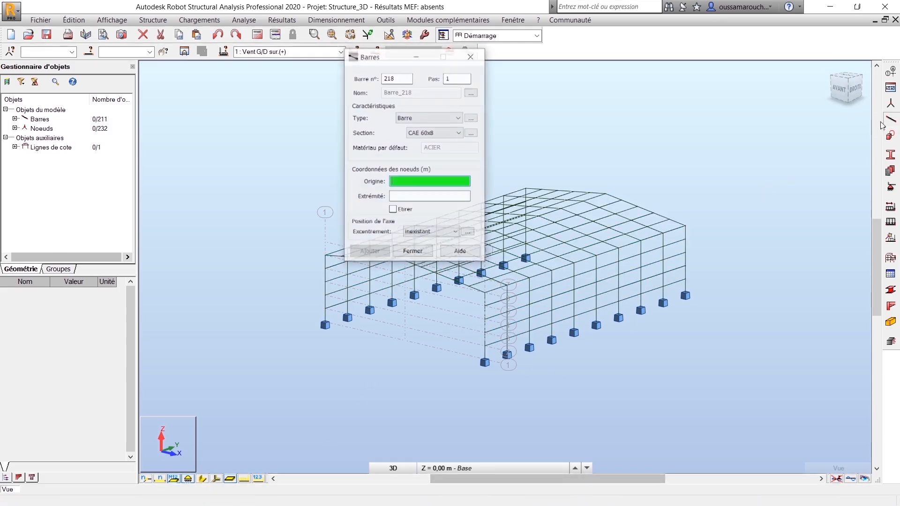
drag(391, 55, 797, 9)
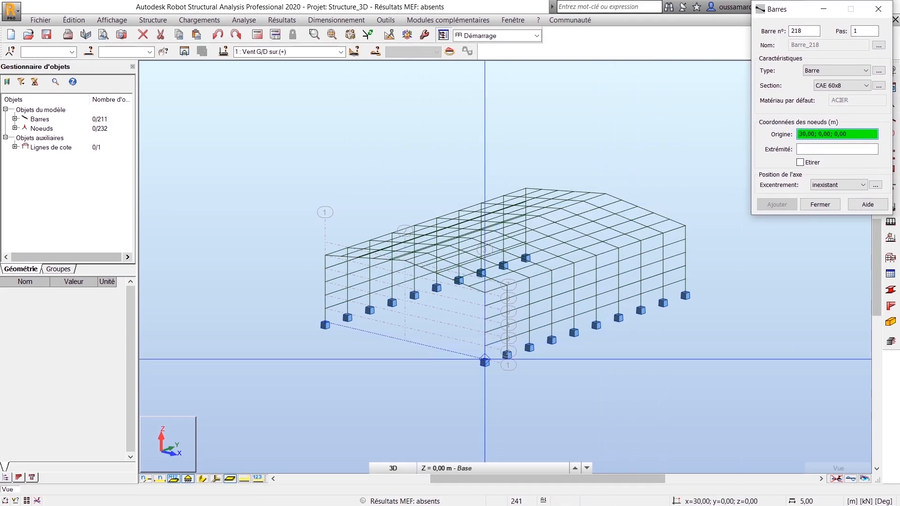
scroll(602, 366, up, 3)
click(224, 401)
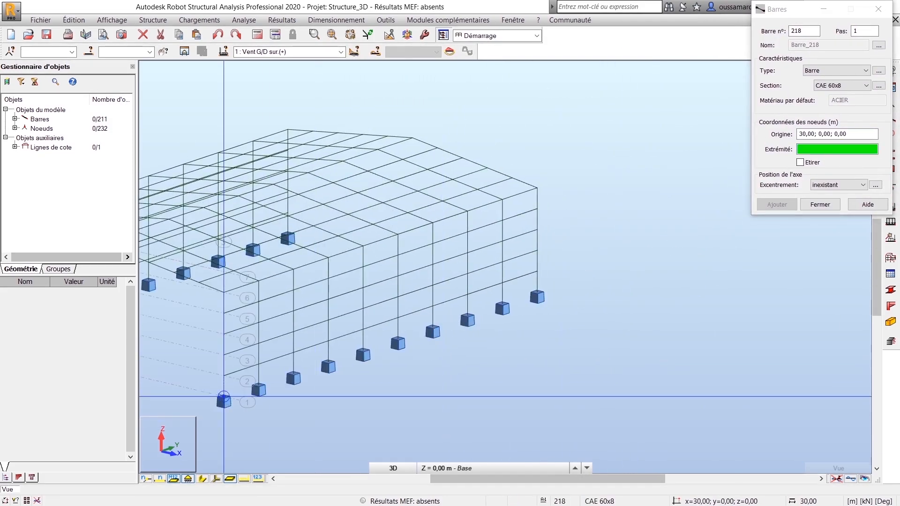
click(258, 281)
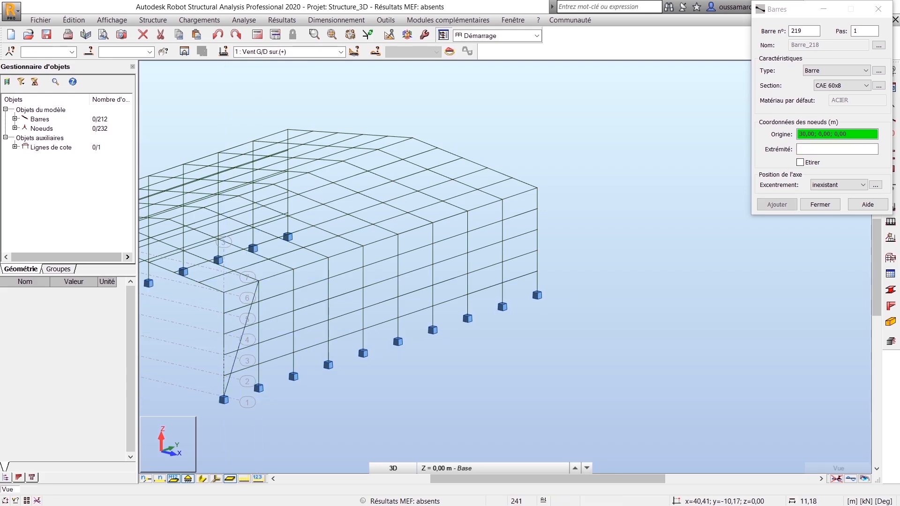
click(258, 386)
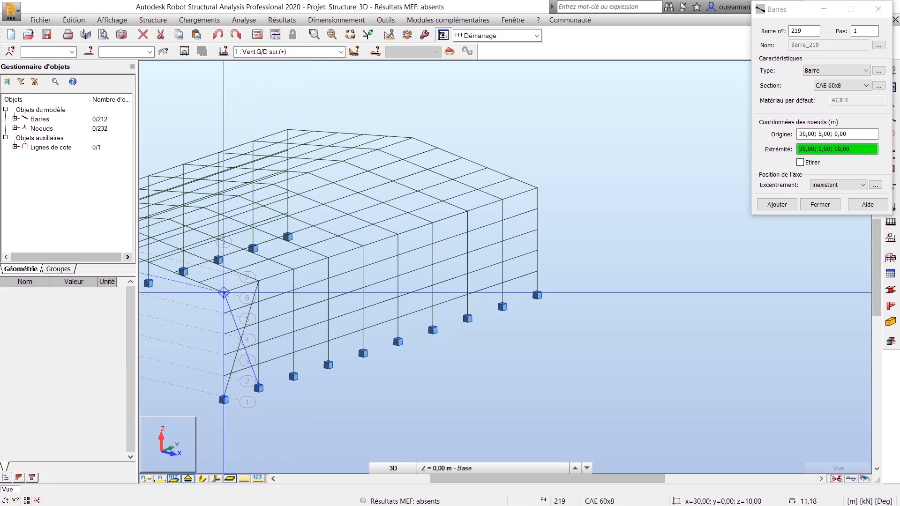
click(223, 293)
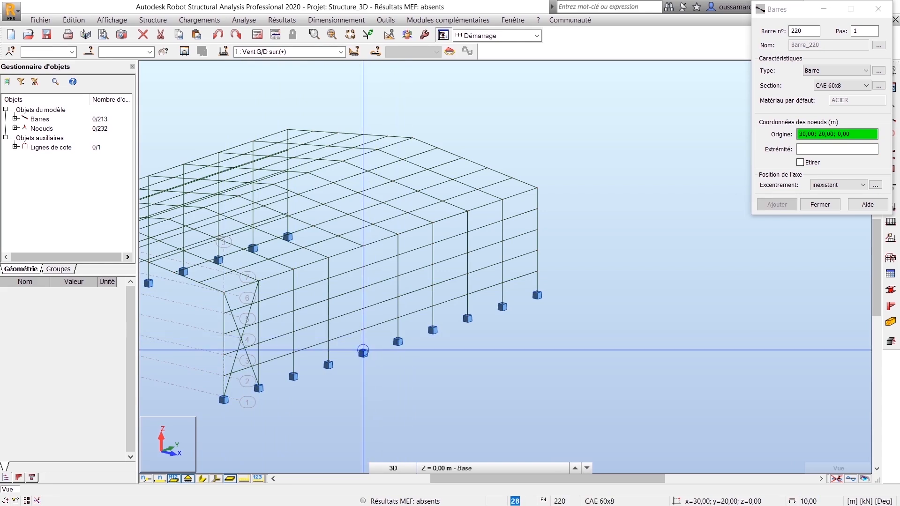
- Draw CAE 60x8 X-bracing in the middle bay of the same side wall, between Y = 20 and 25 m
click(363, 353)
click(398, 233)
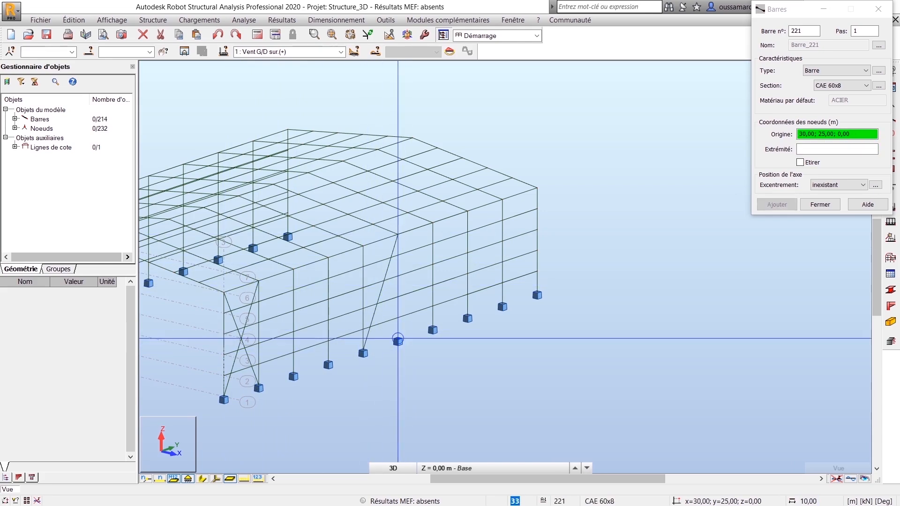
click(398, 339)
click(364, 246)
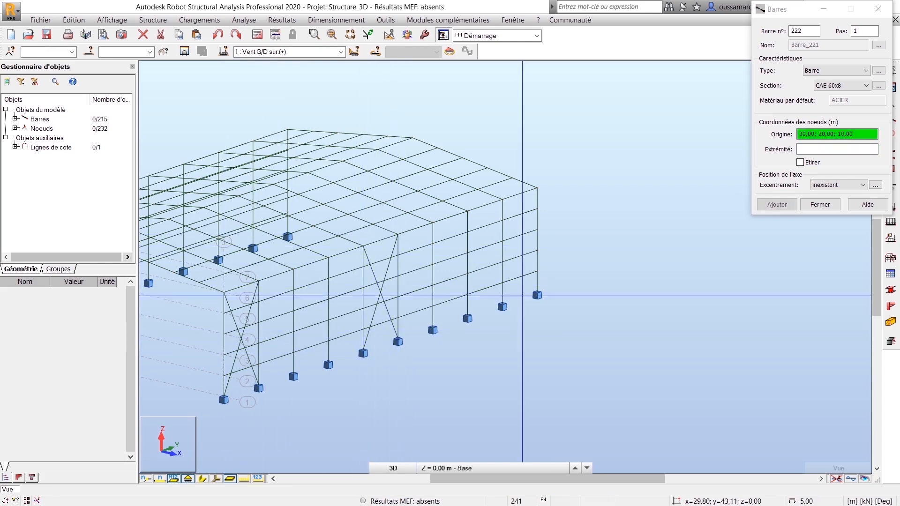
- Draw CAE 60x8 X-bracing in the last bay of the same side wall, between Y = 40 and 45 m
click(503, 307)
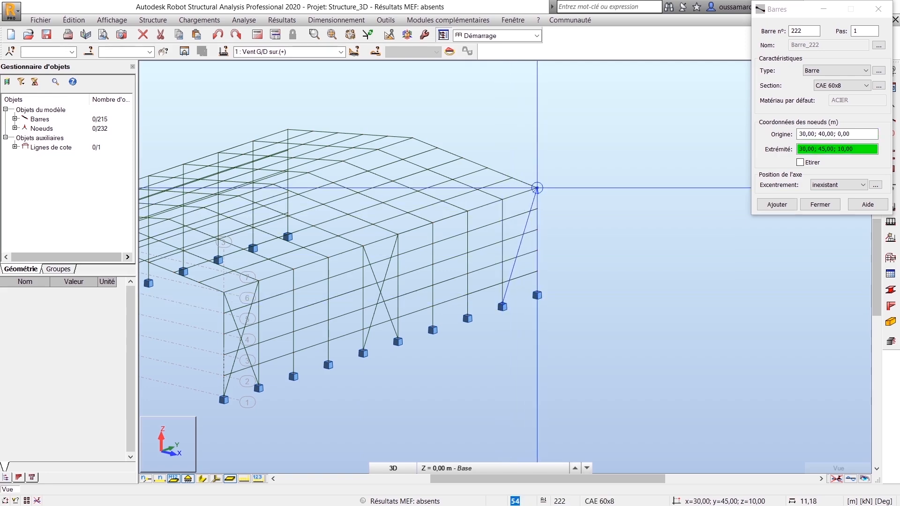
click(538, 188)
click(537, 295)
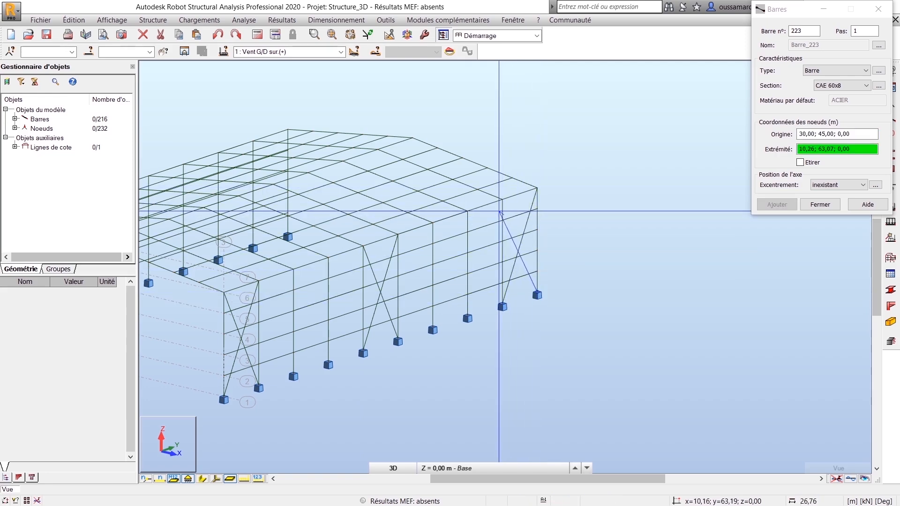
click(502, 200)
scroll(408, 362, down, 3)
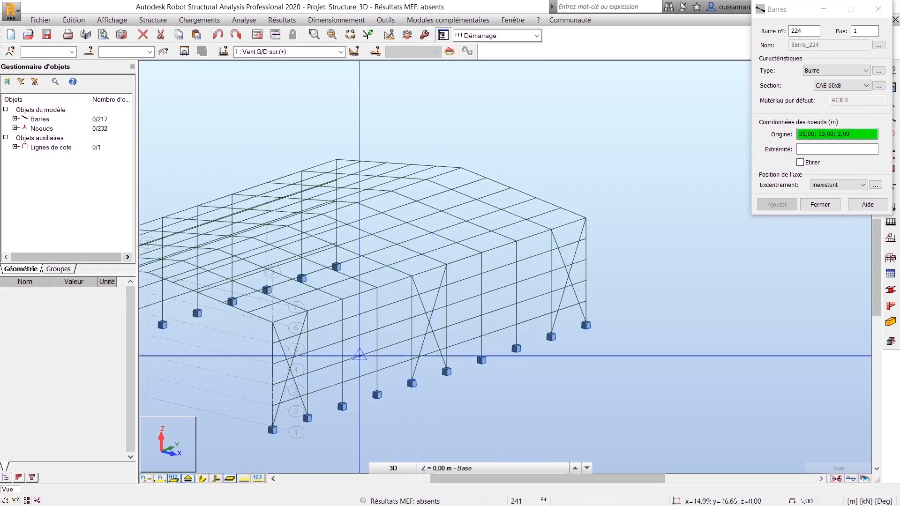
scroll(325, 324, up, 3)
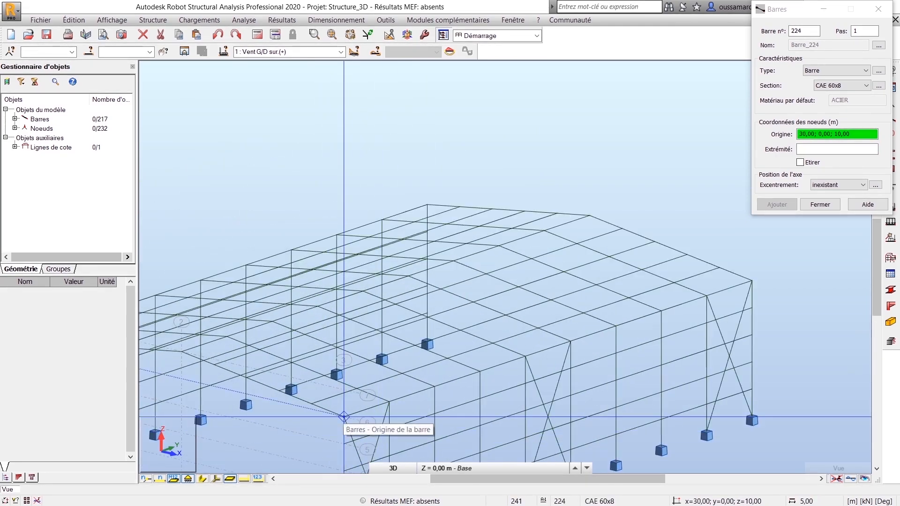
- Draw CAE 60x8 X-bracing in the roof's first bay (Y = 0 to 5 m) between X = 30 and X = 24 m
click(344, 416)
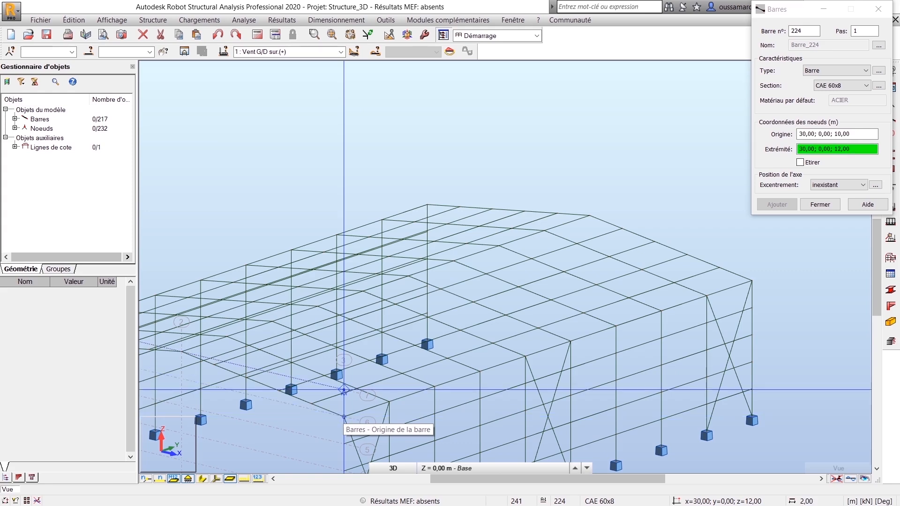
click(324, 376)
click(390, 402)
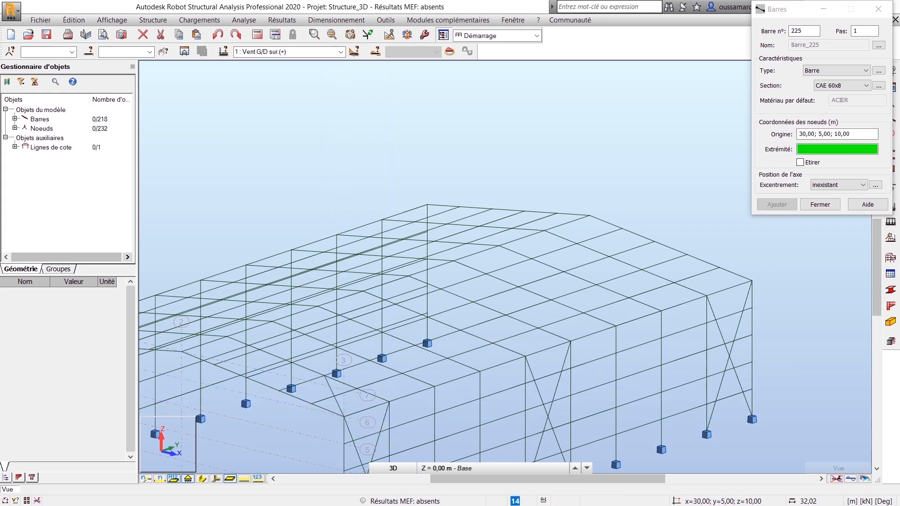
click(279, 391)
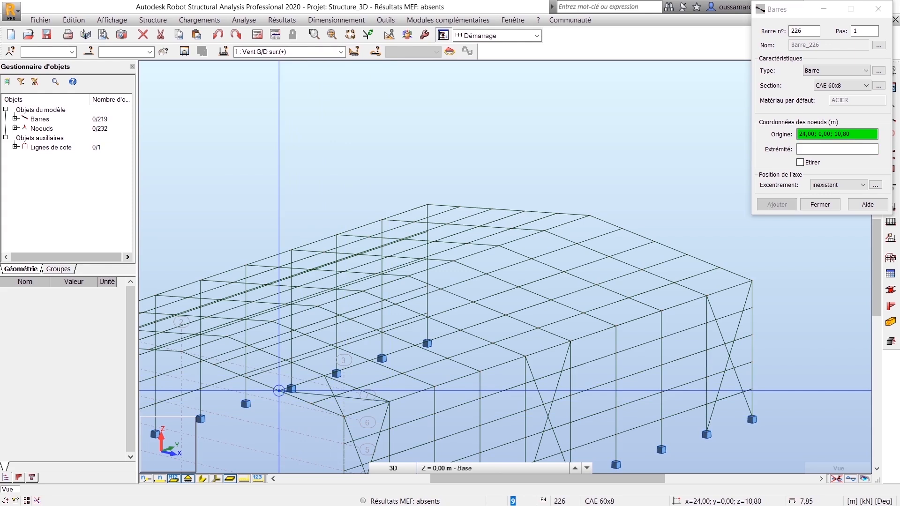
- Draw CAE 60x8 X-bracing in the same roof bay between X = 24 and X = 18 m
click(279, 390)
click(325, 376)
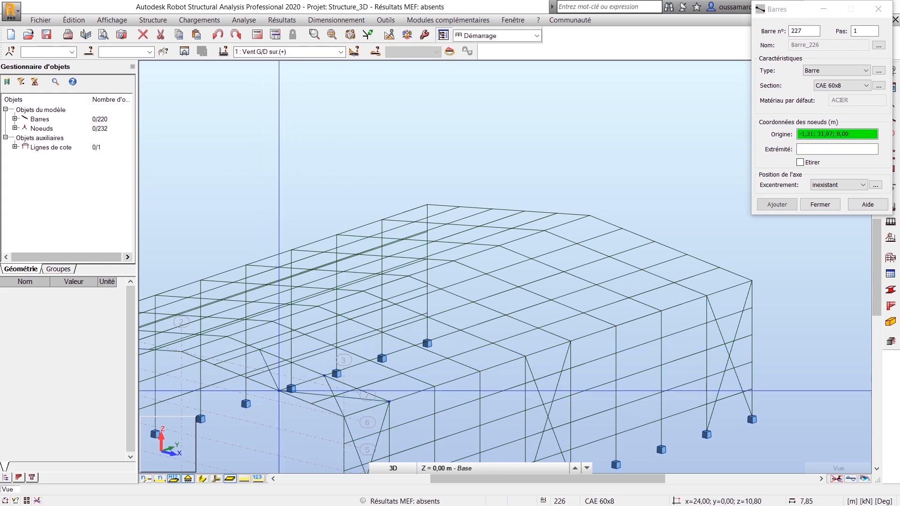
click(325, 376)
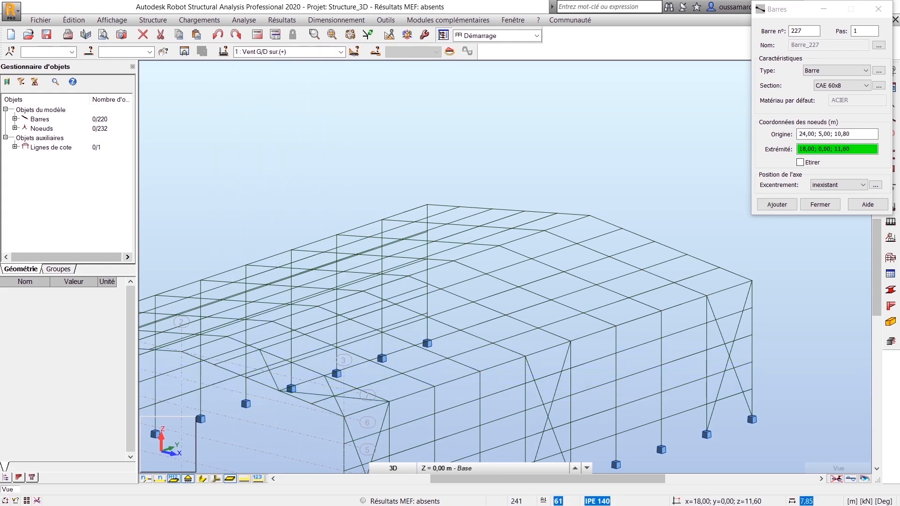
click(214, 365)
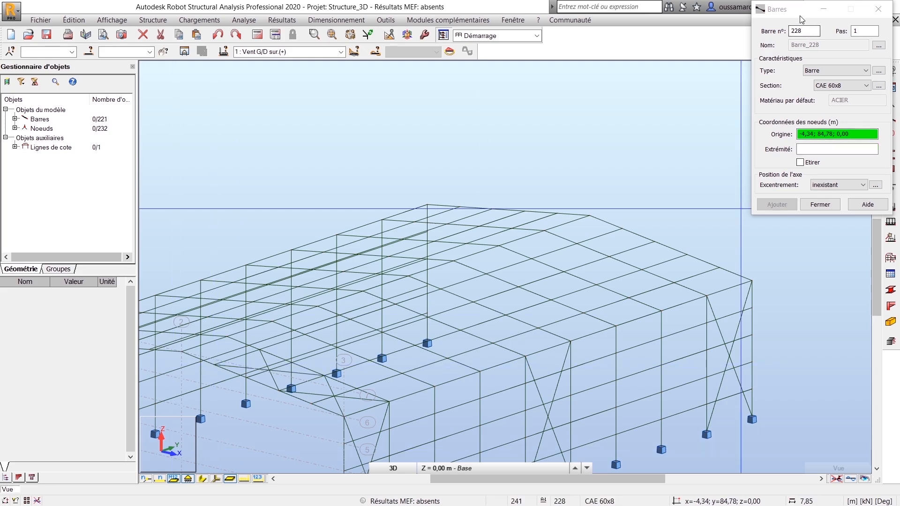
- Draw CAE 60x8 X-bracing in the first roof bay from X = 18 m up to the ridge at X = 15 m
drag(802, 21, 662, 45)
drag(847, 89, 844, 97)
scroll(293, 394, down, 1)
middle_drag(330, 402, 448, 387)
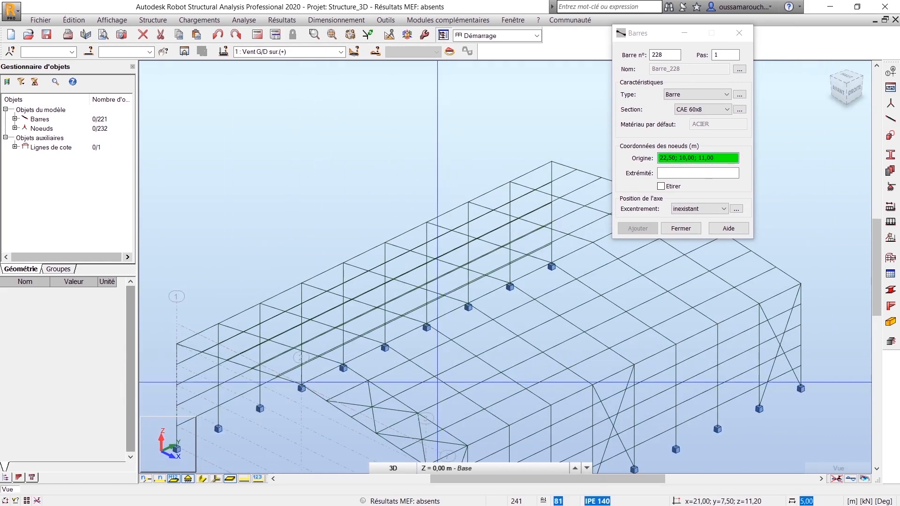
click(327, 400)
click(344, 369)
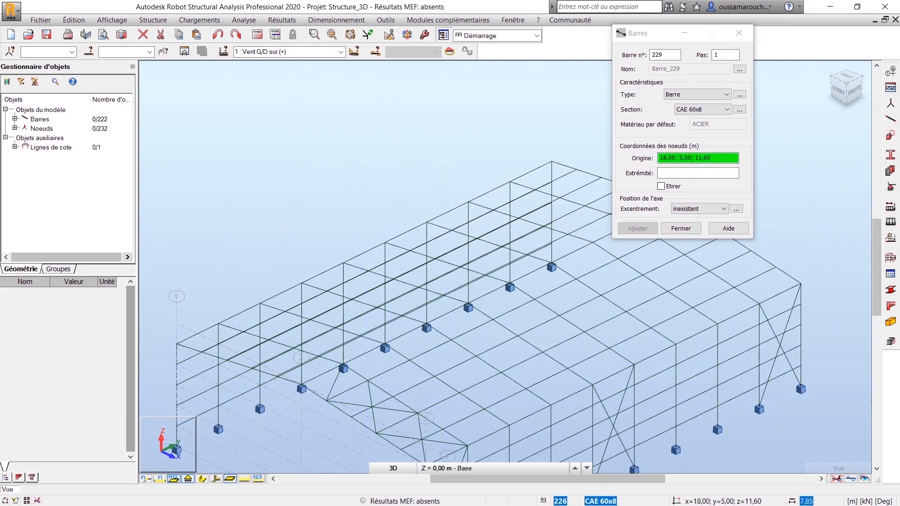
click(177, 324)
click(301, 387)
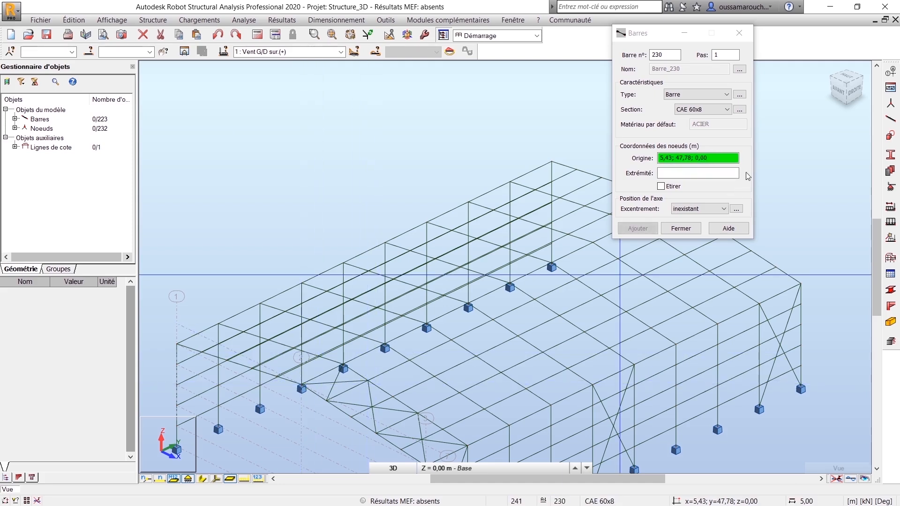
- Draw CAE 60x8 X-bracing in the first roof bay from the ridge at X = 15 m down to X = 11.99 m
click(849, 83)
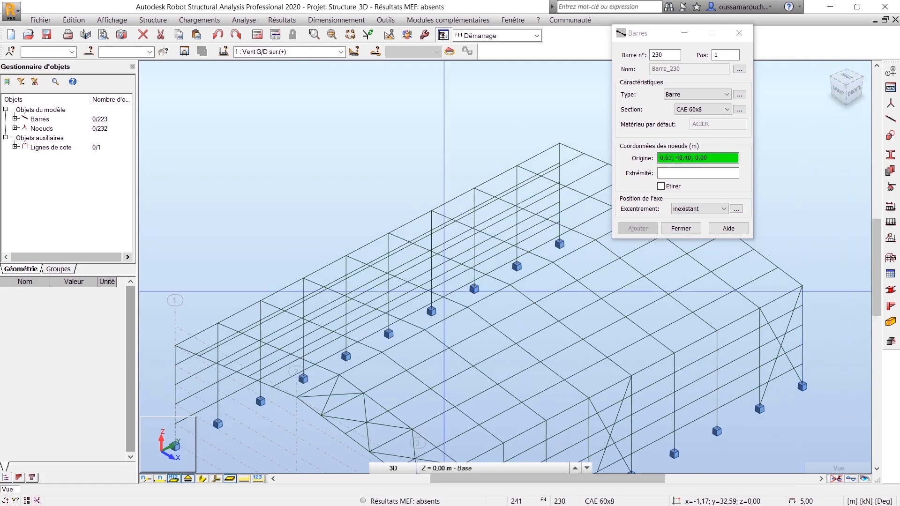
click(297, 397)
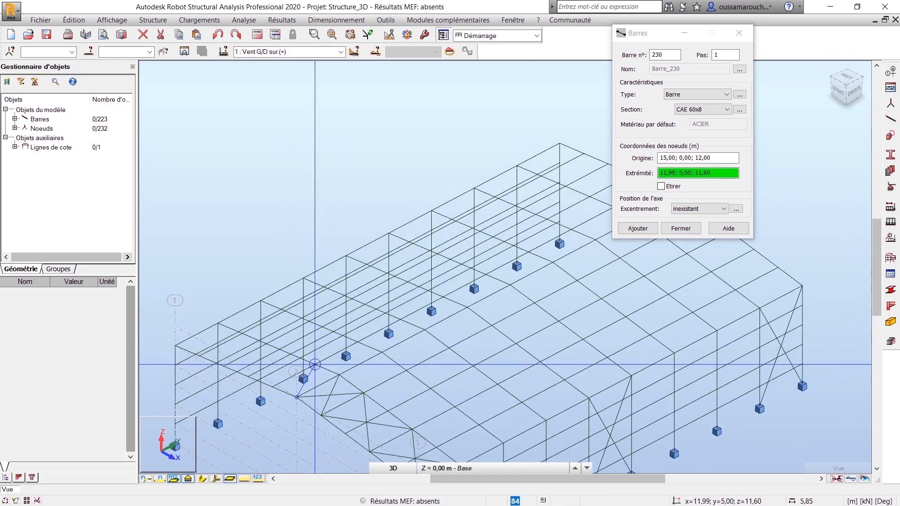
click(339, 376)
click(339, 375)
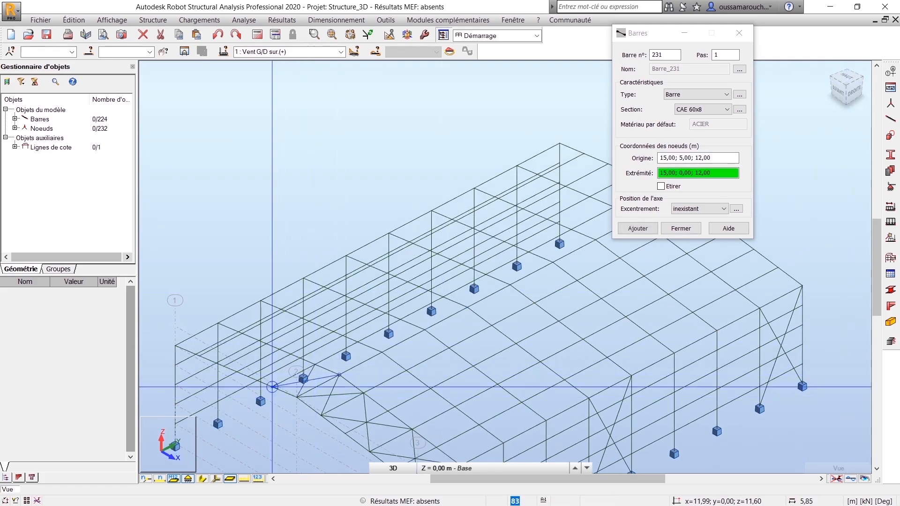
click(273, 387)
- Draw the CAE 60x8 diagonal from (11.99; 0; 11.60) to (6; 5; 10.80) and start the crossing one at (11.99; 5; 11.60)
click(273, 387)
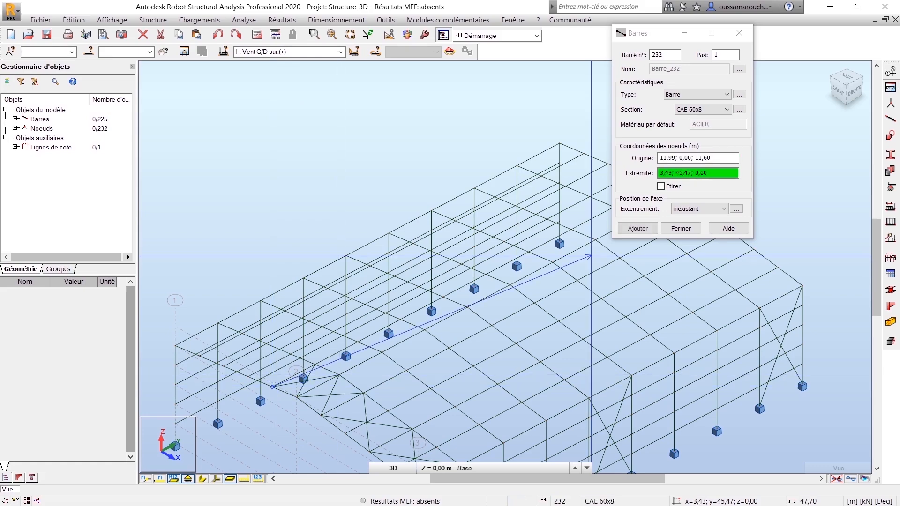
drag(855, 92, 844, 108)
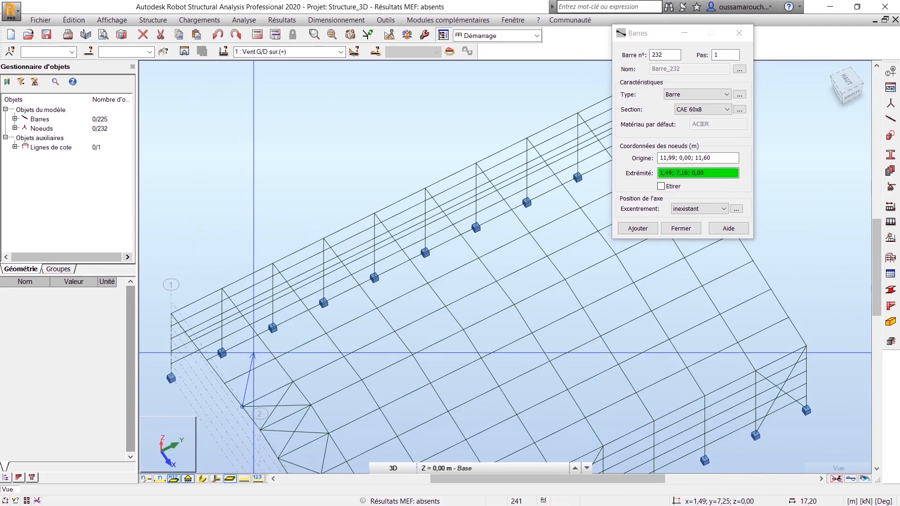
click(266, 347)
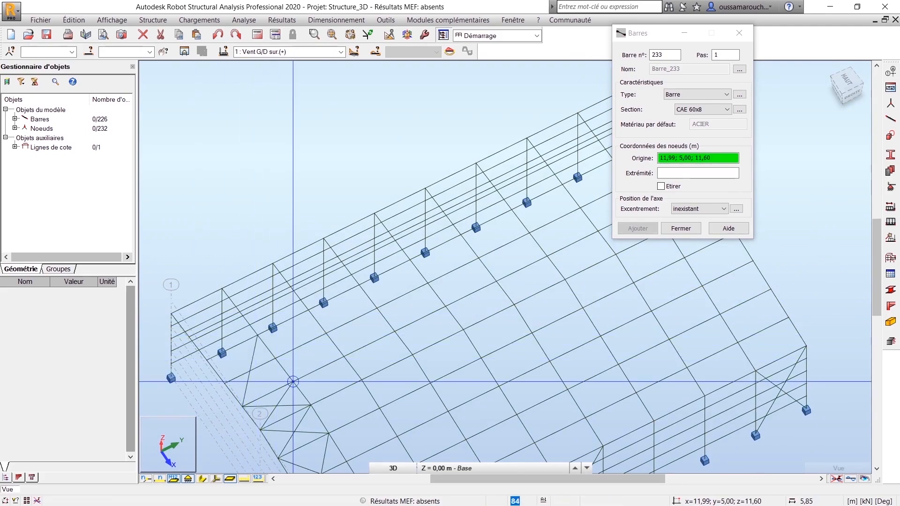
click(294, 381)
- Finish the crossing diagonal at (6; 0; 10.80) and draw CAE 60x8 X-bracing between X = 6 m and the eaves at X = 0
click(207, 361)
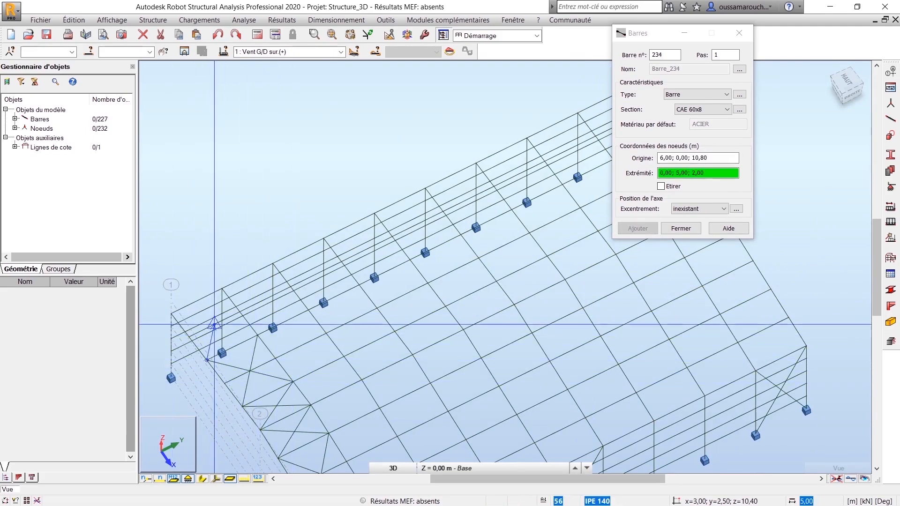
click(222, 289)
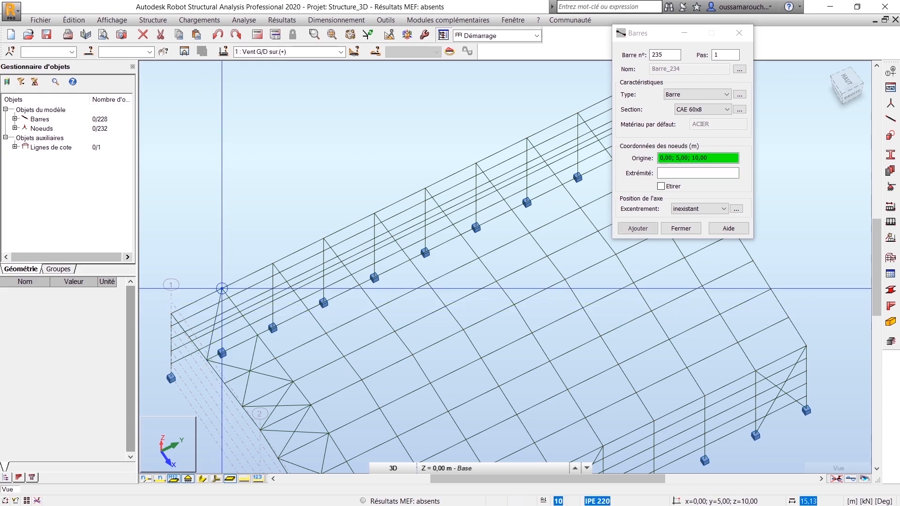
click(257, 336)
click(171, 314)
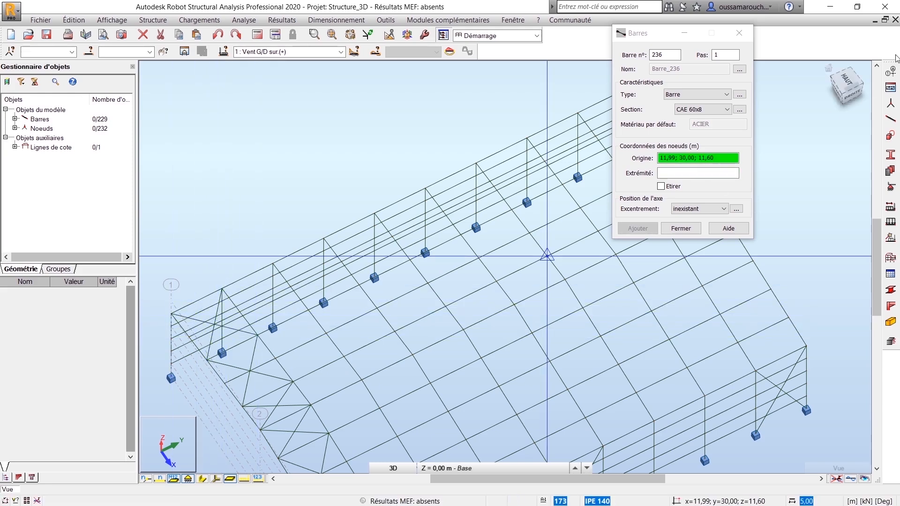
- Draw CAE 60x8 X-bracing in the first bay of the X = 0 side wall, between Y = 0 and 5 m, from base to eaves
click(853, 94)
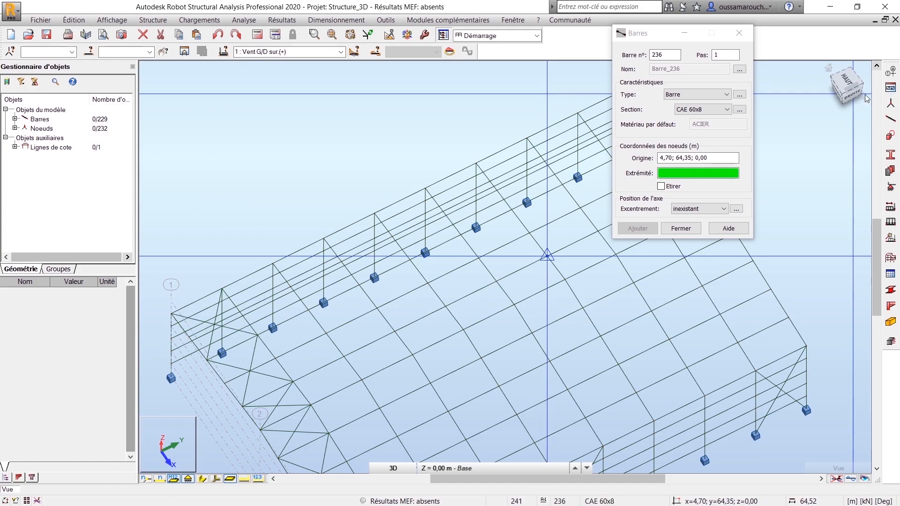
mouse_move(846, 97)
mouse_down()
mouse_move(855, 106)
mouse_move(881, 81)
mouse_move(846, 92)
mouse_up()
scroll(770, 171, down, 1)
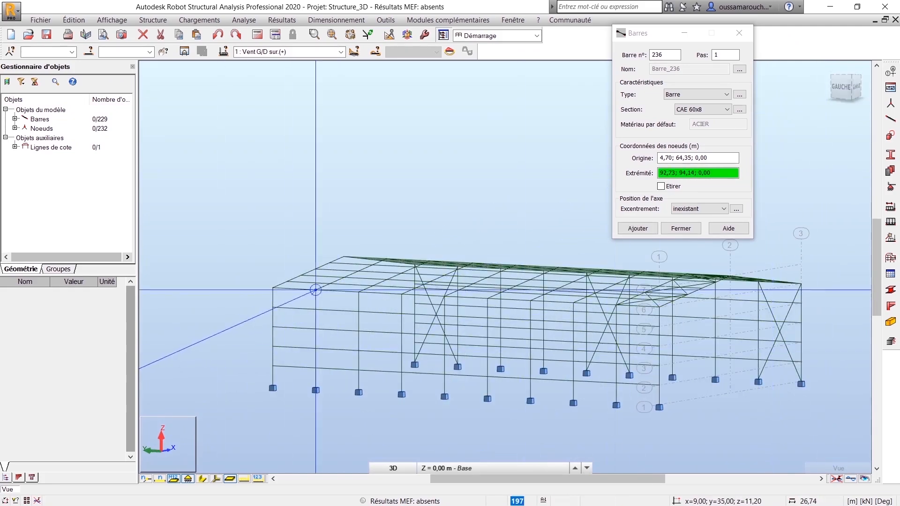
click(720, 161)
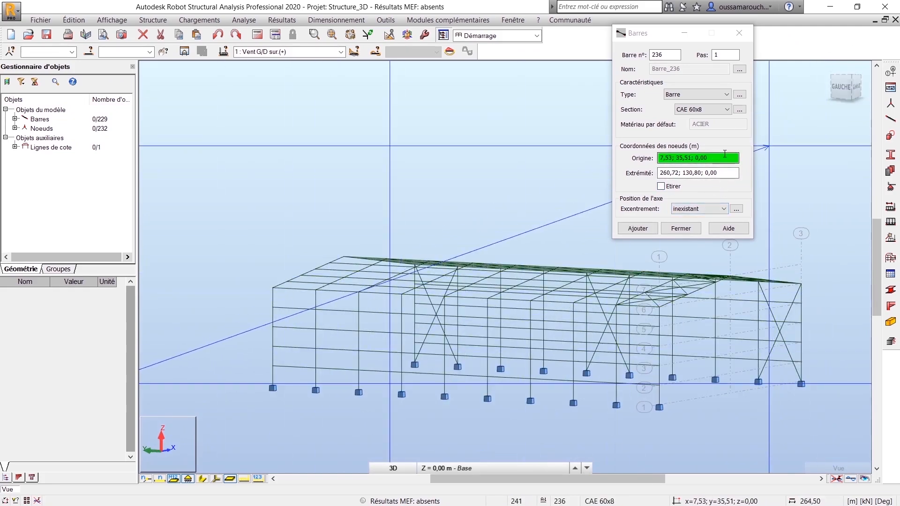
click(659, 406)
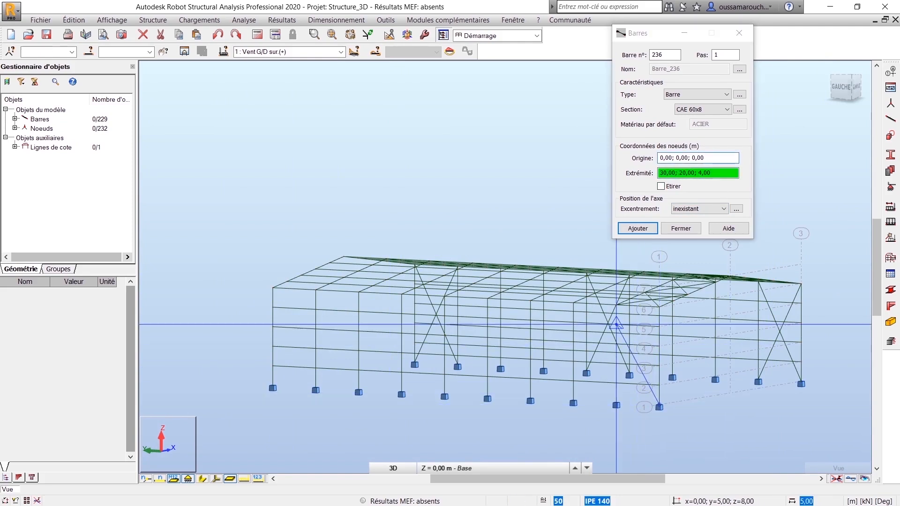
click(616, 404)
click(617, 404)
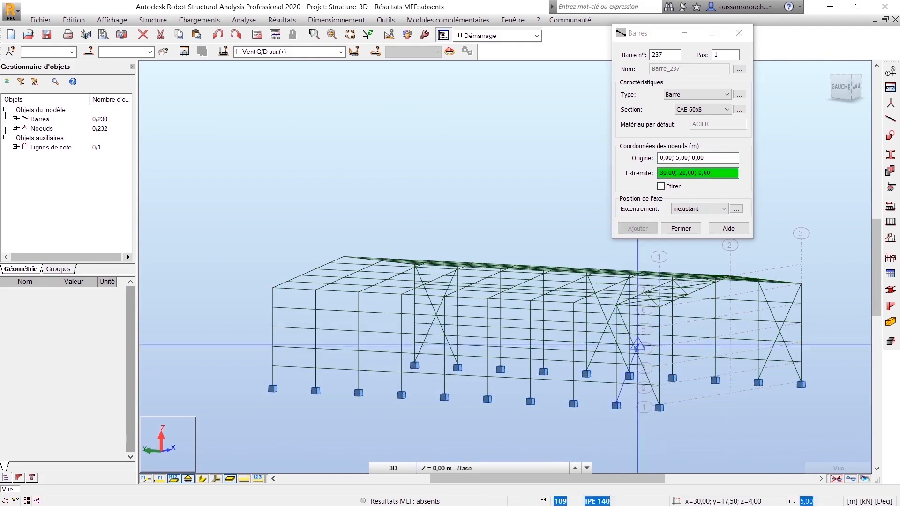
click(573, 403)
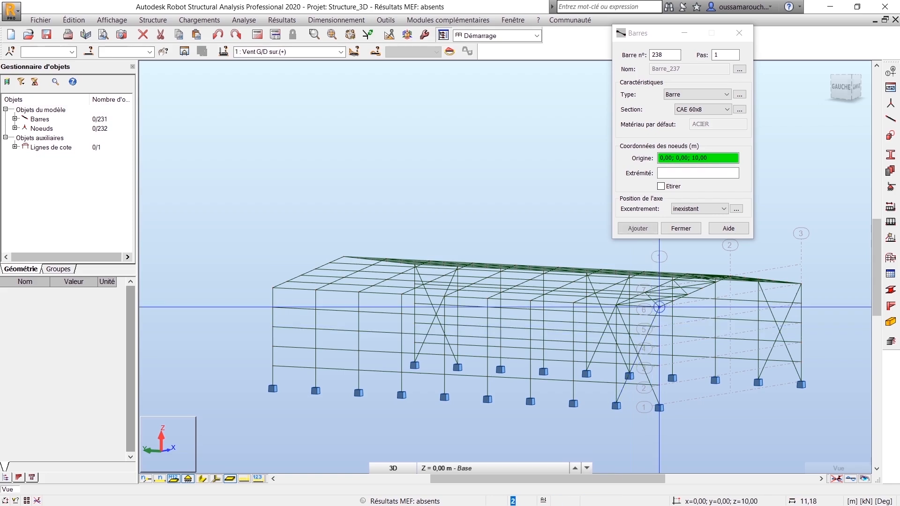
- Try to draw CAE 60x8 X-bracing in the middle bay of the X = 0 side wall and undo the misplaced bars
click(444, 395)
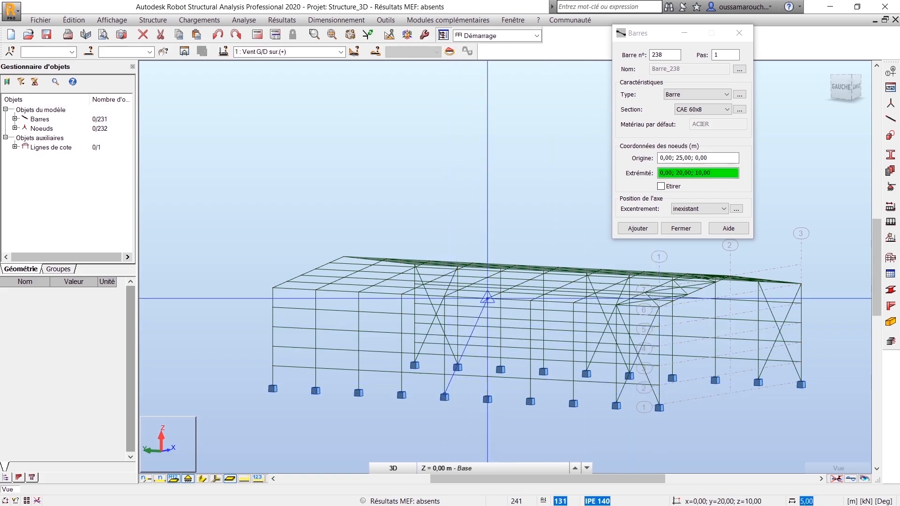
click(483, 303)
click(488, 397)
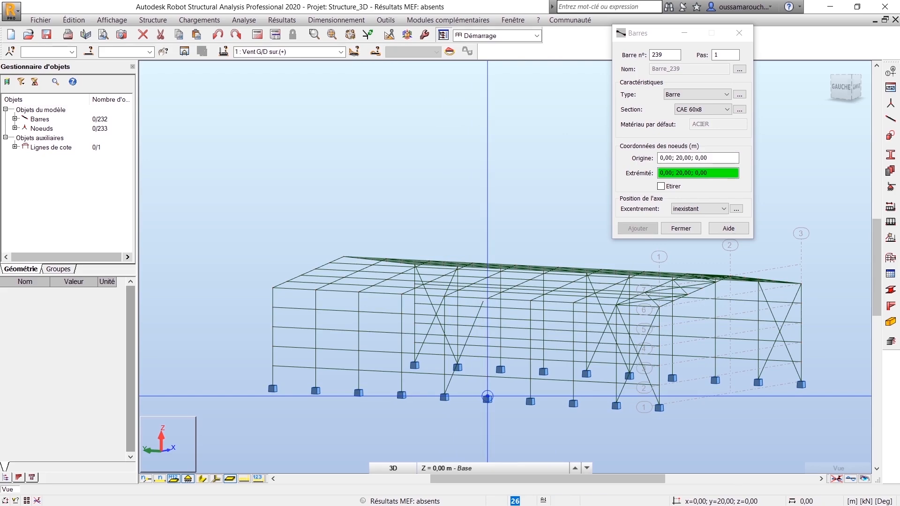
click(444, 297)
scroll(466, 260, up, 4)
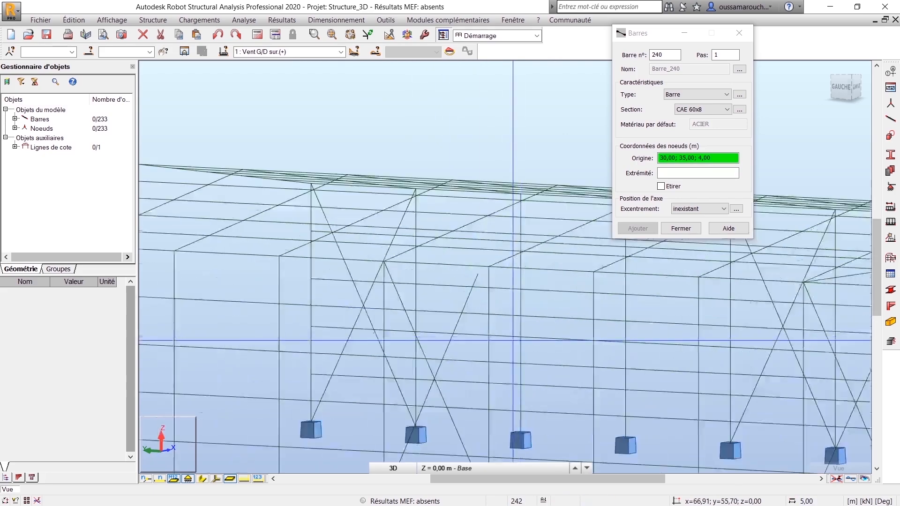
key(ctrl+z)
scroll(457, 327, down, 4)
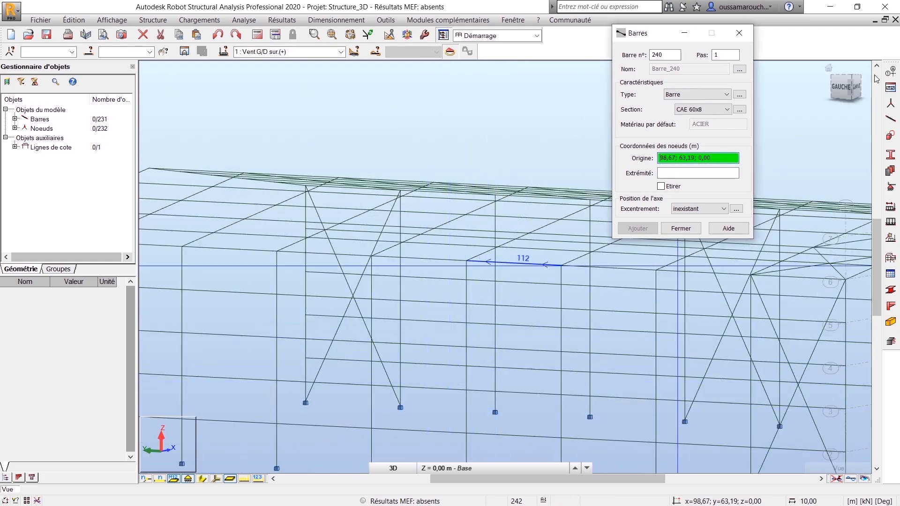
- Draw CAE 60x8 X-bracing in the middle bay of the X = 0 side wall, between Y = 20 and 25 m
click(839, 87)
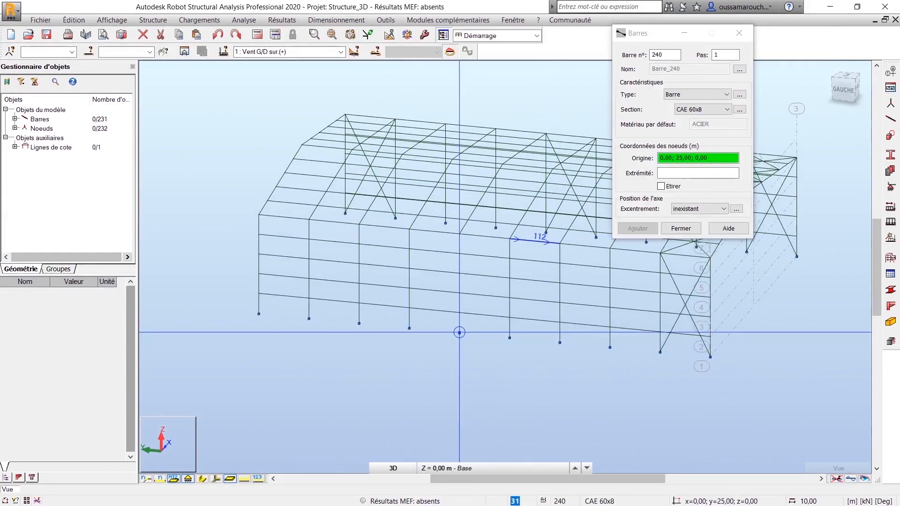
click(459, 333)
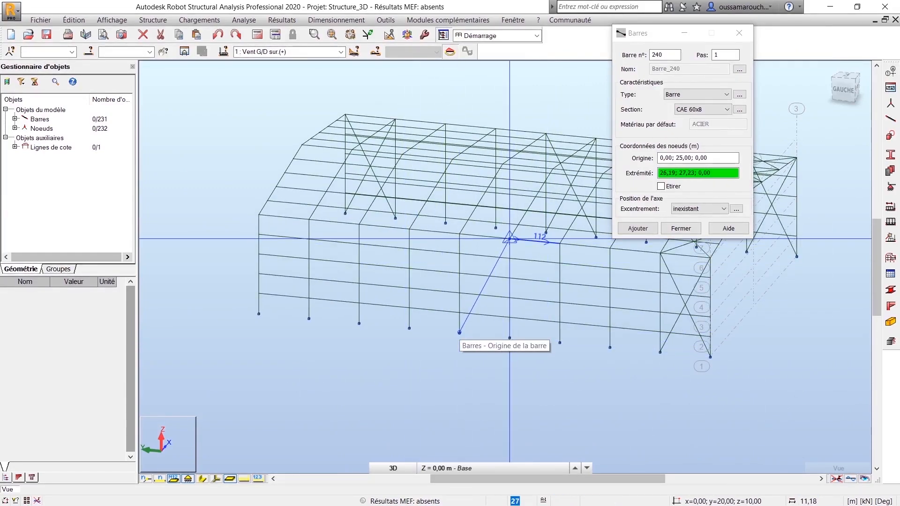
click(509, 239)
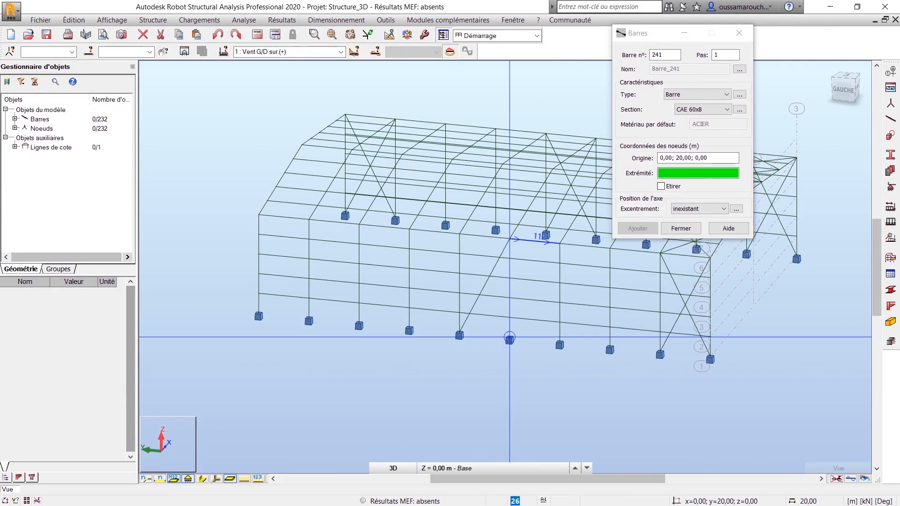
click(460, 234)
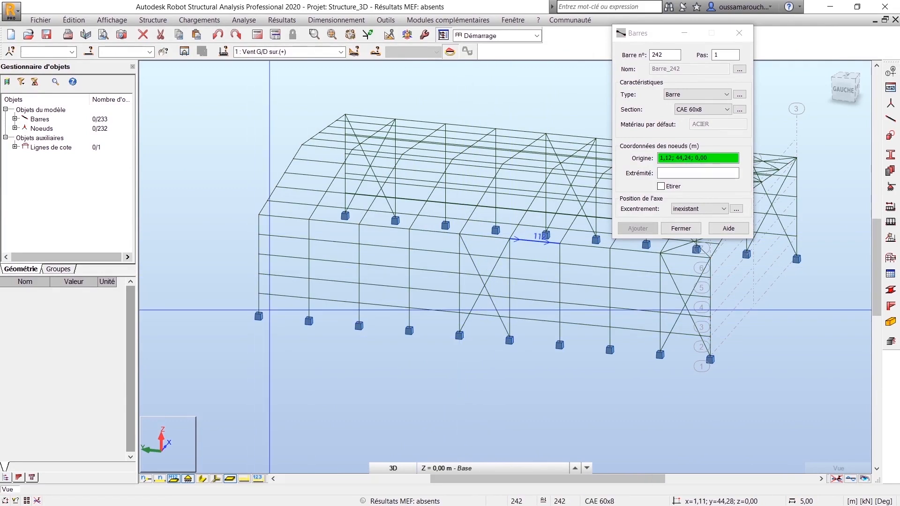
- Draw CAE 60x8 X-bracing in the last bay of the X = 0 side wall, between Y = 40 and 45 m
click(258, 316)
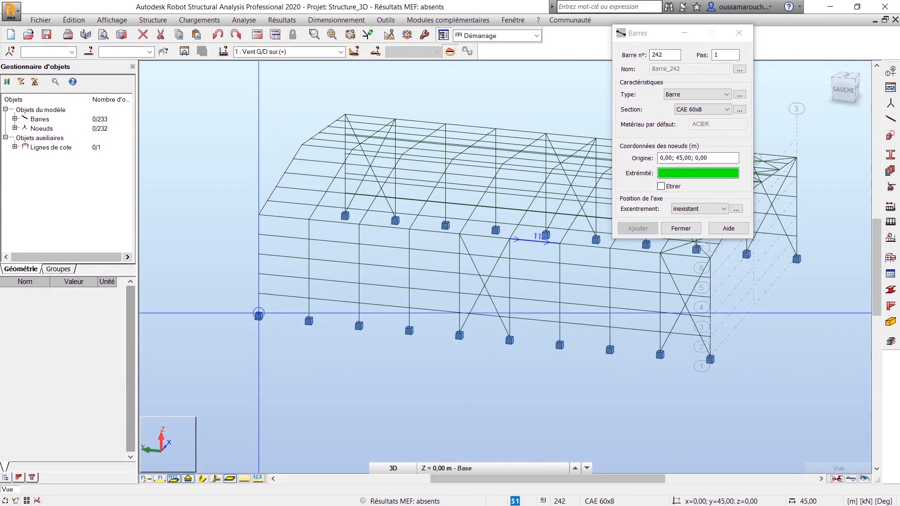
click(309, 220)
click(309, 321)
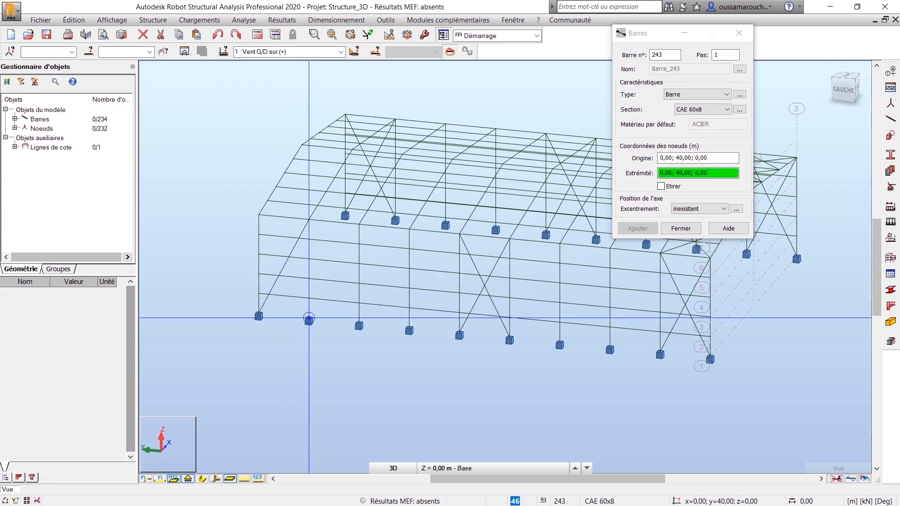
click(259, 214)
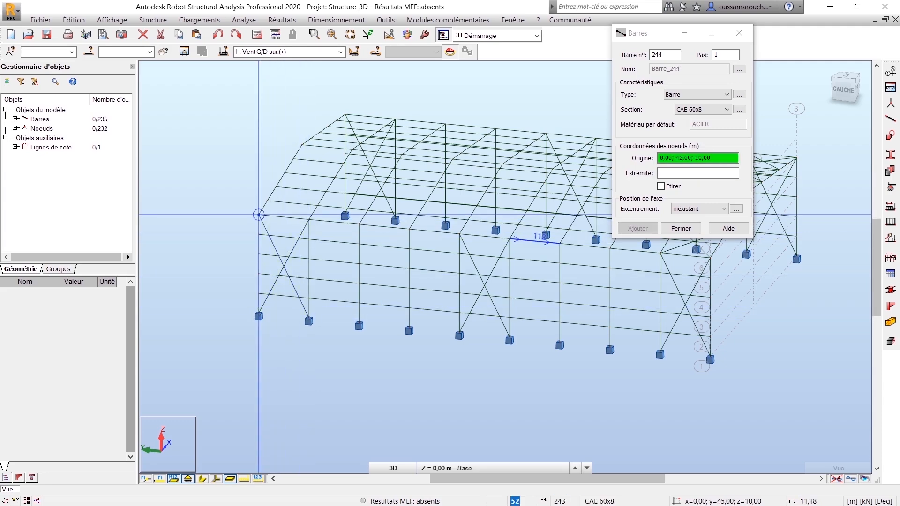
- Copy the twelve CAE 60x8 roof bracing bars of the first bay twice with a translation of 0; 20; 0 m
click(677, 230)
scroll(703, 239, down, 1)
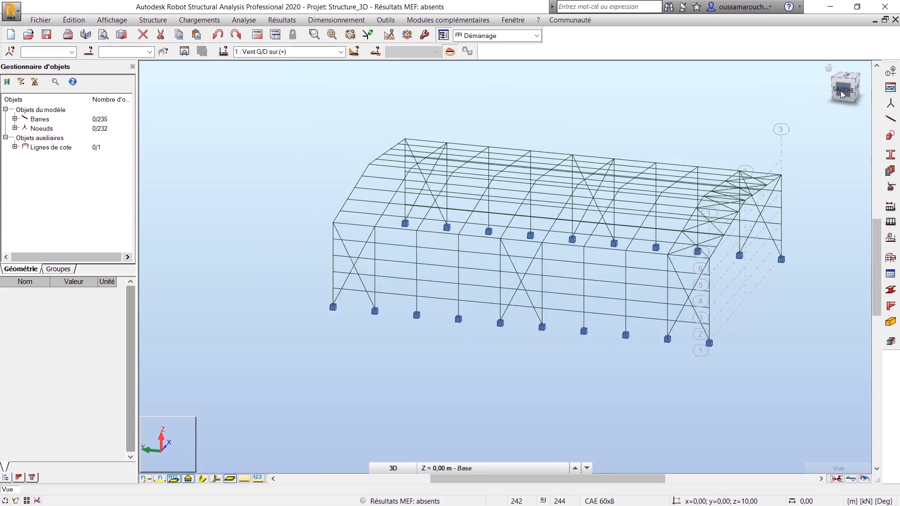
drag(844, 98, 804, 114)
click(617, 354)
ctrl+click(617, 368)
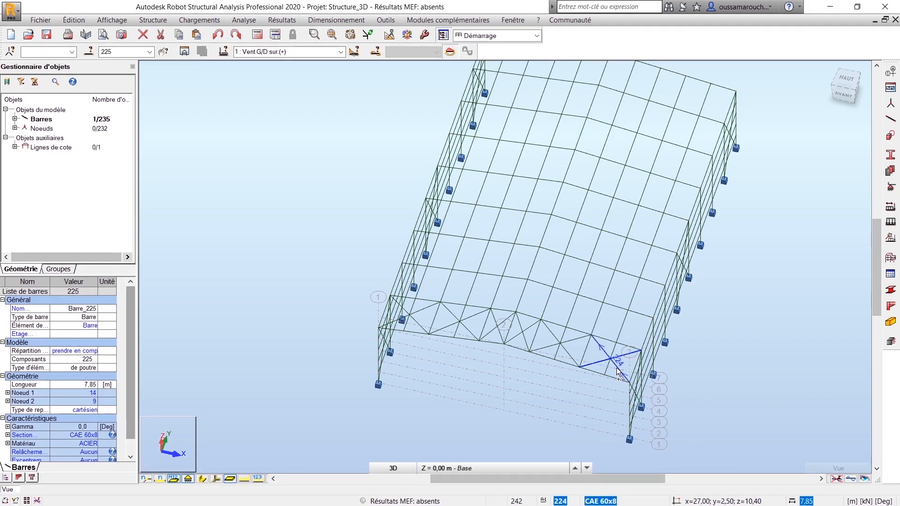
ctrl+click(578, 336)
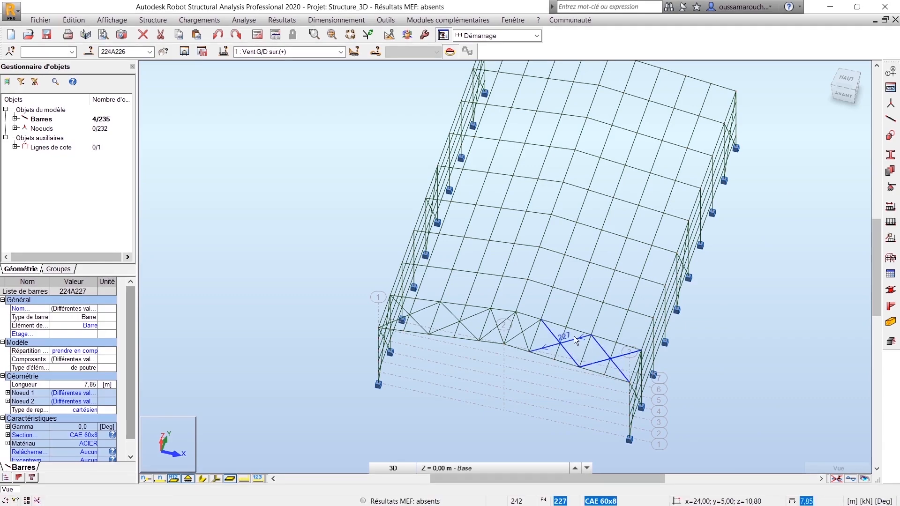
ctrl+click(532, 328)
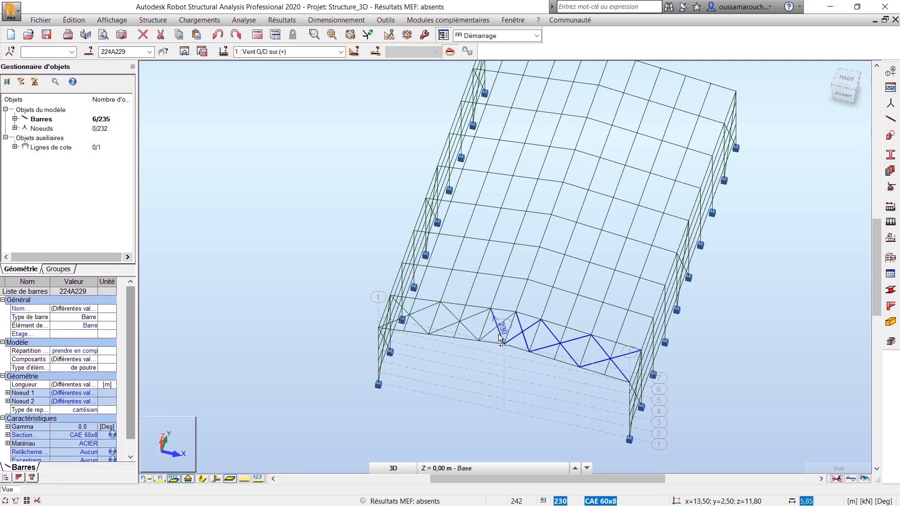
ctrl+click(465, 328)
ctrl+click(448, 327)
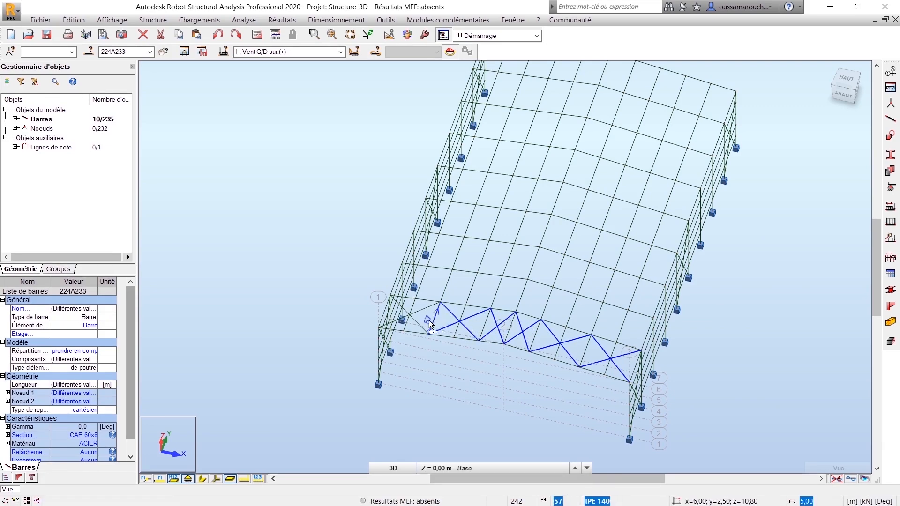
ctrl+click(421, 312)
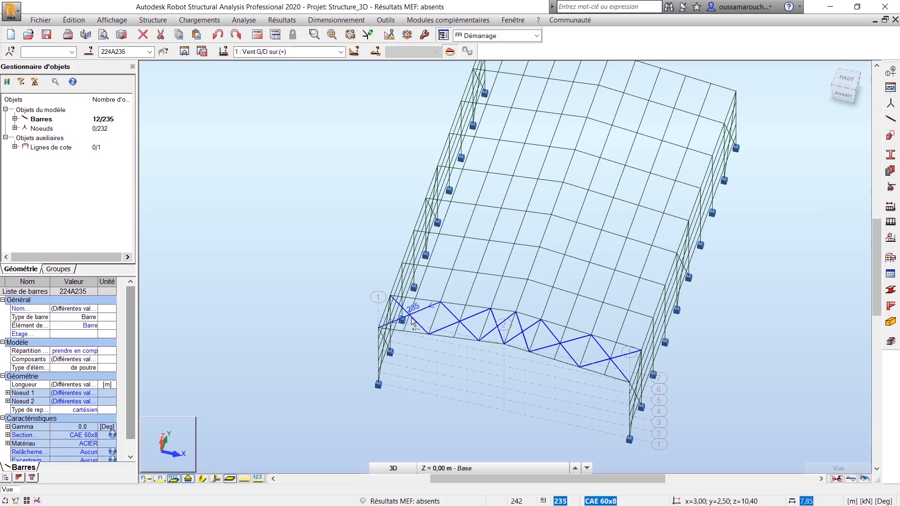
click(389, 39)
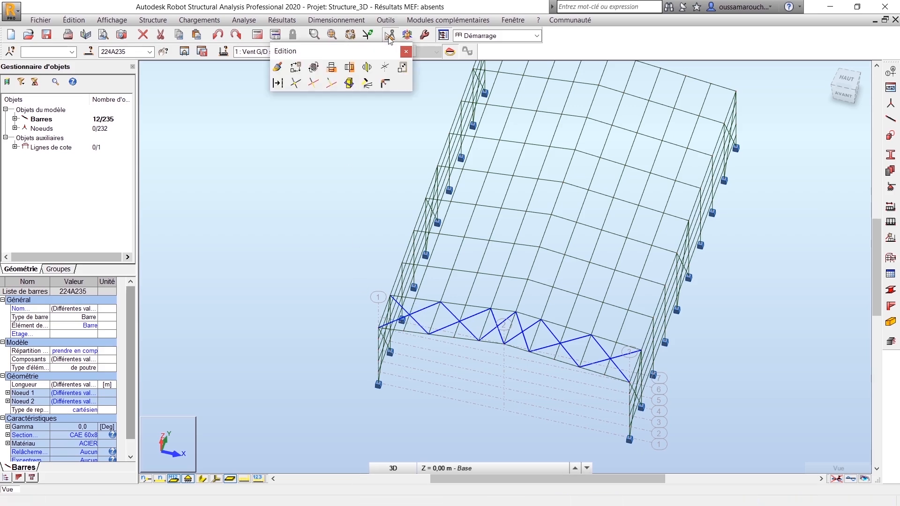
click(297, 68)
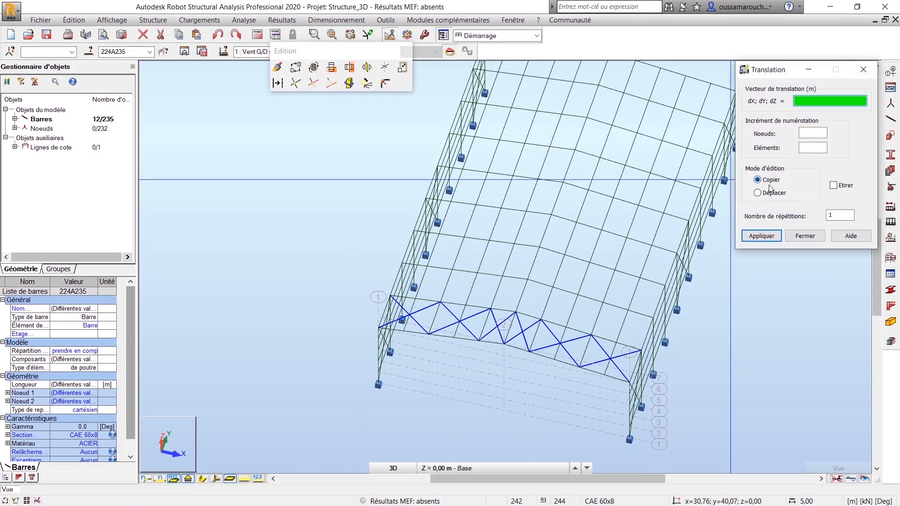
click(847, 215)
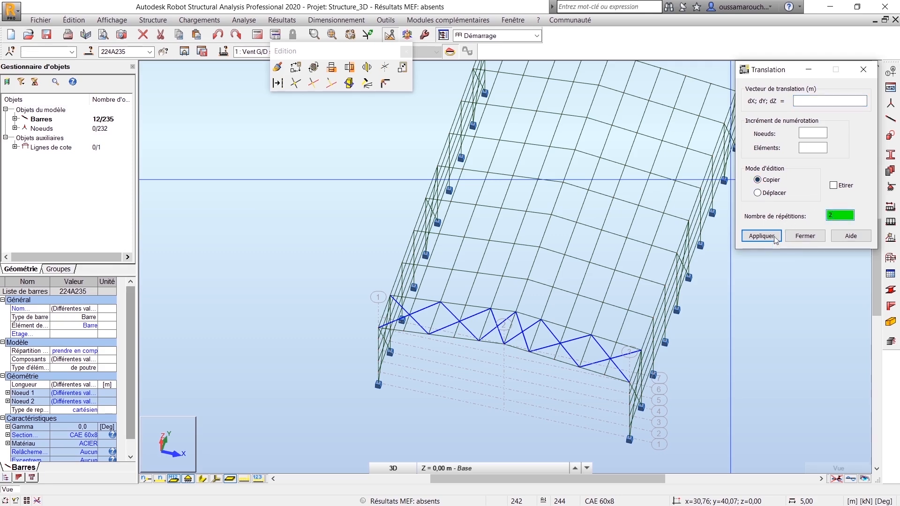
click(827, 103)
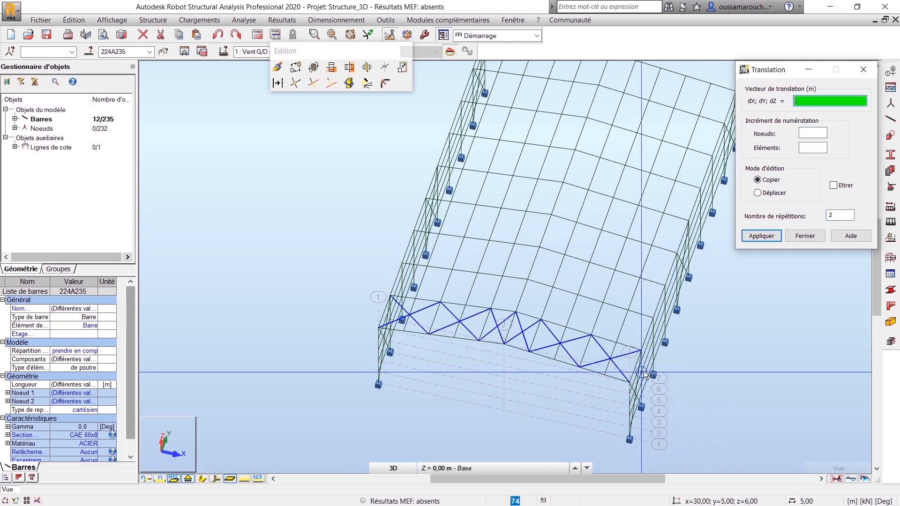
click(631, 384)
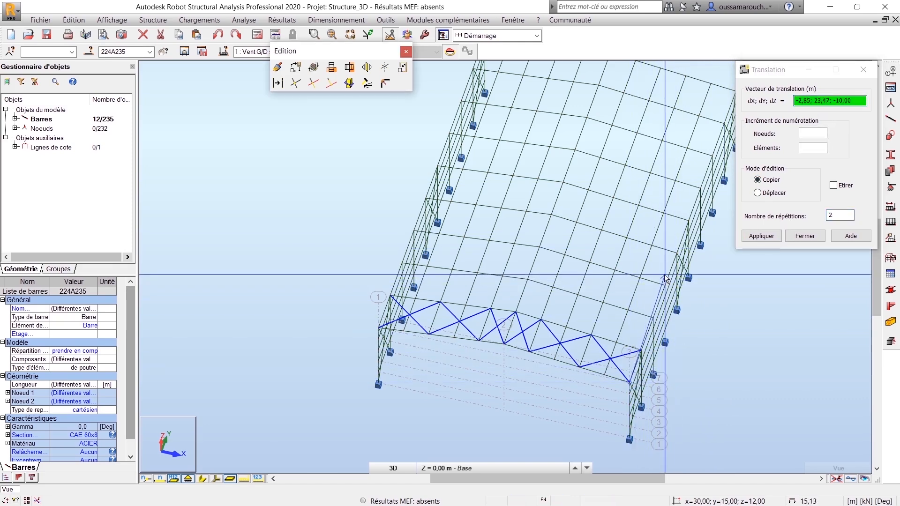
click(678, 254)
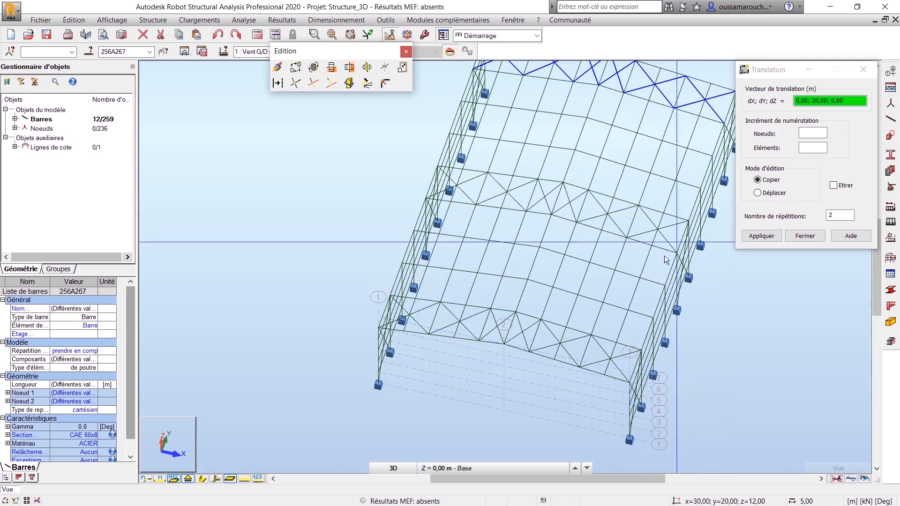
click(406, 51)
click(805, 236)
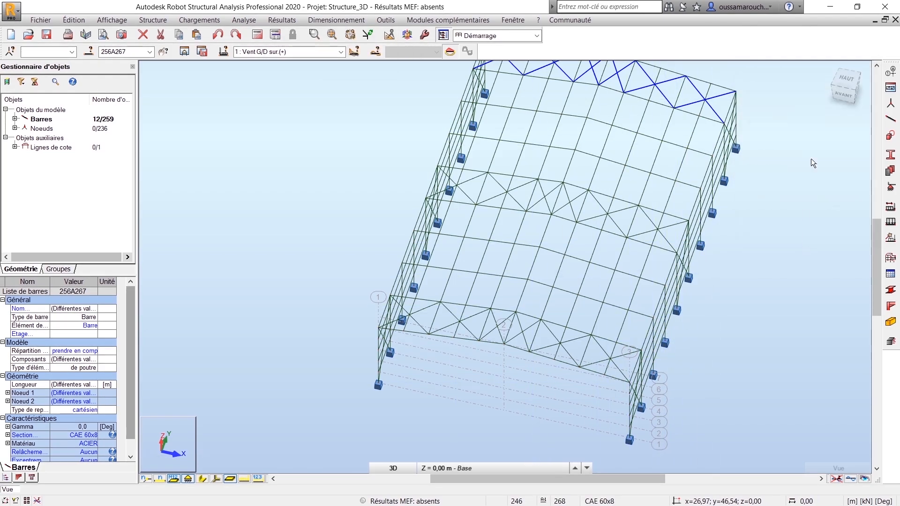
- Run a verification of the structure for errors and warnings, clear the bar selection and save the project
click(847, 89)
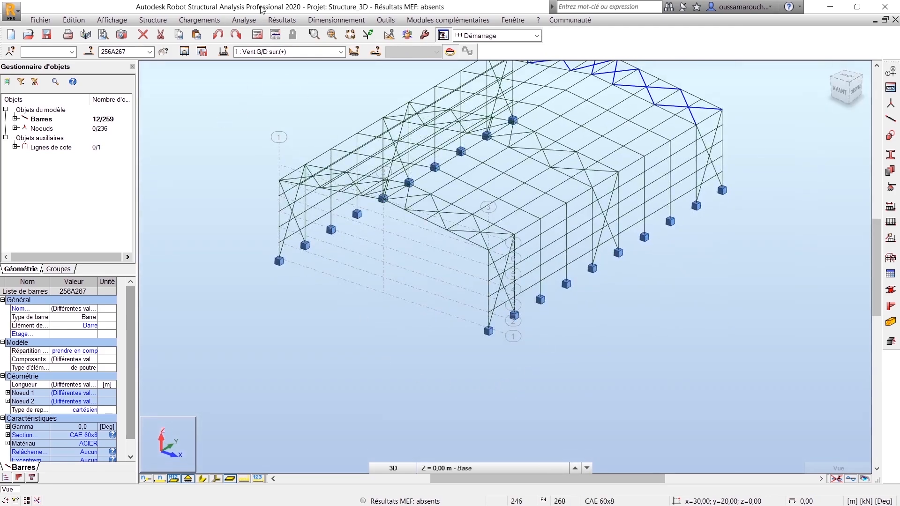
click(276, 19)
mouse_move(244, 20)
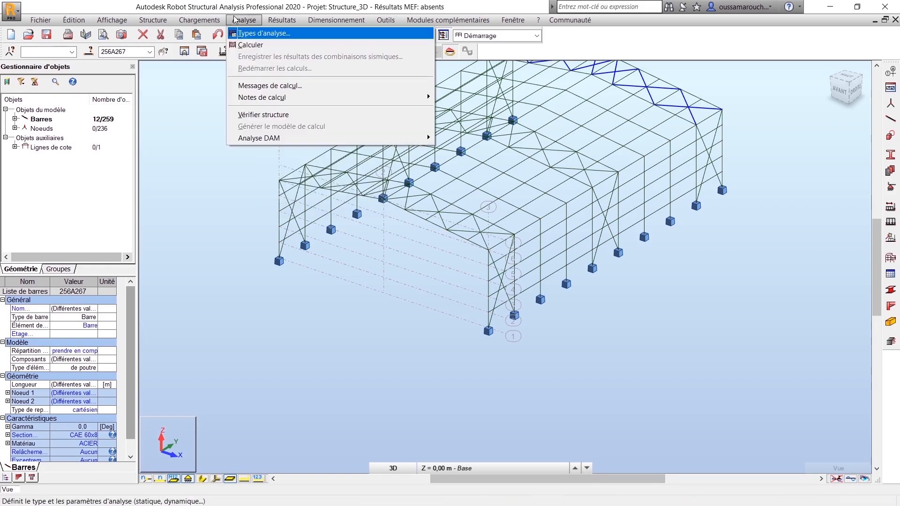
click(275, 114)
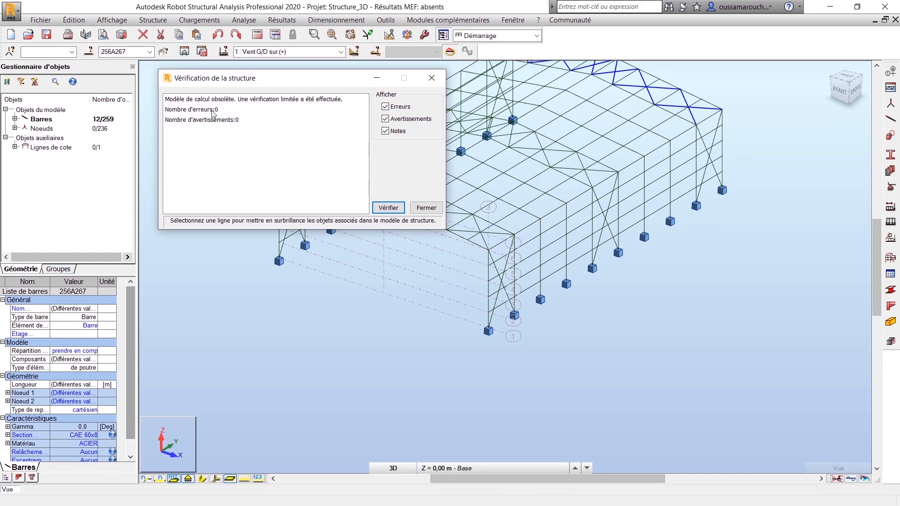
click(432, 208)
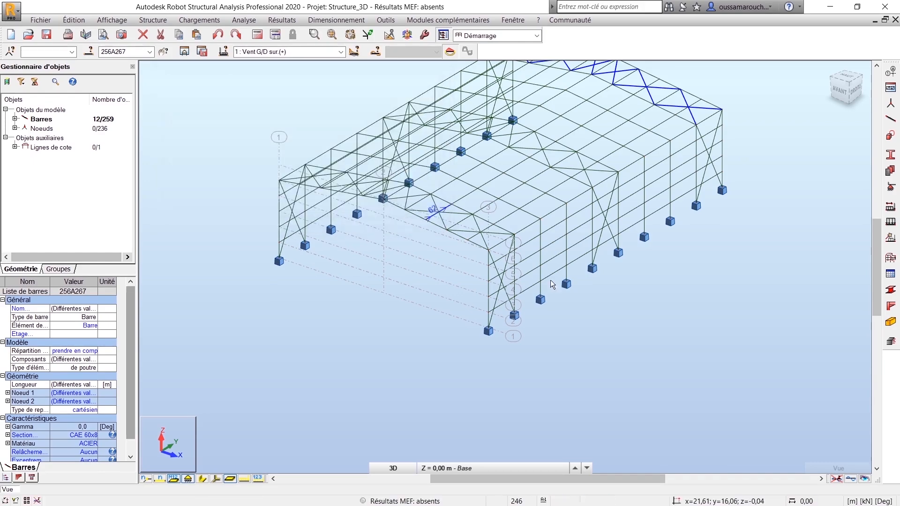
click(621, 351)
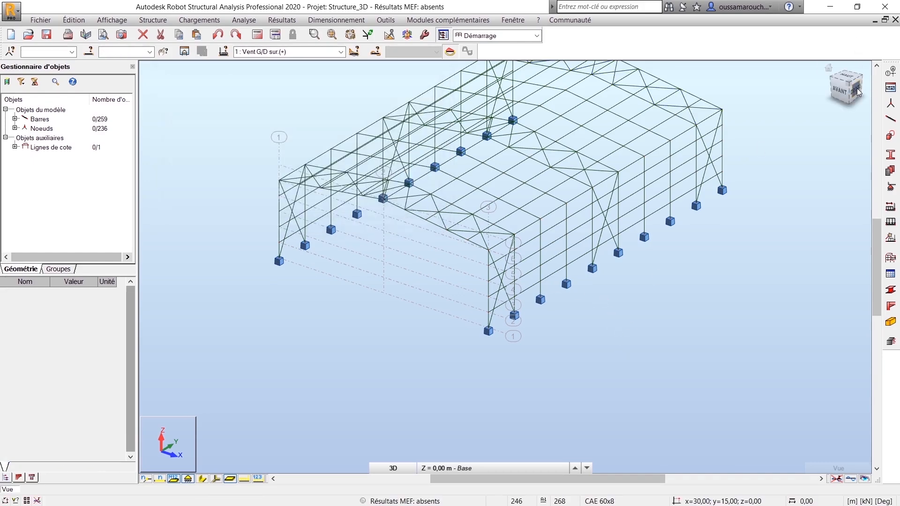
click(49, 32)
- Display the section shapes of the bars in the 3D view
drag(838, 91, 859, 79)
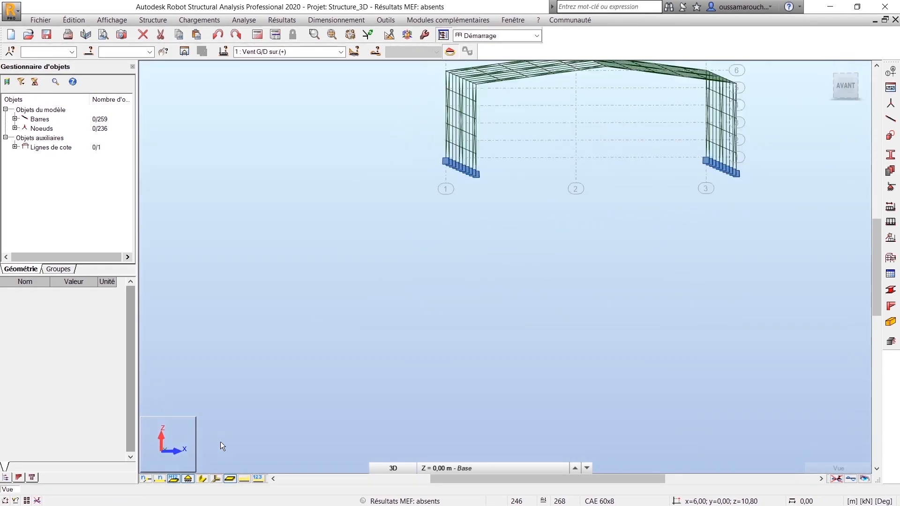
click(205, 480)
scroll(577, 233, down, 2)
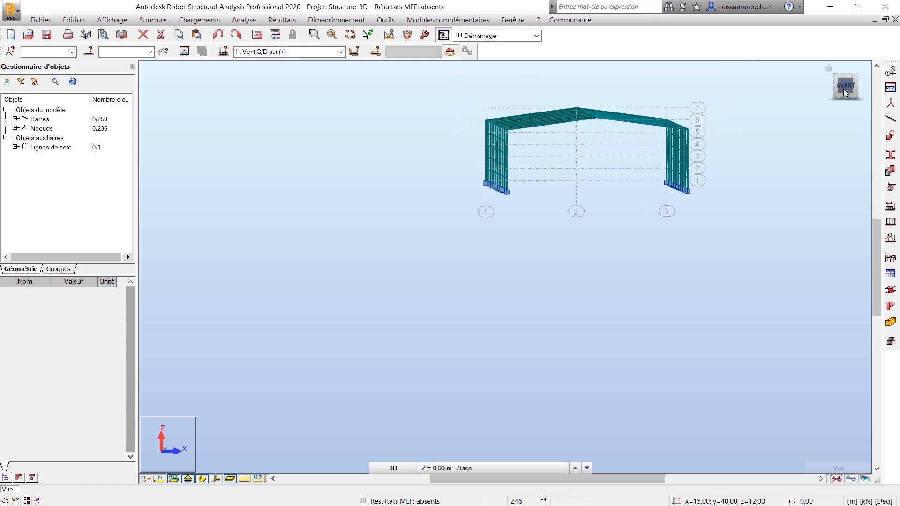
drag(844, 89, 850, 87)
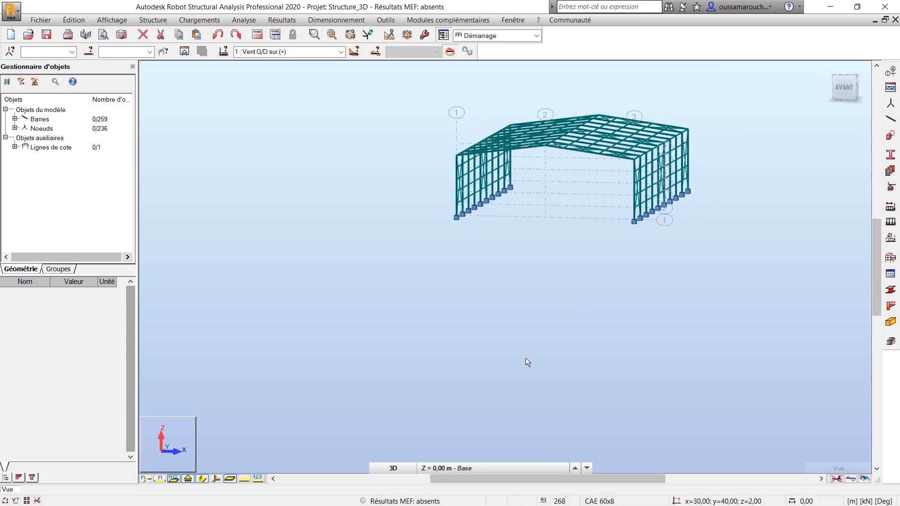
- Set the material of all bars in the structure to S 235 and clear the selection
click(149, 52)
click(121, 62)
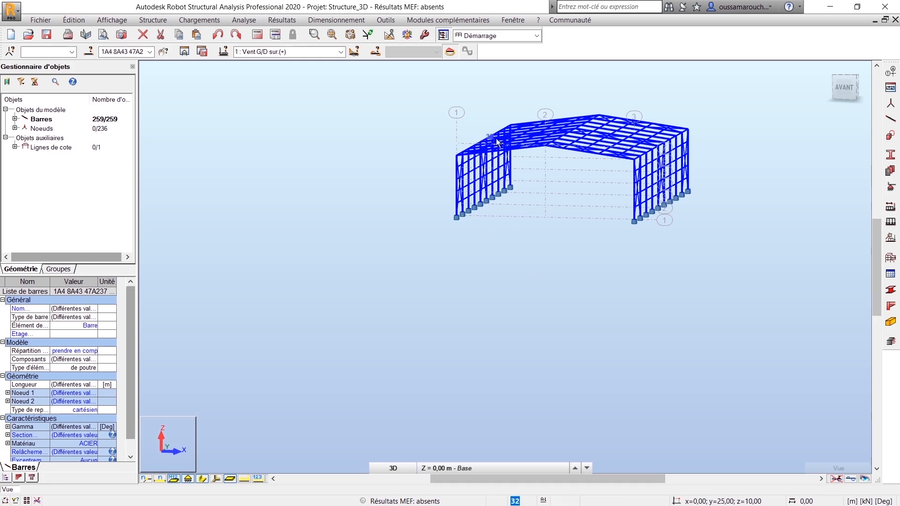
scroll(131, 400, down, 2)
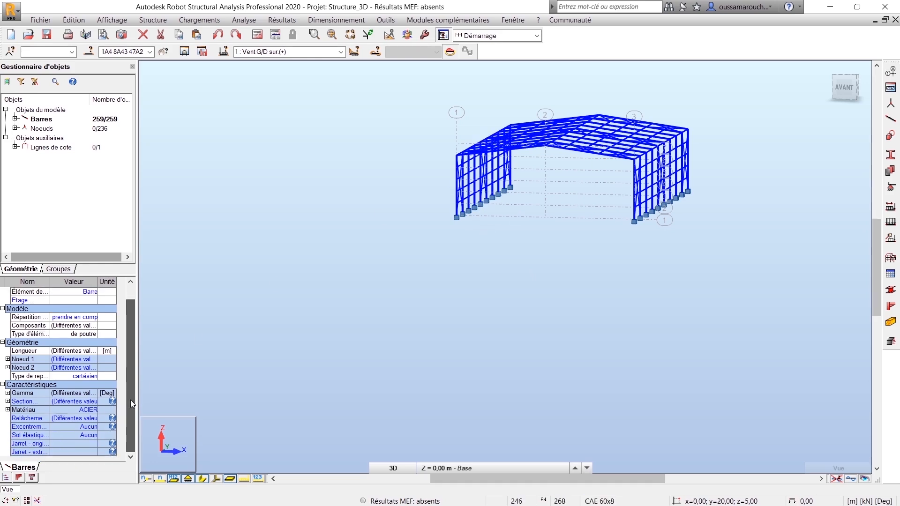
click(70, 410)
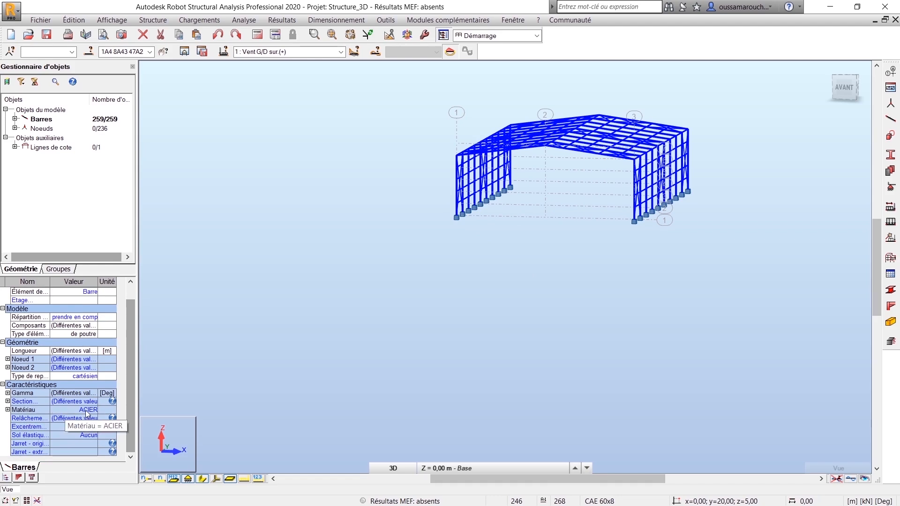
click(122, 410)
drag(126, 186, 119, 392)
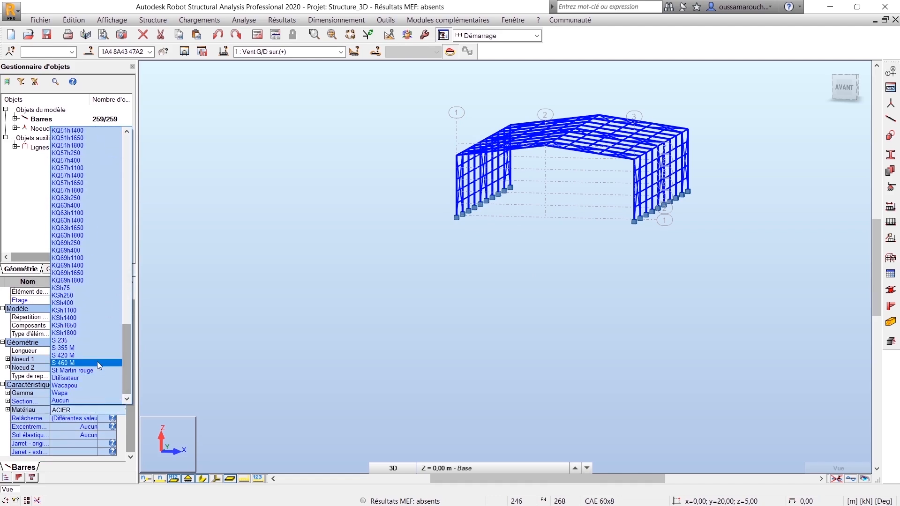
click(88, 340)
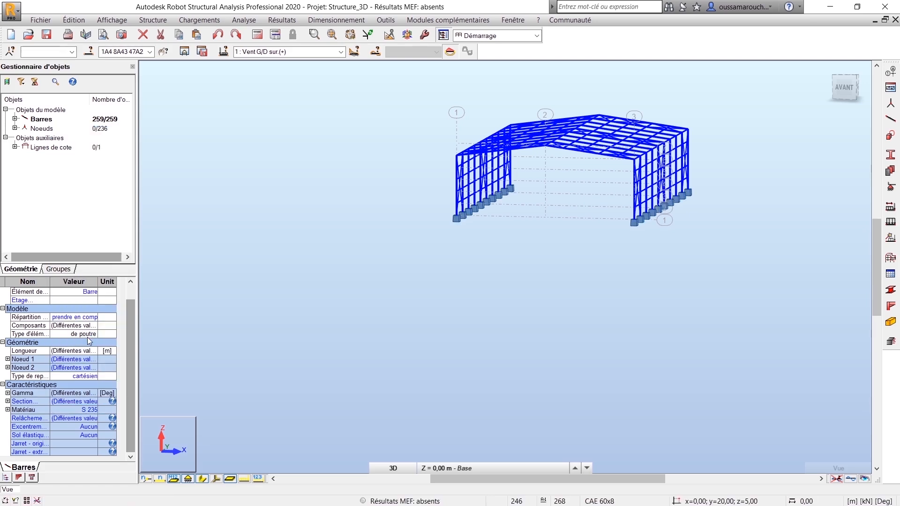
click(583, 212)
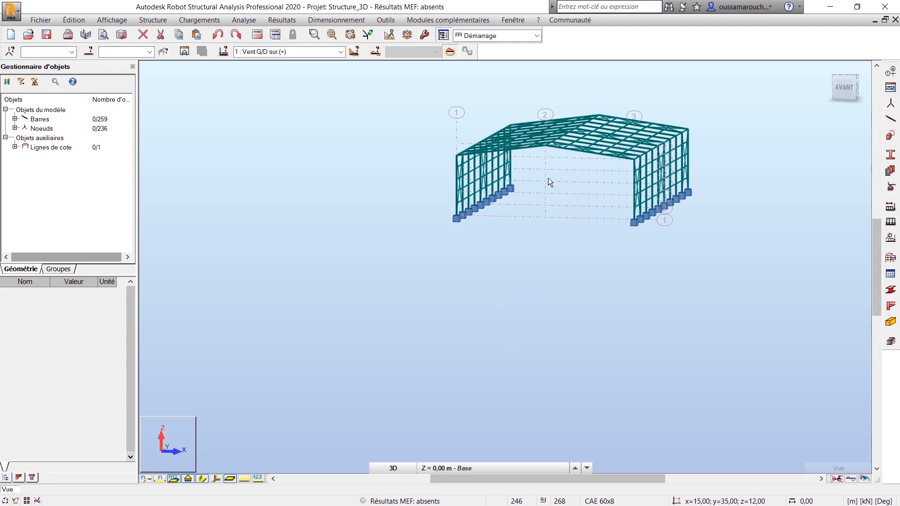
- Create a new group folder named "notre dossier" under Dossiers de groupes in the object manager
click(838, 86)
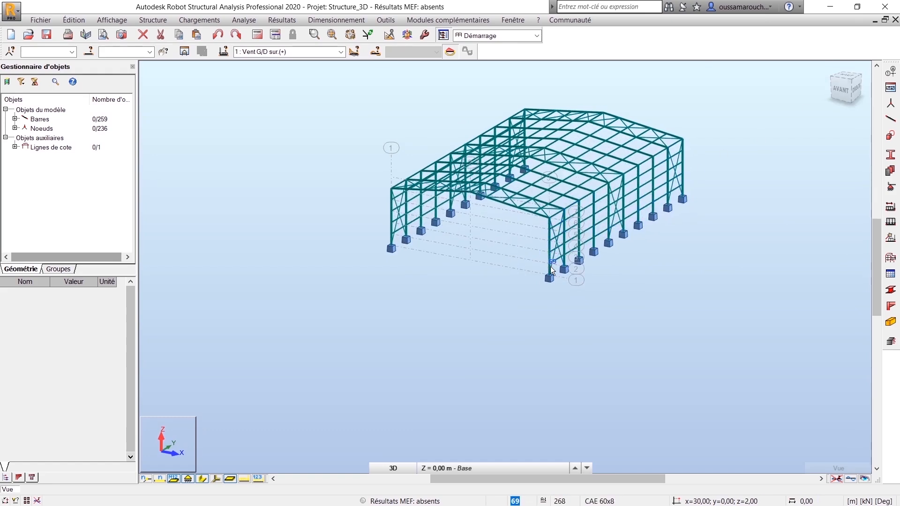
click(58, 269)
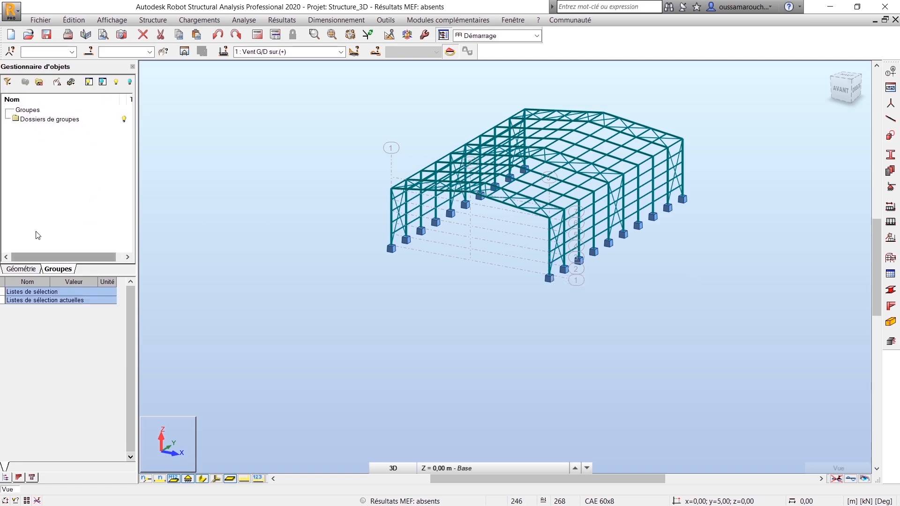
click(26, 270)
click(66, 271)
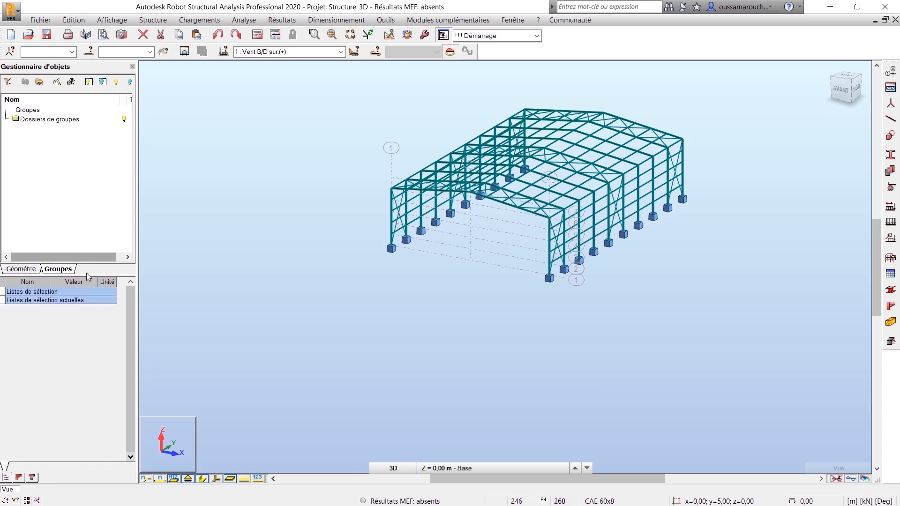
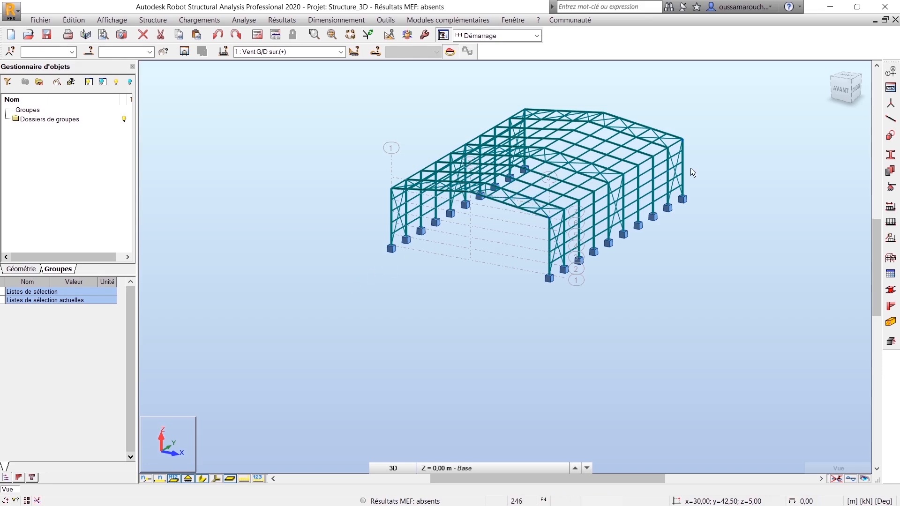
click(49, 121)
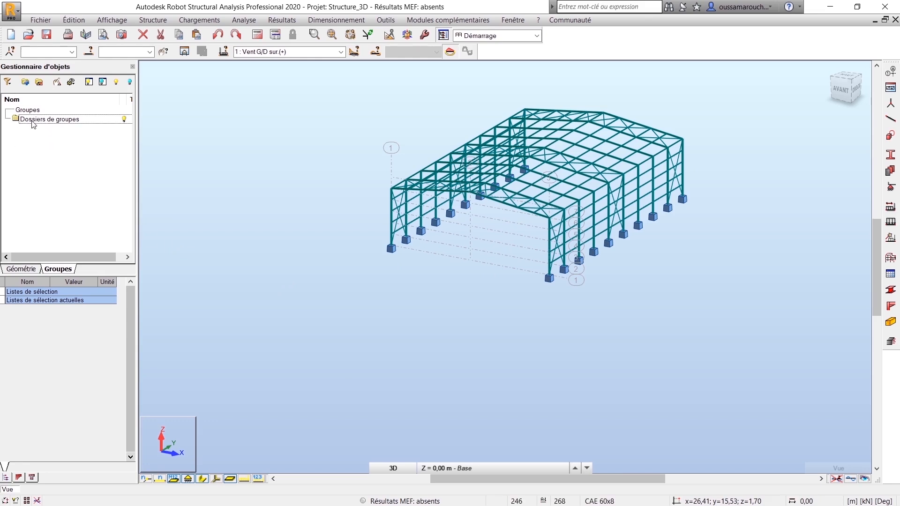
click(26, 83)
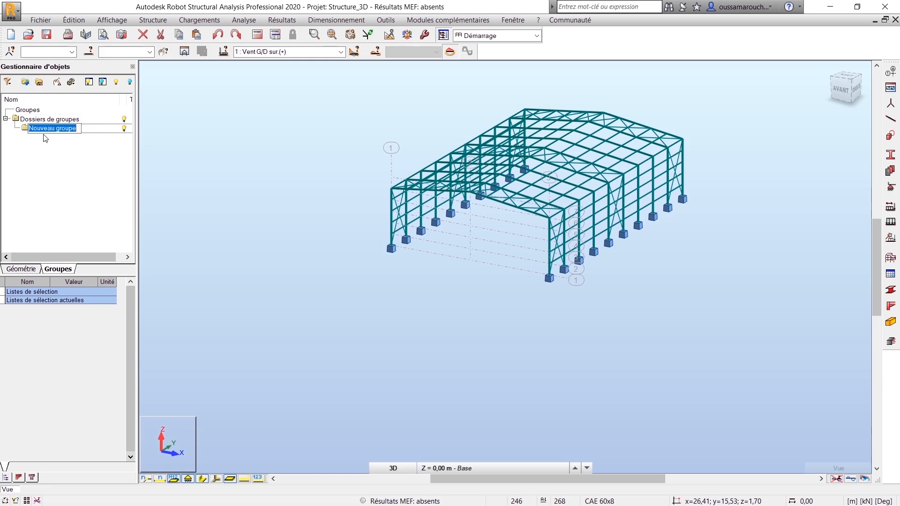
text(notre dossier)
key(Return)
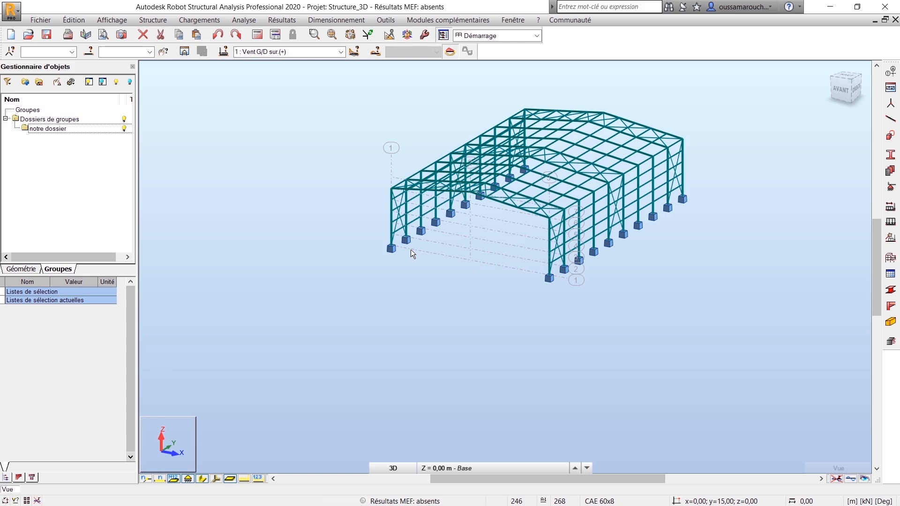
drag(846, 89, 829, 87)
scroll(472, 266, up, 3)
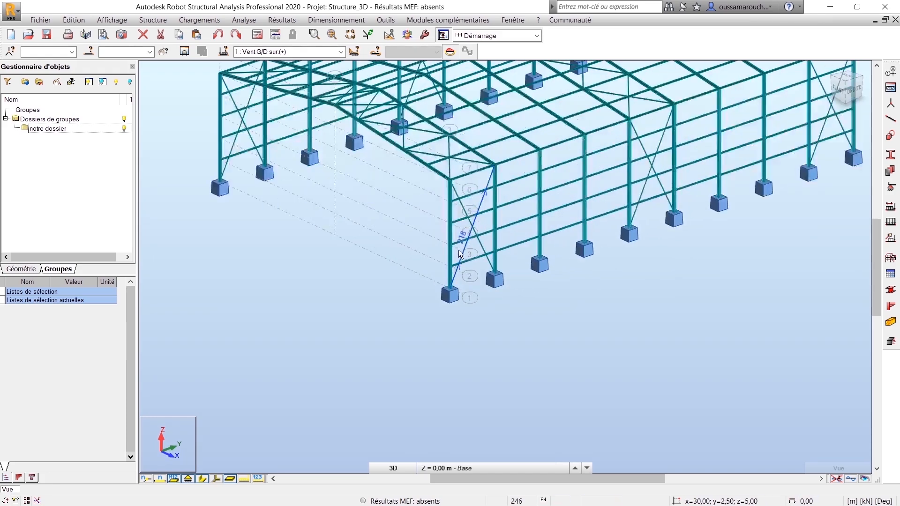
- Select every bar sharing the wall diagonal's CAE 60x8 section and isolate them in a new sub-structure window
right_click(464, 254)
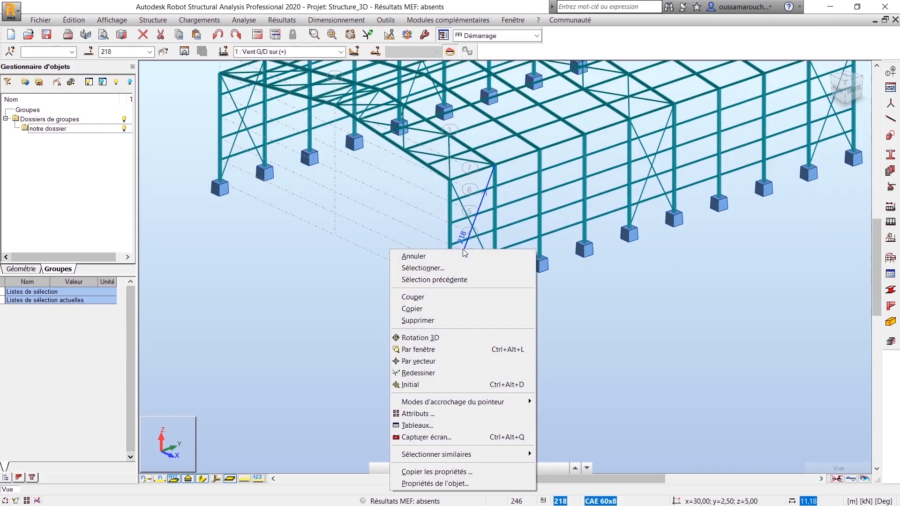
mouse_move(461, 455)
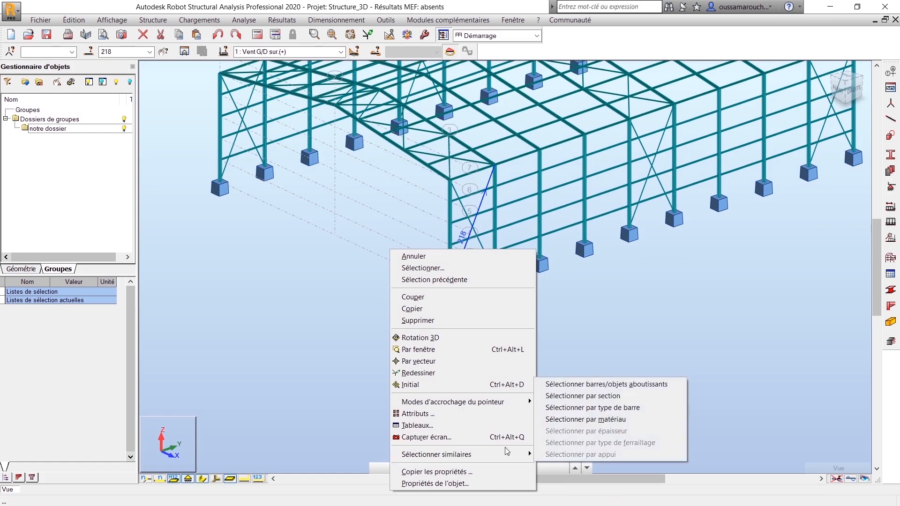
click(572, 403)
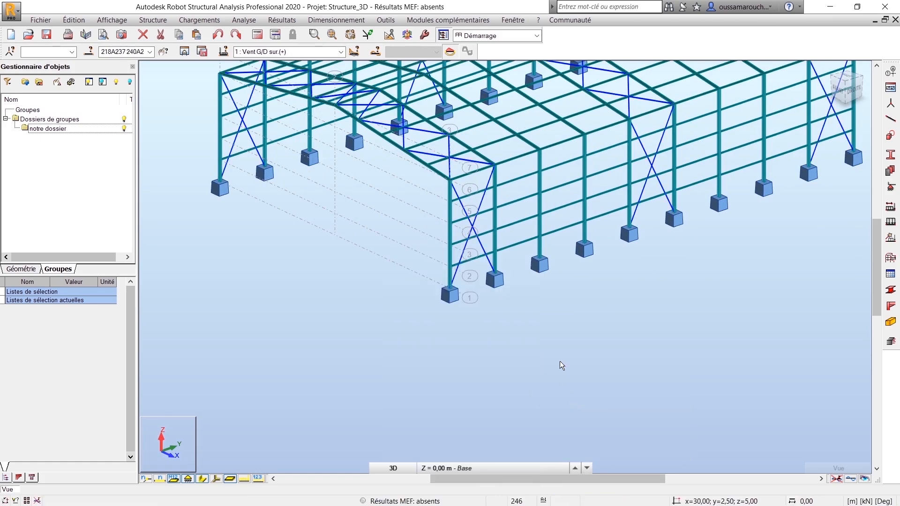
scroll(301, 122, down, 3)
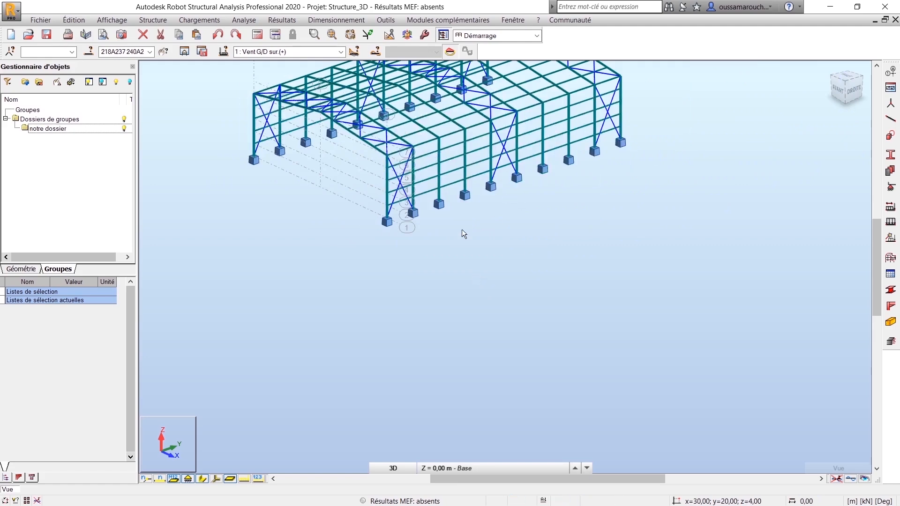
click(184, 52)
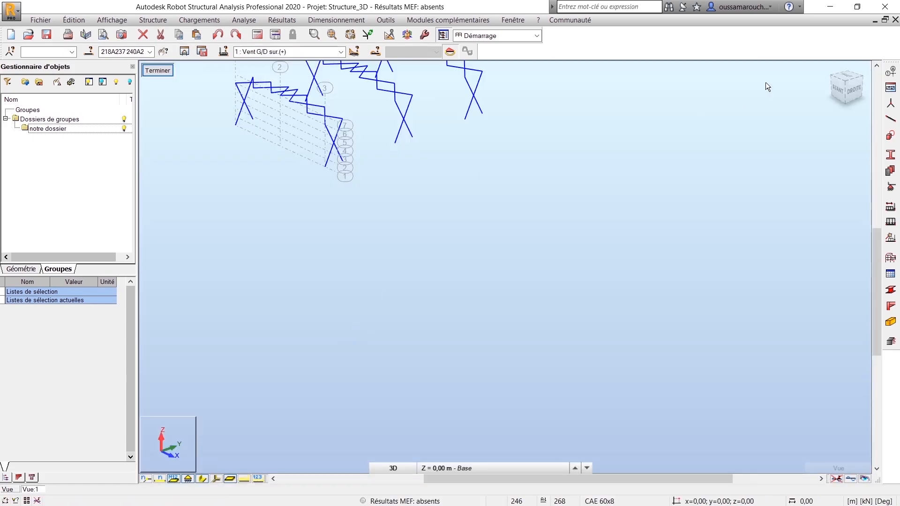
- Create a new bar group in "notre dossier" from only the side-wall bracing diagonals, selected in the right-side view
click(856, 94)
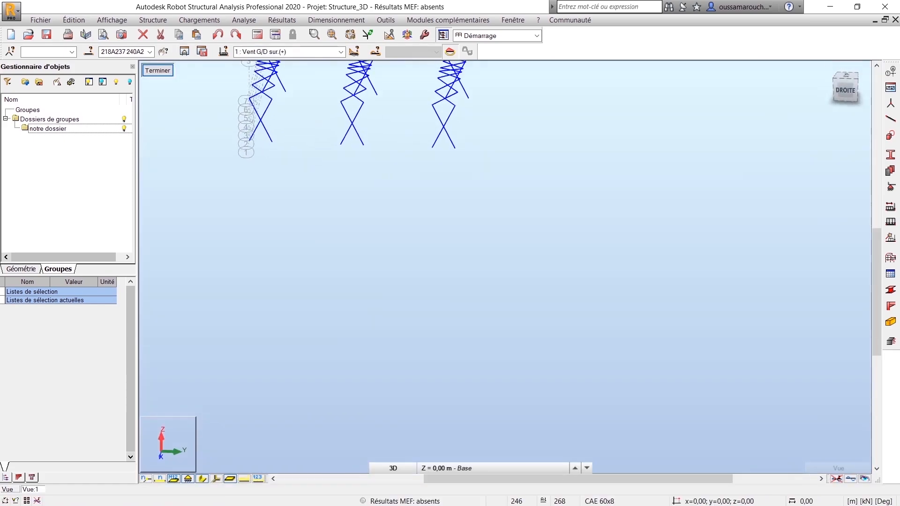
click(843, 88)
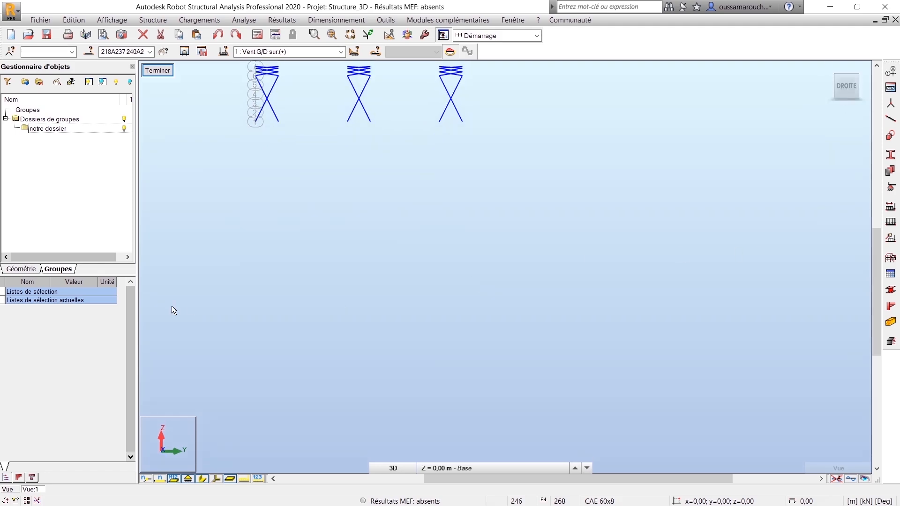
middle_drag(274, 302, 376, 378)
drag(647, 170, 161, 221)
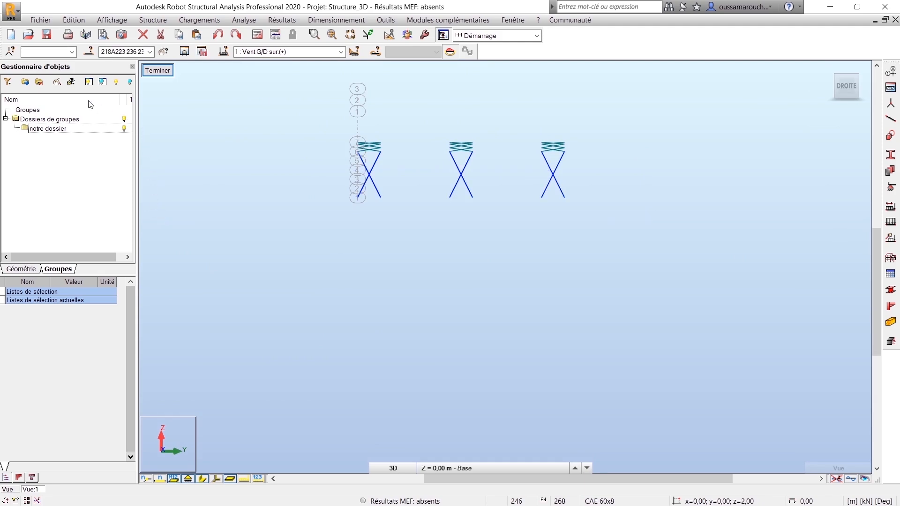
click(40, 85)
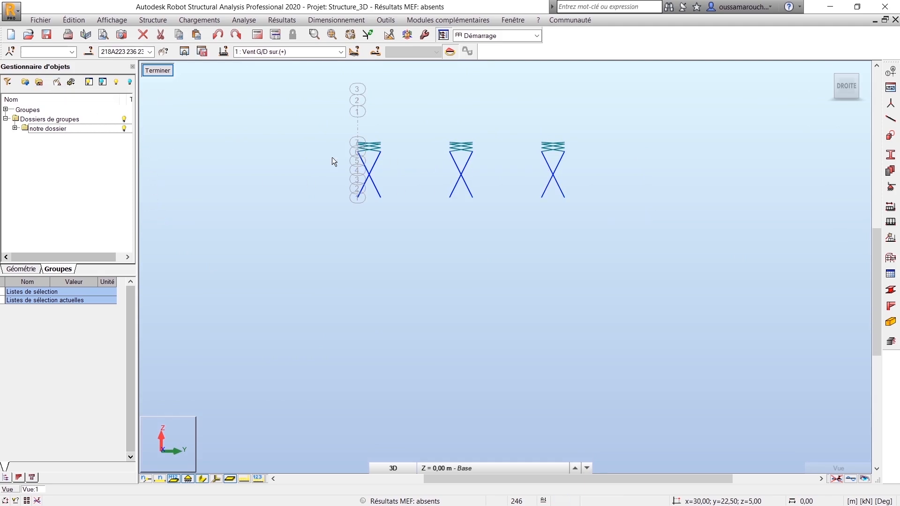
click(16, 128)
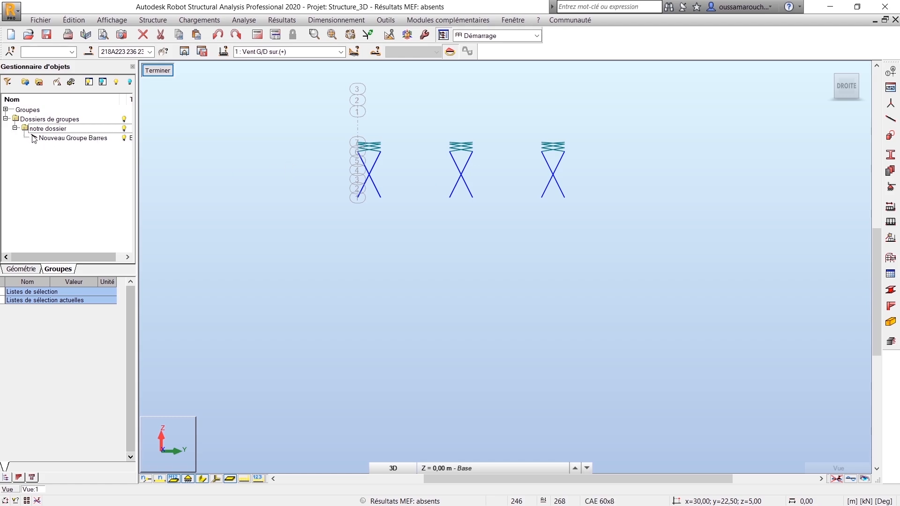
- Rename the new bar group as "contr lat" and clear the bar selection
click(73, 139)
click(73, 138)
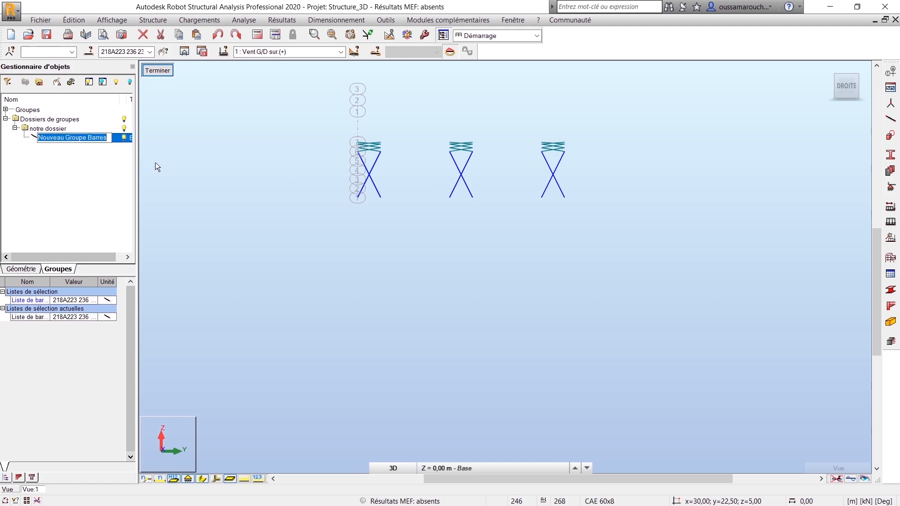
text(contr lat)
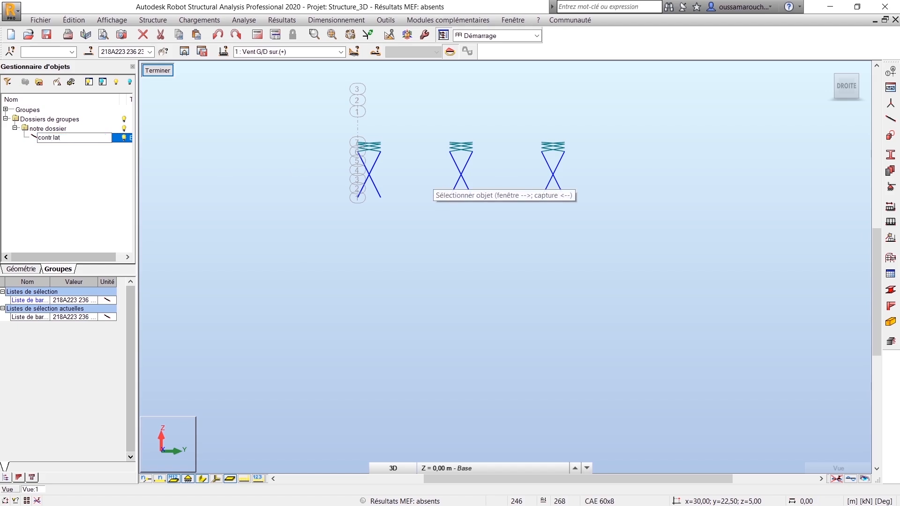
key(Return)
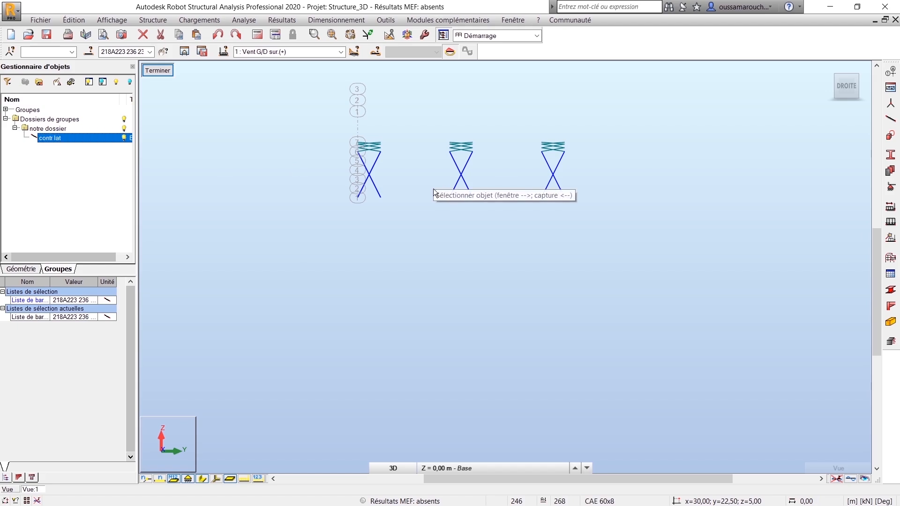
click(434, 235)
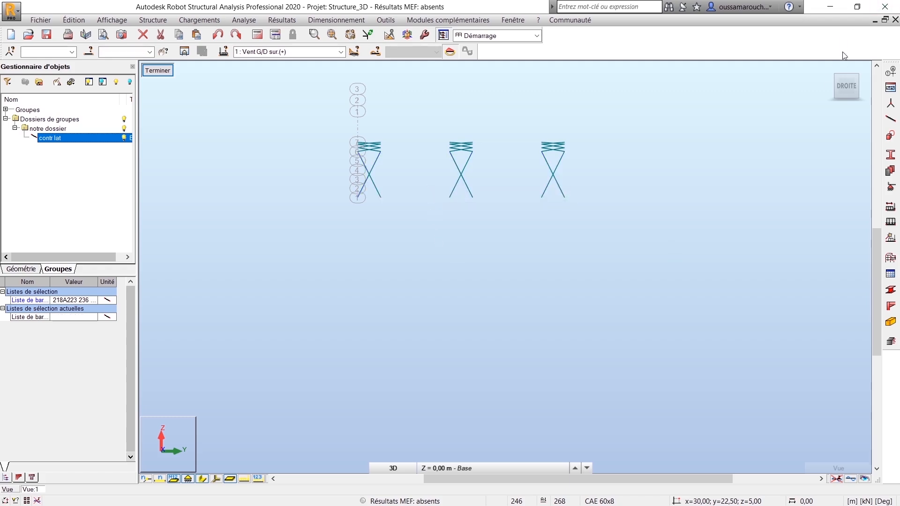
- Create another bar group in "notre dossier" from the roof bracing diagonals, selected in the top view
click(842, 83)
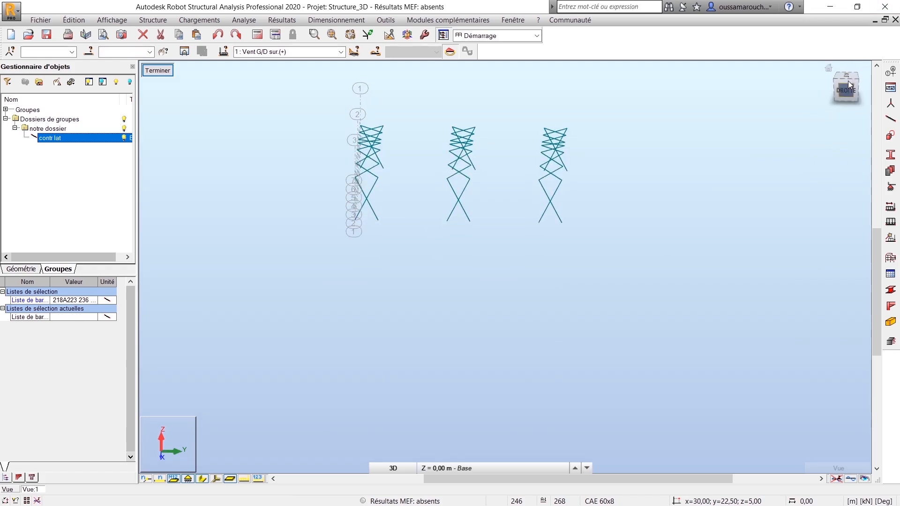
click(850, 79)
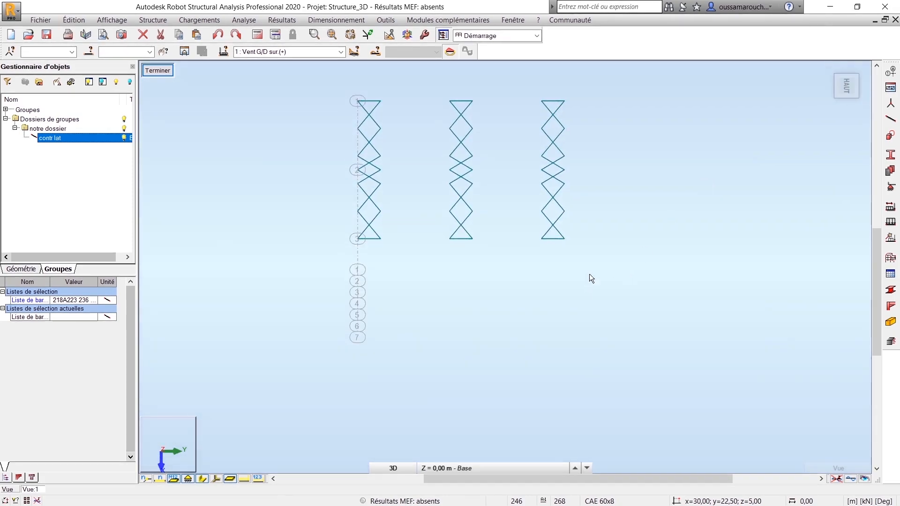
drag(621, 108, 339, 229)
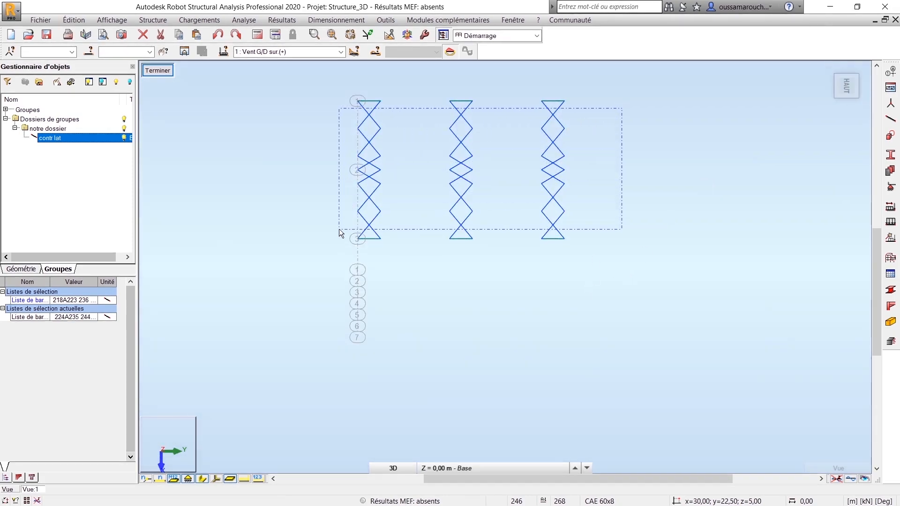
click(40, 84)
- Rename the roof bracing group as "contr sup", close the sub-structure window and clear the selection
click(59, 149)
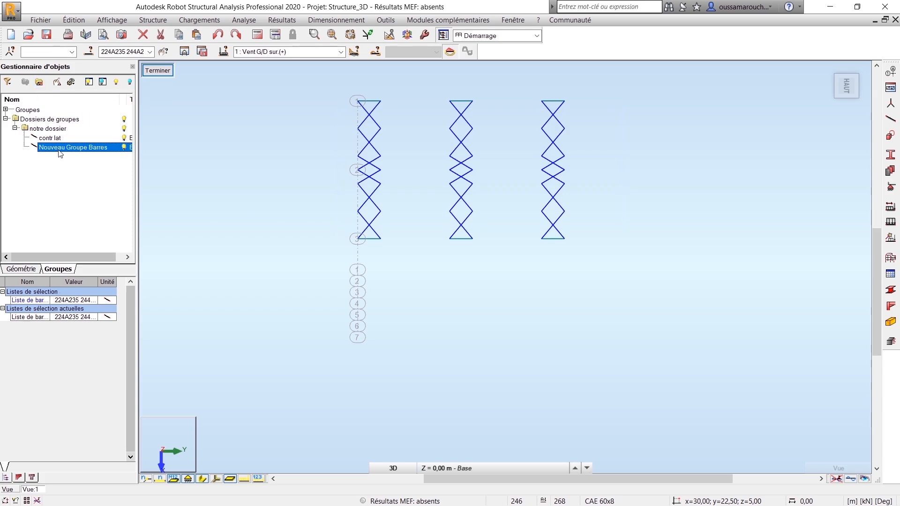
click(65, 148)
text(contr sup)
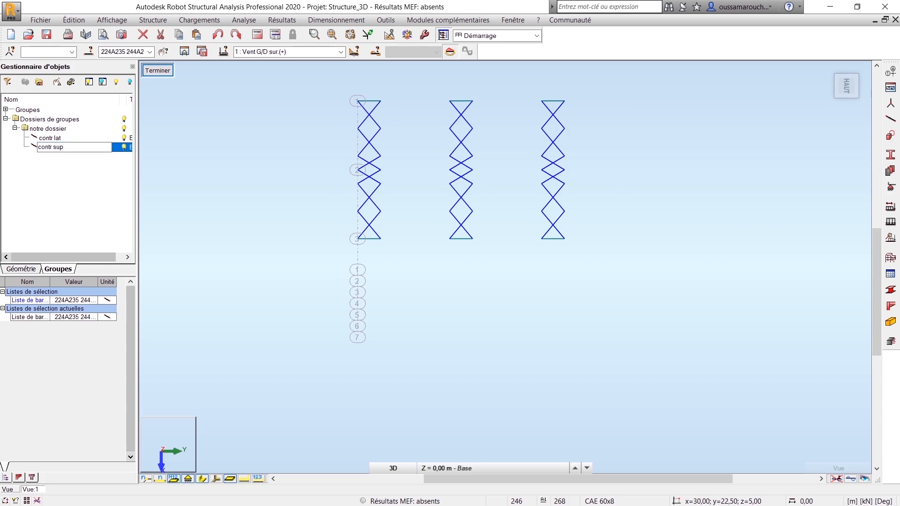
key(Return)
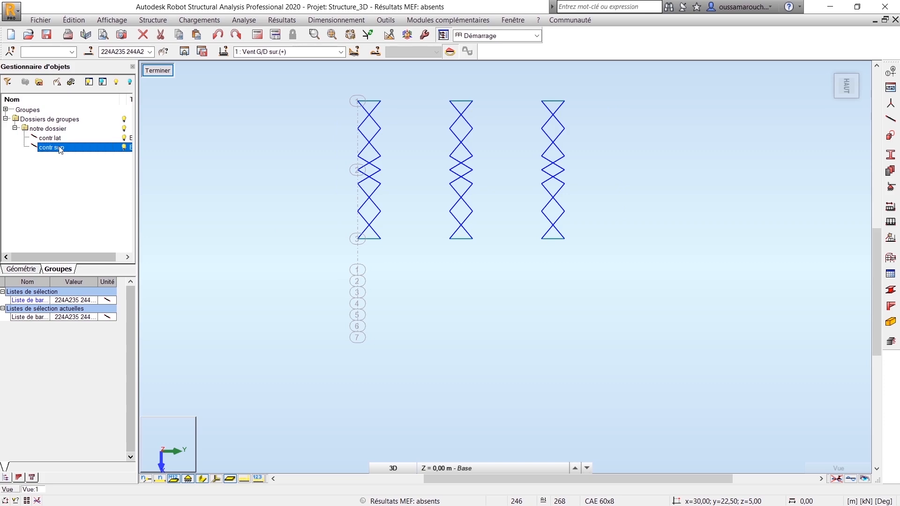
click(155, 71)
click(303, 226)
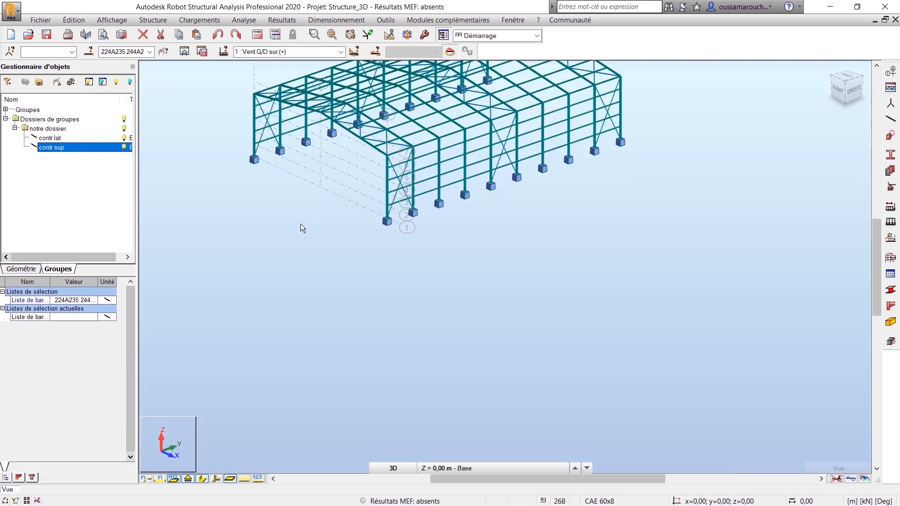
- Check the contr lat and contr sup groups by selecting each one's bars on the full structure, and clear the selection
click(148, 53)
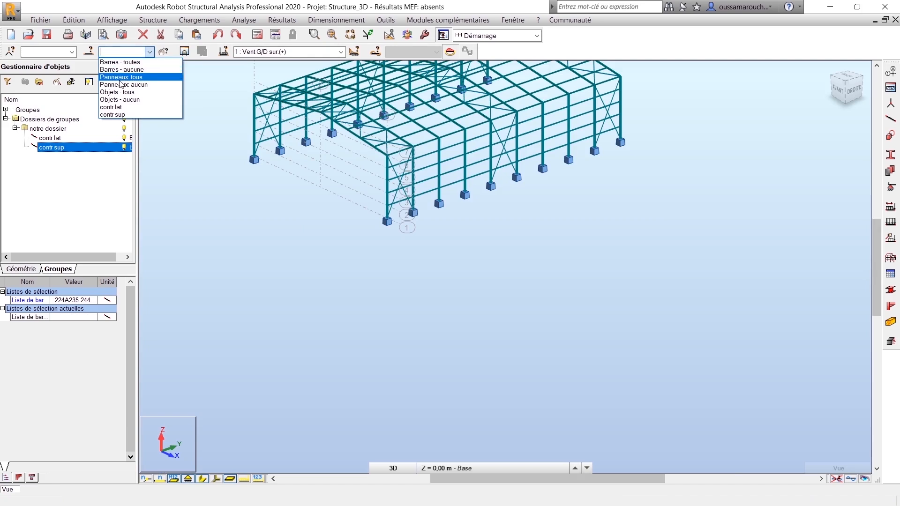
click(117, 107)
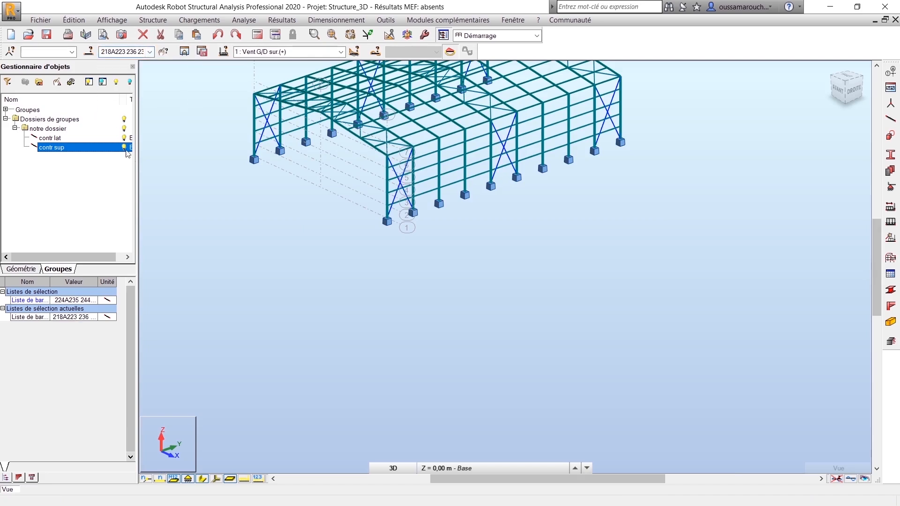
click(149, 52)
click(124, 114)
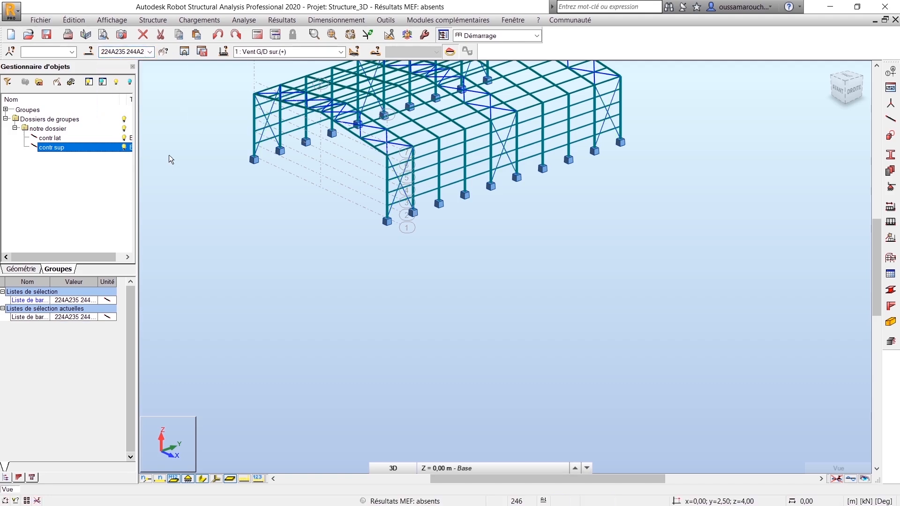
click(243, 214)
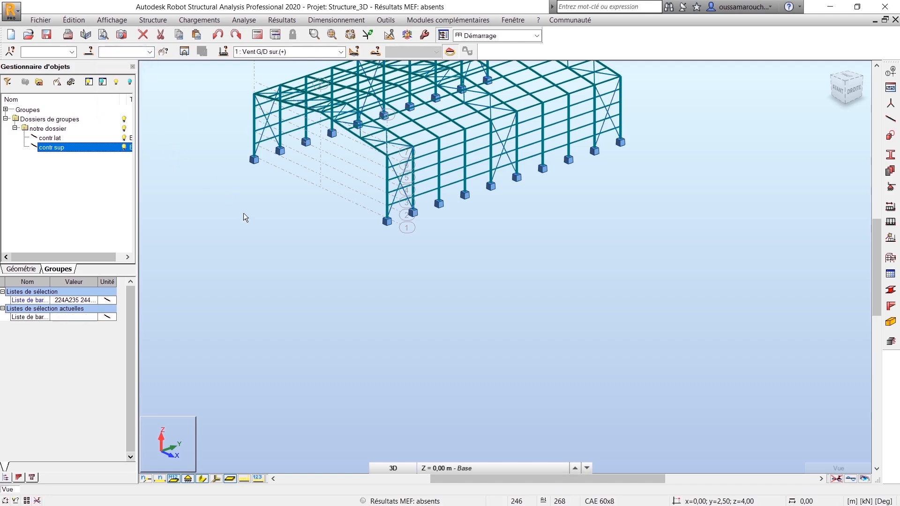
- Select all bars sharing the longitudinal IPE 140 section and isolate them in a new sub-structure window
scroll(525, 376, down, 5)
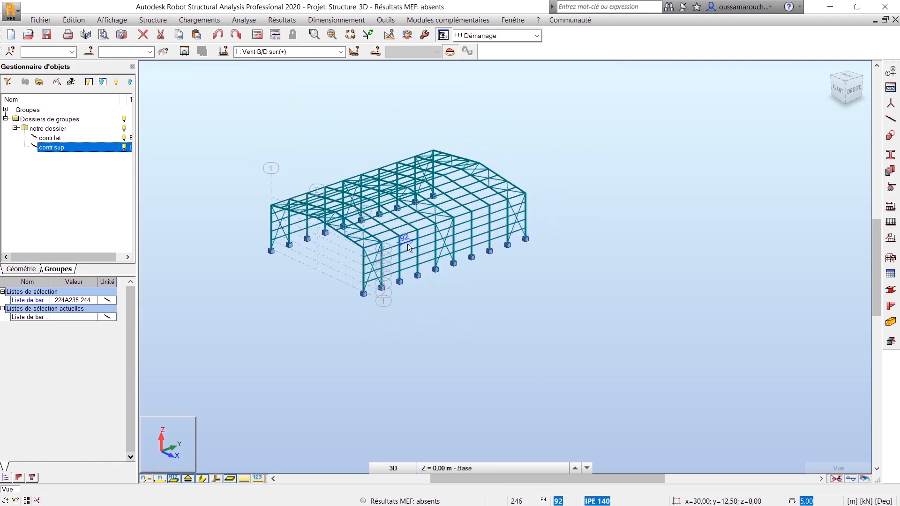
right_click(407, 241)
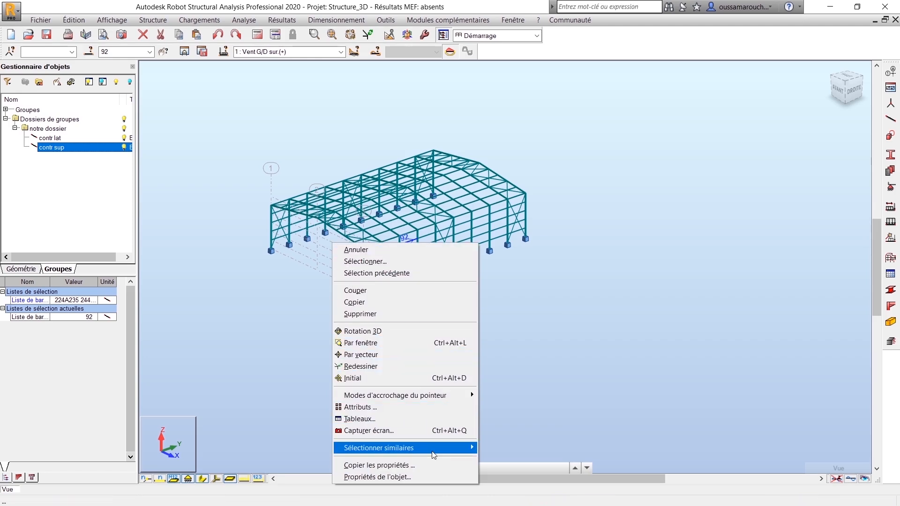
mouse_move(432, 452)
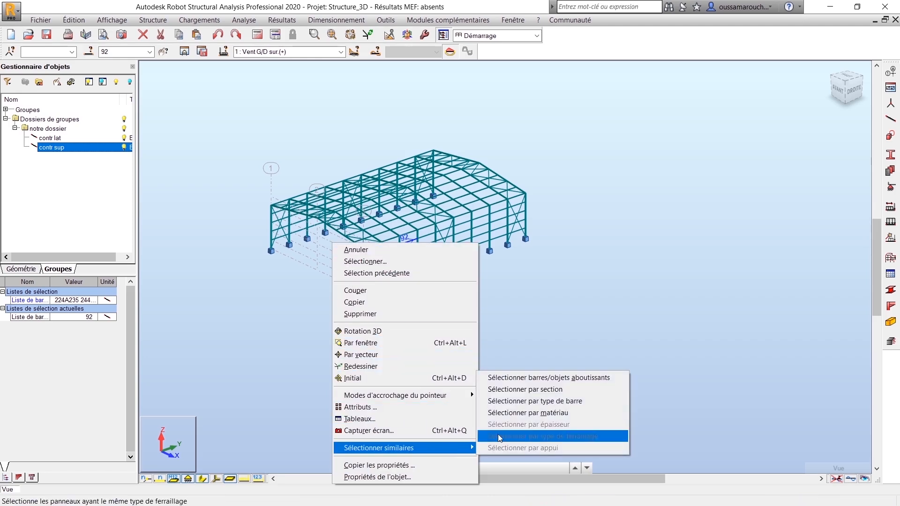
click(542, 392)
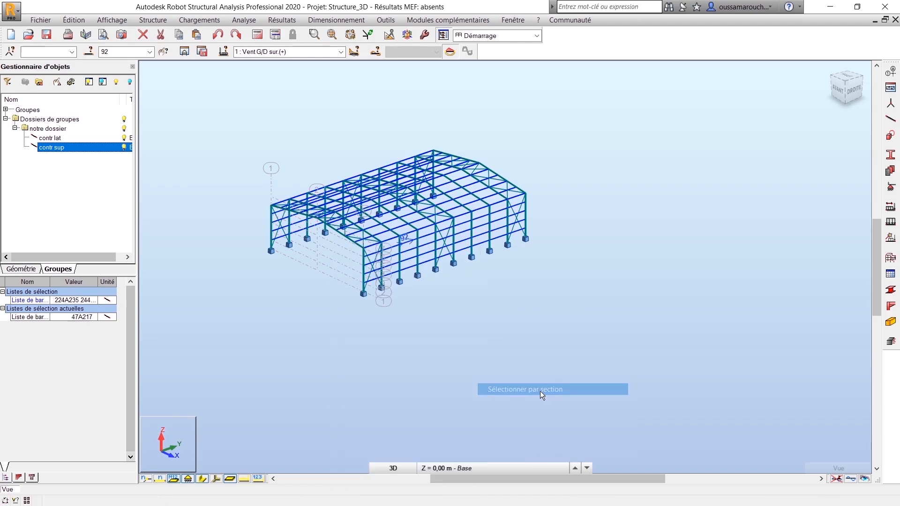
click(184, 52)
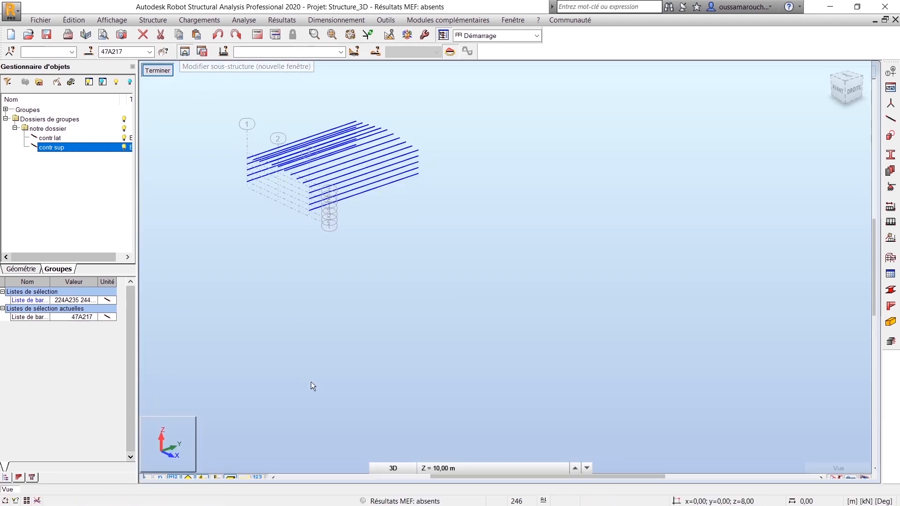
- Create a new bar group in "notre dossier" from only the side-wall rails, selected in the right-side view
click(859, 95)
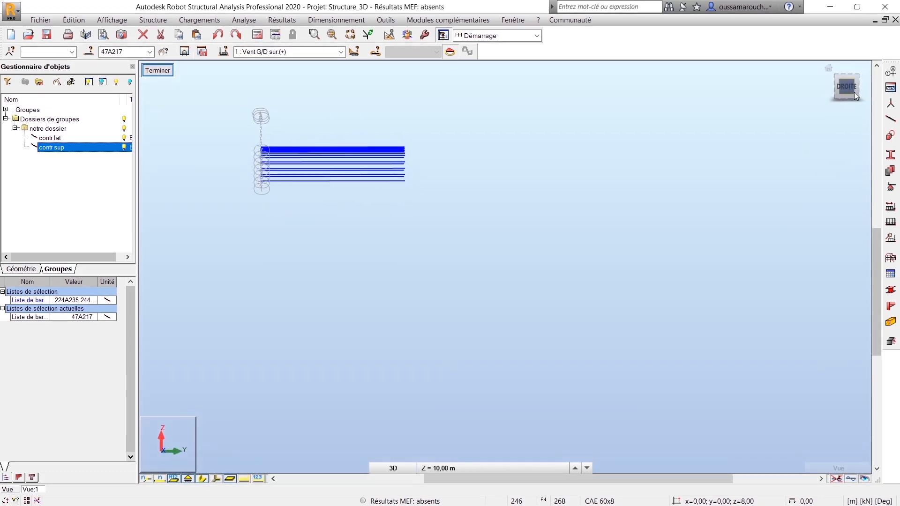
click(321, 247)
scroll(325, 171, up, 2)
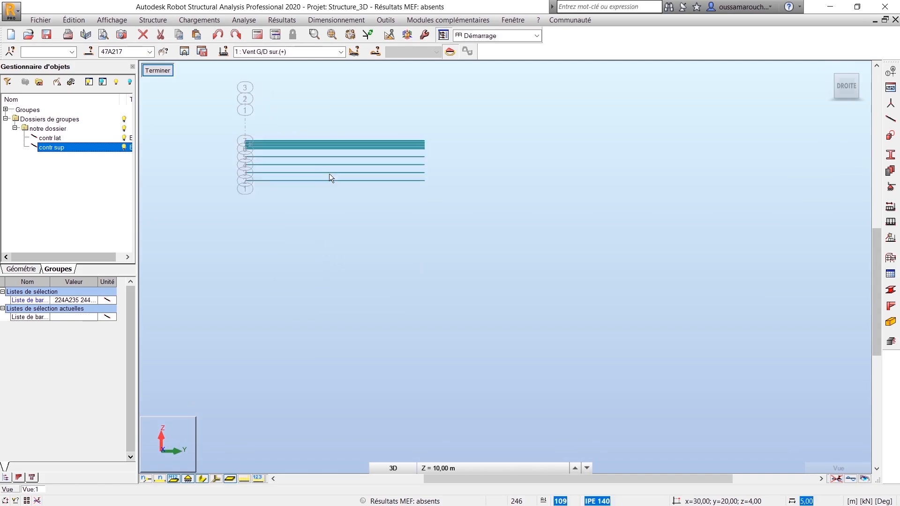
middle_drag(405, 222, 466, 258)
drag(552, 189, 205, 277)
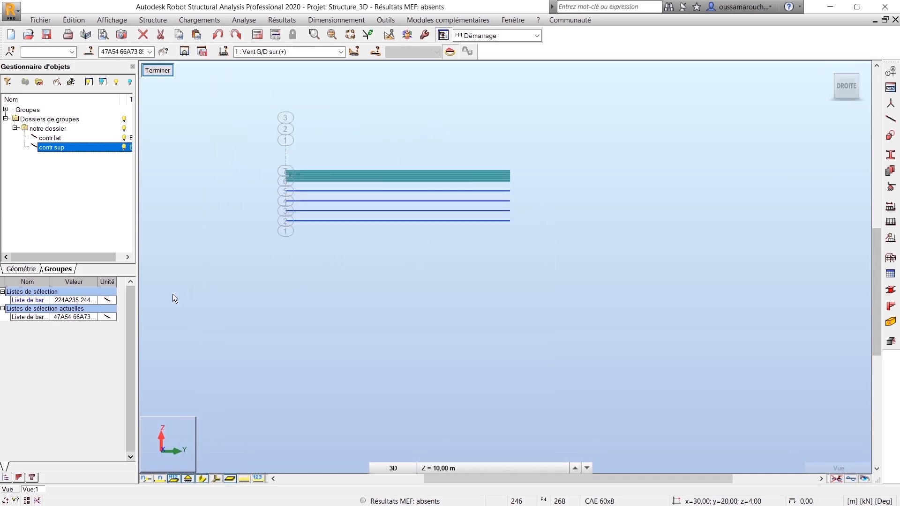
click(39, 83)
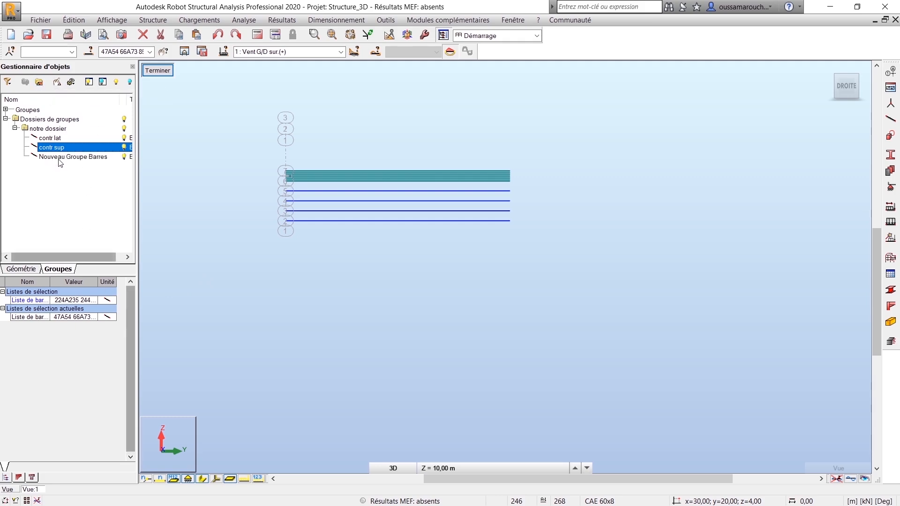
- Rename the wall rail group as "lisses", close the sub-structure window and clear the selection
click(73, 157)
click(72, 158)
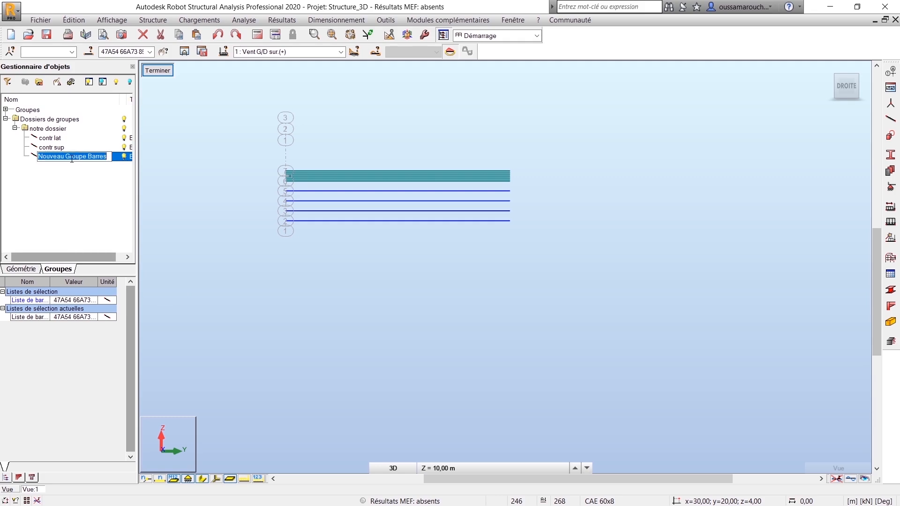
text(lisses)
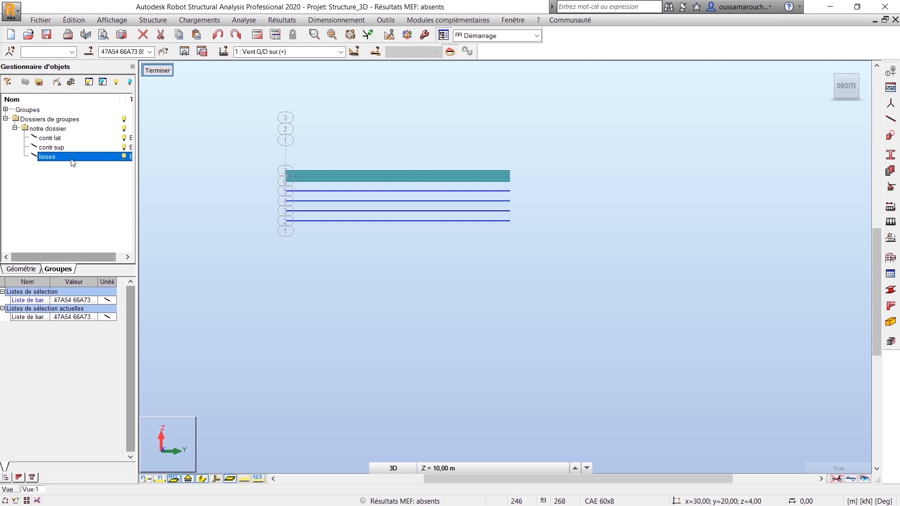
key(Return)
click(159, 71)
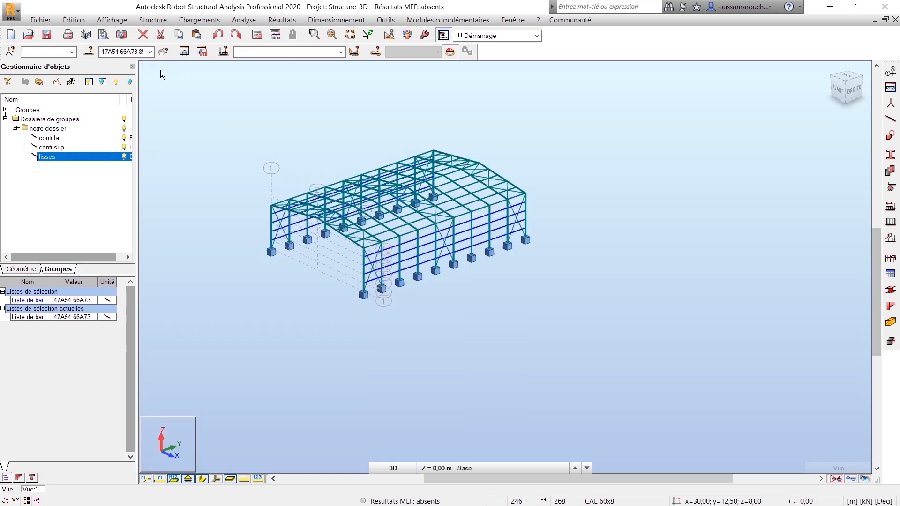
click(374, 337)
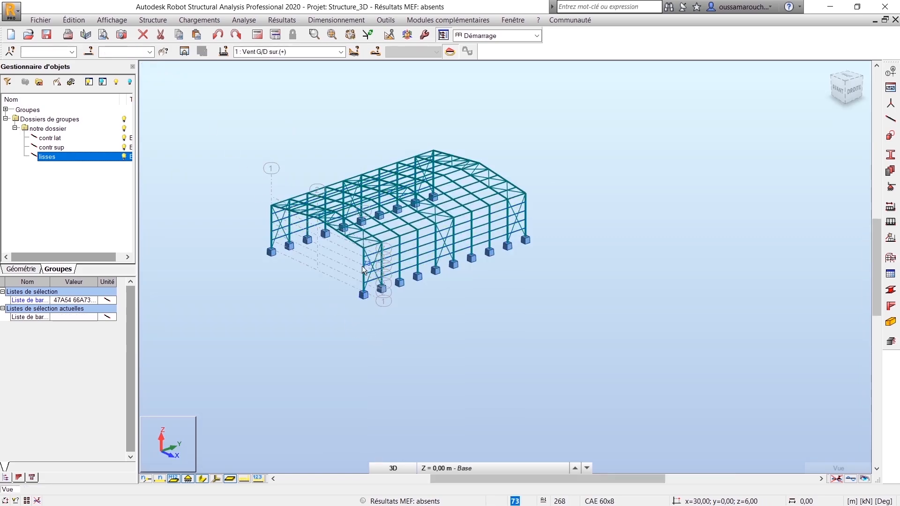
- Select the front corner column and extend the selection to all bars with the same HEA 220 section
click(363, 280)
scroll(362, 282, up, 2)
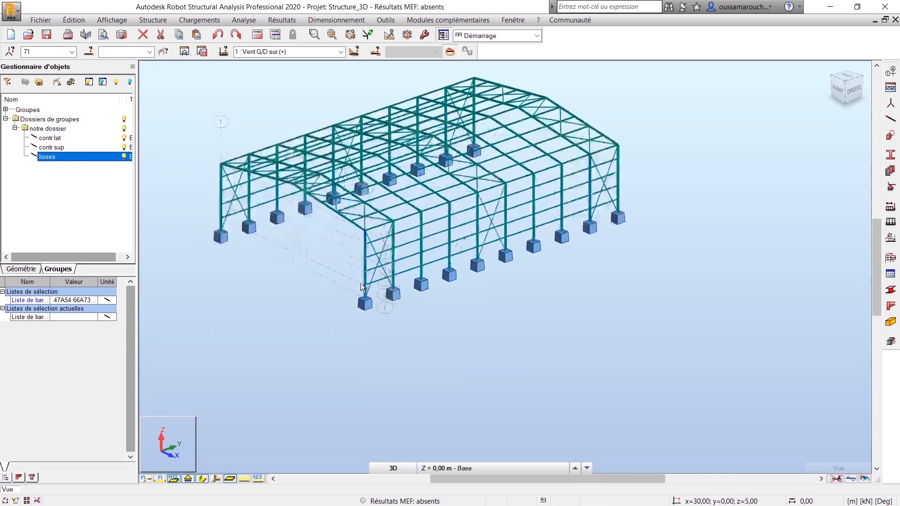
scroll(361, 283, up, 2)
click(369, 271)
right_click(371, 272)
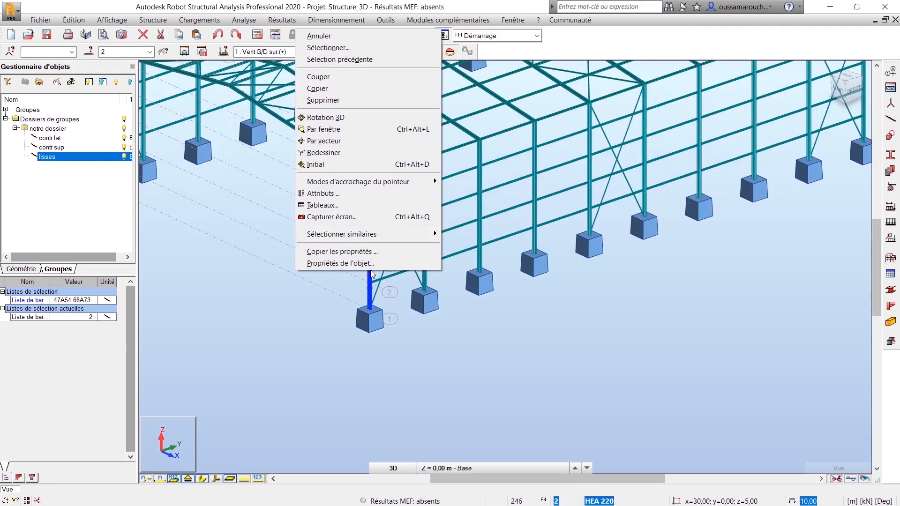
mouse_move(373, 235)
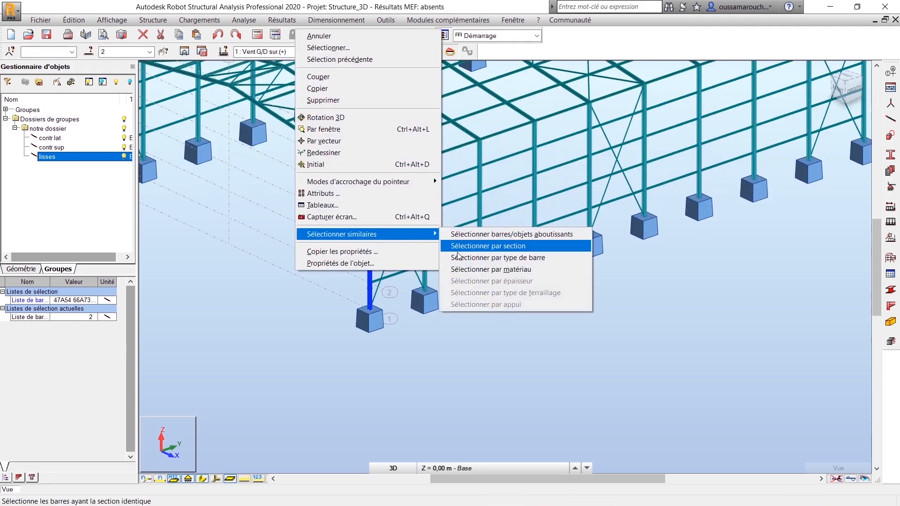
click(472, 247)
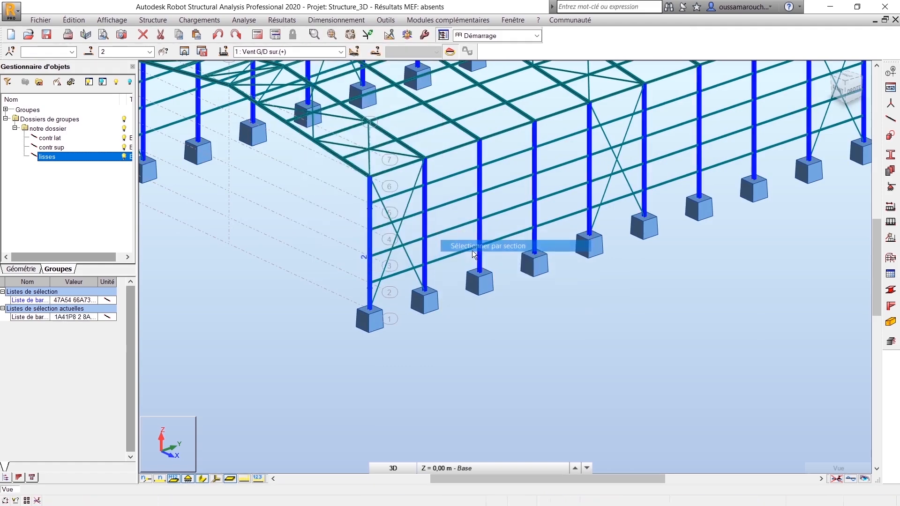
scroll(359, 224, down, 4)
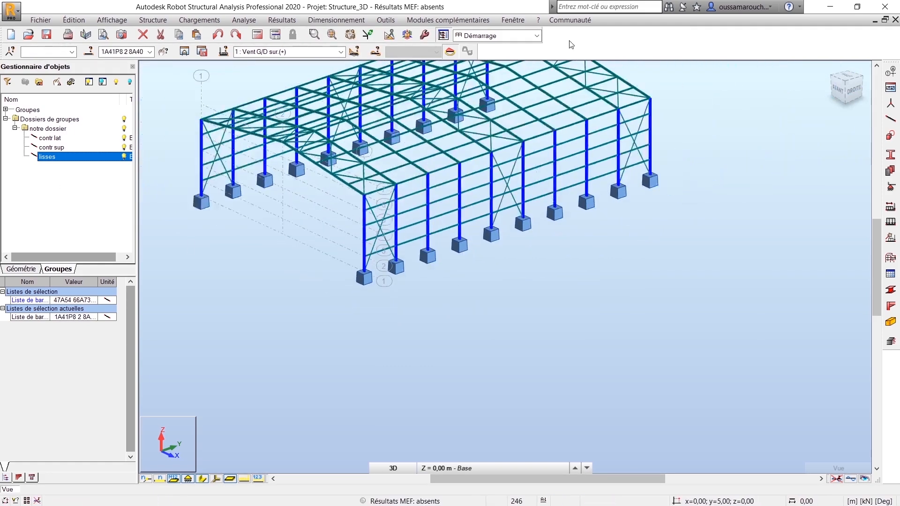
middle_drag(369, 219, 319, 333)
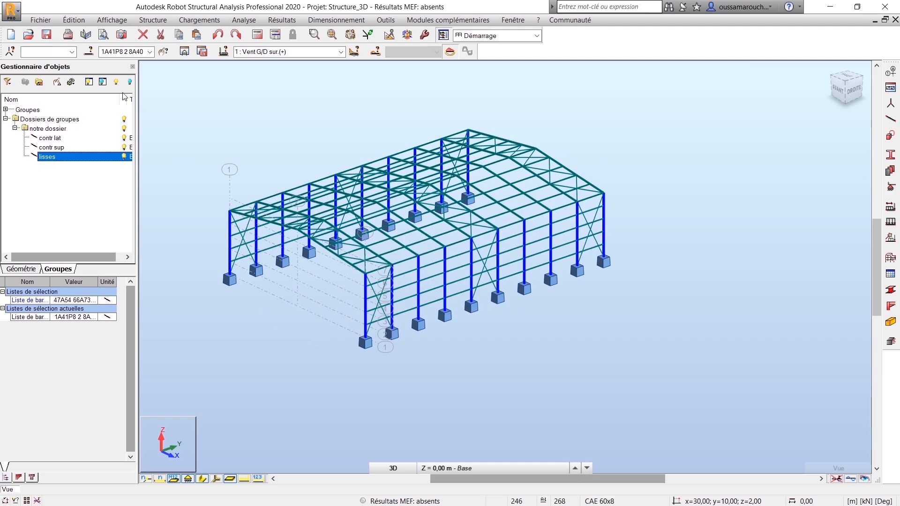
- Isolate the selected columns in their own view, look at them from the right side, and select only the intermediate columns
click(185, 52)
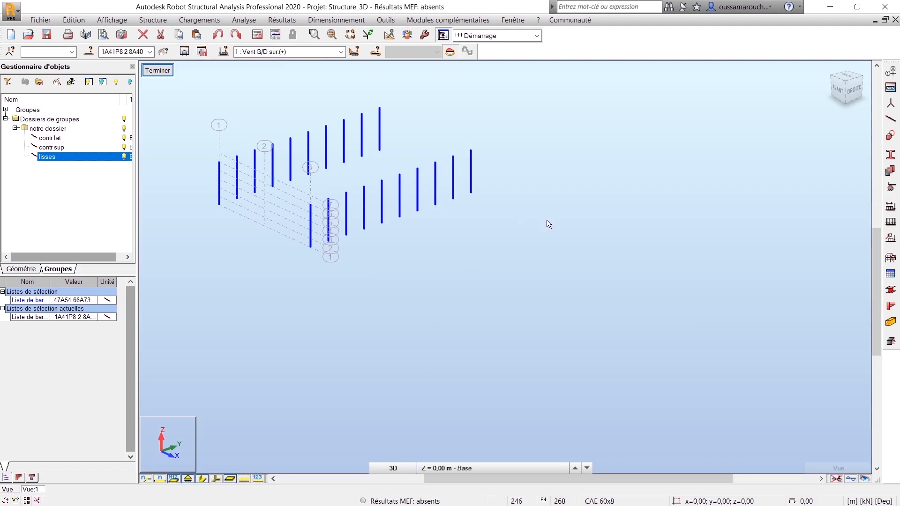
click(848, 90)
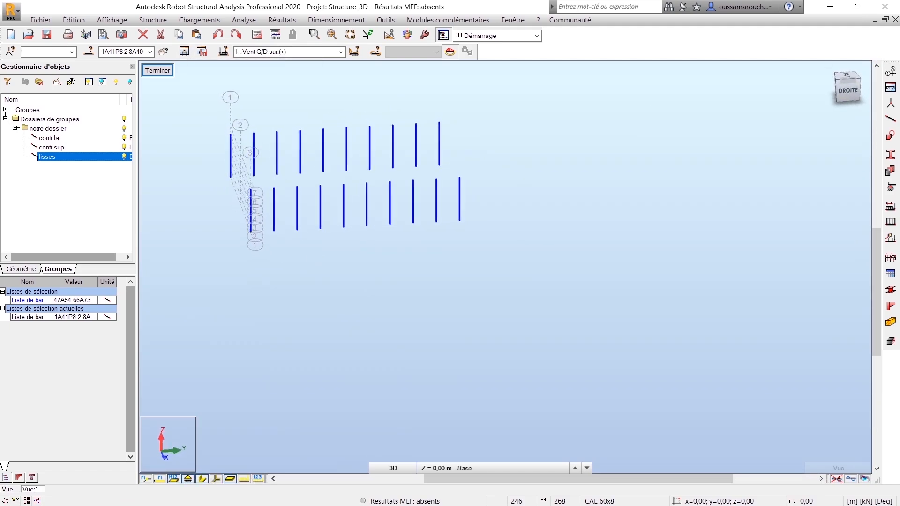
click(432, 249)
drag(432, 251, 260, 128)
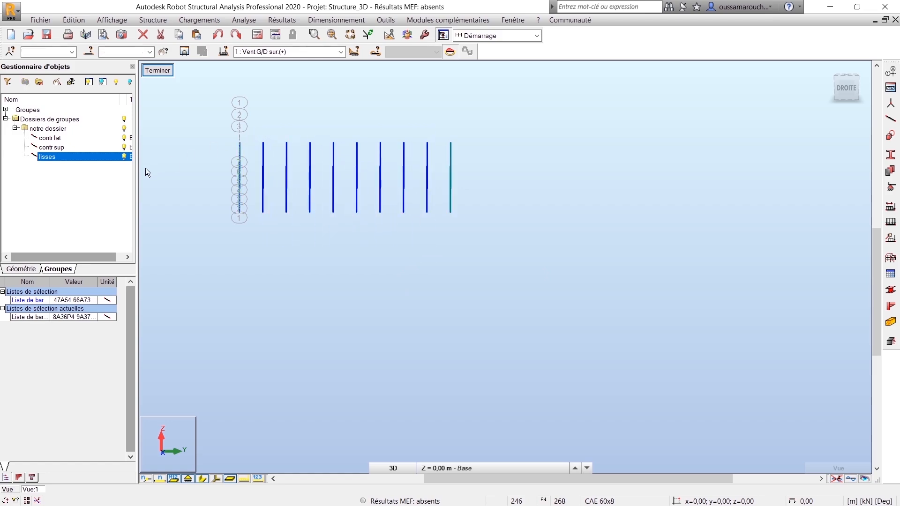
- Create a bar group named "poteau" from the selected intermediate columns
click(40, 83)
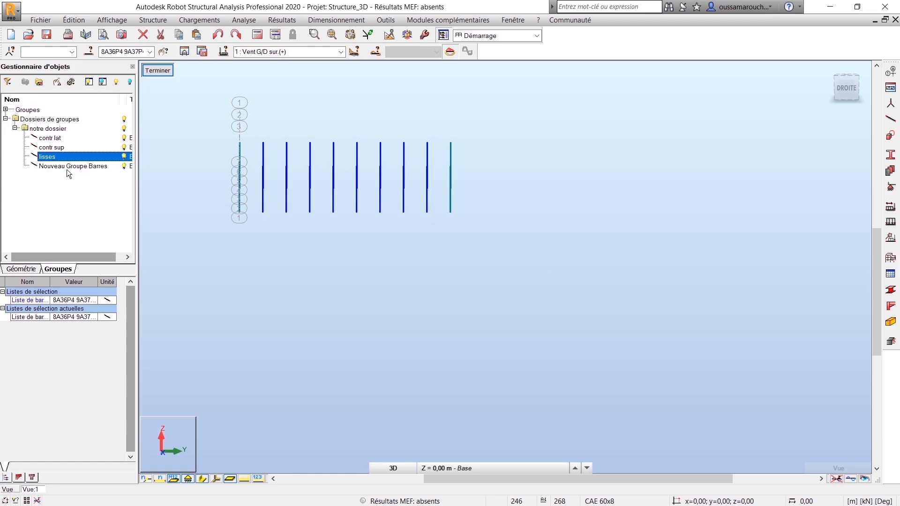
click(70, 167)
click(69, 168)
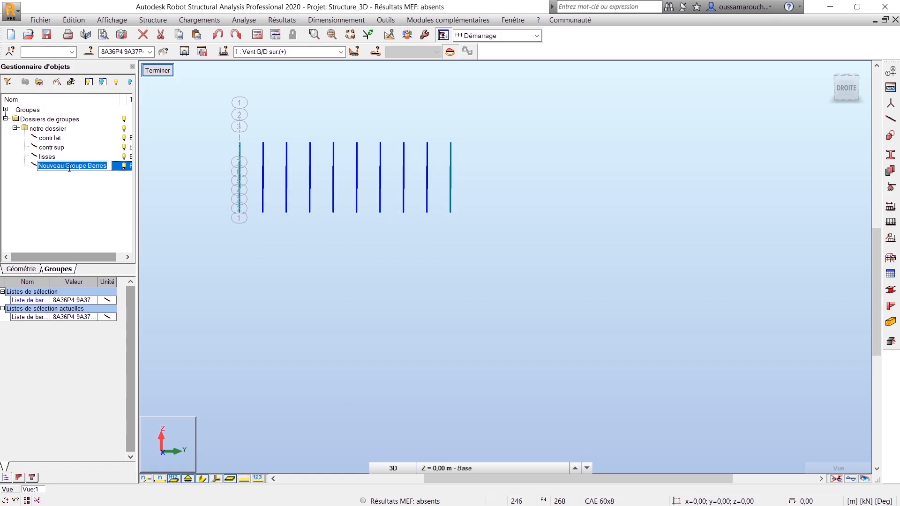
text(poteau)
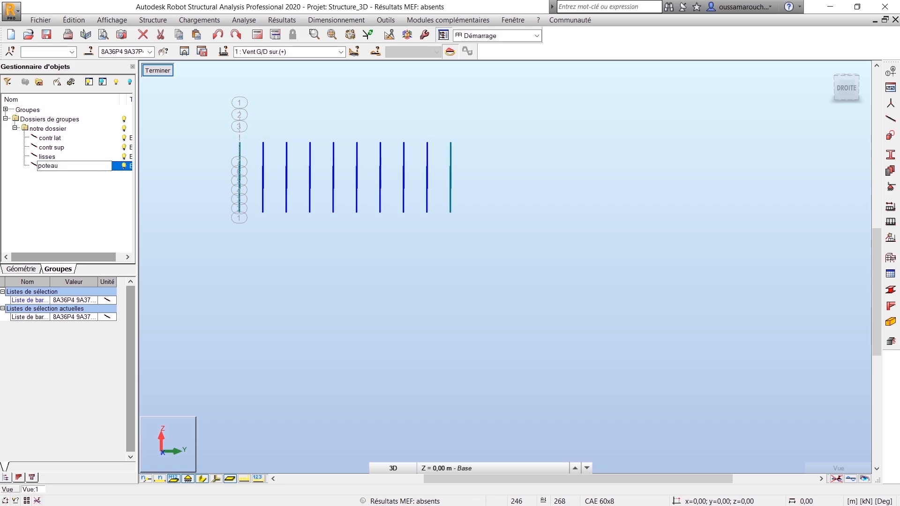
key(Return)
- Select the two front gable columns, bars 1 and 2, and save them as a bar group named "poteau pignon"
click(381, 276)
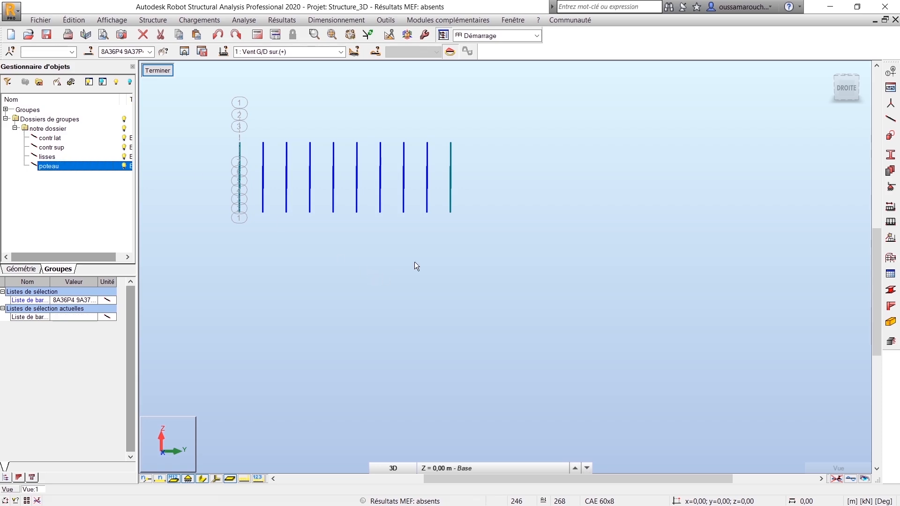
drag(457, 203, 444, 223)
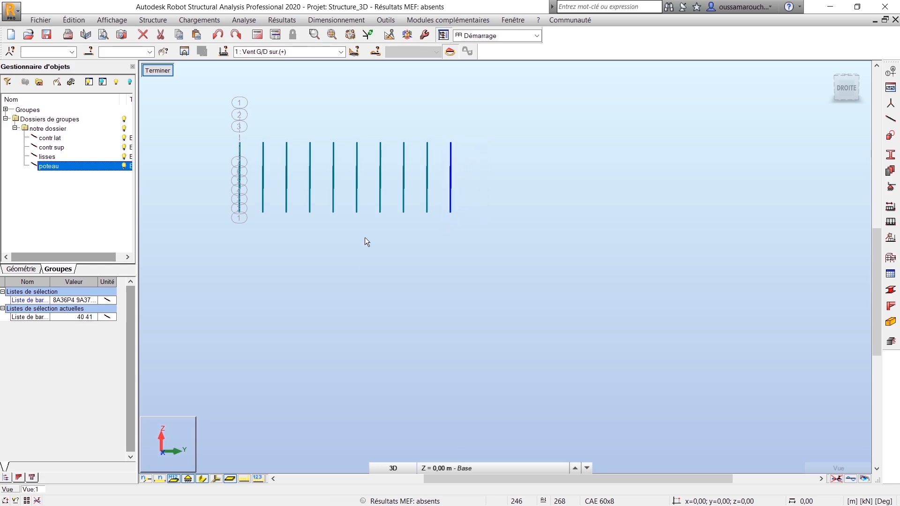
drag(224, 240, 224, 246)
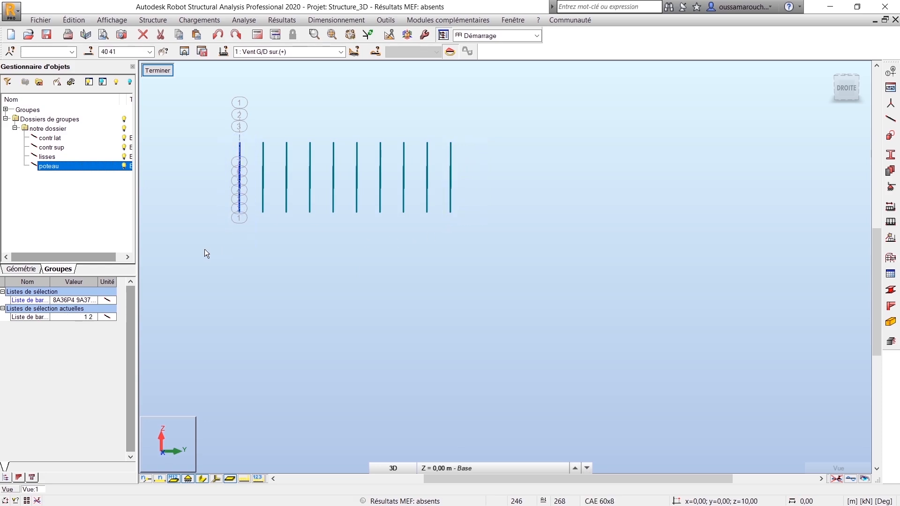
click(39, 83)
click(69, 176)
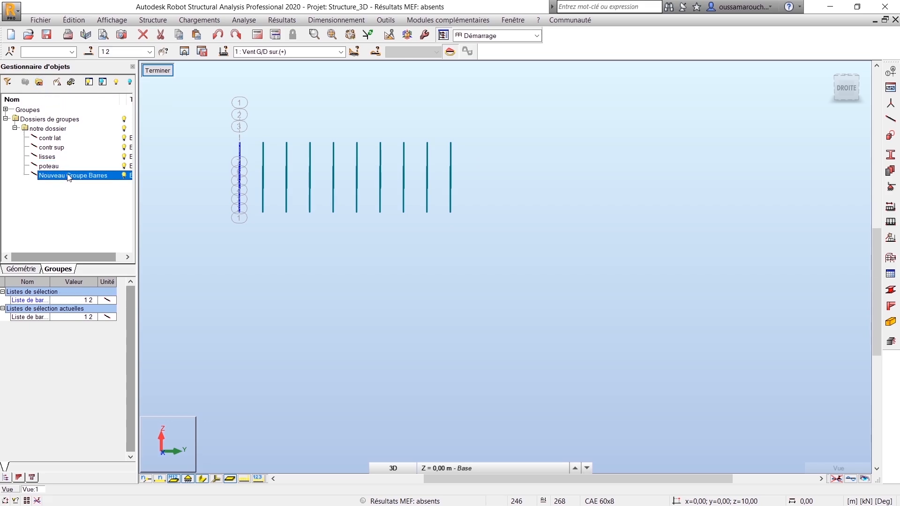
click(76, 177)
text(poteau pignon)
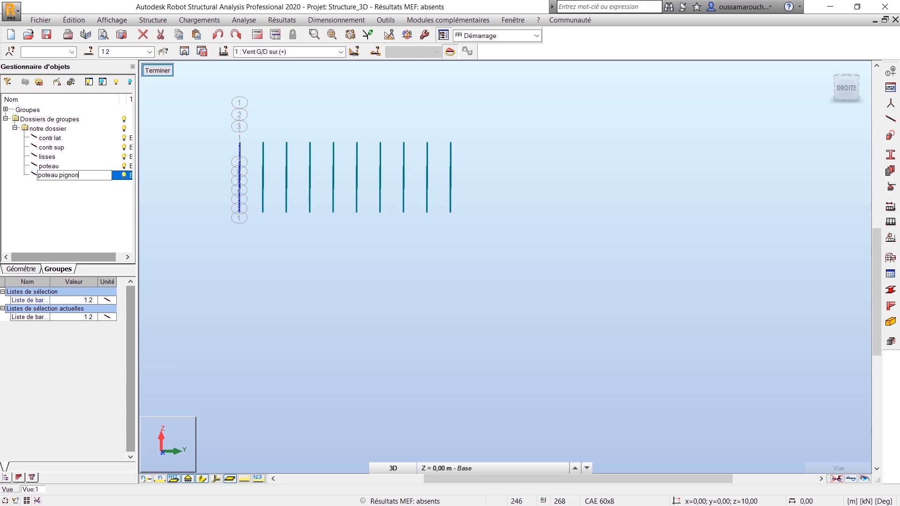
key(Return)
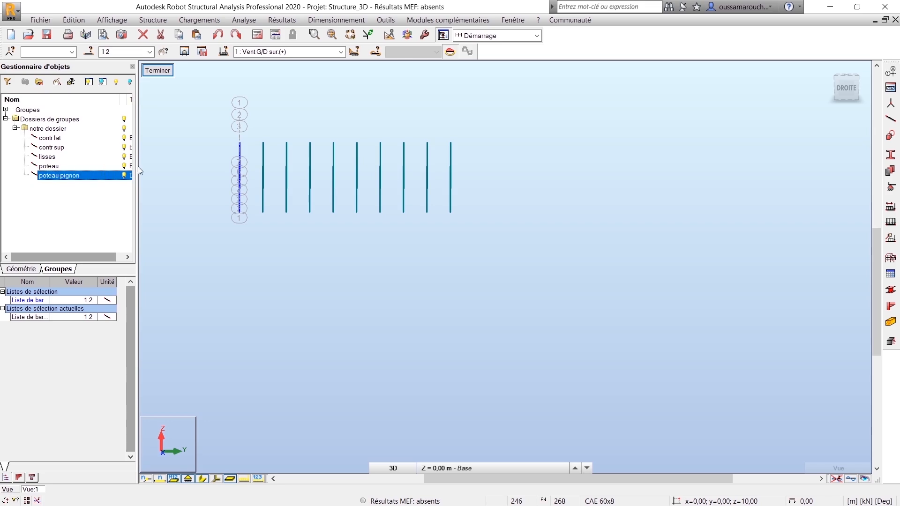
- Leave the isolated column view and select all rafters that share the front gable rafter's section
click(158, 71)
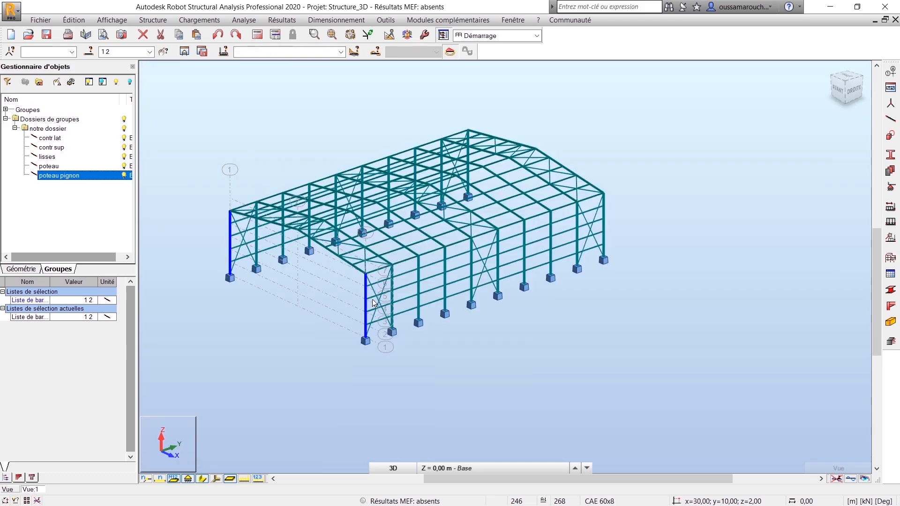
drag(854, 89, 854, 109)
click(346, 291)
right_click(346, 291)
mouse_move(372, 261)
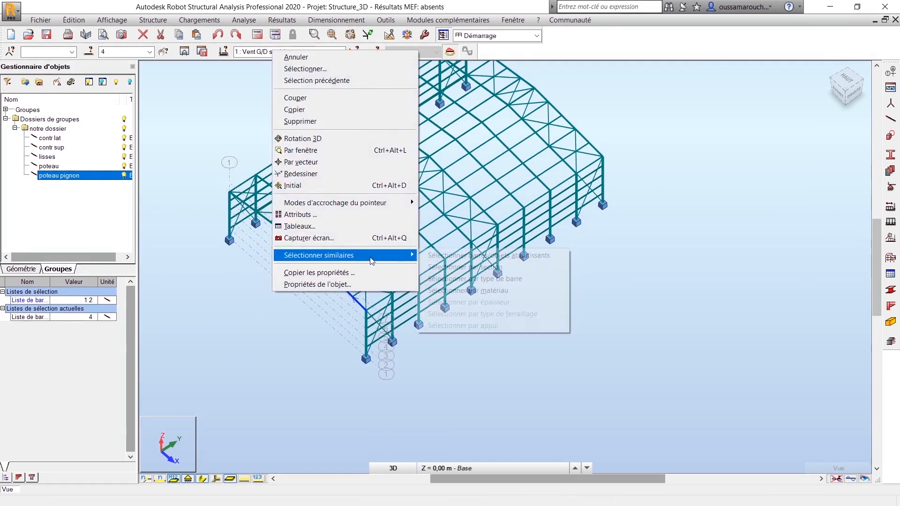
click(498, 267)
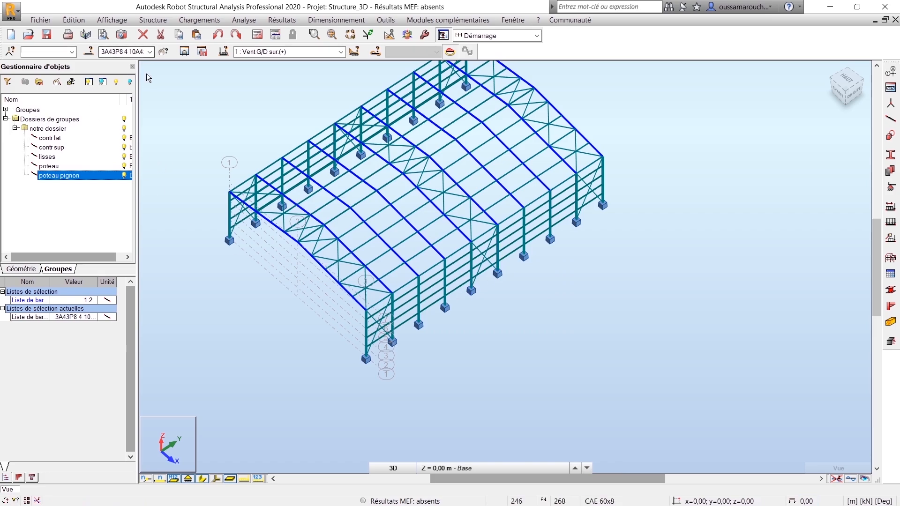
- Isolate the rafters in a view seen from above and select only the gable rafters at both ends, bars 3, 4, 42 and 43
click(184, 51)
click(435, 235)
drag(845, 80, 798, 116)
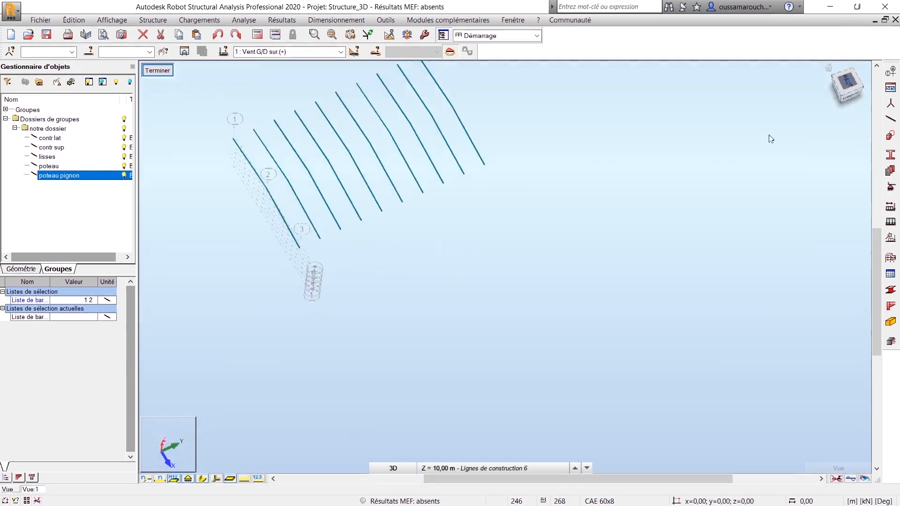
drag(485, 173, 471, 114)
drag(277, 153, 219, 334)
- Create a bar group named "traverse pignon" from the selected gable rafters
click(39, 82)
click(78, 185)
click(79, 189)
text(traverse pig)
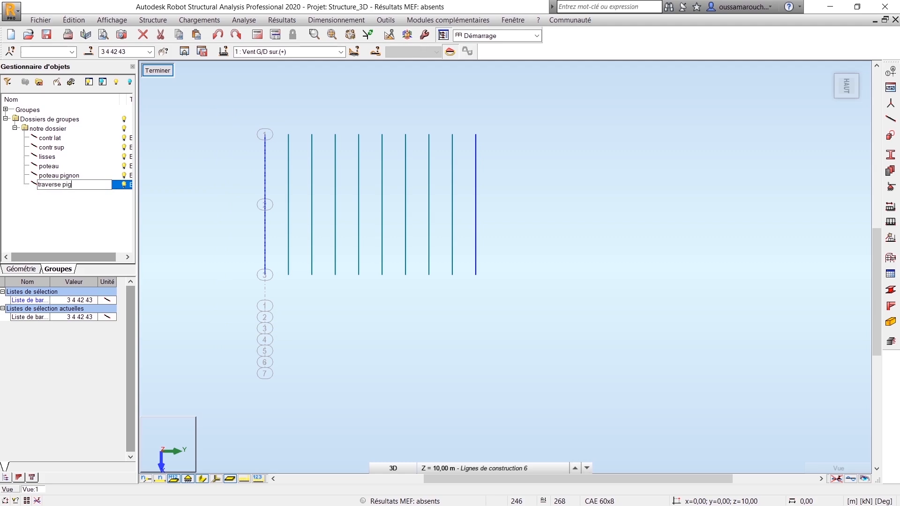
text(non)
key(Return)
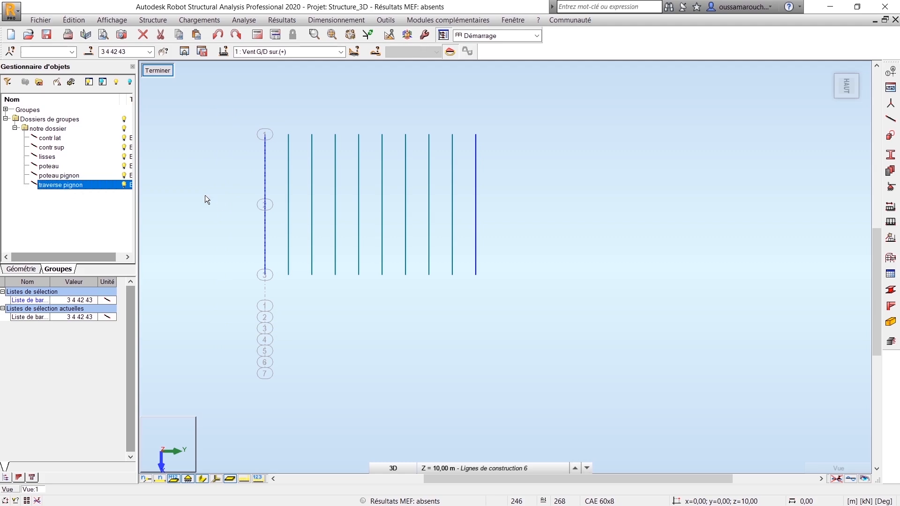
- Select the rafters of the intermediate frames and save them as a bar group named "traverse"
drag(461, 332, 282, 115)
click(39, 82)
click(89, 196)
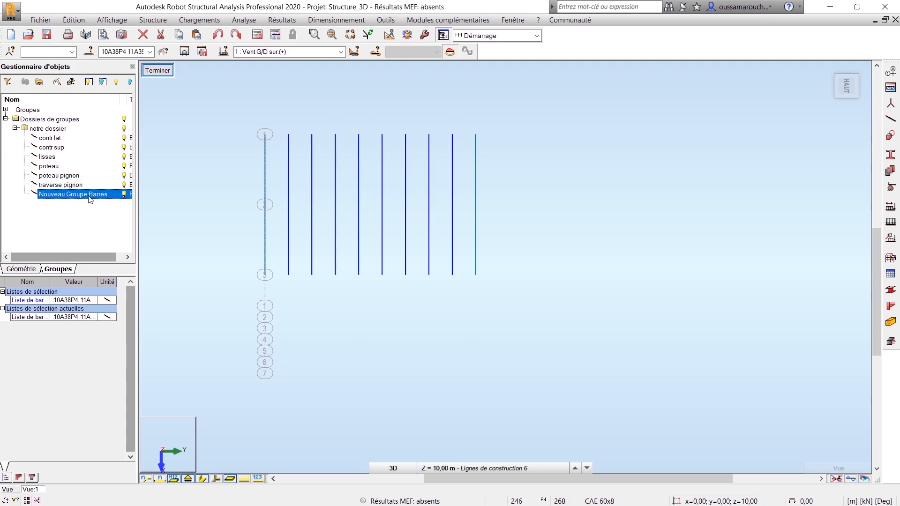
click(88, 196)
key(BackSpace)
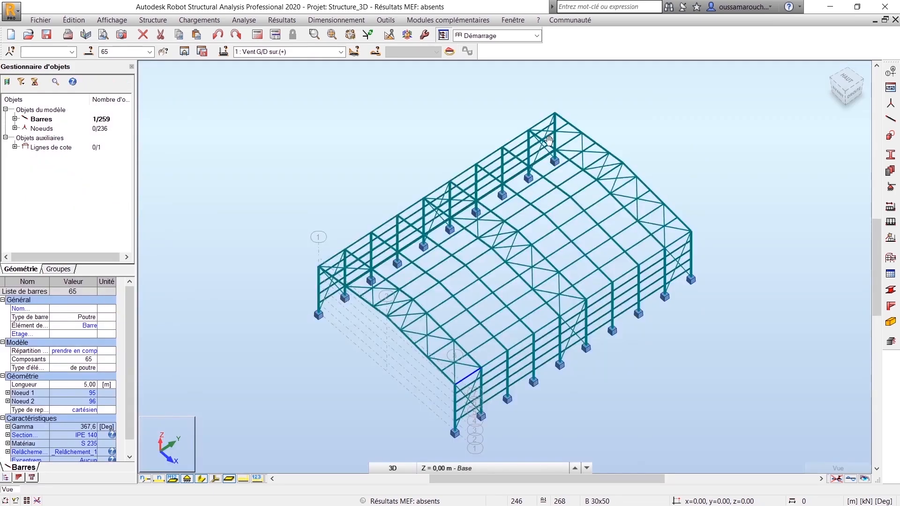
- From a top view of the whole structure, select the IPE 140 purlins at the bracing nodes of the three braced bays
click(852, 82)
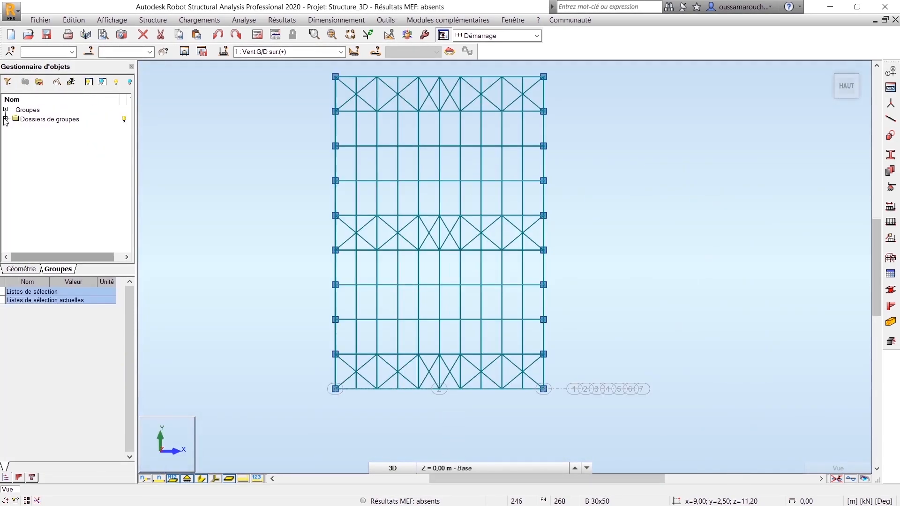
click(5, 119)
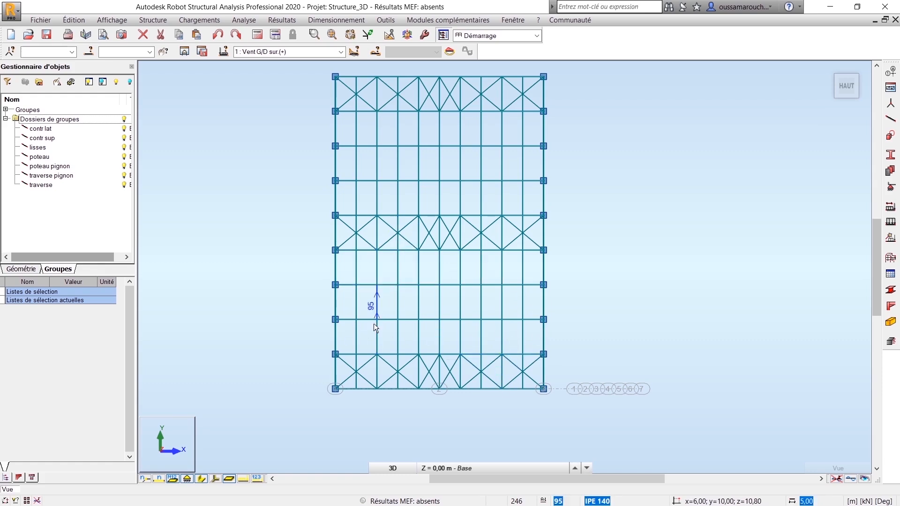
click(544, 373)
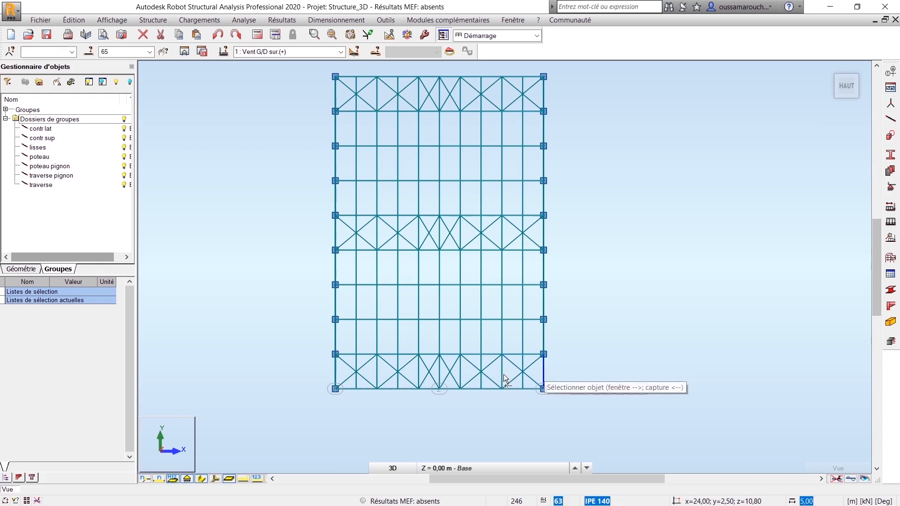
ctrl+click(502, 378)
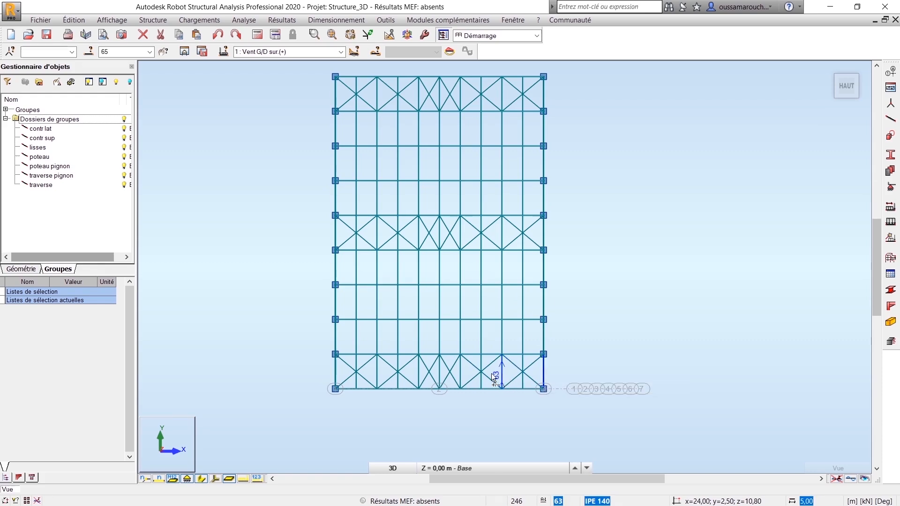
ctrl+click(461, 376)
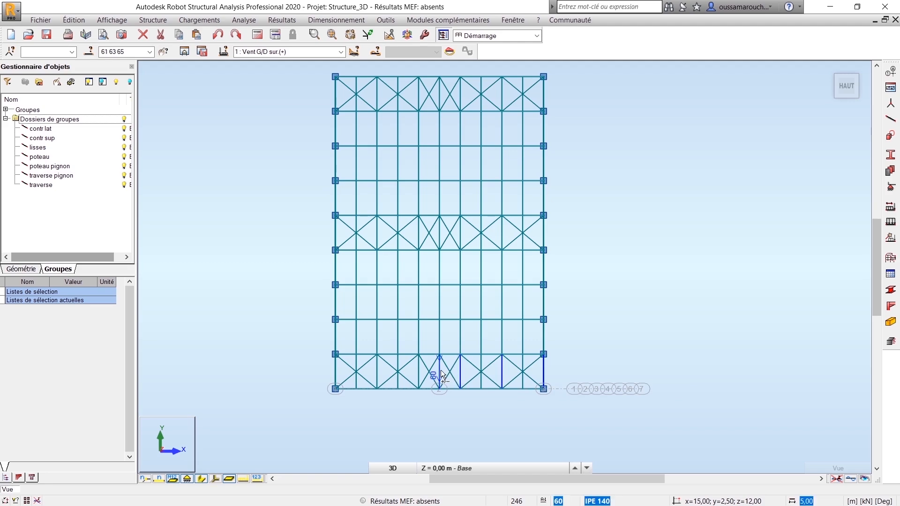
ctrl+click(420, 379)
ctrl+click(376, 371)
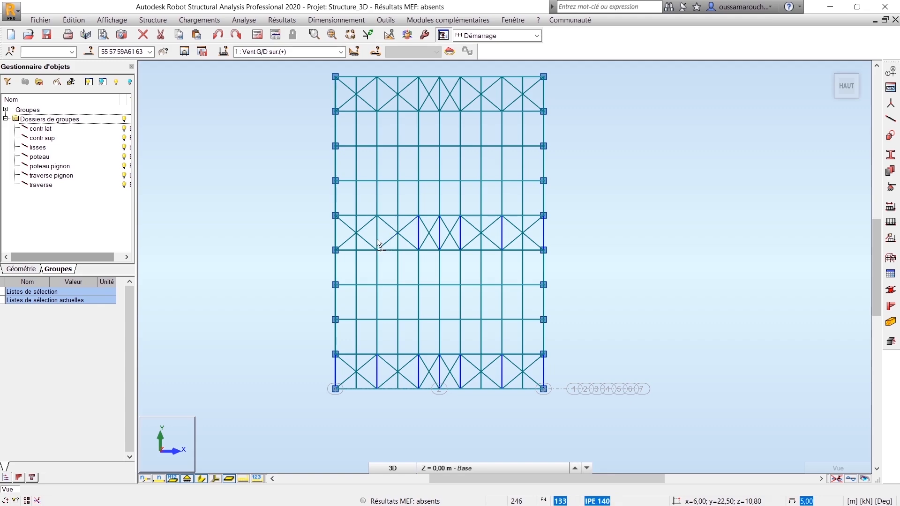
middle_drag(388, 317, 370, 438)
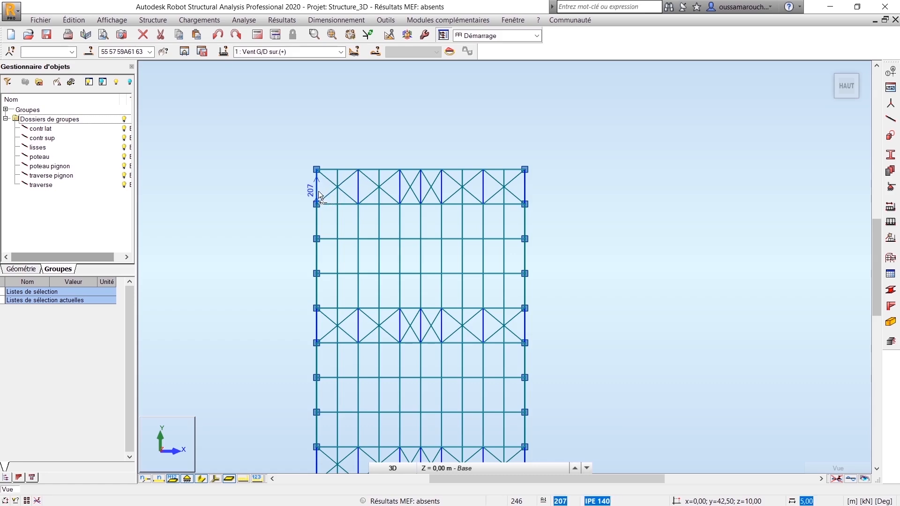
scroll(466, 303, down, 1)
scroll(466, 303, down, 1)
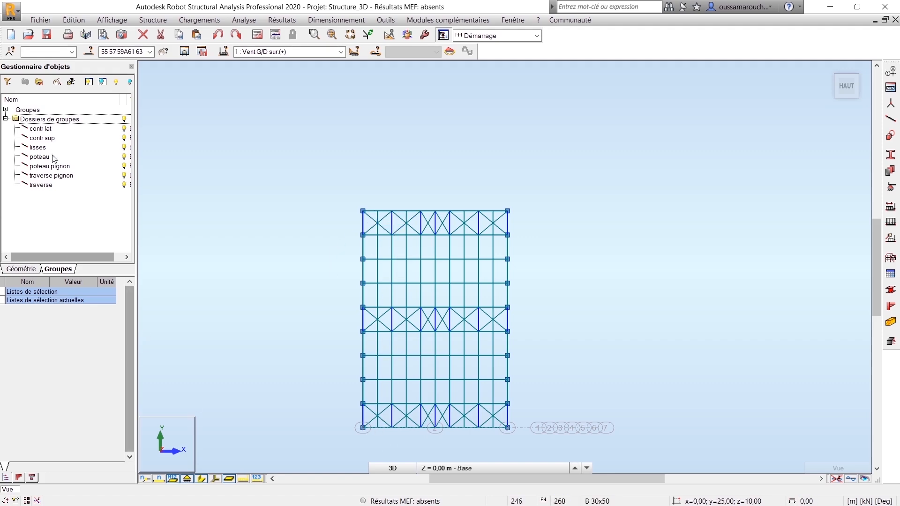
- Create a bar group named "panne contr" from the selected braced-bay purlins
click(41, 83)
click(49, 195)
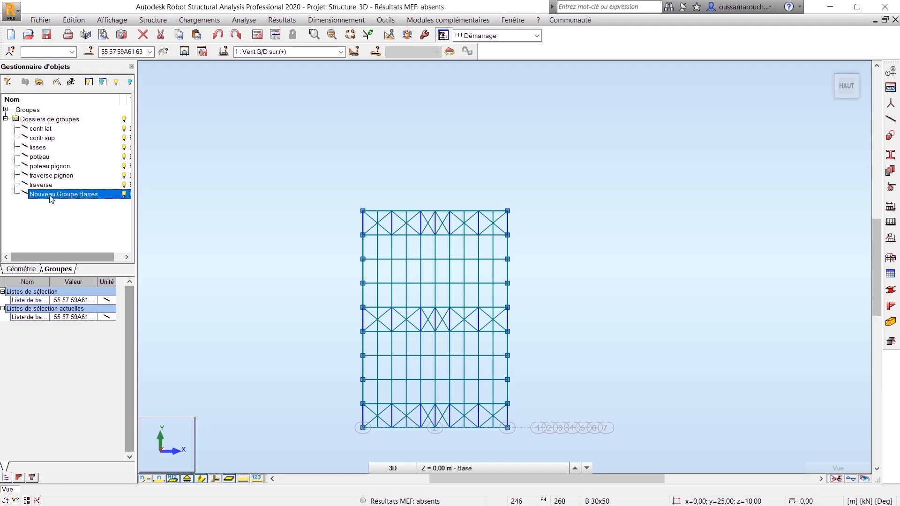
click(53, 196)
text(p)
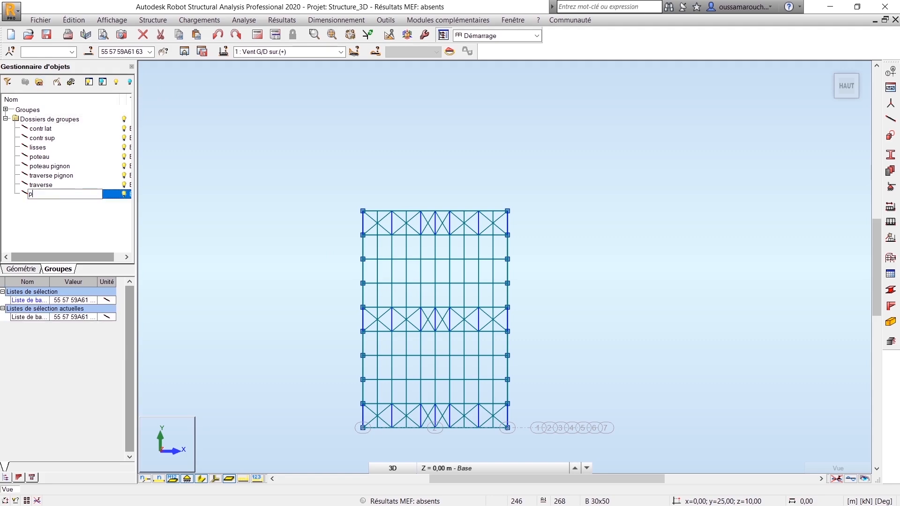
text(anne contr)
key(Return)
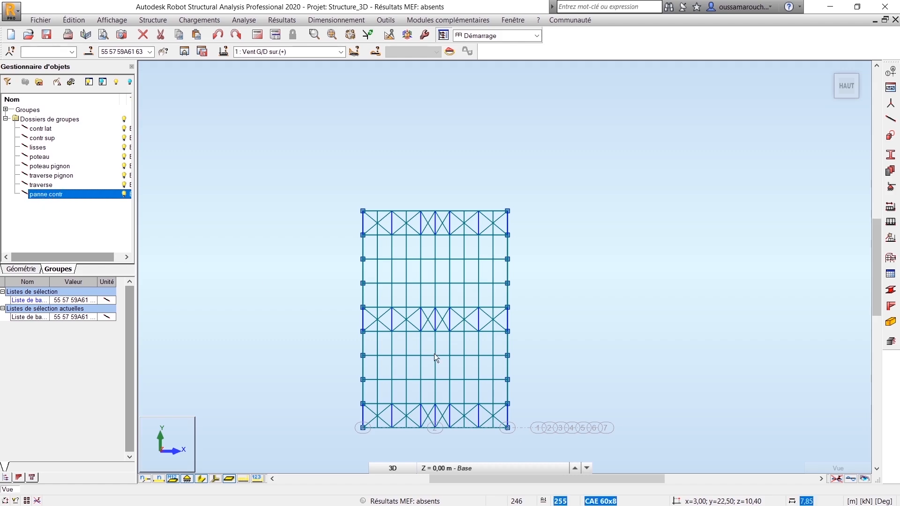
- Start a new selection with purlins 56, 58, 62 and 64 in the front braced bay plus the edge purlins up to the middle braced bay
click(581, 389)
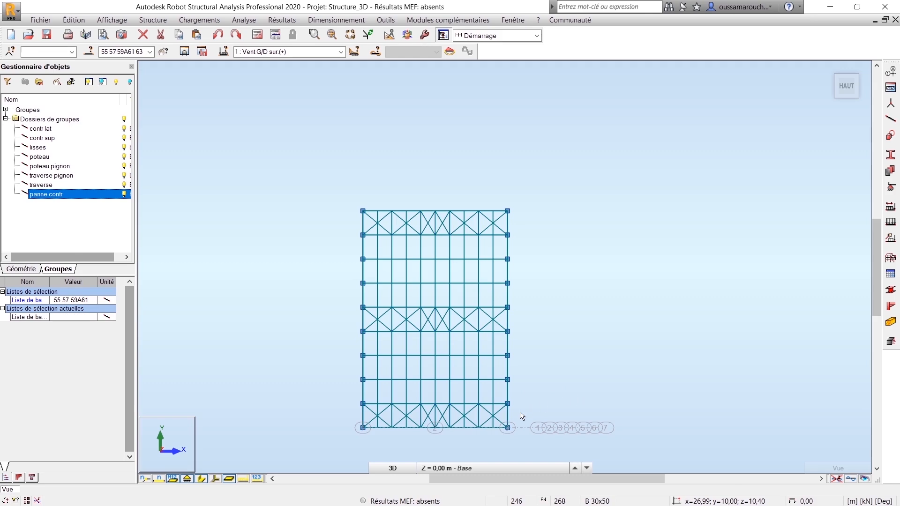
click(491, 421)
ctrl+click(463, 422)
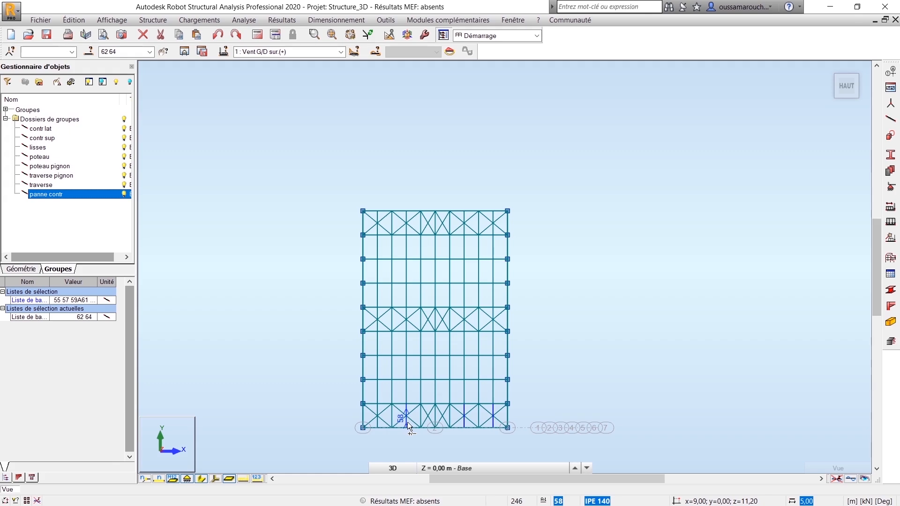
ctrl+click(375, 423)
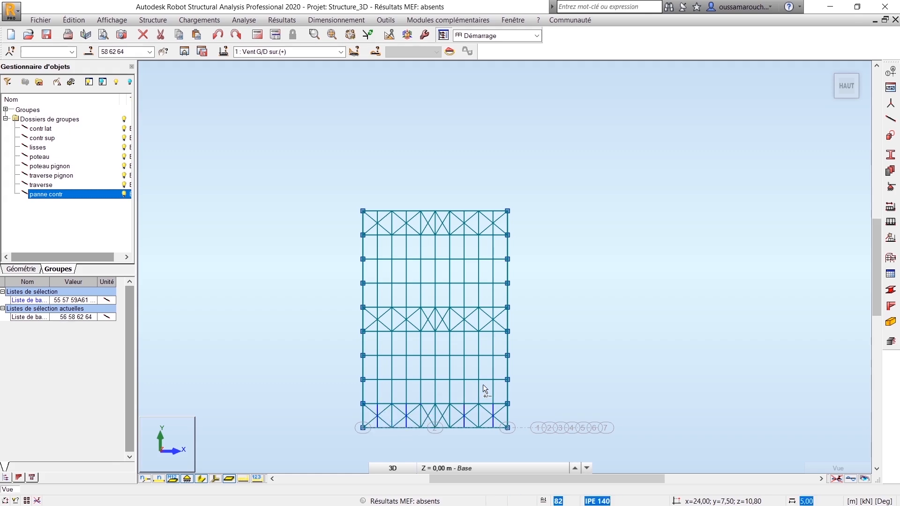
ctrl+click(508, 392)
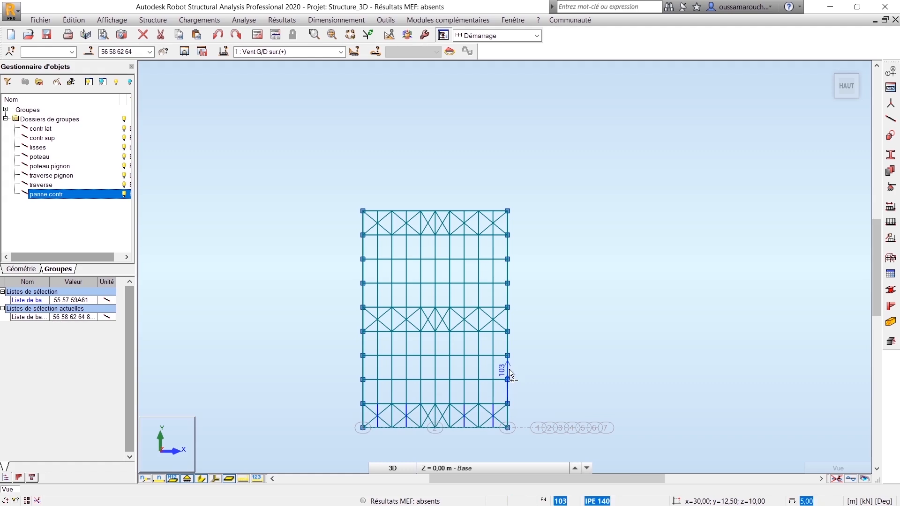
ctrl+click(508, 346)
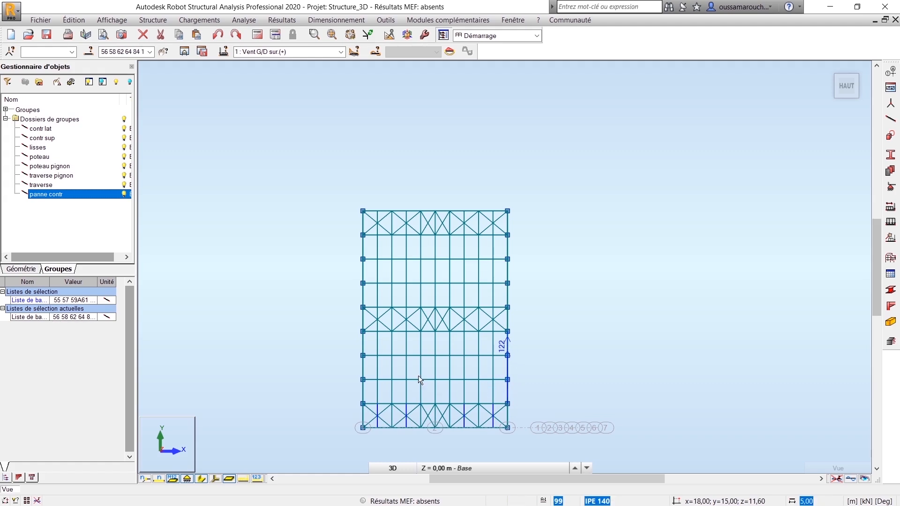
ctrl+click(362, 384)
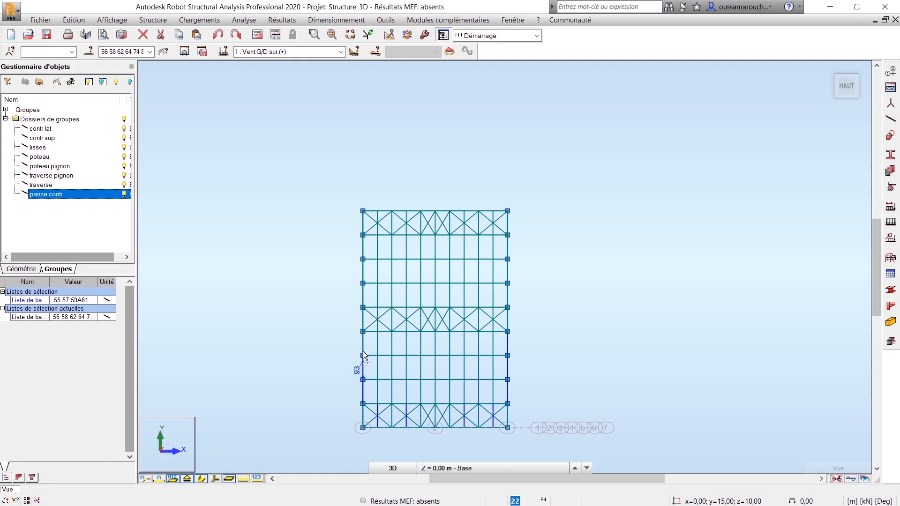
ctrl+click(364, 346)
- Add the four intermediate purlins of the middle braced bay and the edge purlins between the middle and rear braced bays to the selection
middle_drag(430, 404, 420, 424)
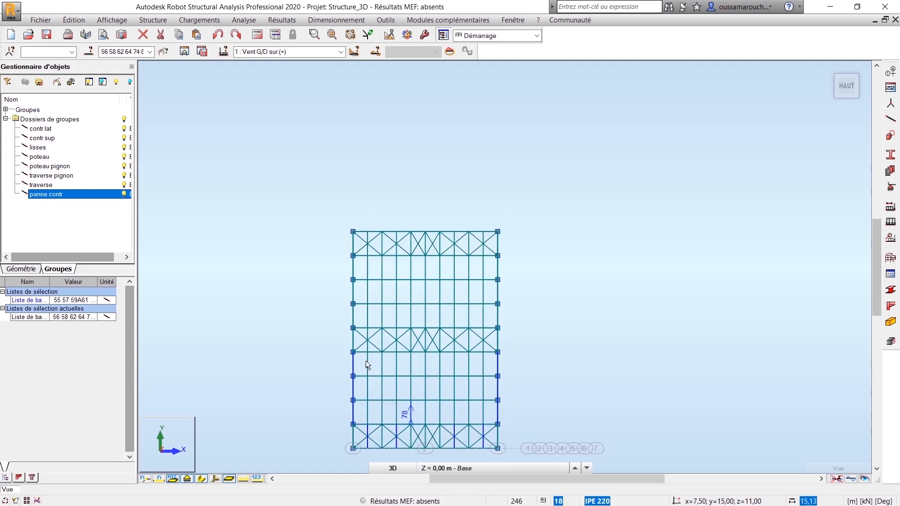
scroll(370, 370, up, 1)
ctrl+click(365, 342)
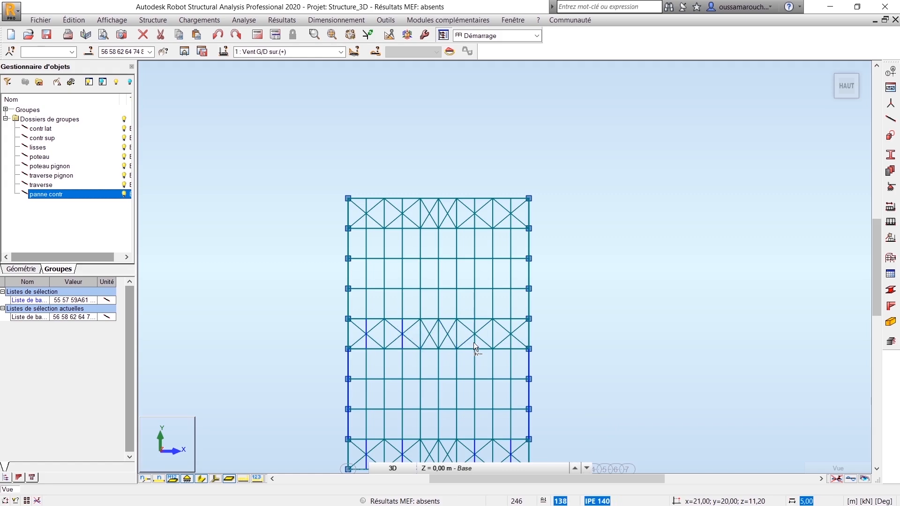
ctrl+click(511, 341)
ctrl+click(527, 304)
ctrl+click(527, 271)
ctrl+click(528, 247)
ctrl+click(348, 306)
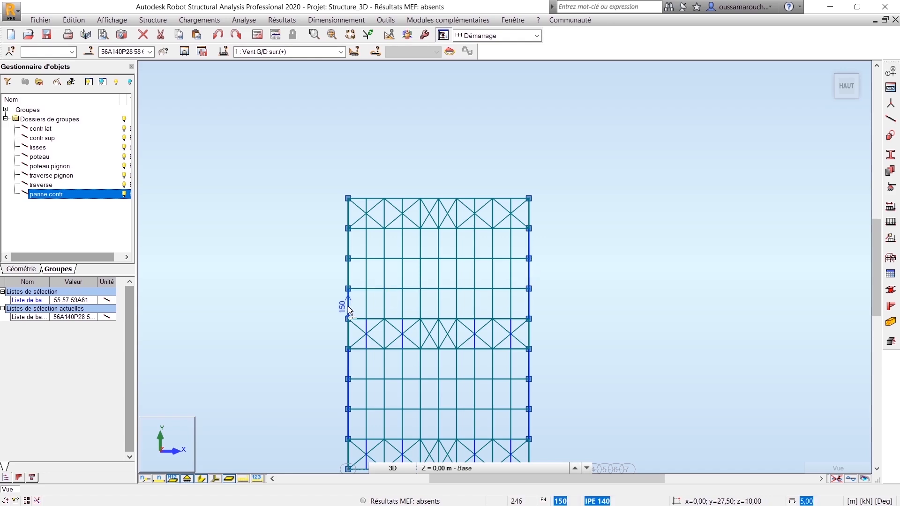
ctrl+click(346, 245)
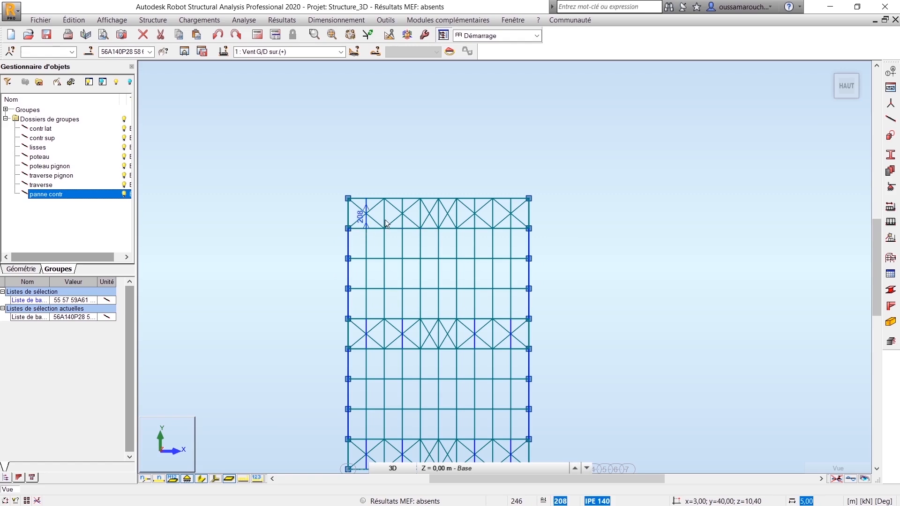
- Add the remaining intermediate purlins of the rear braced bay to the selection
ctrl+click(403, 223)
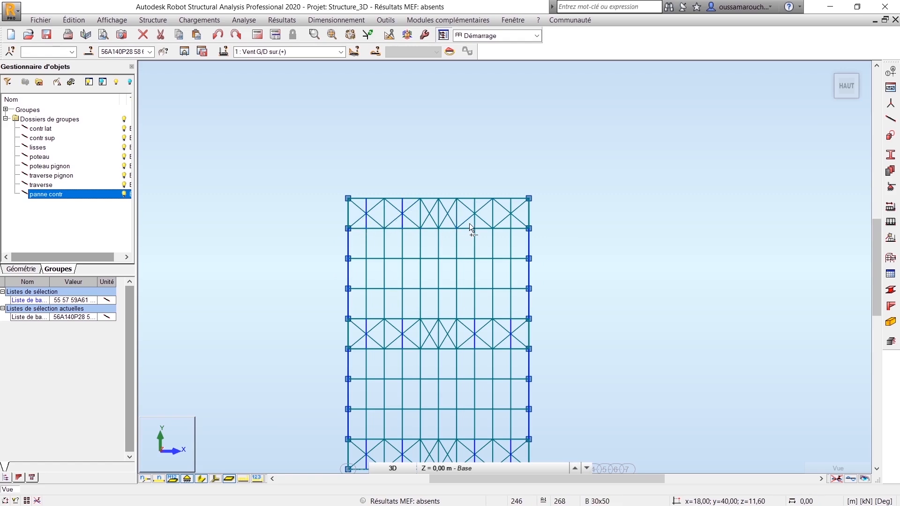
ctrl+click(474, 223)
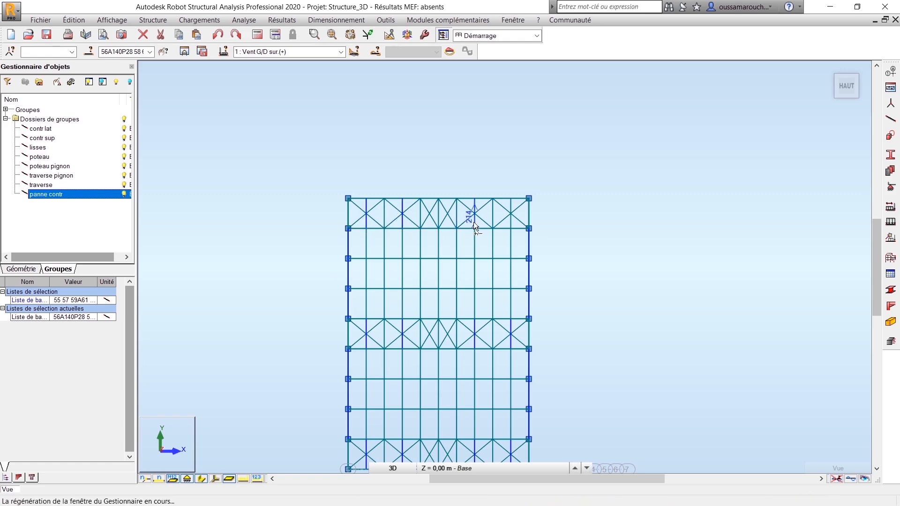
ctrl+click(509, 224)
- Add all interior purlins of the six unbraced bays to the selection, bay by bay, without the rafters
scroll(491, 391, down, 1)
middle_drag(501, 390, 486, 330)
scroll(474, 385, up, 1)
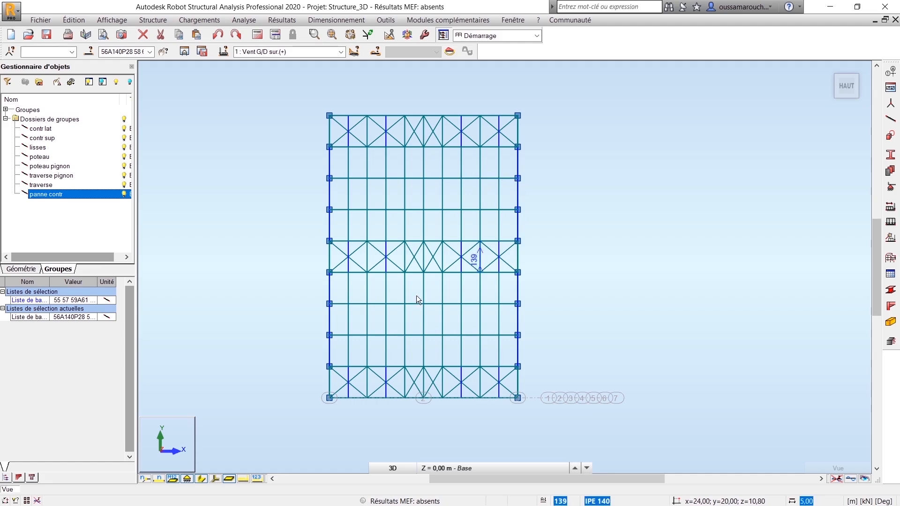
drag(510, 348, 340, 358)
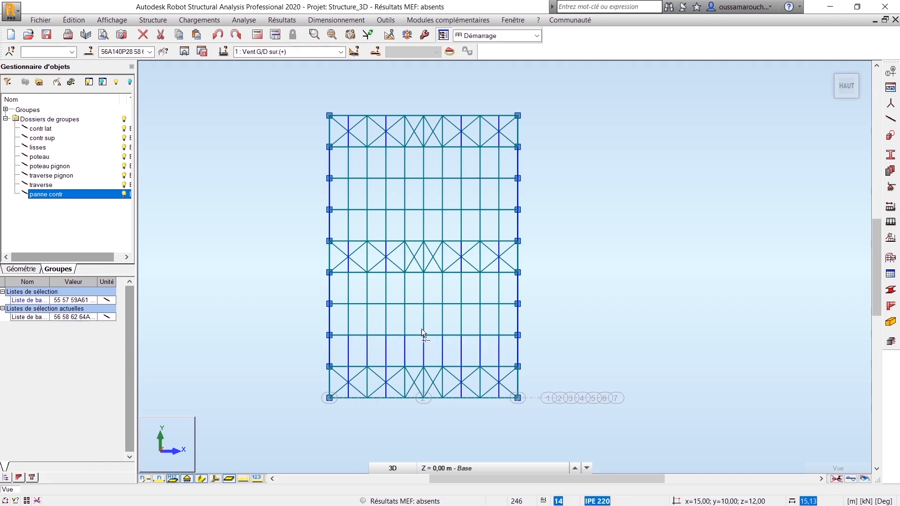
drag(510, 315, 336, 328)
ctrl+drag(509, 287, 345, 295)
ctrl+drag(507, 223, 341, 233)
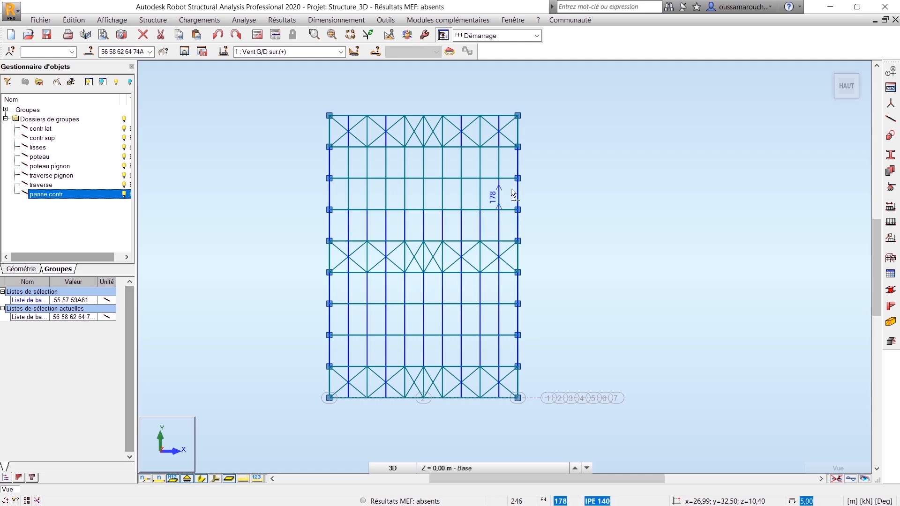
ctrl+drag(512, 189, 346, 199)
ctrl+drag(511, 158, 346, 177)
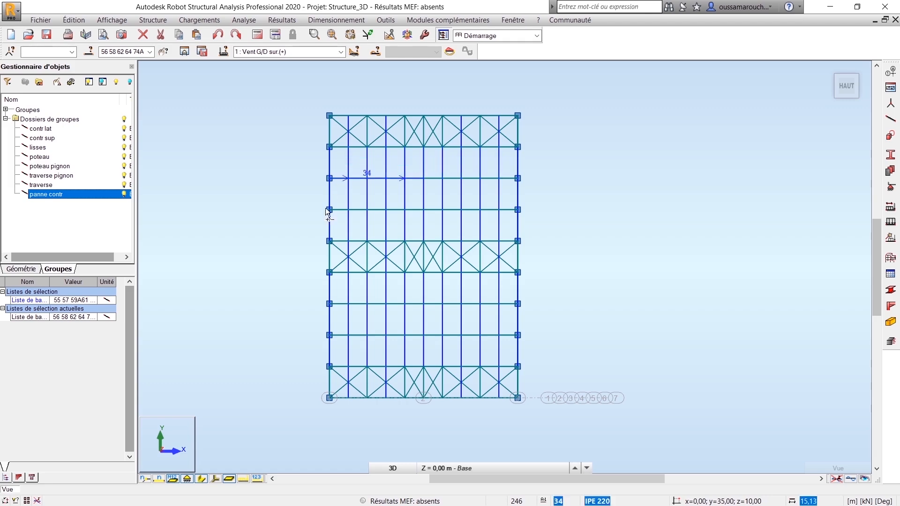
- Create a bar group named "panne" from the selected ordinary purlins
click(39, 85)
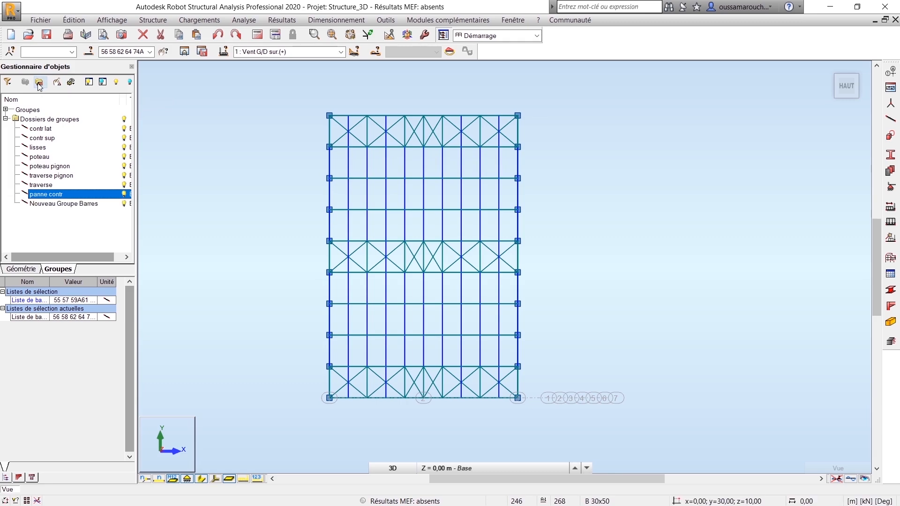
click(72, 204)
click(73, 204)
text(panne)
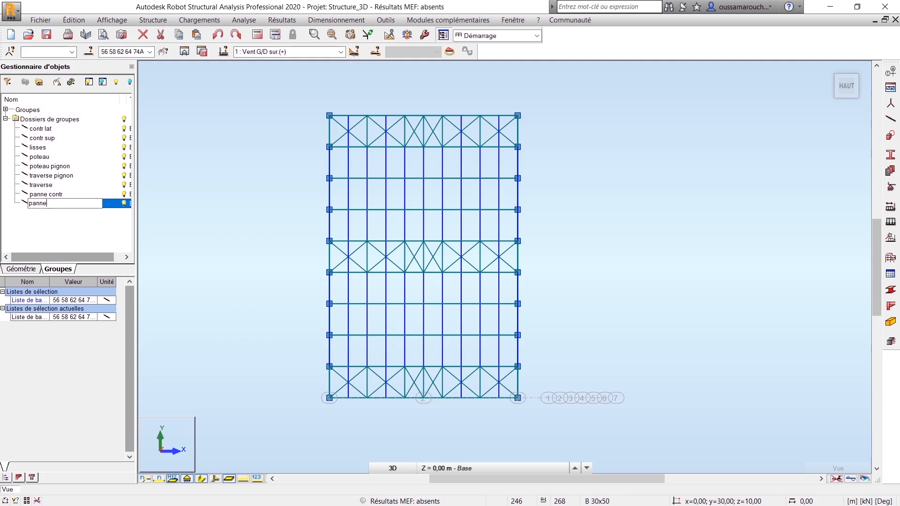
key(Return)
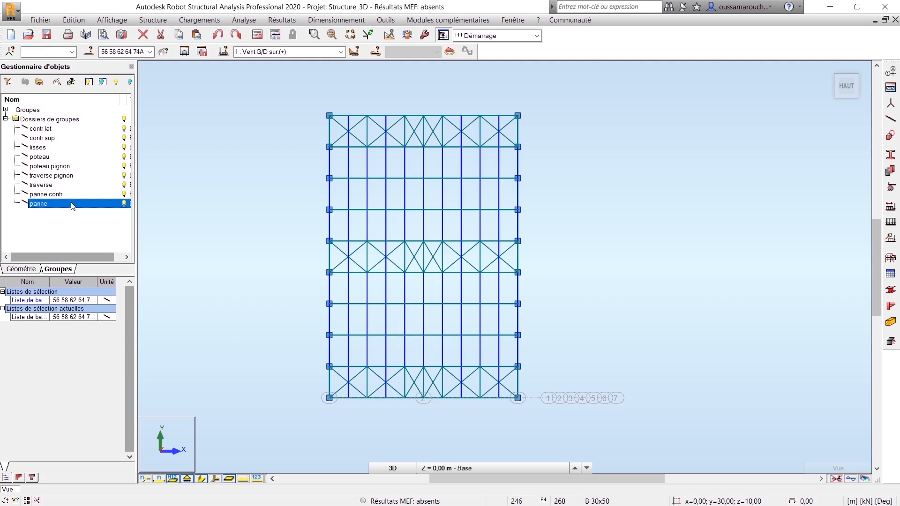
- Check the bars of the "panne" and "lisses" groups by selecting each in turn, the latter in a 3D view
click(207, 202)
click(150, 51)
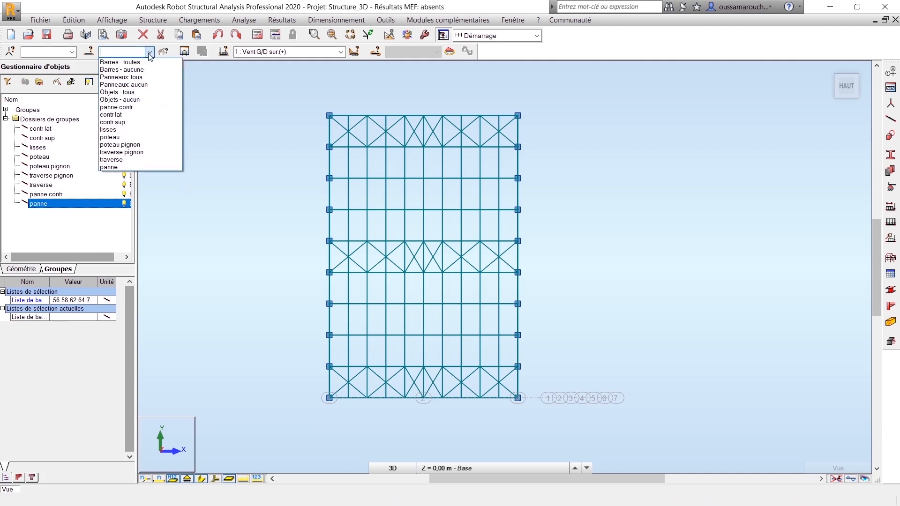
click(112, 166)
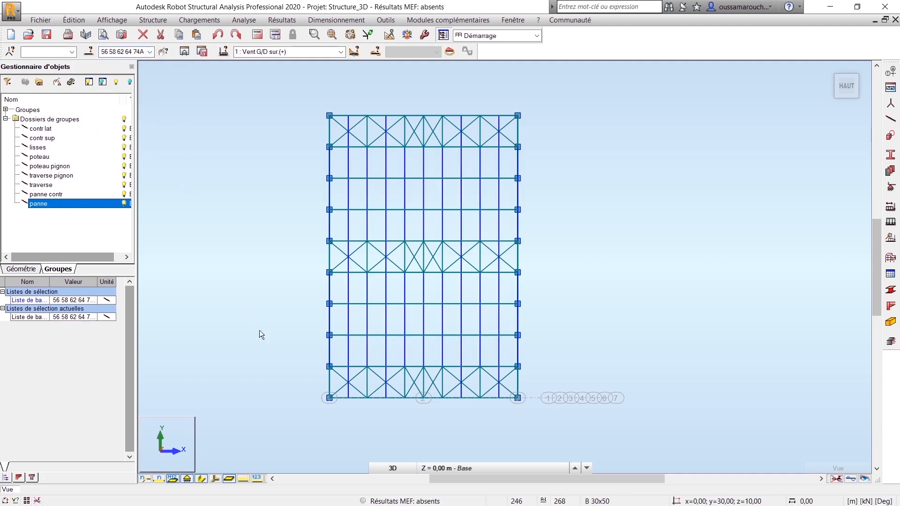
click(150, 51)
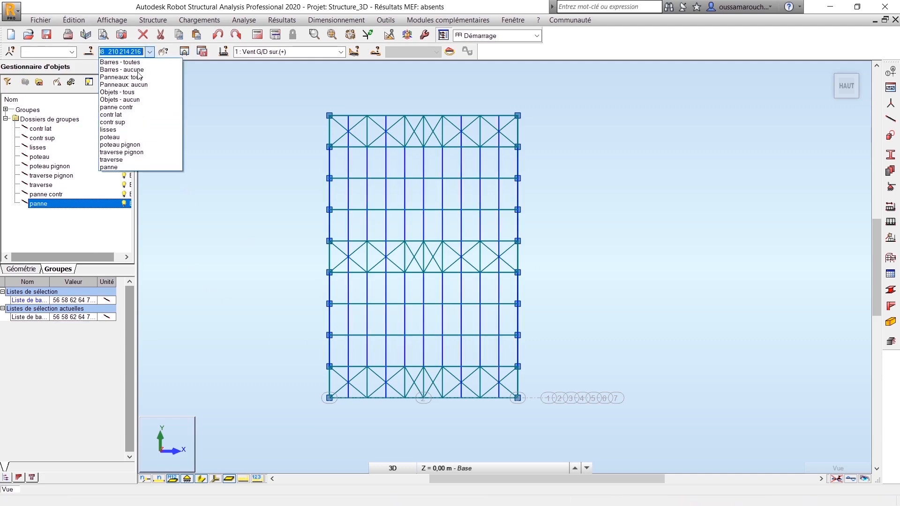
click(126, 131)
drag(854, 92, 845, 66)
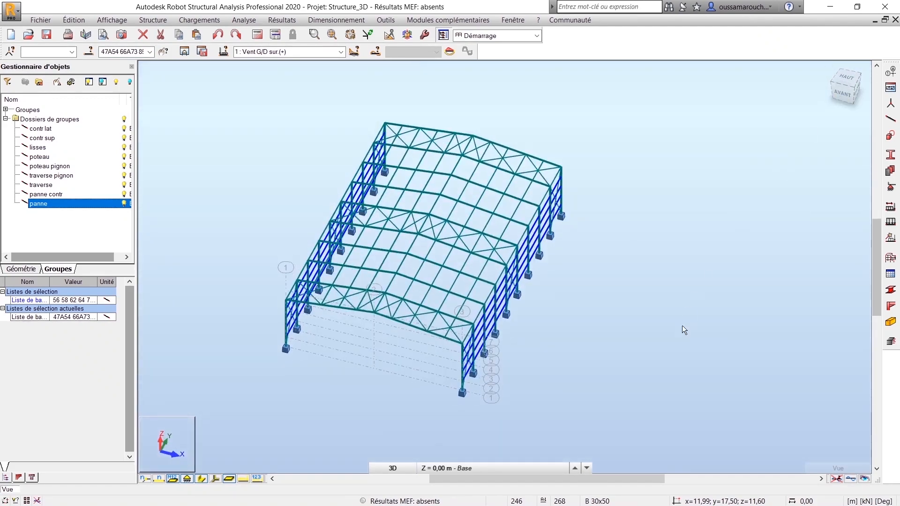
- Clear the selection, examine the purlin force diagram image008.png in the browser and return to Robot Structural Analysis
click(633, 381)
middle_drag(531, 374, 531, 324)
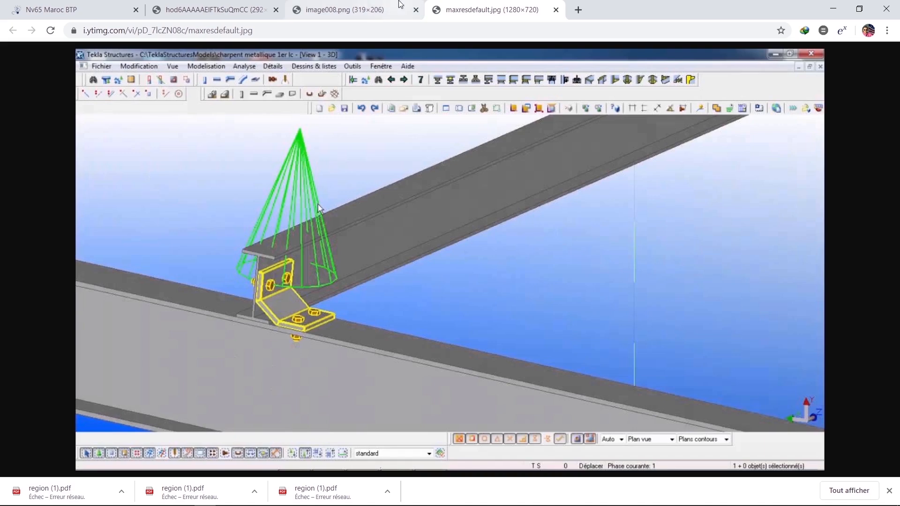
click(375, 9)
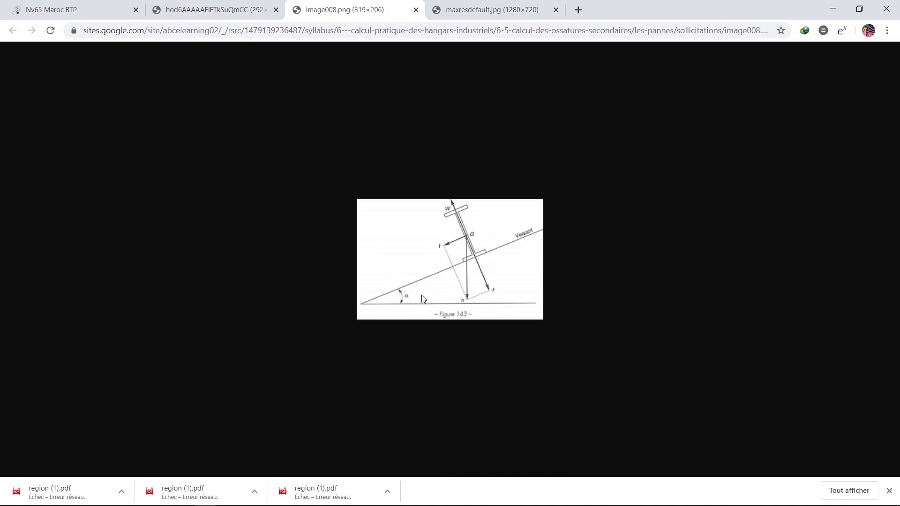
key(alt+Tab)
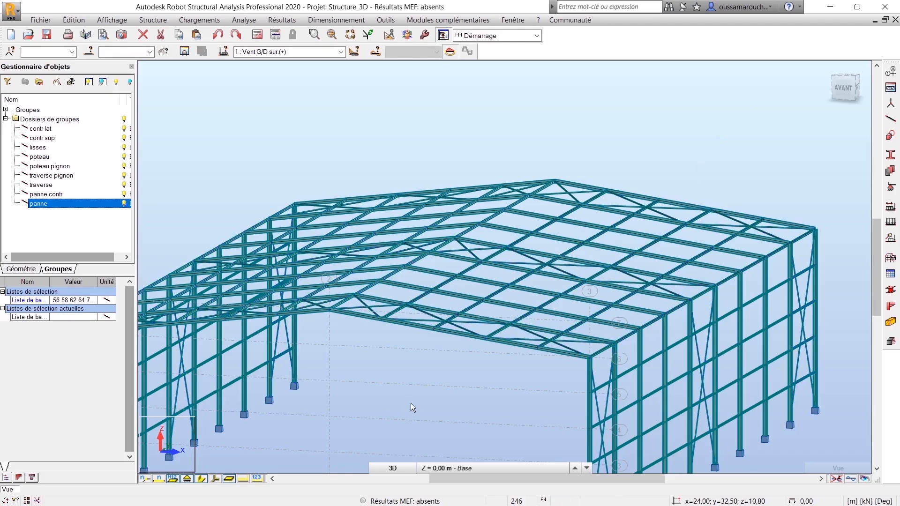
- Select the bars of the "panne contr" group and copy their bar list
click(853, 94)
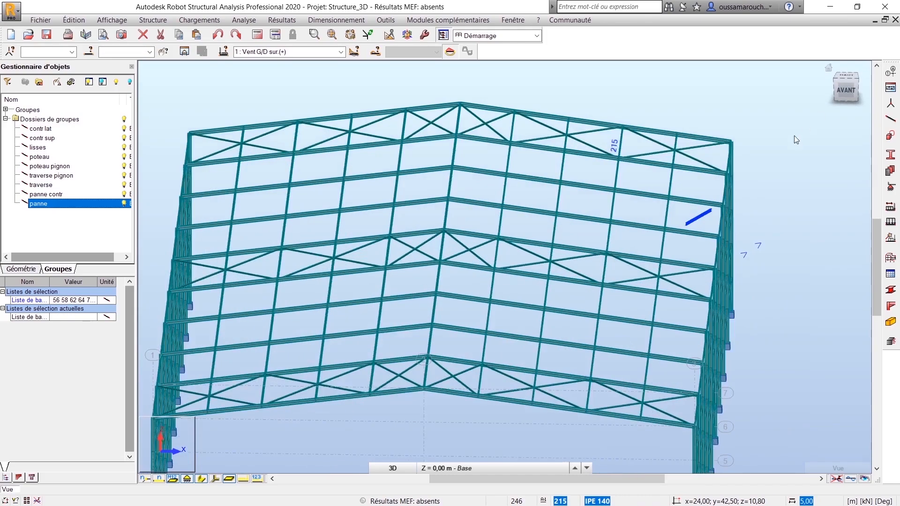
scroll(747, 228, down, 2)
middle_drag(747, 228, 707, 185)
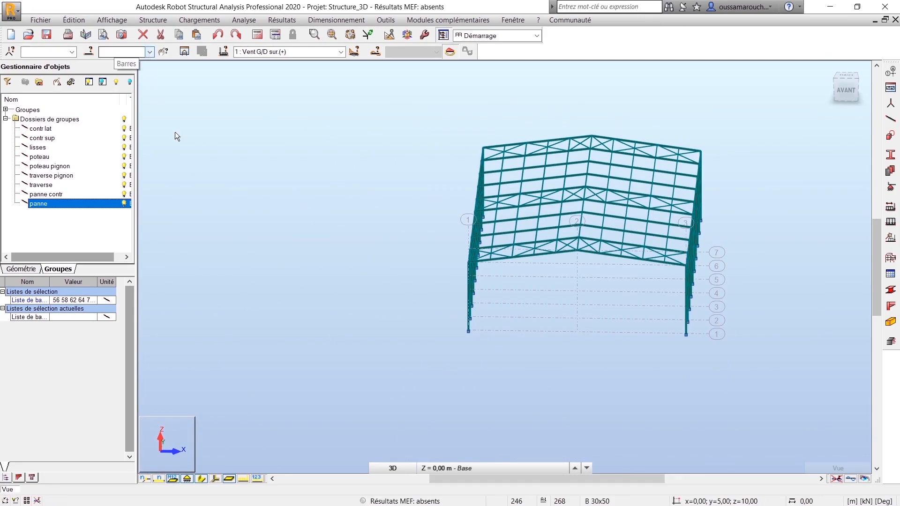
click(150, 52)
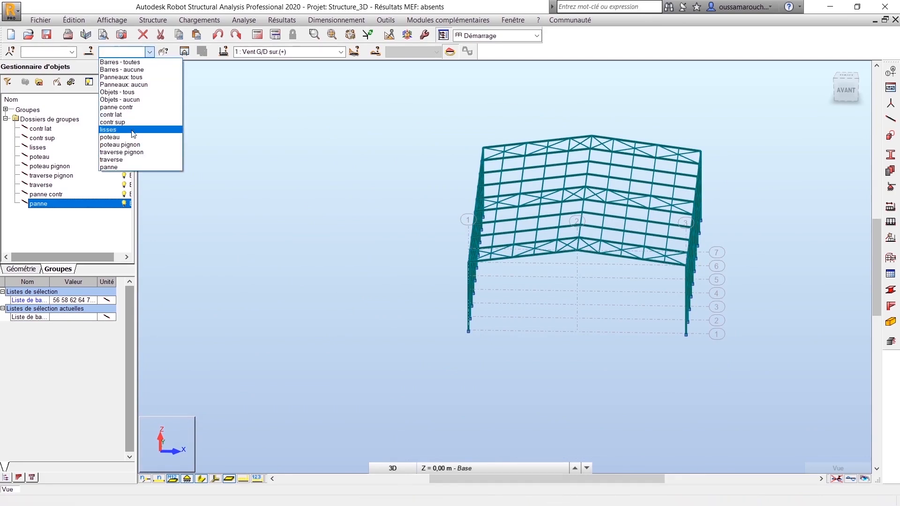
click(139, 107)
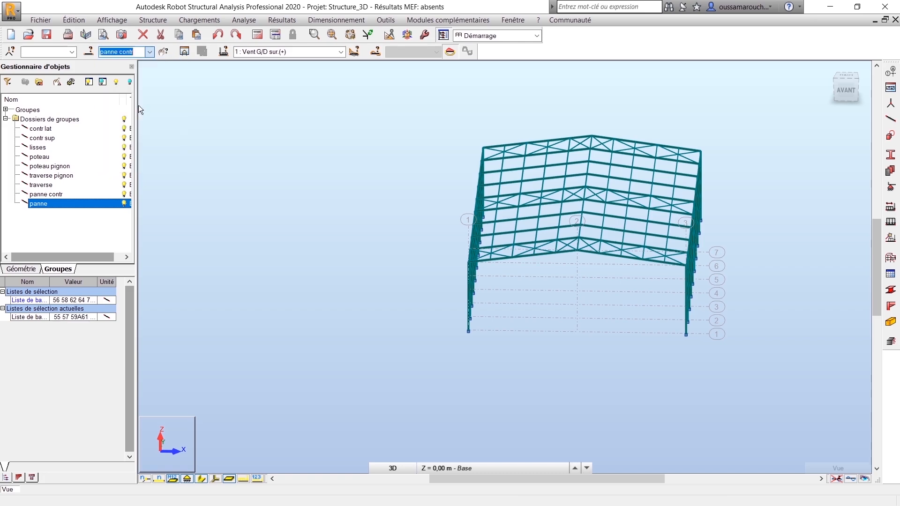
click(125, 54)
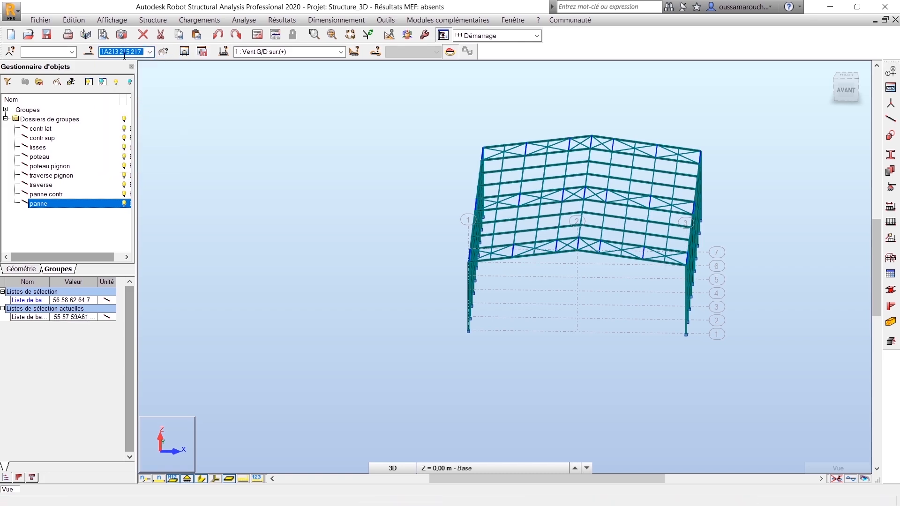
- Select the "panne" group and append the copied "panne contr" bar list to the selection
click(150, 53)
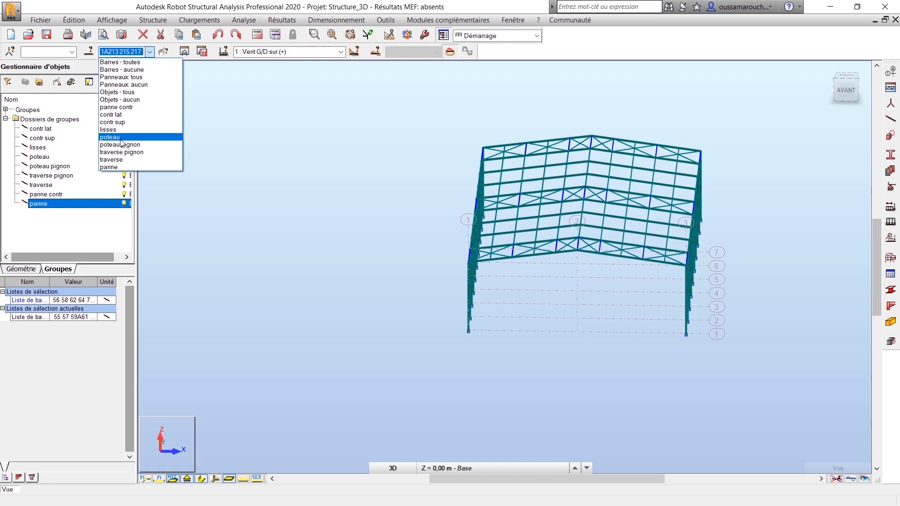
click(123, 167)
click(128, 53)
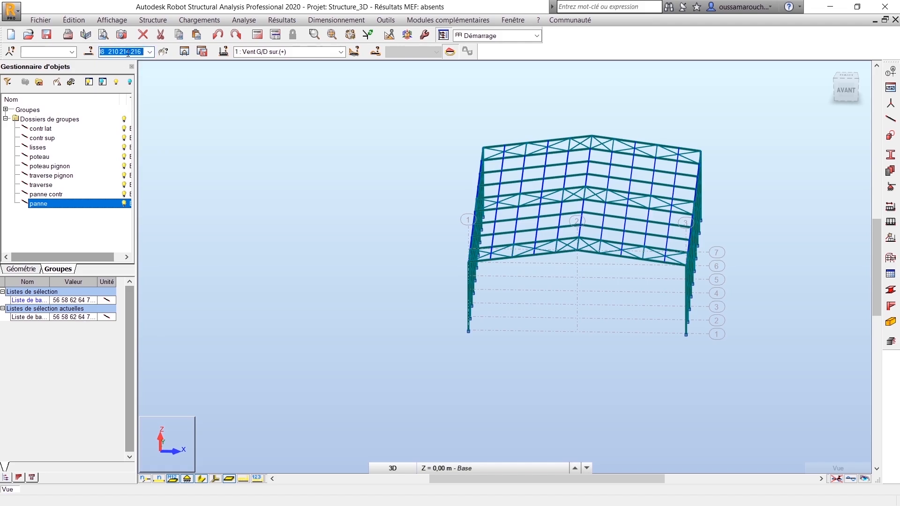
key(Right)
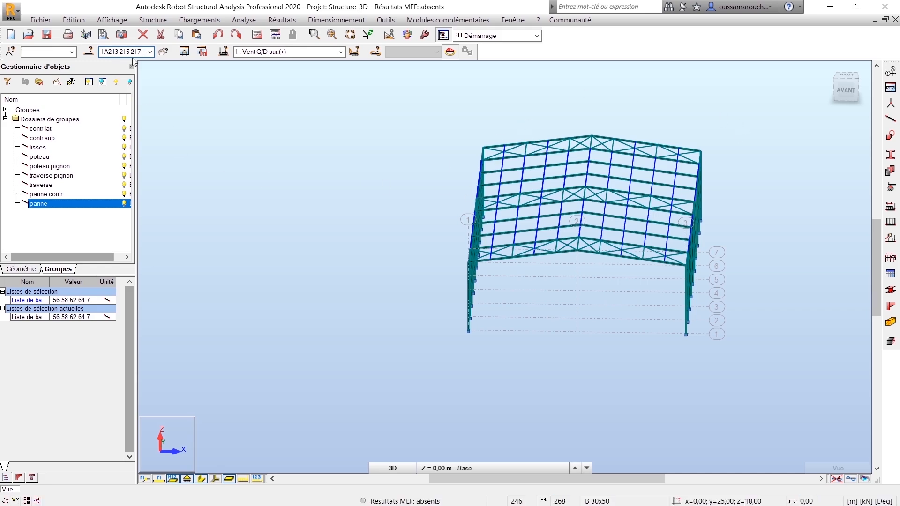
key(Return)
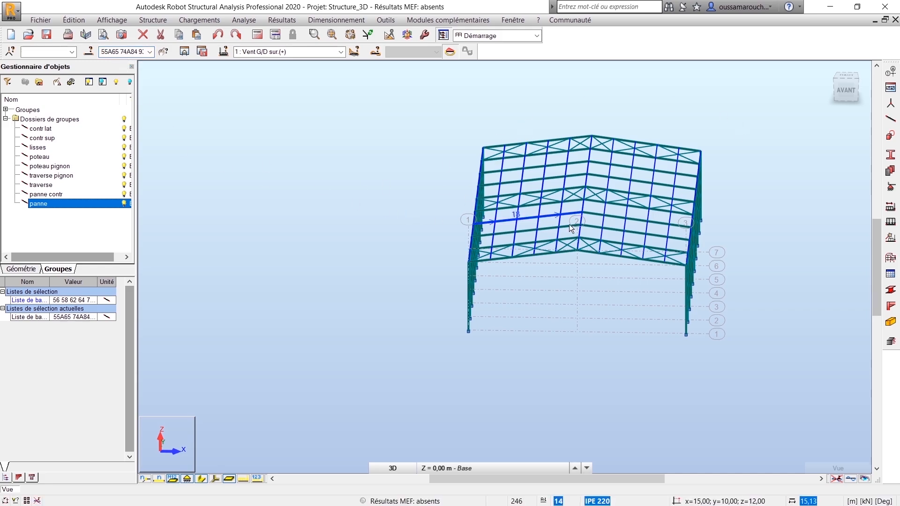
- Open the bar offset definitions (Excentrements) for the selected purlins
scroll(556, 313, up, 5)
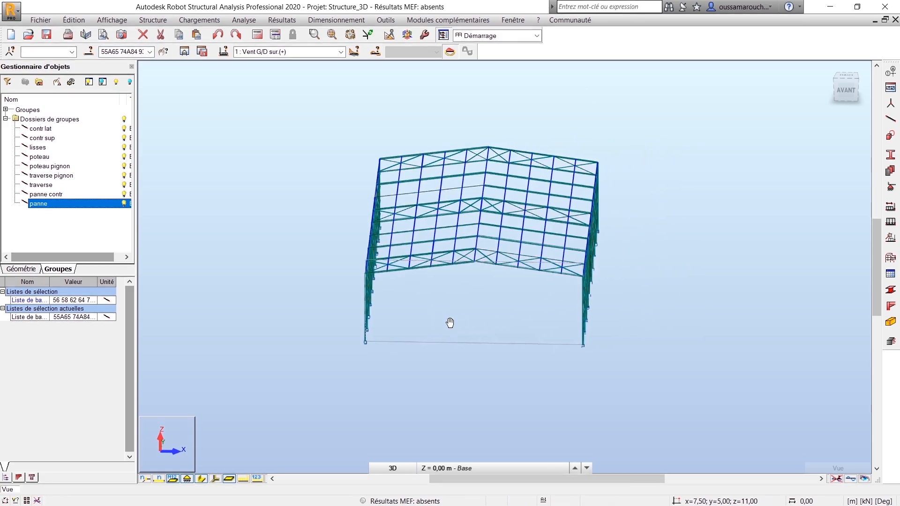
scroll(515, 293, up, 1)
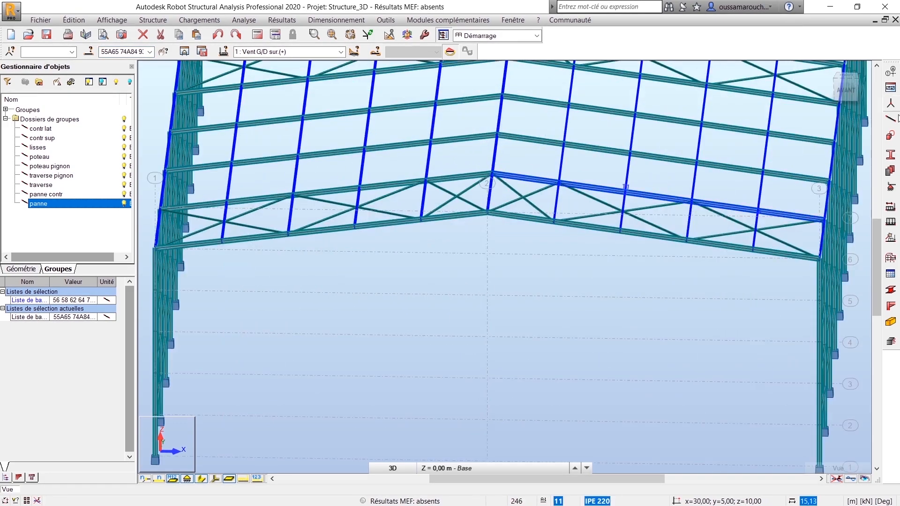
click(846, 92)
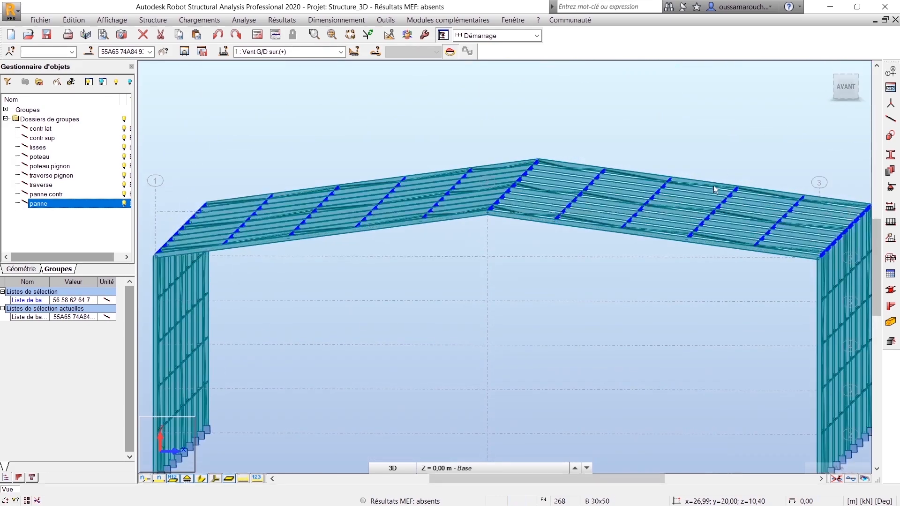
scroll(694, 211, up, 5)
middle_drag(431, 309, 513, 356)
click(154, 20)
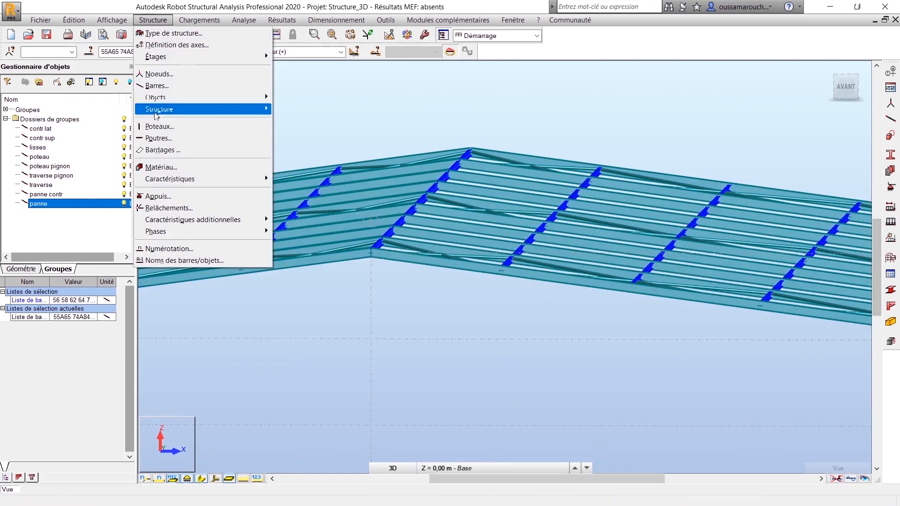
mouse_move(222, 224)
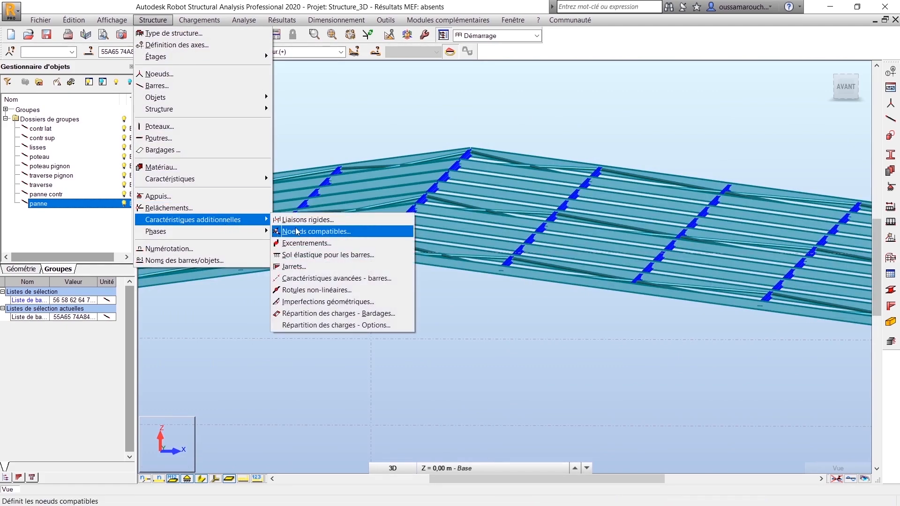
click(315, 244)
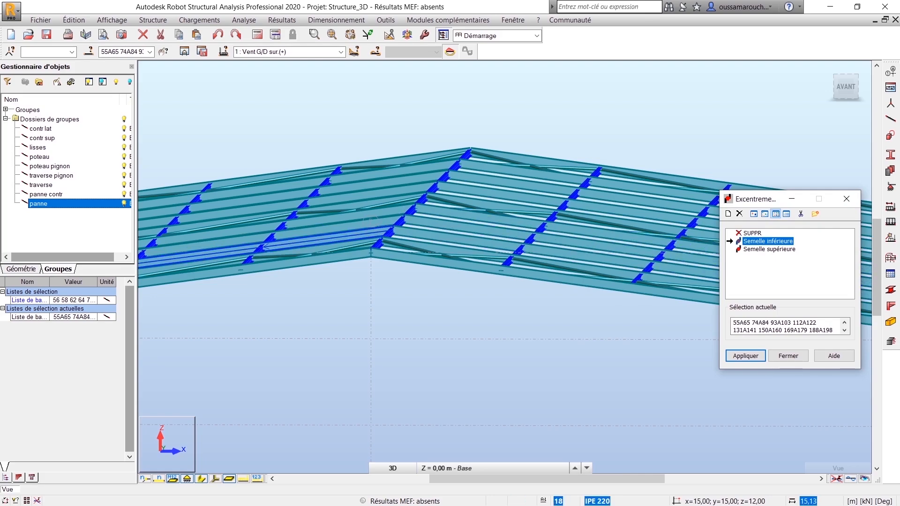
click(727, 214)
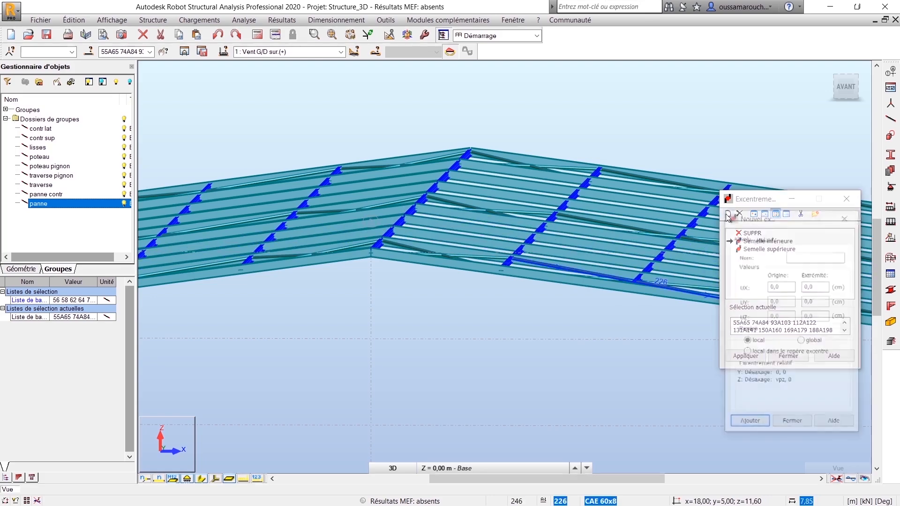
click(765, 239)
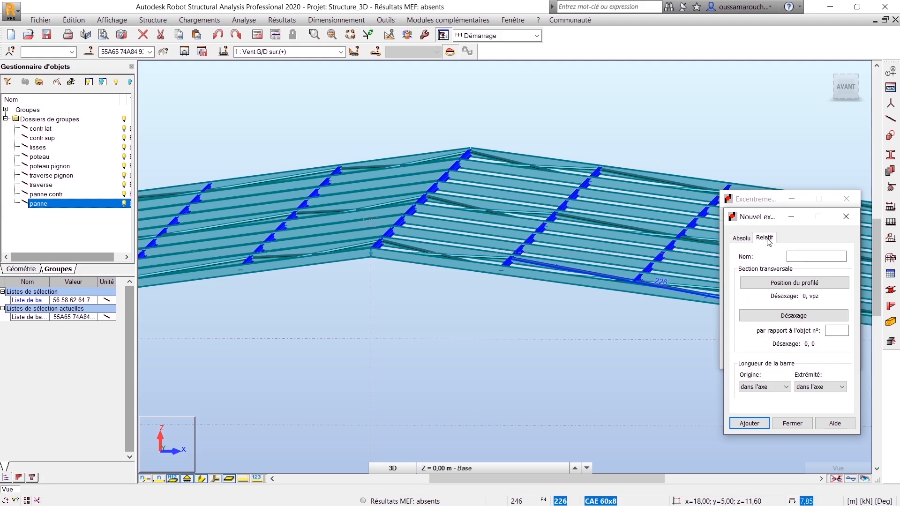
click(788, 284)
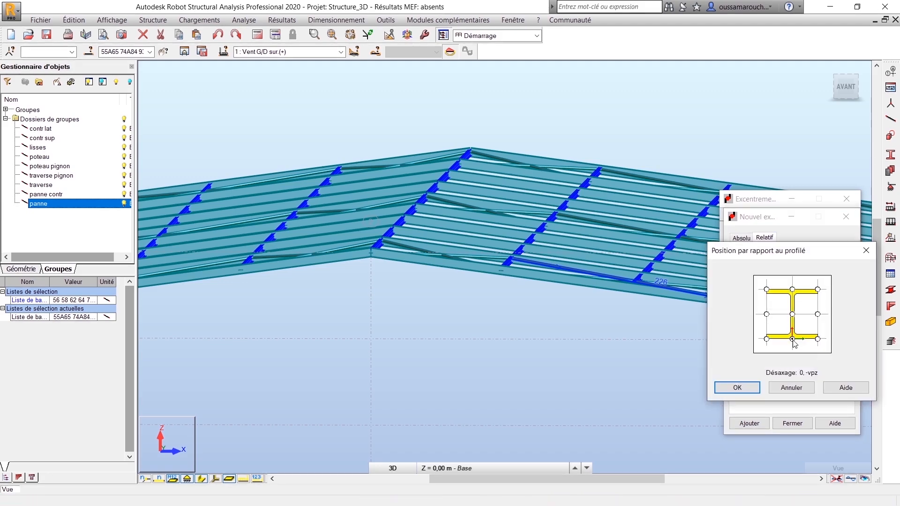
click(738, 388)
click(802, 316)
click(793, 290)
click(750, 388)
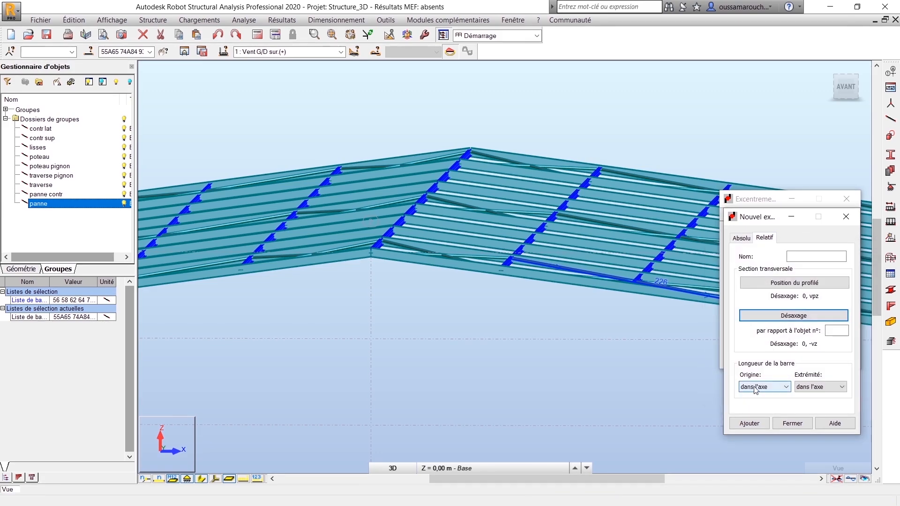
click(837, 330)
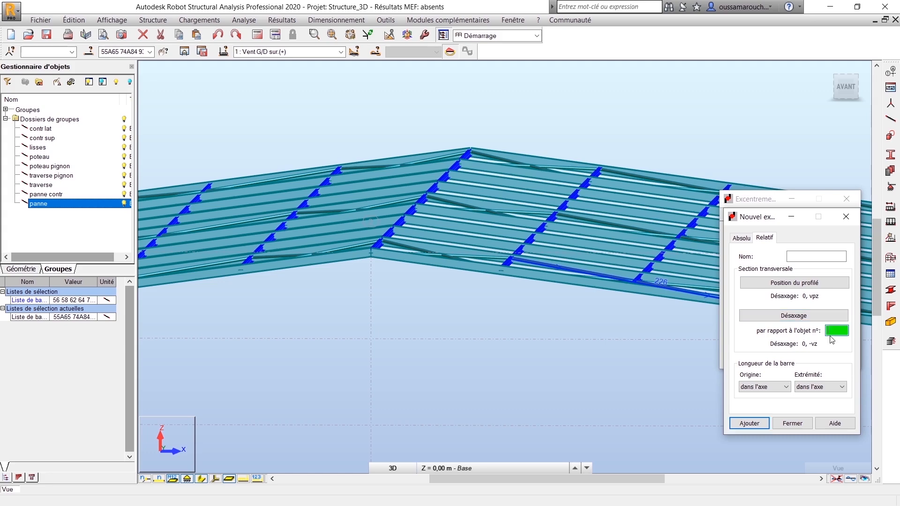
click(294, 264)
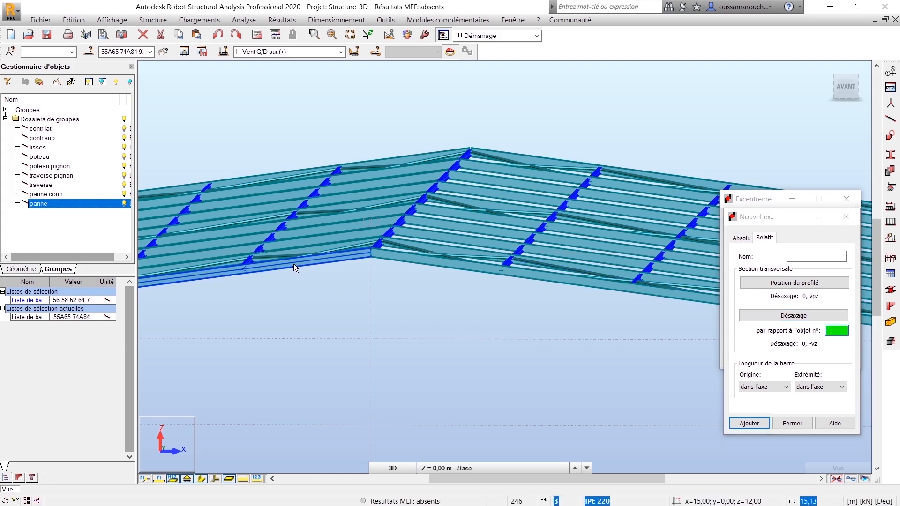
click(748, 424)
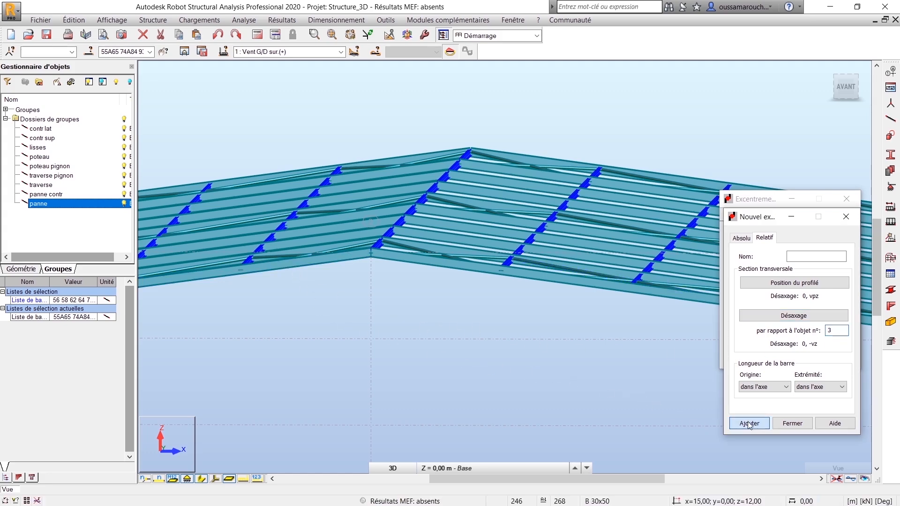
click(788, 424)
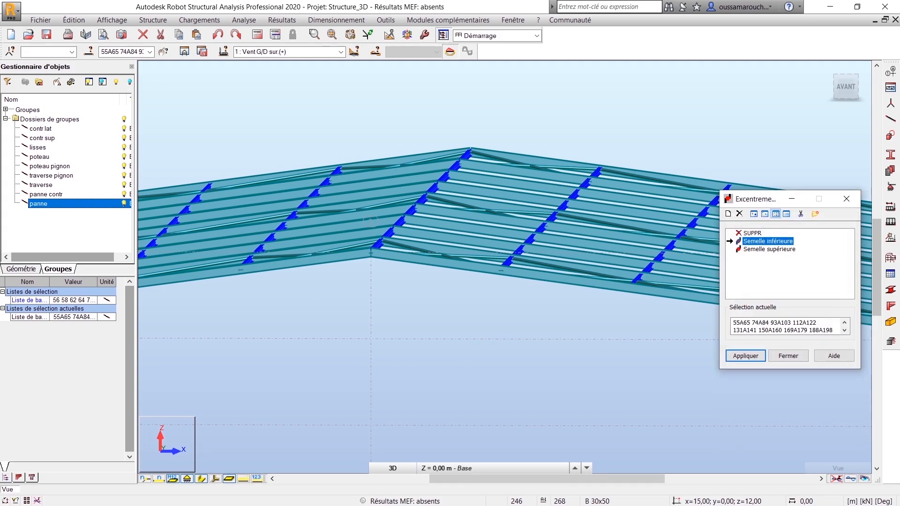
- Define a new relative offset with the profile positioned at its bottom flange centre and the axis at the top centre of rafter bar 3
click(728, 214)
click(764, 238)
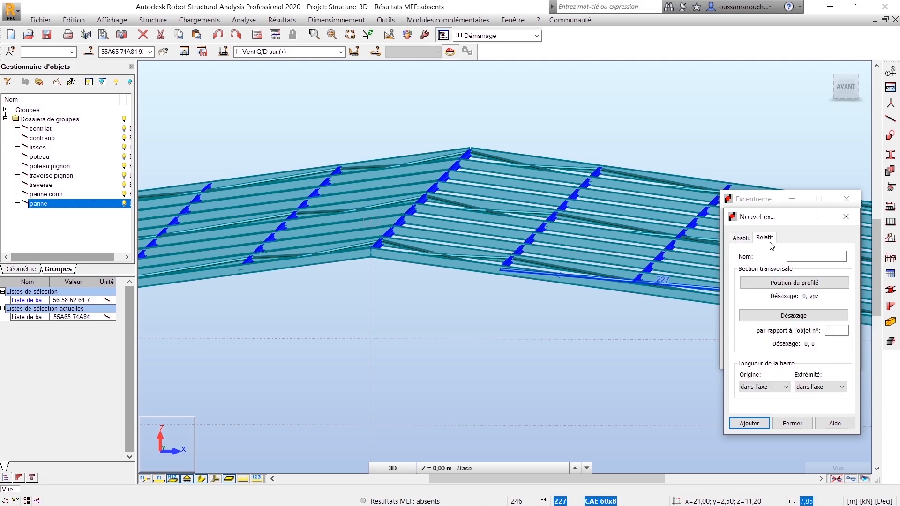
click(797, 283)
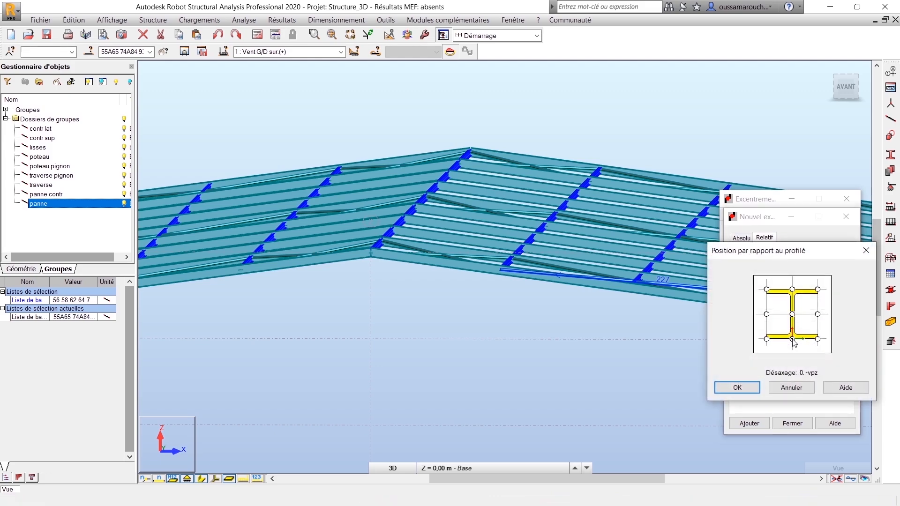
click(753, 387)
click(795, 317)
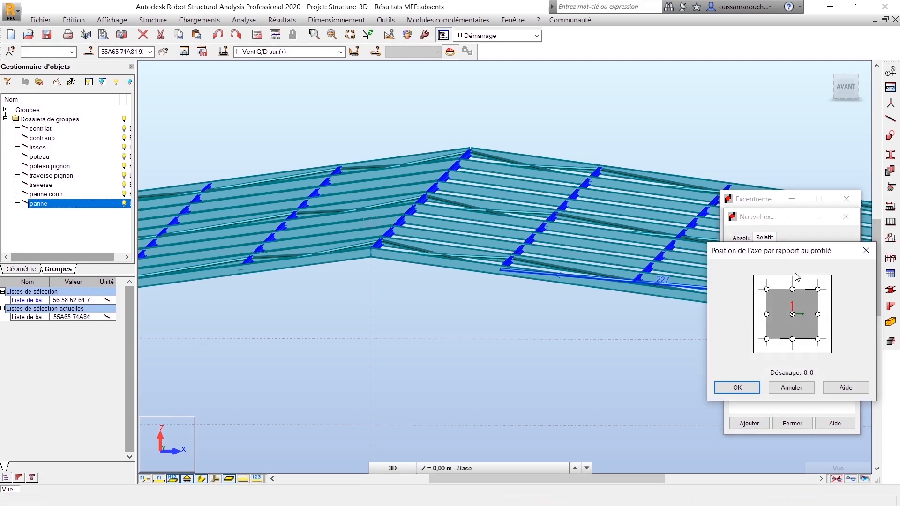
click(793, 291)
click(741, 387)
click(829, 332)
click(264, 265)
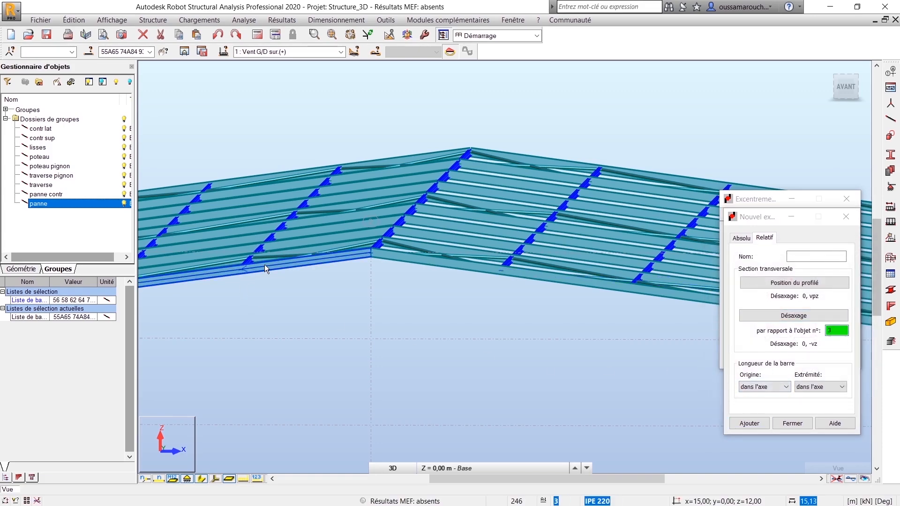
- Name the offset "panne", add it to the list and apply it to the selected purlins
click(751, 424)
click(754, 428)
drag(768, 221, 643, 182)
click(670, 215)
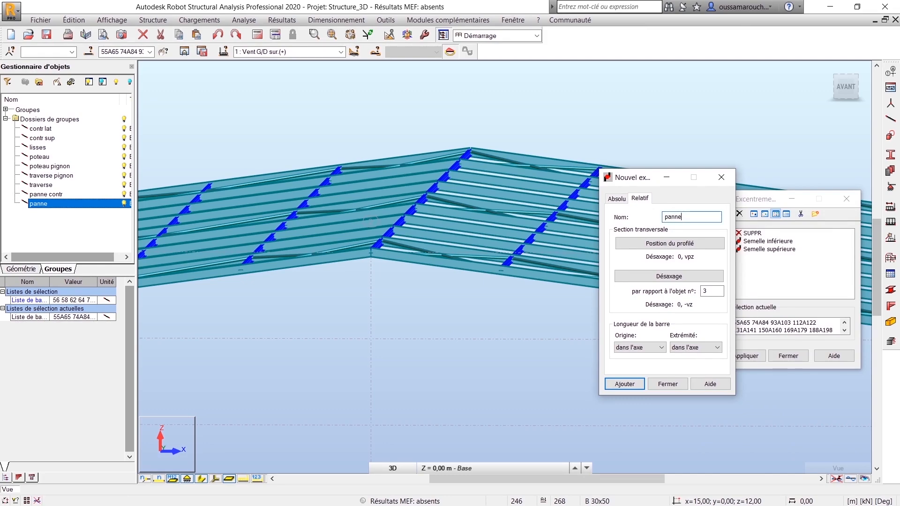
click(622, 386)
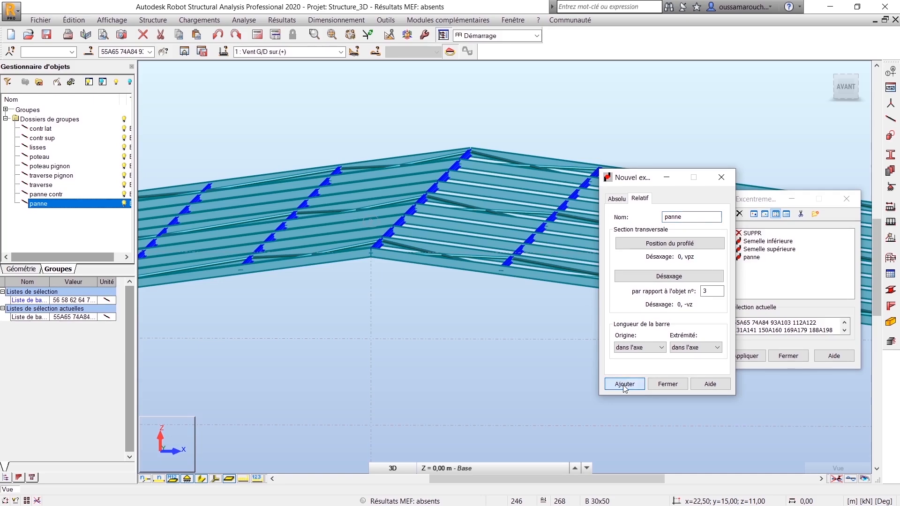
click(722, 177)
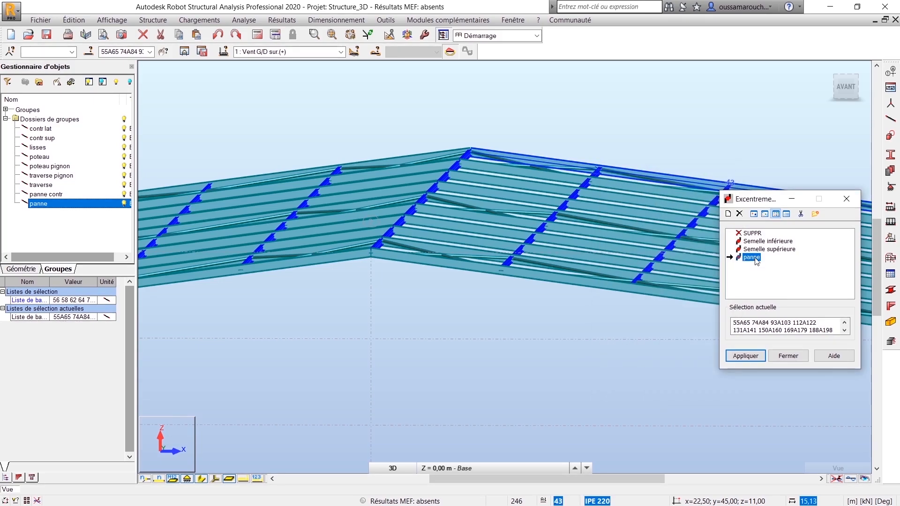
click(748, 355)
click(750, 356)
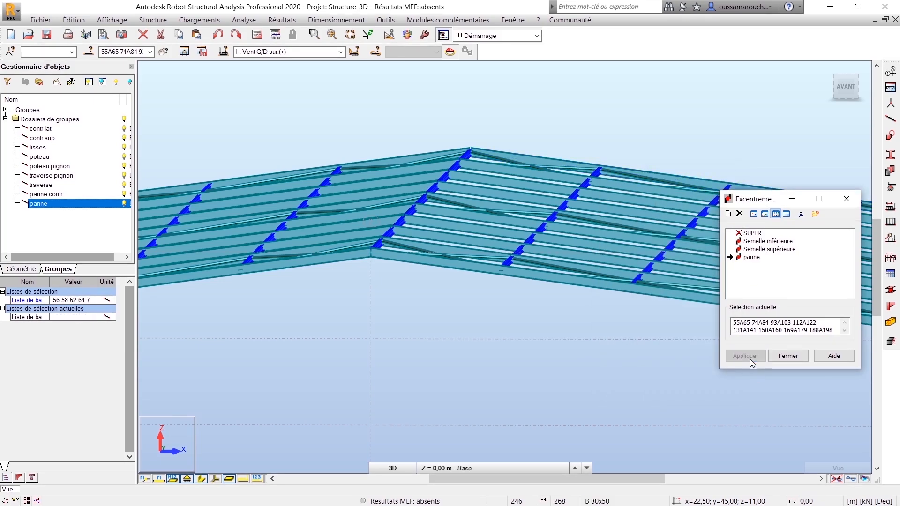
- Examine how the offset purlins sit on the rafters, from the ridge to the eave at axis 1
scroll(416, 270, up, 2)
scroll(469, 300, up, 2)
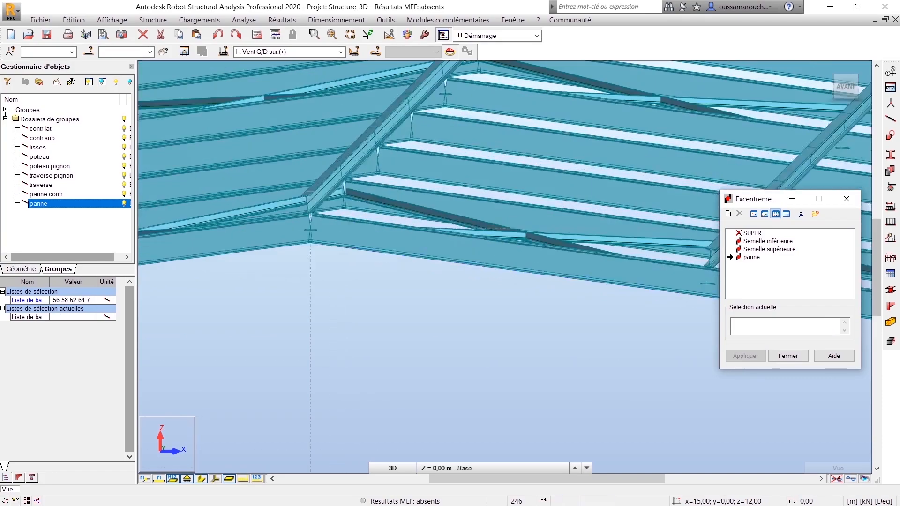
scroll(473, 301, up, 2)
middle_drag(504, 283, 269, 270)
mouse_move(227, 233)
middle_down()
mouse_move(256, 201)
mouse_move(248, 207)
middle_up()
scroll(247, 207, down, 3)
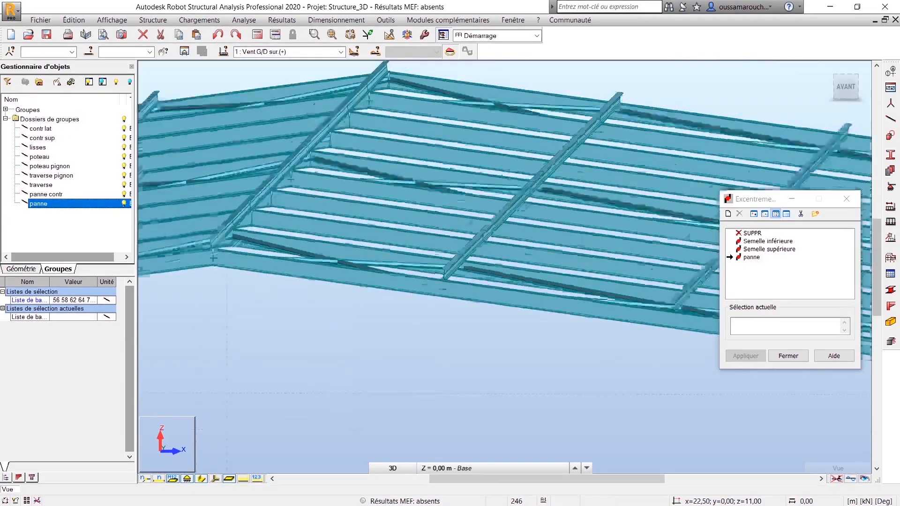
scroll(181, 272, down, 2)
middle_drag(180, 272, 571, 342)
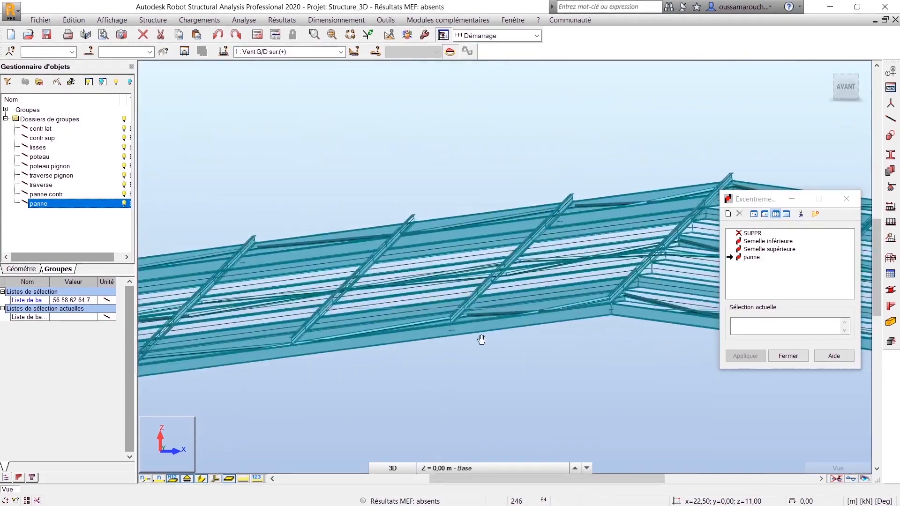
scroll(308, 338, up, 5)
middle_drag(347, 331, 673, 268)
scroll(347, 322, down, 5)
middle_drag(347, 321, 462, 288)
scroll(249, 302, down, 1)
middle_drag(256, 307, 440, 305)
scroll(410, 290, up, 2)
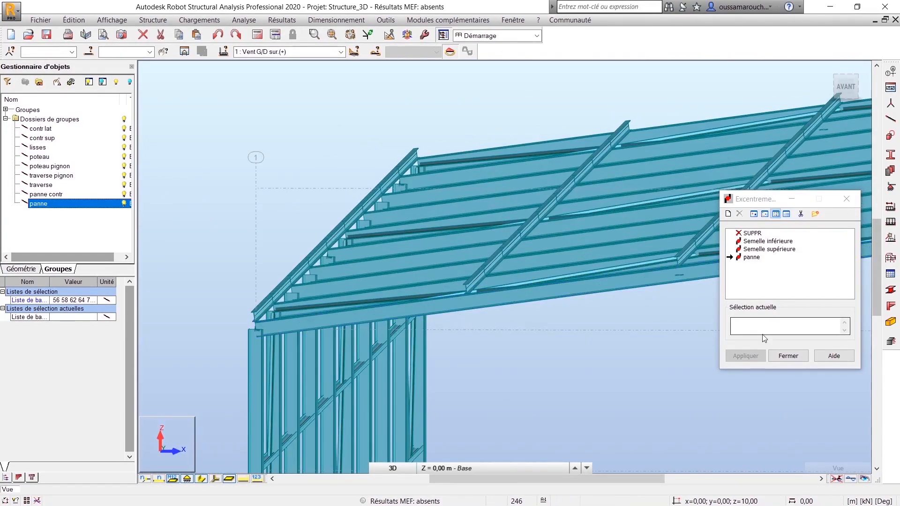
- Close the bar offset definitions and select all bars of the group lisses
click(787, 356)
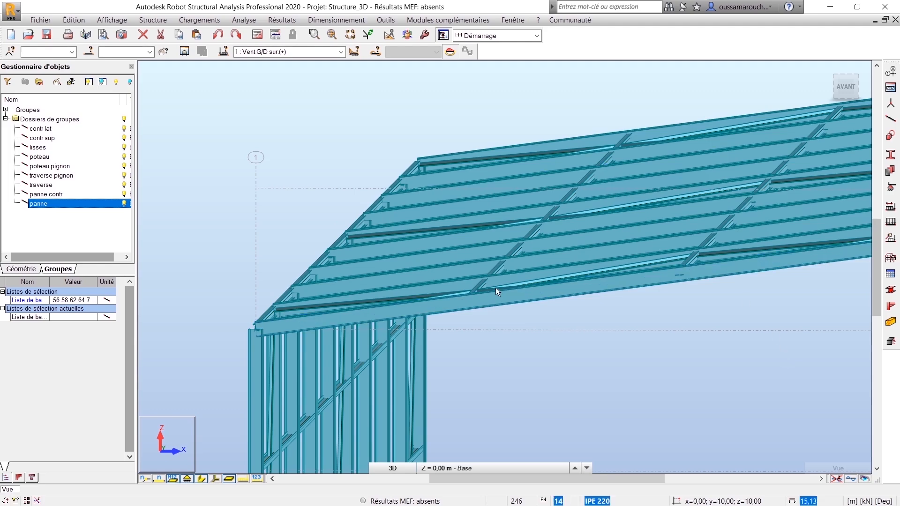
scroll(581, 276, down, 3)
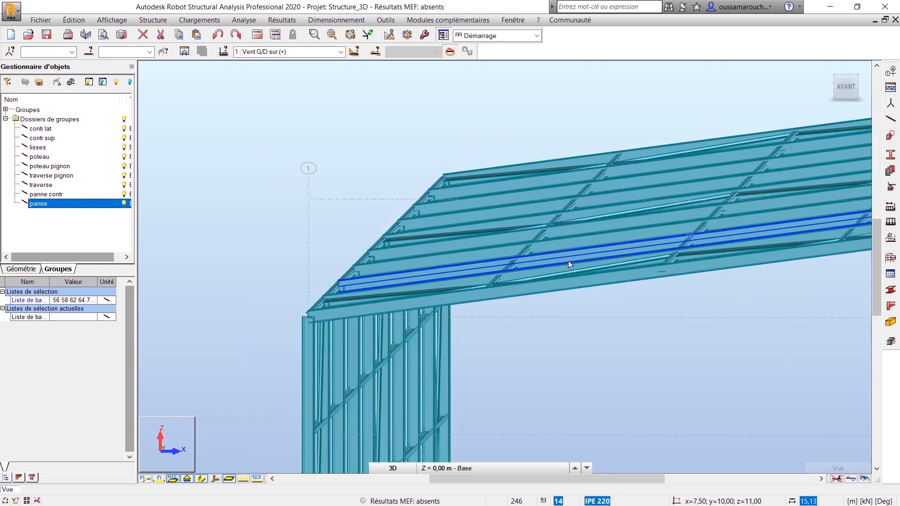
scroll(602, 290, down, 5)
middle_drag(601, 292, 324, 223)
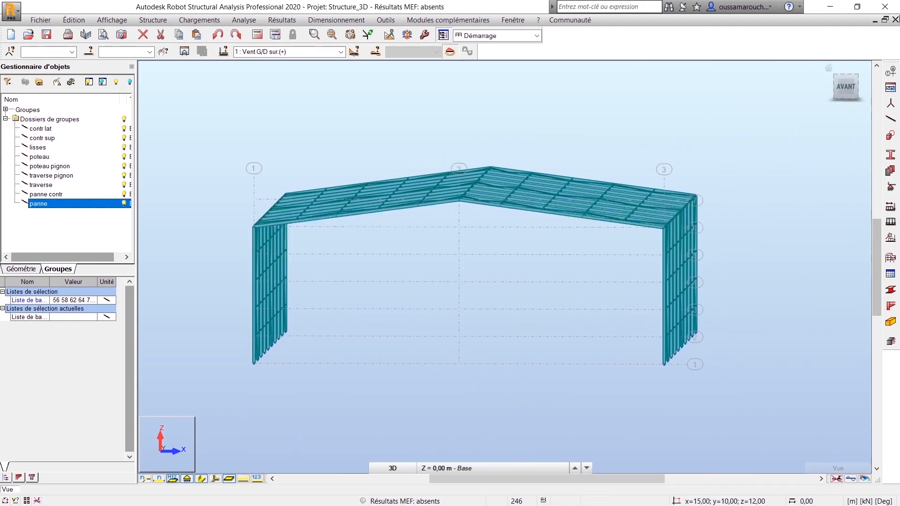
drag(847, 89, 803, 107)
scroll(718, 321, down, 5)
middle_drag(693, 324, 379, 328)
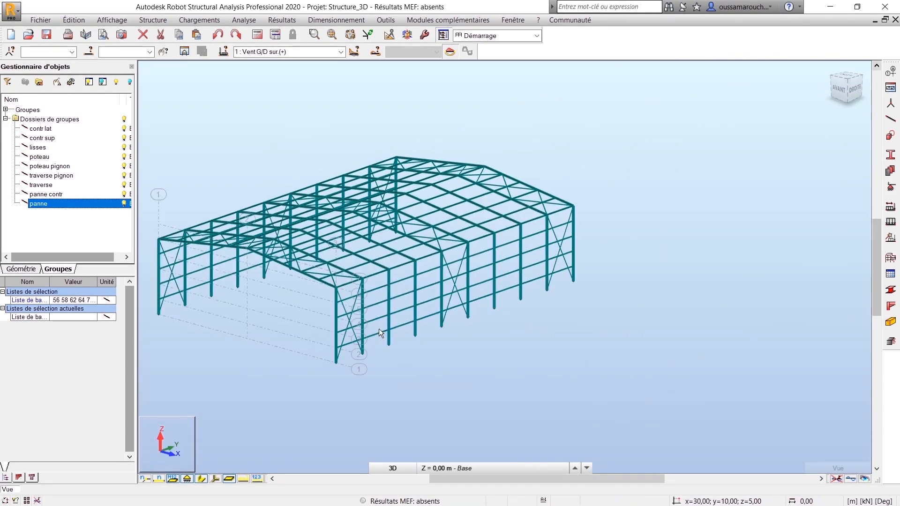
click(152, 52)
click(123, 130)
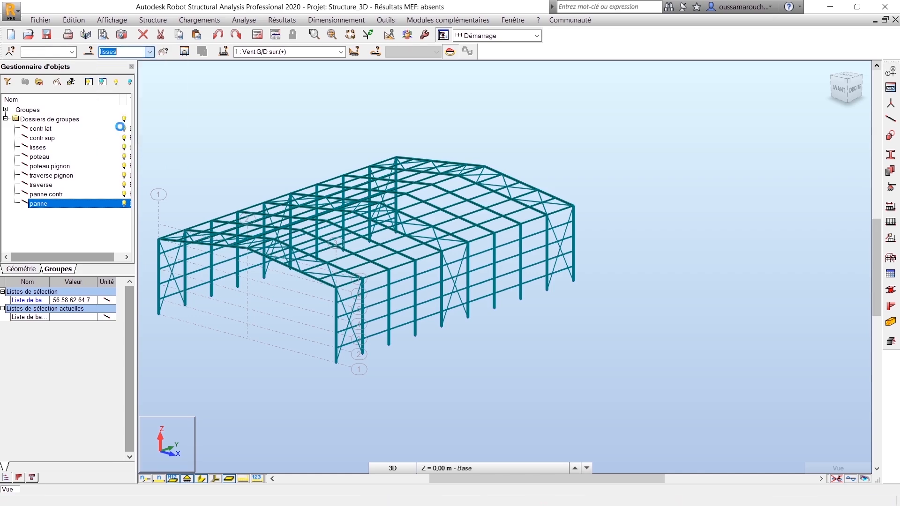
scroll(774, 119, up, 3)
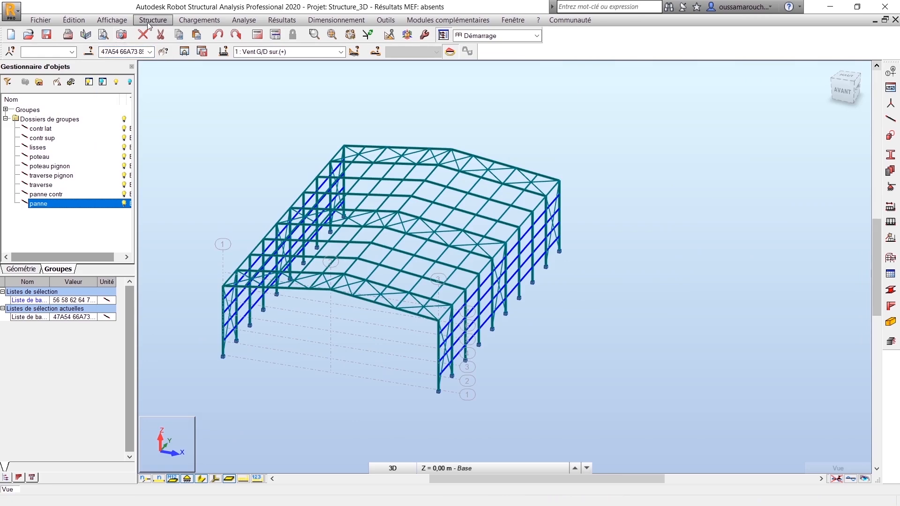
- Open the bar offset definitions (Excentrements) for the selected wall rails and bring up the relative settings of Semelle supérieure
click(150, 20)
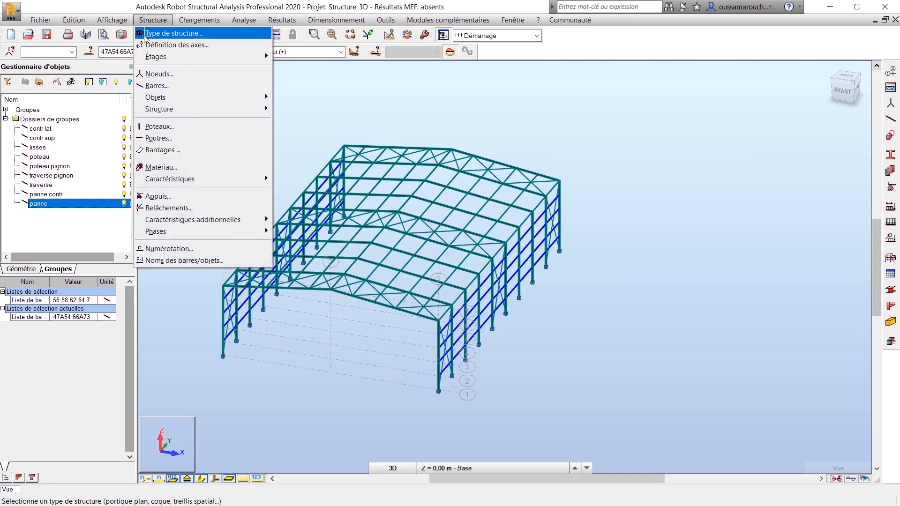
mouse_move(172, 224)
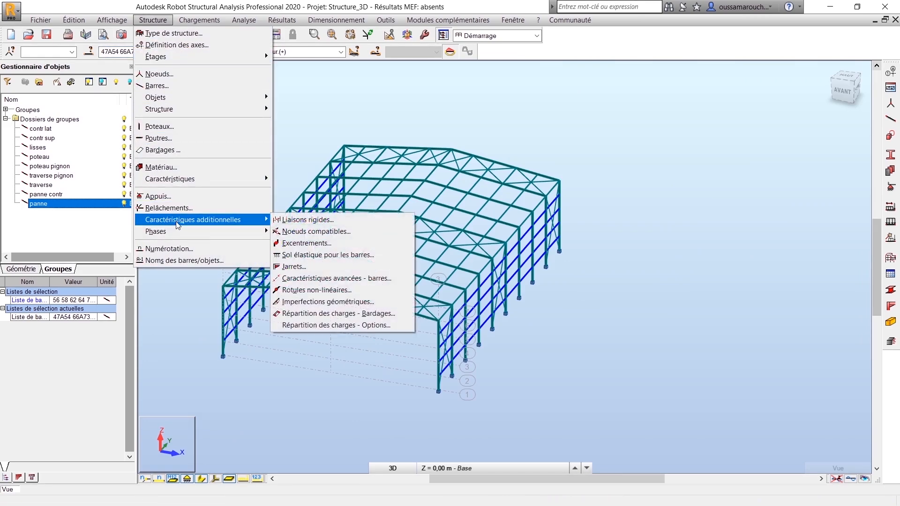
click(315, 243)
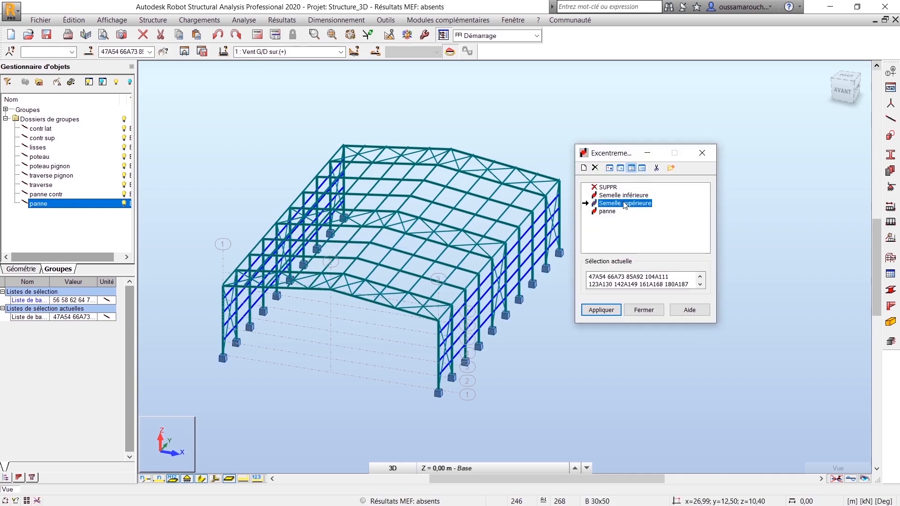
double_click(625, 203)
click(621, 192)
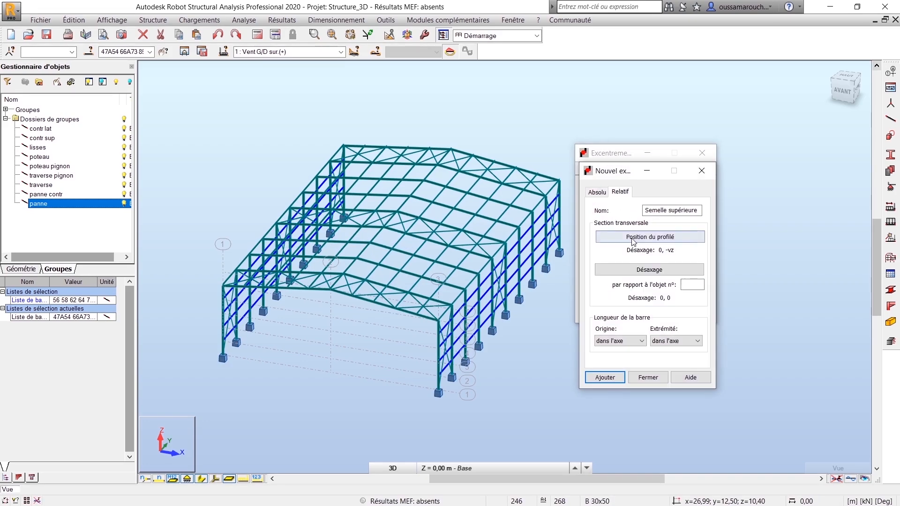
- Check the profile position and axis offset of Semelle supérieure and overwrite the existing definition of that name
click(633, 237)
click(609, 338)
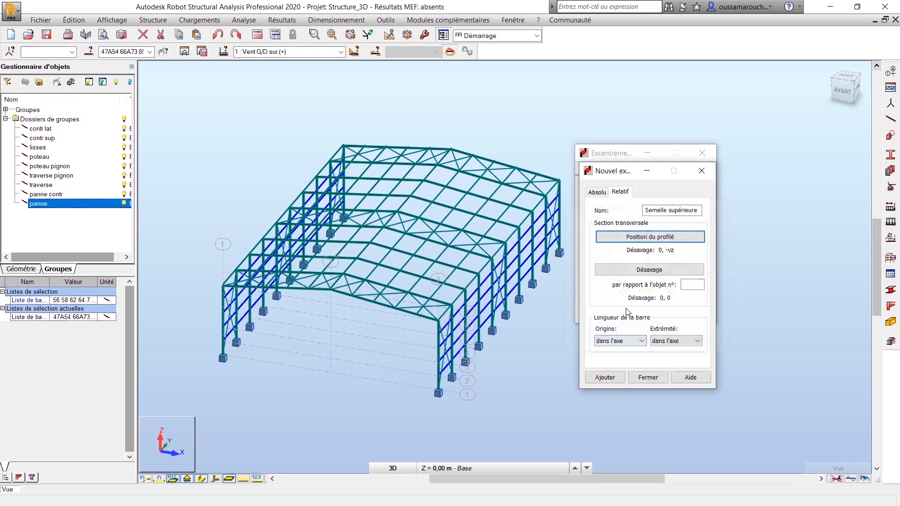
click(659, 268)
click(593, 341)
click(611, 378)
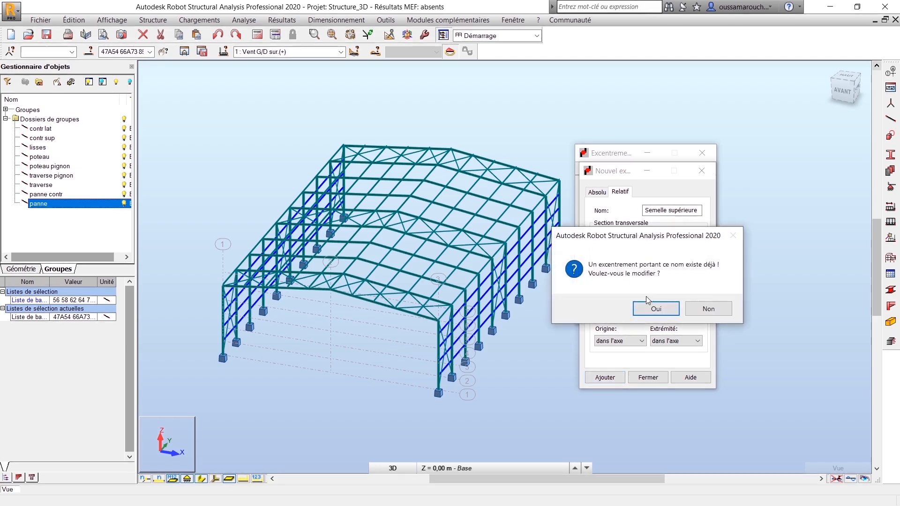
click(655, 308)
click(660, 377)
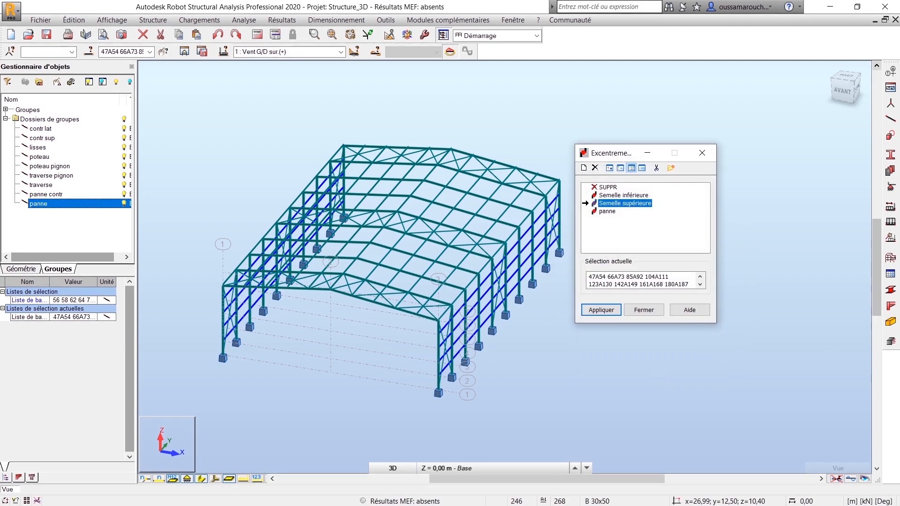
- Apply the Semelle supérieure offset to the selected wall rails and close the offset definitions
click(600, 310)
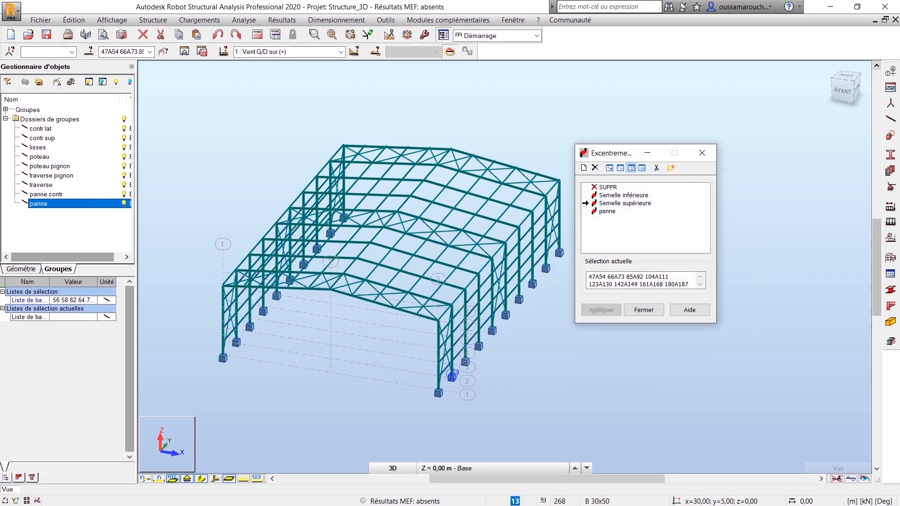
scroll(464, 387, up, 5)
scroll(450, 379, up, 5)
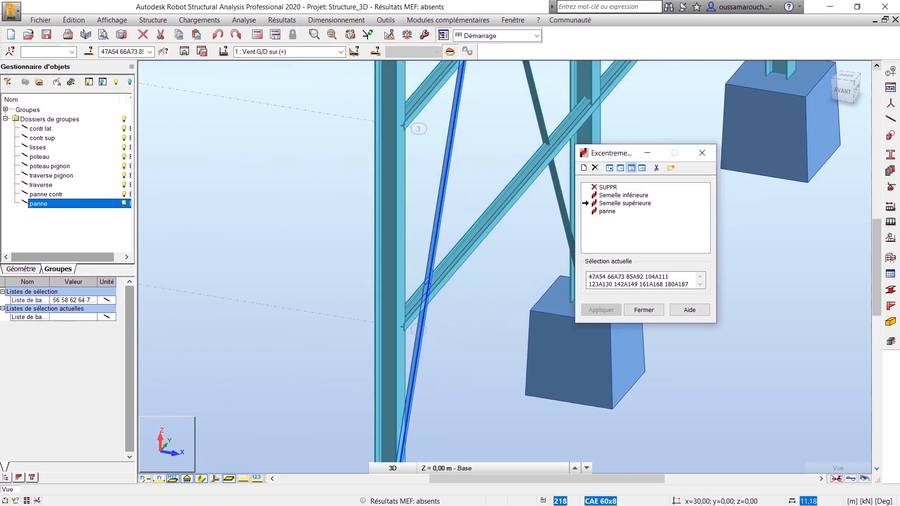
click(659, 312)
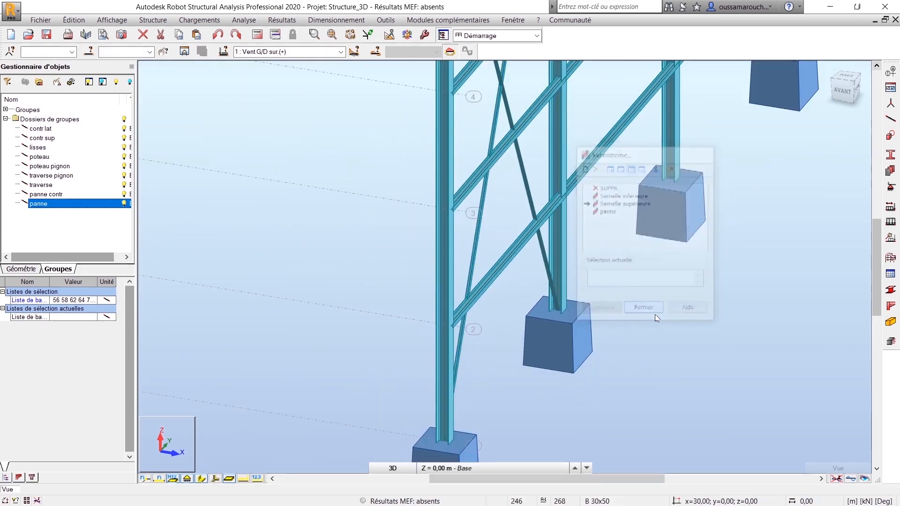
- Select bracing diagonals 218, 220 and 222, one in each braced bay of the long wall at axis 3
scroll(690, 358, down, 5)
scroll(688, 359, down, 3)
middle_drag(679, 364, 507, 366)
scroll(550, 324, down, 3)
drag(842, 91, 810, 98)
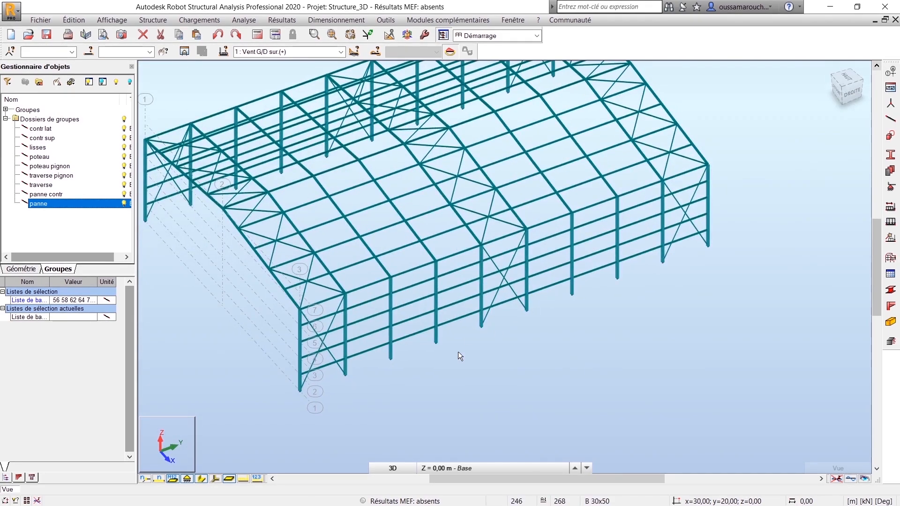
scroll(333, 382, up, 3)
click(303, 353)
ctrl+click(590, 247)
ctrl+scroll(617, 311, down, 3)
scroll(617, 313, down, 1)
middle_drag(618, 307, 539, 330)
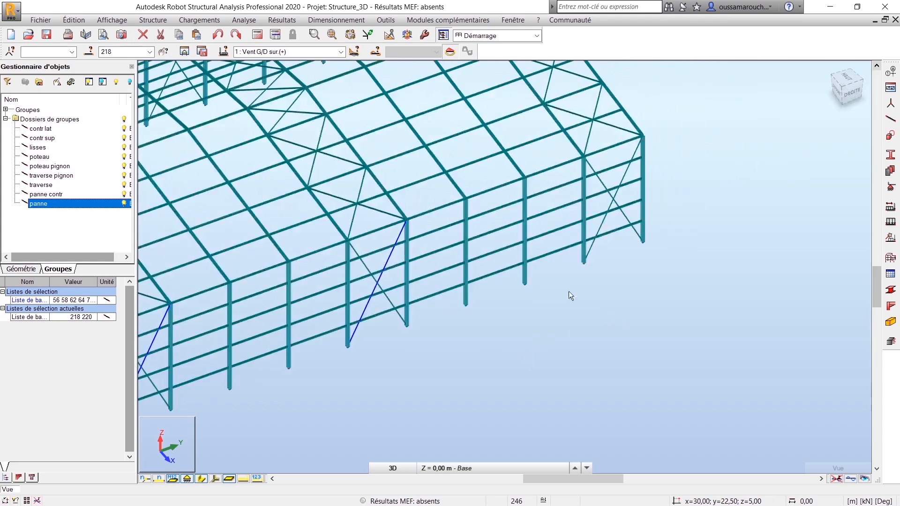
ctrl+click(605, 220)
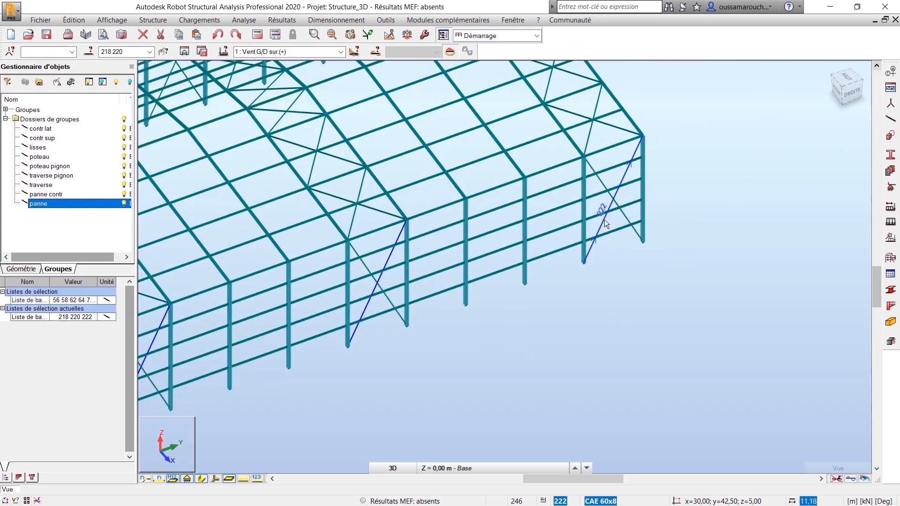
- Add one bracing diagonal from each of the three braced bays of the opposite long wall to the selection
scroll(586, 281, down, 4)
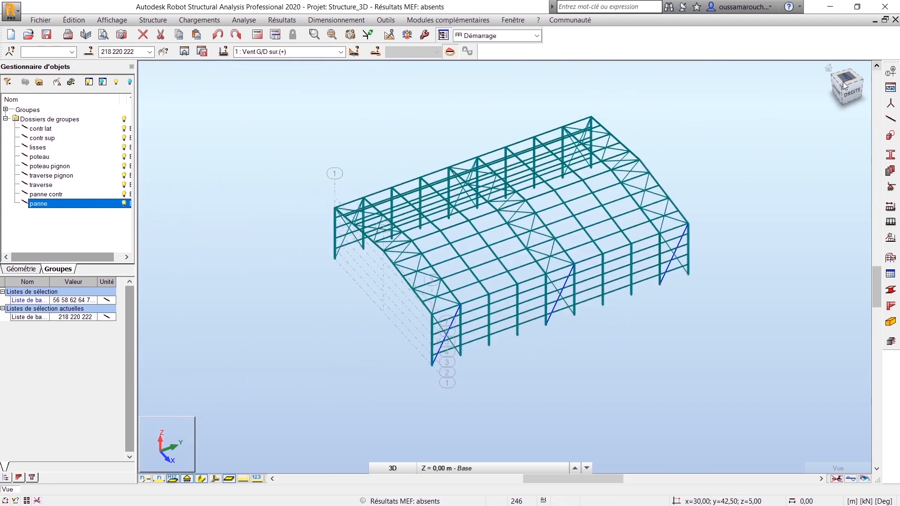
click(844, 85)
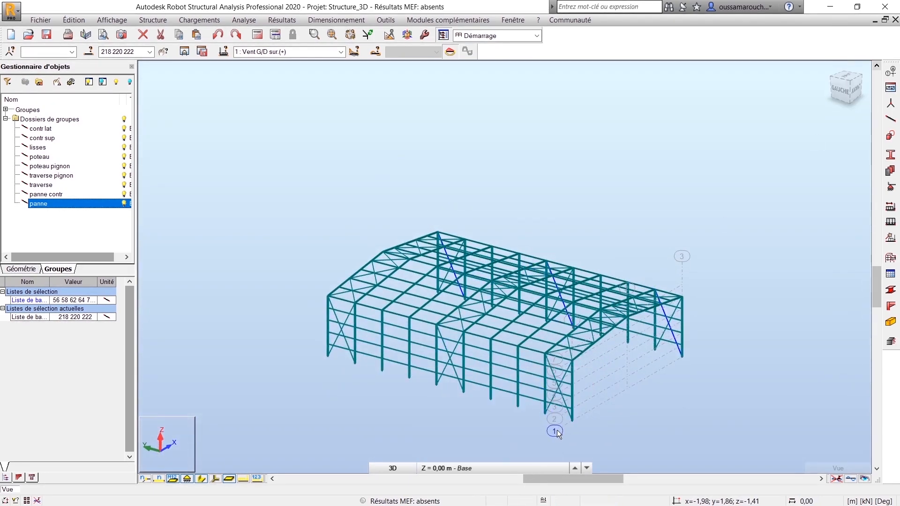
scroll(557, 429, up, 3)
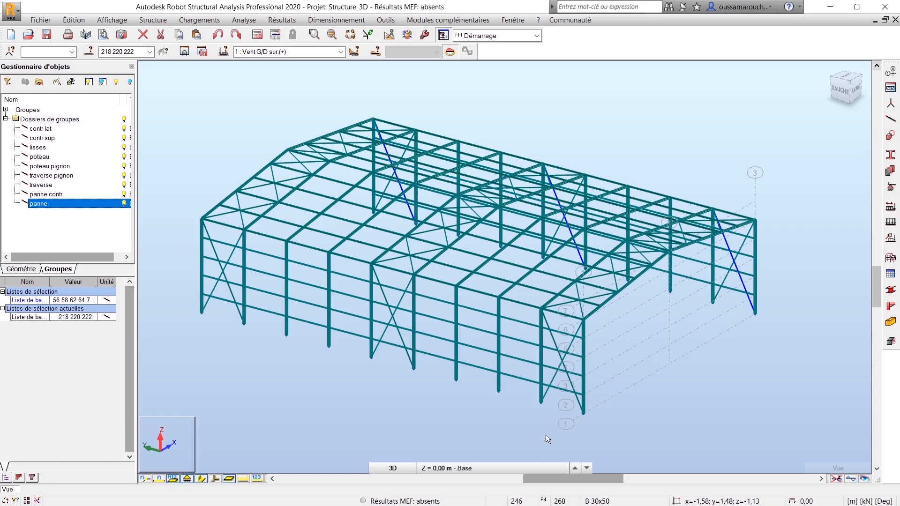
click(576, 389)
click(399, 340)
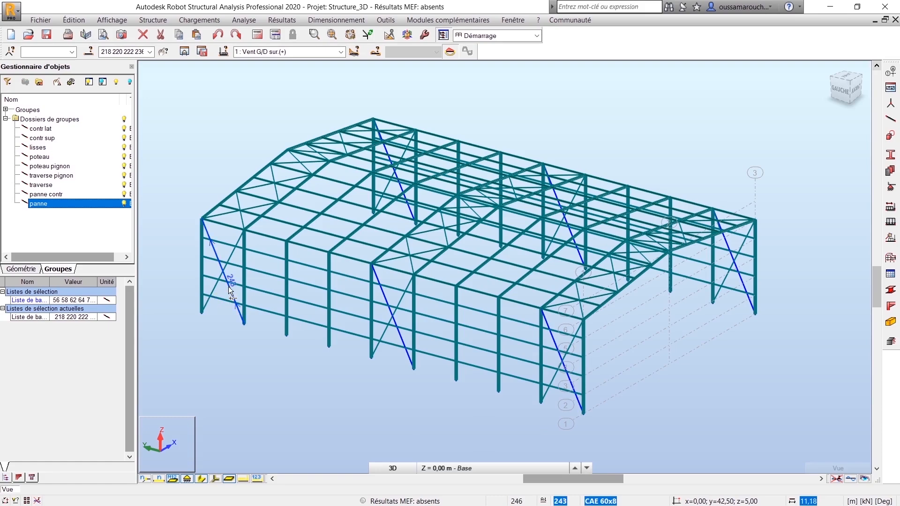
- Set the Gamma angle of the six selected bracing diagonals to 90° and clear the selection
click(21, 270)
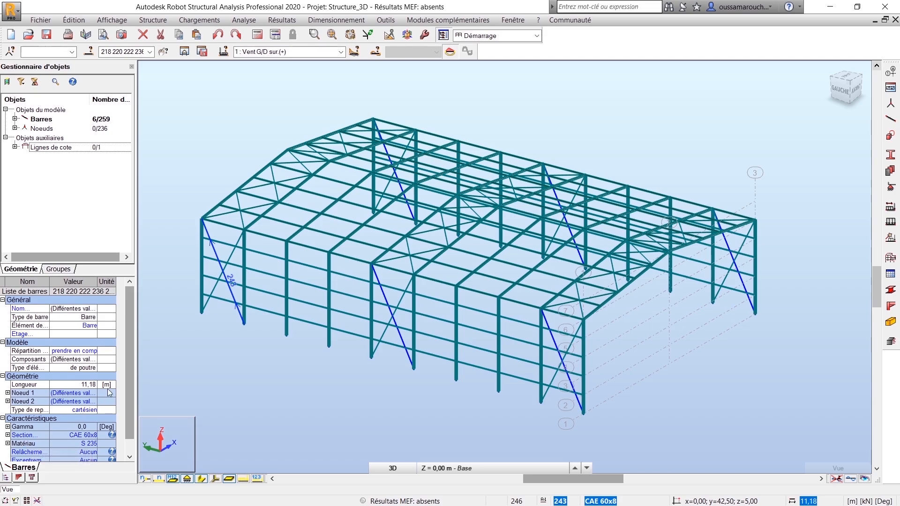
scroll(128, 373, down, 2)
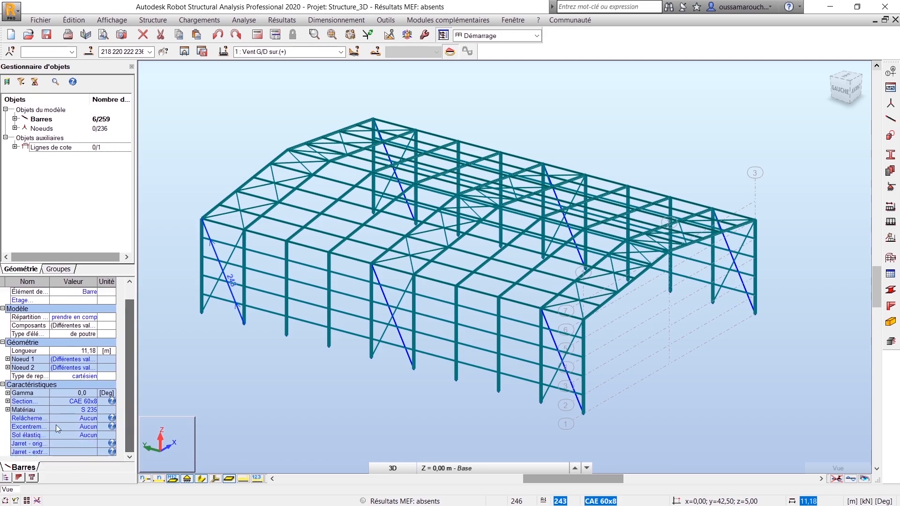
click(8, 393)
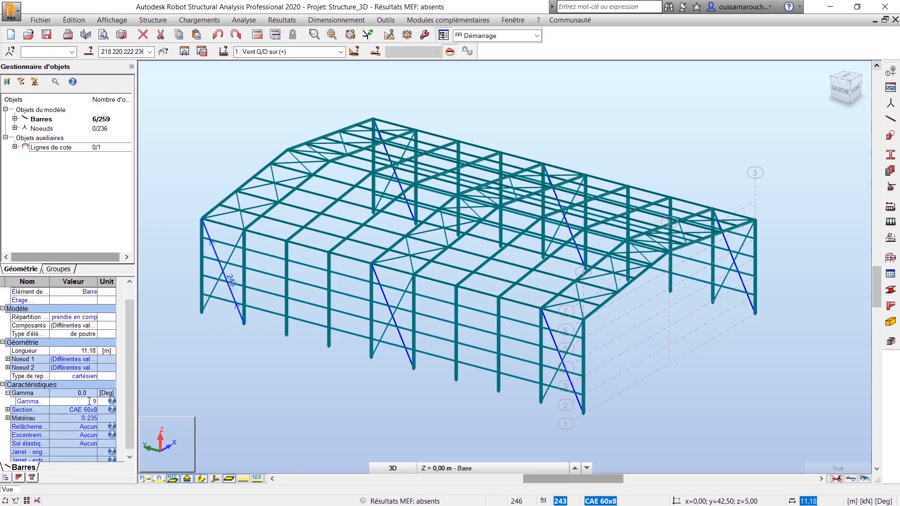
key(Return)
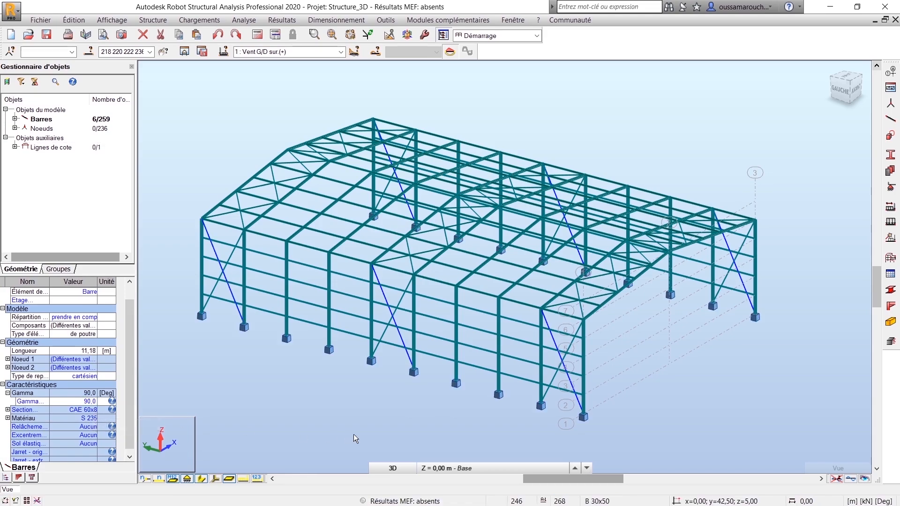
click(355, 435)
drag(839, 104, 800, 111)
scroll(632, 331, down, 3)
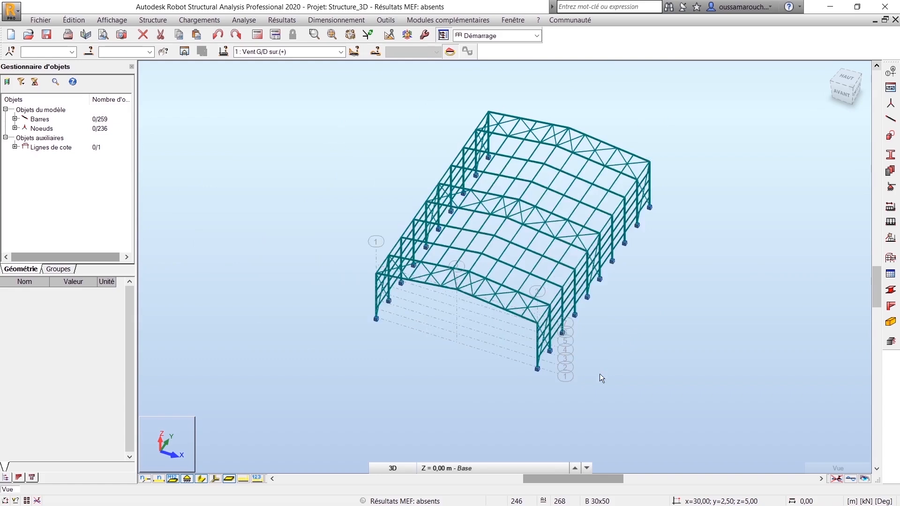
click(334, 52)
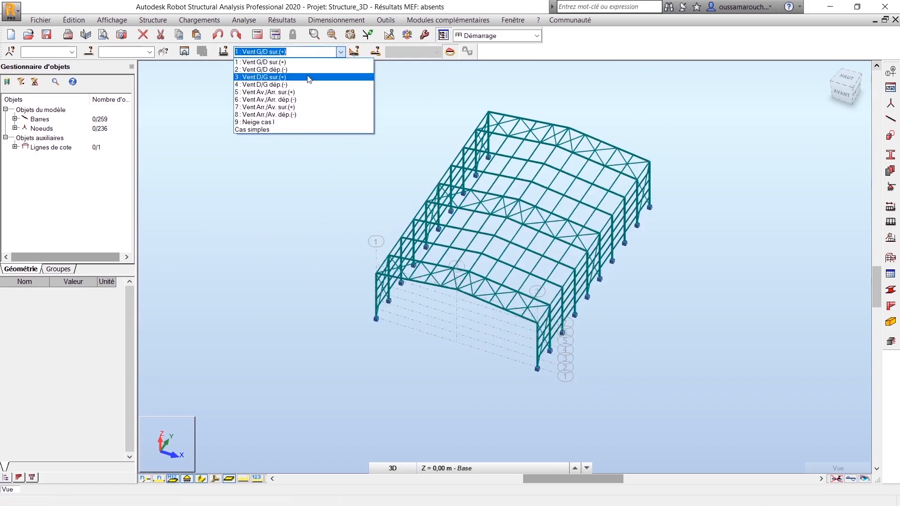
click(211, 304)
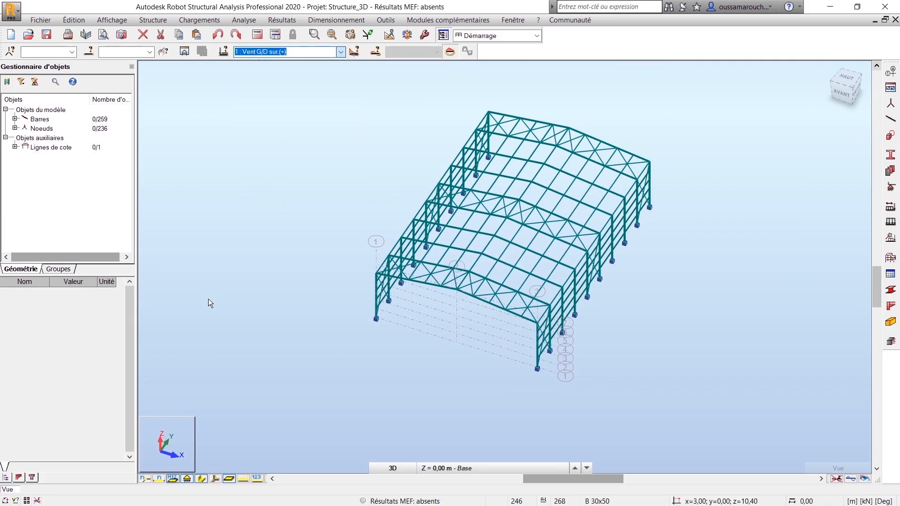
click(852, 87)
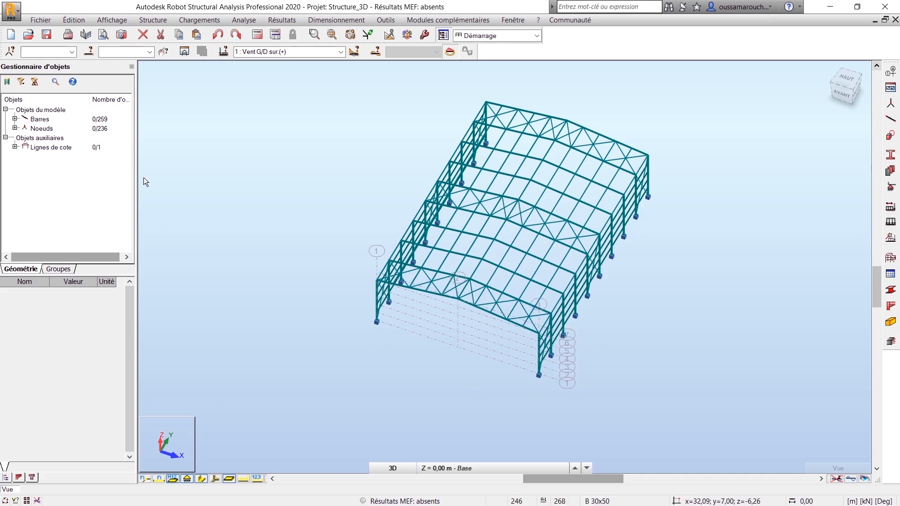
- Start a cladding (Bardages) definition and turn off the section sketches of the bars
click(153, 20)
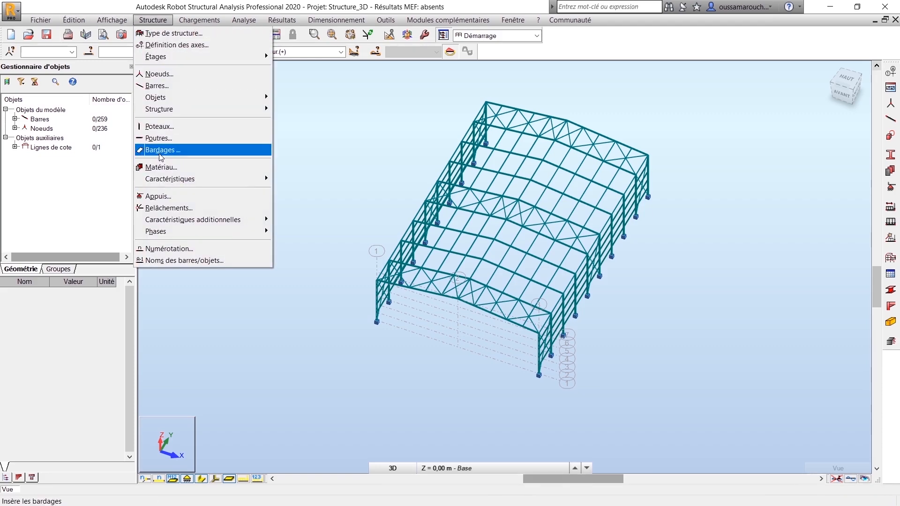
click(159, 150)
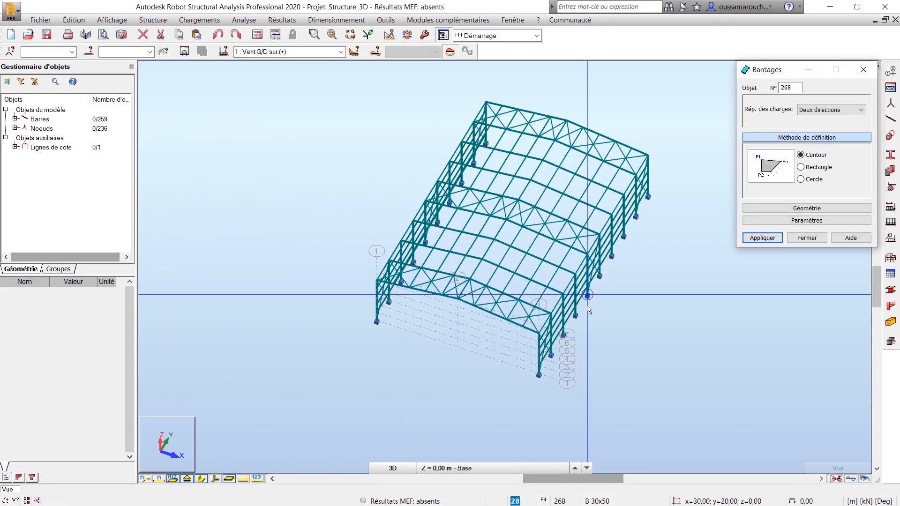
scroll(589, 297, up, 4)
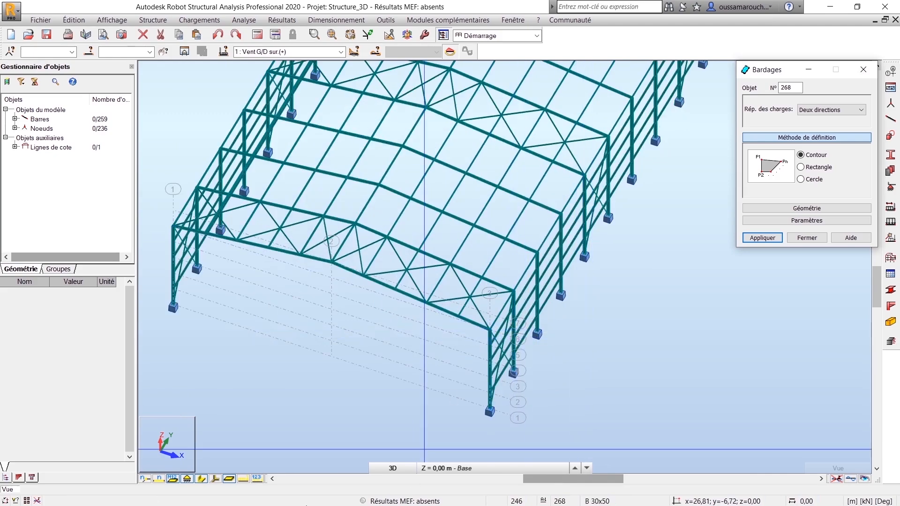
click(198, 481)
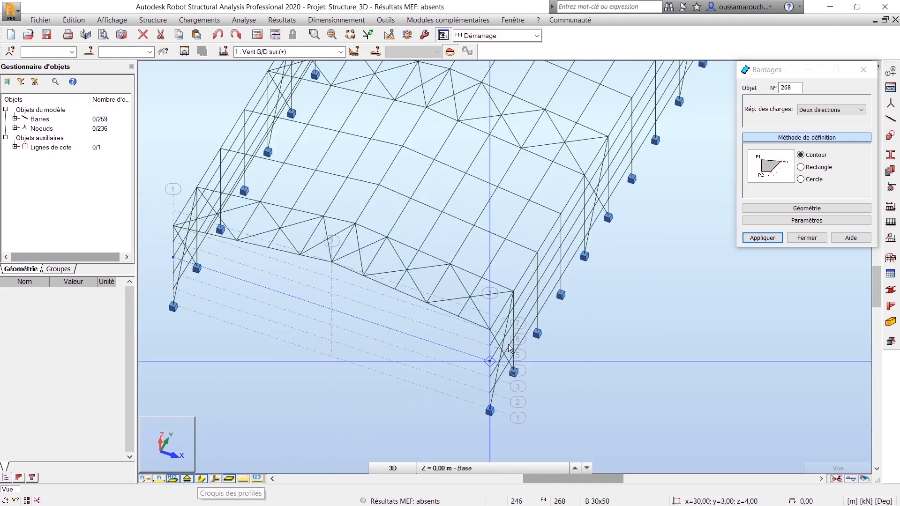
- Create a rectangular two-direction cladding over the whole roof slope between axes 3 and 2, using the eave and ridge nodes, and close the definition
click(802, 168)
click(490, 329)
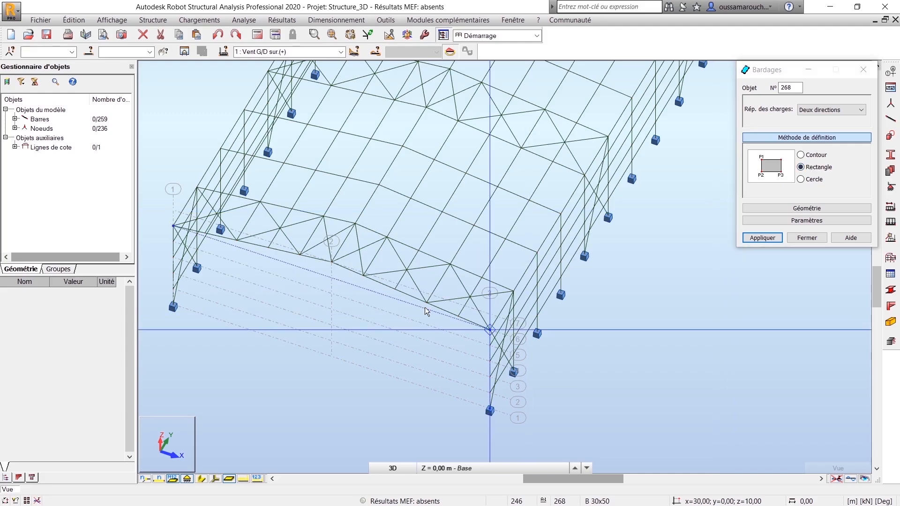
click(331, 262)
scroll(374, 259, down, 2)
middle_drag(374, 259, 250, 402)
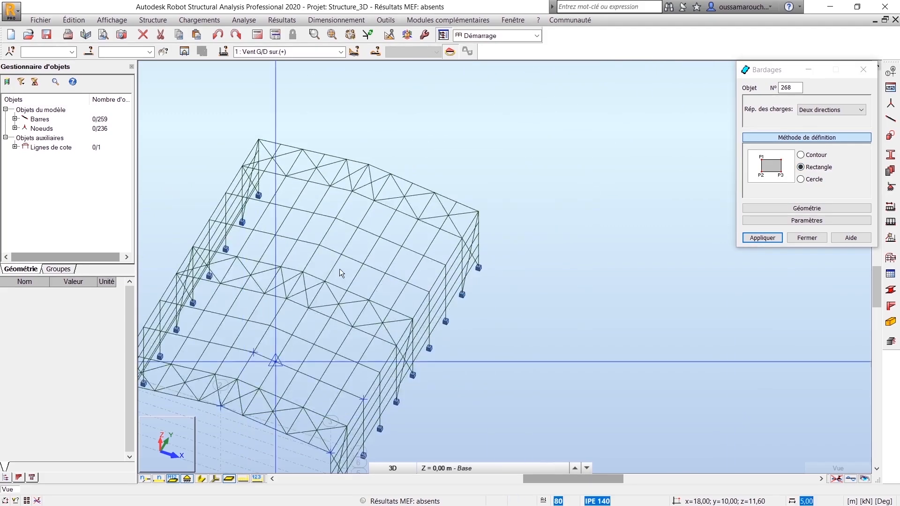
click(368, 165)
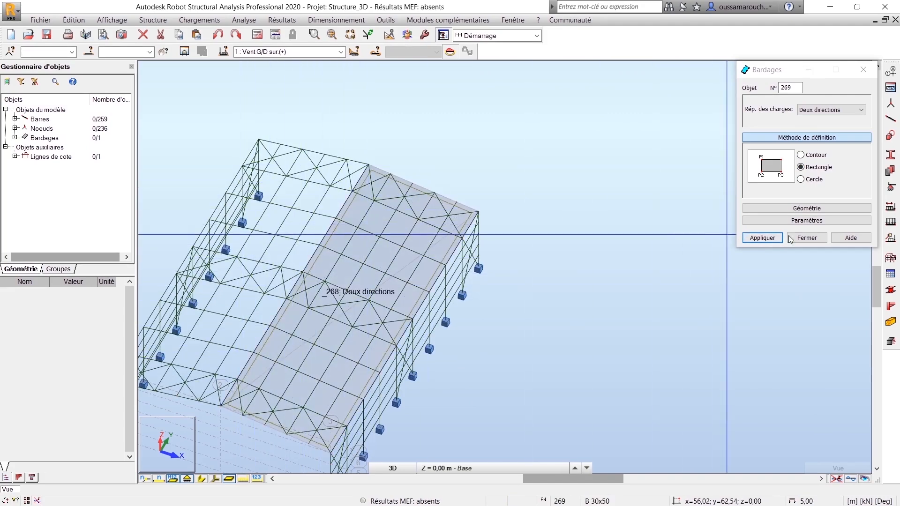
click(807, 237)
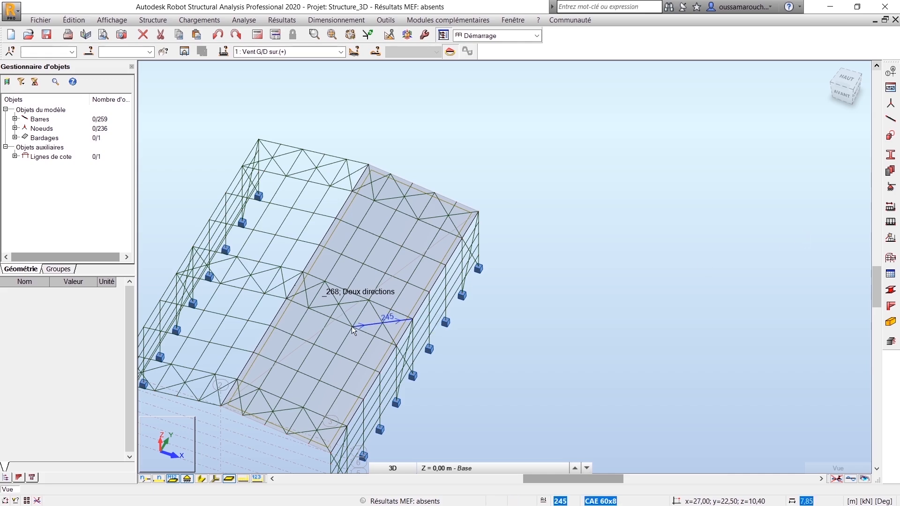
- Mirror a copy of the roof cladding about the vertical YZ plane at ridge axis 2 onto the opposite slope and close the editing tools
click(353, 203)
scroll(340, 326, down, 1)
middle_drag(375, 359, 440, 323)
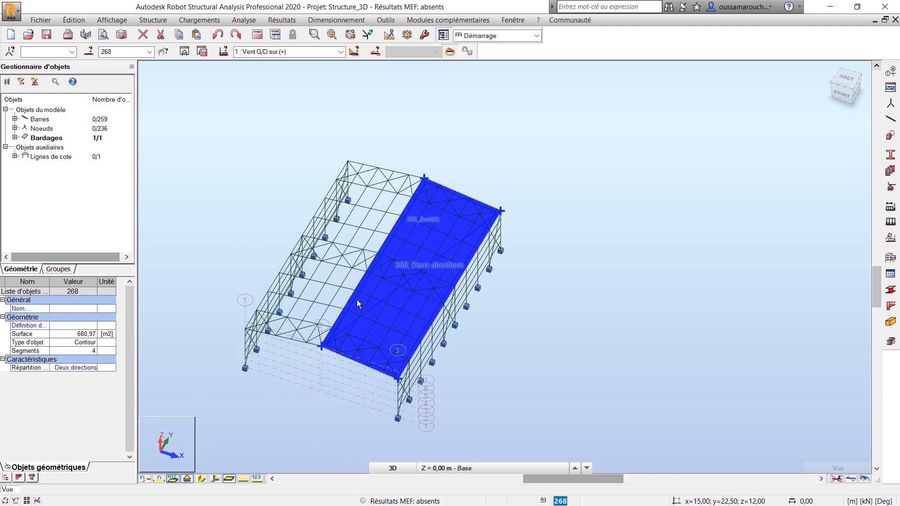
click(845, 87)
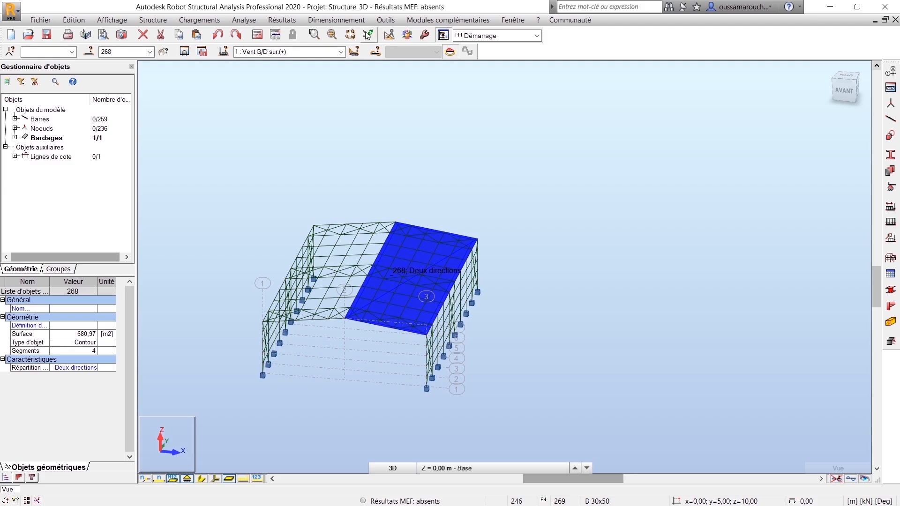
click(390, 36)
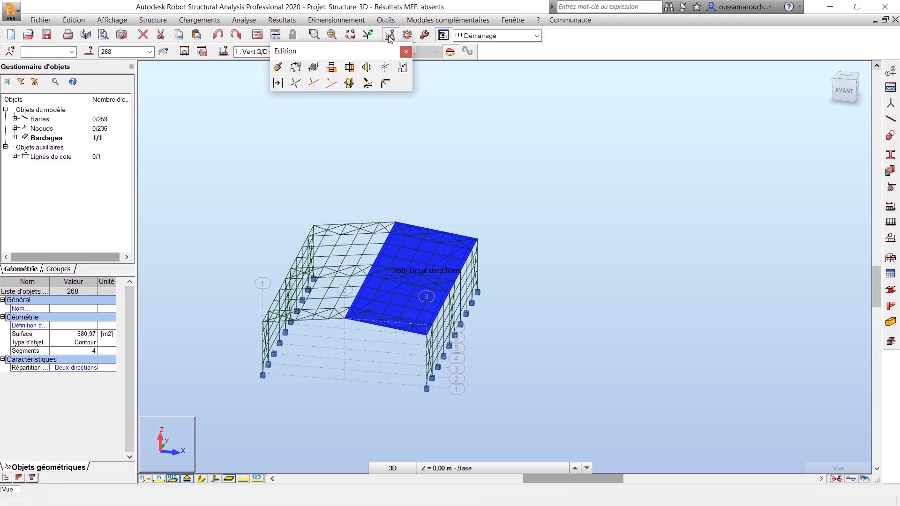
click(349, 68)
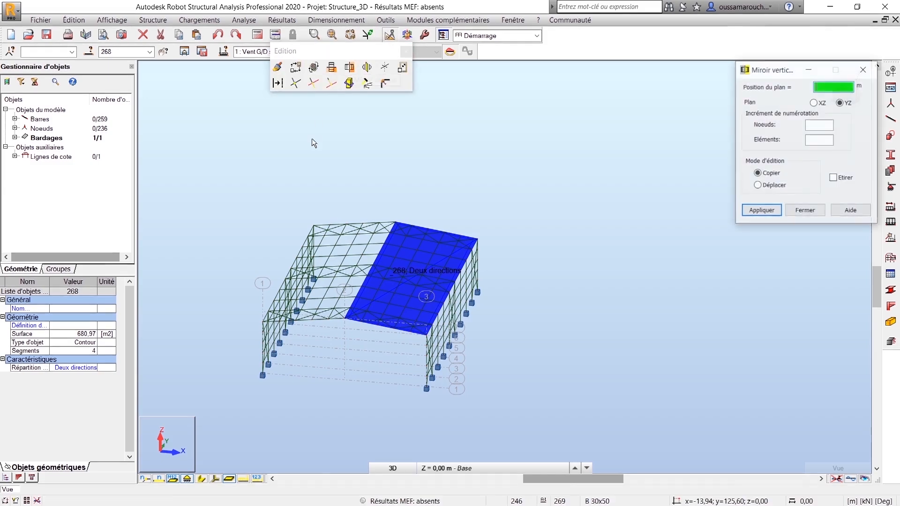
click(344, 318)
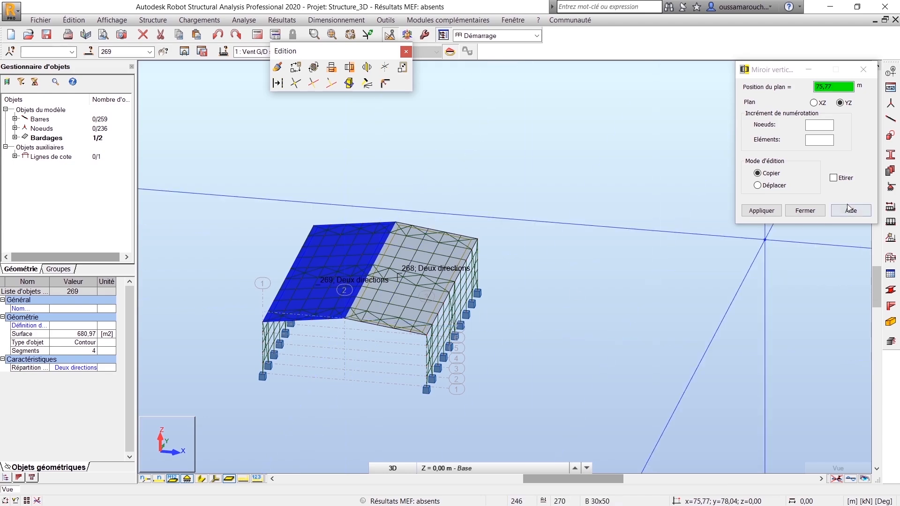
click(804, 212)
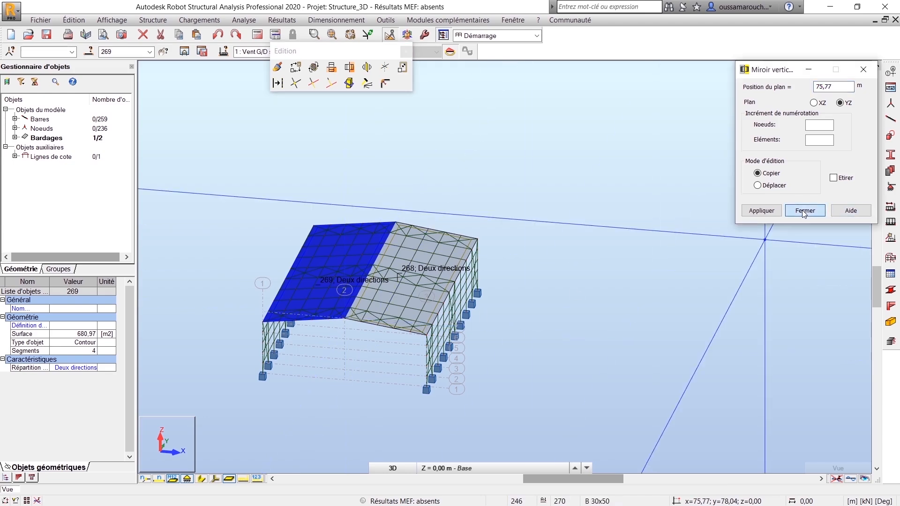
click(805, 211)
click(406, 51)
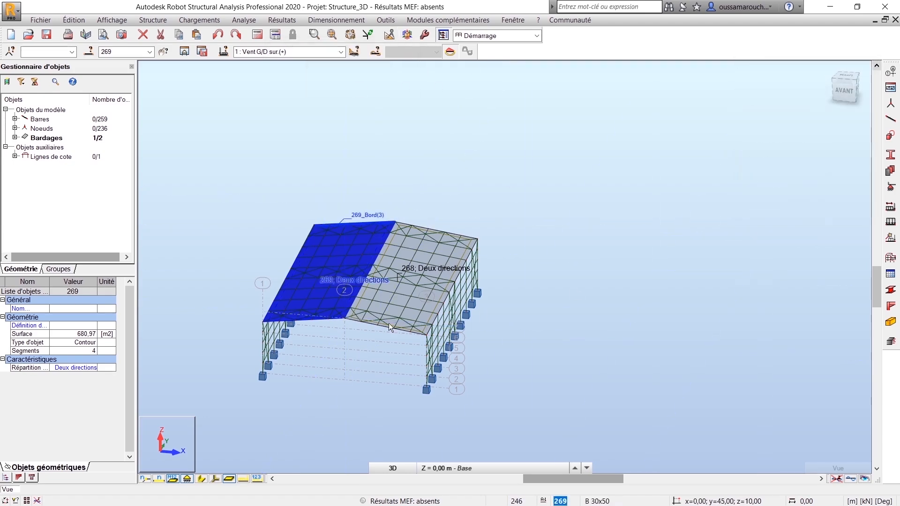
- Clear the selection and hide the cladding descriptions on the model
click(557, 334)
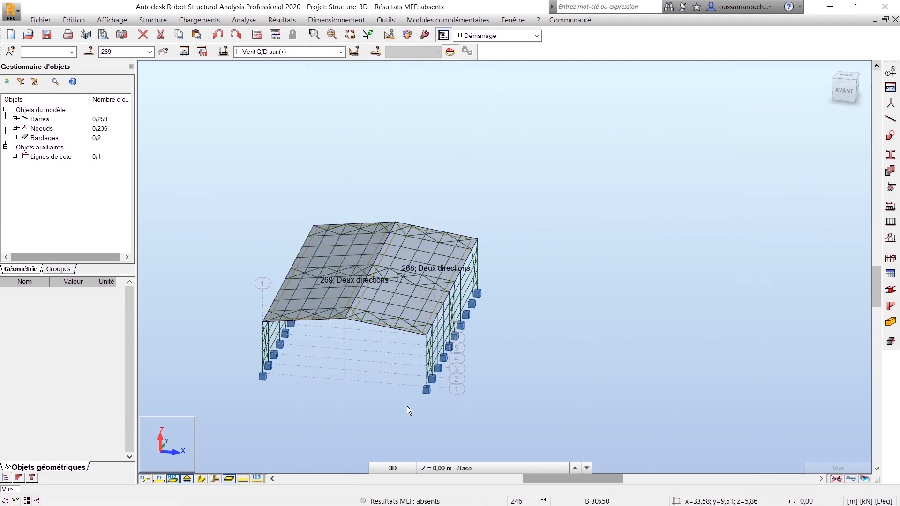
click(171, 483)
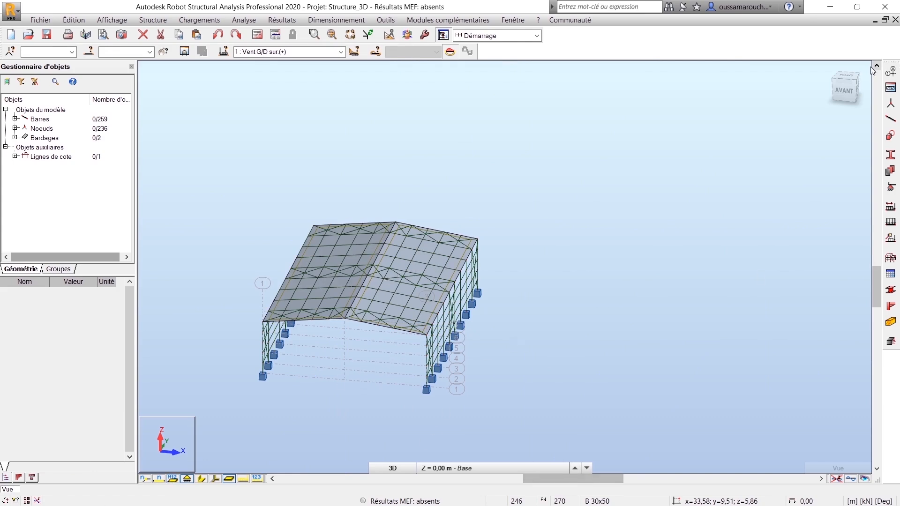
drag(849, 89, 849, 82)
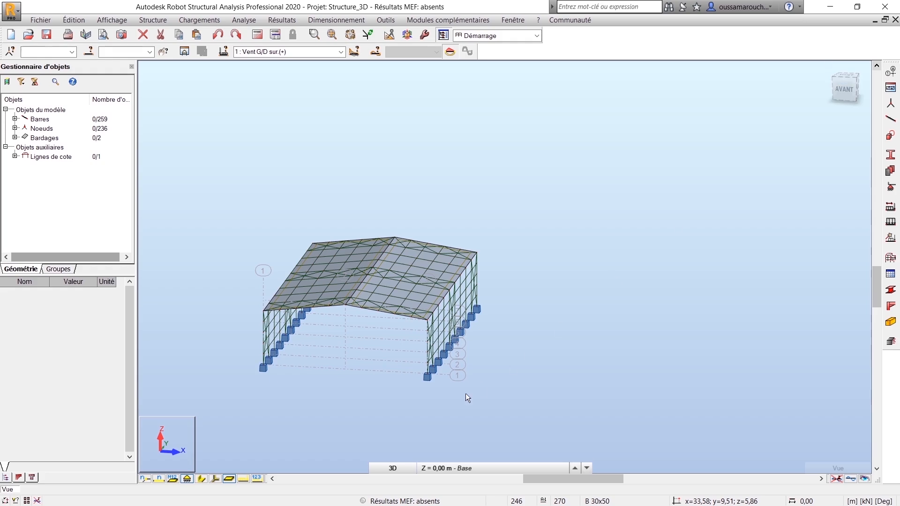
middle_drag(396, 386, 454, 381)
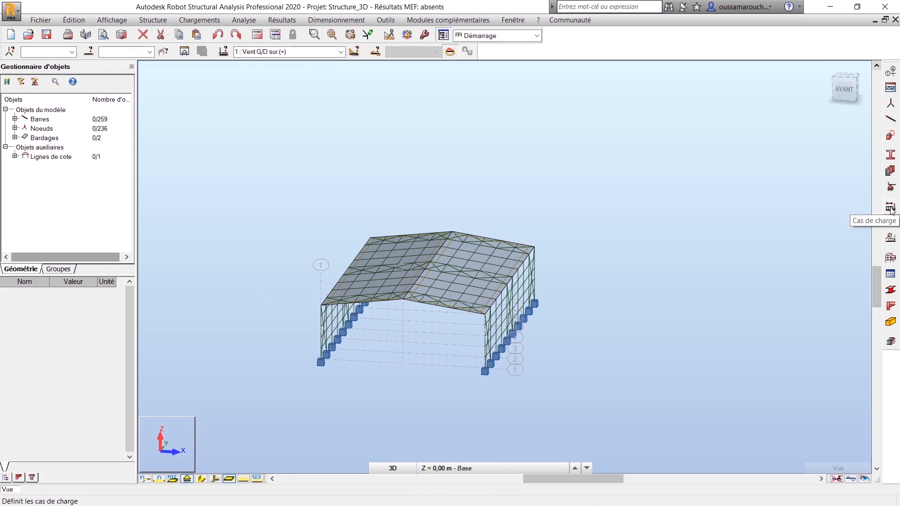
- Open the load case definitions and examine how the generated wind cases load the structure
click(199, 19)
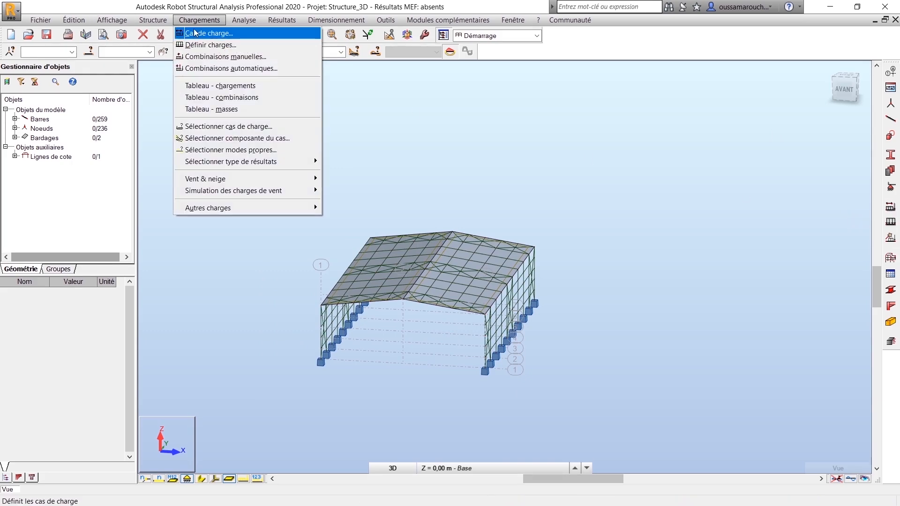
click(207, 30)
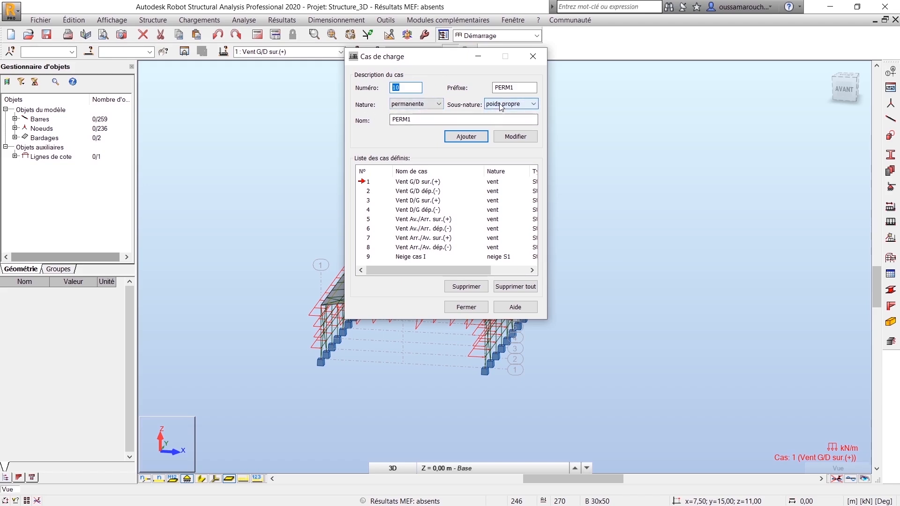
drag(412, 67, 618, 57)
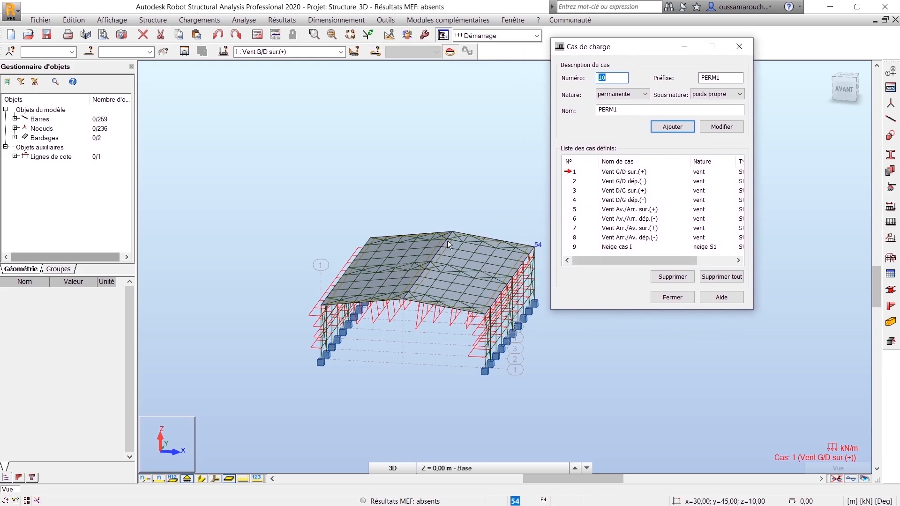
click(573, 182)
key(Down)
key(Down)
key(Down)
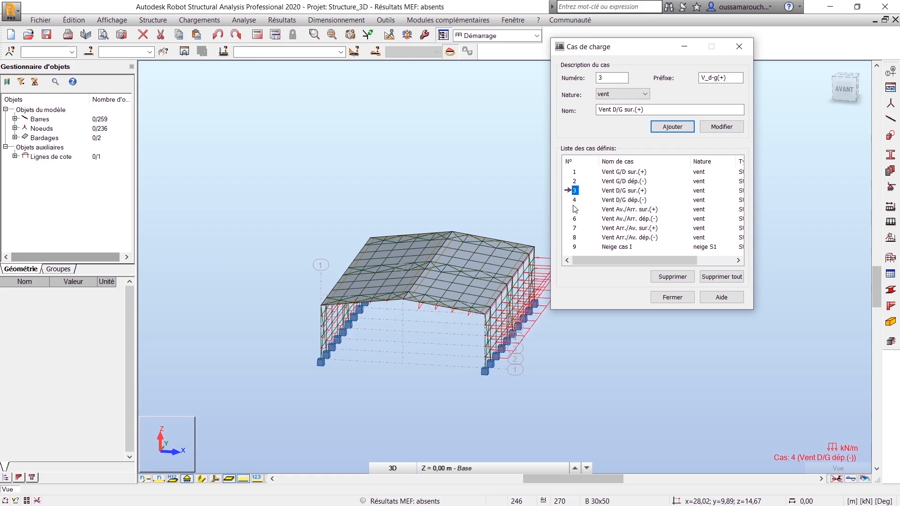
click(575, 177)
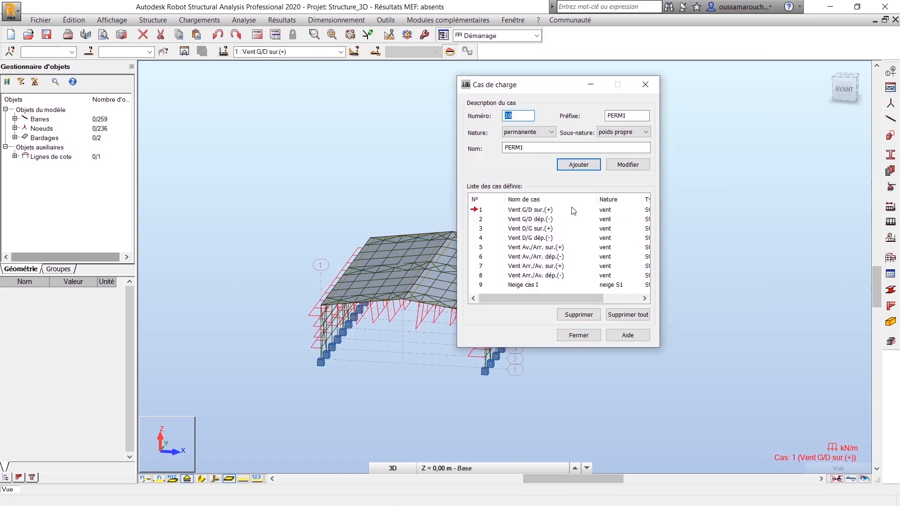
- Add a permanent self-weight load case PERM1 and a d'exploitation load case EXPL1, and close the load case definitions
click(574, 167)
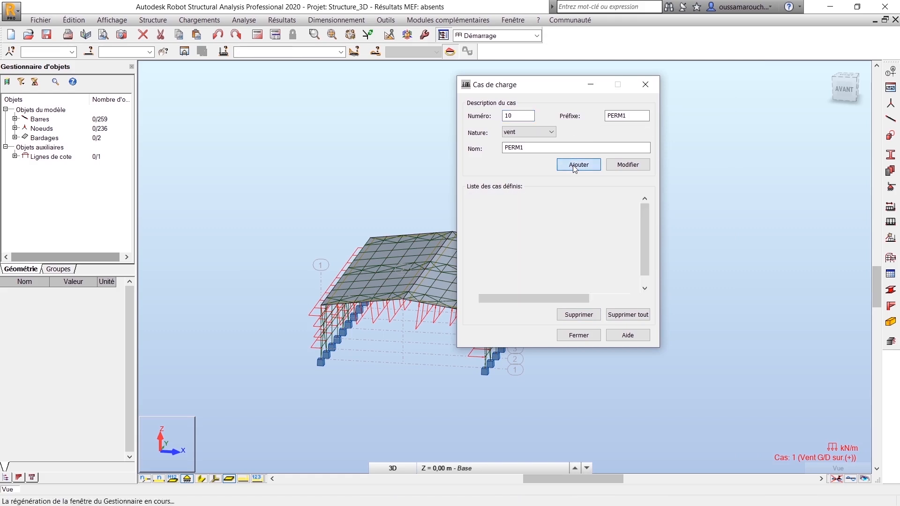
click(547, 130)
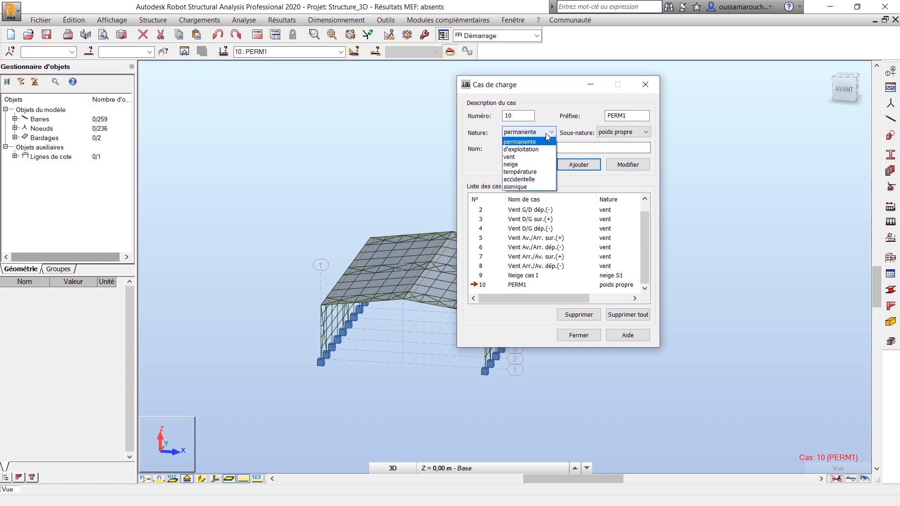
click(539, 147)
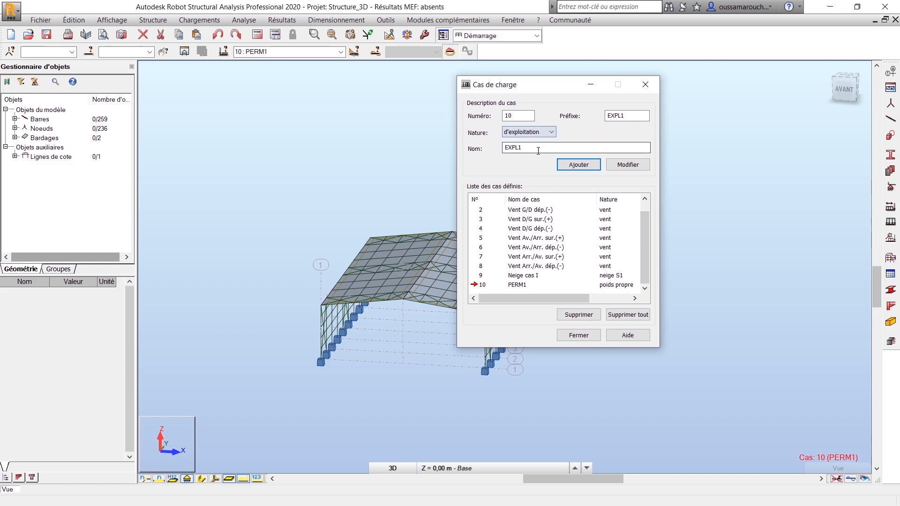
click(575, 168)
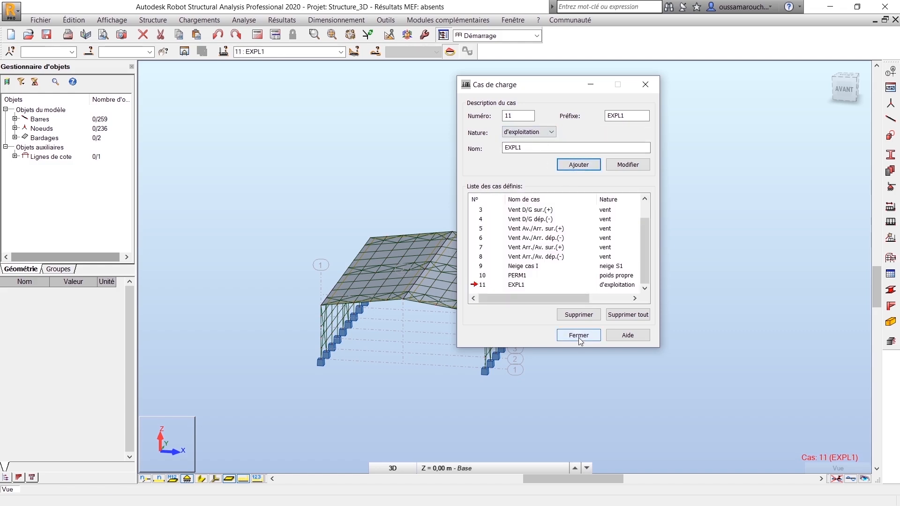
click(577, 337)
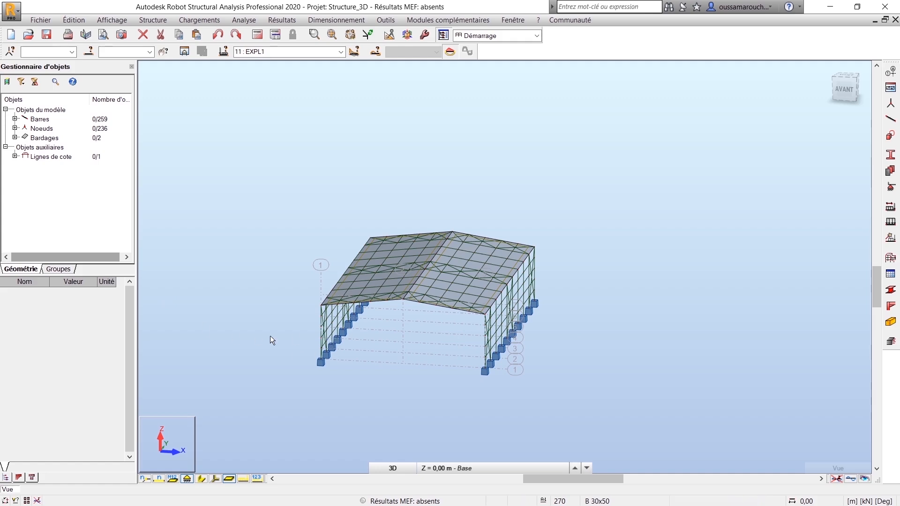
- Apply the self-weight of the whole structure as a load in case 10: PERM1
click(203, 24)
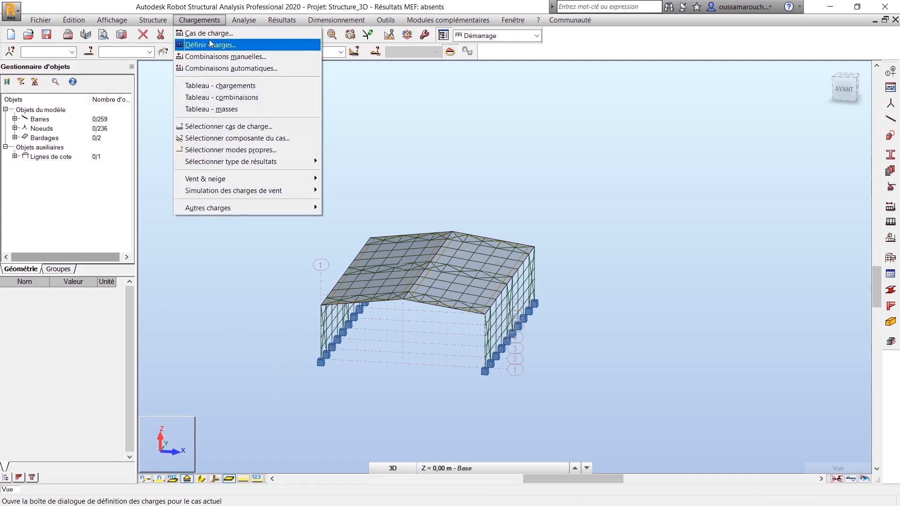
click(209, 40)
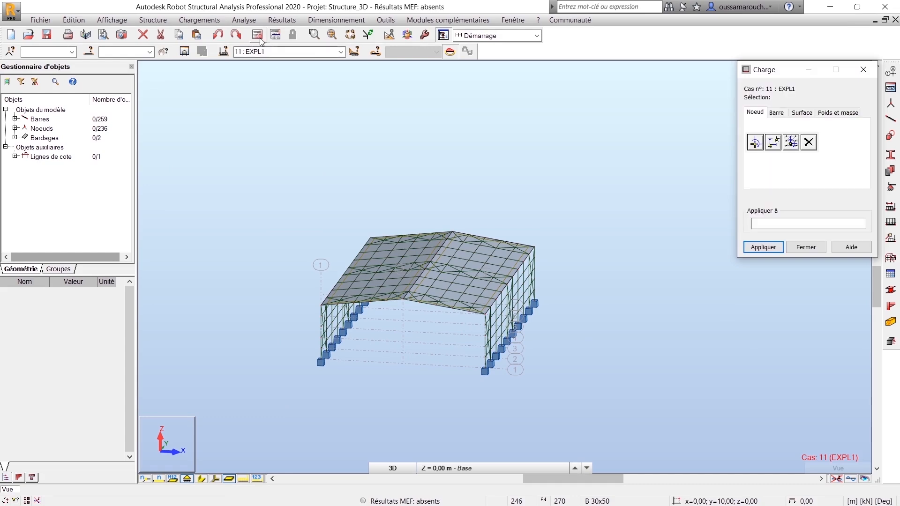
click(341, 52)
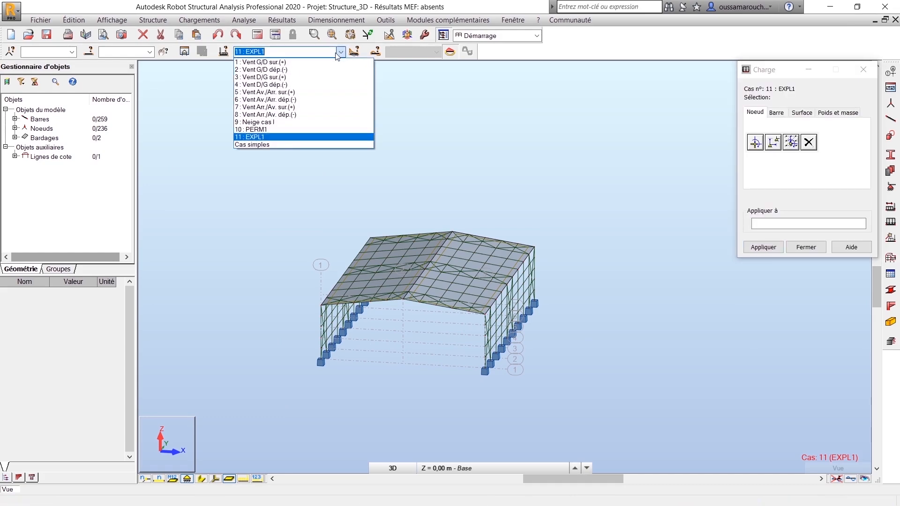
click(292, 131)
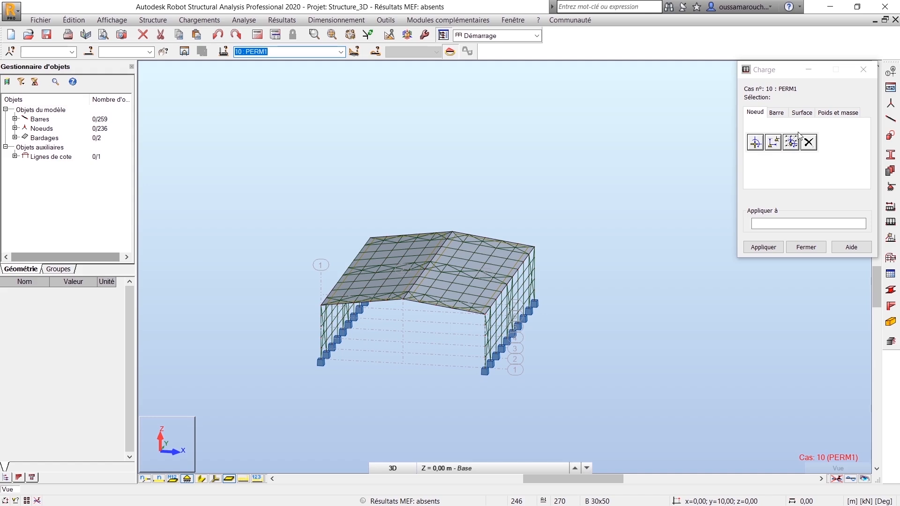
click(838, 114)
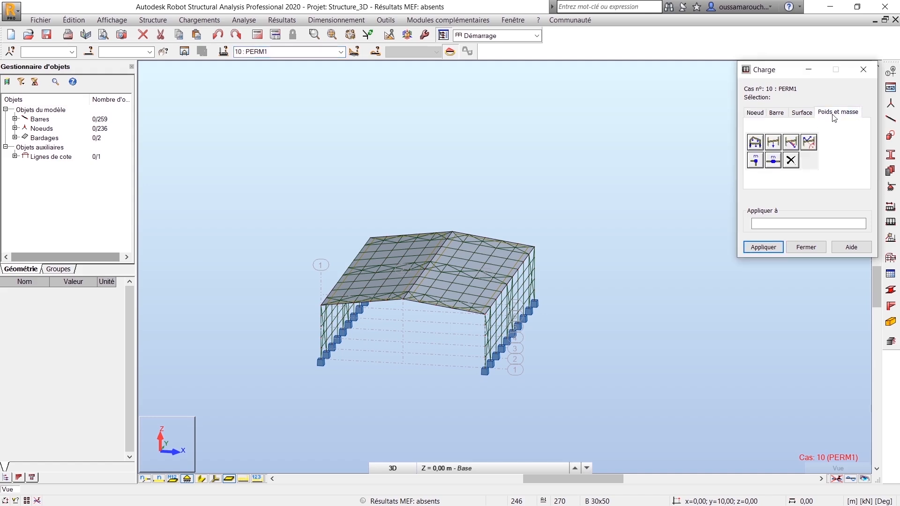
click(756, 147)
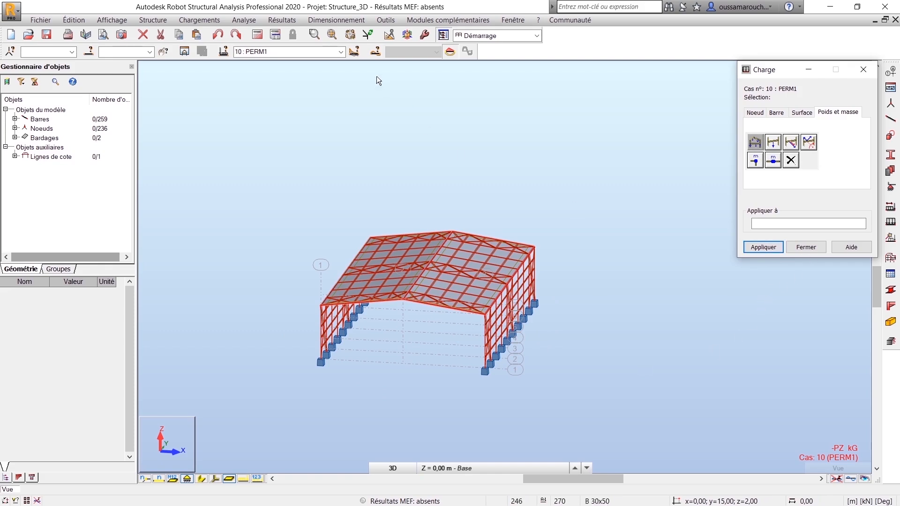
- Define a uniform surface load of -0.3 kPa in global Z for load case 11: EXPL1
click(342, 53)
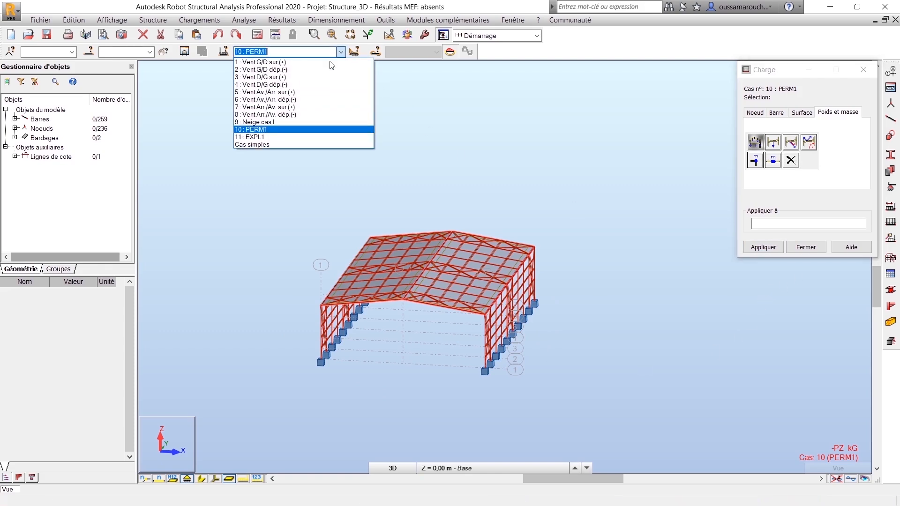
click(301, 137)
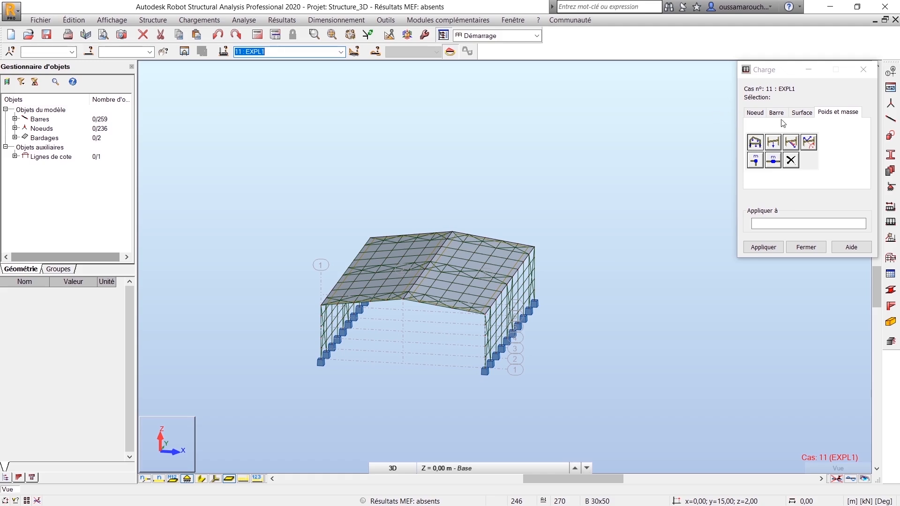
click(799, 114)
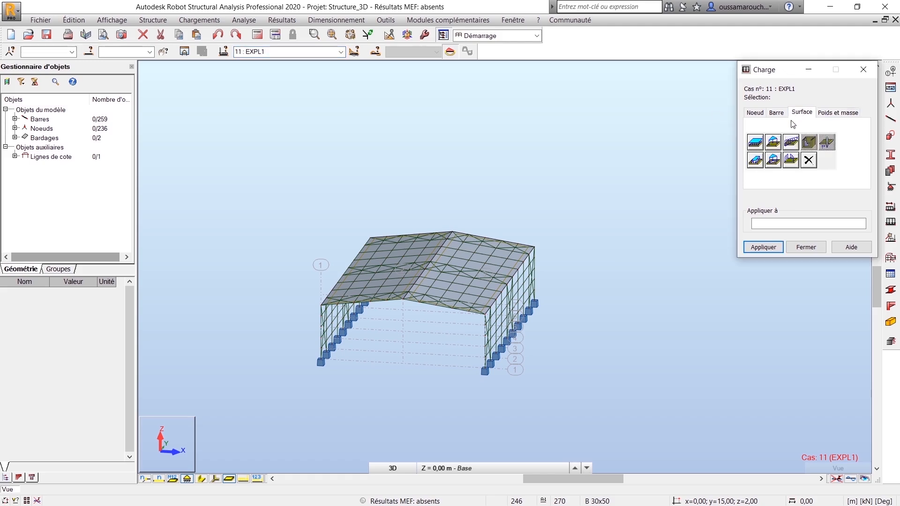
click(756, 146)
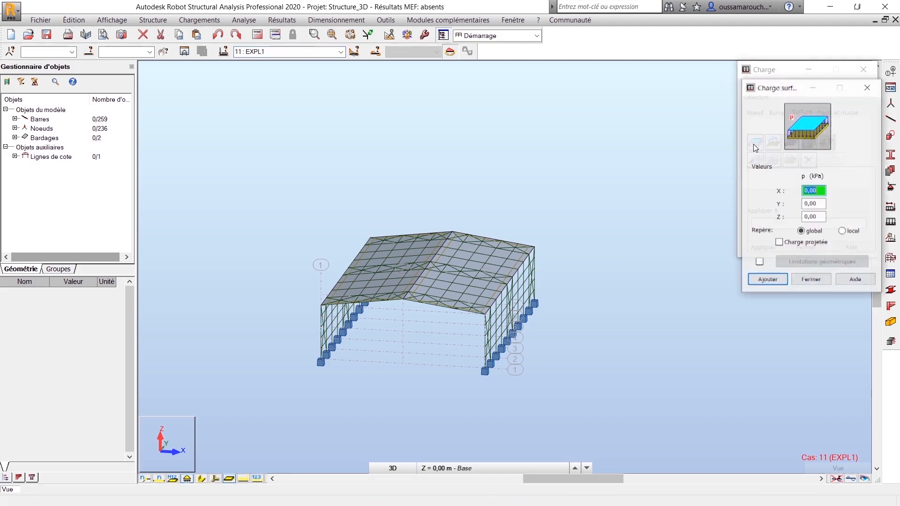
click(821, 217)
text(-0)
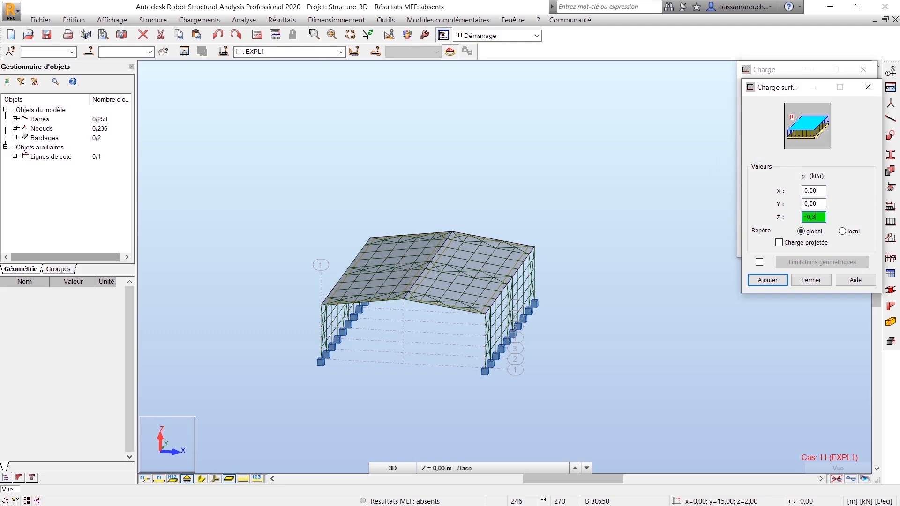
click(767, 280)
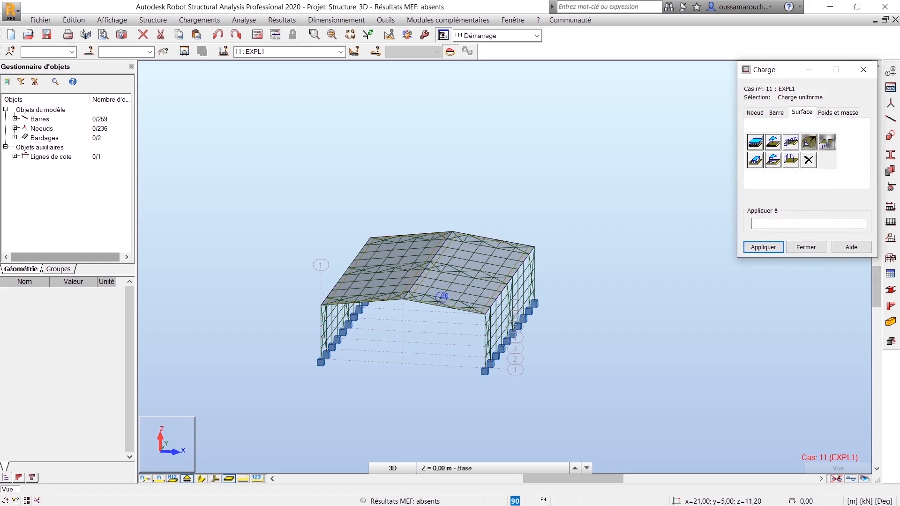
- Apply the uniform surface load to roof claddings 268 and 269 and close the load definition
click(15, 138)
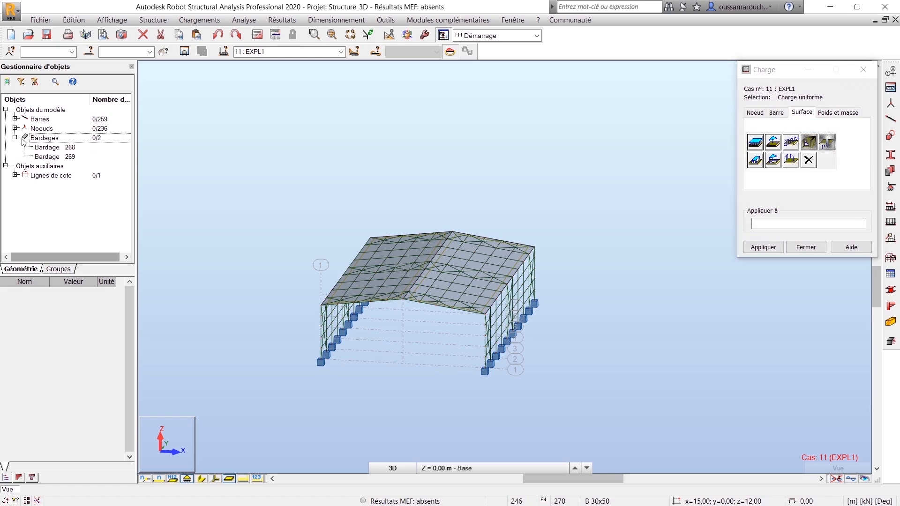
click(47, 148)
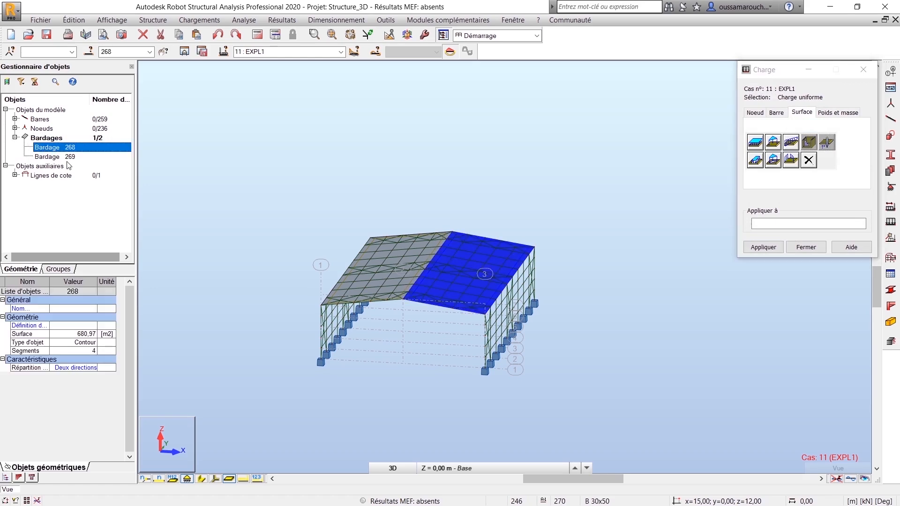
ctrl+click(69, 157)
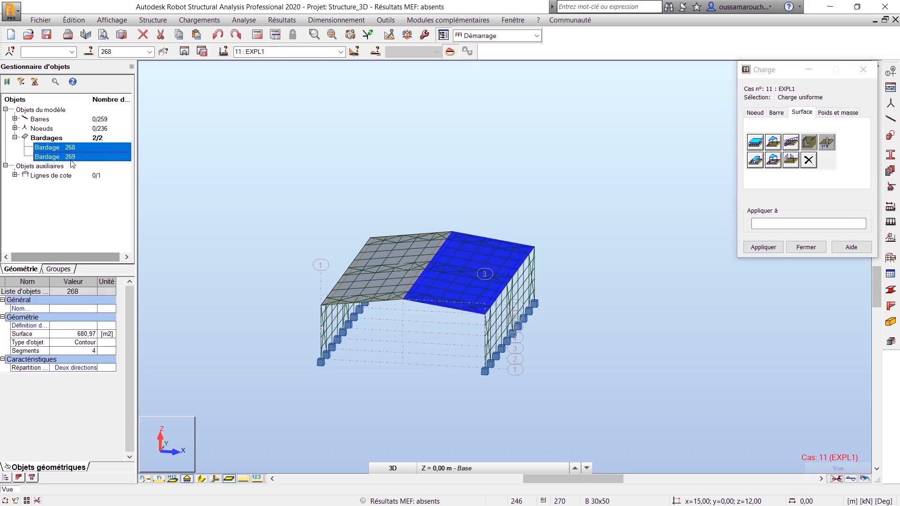
click(756, 250)
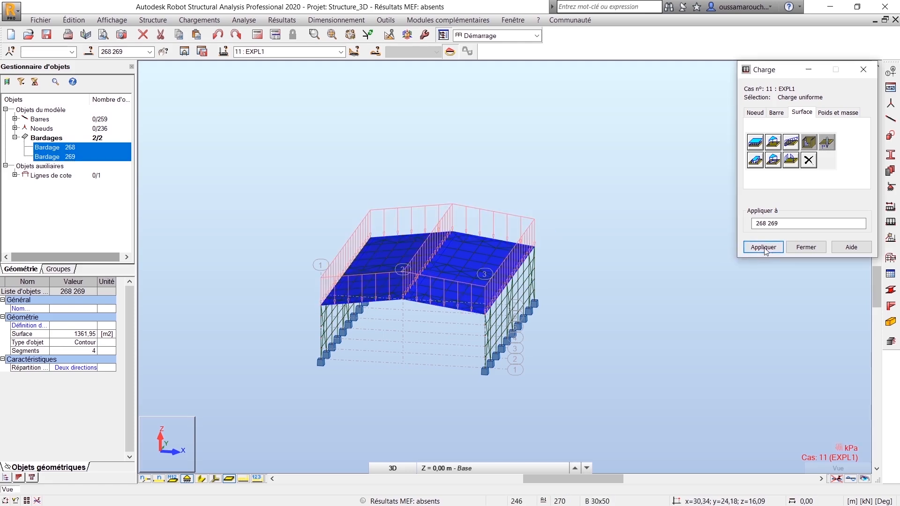
click(803, 249)
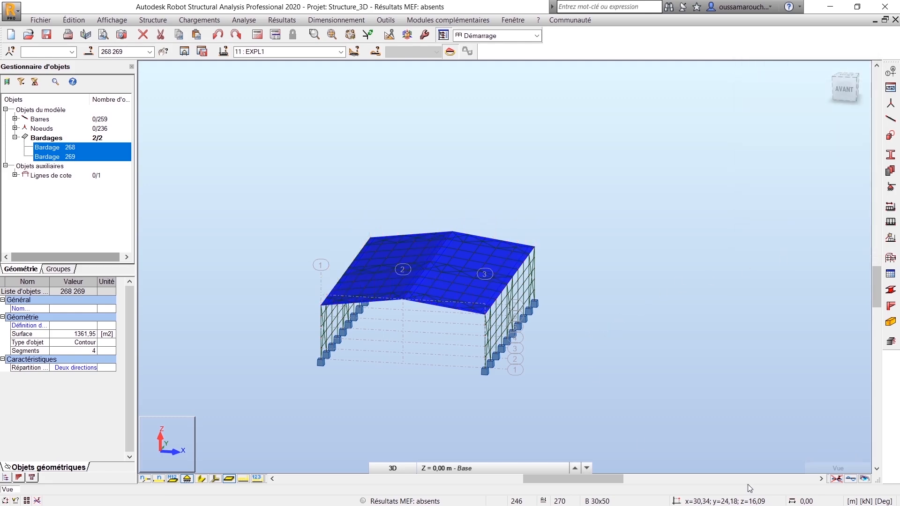
- Display the load symbols on the model and switch to load case 10: PERM1
click(244, 479)
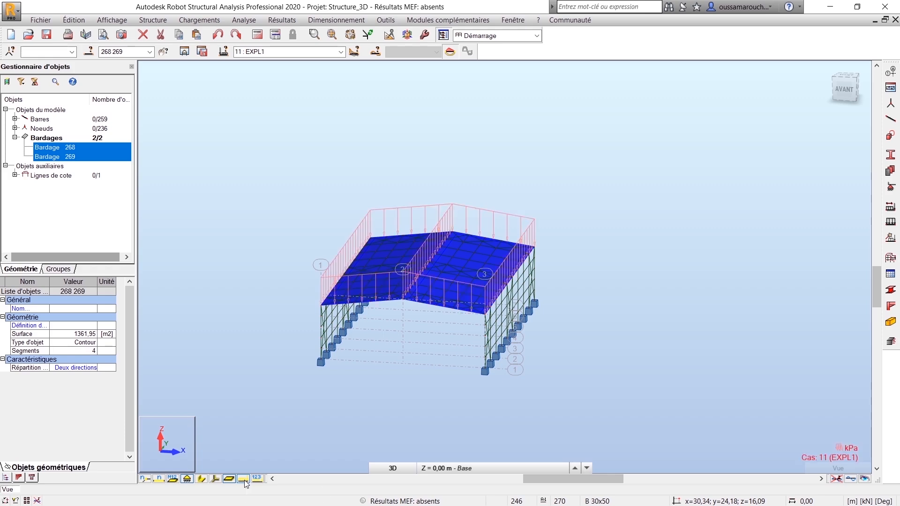
click(341, 51)
click(283, 130)
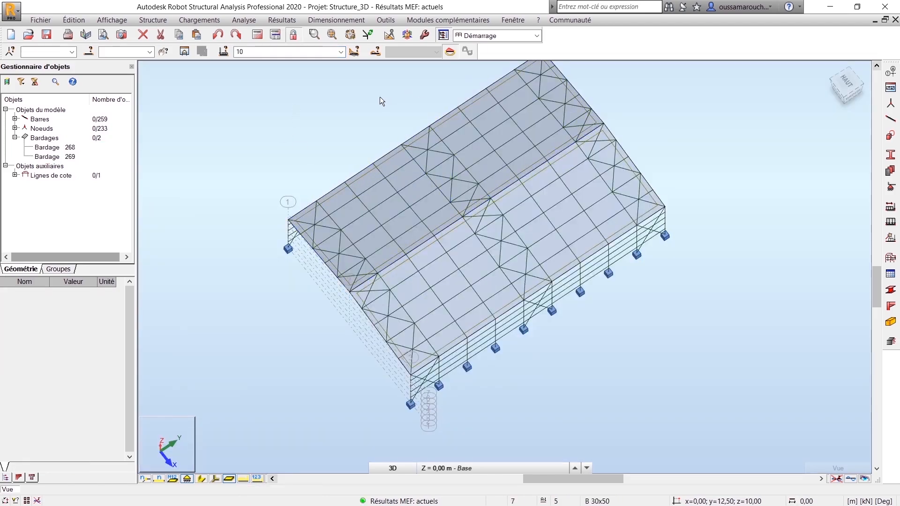
- Configure complete automatic combinations to CM66 Avril 2000, exclude the ACC combinations, and try to generate them
click(199, 20)
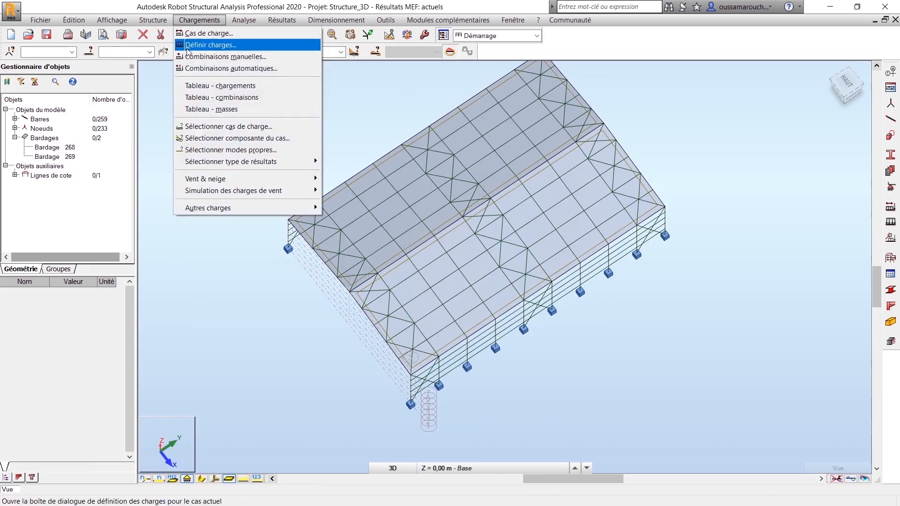
click(231, 68)
click(485, 188)
click(497, 198)
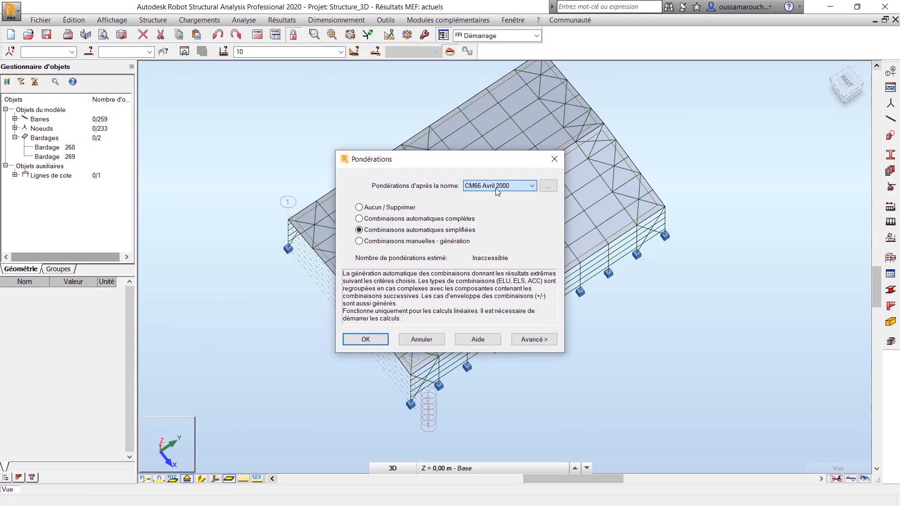
click(360, 219)
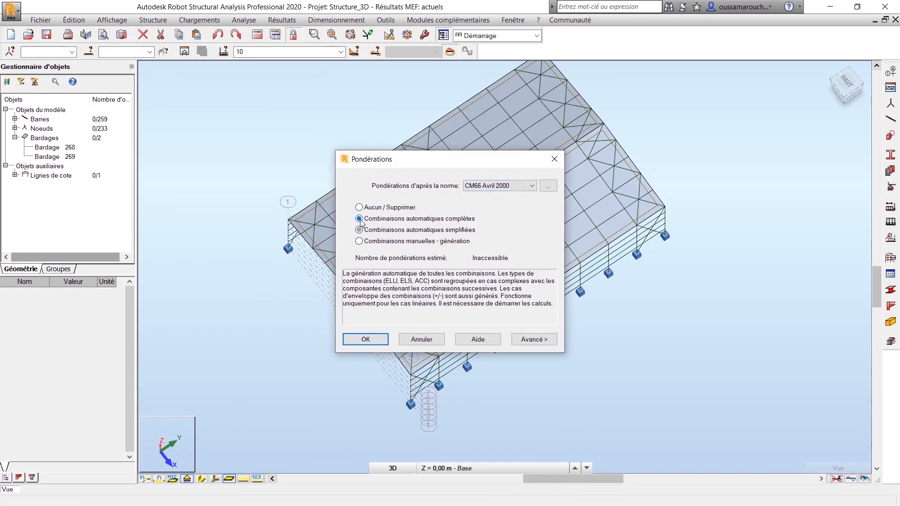
click(546, 338)
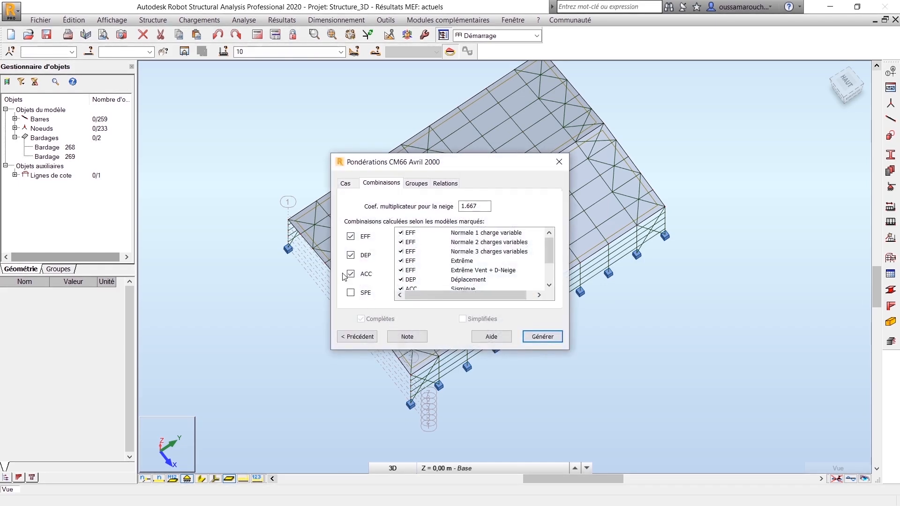
click(351, 276)
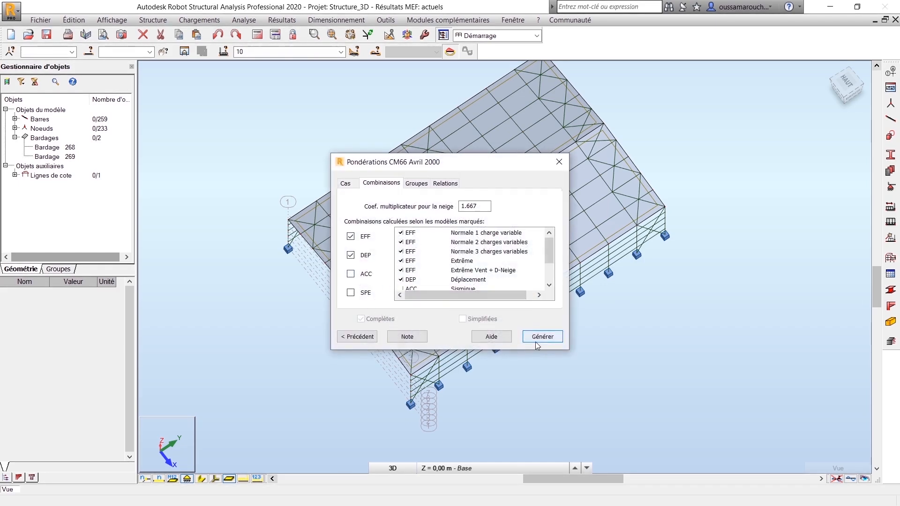
click(543, 341)
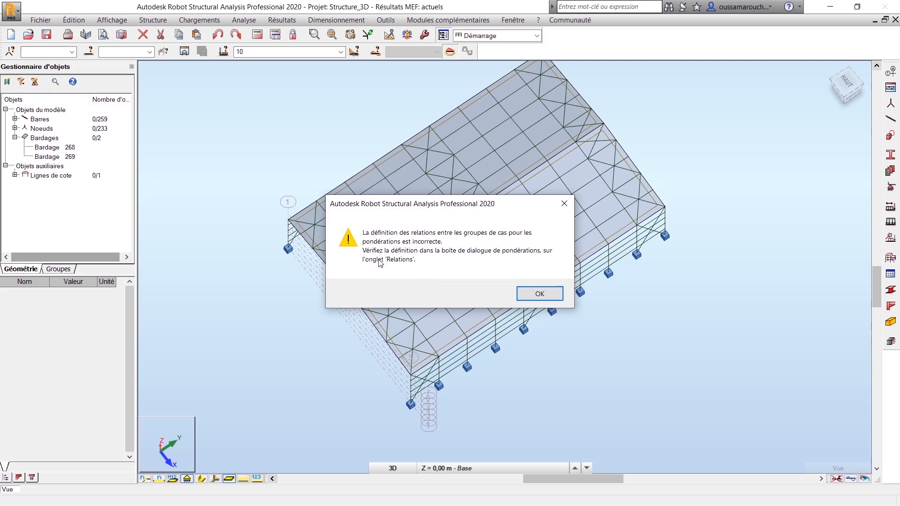
click(528, 296)
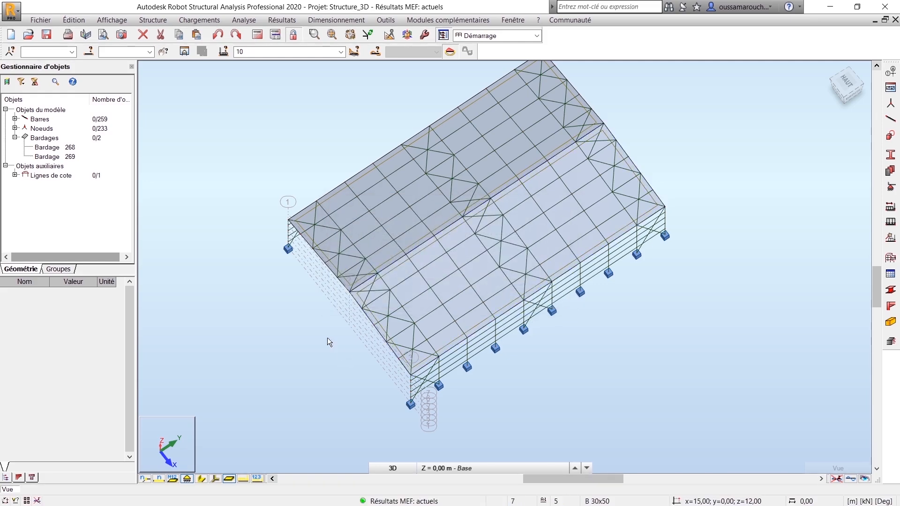
- Reopen the automatic combinations' advanced settings and add all permanente and d'exploitation groups to their relations
click(205, 21)
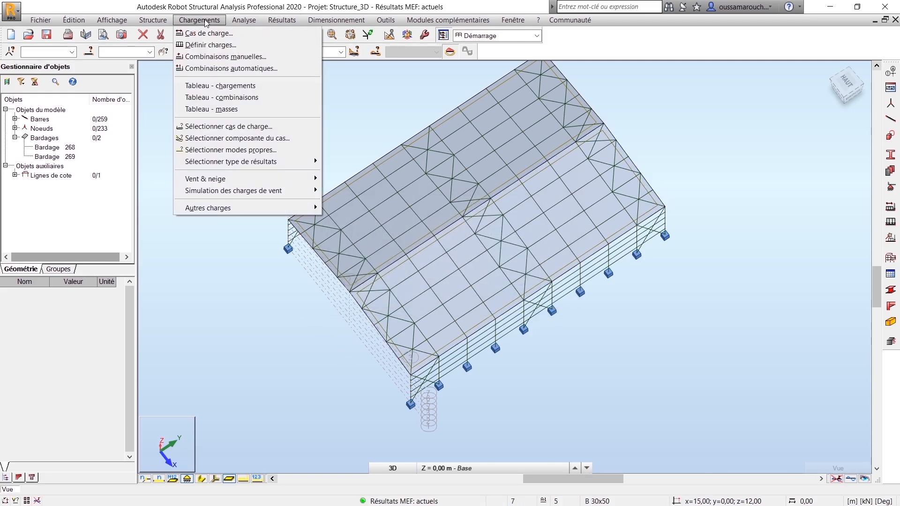
click(245, 70)
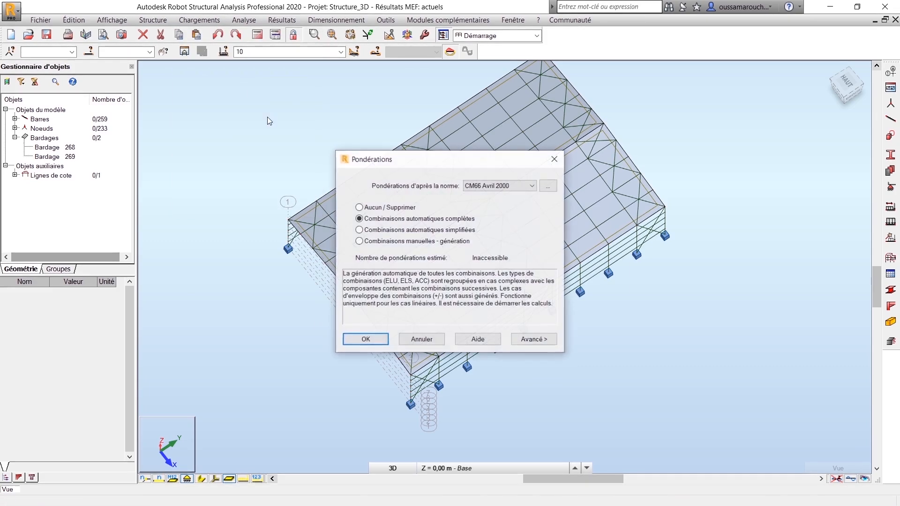
click(526, 342)
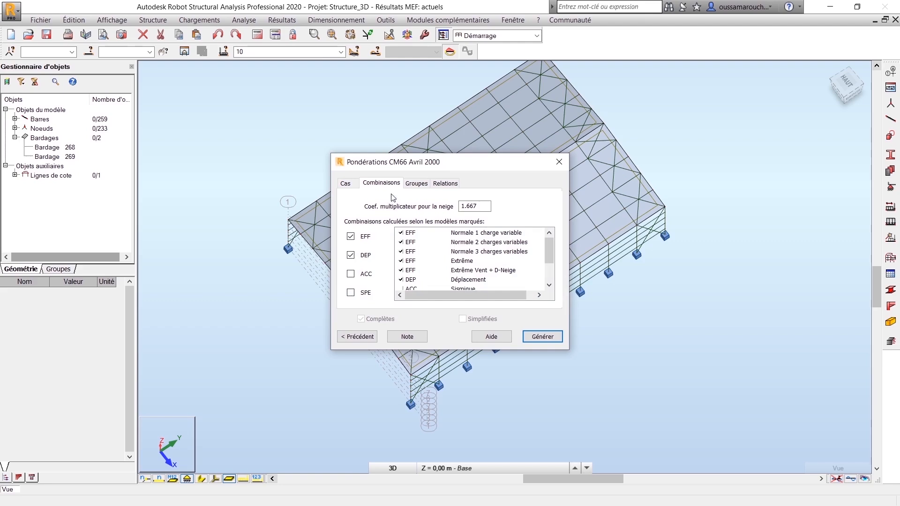
click(441, 185)
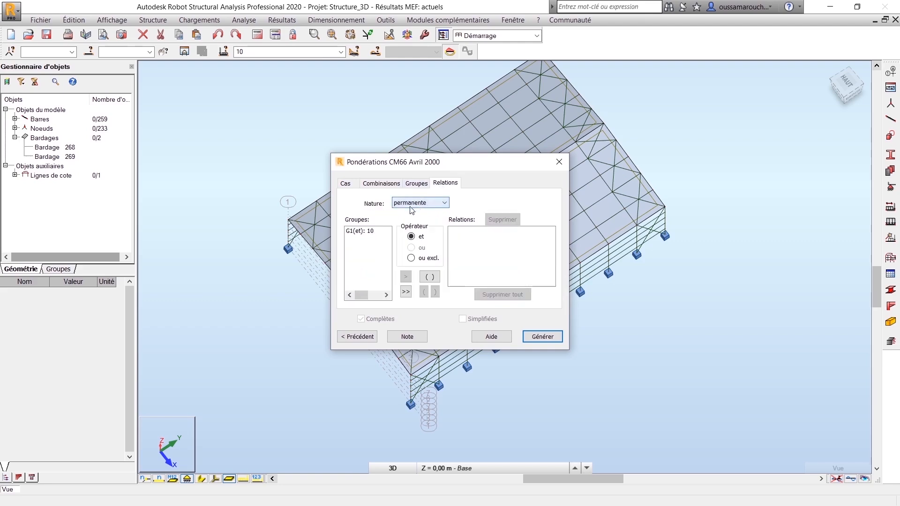
click(354, 231)
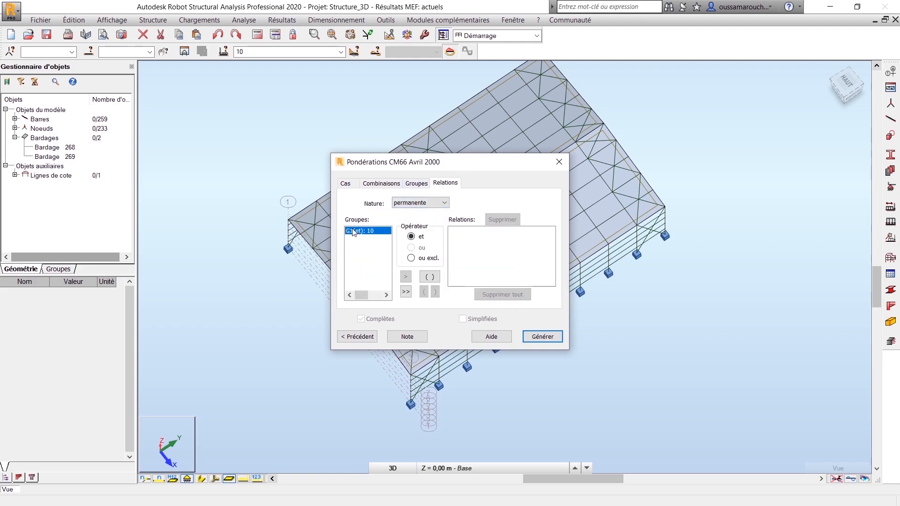
click(406, 292)
click(421, 203)
click(413, 209)
click(406, 292)
- Add all vent and neige load groups to their respective combination relations
click(420, 202)
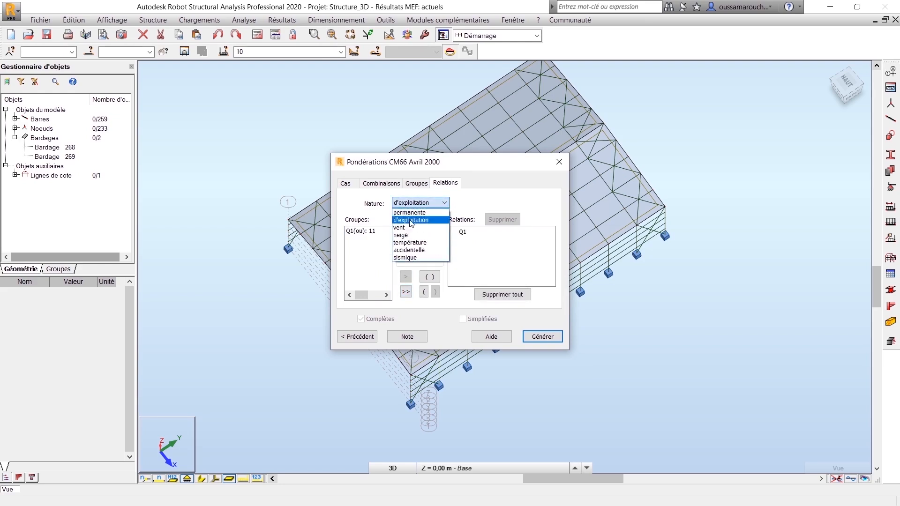
click(414, 228)
click(406, 292)
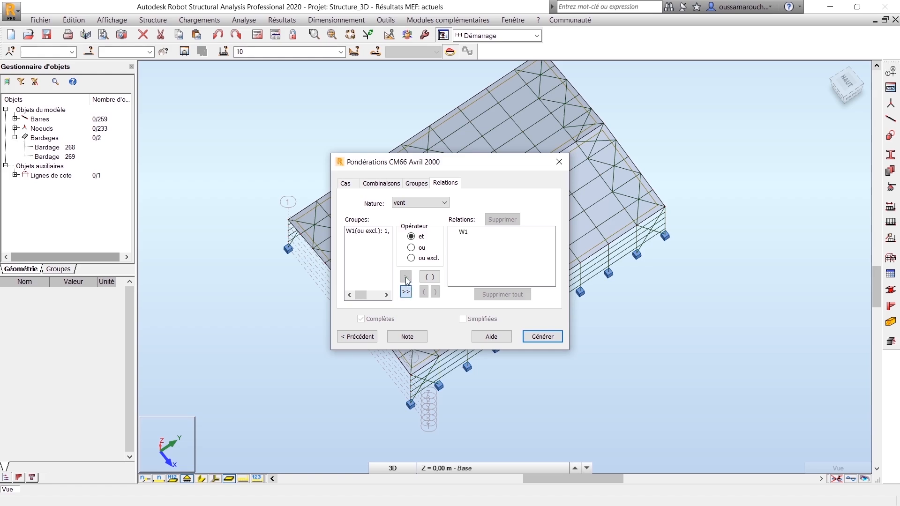
click(417, 203)
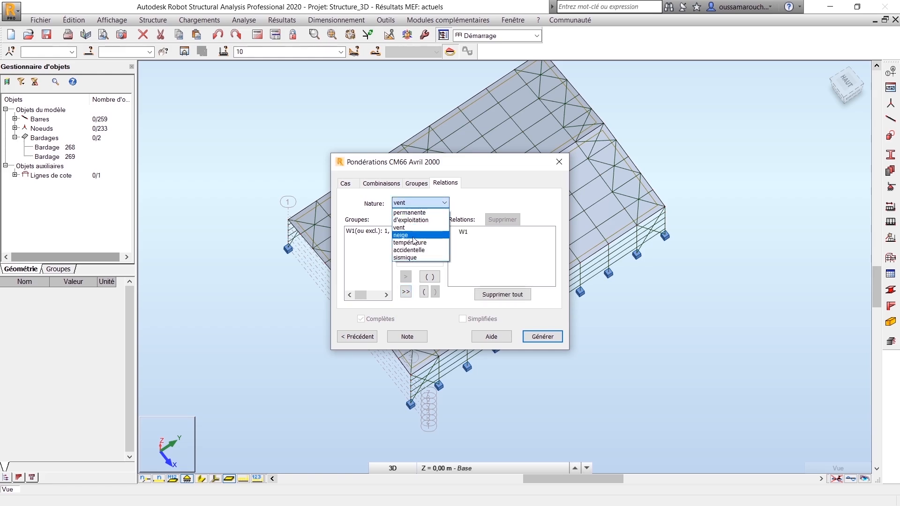
click(401, 235)
click(406, 291)
- Check the relations for the accidentelle and sismique natures and generate the automatic combinations
click(420, 203)
click(421, 250)
click(421, 202)
click(417, 250)
click(420, 202)
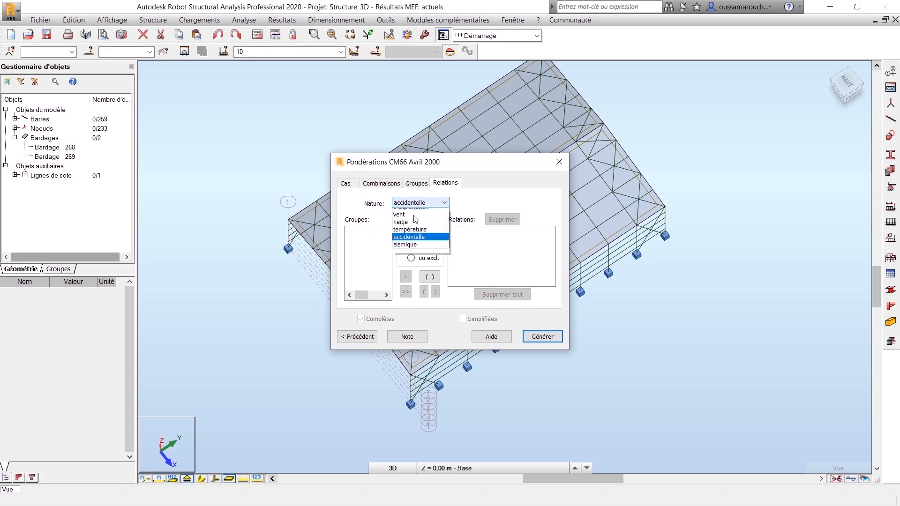
click(411, 249)
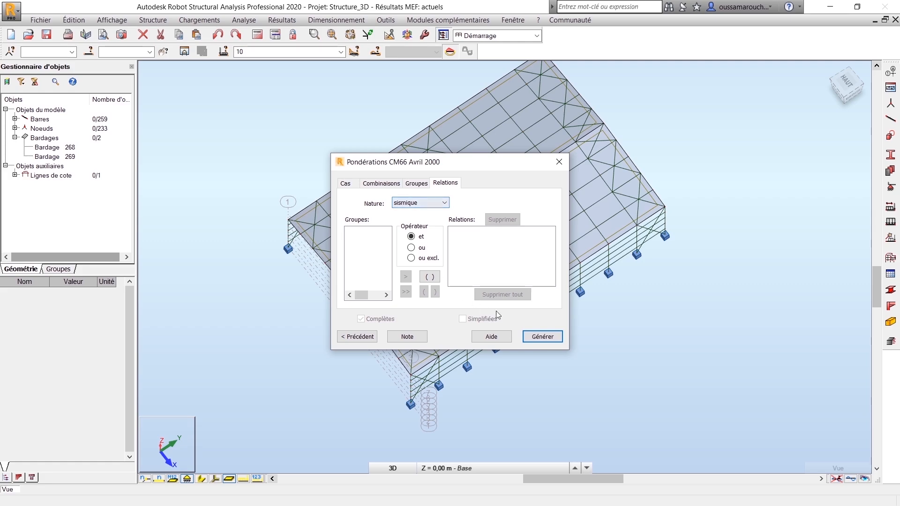
click(537, 338)
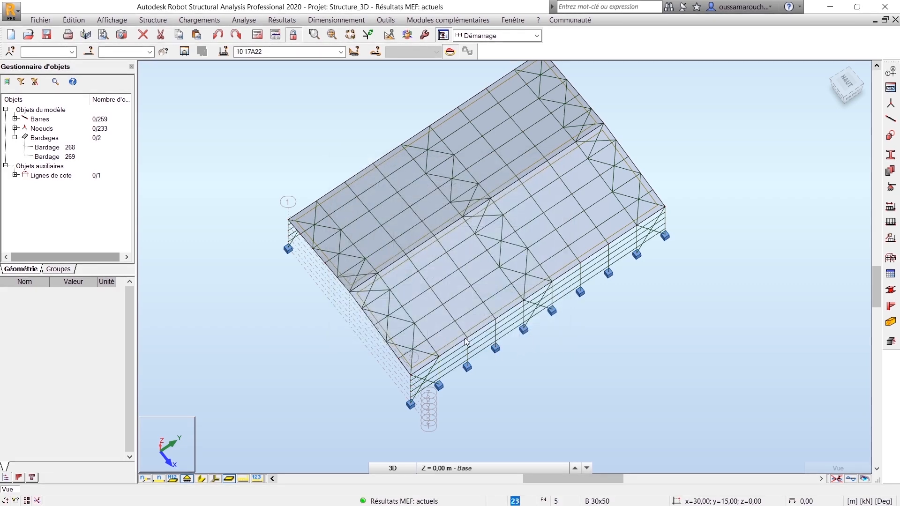
- Run the structural calculation and switch to the Dimensionnement acier/aluminium workspace
click(257, 35)
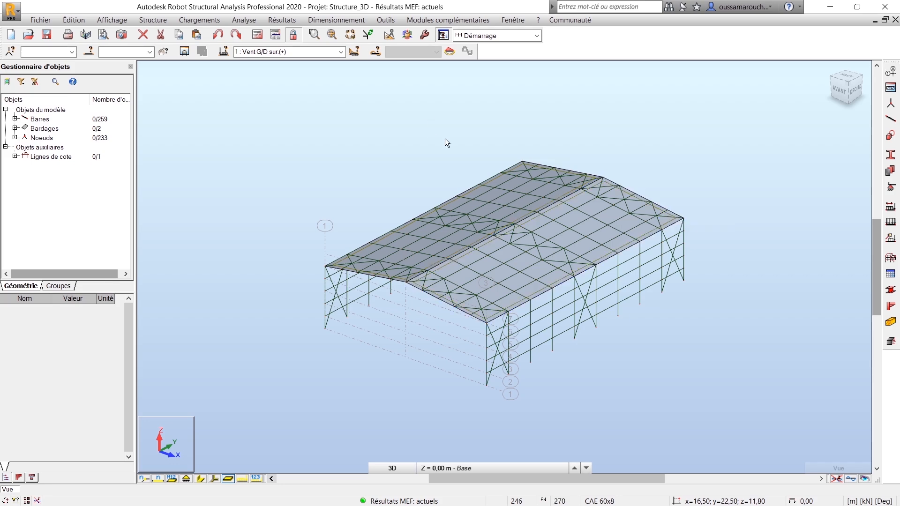
click(537, 36)
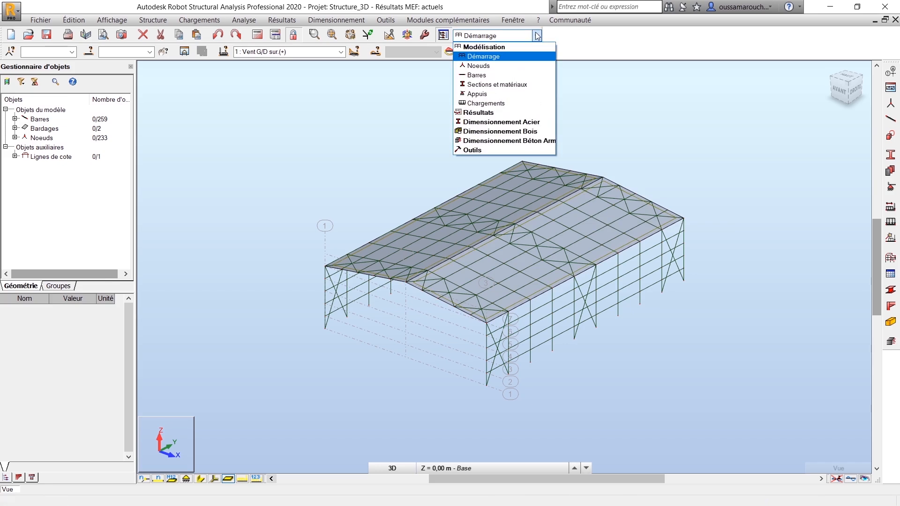
click(523, 123)
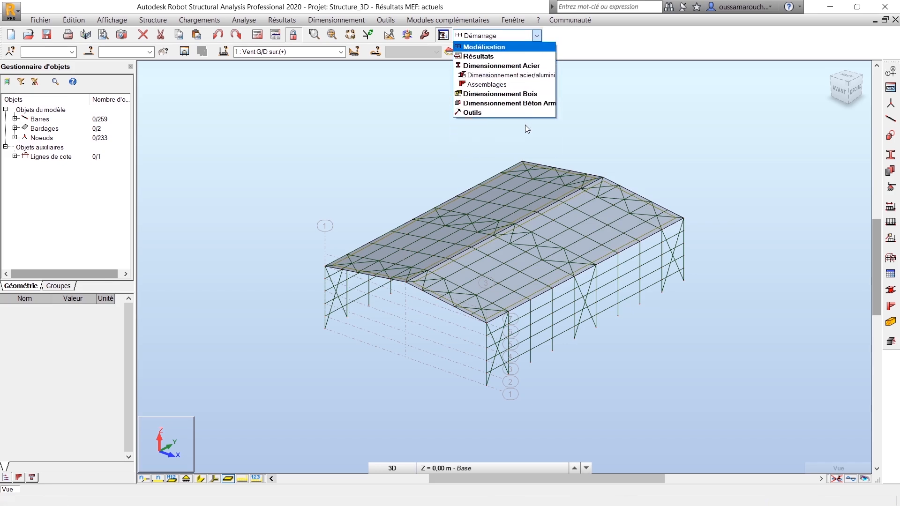
click(512, 75)
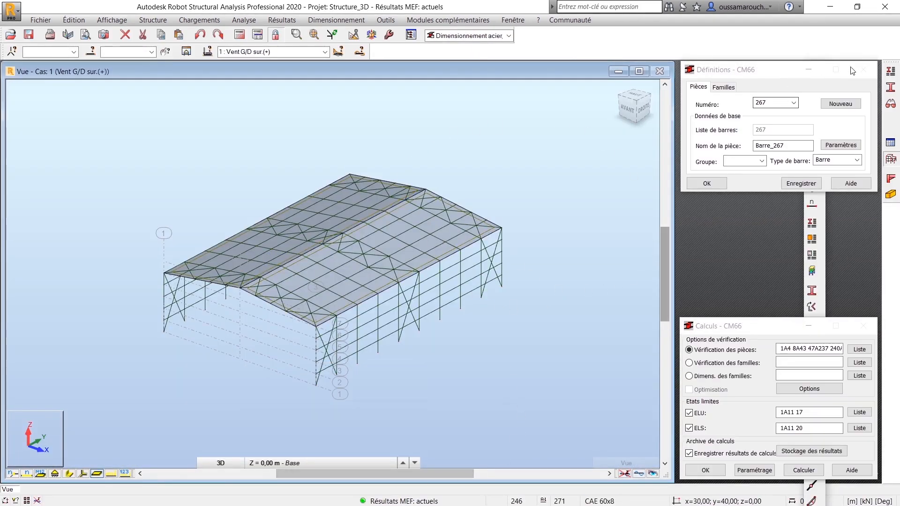
- Open the bar type list and start defining a new CM66 bar type
click(891, 73)
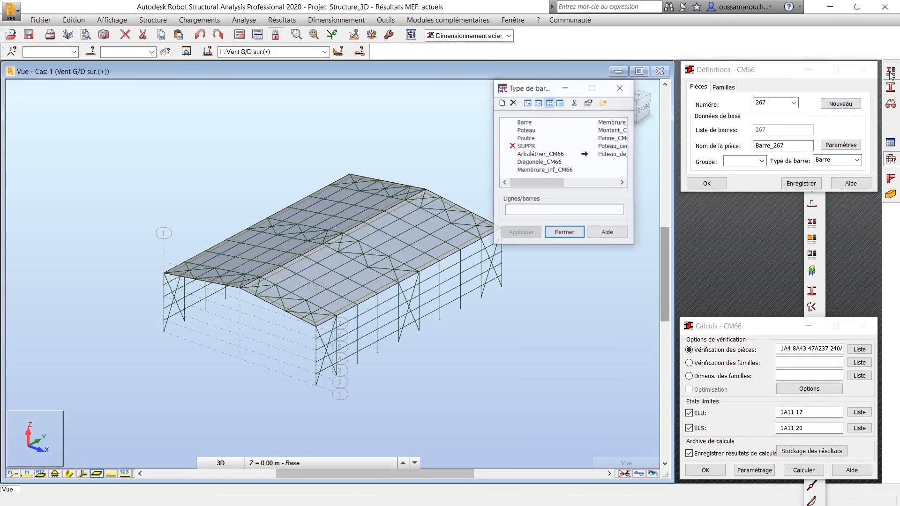
click(503, 102)
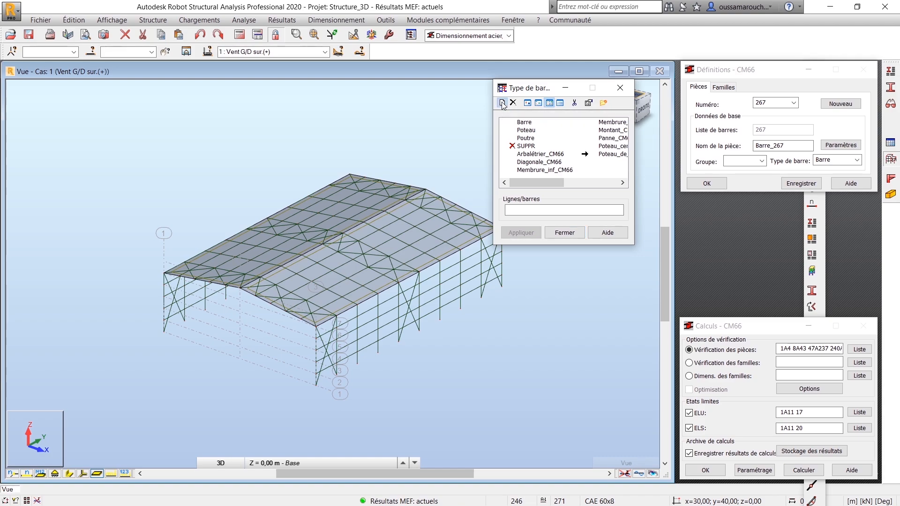
drag(584, 98, 478, 295)
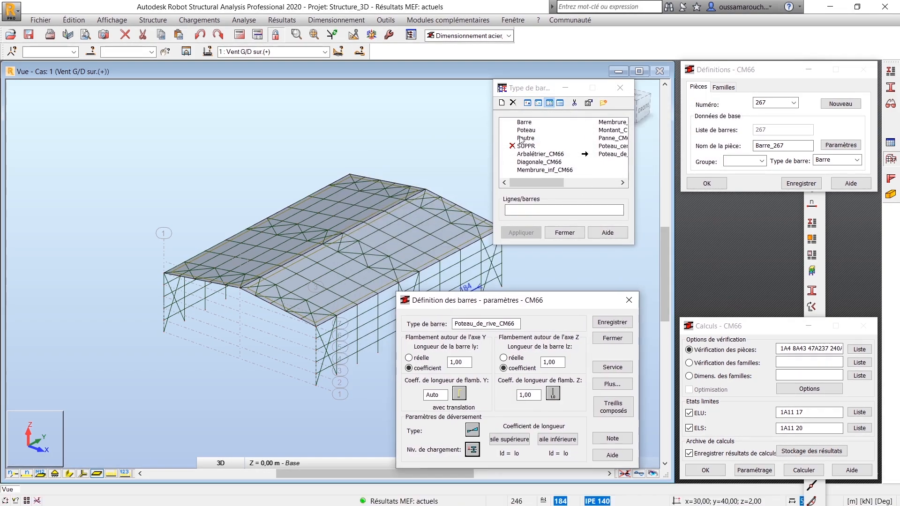
drag(521, 301, 500, 115)
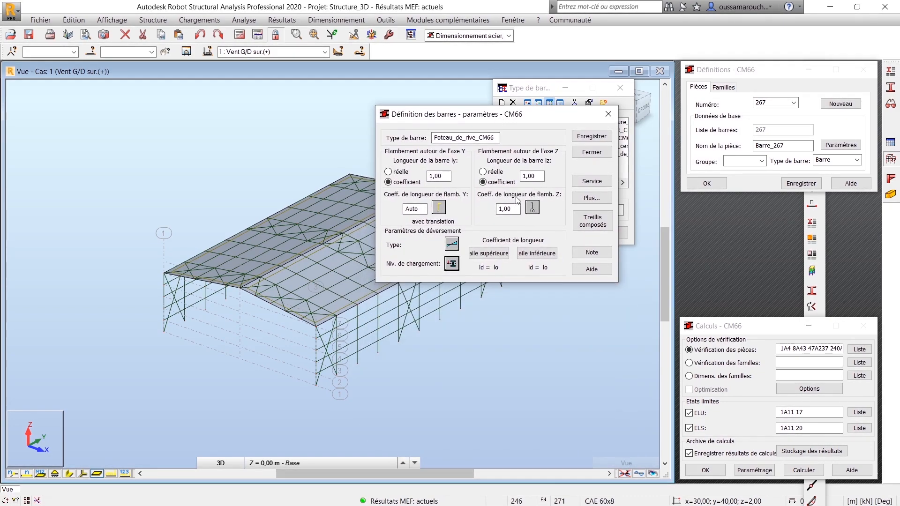
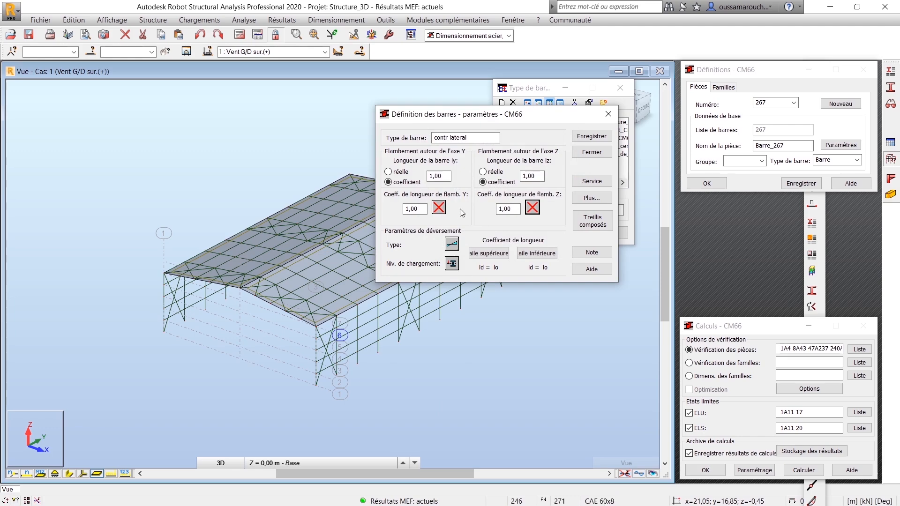
- In the advanced parameters of the contr lateral bar type, set the load type to charge sinusoïdale for directions Y and Z
click(592, 198)
drag(449, 118, 395, 117)
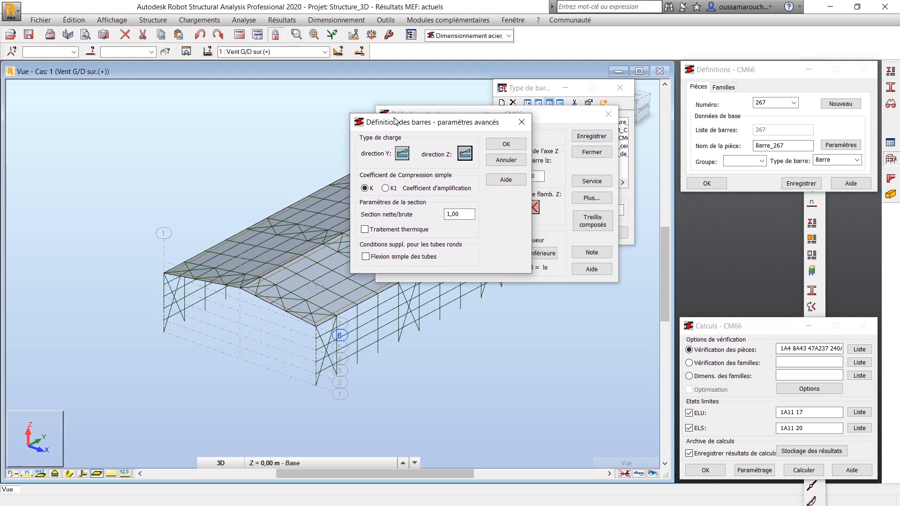
click(396, 156)
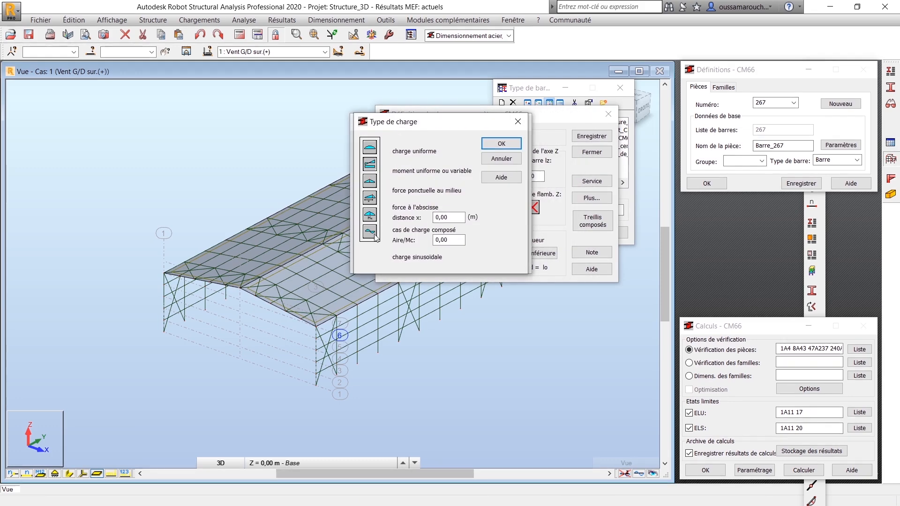
click(370, 232)
click(501, 143)
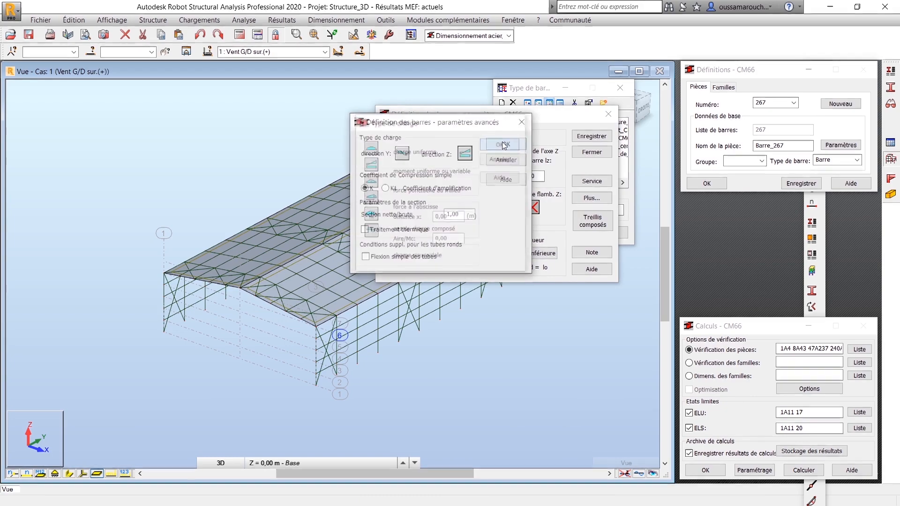
click(466, 159)
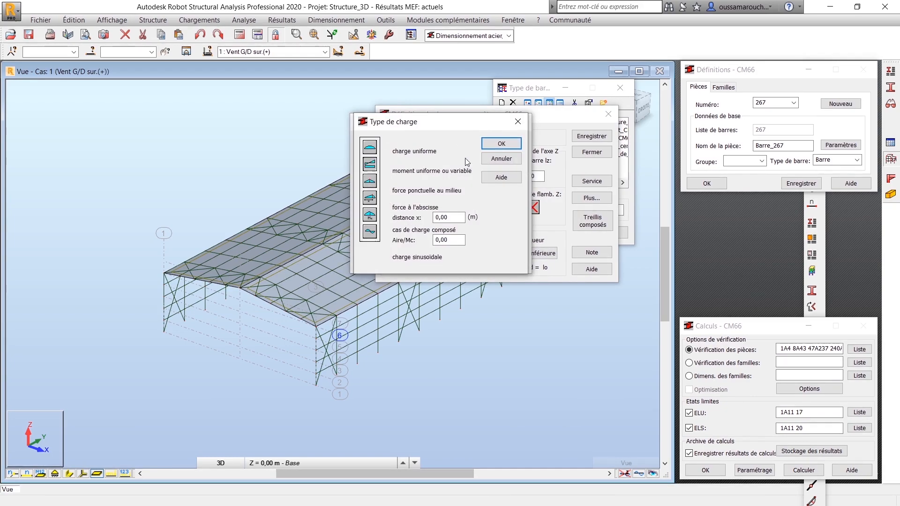
click(373, 235)
click(513, 144)
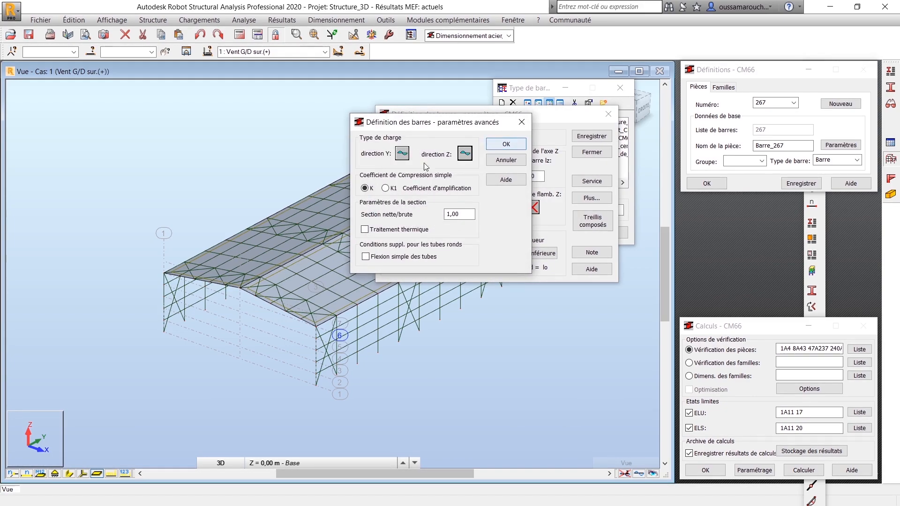
click(497, 146)
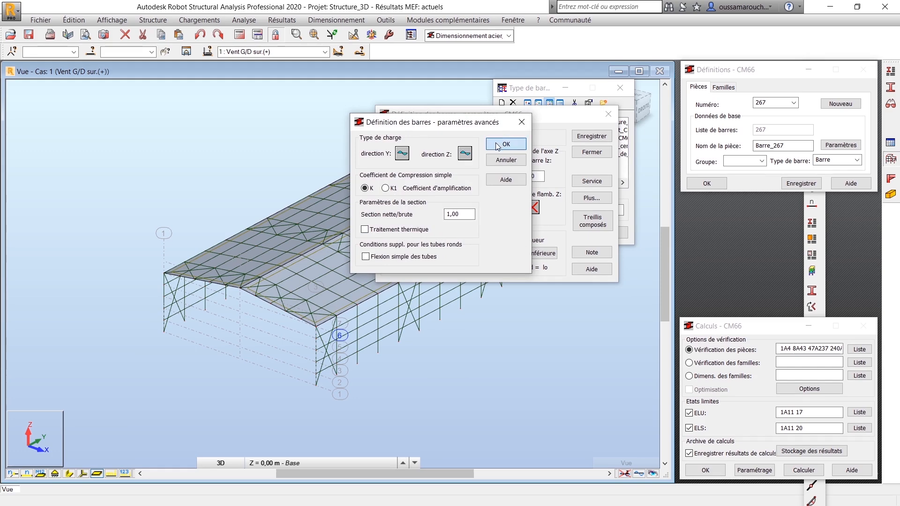
click(498, 147)
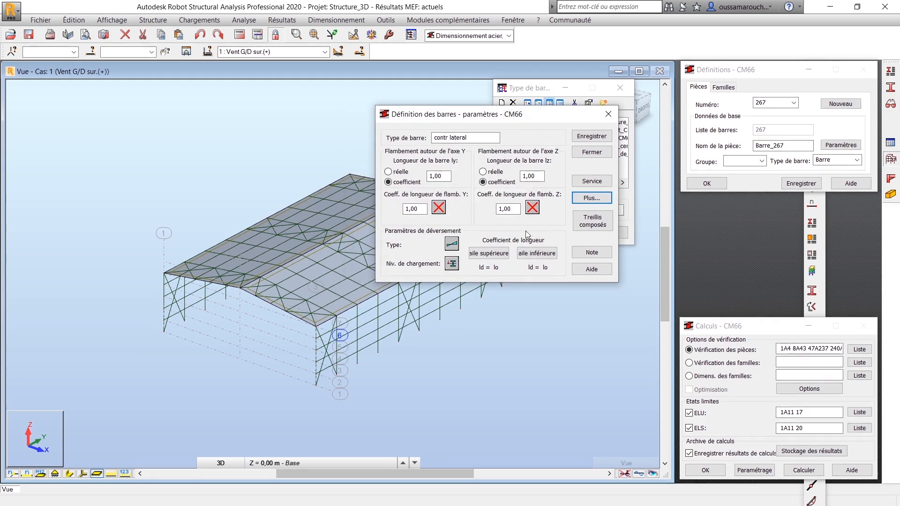
- Enable the service deflection limits of contr lateral in y and z and set both to L/250
click(587, 183)
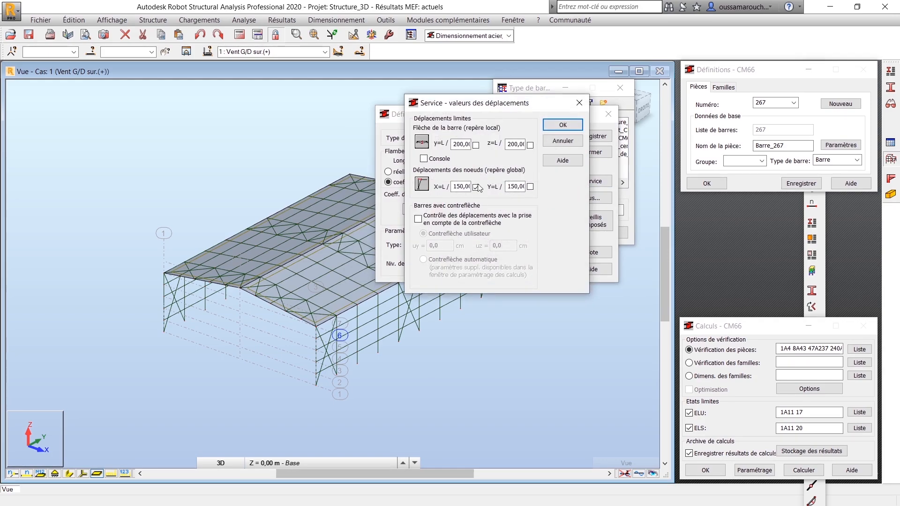
click(476, 145)
click(476, 187)
click(530, 146)
double_click(461, 145)
text(250)
key(Tab)
text(2)
click(563, 126)
click(563, 126)
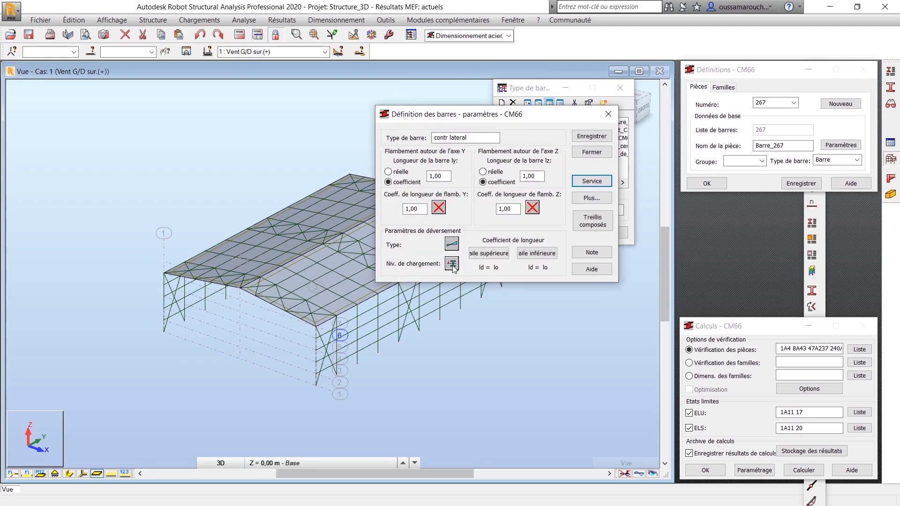
- Check the load level of contr lateral and set its lateral buckling type to sans déversement
click(452, 264)
click(568, 167)
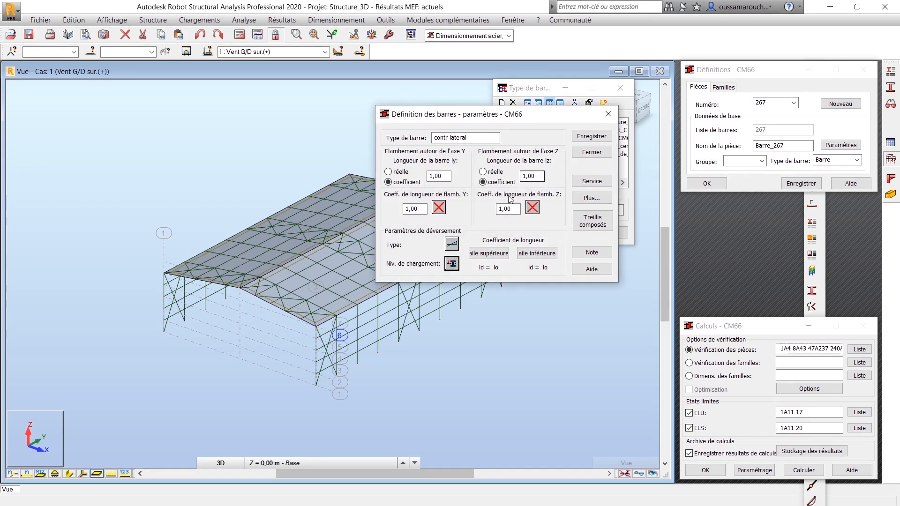
click(451, 244)
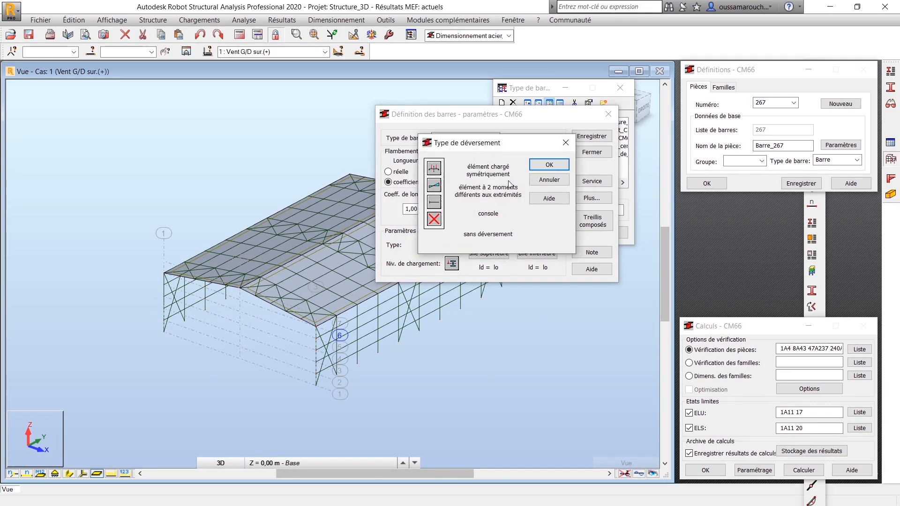
click(549, 165)
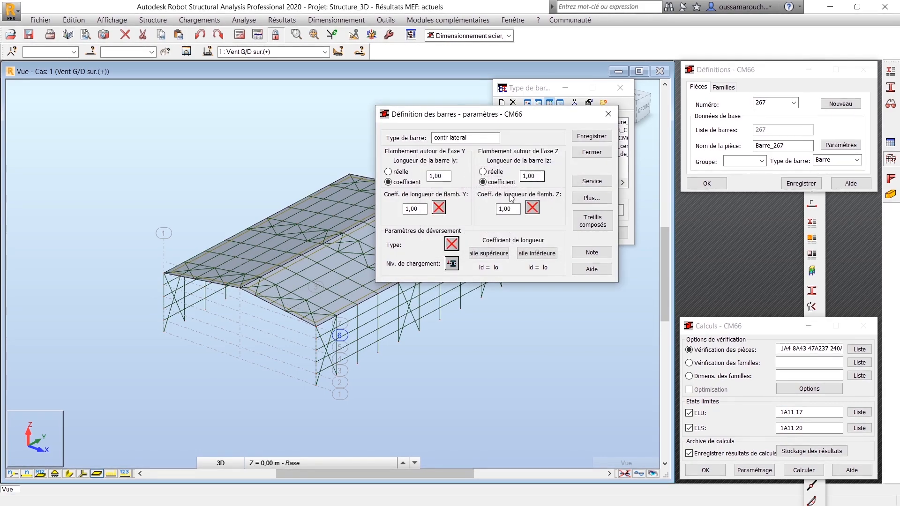
- Set the lateral buckling length coefficients of the upper and lower flanges to ld = lo
click(490, 253)
drag(473, 137, 453, 135)
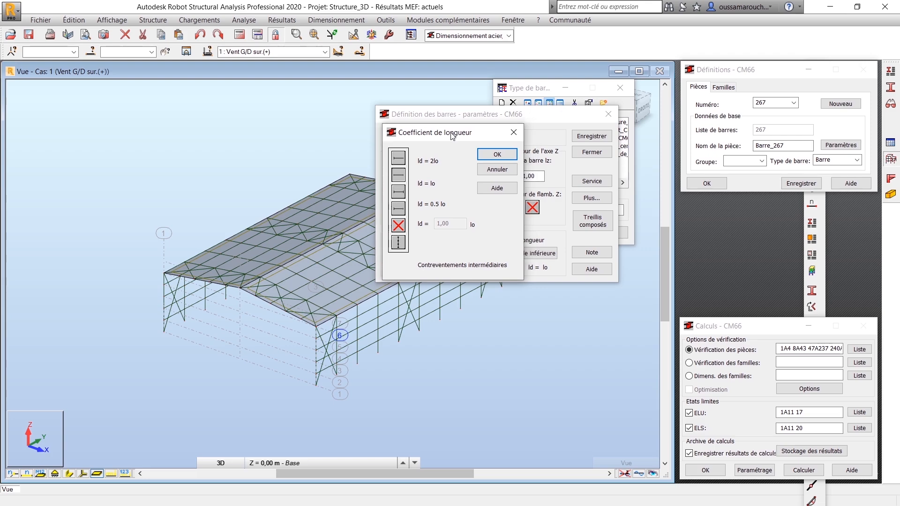
click(483, 155)
click(531, 254)
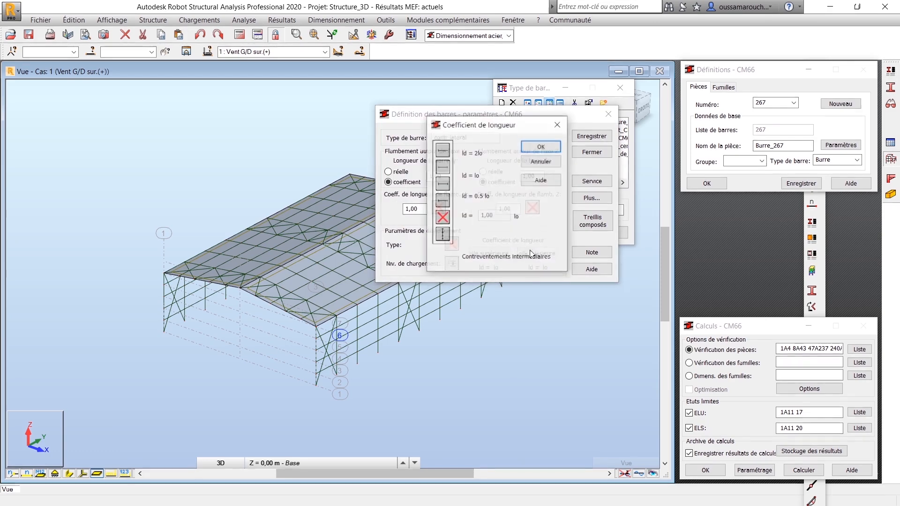
click(444, 173)
click(540, 147)
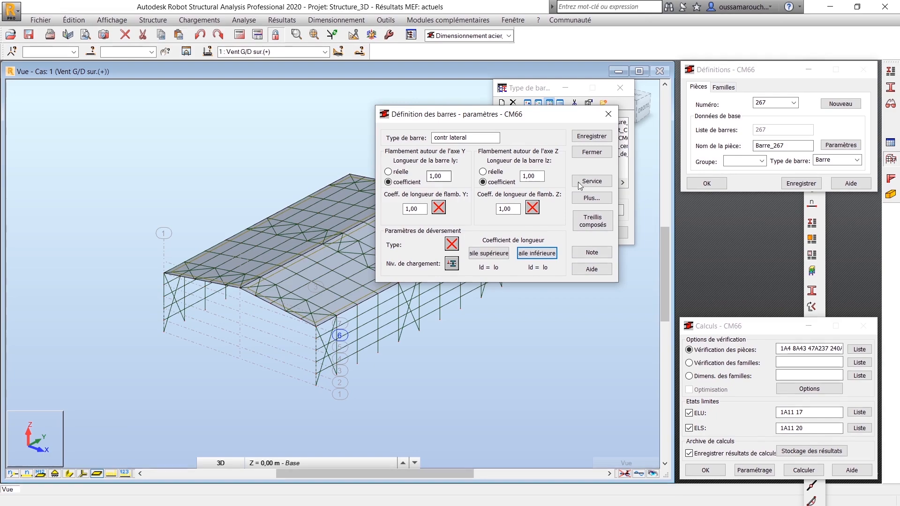
- Generate the parameter note for the contr lateral bar type and export it to Word
click(596, 255)
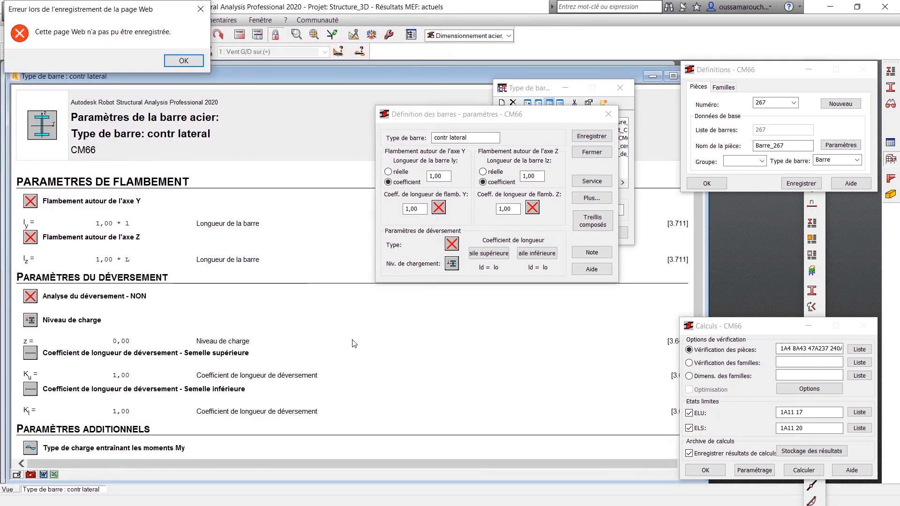
click(186, 59)
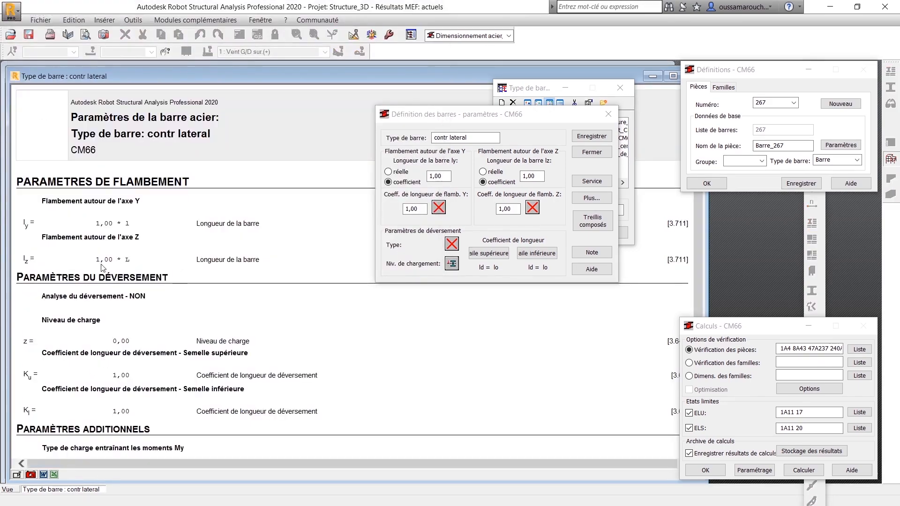
scroll(137, 309, down, 5)
scroll(215, 282, up, 5)
click(43, 474)
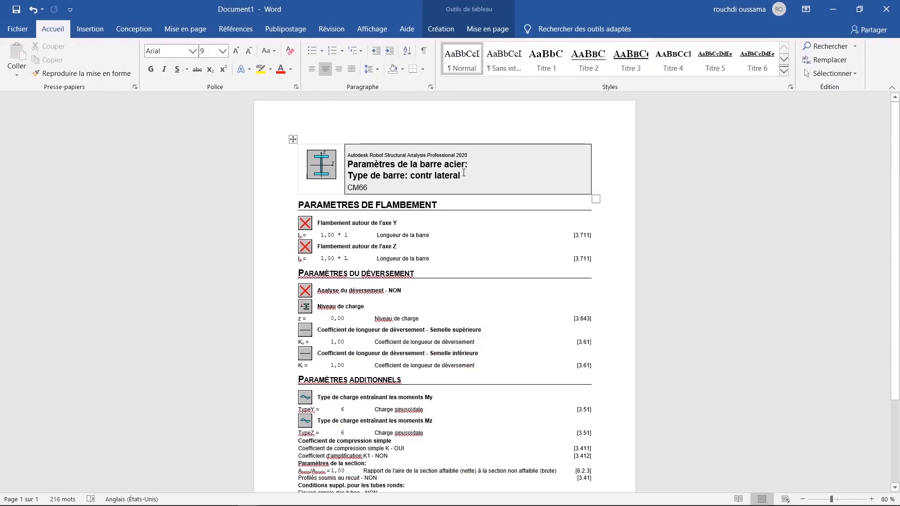
- Review the bar type name and the buckling and load level parameters in the exported Word document
drag(466, 175, 410, 175)
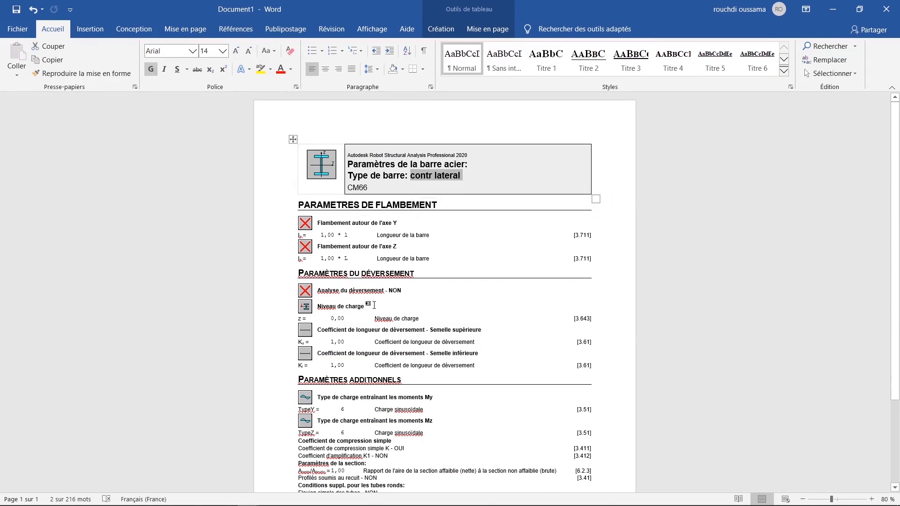
scroll(341, 310, down, 5)
drag(374, 300, 435, 301)
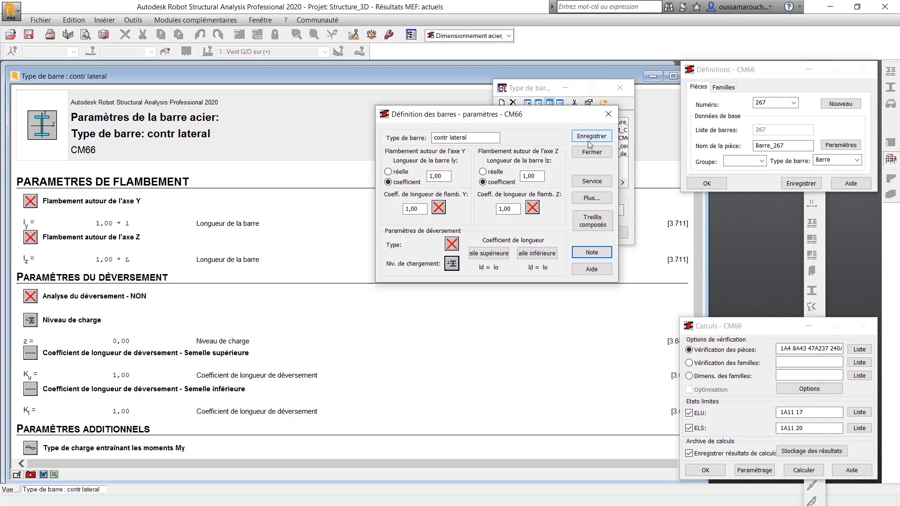
- Return to Robot, save the contr lateral bar type and close its parameter note
click(589, 140)
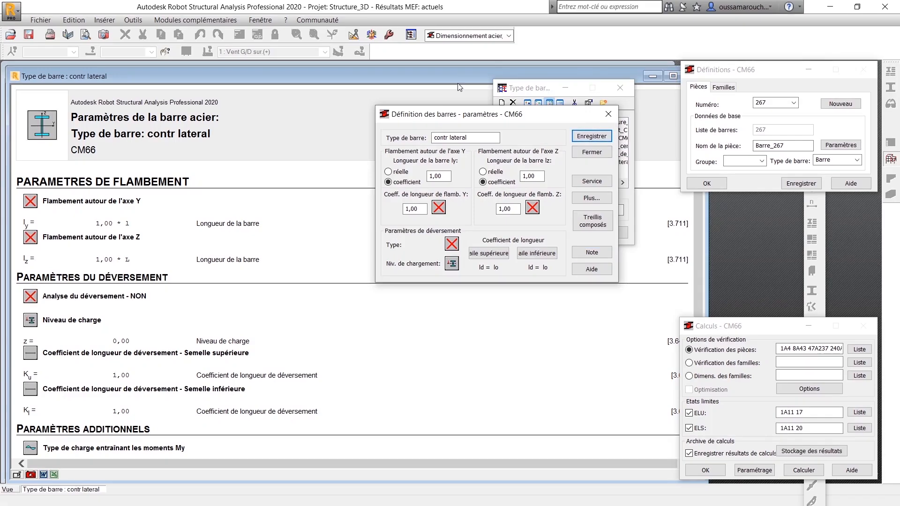
drag(424, 75, 350, 75)
click(620, 76)
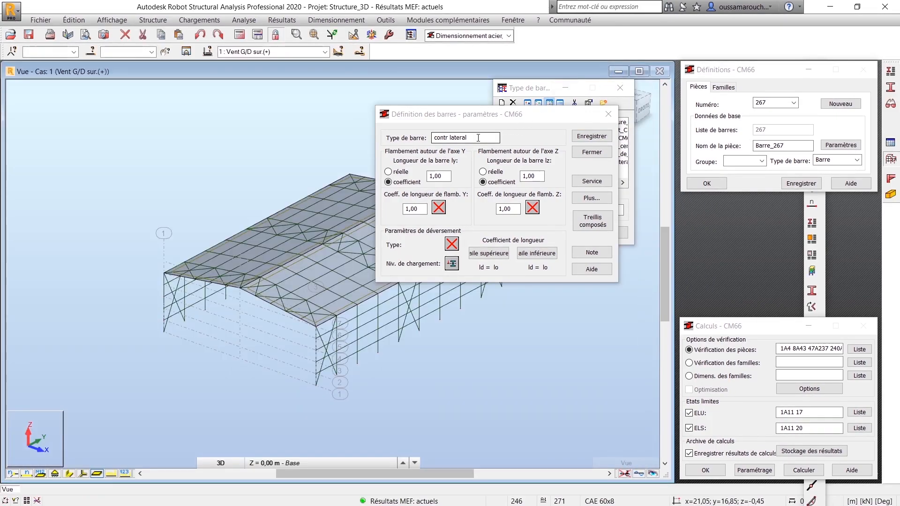
- Name the next bar type contr horiz and set its upper flange length coefficient to ld = 2 lo, leaving the lower at ld = lo
drag(479, 137, 458, 140)
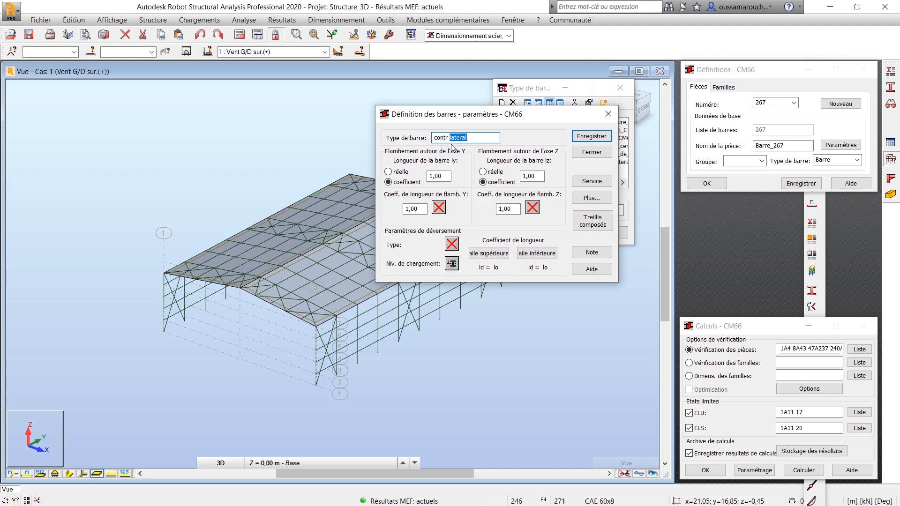
click(489, 253)
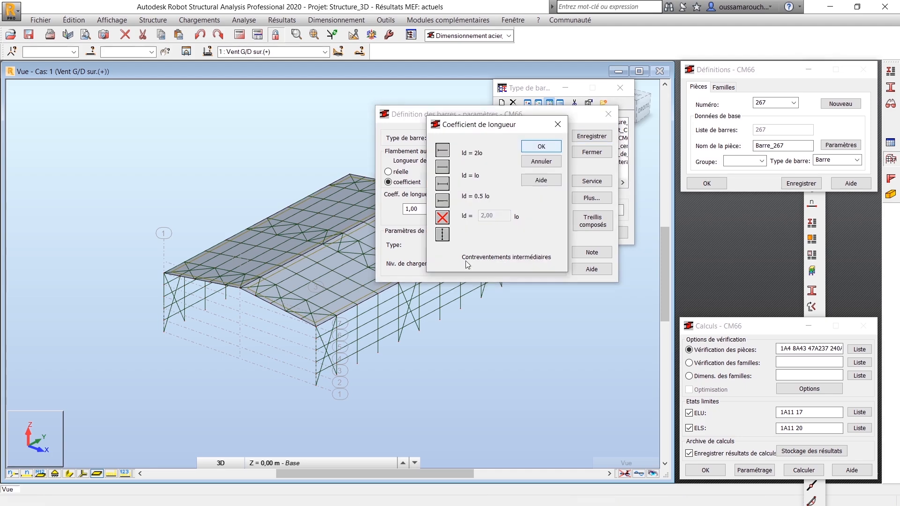
click(443, 155)
click(542, 146)
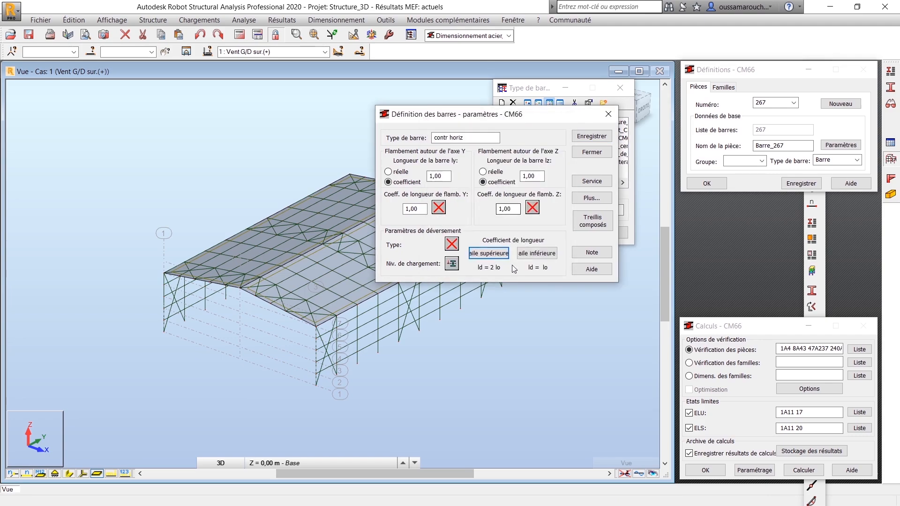
click(533, 258)
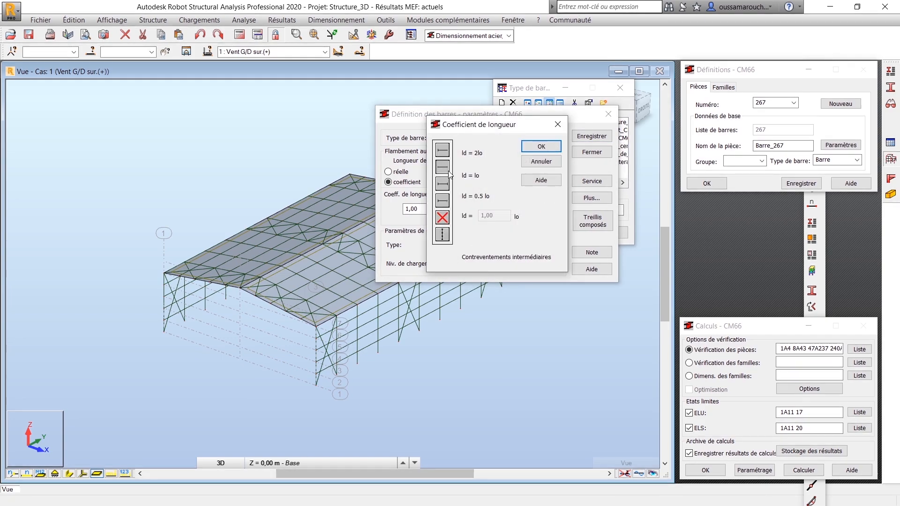
click(542, 146)
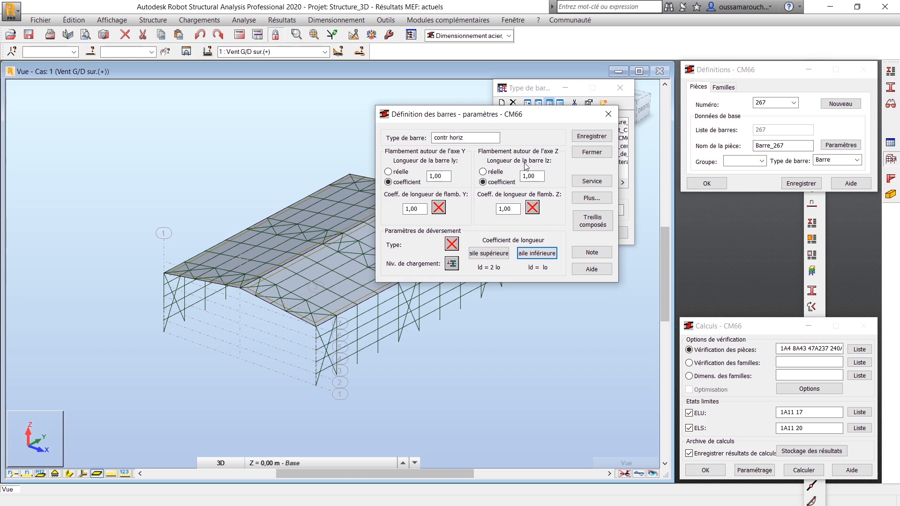
- Disable the local y and z deflection limits for contr horiz and enable the global X and Y nodal displacement limits
click(598, 185)
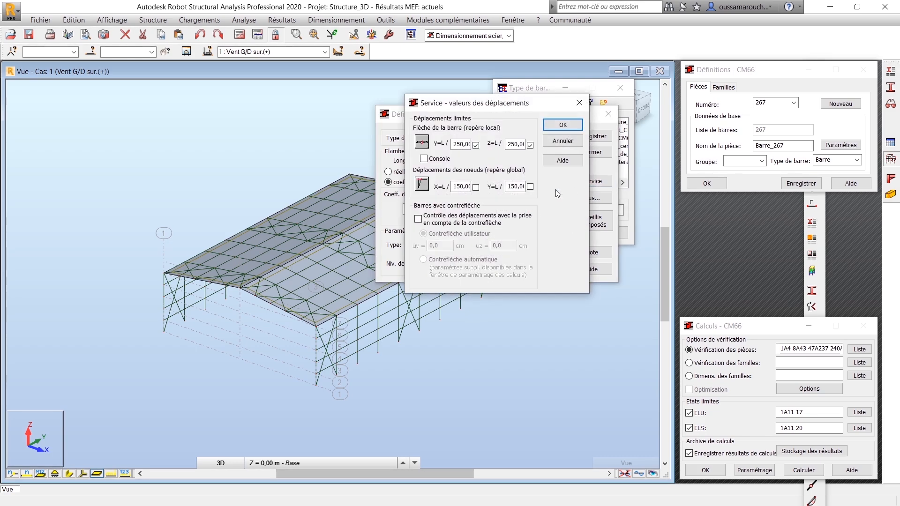
click(476, 145)
click(530, 145)
click(476, 187)
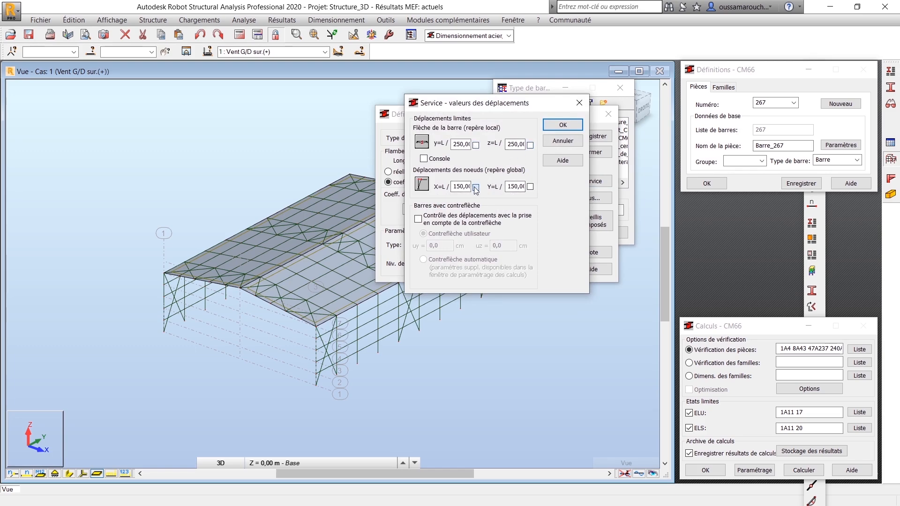
click(531, 187)
- Set the nodal displacement limits of contr horiz to X = L/250 and Y = L/200
double_click(453, 188)
text(250)
double_click(515, 187)
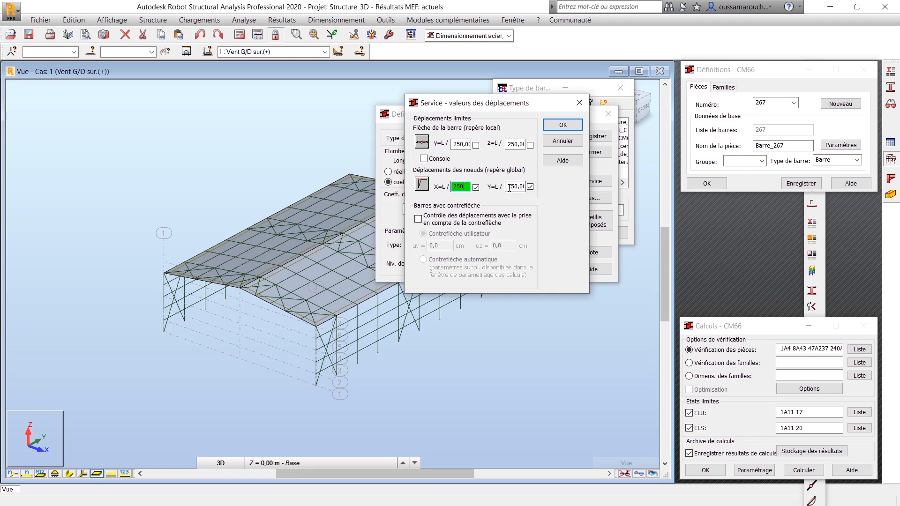
text(200)
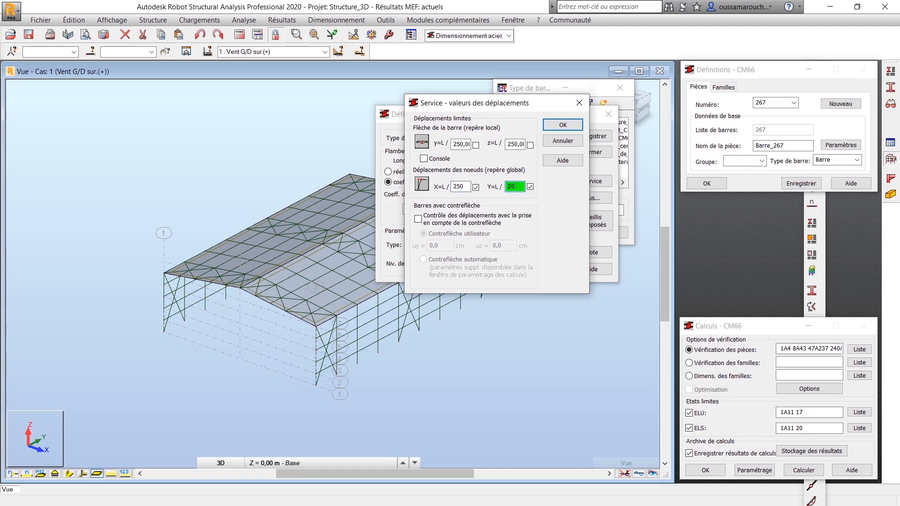
click(564, 125)
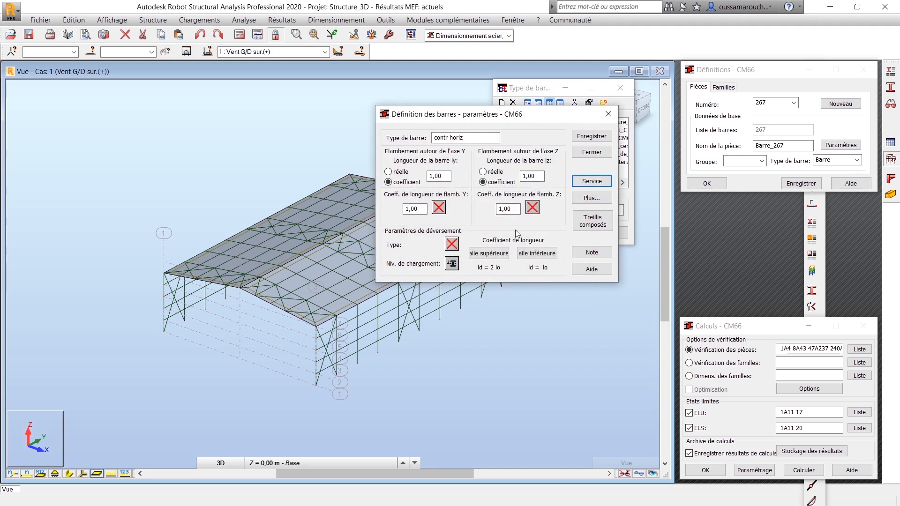
- Set the lateral buckling type to an element with two different end moments and the load level to z = 1,00
click(452, 244)
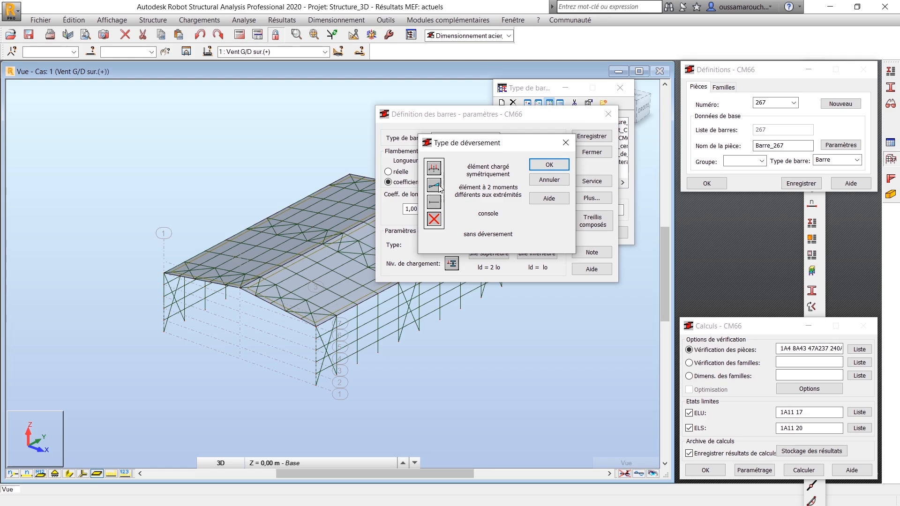
click(549, 165)
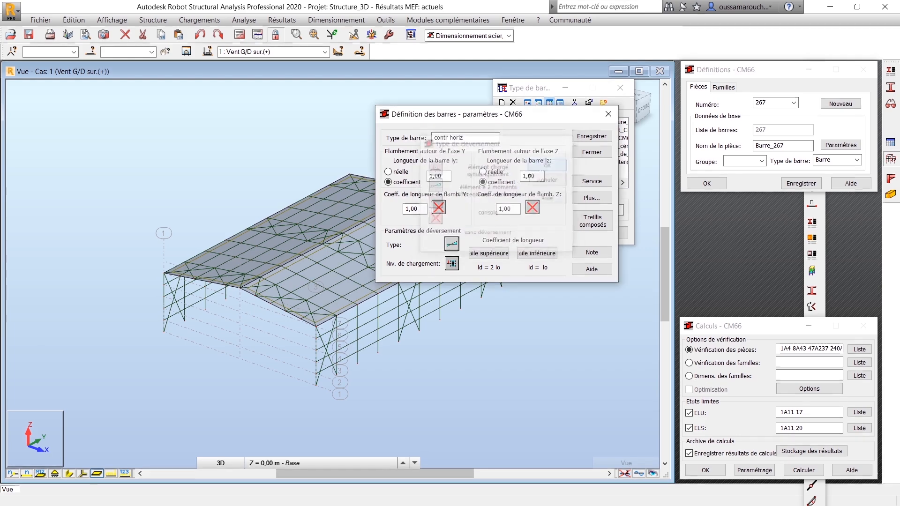
click(452, 264)
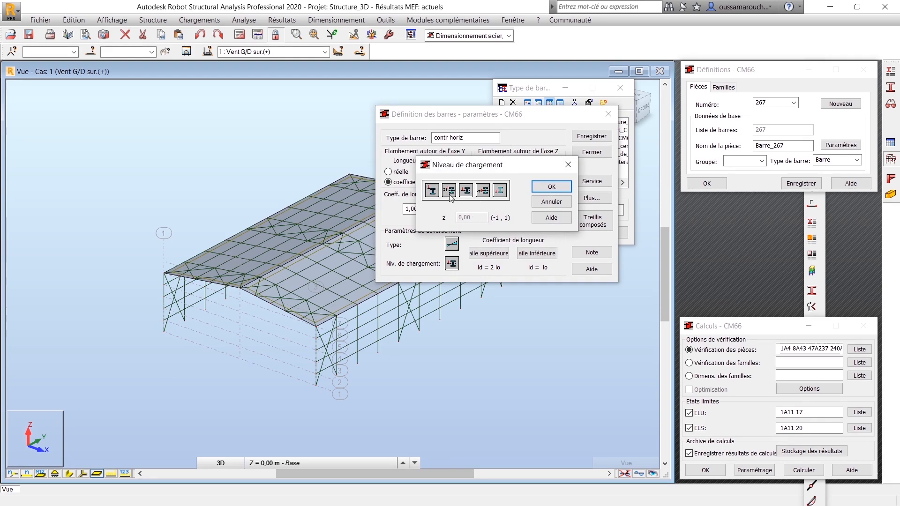
click(431, 191)
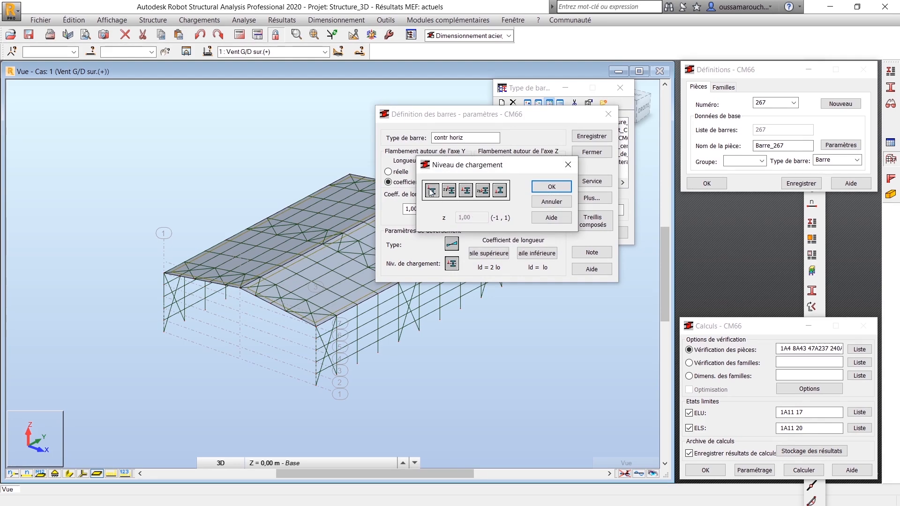
click(548, 189)
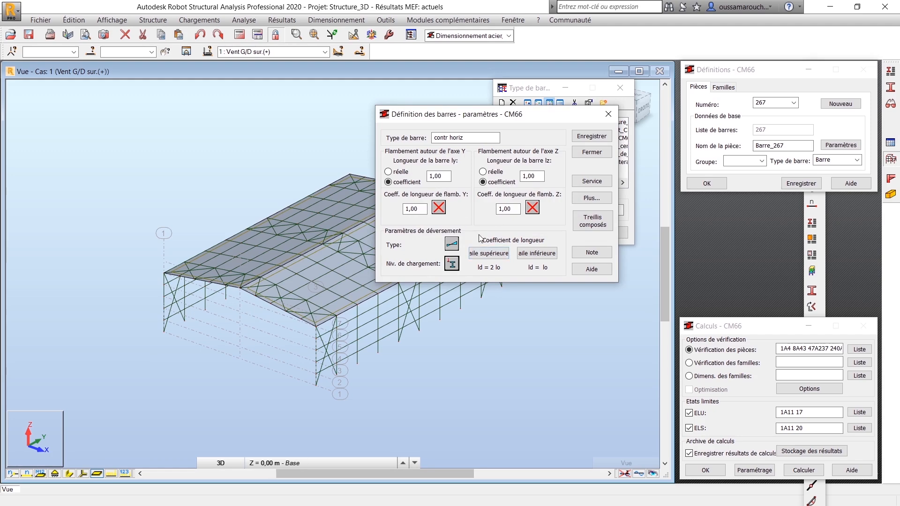
- Set the load type to charge uniforme for both the Y and Z directions in the advanced parameters of contr horiz
click(576, 199)
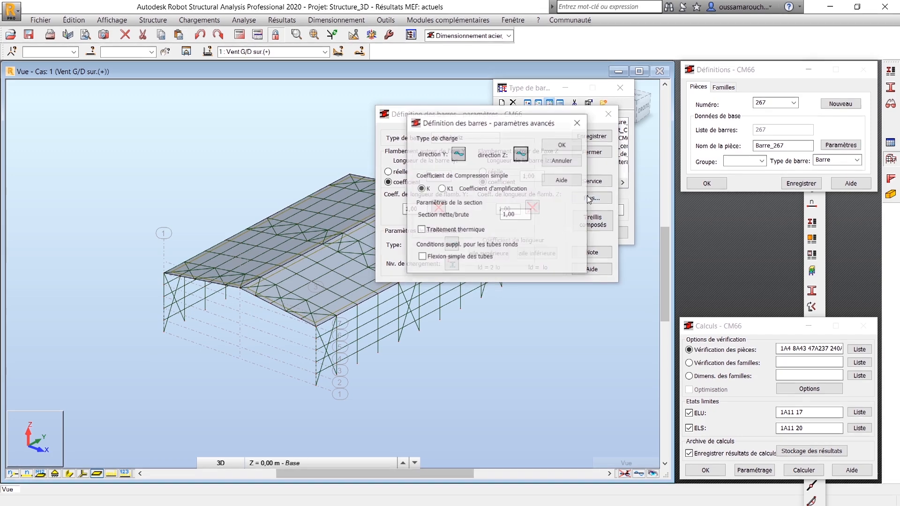
click(460, 154)
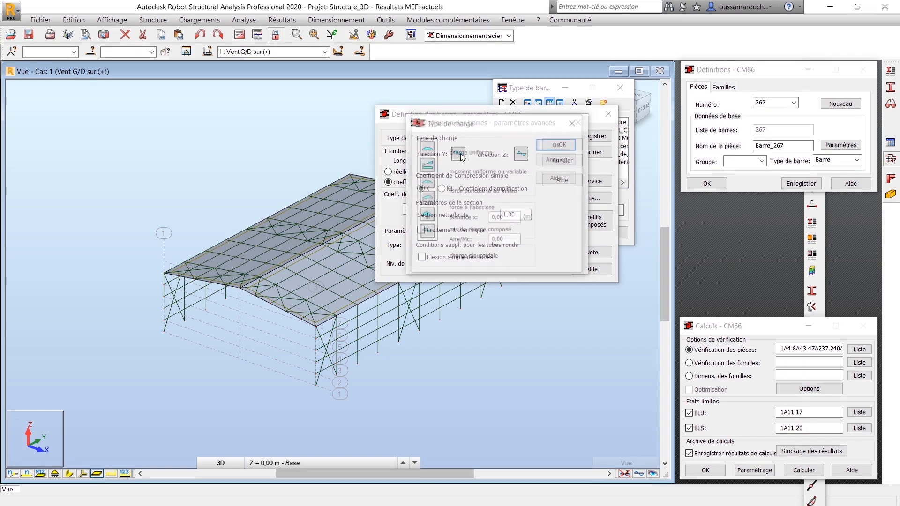
click(428, 148)
click(539, 150)
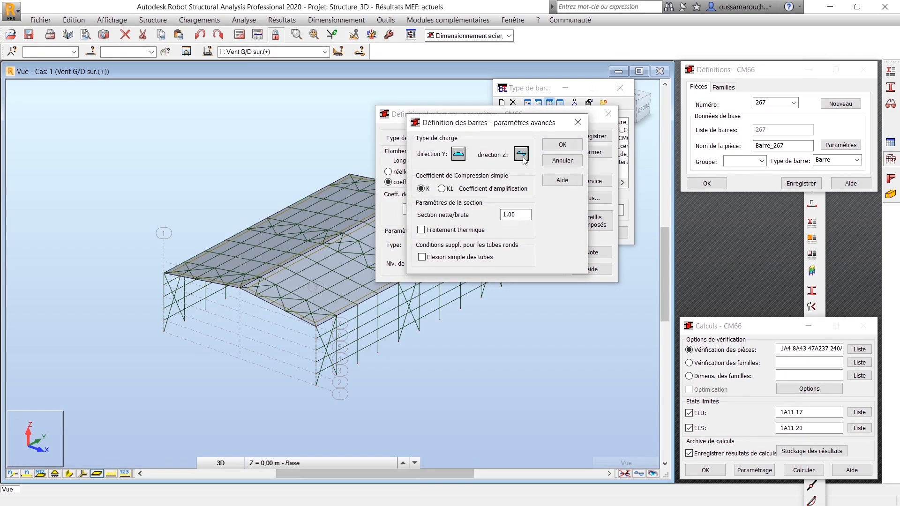
click(521, 154)
click(426, 149)
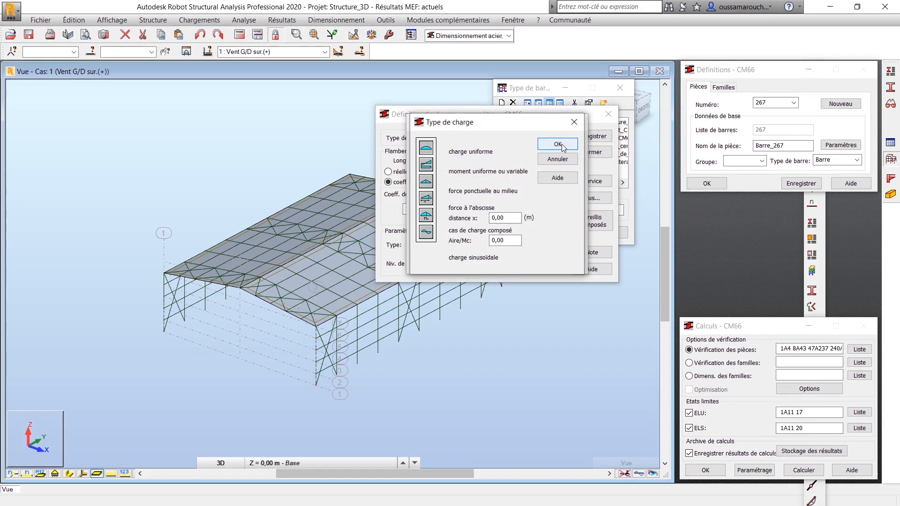
click(563, 147)
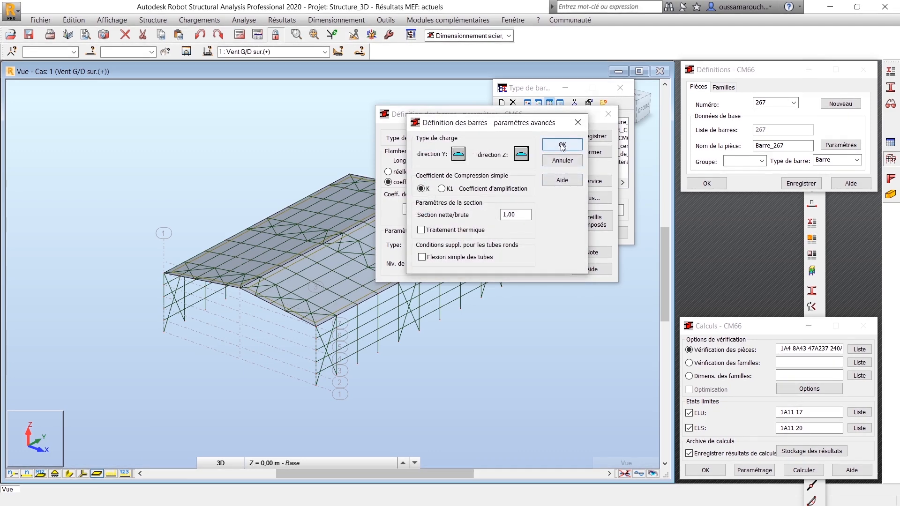
click(562, 147)
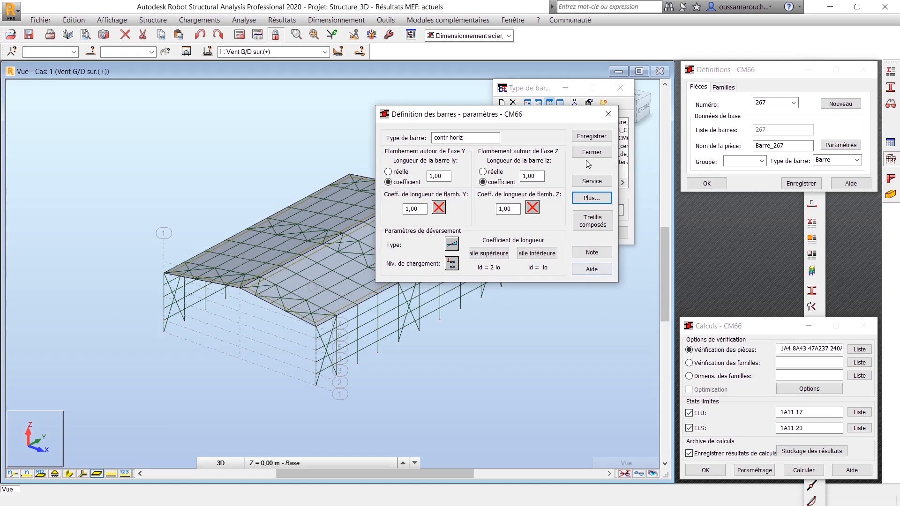
- Generate the parameter note for the contr horiz bar type and export it to Word
click(587, 259)
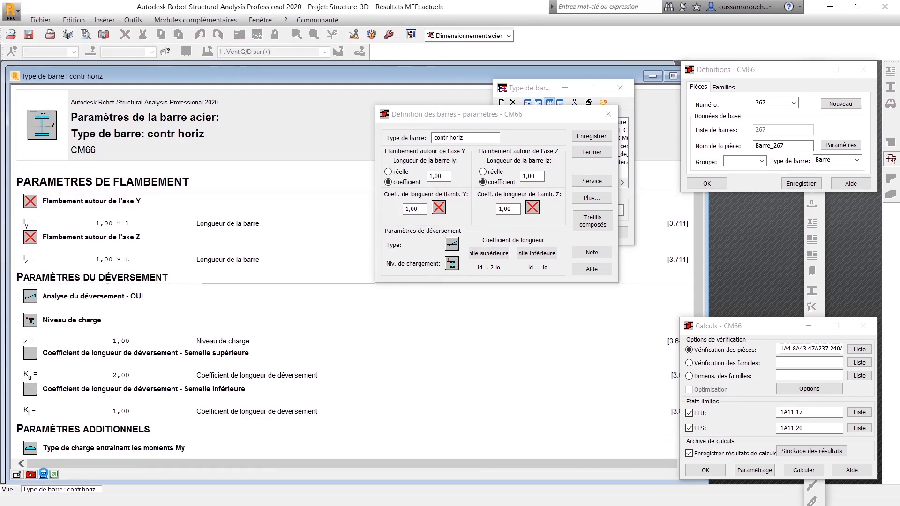
click(43, 475)
click(476, 138)
click(476, 138)
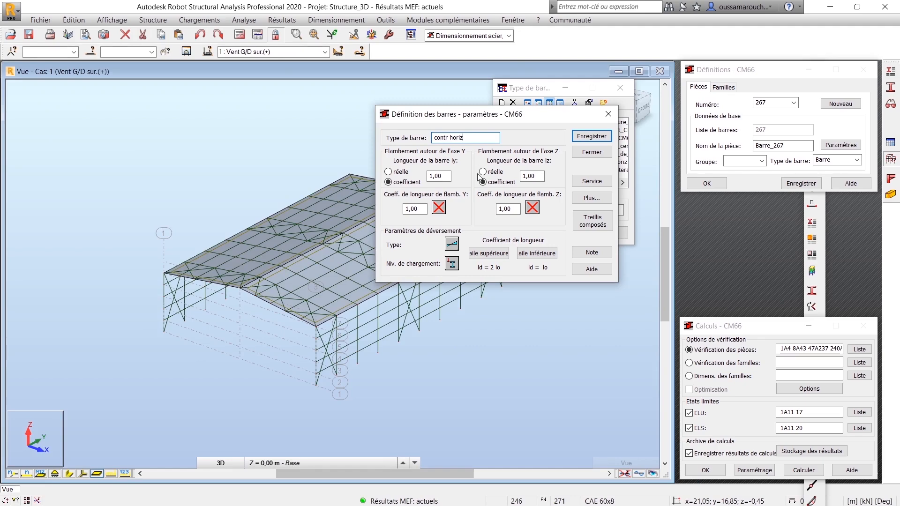
- Set the contr horiz buckling length coefficients to 2,0 about the Y axis and 1,0 about the Z axis
click(442, 211)
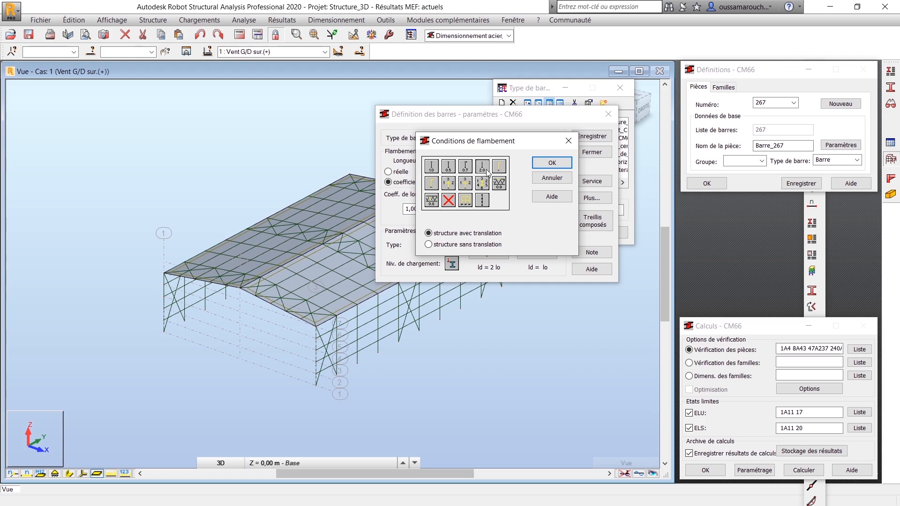
click(487, 172)
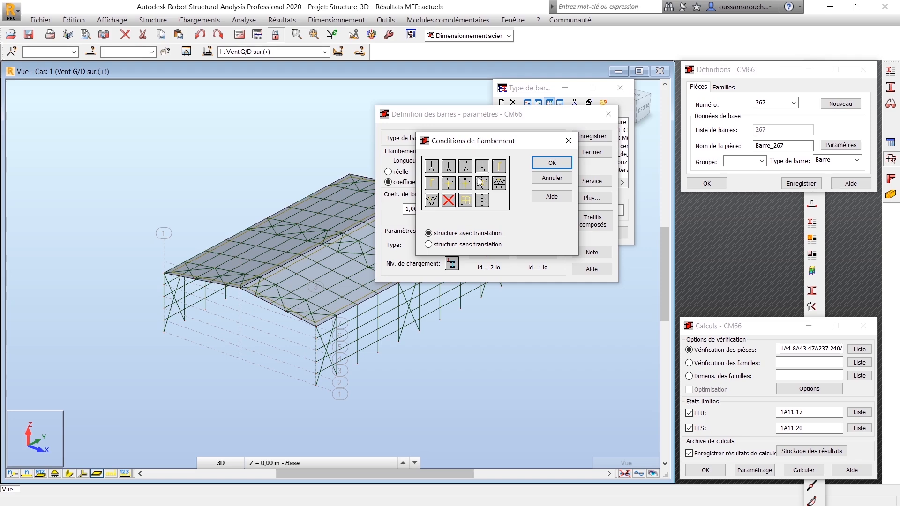
click(537, 164)
click(529, 210)
click(432, 166)
click(549, 164)
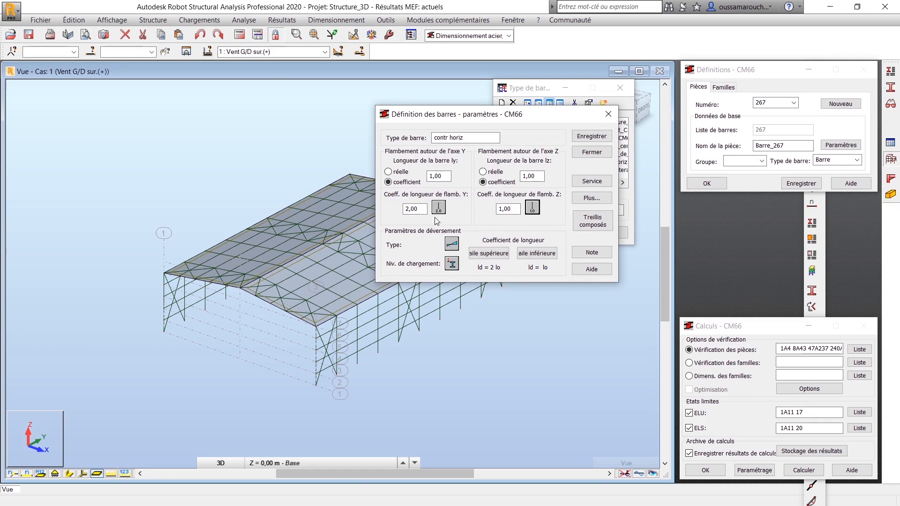
- Correct the Y nodal displacement limit of contr horiz to L/200
click(593, 182)
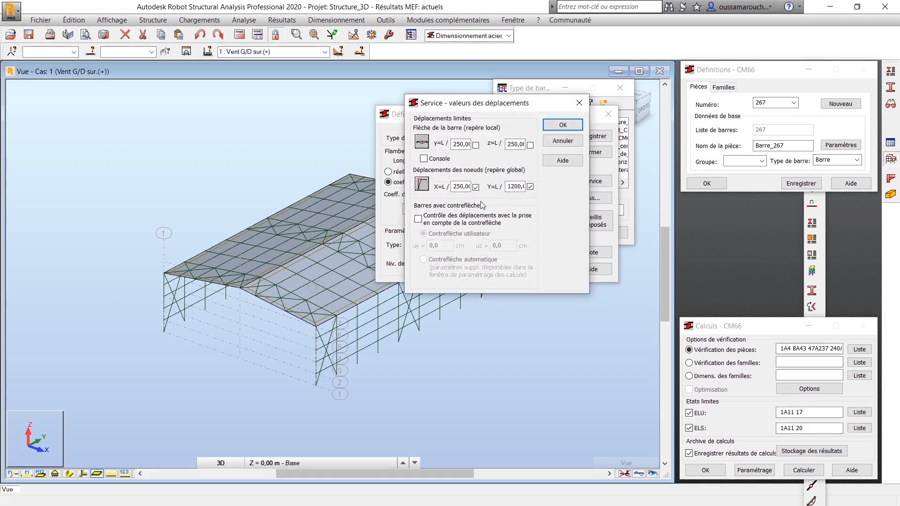
double_click(522, 188)
drag(518, 188, 501, 190)
key(BackSpace)
text(2)
click(563, 124)
- Recheck the Y direction load type and the lateral buckling load level of the contr horiz bar type
click(592, 197)
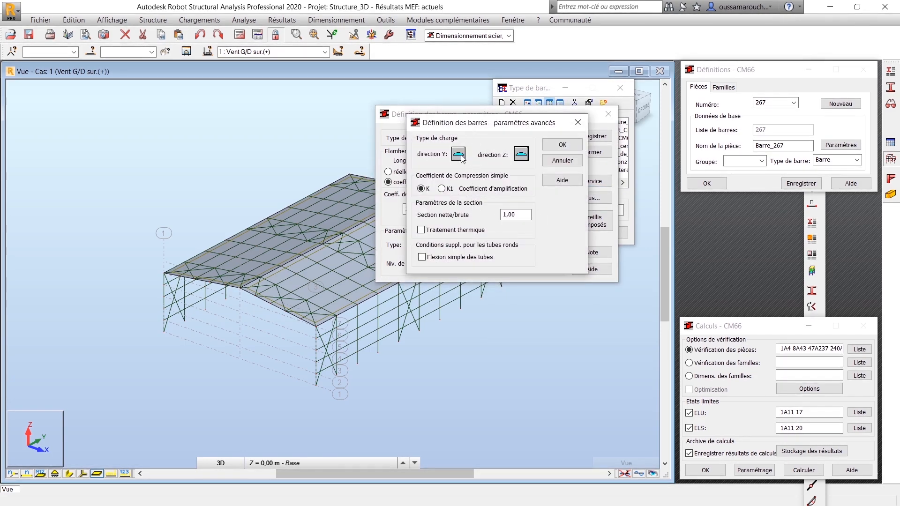
drag(488, 131, 458, 132)
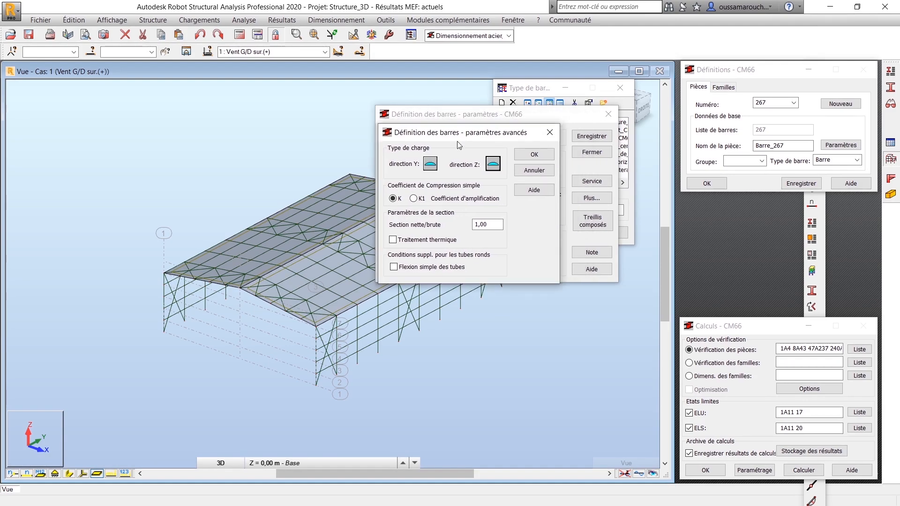
click(428, 154)
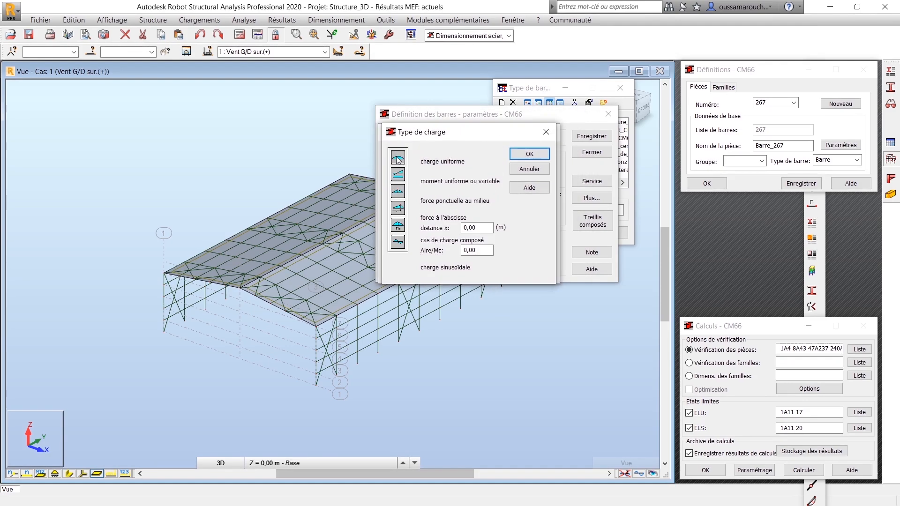
click(529, 154)
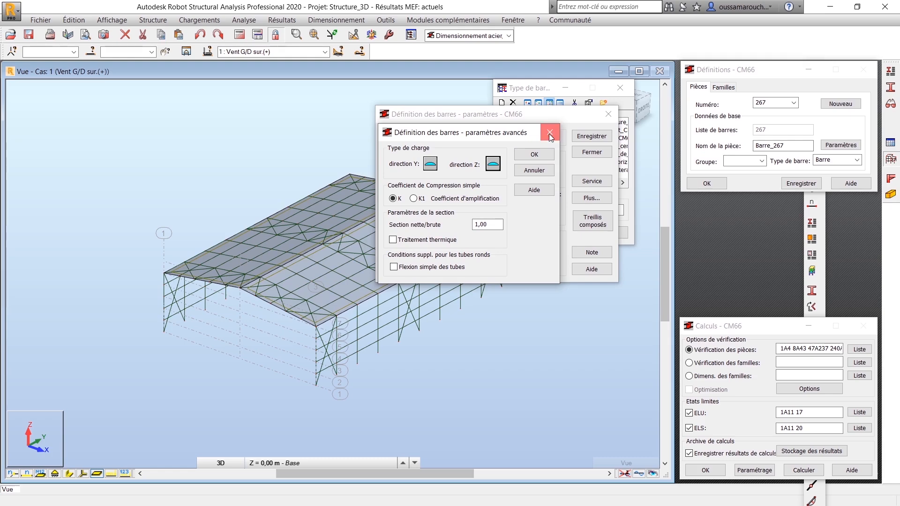
click(550, 134)
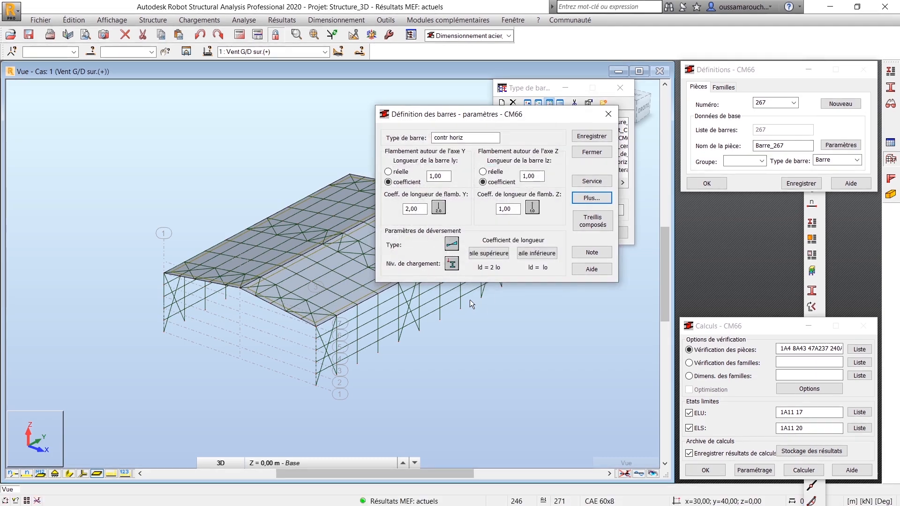
click(452, 264)
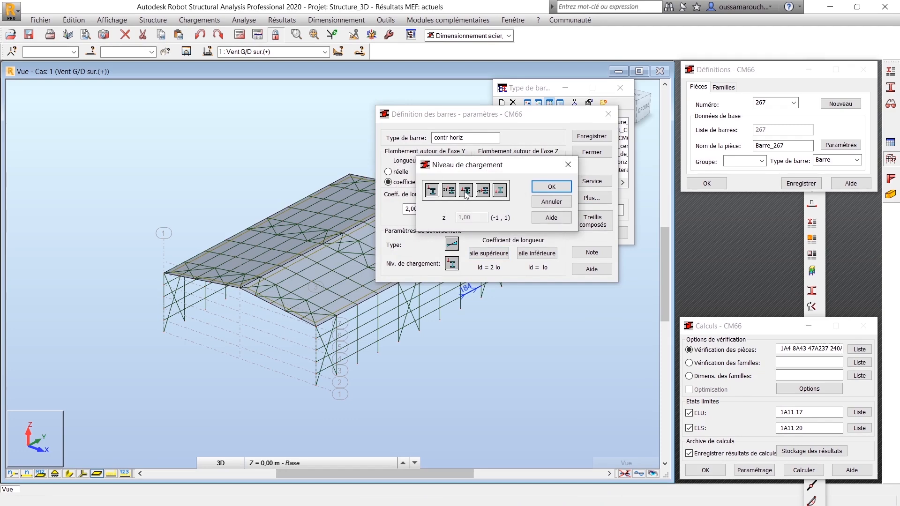
click(552, 186)
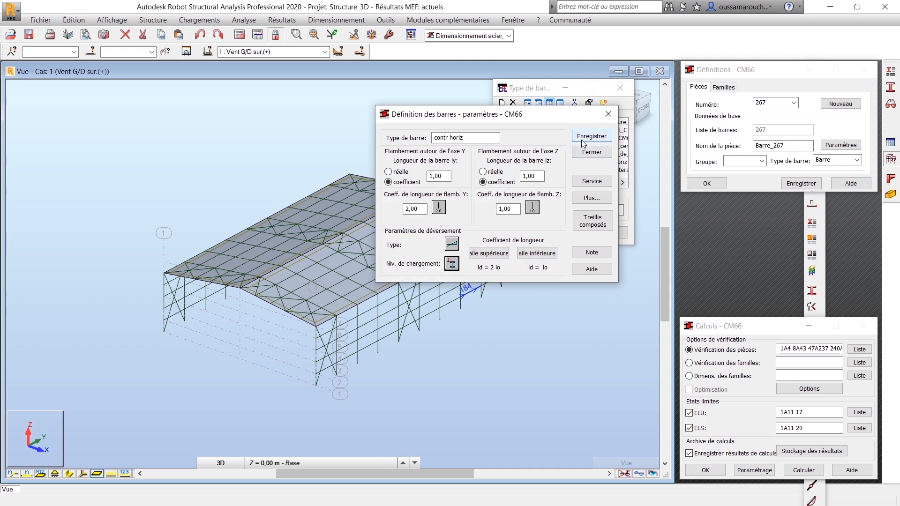
- Save the contr horiz bar type and generate its updated parameter note
click(592, 252)
key(Return)
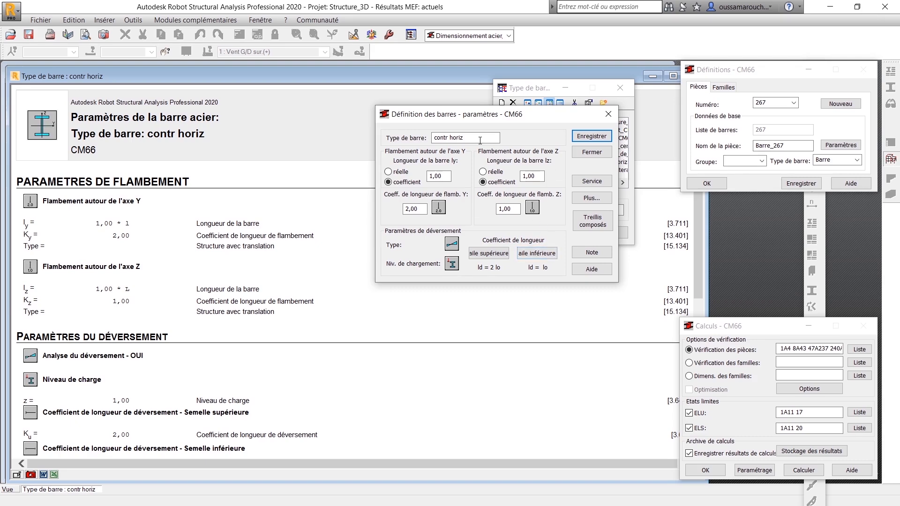
- Name the next bar type panne contr and exclude buckling about both the Y and Z axes
drag(498, 137, 432, 138)
text(pann)
text(e contr)
click(438, 208)
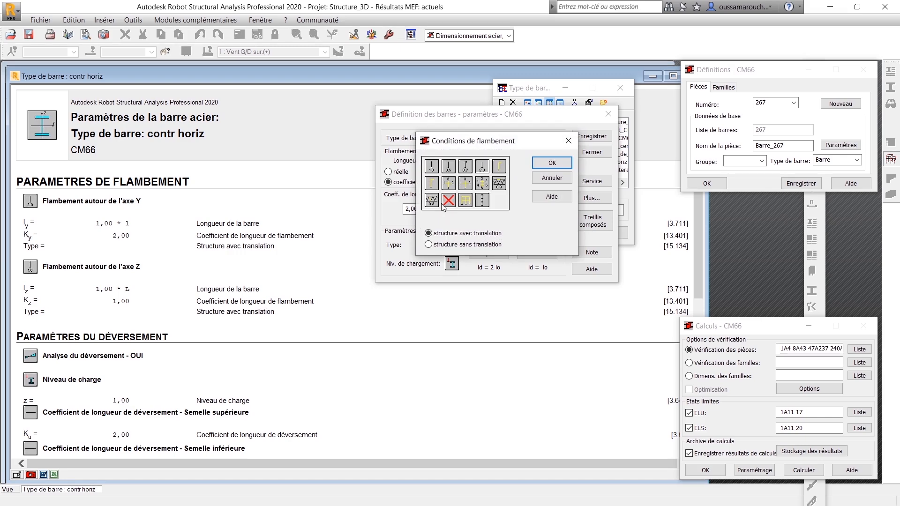
click(555, 160)
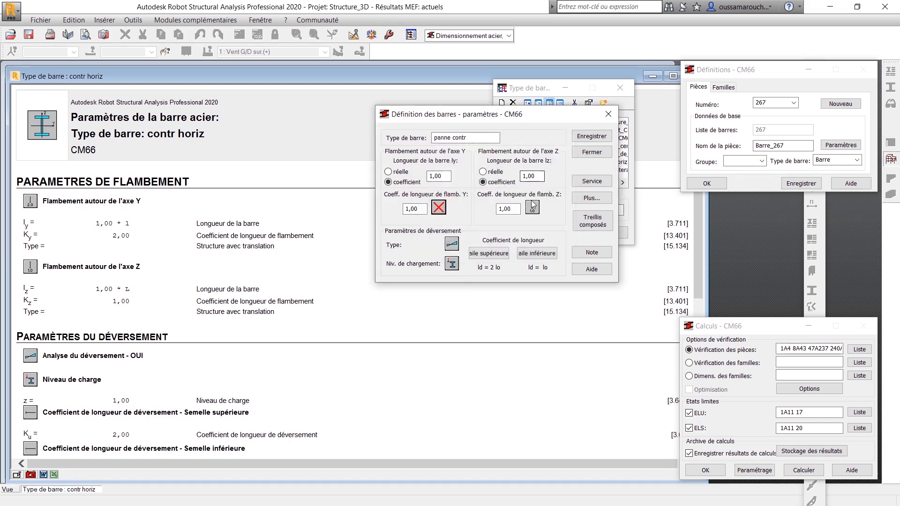
click(531, 205)
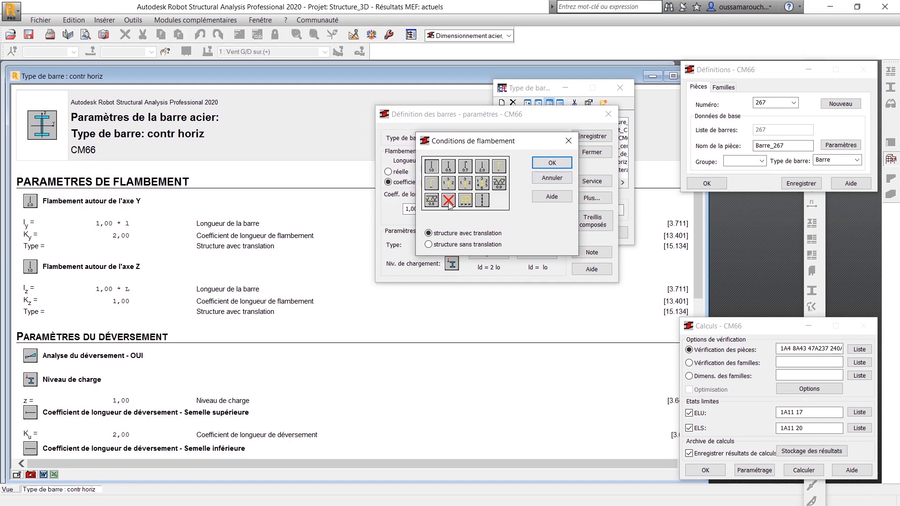
click(553, 162)
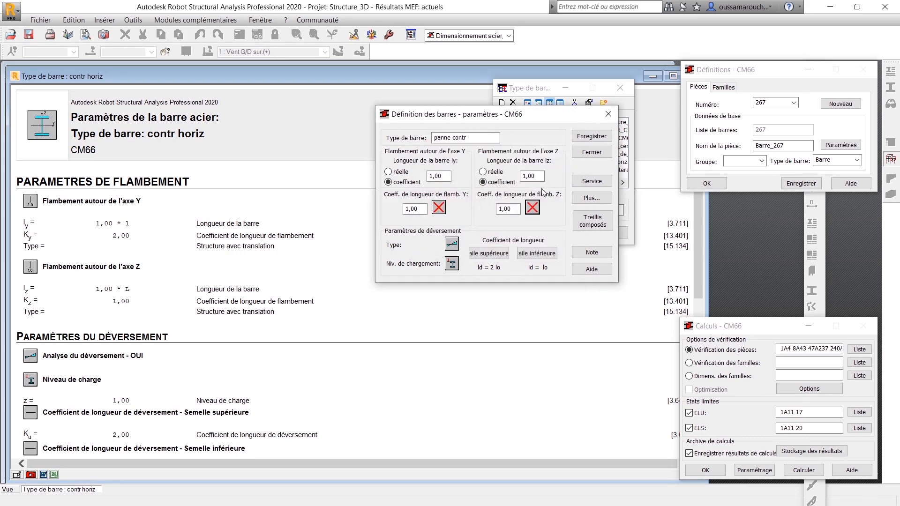
- Enable the local y and z deflection limits at L/250 for panne contr and disable the X and Y nodal displacement limits
click(586, 182)
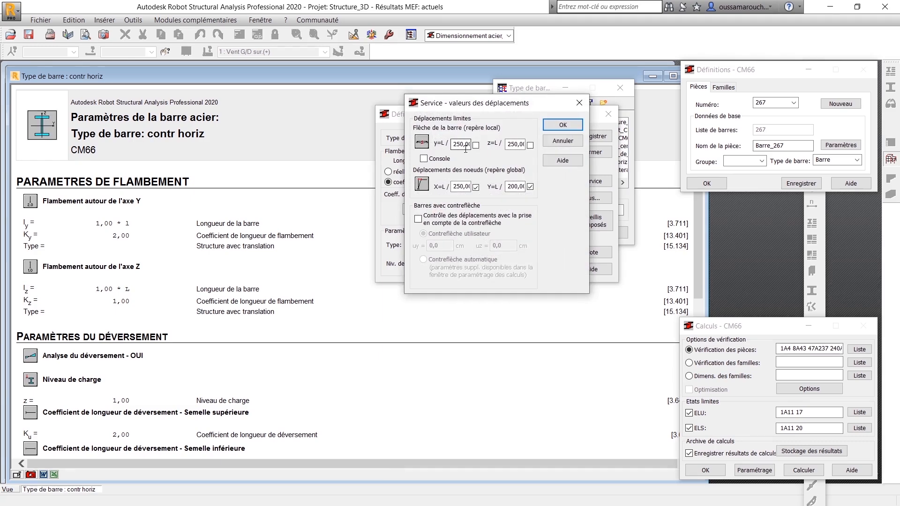
click(476, 145)
click(530, 145)
click(476, 187)
click(530, 187)
click(567, 127)
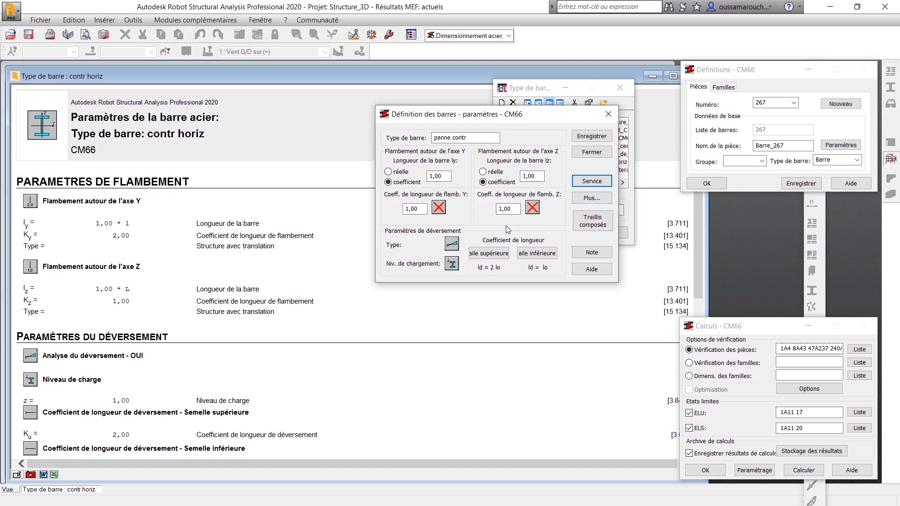
- Check the load types of panne contr and set its upper flange lateral buckling length to 0.5 lo, keeping lo for the lower flange
click(592, 198)
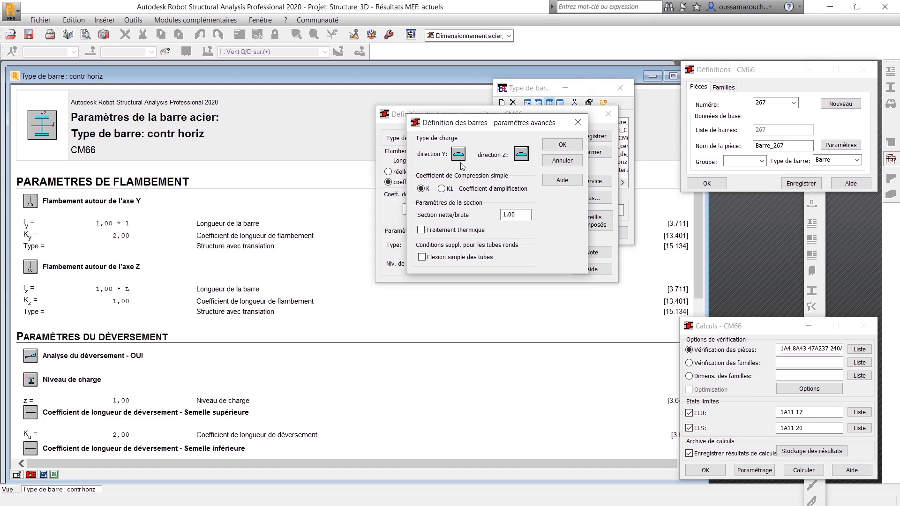
click(550, 148)
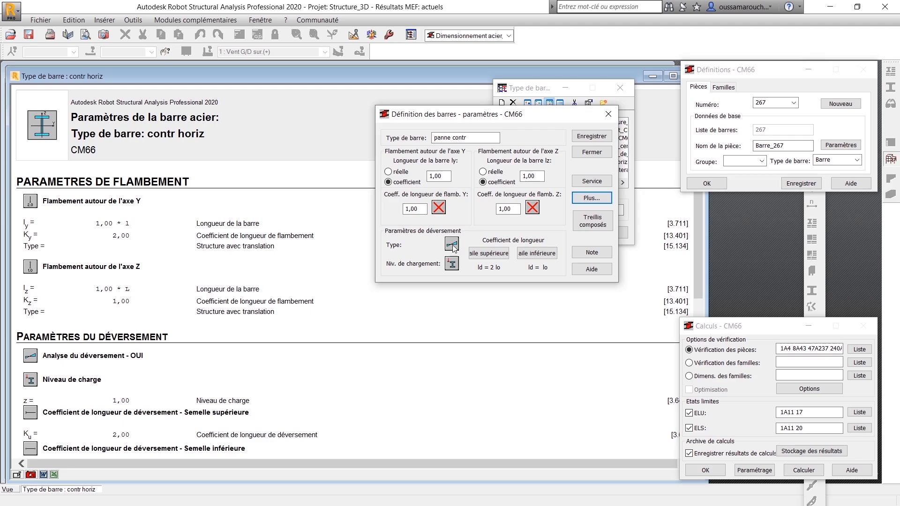
click(491, 255)
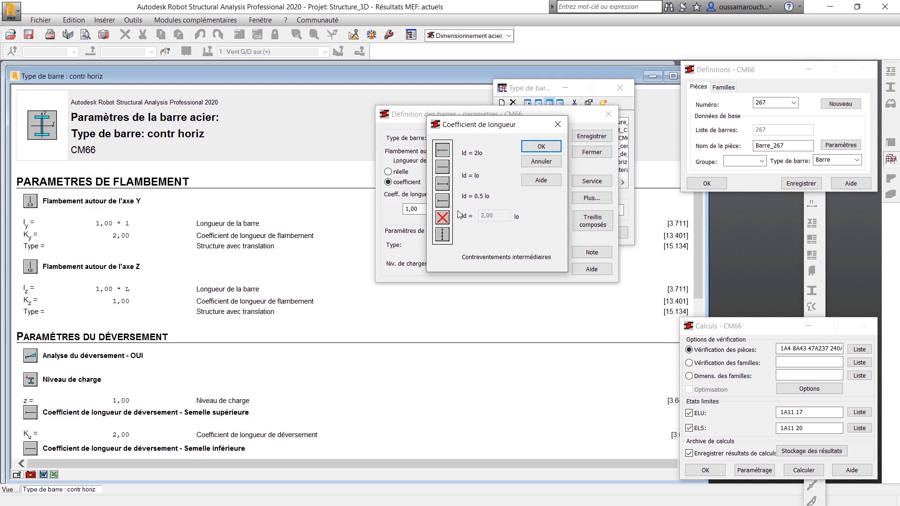
click(442, 186)
click(540, 146)
click(537, 253)
click(549, 148)
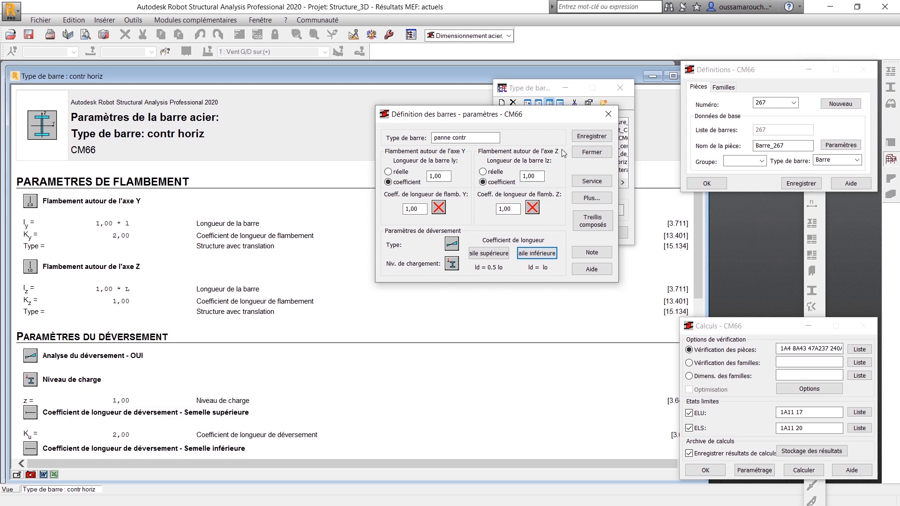
- Generate the parameter note of the panne contr bar type, close its Word copy and save the bar type
click(589, 252)
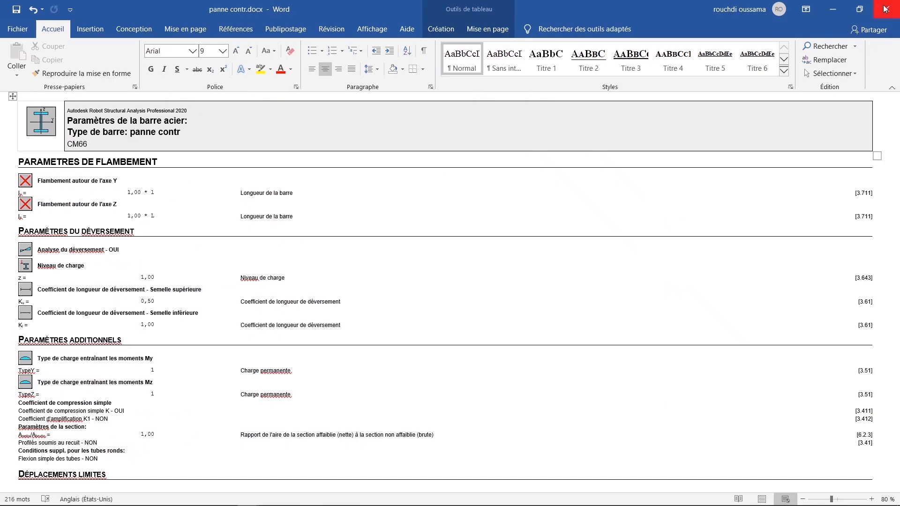
click(885, 8)
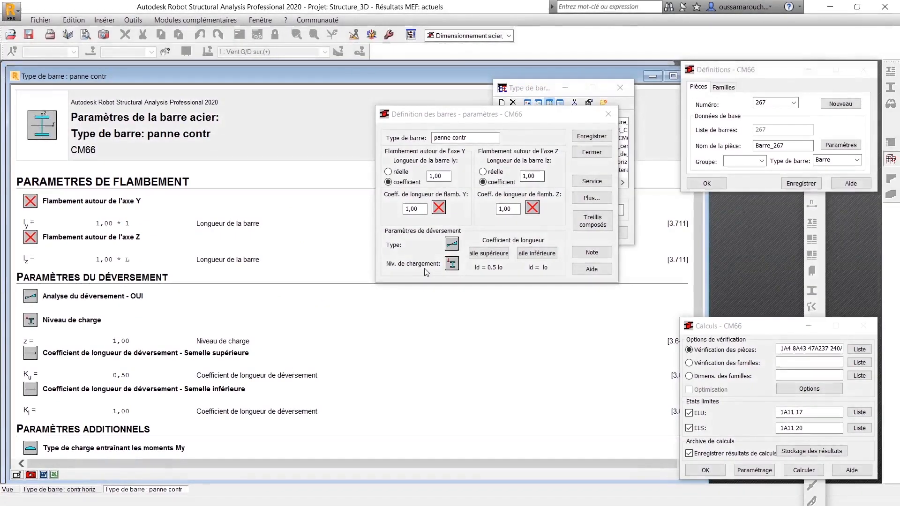
click(589, 142)
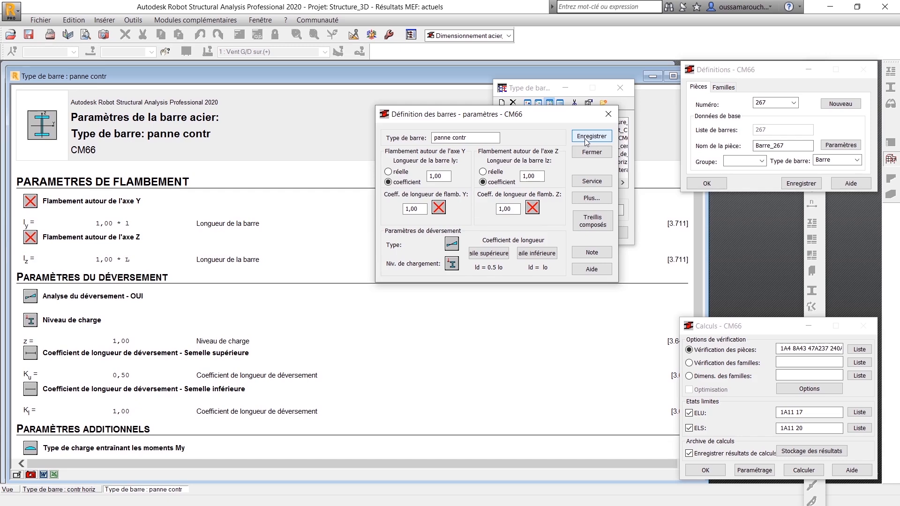
- Name the next bar type panne milieu and set its lower flange lateral buckling length to 0.5 lo
drag(467, 138, 453, 145)
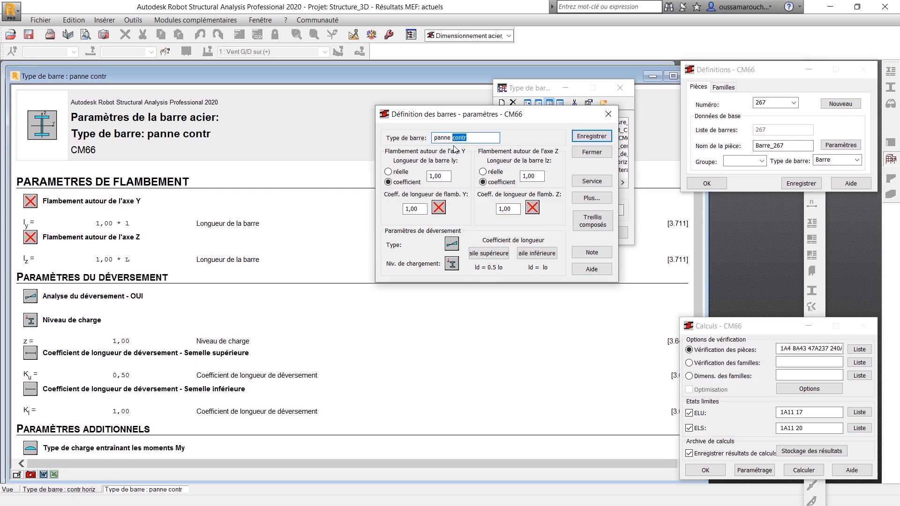
text(milieu)
click(442, 206)
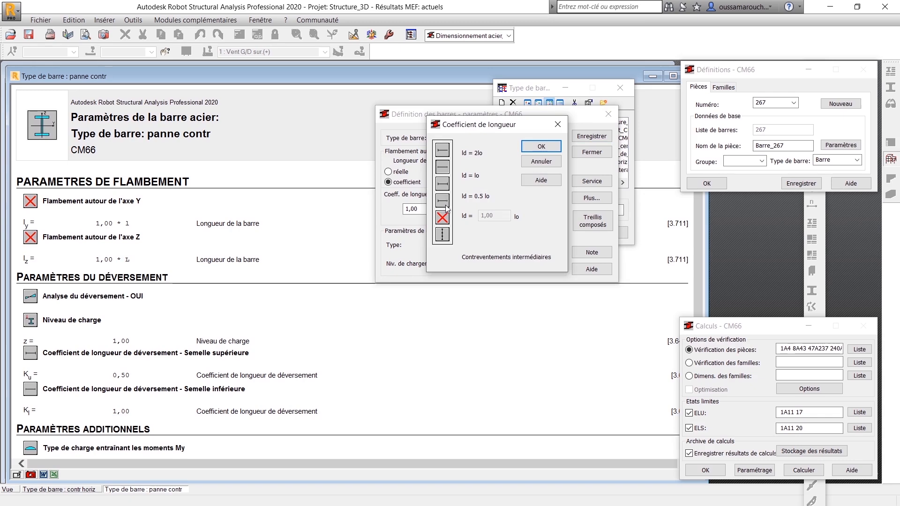
click(443, 200)
click(533, 147)
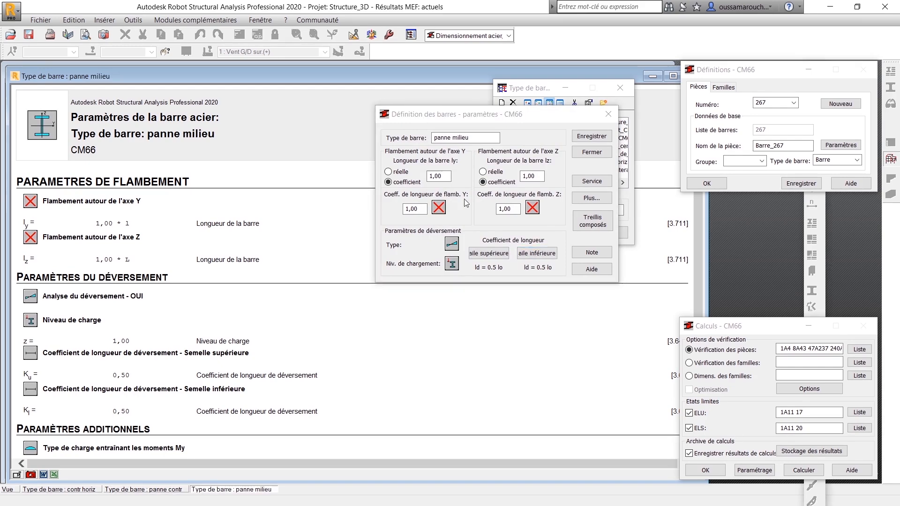
- Enter panne milieu as the bar type name and set its buckling condition about the Y axis to the 1,0 scheme
click(491, 137)
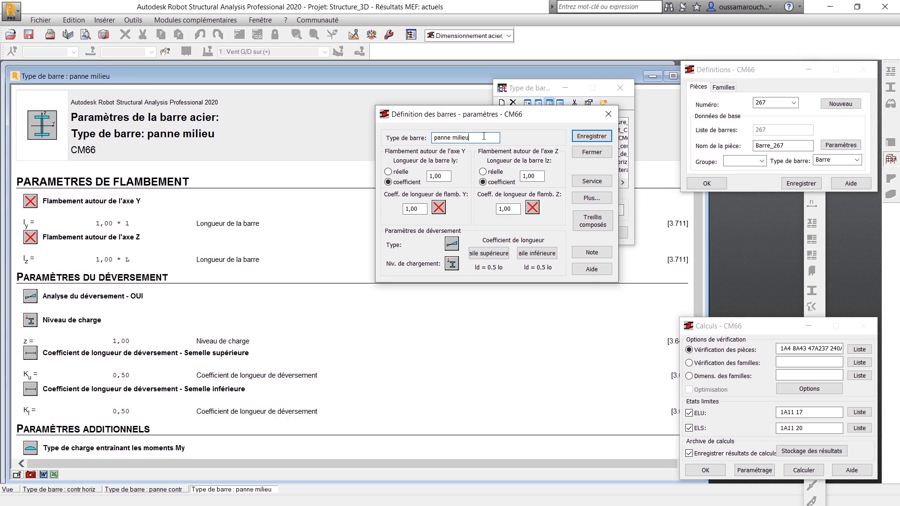
drag(483, 136, 453, 137)
text(m)
click(439, 207)
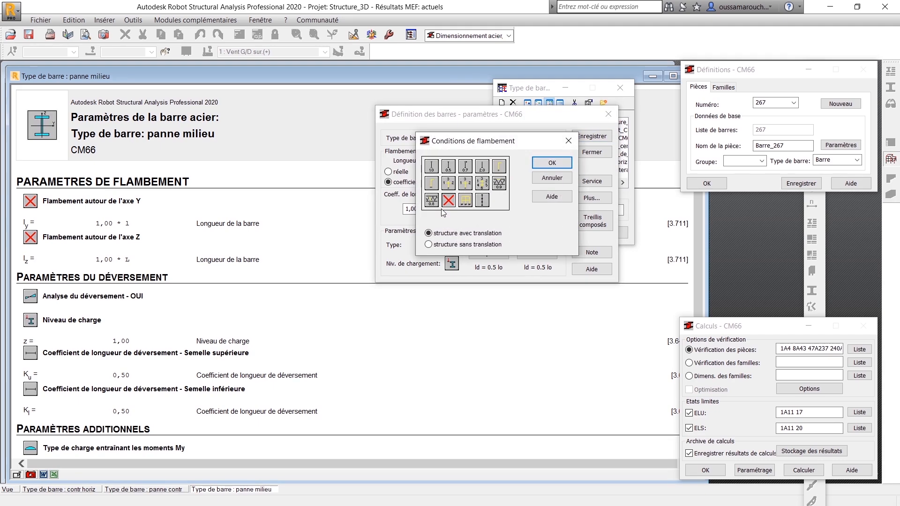
click(431, 166)
click(552, 163)
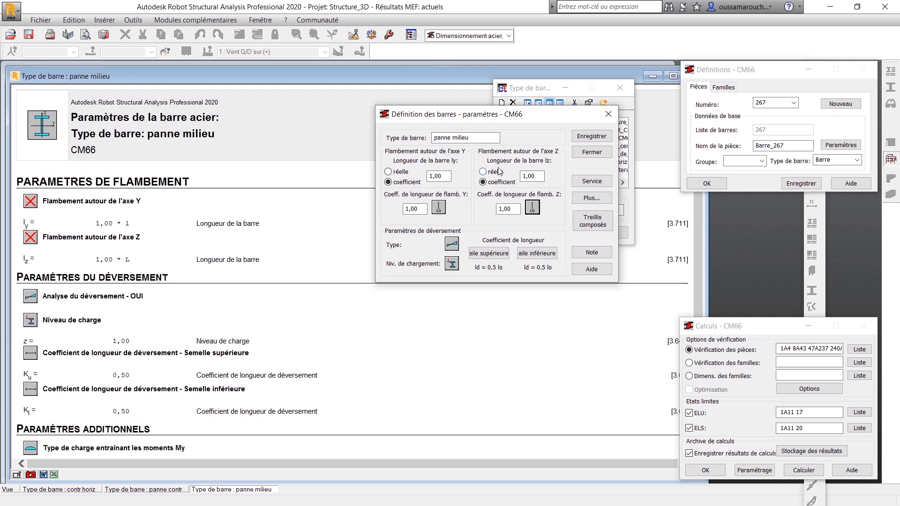
- Set internal bracings for buckling about Z, adding bracing points automatically at adjoining elements for both Flambement Z and Déversement-aile inférieure
click(532, 210)
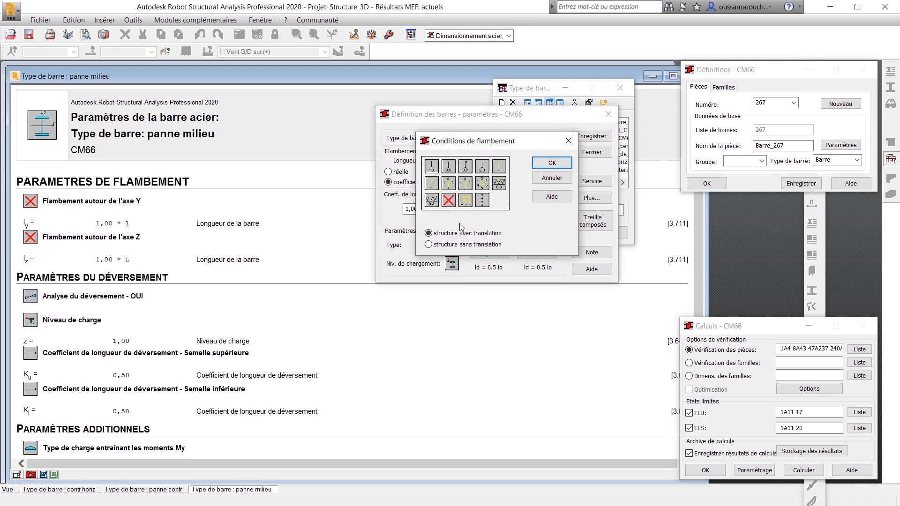
click(483, 200)
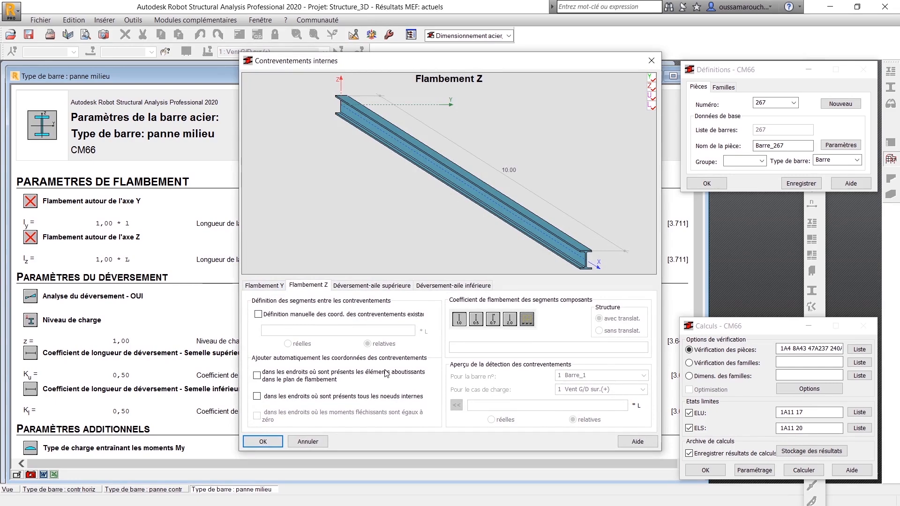
click(257, 376)
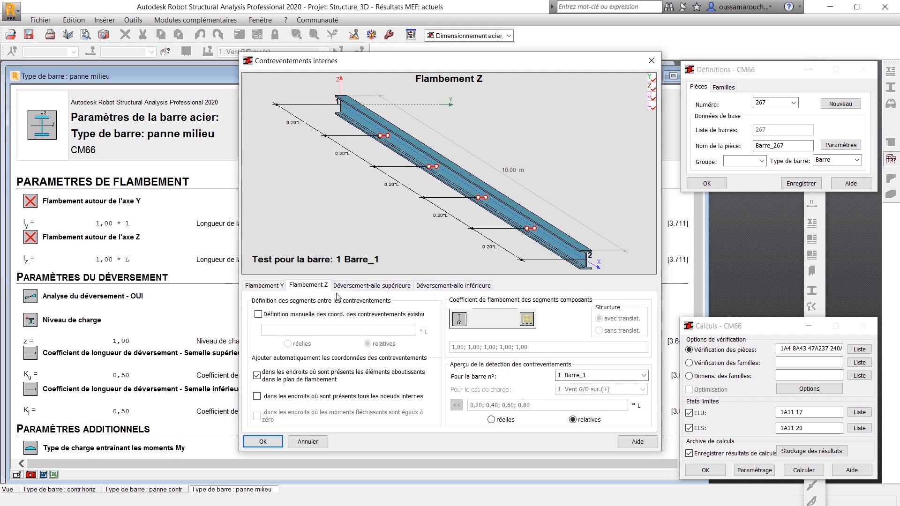
click(453, 287)
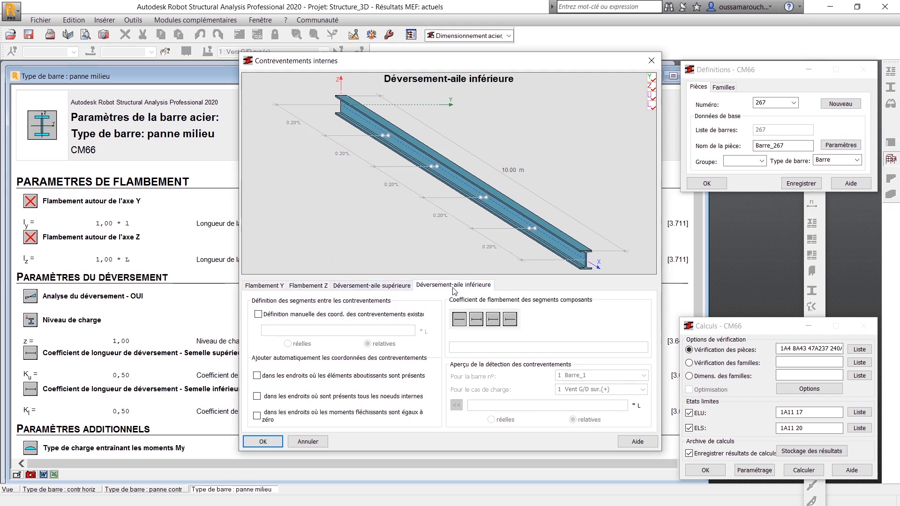
click(258, 376)
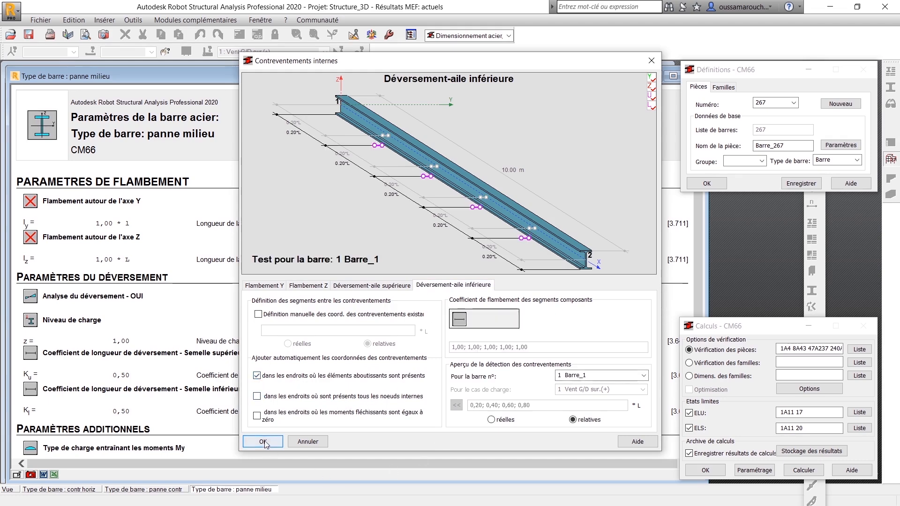
click(263, 441)
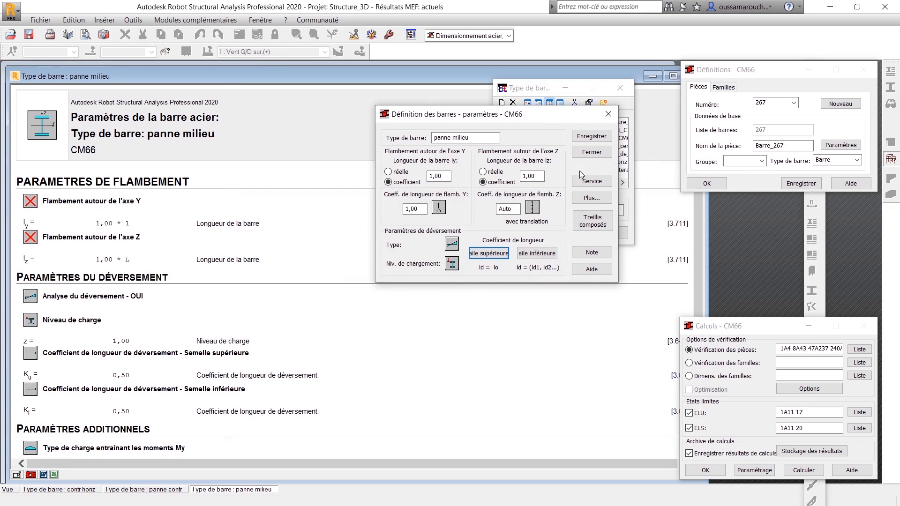
- In the service limits, disable the local y and z deflections, enable the X and Y node displacements, and set X to L/150
click(592, 181)
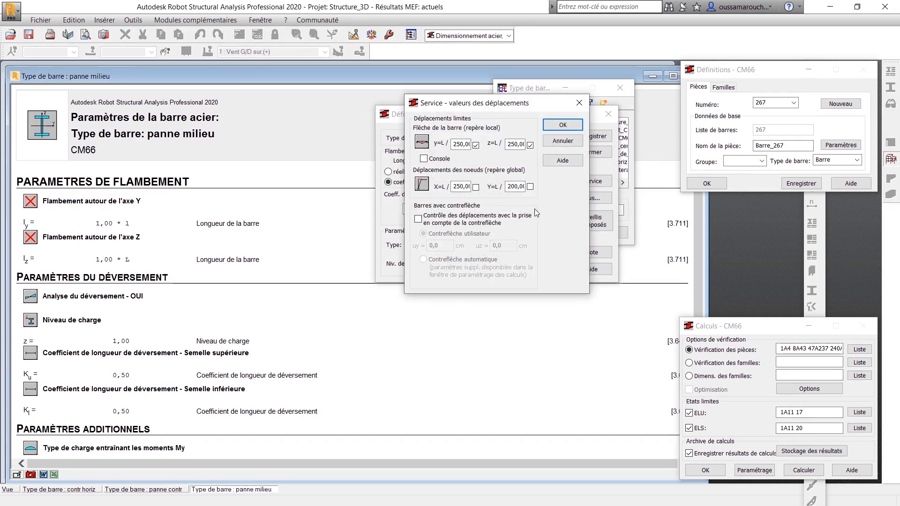
click(476, 145)
click(531, 145)
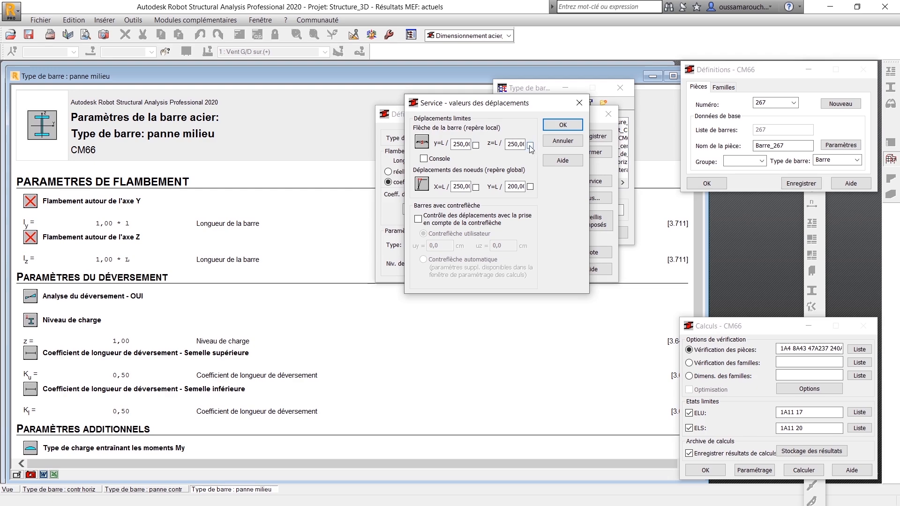
click(476, 187)
click(530, 187)
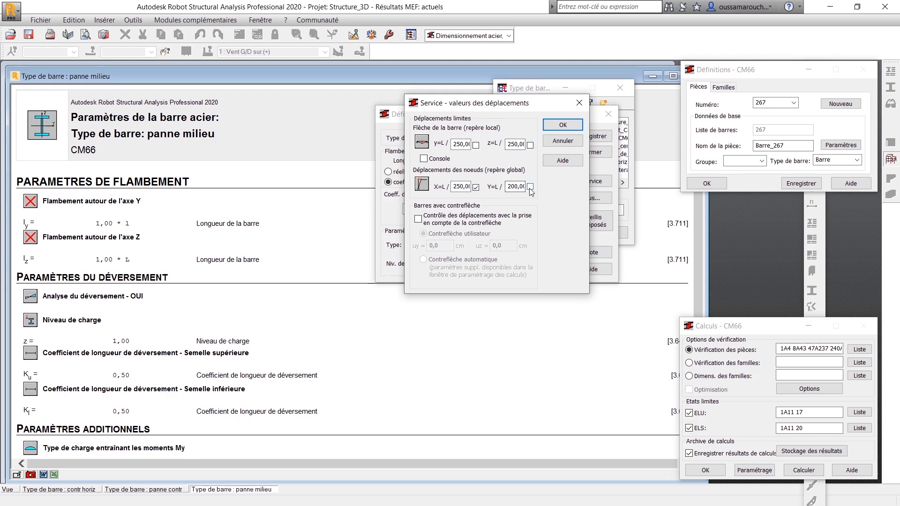
double_click(454, 186)
text(150)
double_click(515, 186)
text(1)
click(569, 125)
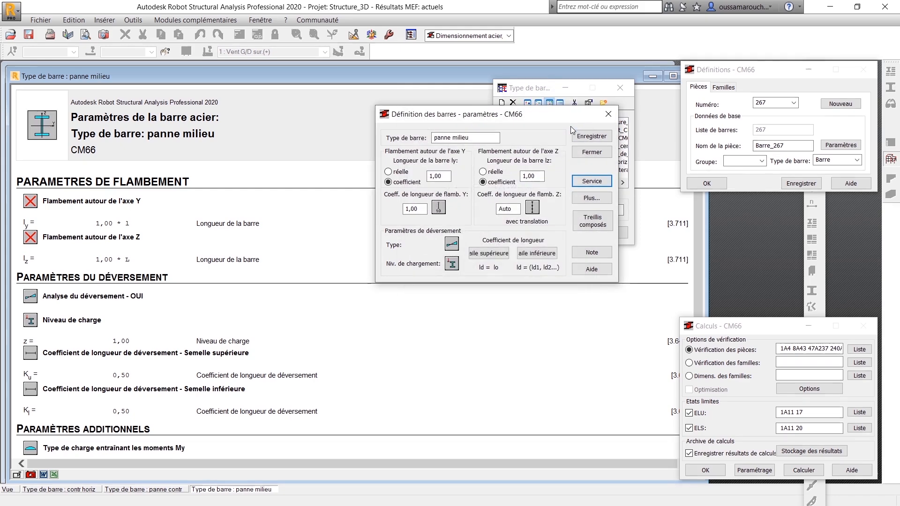
- Set the load type to uniform or variable moment for both the Y and Z directions in the advanced parameters
click(580, 198)
click(457, 156)
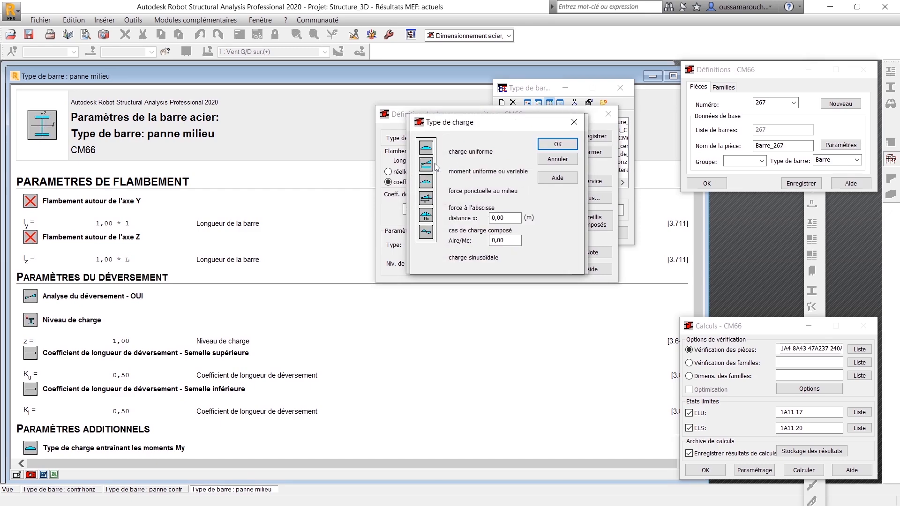
click(430, 168)
click(560, 144)
click(522, 156)
click(425, 166)
click(563, 148)
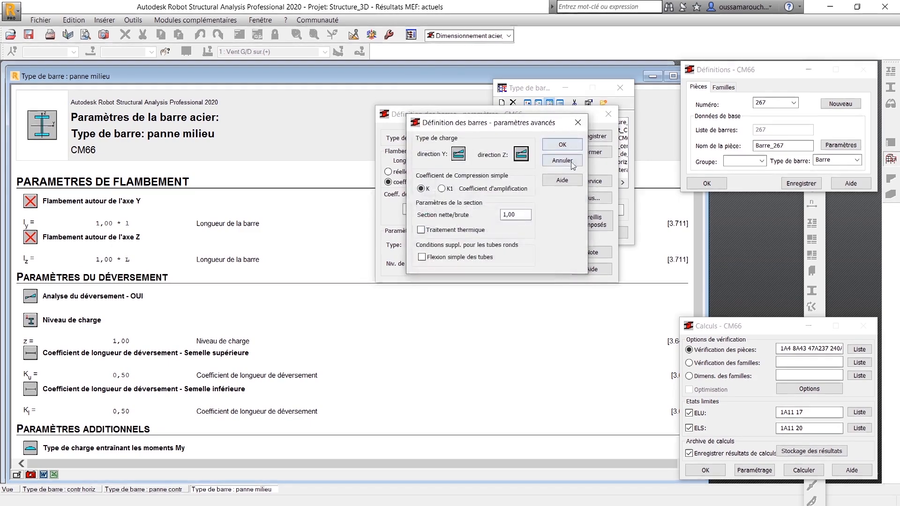
click(564, 146)
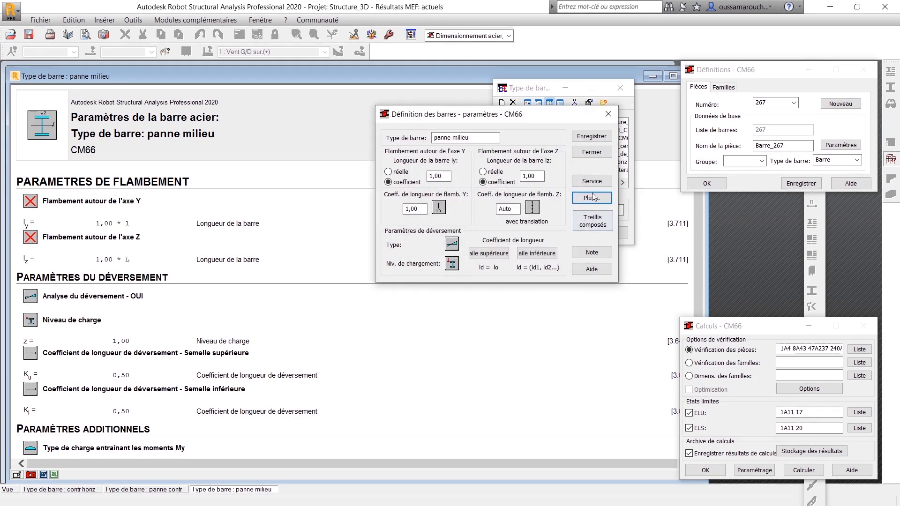
- Rename the bar type as poteau milieu and save its parameter note as the Word document "poteaux milieu" on the desktop
click(592, 252)
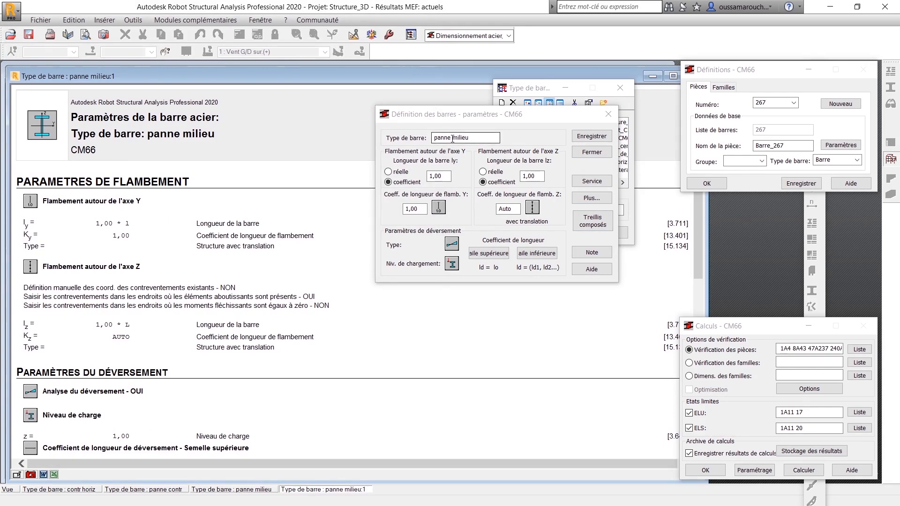
drag(458, 114, 456, 130)
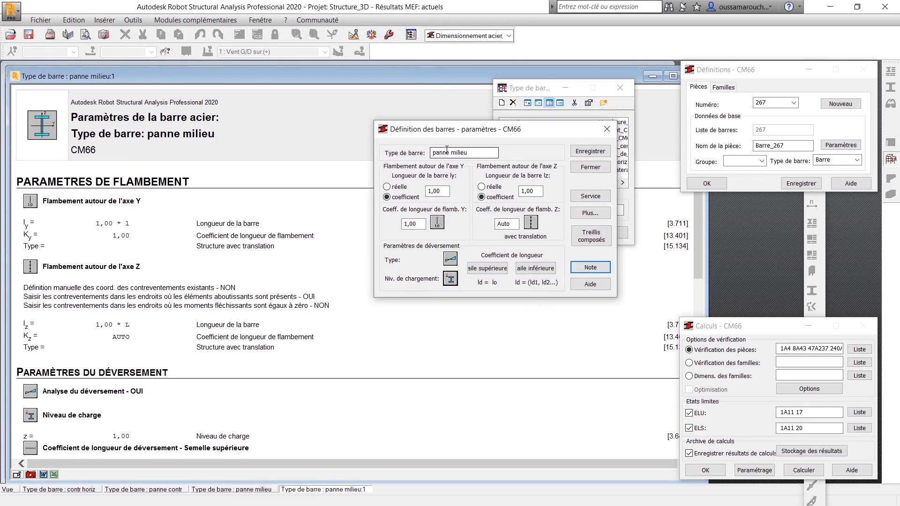
double_click(446, 152)
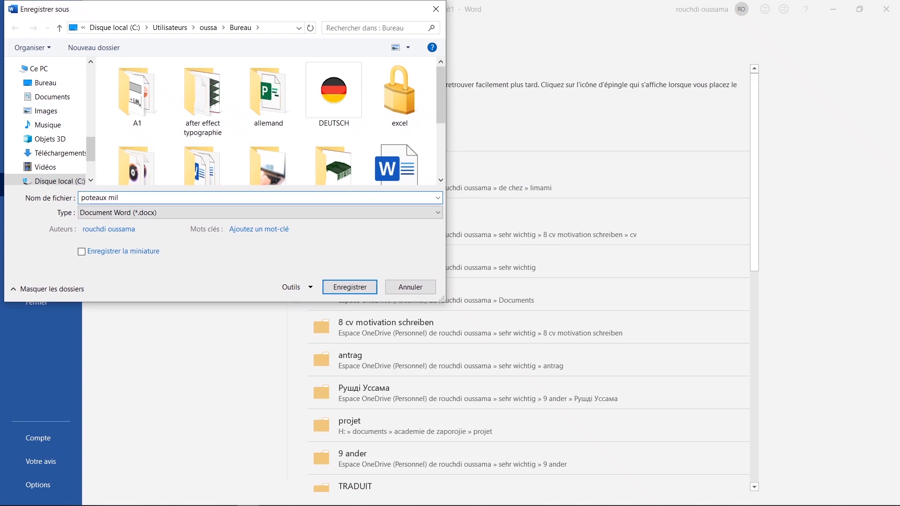
text(ieu)
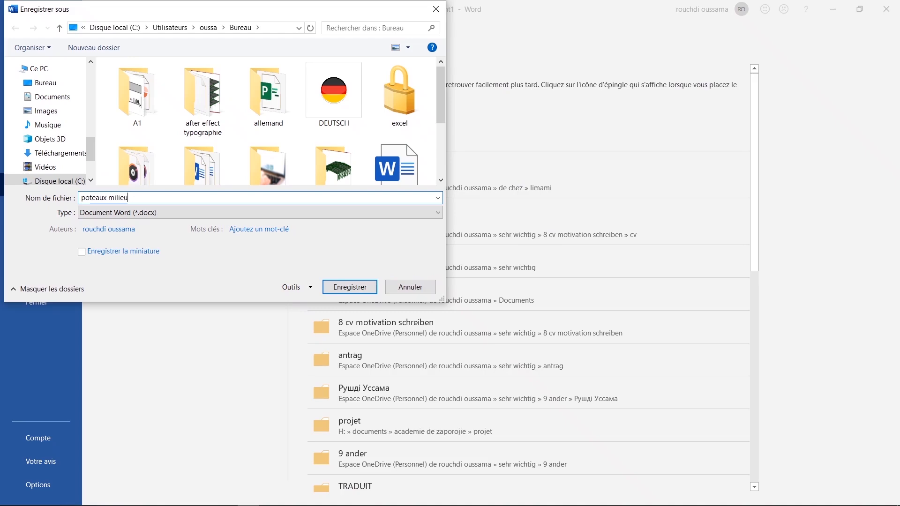
click(347, 288)
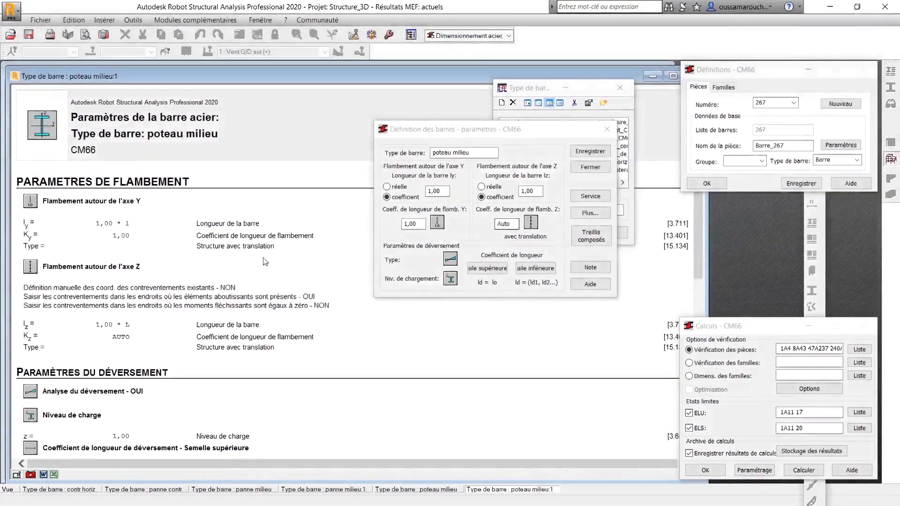
- Save the poteau milieu bar type and review the list of defined bar types
click(594, 152)
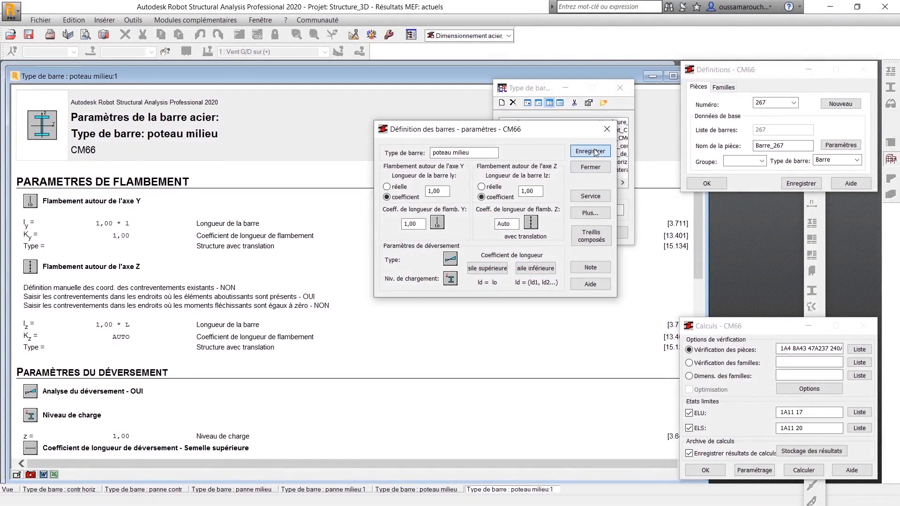
drag(512, 134, 421, 202)
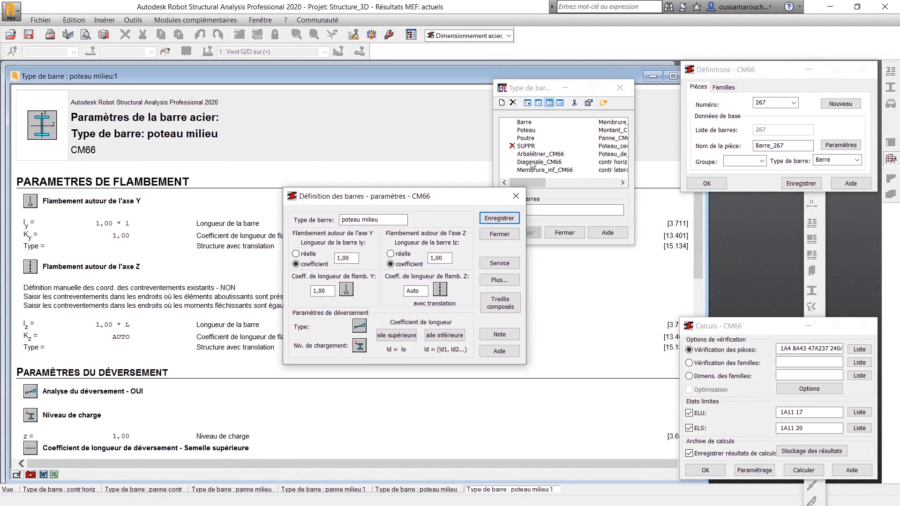
drag(533, 182, 588, 179)
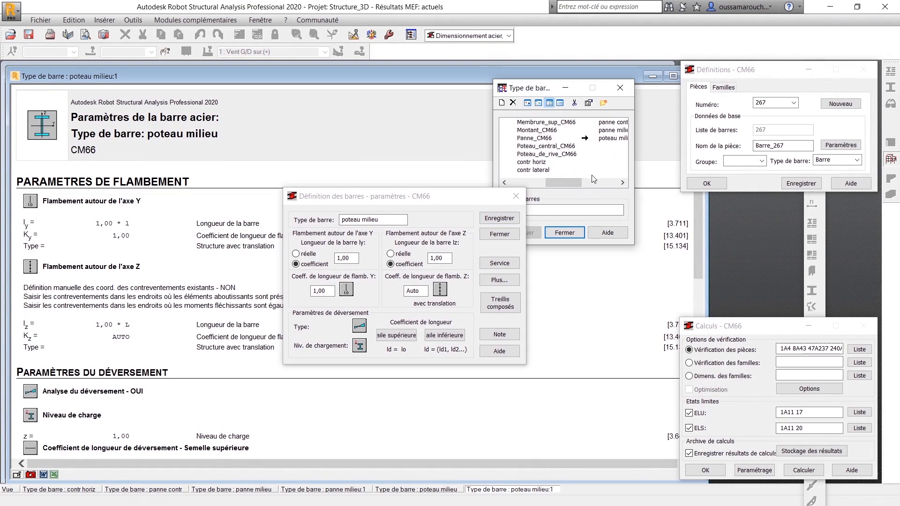
drag(570, 180, 545, 189)
- Rename the bar type as poteau pignon and set its Y and Z buckling length coefficients to 0,50
drag(411, 198, 459, 149)
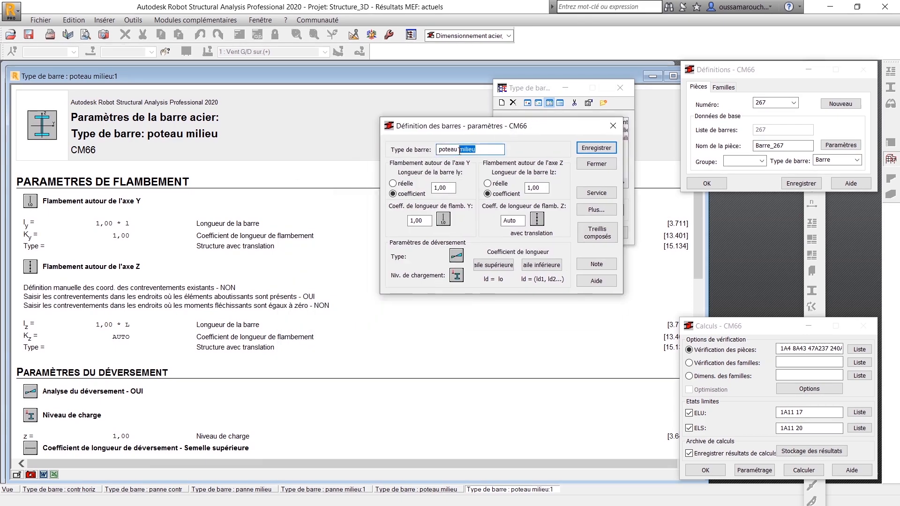
text(pig)
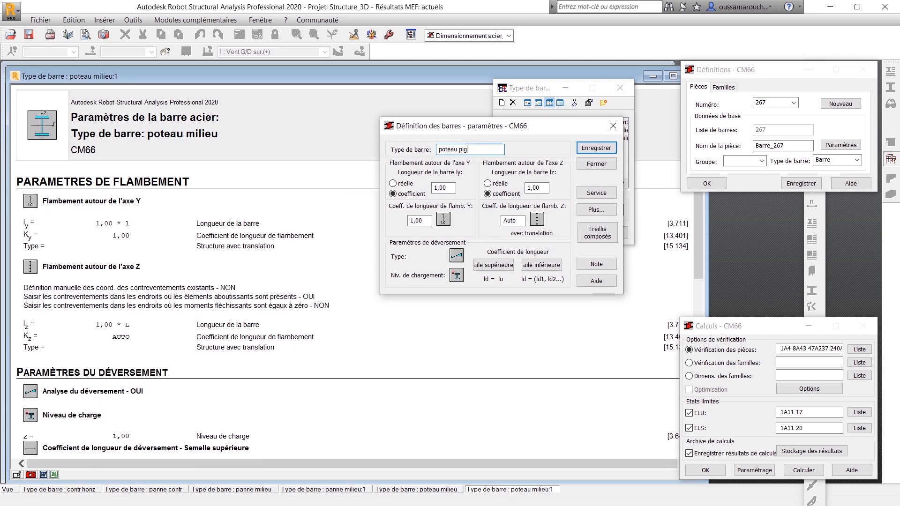
text(non)
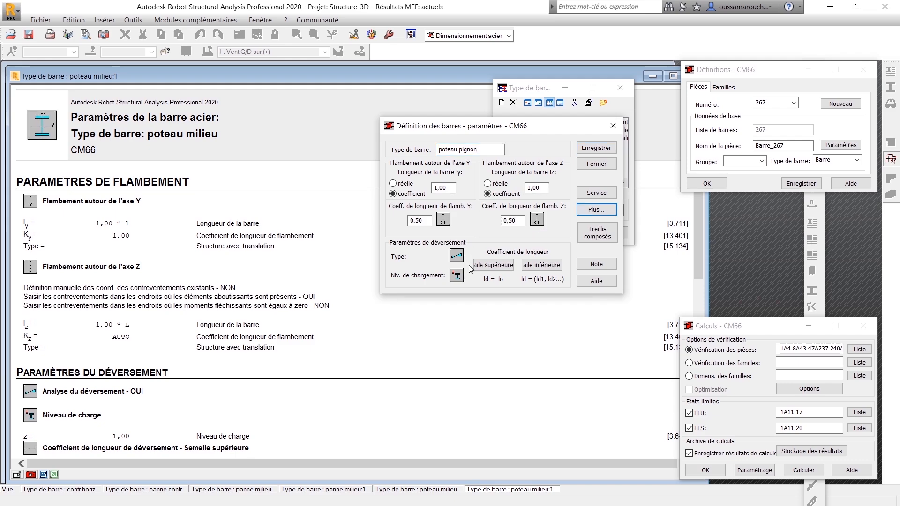
- Set the upper flange's lateral-buckling length coefficient to ld = 0.5 lo for the poteau pignon bar type
click(485, 268)
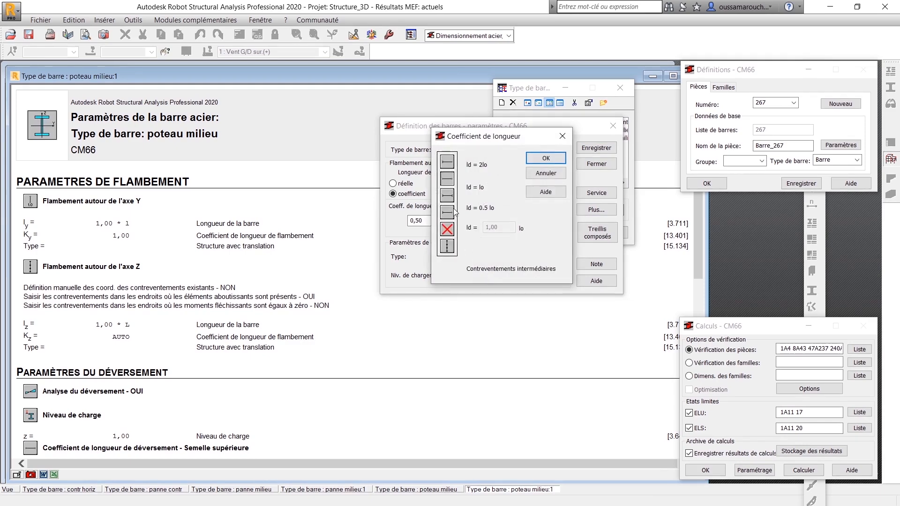
click(447, 195)
click(546, 158)
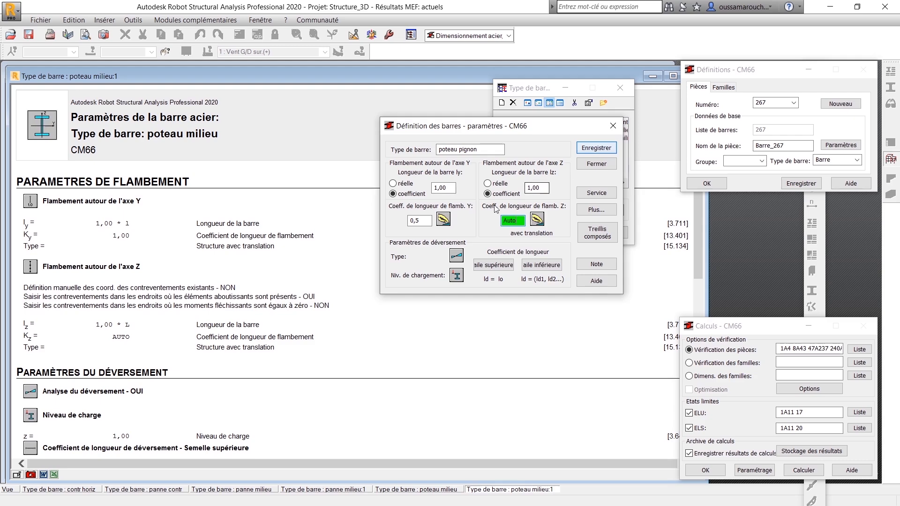
- Name the bar type traverse and set its buckling length coefficient about Y to 1,3
drag(430, 222, 381, 224)
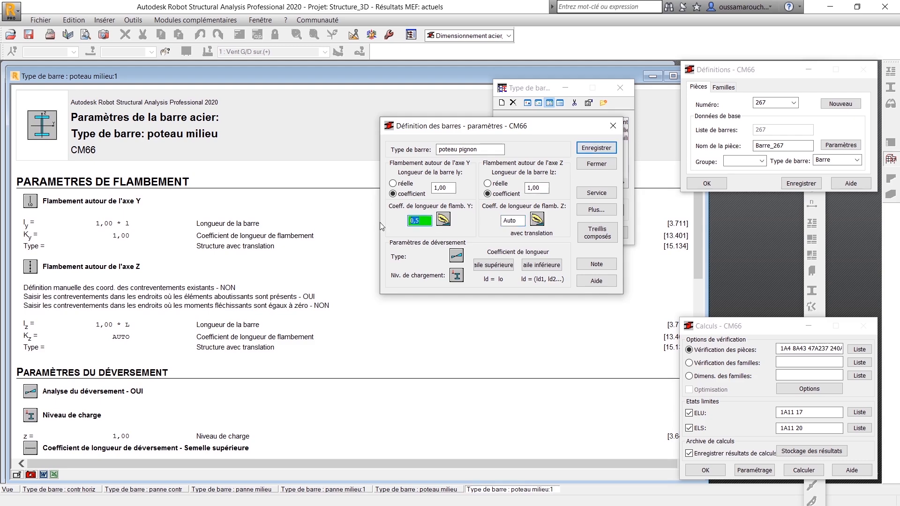
text(0)
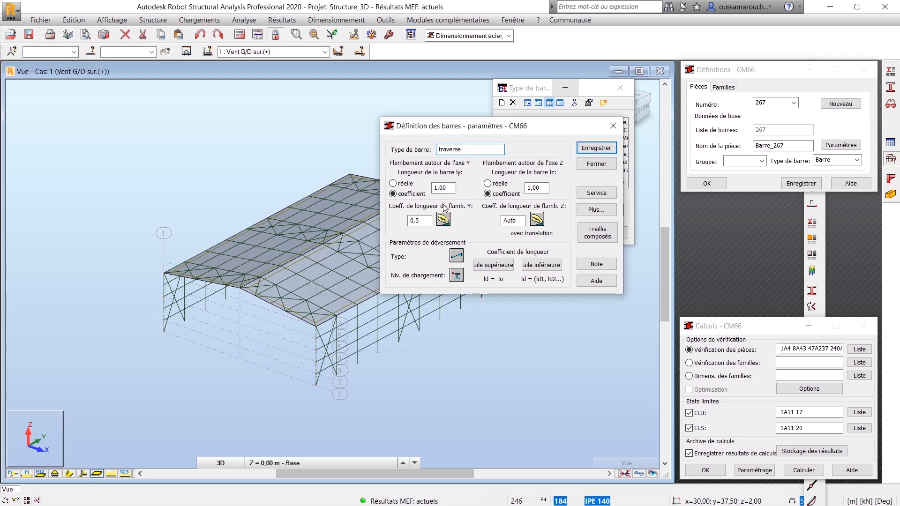
click(419, 220)
text(1,3)
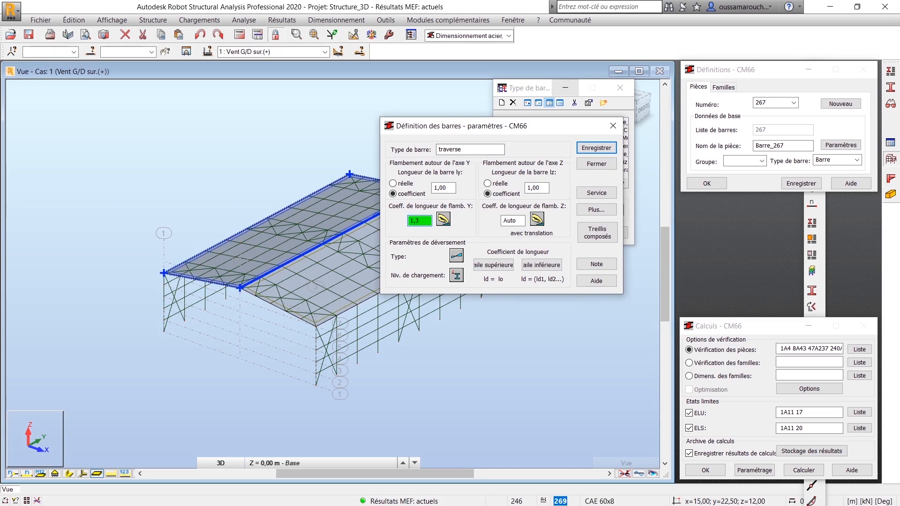
- Assign internal bracings to the traverse's buckling about Z and enable manual definition of the bracing coordinates as relative values
click(537, 219)
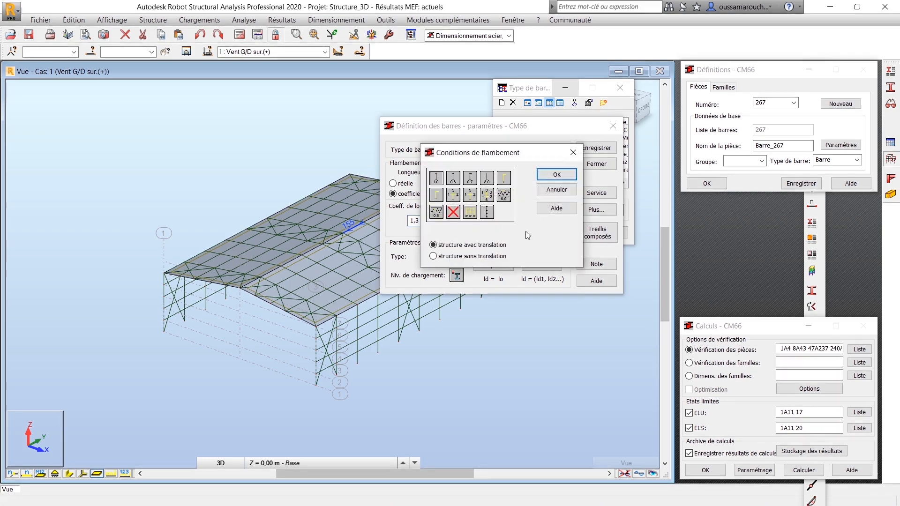
click(487, 212)
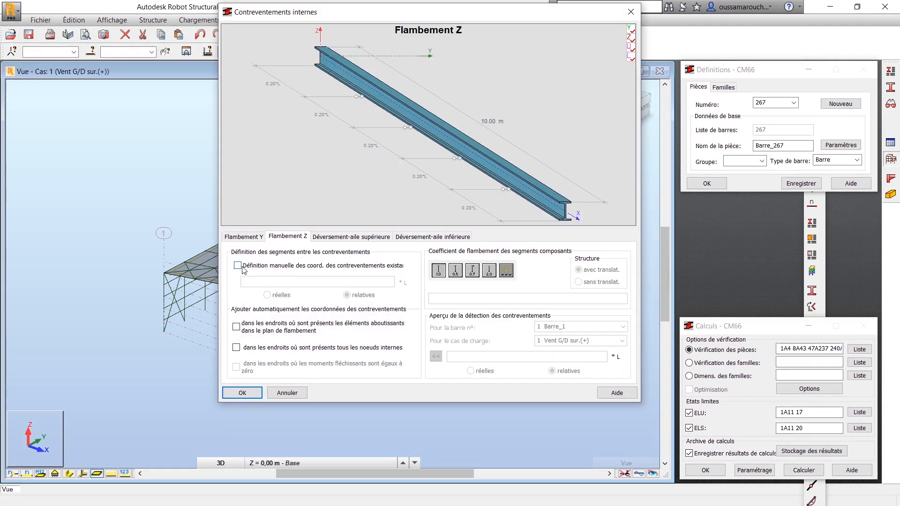
click(237, 327)
click(236, 328)
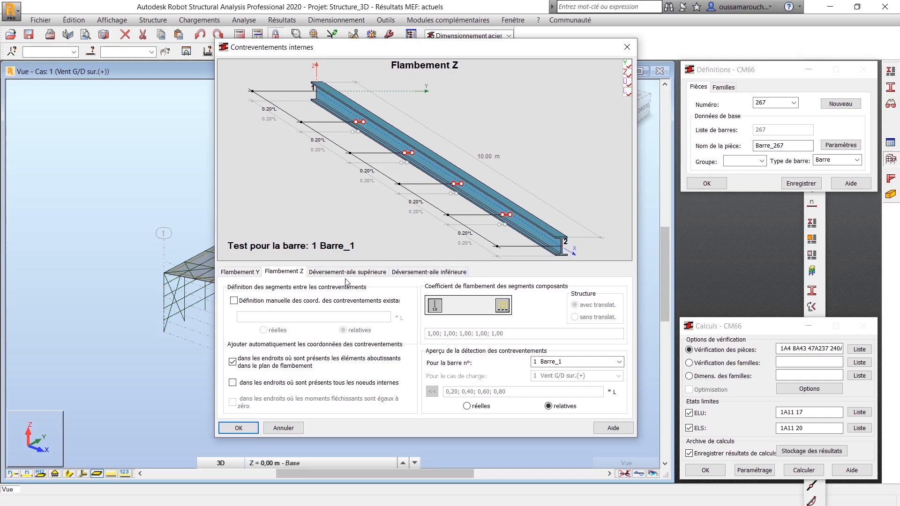
click(238, 362)
click(234, 301)
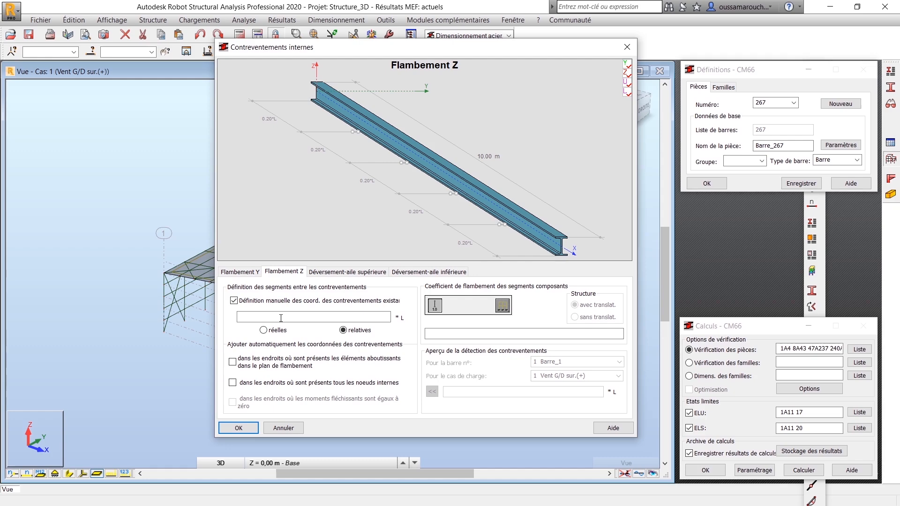
click(281, 318)
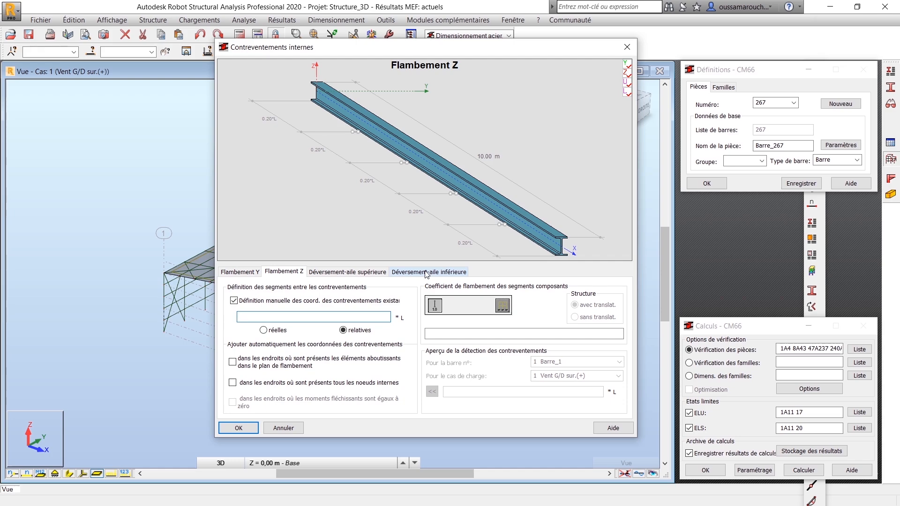
- Add lateral-buckling bracings automatically where adjoining elements are present for the traverse's upper and lower flanges, and accept the internal bracing settings
click(368, 273)
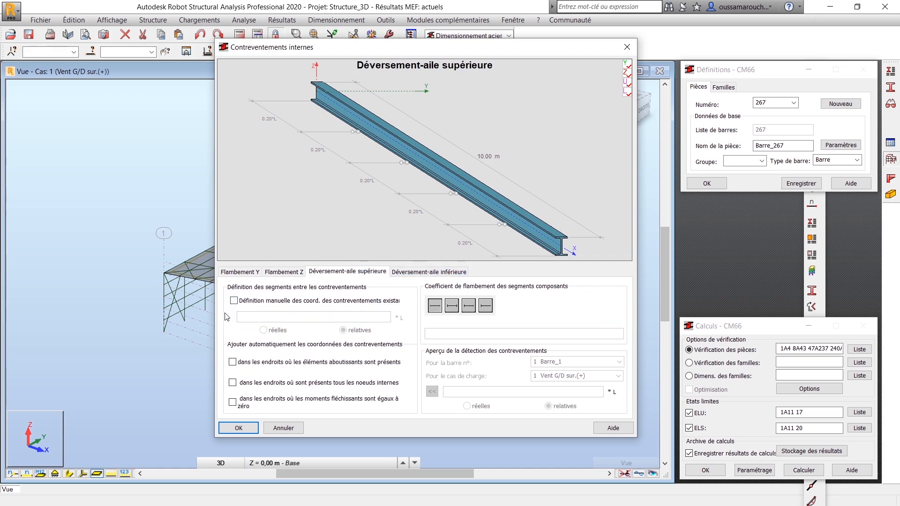
click(233, 362)
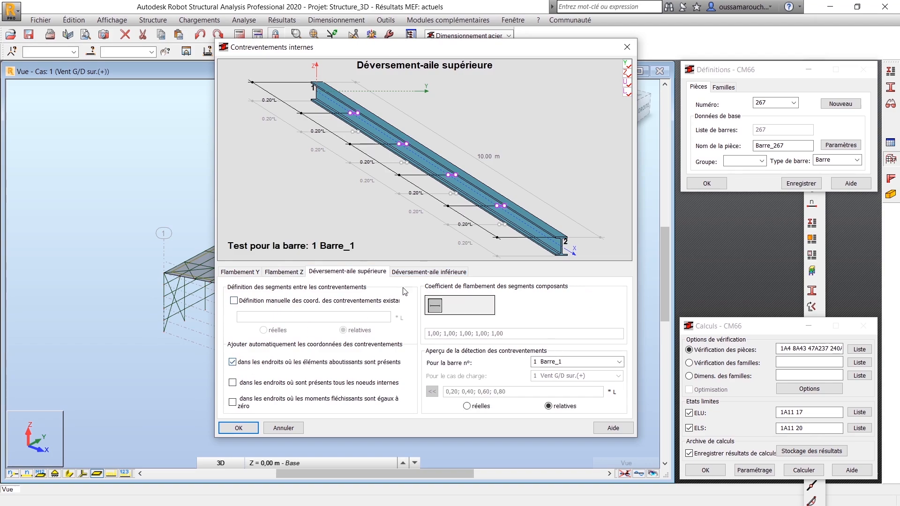
click(424, 273)
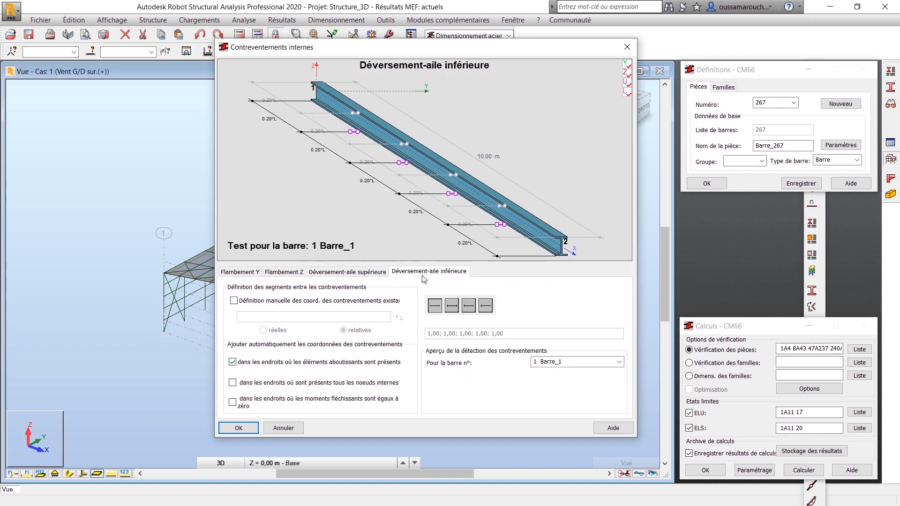
click(247, 428)
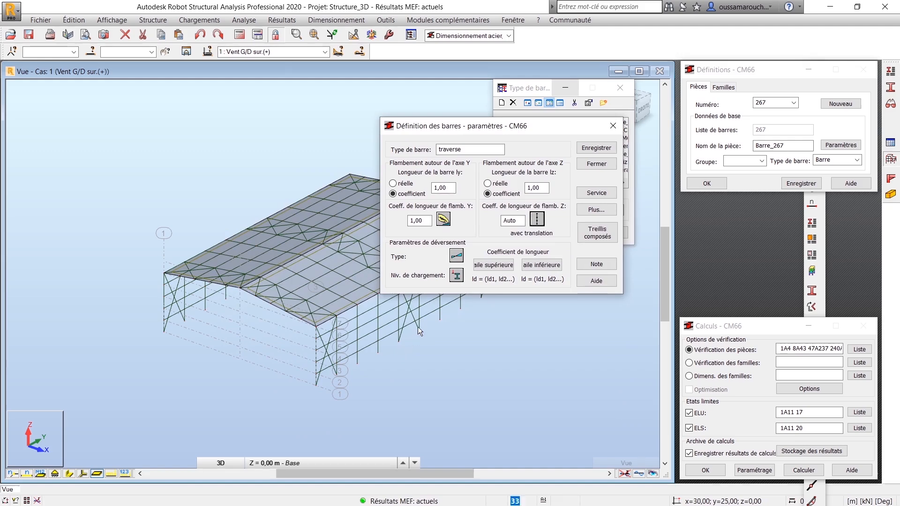
- Set the traverse's load level to z = 0,00 and save the bar type, overwriting the existing one of the same name
click(457, 276)
click(471, 202)
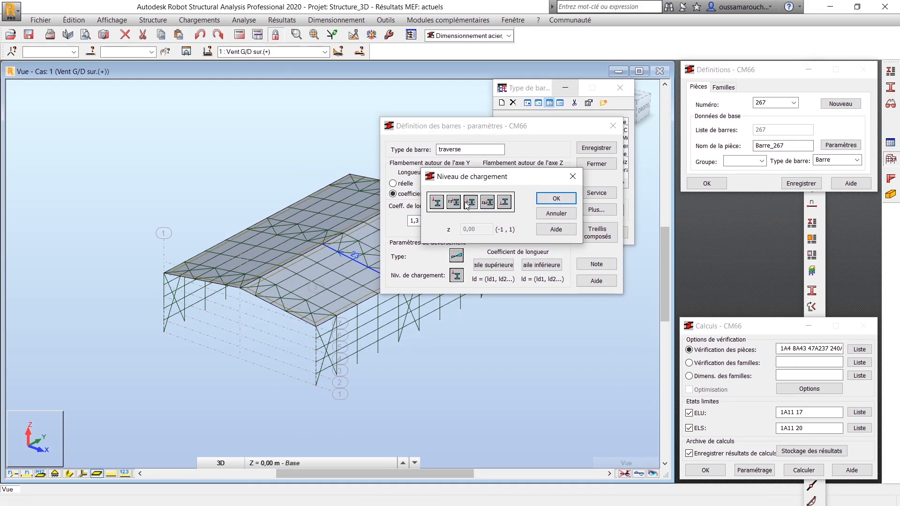
click(556, 199)
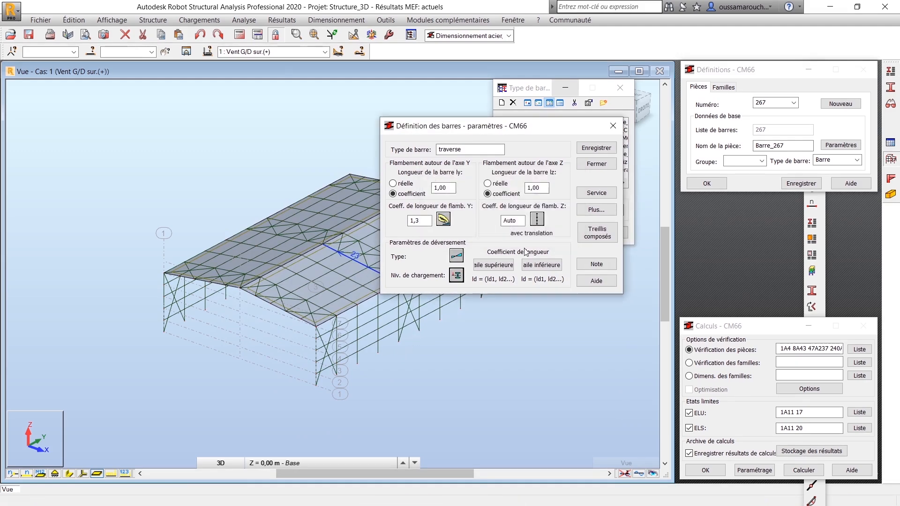
click(596, 149)
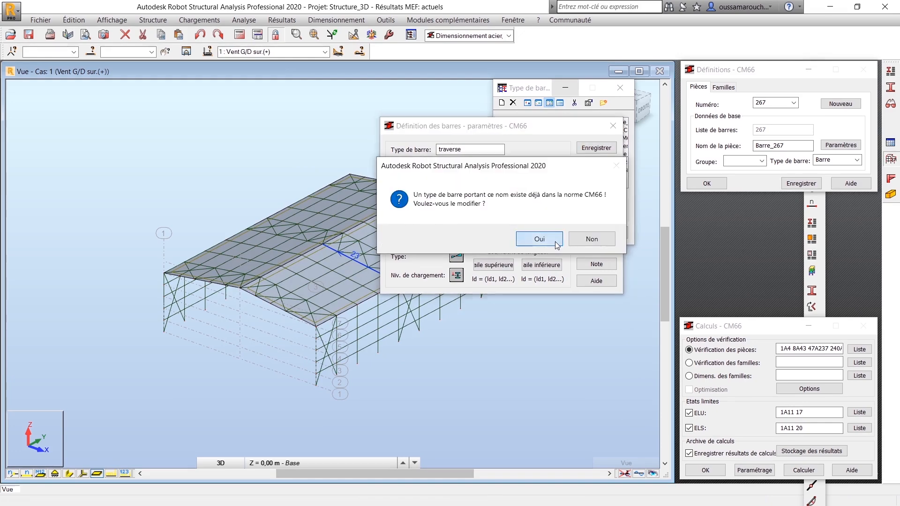
click(540, 239)
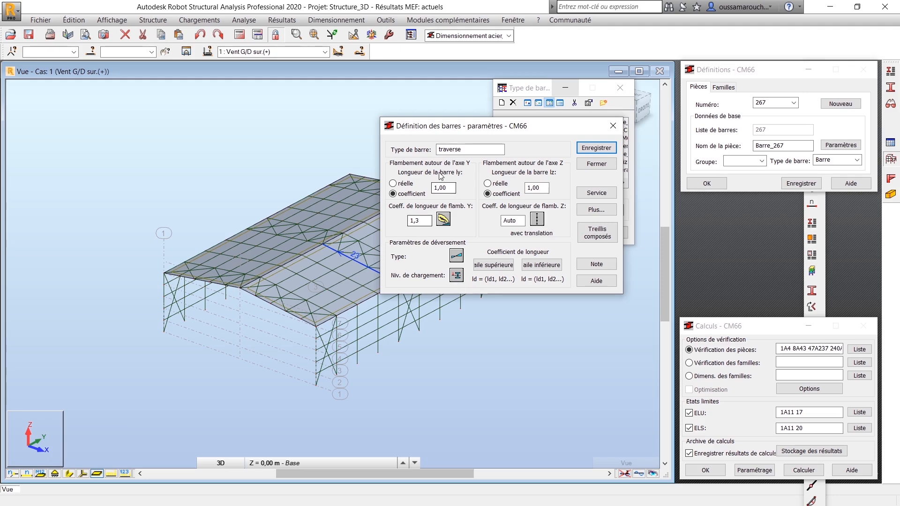
- Rename the bar type as traverse pignon, save it and generate its parameter note
click(468, 150)
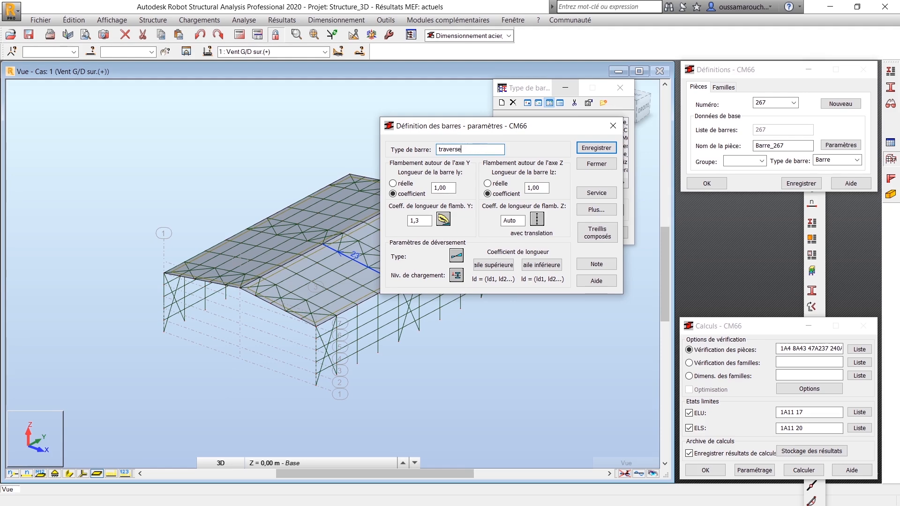
text(pignon)
key(Return)
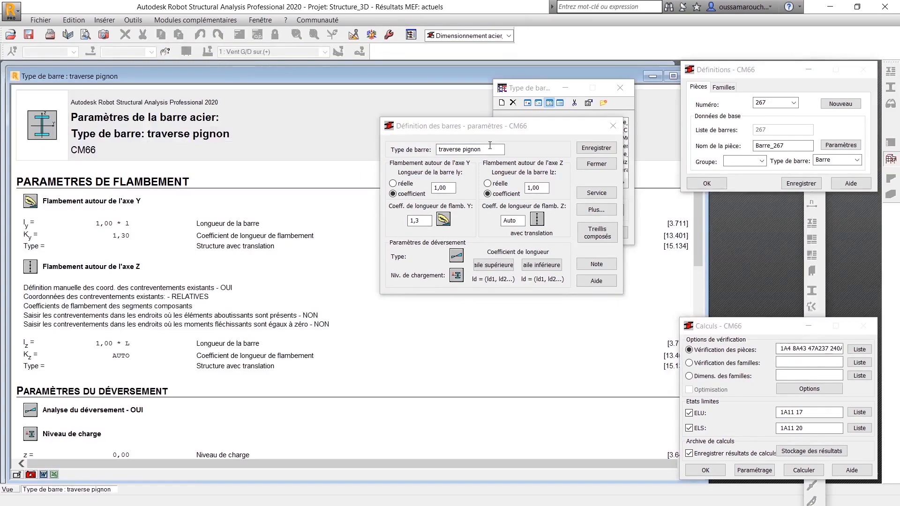
- Rename the bar type as lisse and disable buckling about both the Y and Z axes
drag(490, 149, 358, 155)
text(lisse)
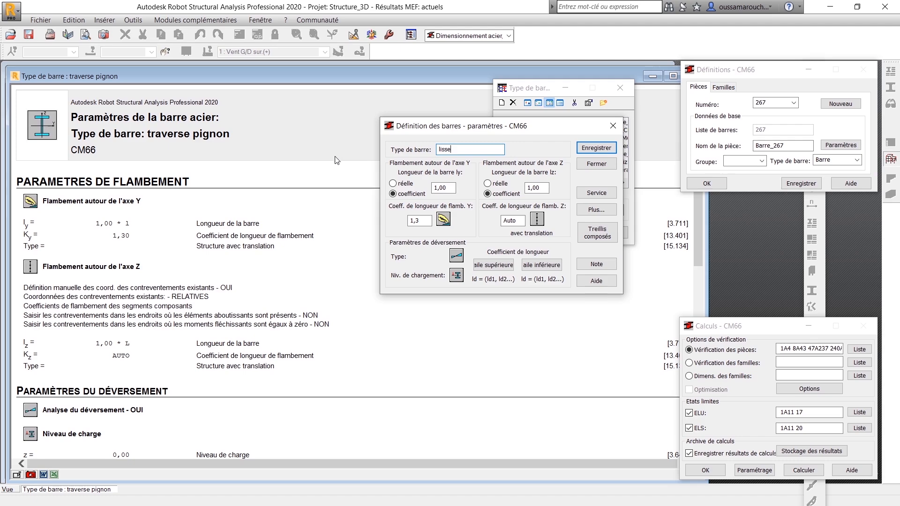
click(442, 219)
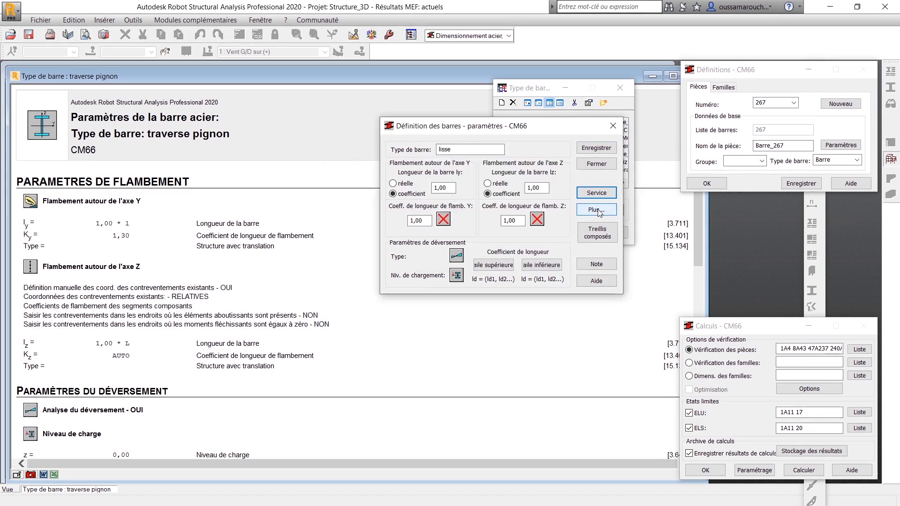
- Set the load type to charge uniforme for the Y and Z directions in the lisse's advanced parameters
click(599, 212)
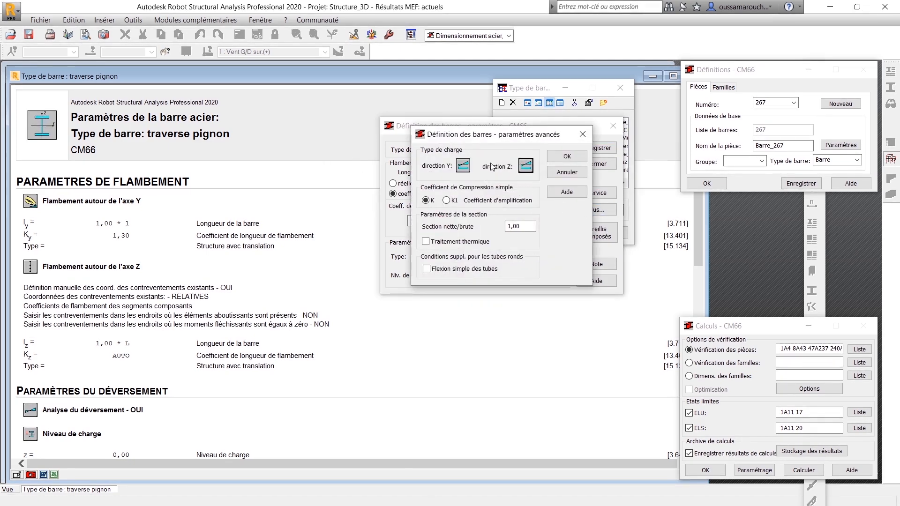
click(463, 166)
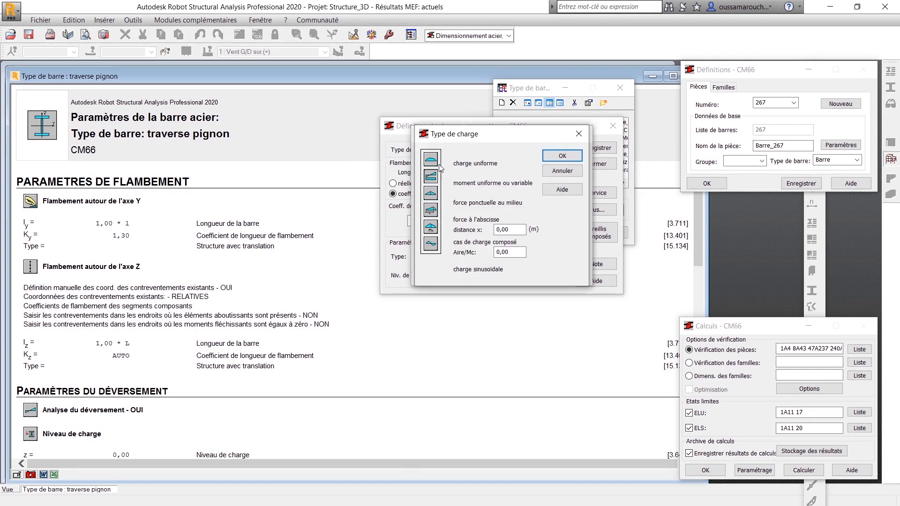
click(556, 160)
click(464, 166)
click(555, 156)
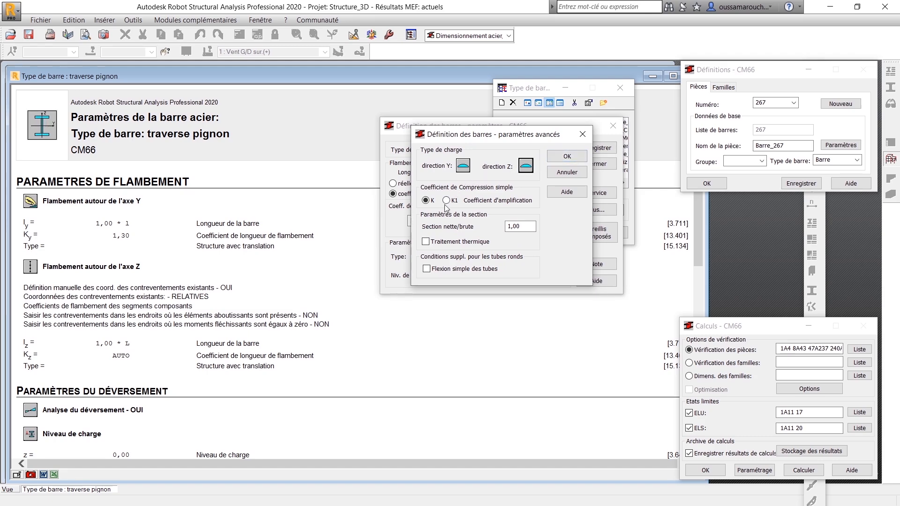
click(567, 158)
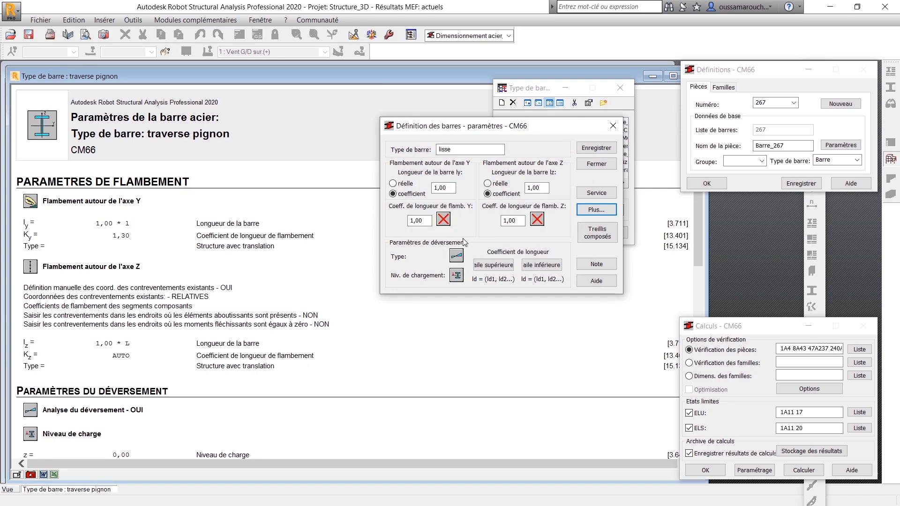
- Set the lisse's lateral-buckling length coefficient to none for the upper flange and ld = lo for the lower flange
click(493, 265)
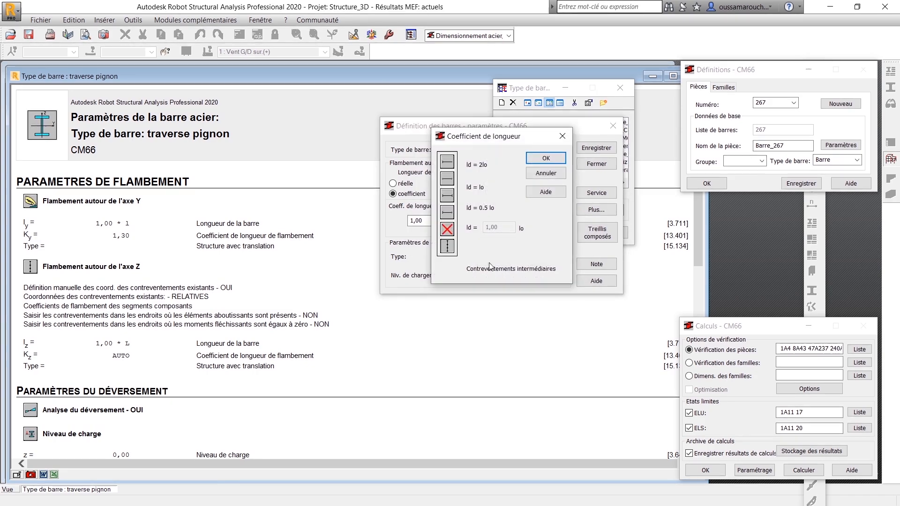
click(534, 161)
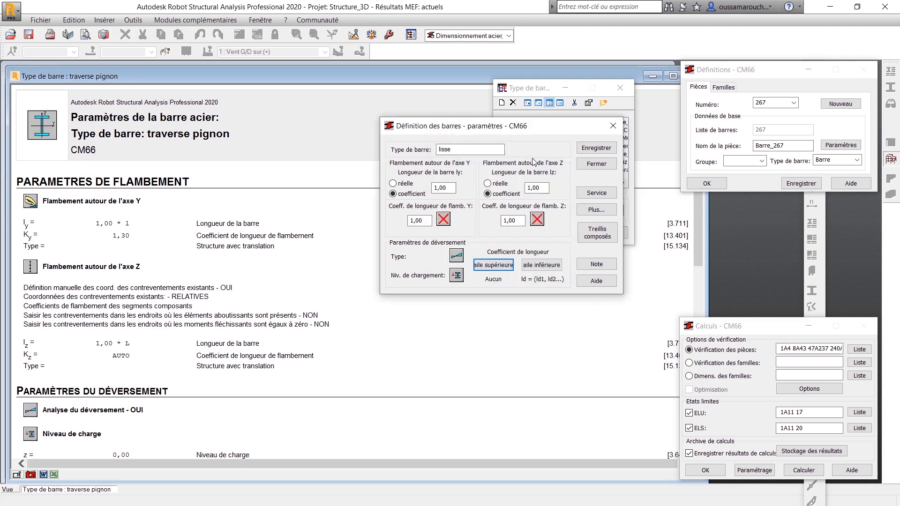
click(542, 267)
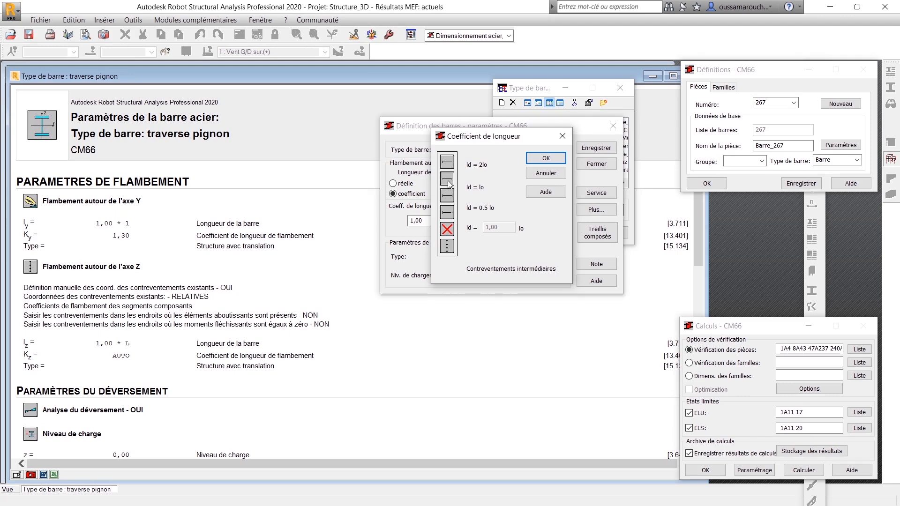
click(554, 161)
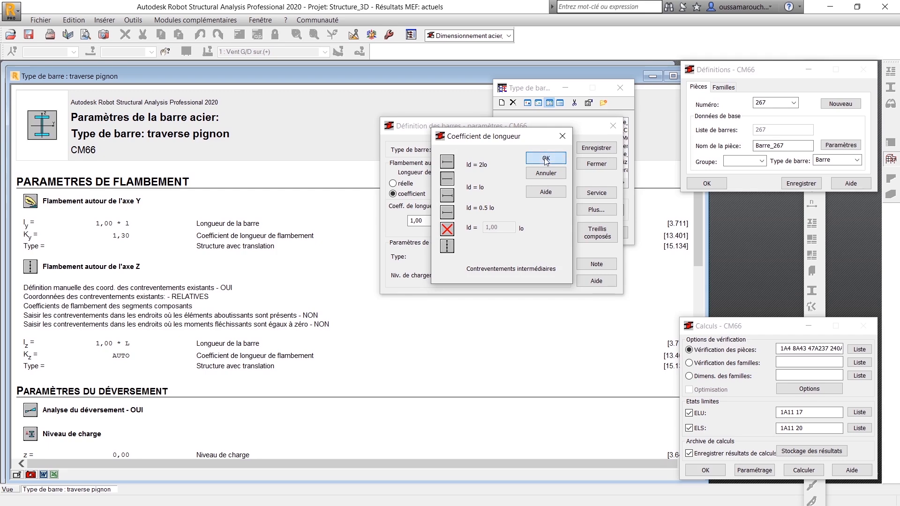
click(538, 159)
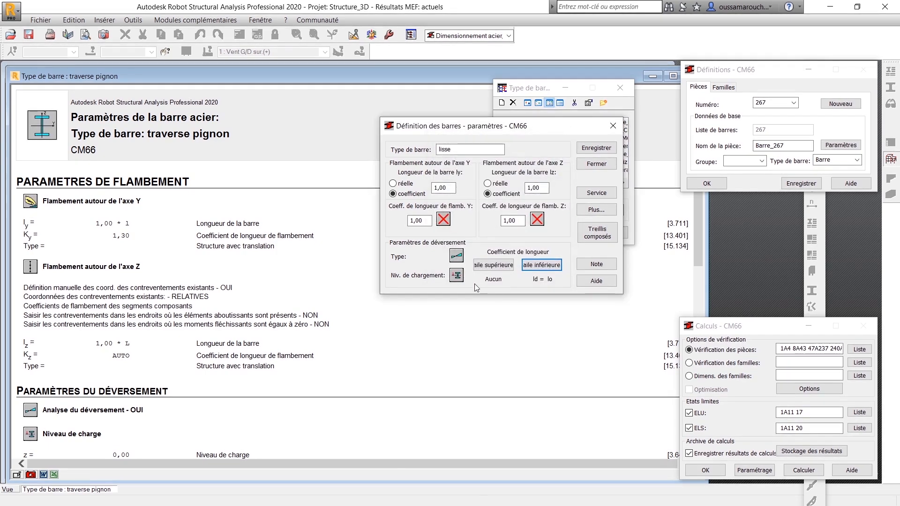
- Set the lisse's load level to z = 1,00 and save the bar type
click(457, 276)
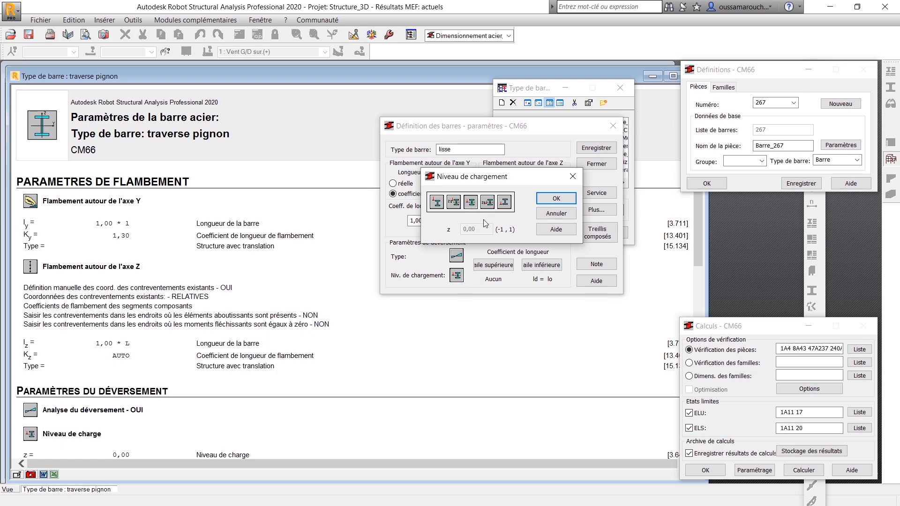
click(434, 207)
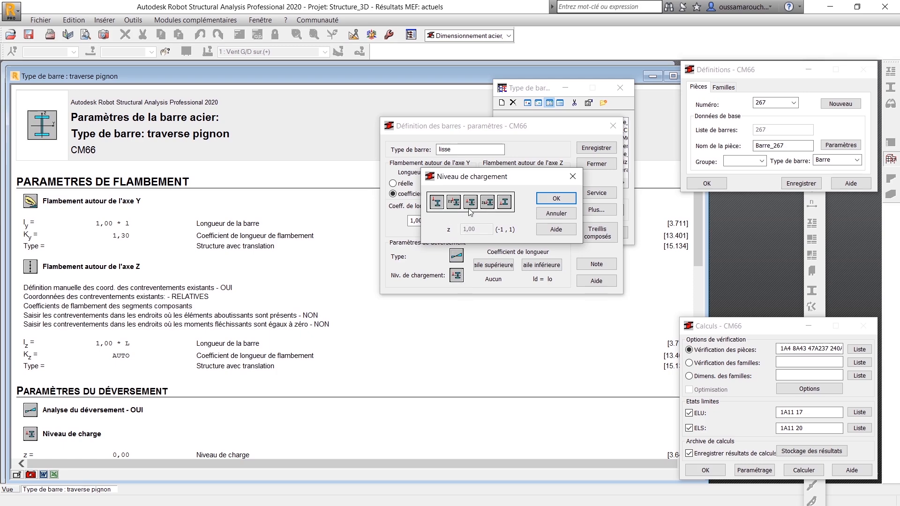
click(547, 199)
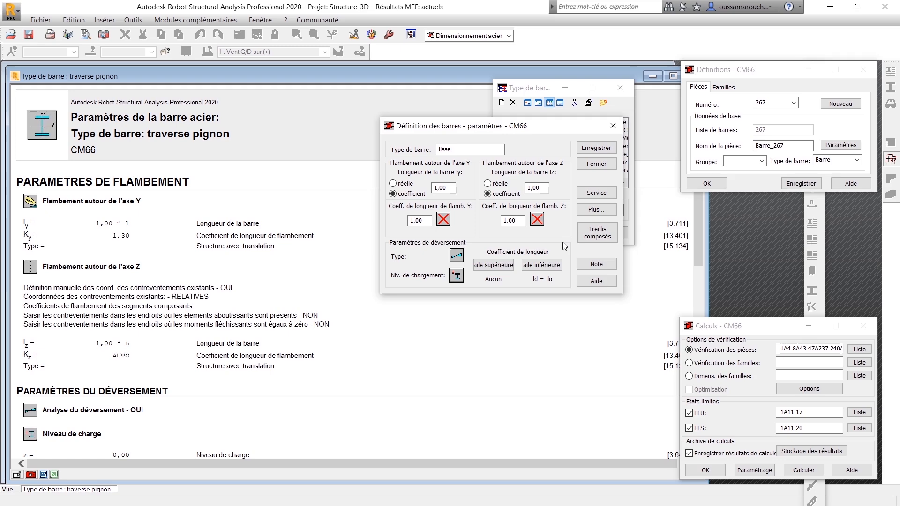
click(597, 148)
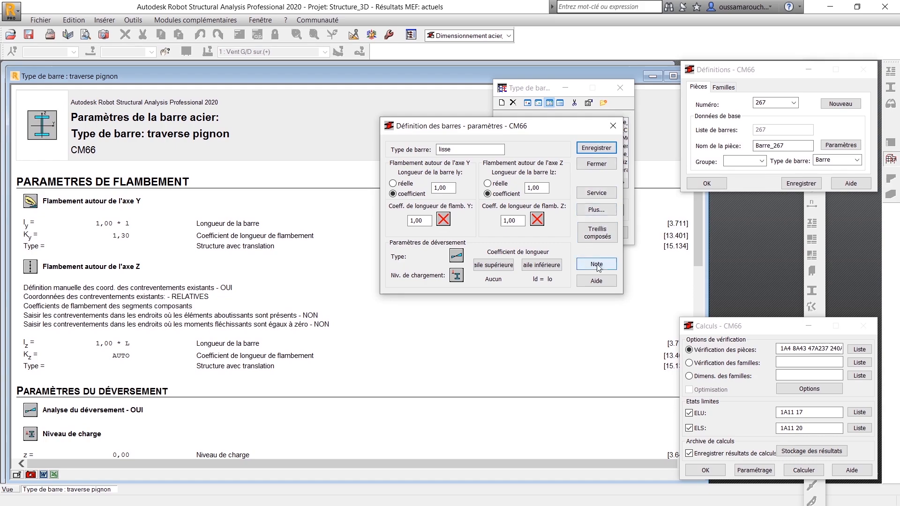
- Close the bar parameter definition, the bar type list and the lisse and traverse pignon notes to return to the structure view
click(612, 126)
drag(556, 187, 596, 176)
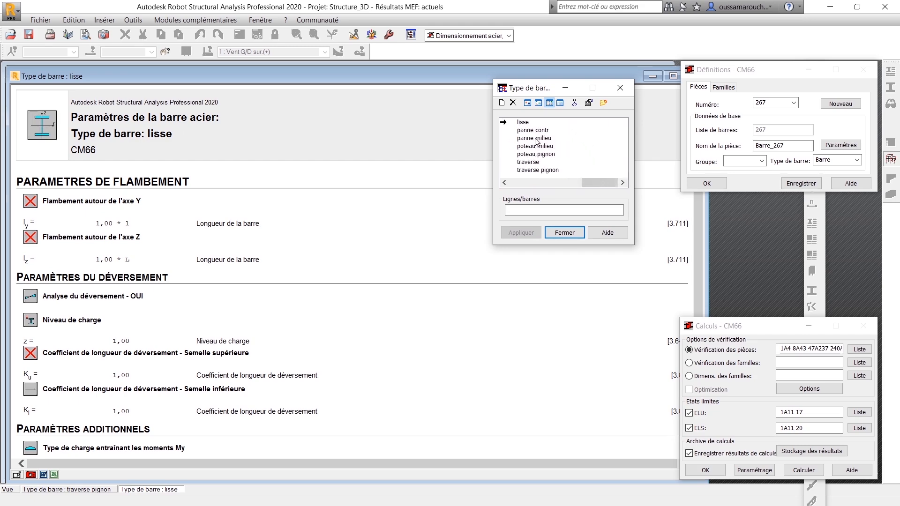
click(565, 233)
drag(565, 77, 504, 79)
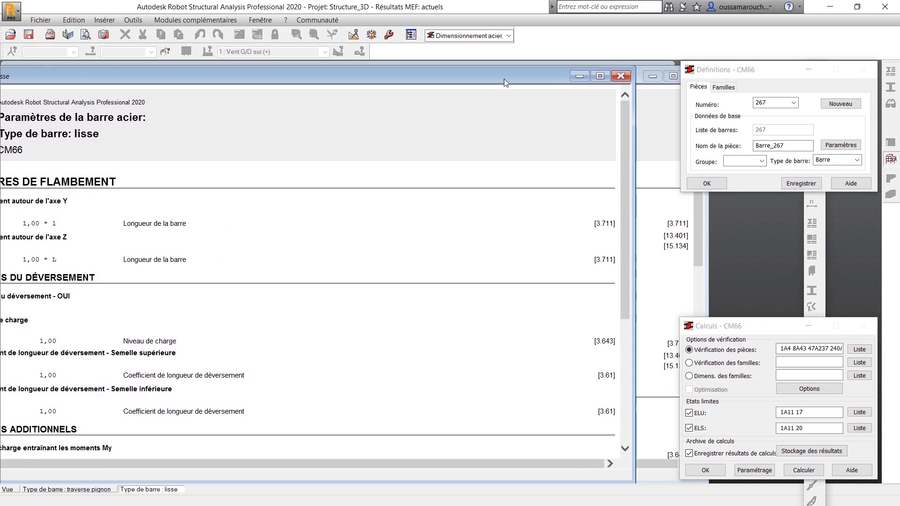
click(623, 79)
drag(605, 81, 546, 76)
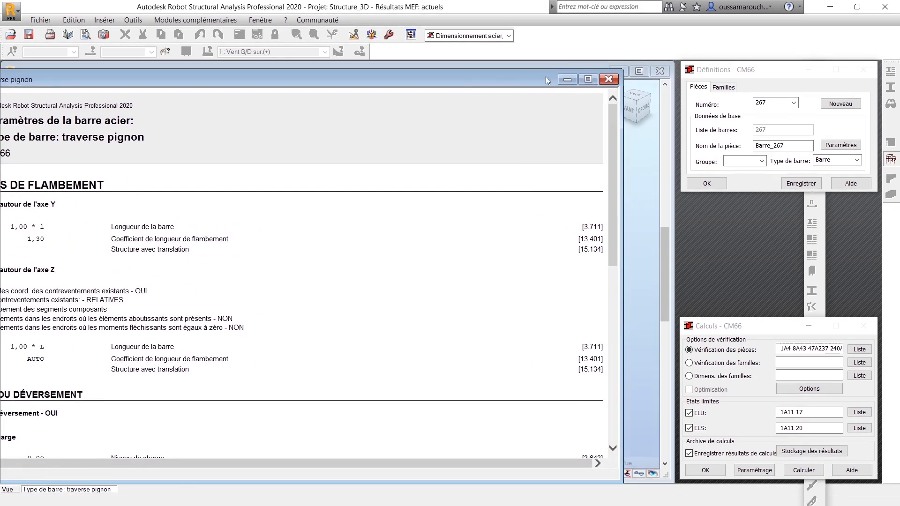
click(614, 81)
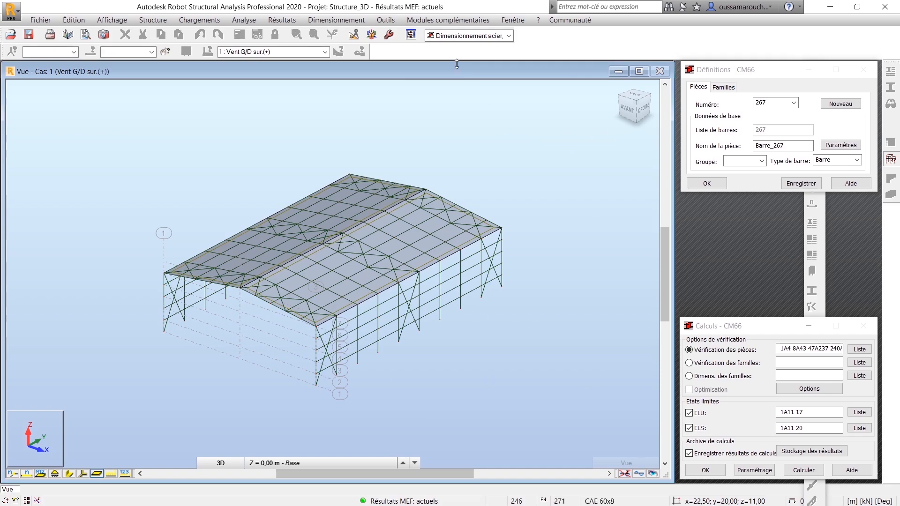
- Switch to the Modélisation layout and open the steel members' Paramètres réglementaires bar type list
click(509, 36)
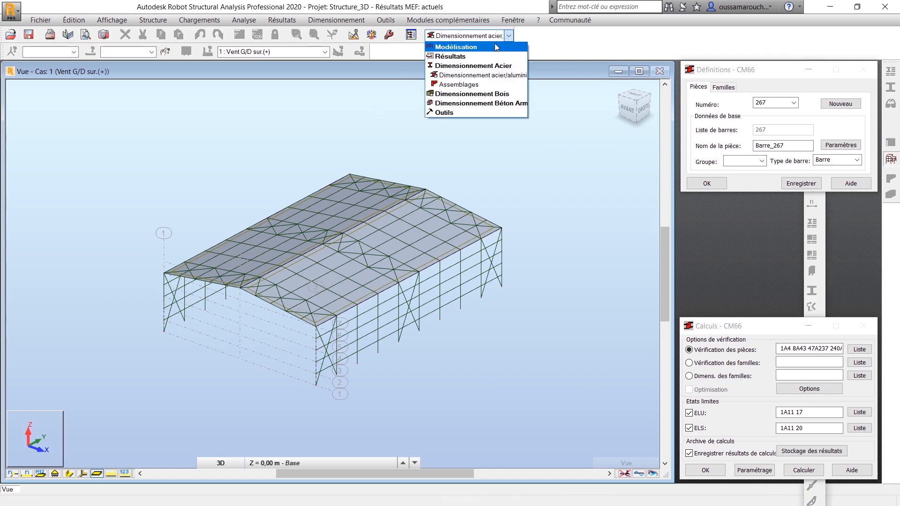
click(483, 56)
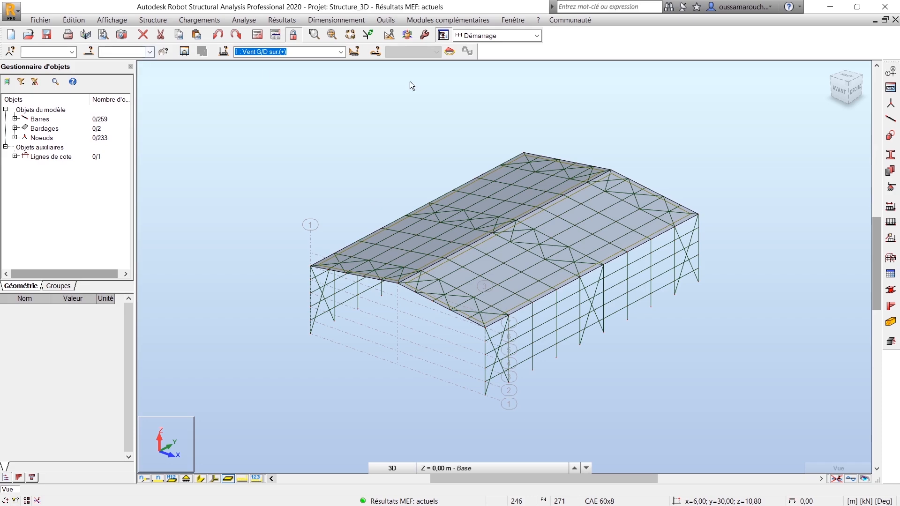
click(349, 21)
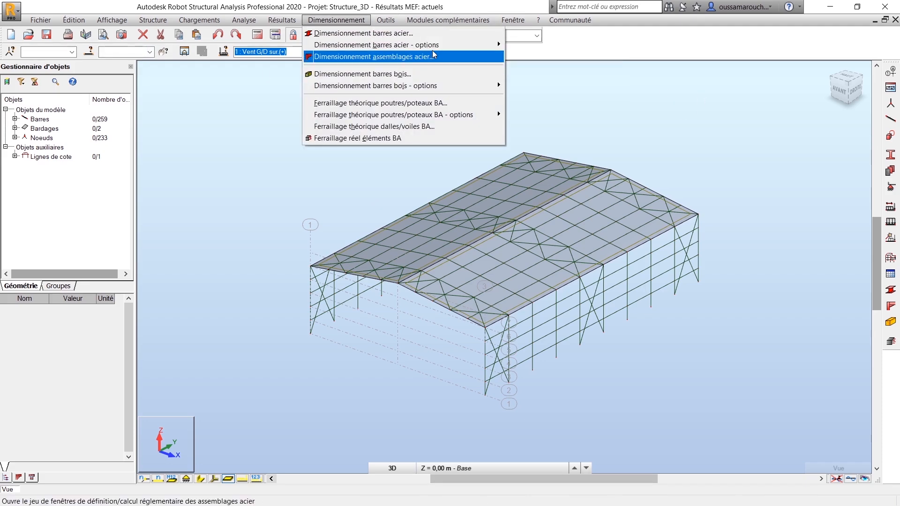
mouse_move(443, 46)
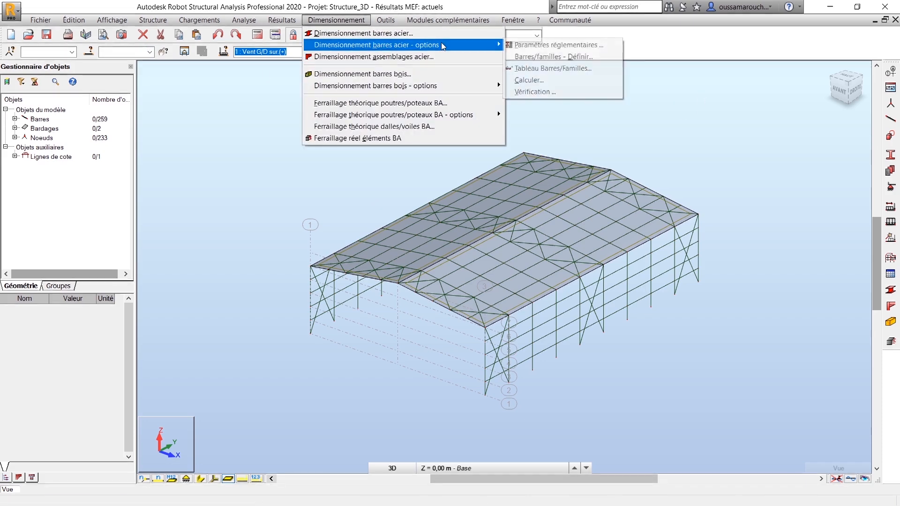
click(526, 46)
drag(776, 76, 669, 81)
- Select the bars of the panne group and assign them the panne milieu bar type
click(150, 52)
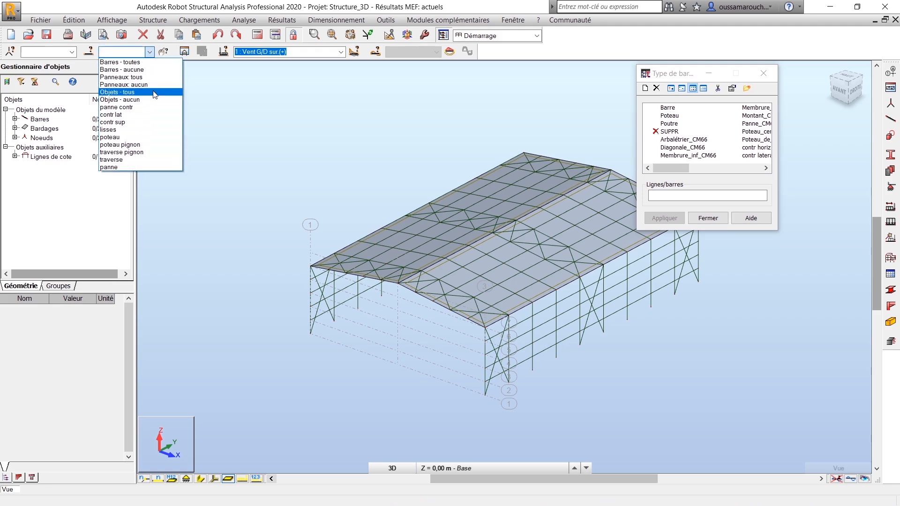
click(126, 167)
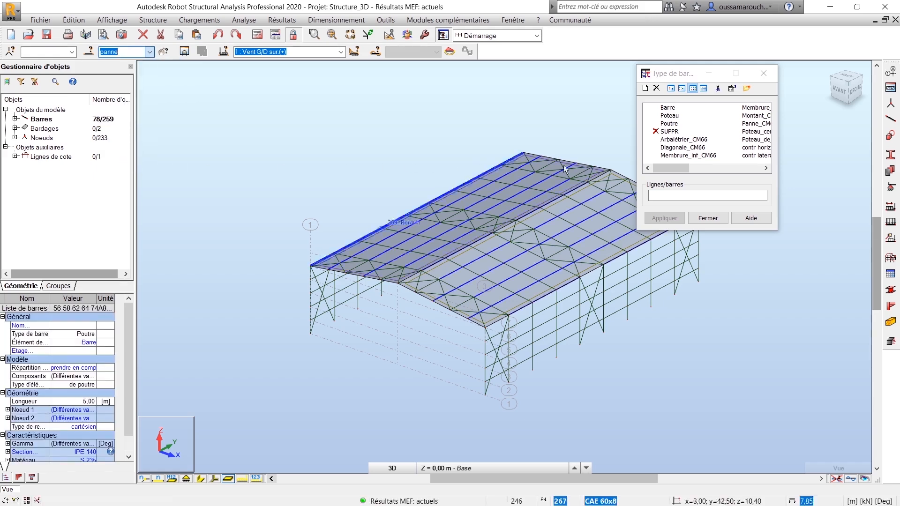
drag(671, 166, 729, 168)
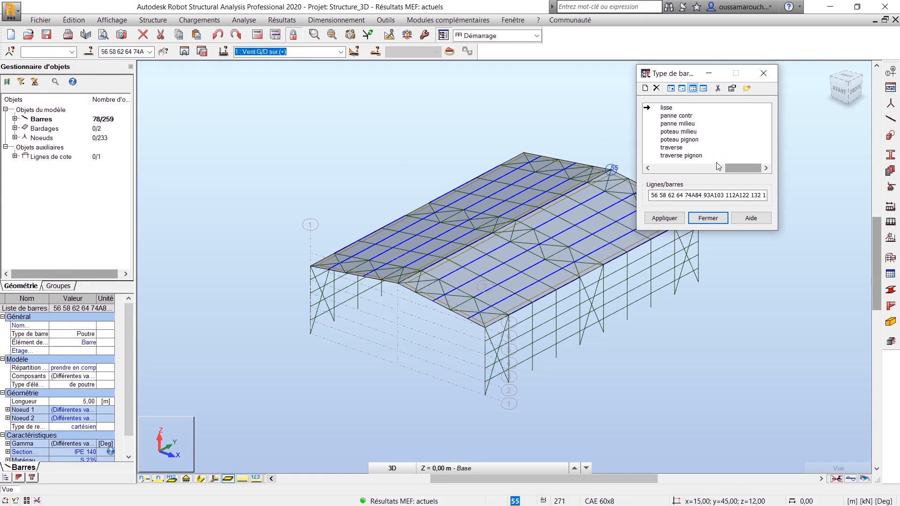
click(669, 125)
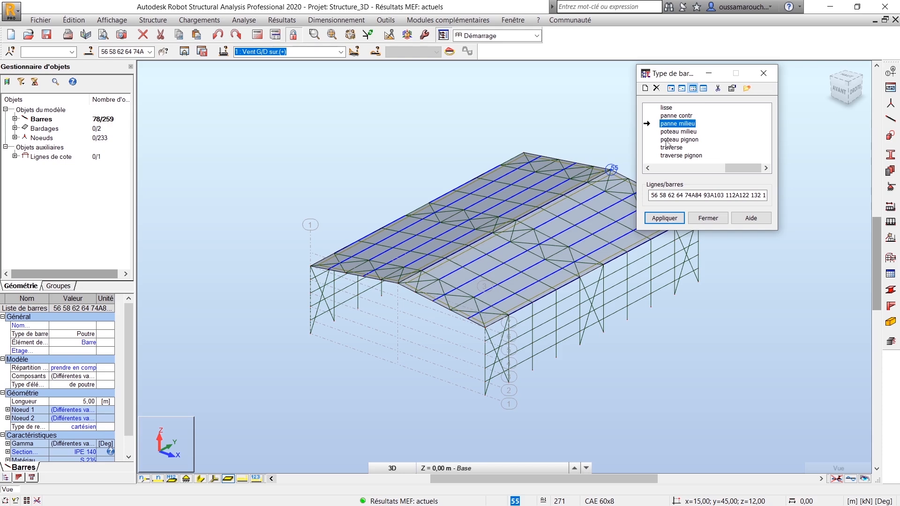
click(664, 223)
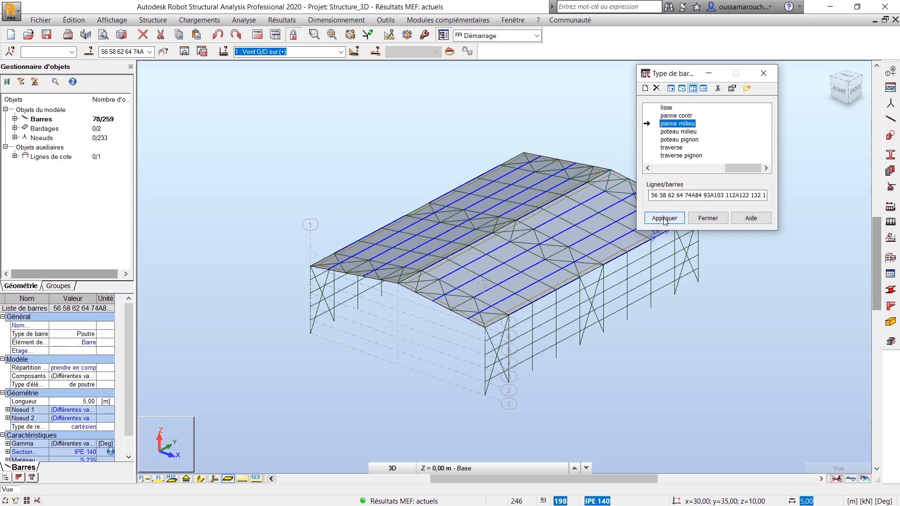
click(665, 219)
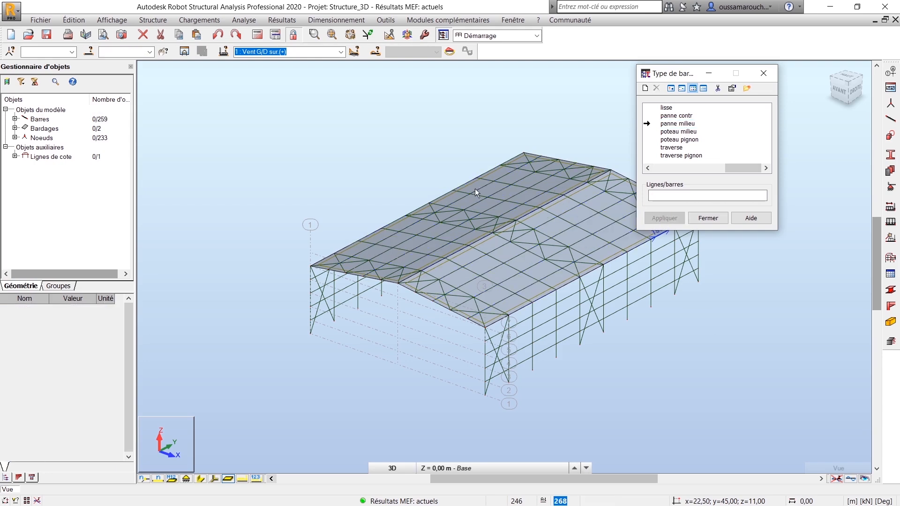
- Select the bars of the panne contr group and assign them the panne contr bar type
click(152, 52)
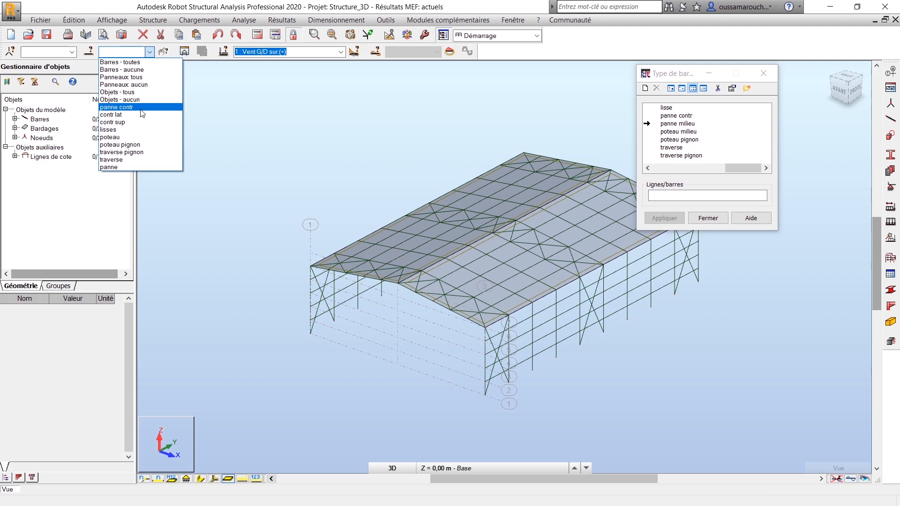
click(141, 122)
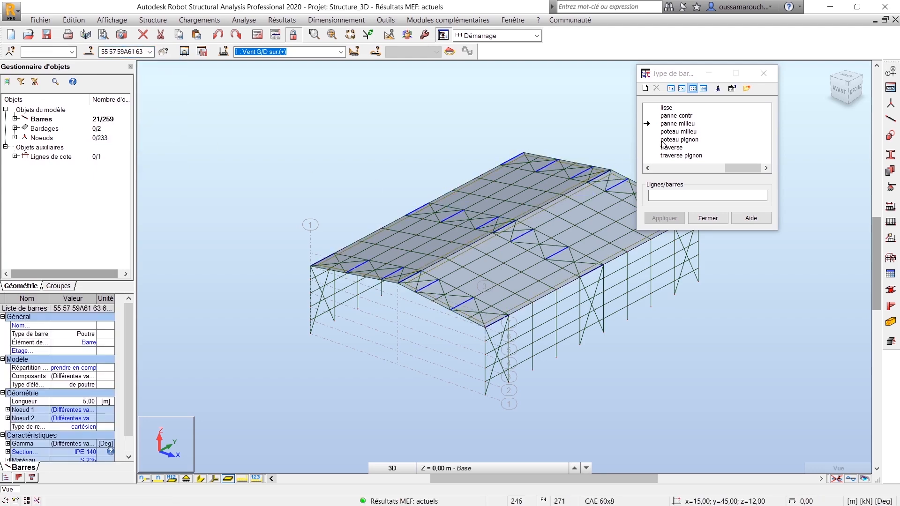
click(675, 116)
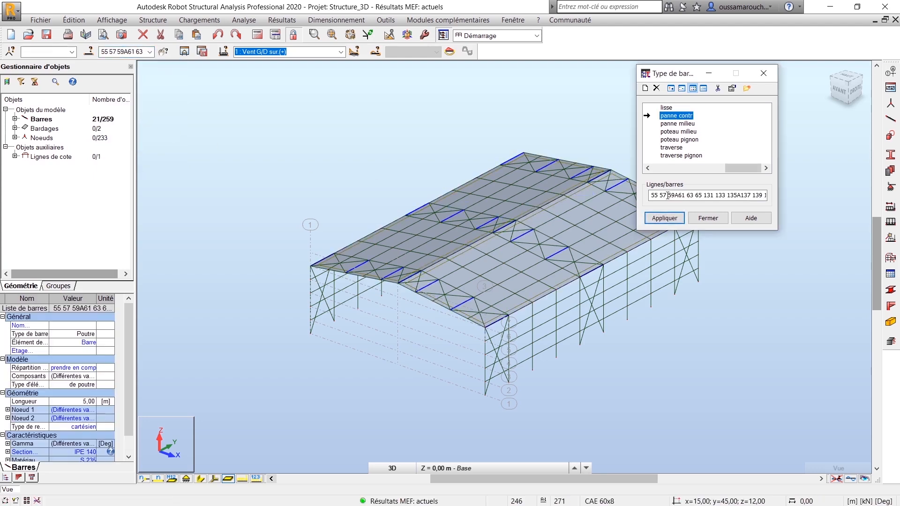
click(672, 222)
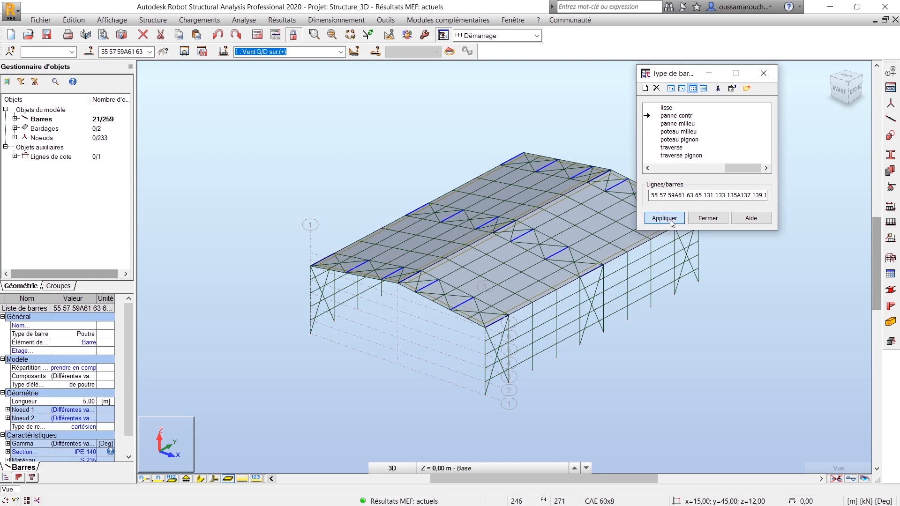
- Select the bars of the lisses group and assign them the lisse bar type
click(149, 52)
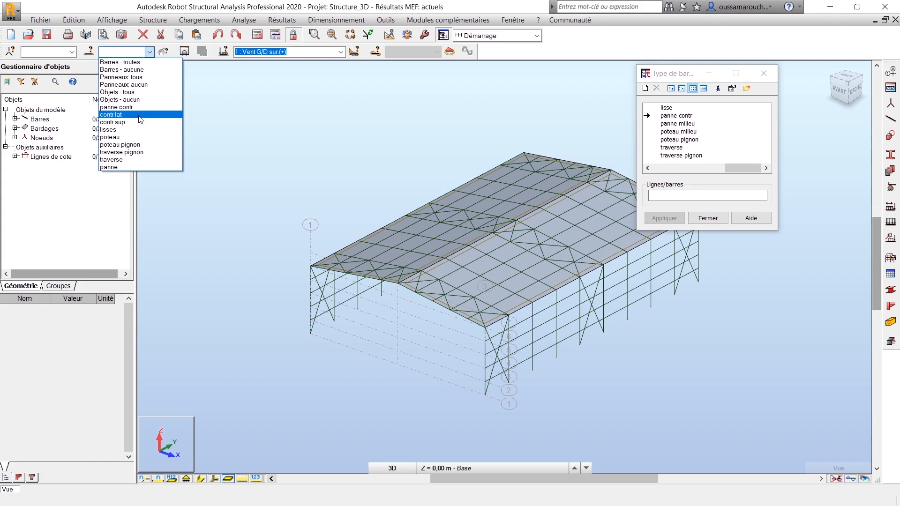
click(140, 130)
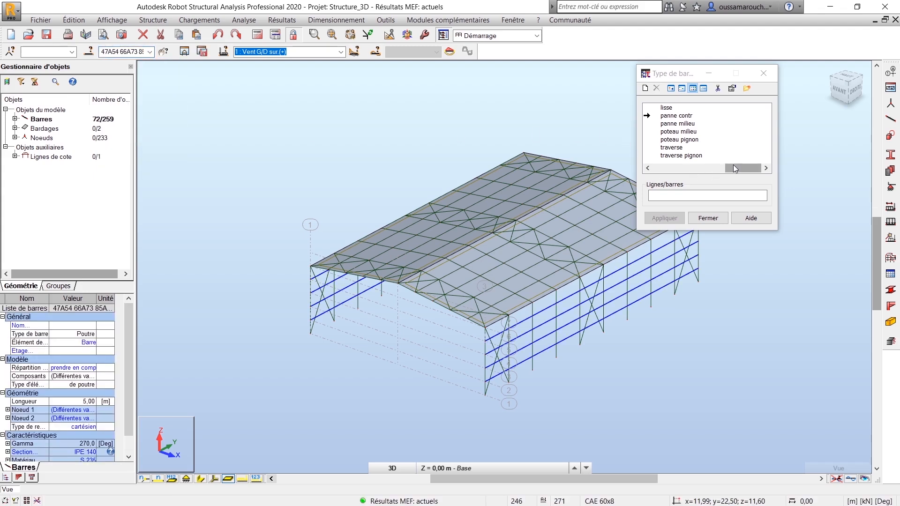
click(666, 108)
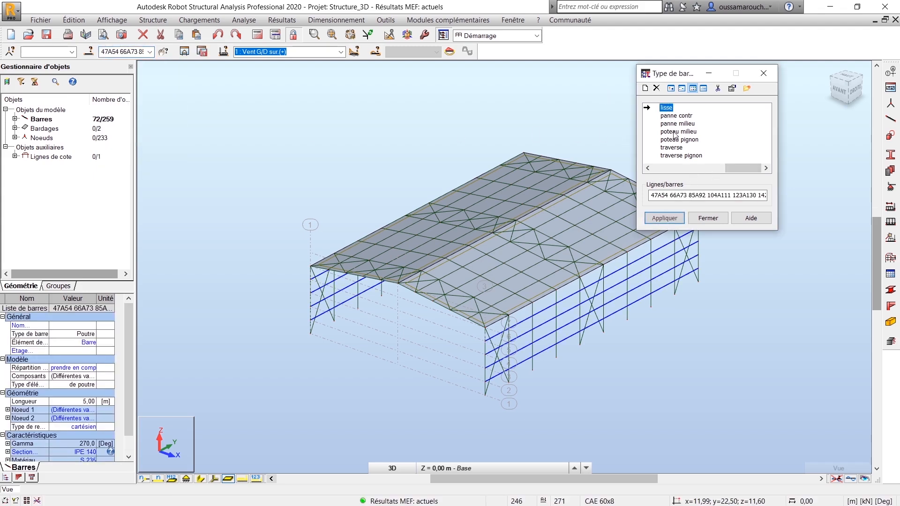
click(665, 218)
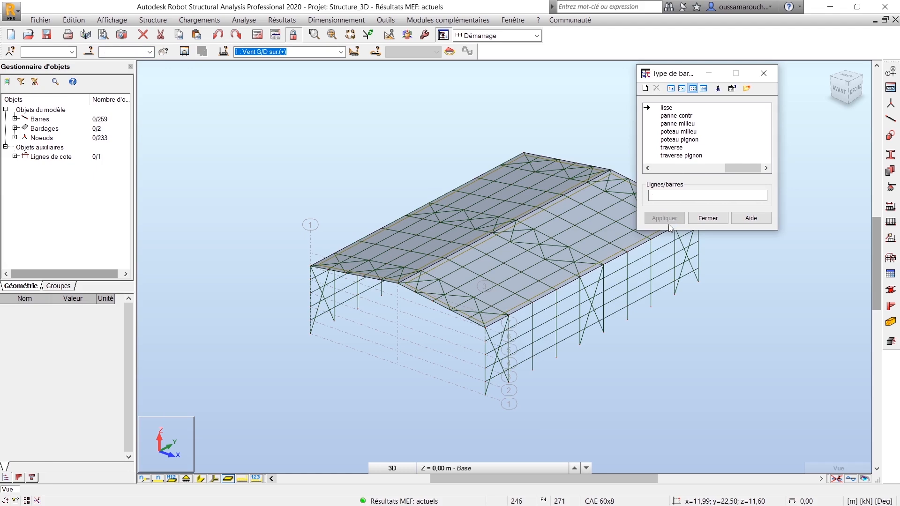
- Select the side-wall bracing bars of the contr lat group and assign them the contr lateral bar type
click(150, 53)
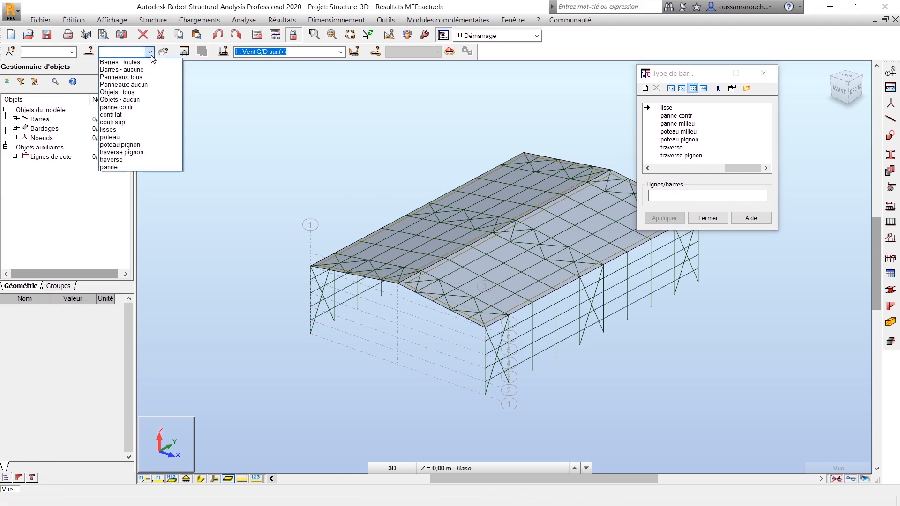
click(143, 117)
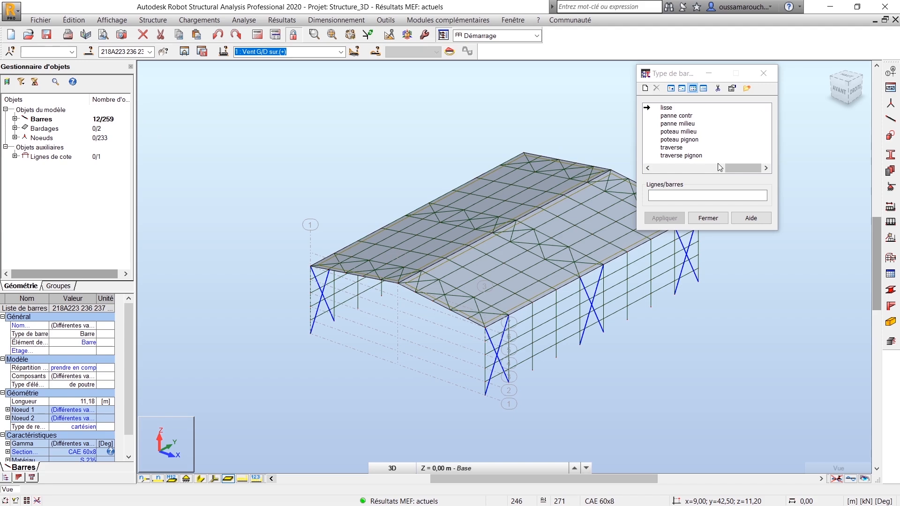
drag(735, 168, 708, 169)
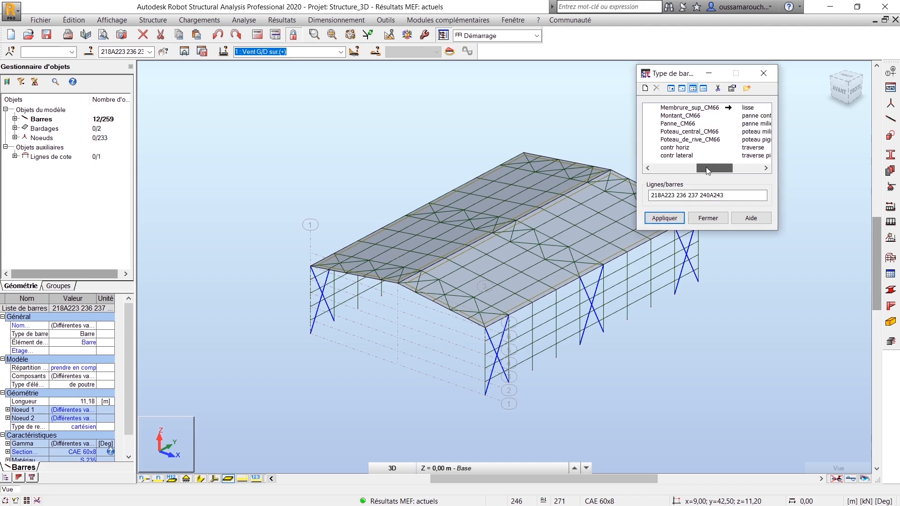
click(680, 156)
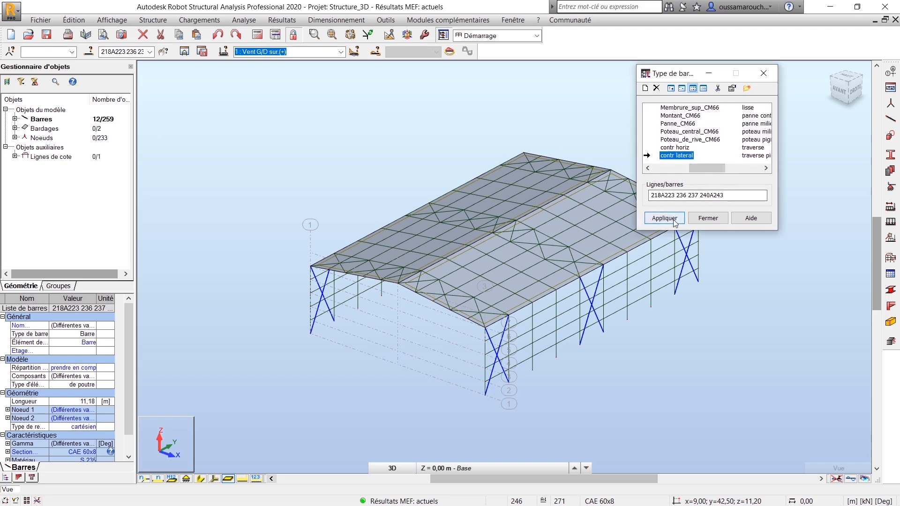
click(665, 218)
- Select the roof bracing bars of the contr sup group and assign them the contr horiz bar type
click(149, 52)
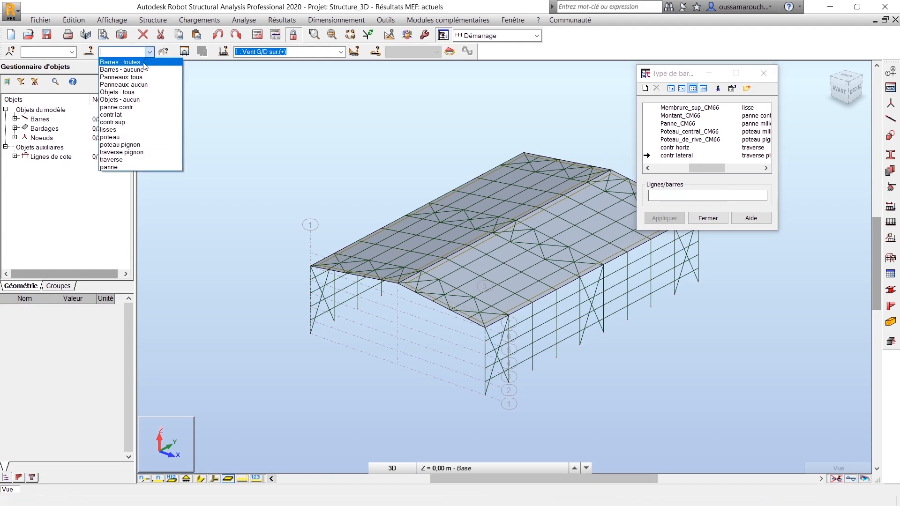
click(133, 122)
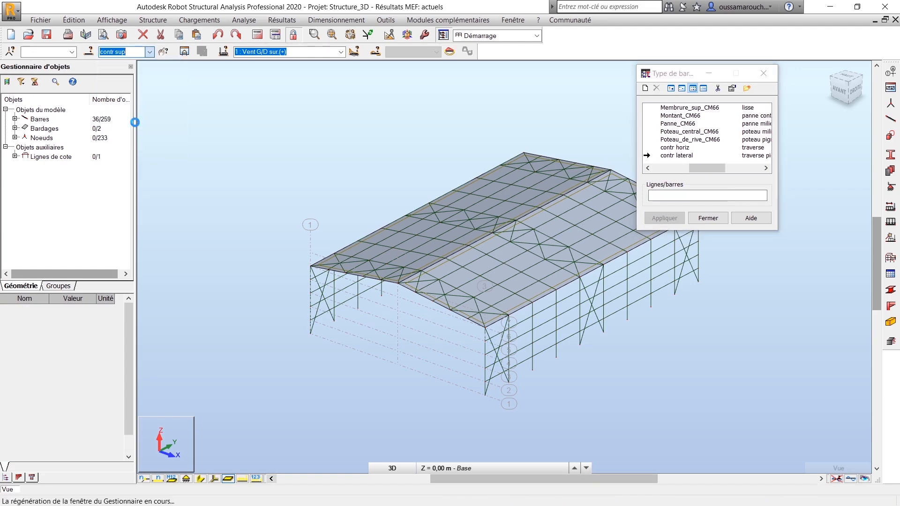
click(676, 148)
click(668, 220)
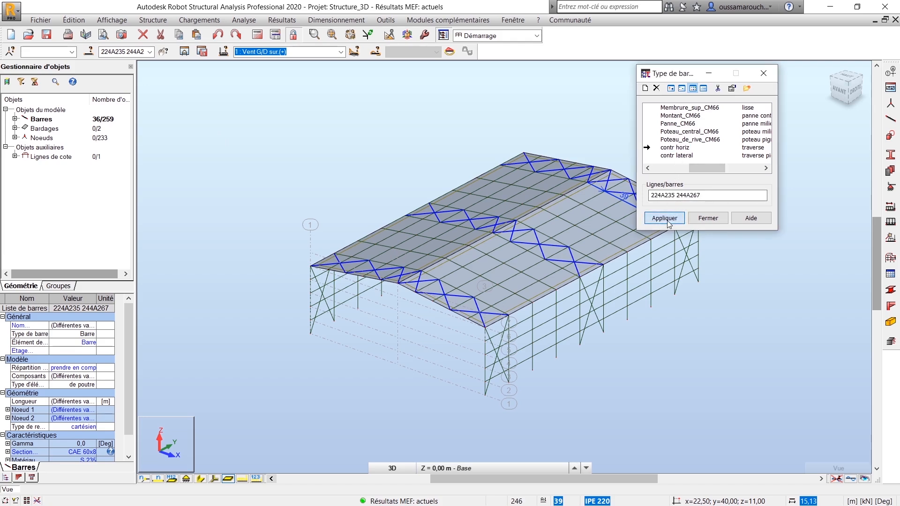
- Select the bars of the traverse group and assign them the traverse bar type
click(150, 52)
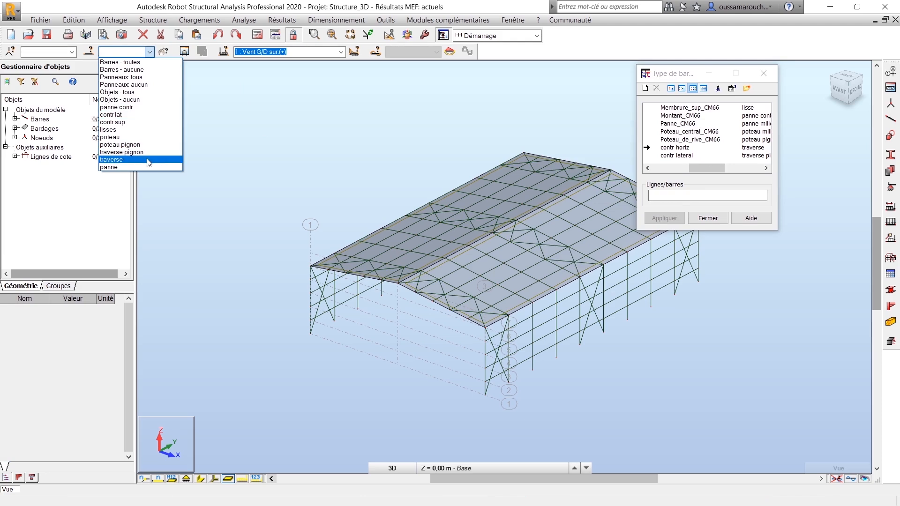
click(149, 159)
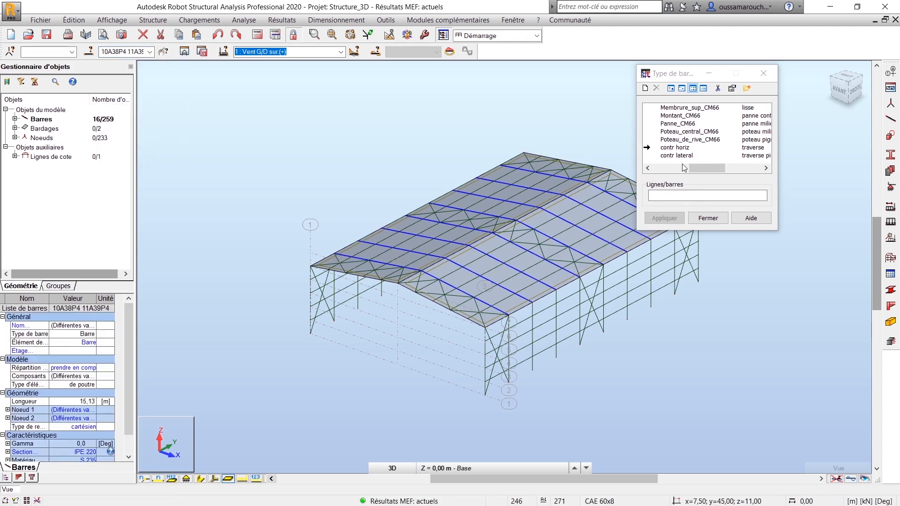
click(766, 168)
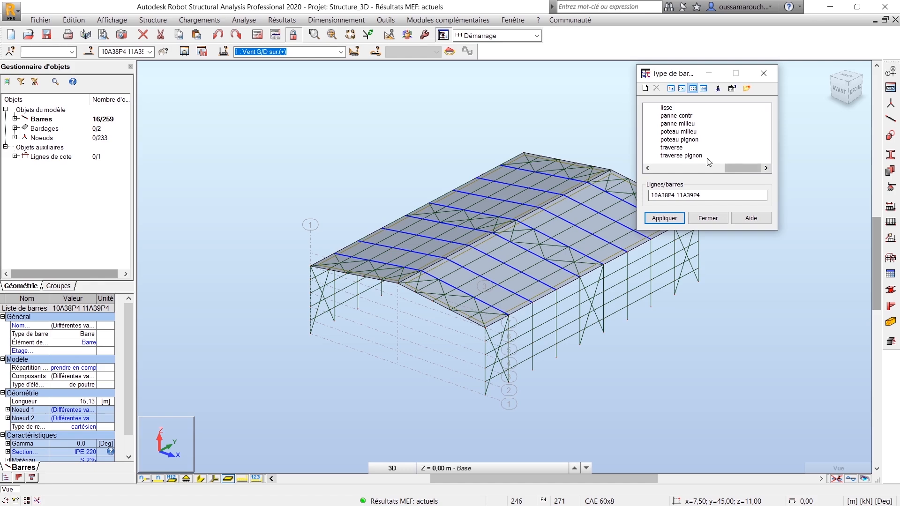
click(672, 148)
click(665, 218)
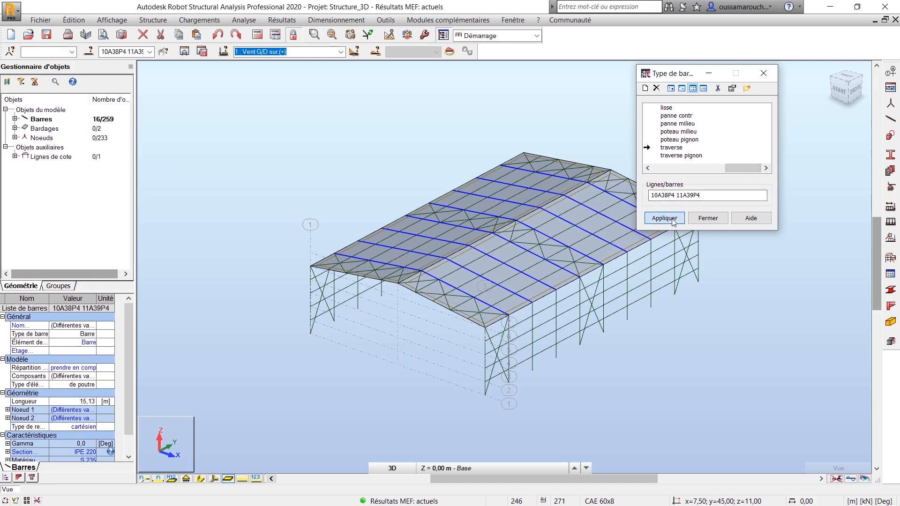
- Select the bars of the traverse pignon group and assign them the traverse pignon bar type
click(149, 52)
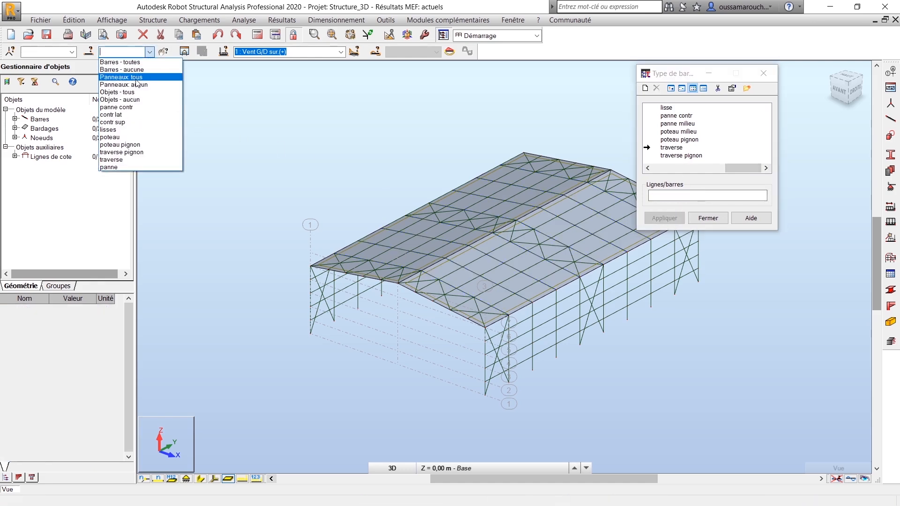
click(148, 153)
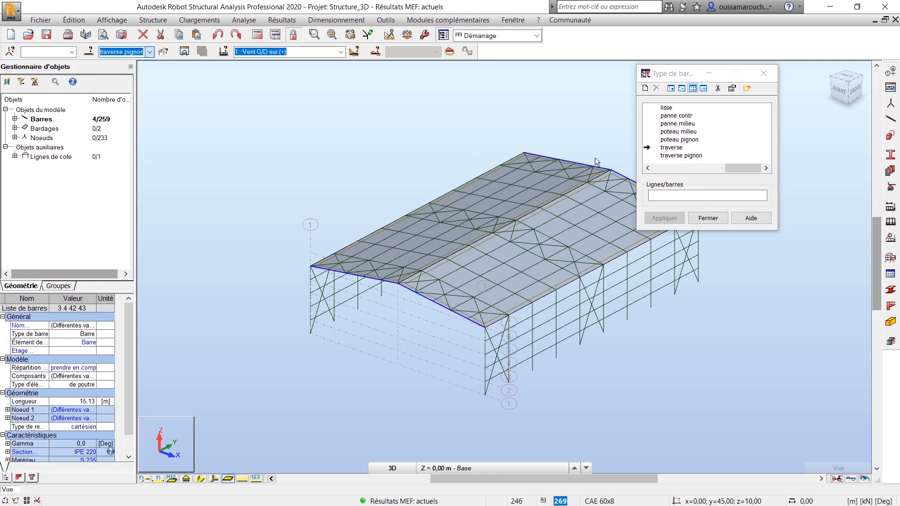
click(681, 156)
click(664, 218)
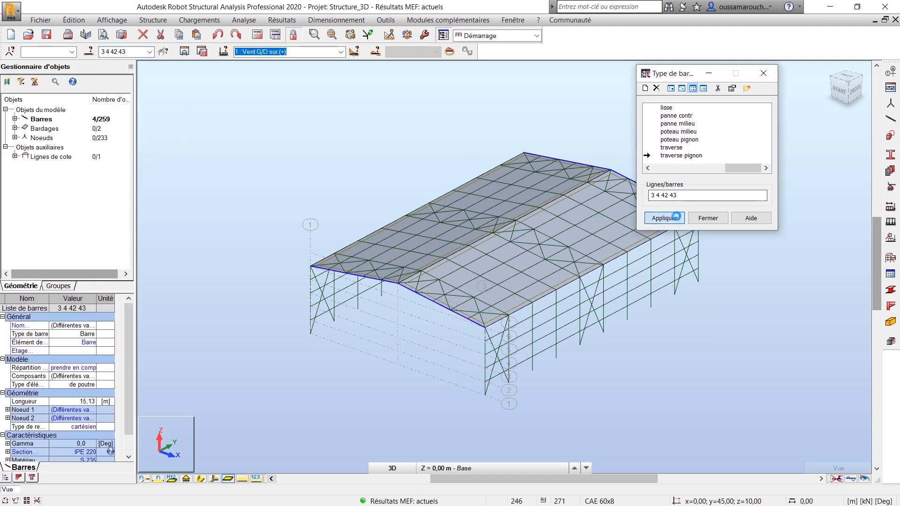
- Select the columns of the poteau group and assign them the poteau milieu bar type
click(149, 52)
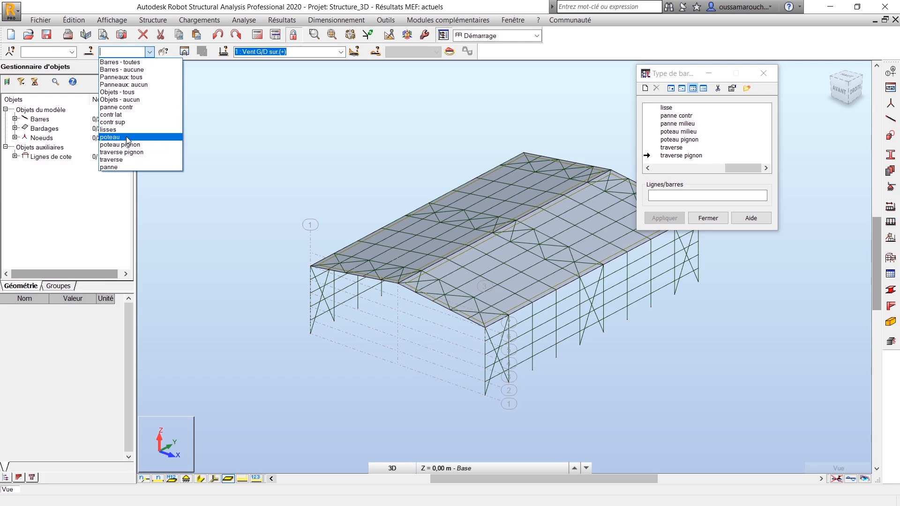
click(127, 138)
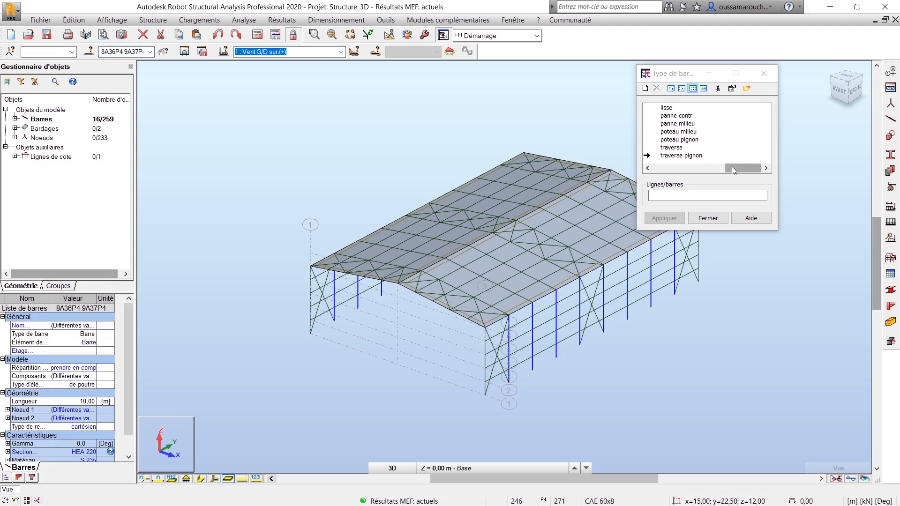
drag(733, 167, 713, 171)
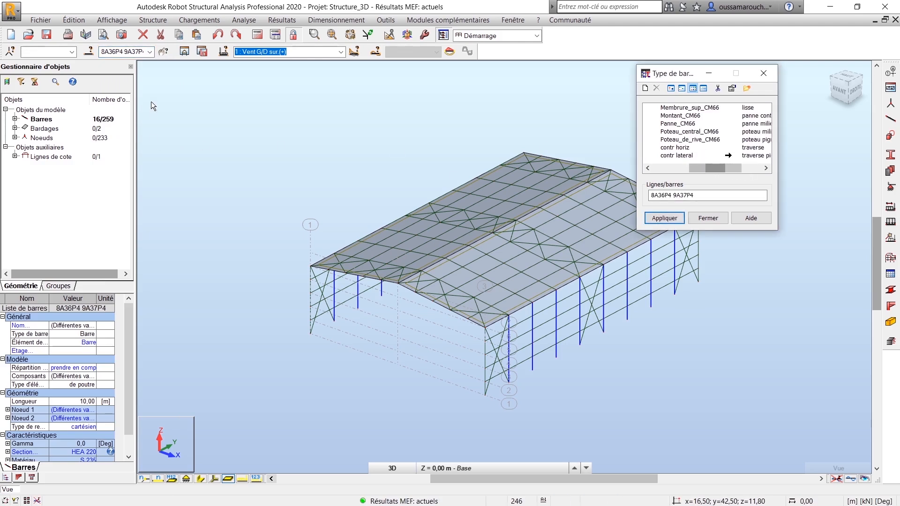
click(150, 53)
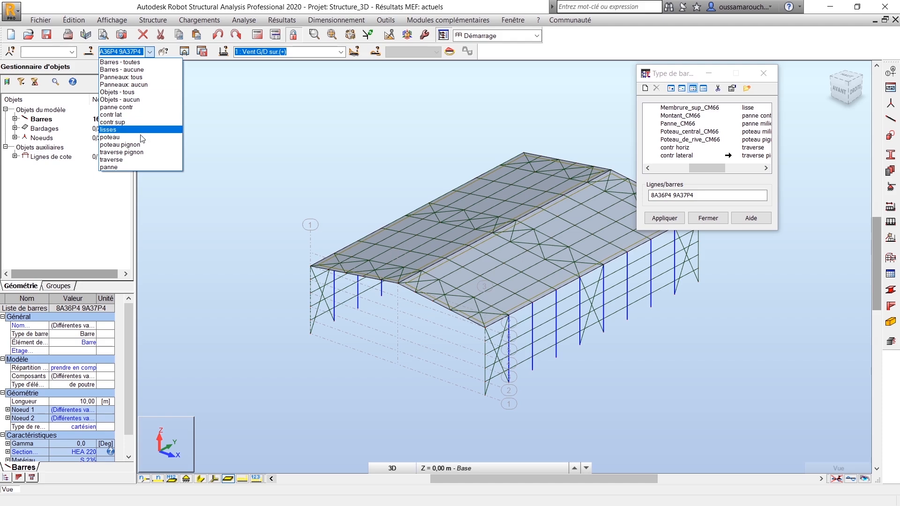
click(706, 170)
drag(706, 169, 729, 169)
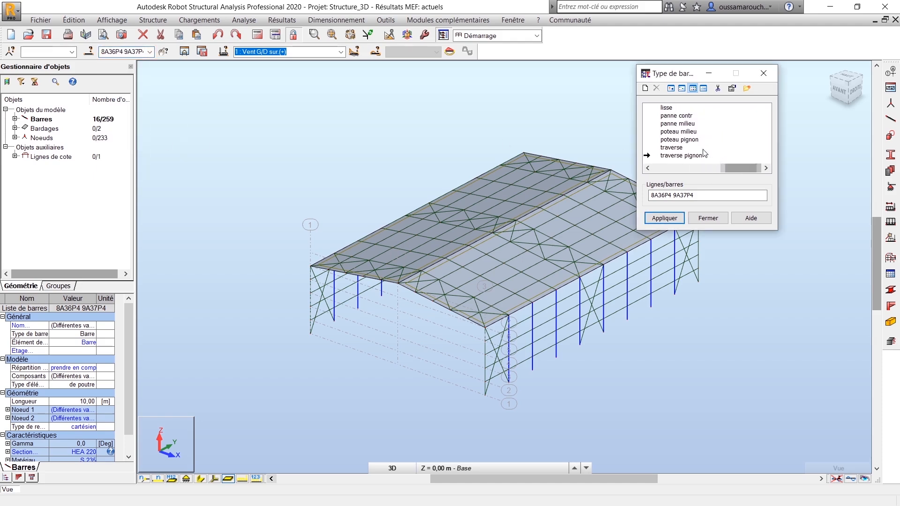
click(683, 132)
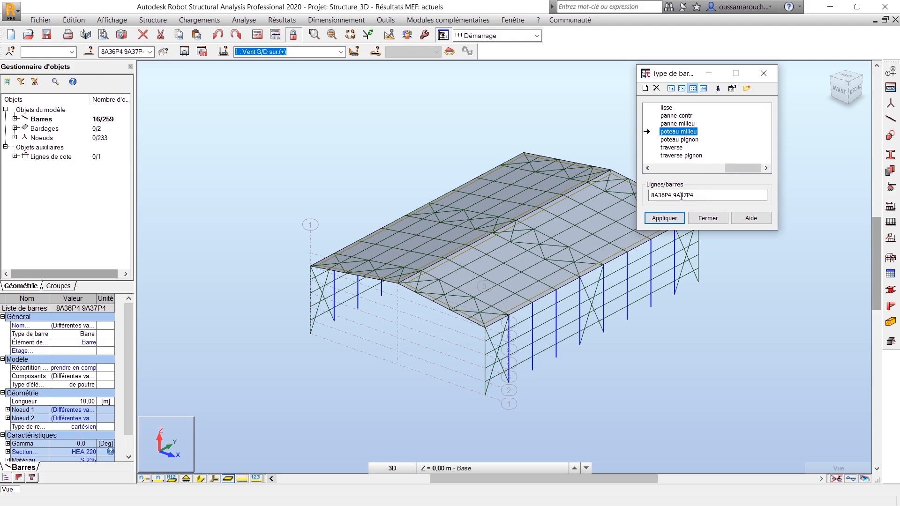
click(677, 220)
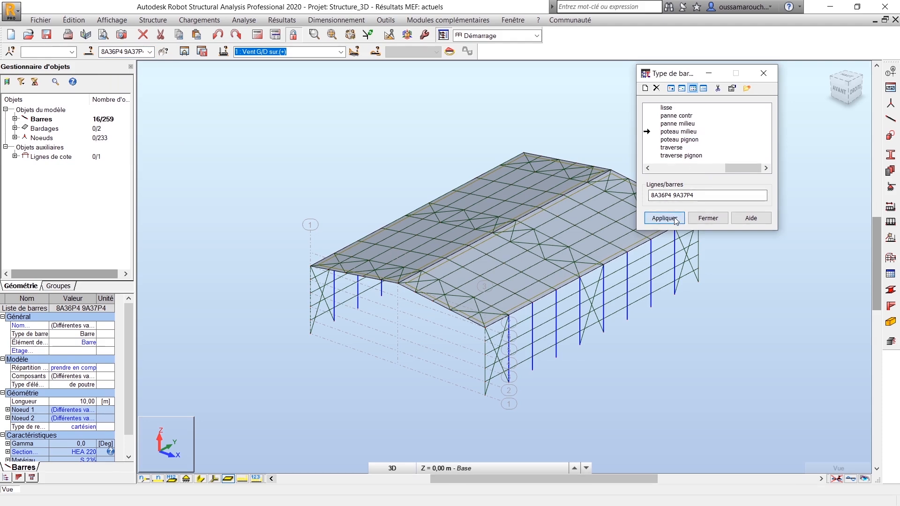
- Select the gable columns of the poteau pignon group, assign them the poteau pignon bar type, and close the bar type definition
click(149, 51)
click(120, 144)
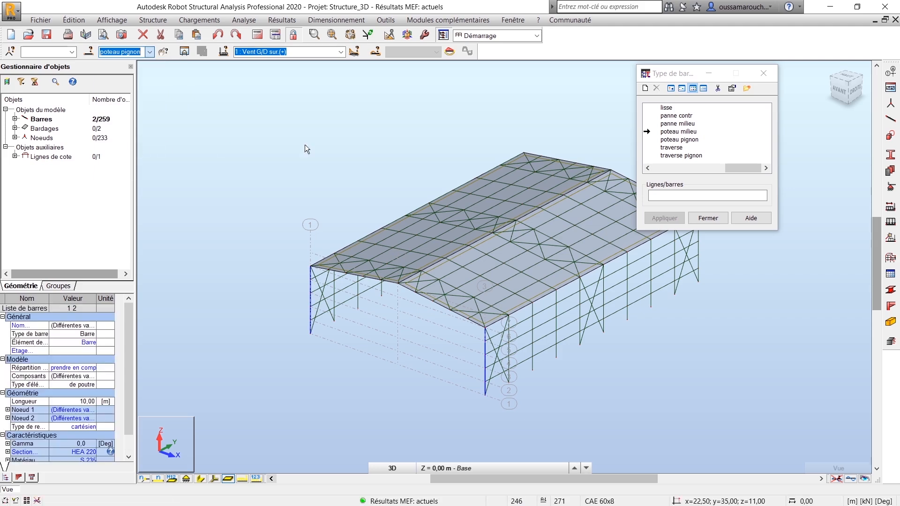
click(686, 140)
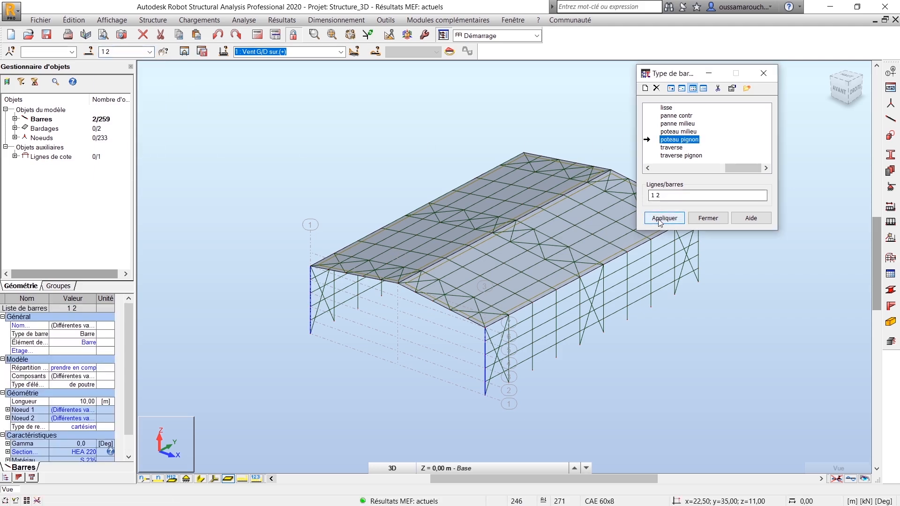
click(664, 218)
click(708, 219)
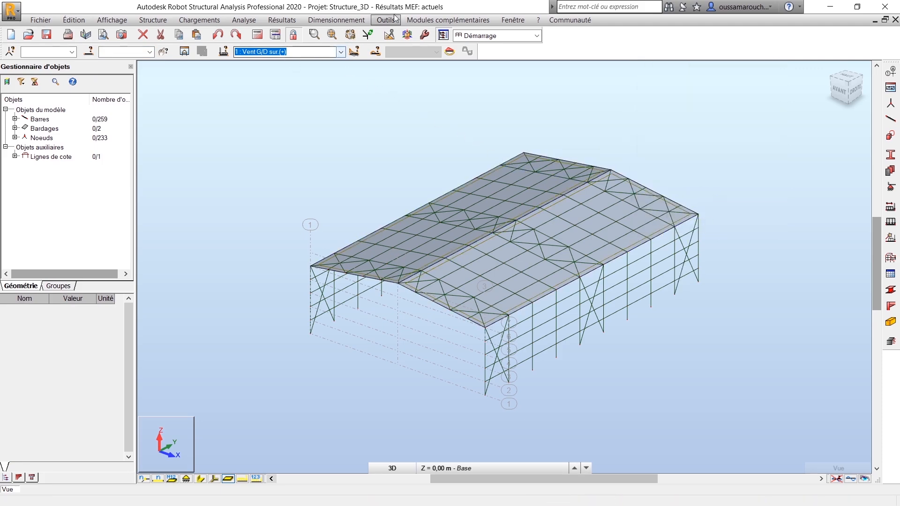
- Switch the workspace to the steel/aluminium design layout under Dimensionnement Acier
click(526, 37)
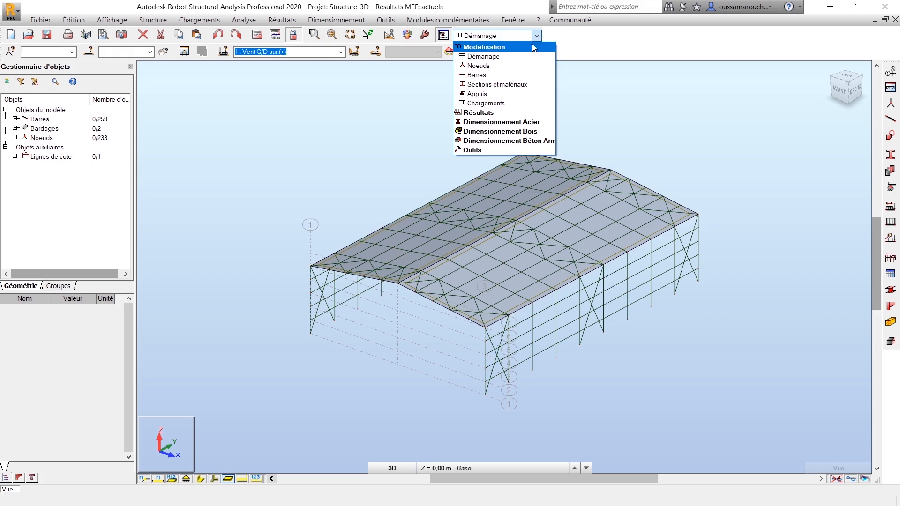
click(525, 121)
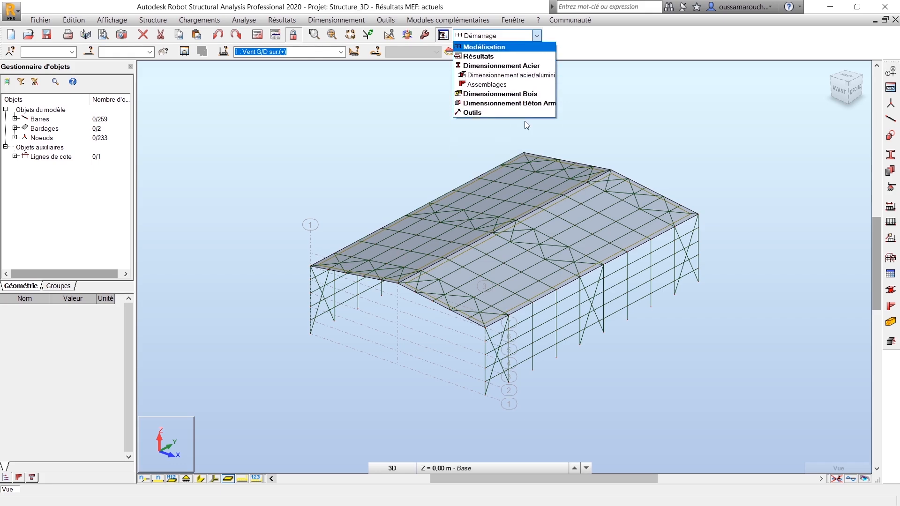
click(510, 77)
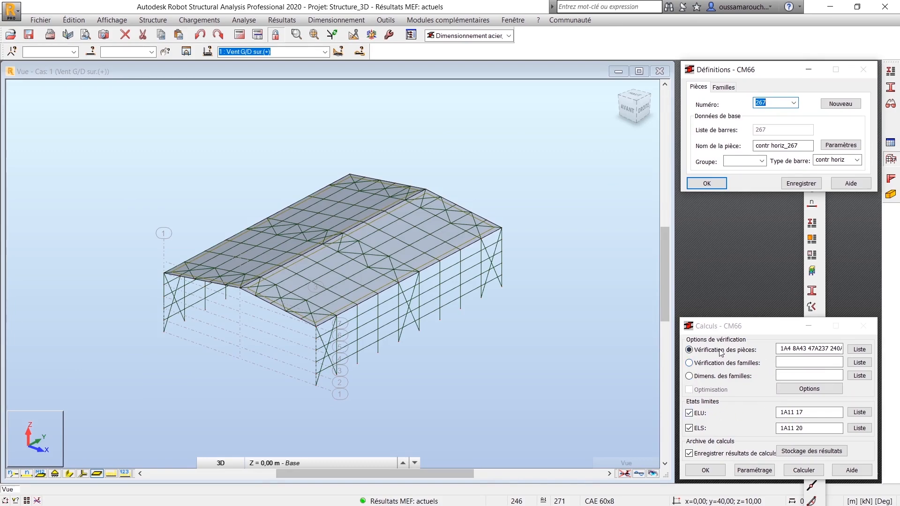
- Fill the list of members to verify with all bar groups, from contr lat to traverse pignon
click(860, 350)
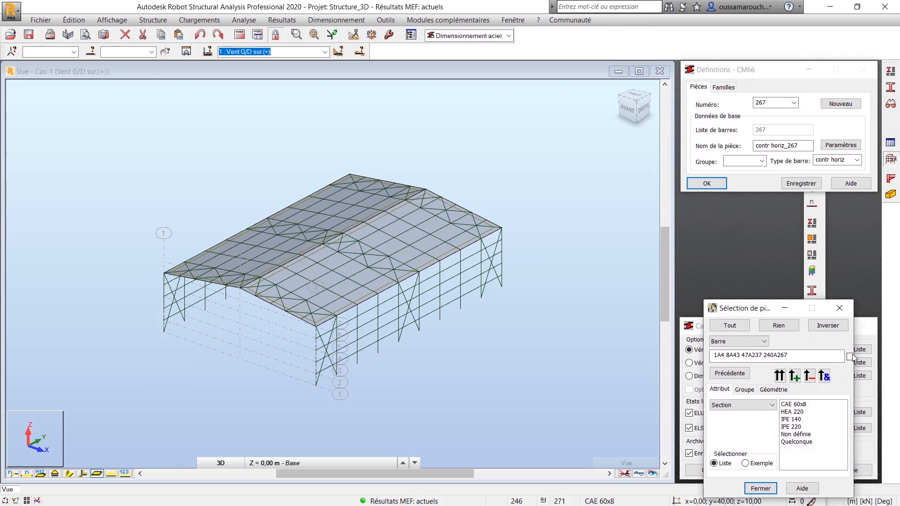
drag(764, 314, 526, 263)
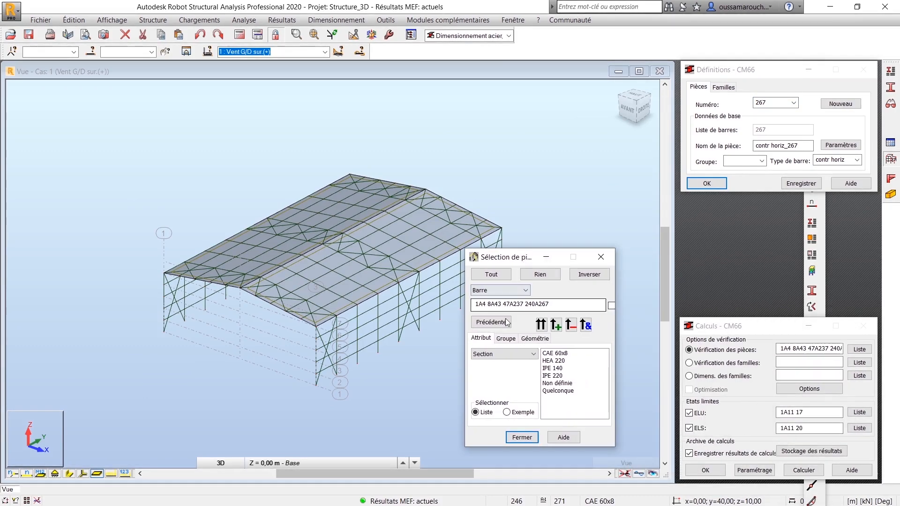
click(505, 338)
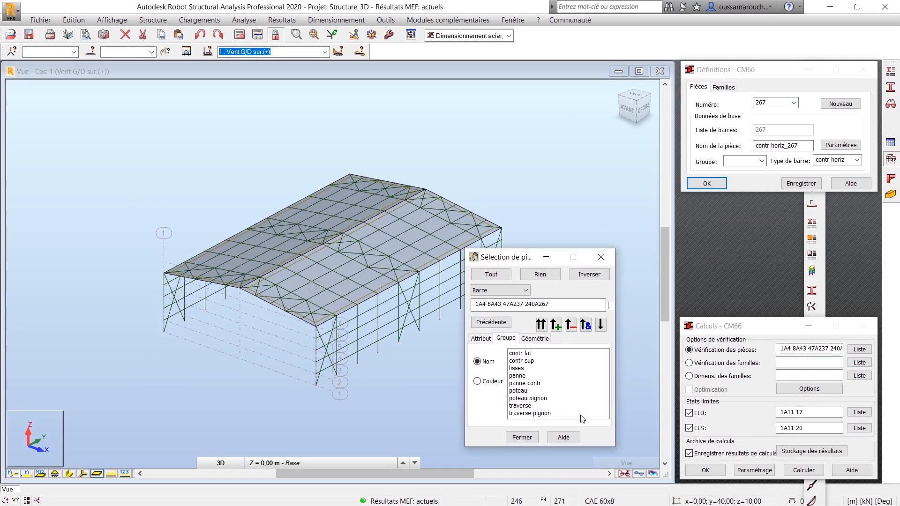
drag(582, 417, 515, 353)
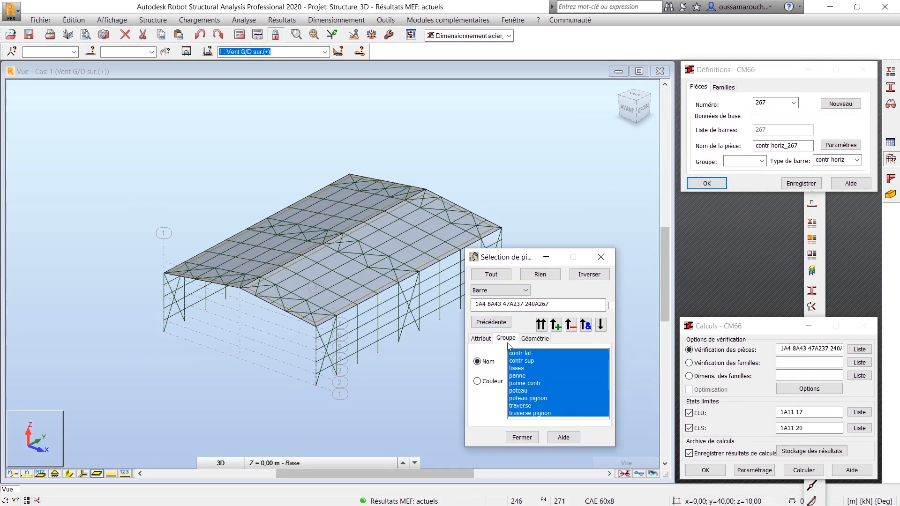
click(555, 325)
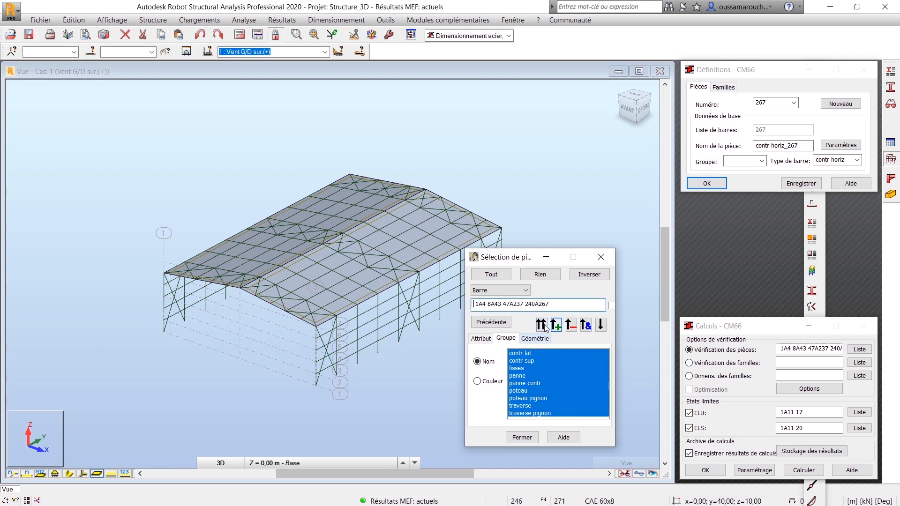
click(521, 438)
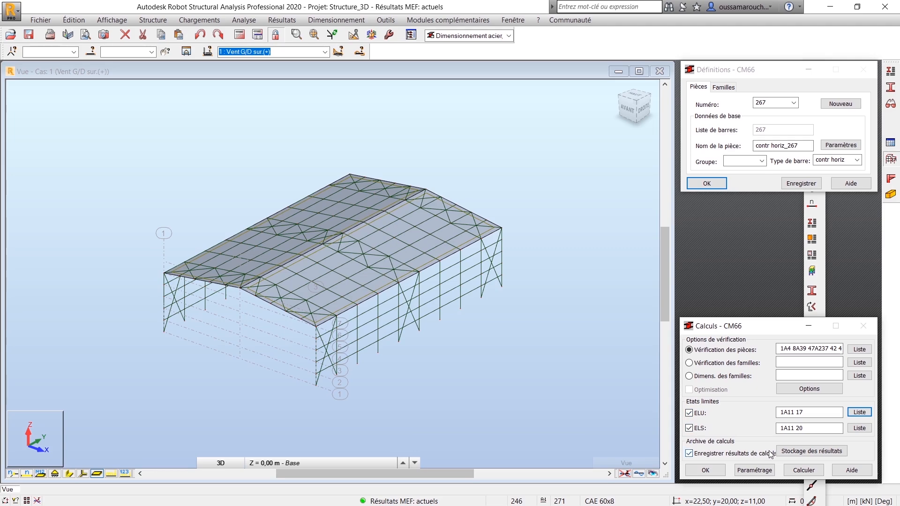
- Run the CM66 verification of the listed members for ELU and ELS and enlarge the results window
click(805, 474)
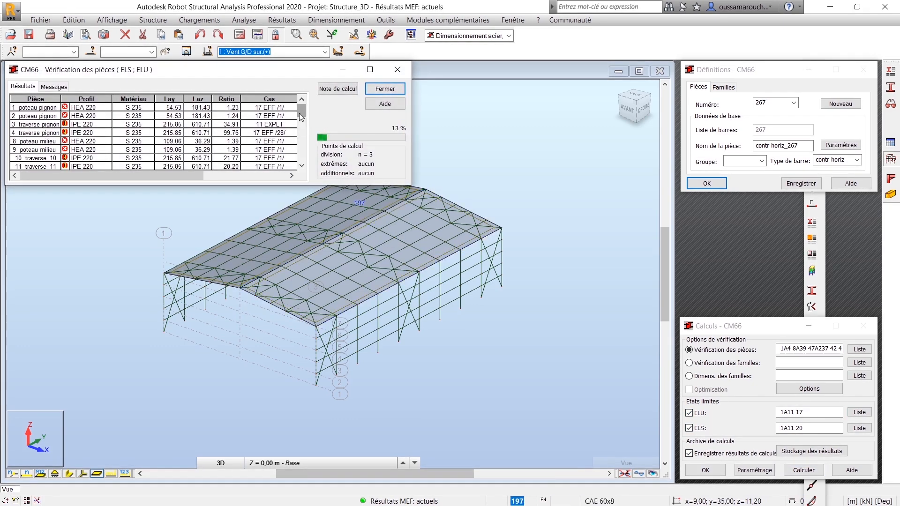
drag(259, 186, 260, 356)
drag(303, 119, 303, 264)
click(23, 86)
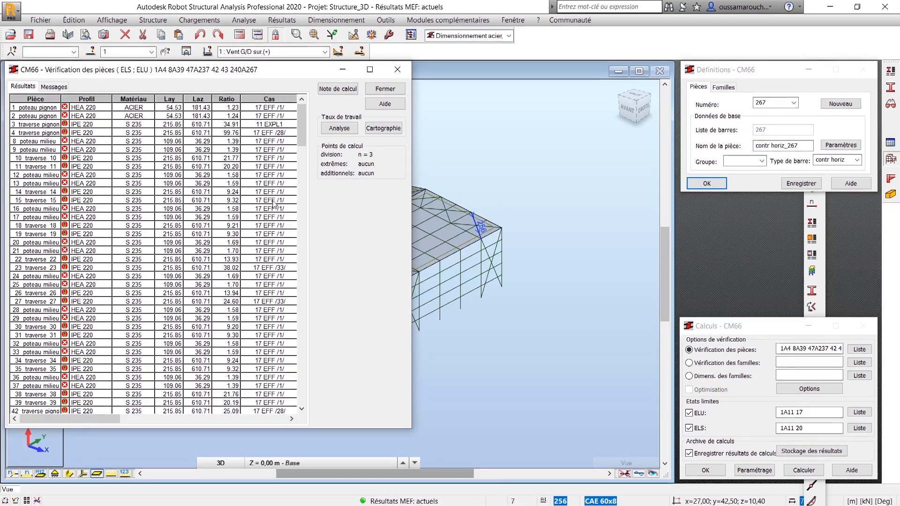
- Examine the profile, slenderness, ratio and status of every member in the CM66 verification results
drag(303, 131, 301, 133)
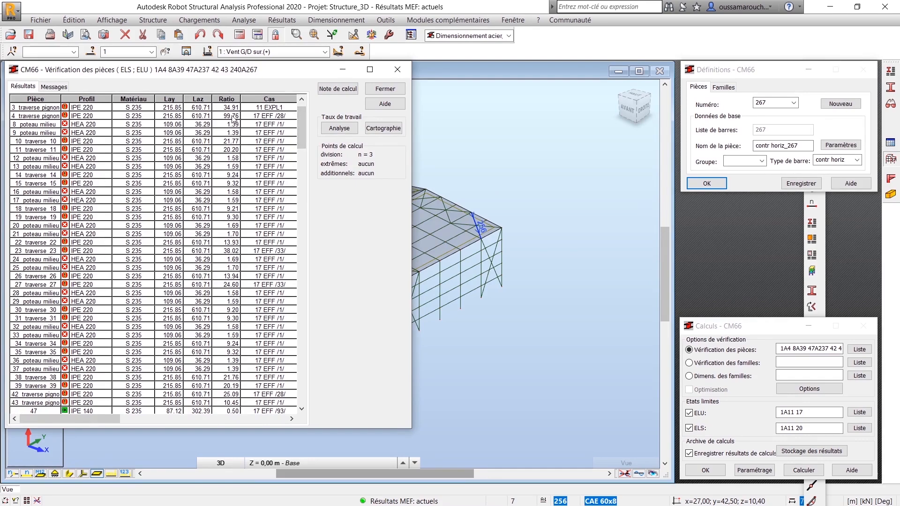
drag(303, 128, 298, 268)
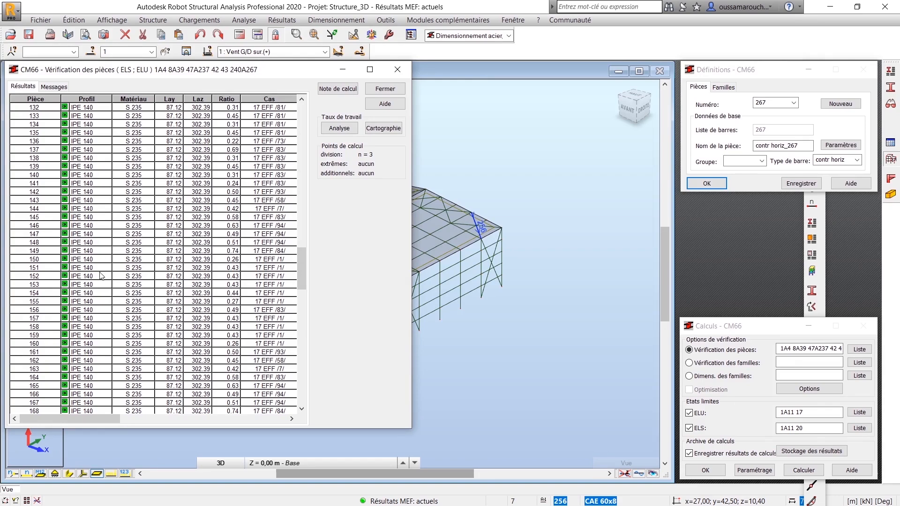
scroll(229, 276, up, 6)
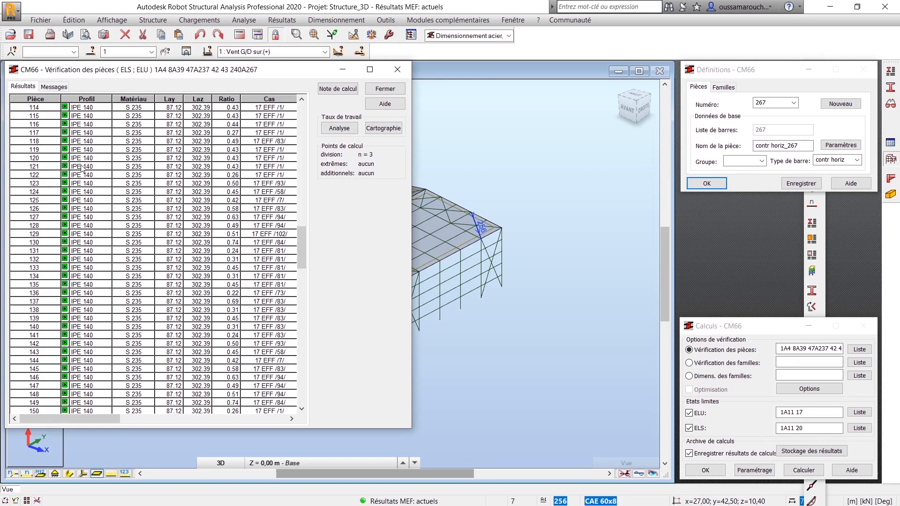
scroll(83, 169, up, 11)
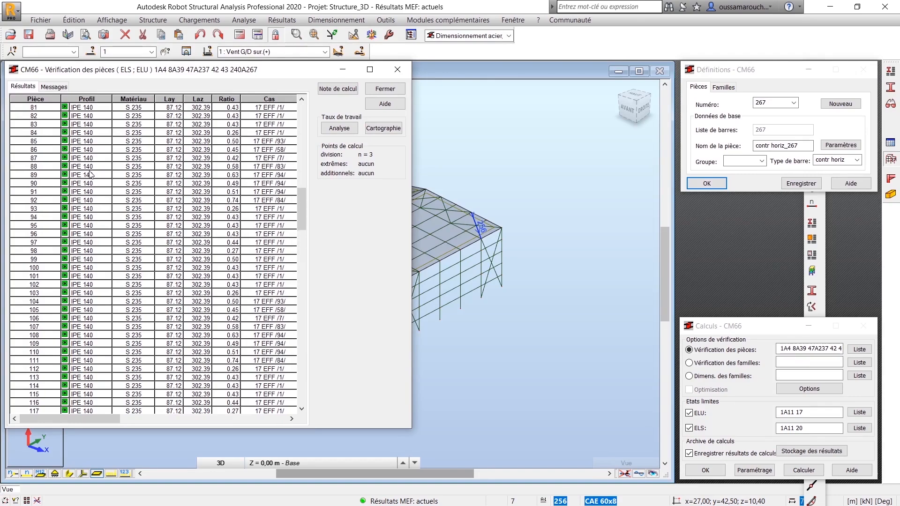
scroll(91, 175, up, 15)
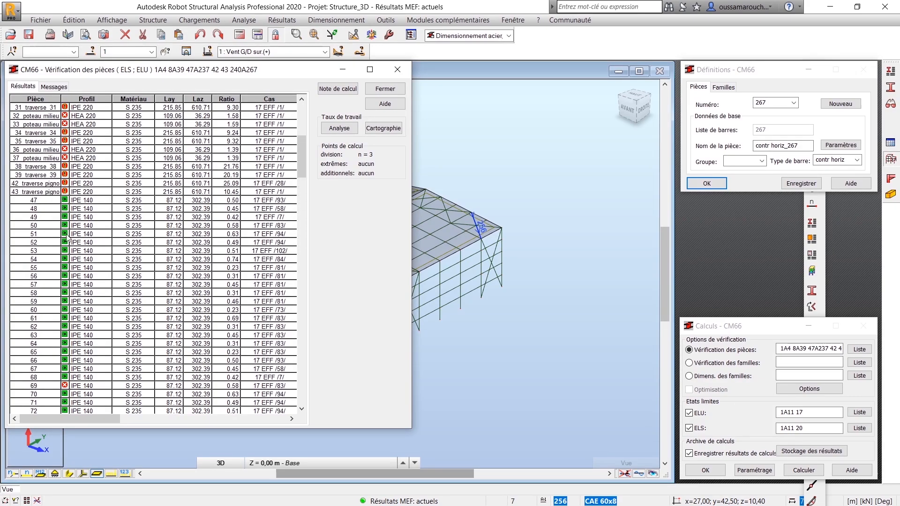
scroll(90, 210, down, 20)
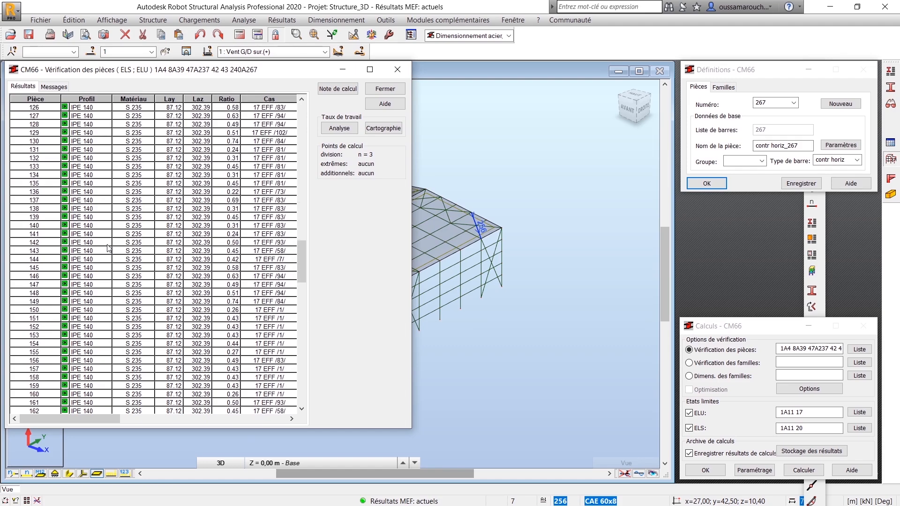
scroll(108, 244, down, 10)
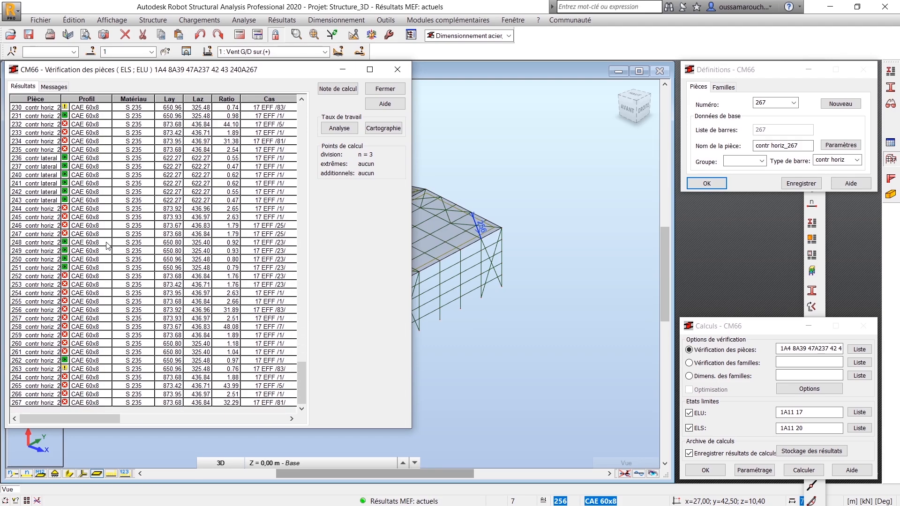
scroll(159, 275, up, 3)
scroll(159, 276, up, 20)
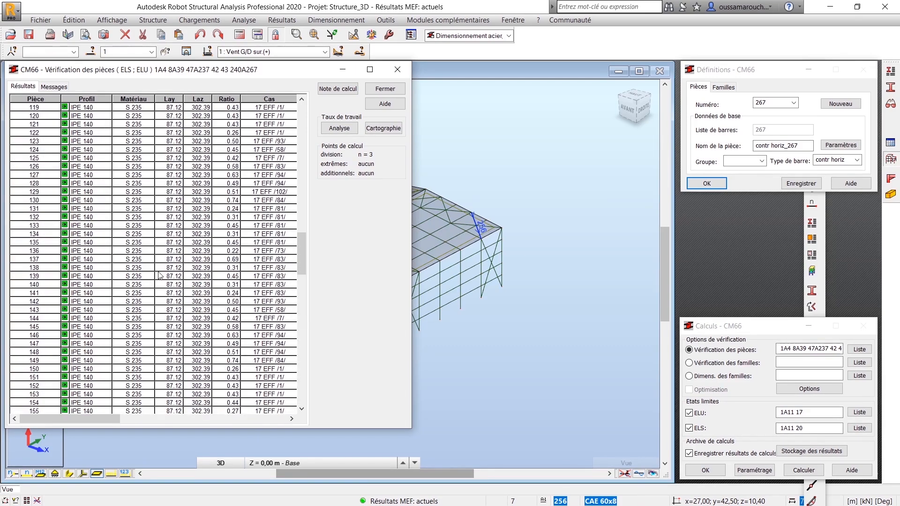
scroll(161, 266, up, 9)
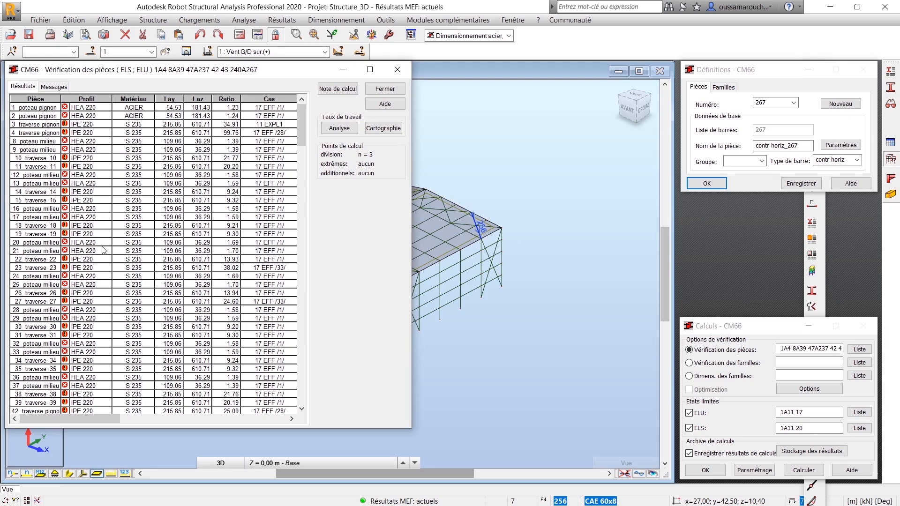
scroll(93, 206, down, 5)
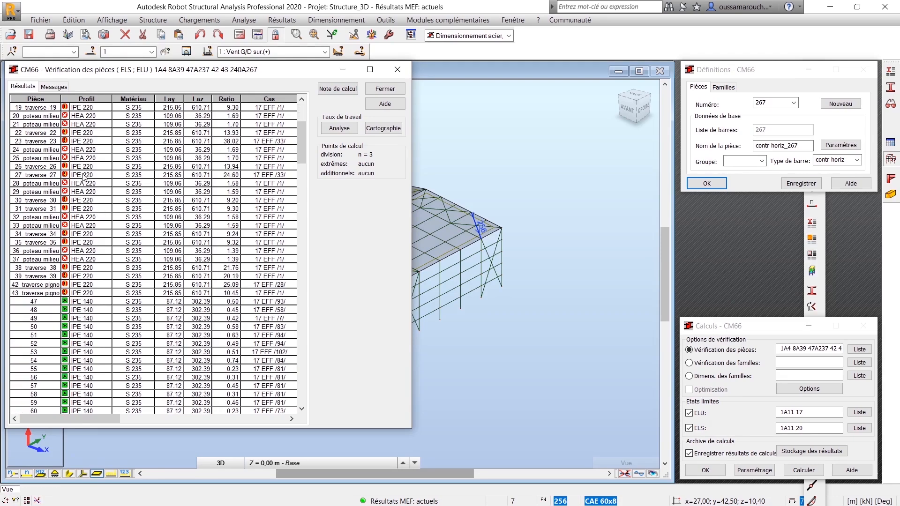
scroll(103, 258, down, 20)
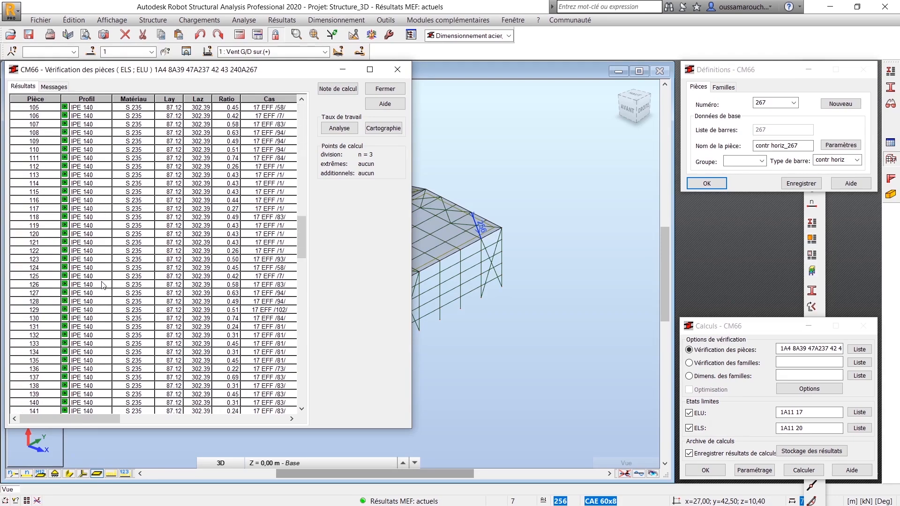
scroll(105, 282, down, 20)
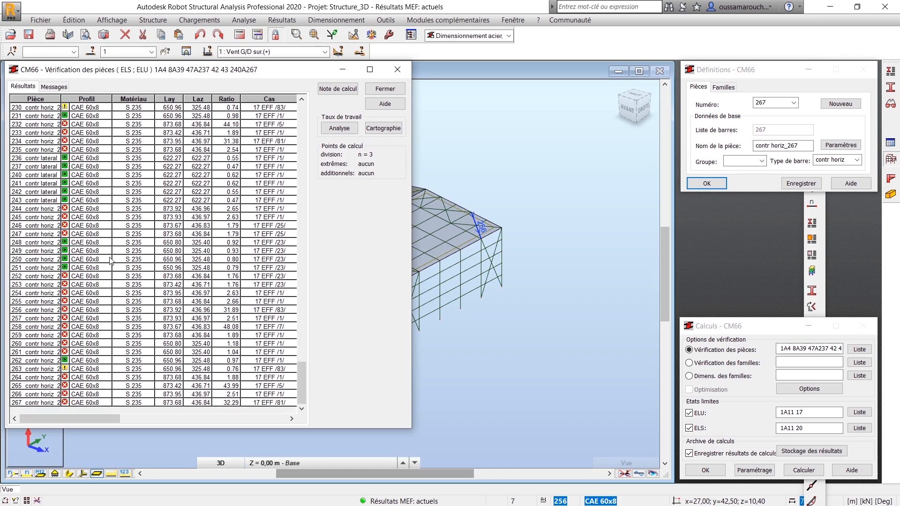
- Open the detailed CM66 results of member 254 contr horiz and bring their window fully into view
double_click(59, 293)
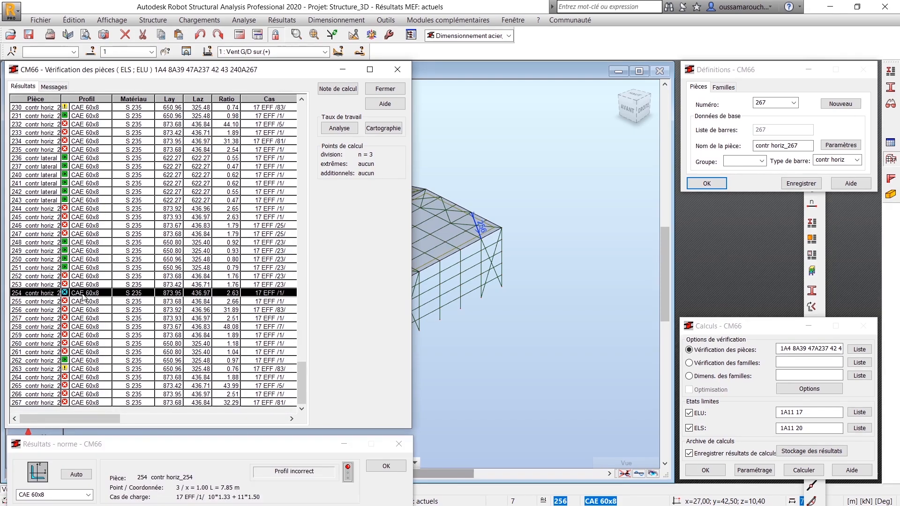
drag(136, 438, 153, 252)
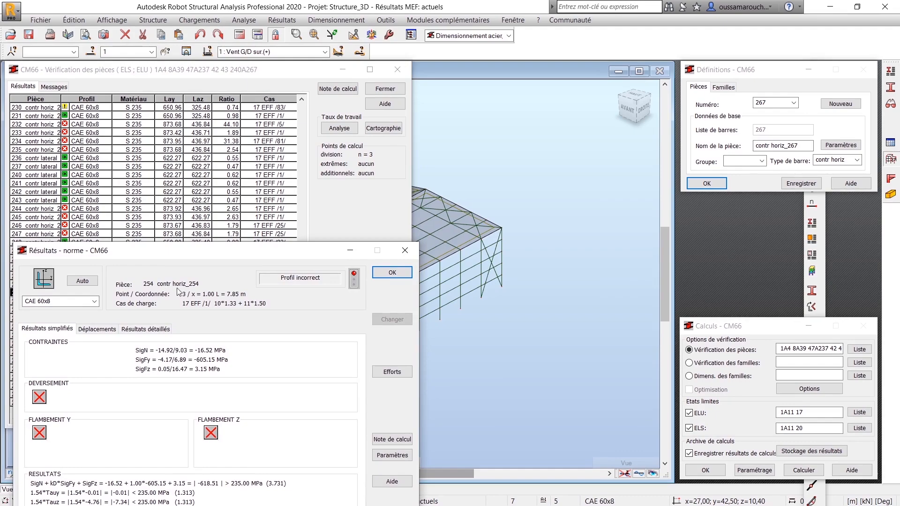
- Close the results of member 254 and open the detailed CM66 results of member 1 poteau pignon
click(405, 250)
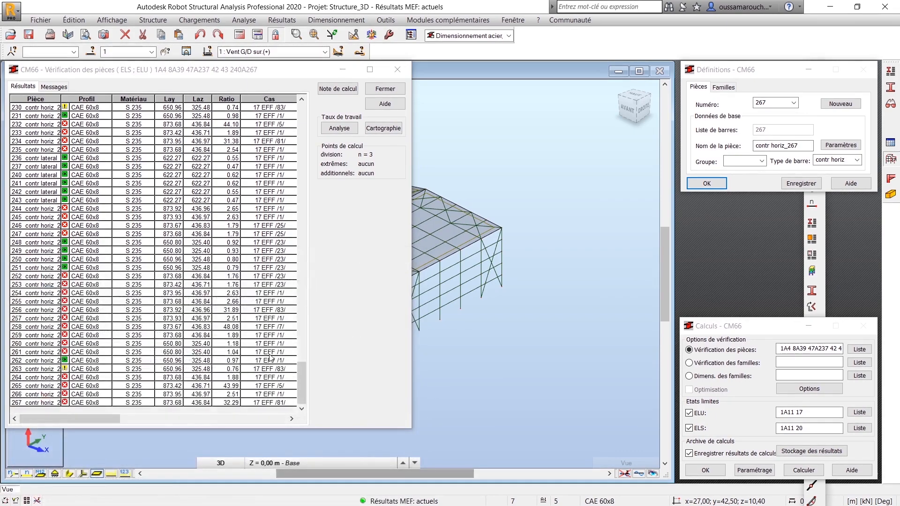
drag(302, 379, 302, 120)
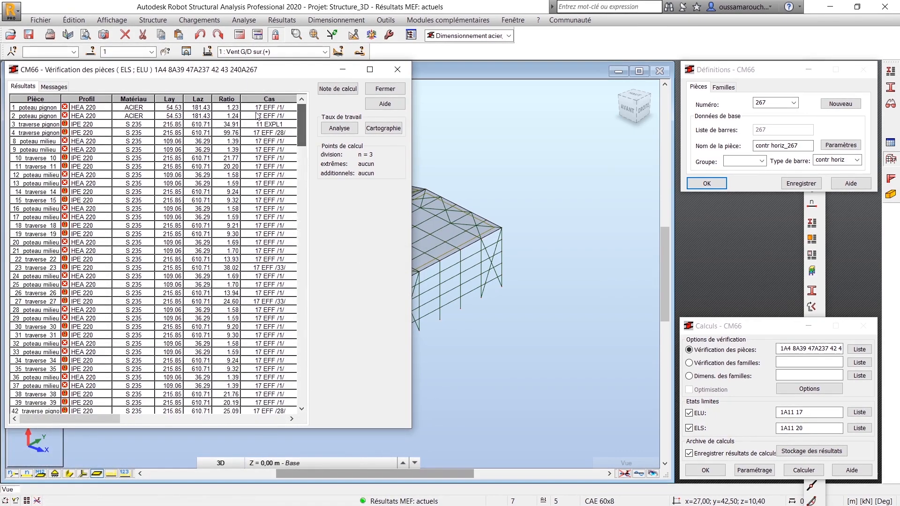
double_click(85, 109)
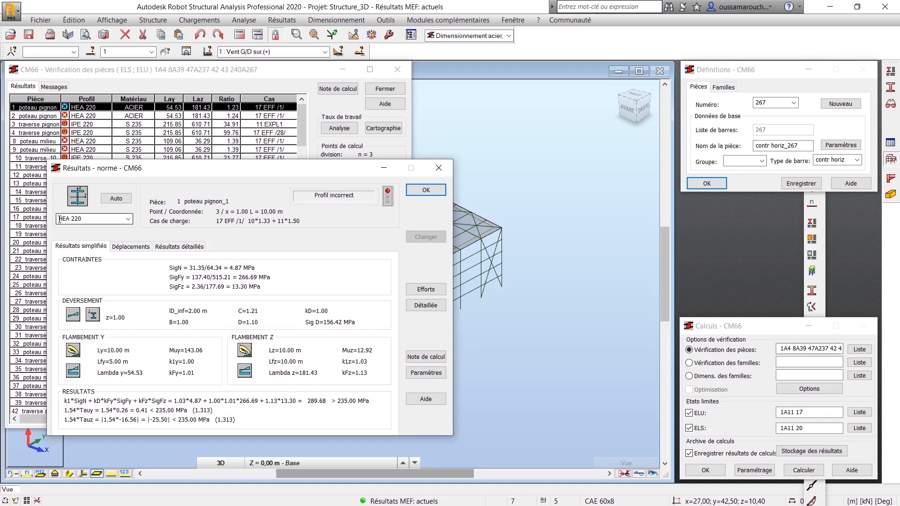
- Recheck member 1 poteau pignon with the HEA 240 profile and apply that profile change to the structure
click(86, 222)
double_click(88, 222)
key(BackSpace)
click(115, 199)
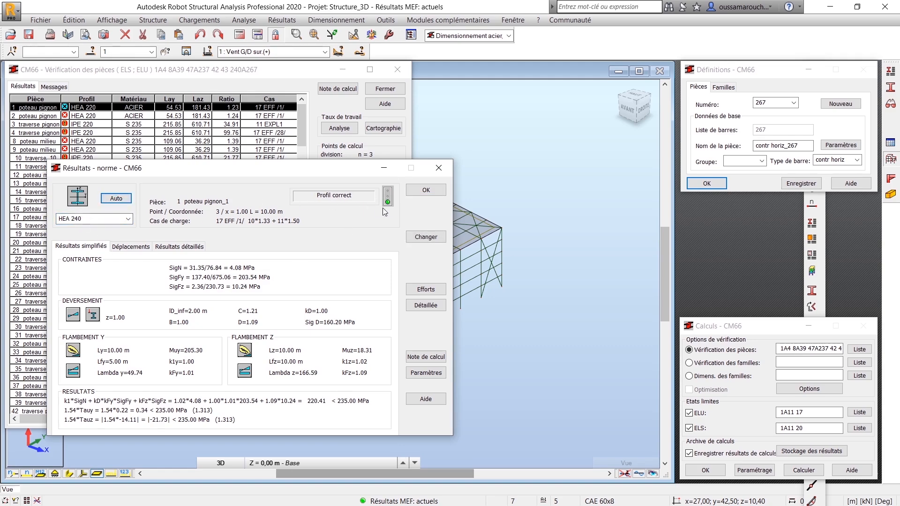
click(429, 240)
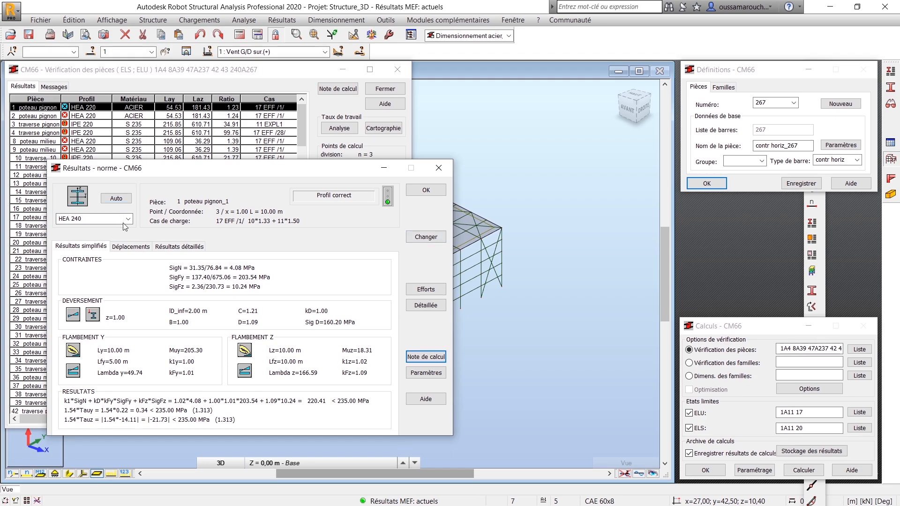
click(418, 239)
click(481, 289)
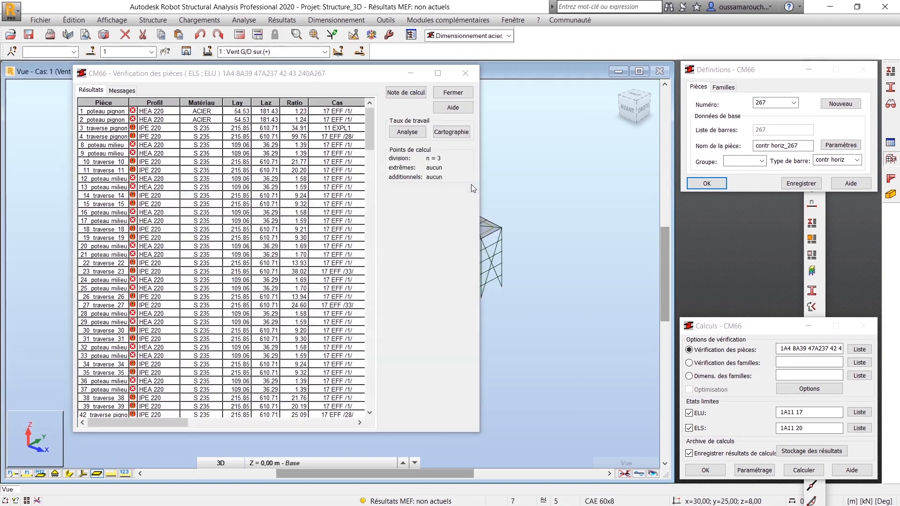
- Recalculate the structure and rerun the CM66 verification of the listed members
drag(223, 74, 192, 96)
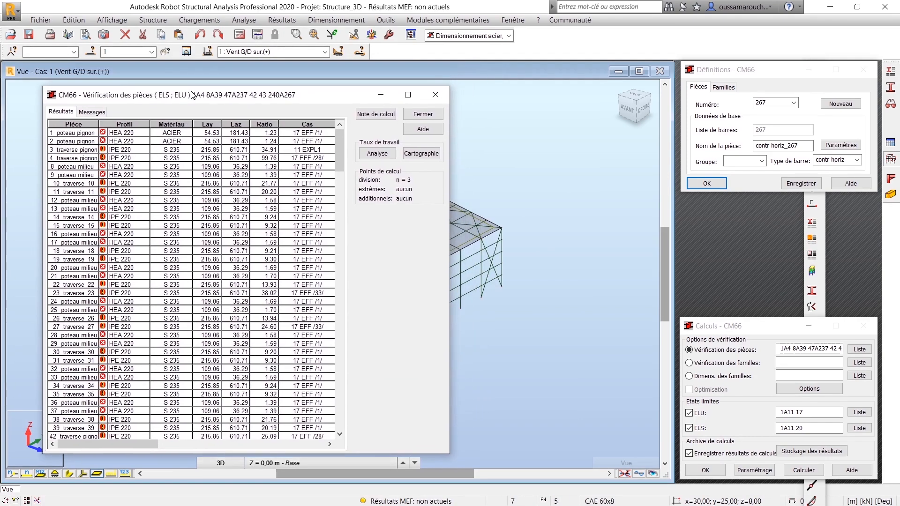
click(240, 35)
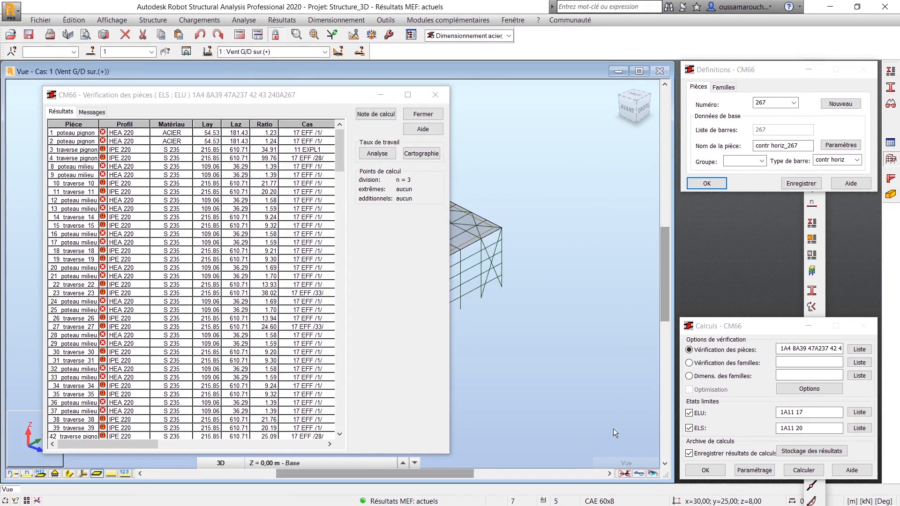
click(803, 470)
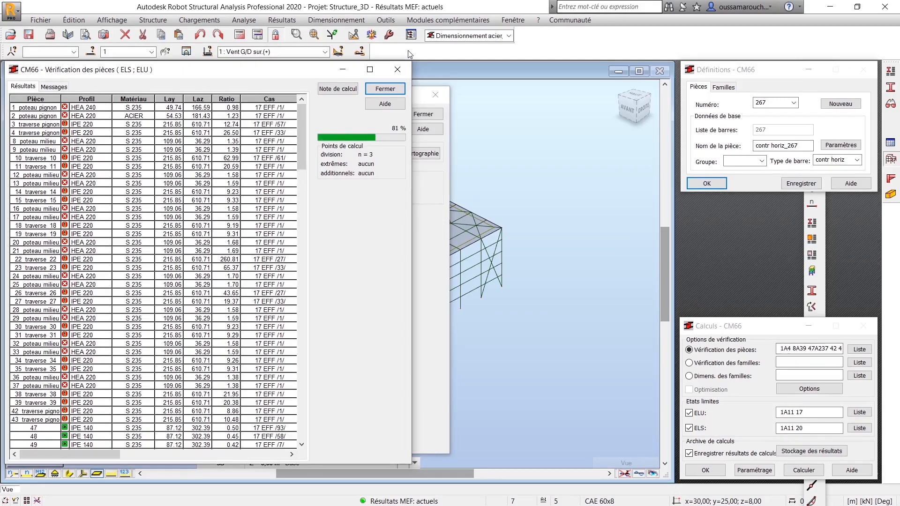
- Look through the updated verification results down to member 267, then close them without saving
click(30, 88)
scroll(169, 264, down, 20)
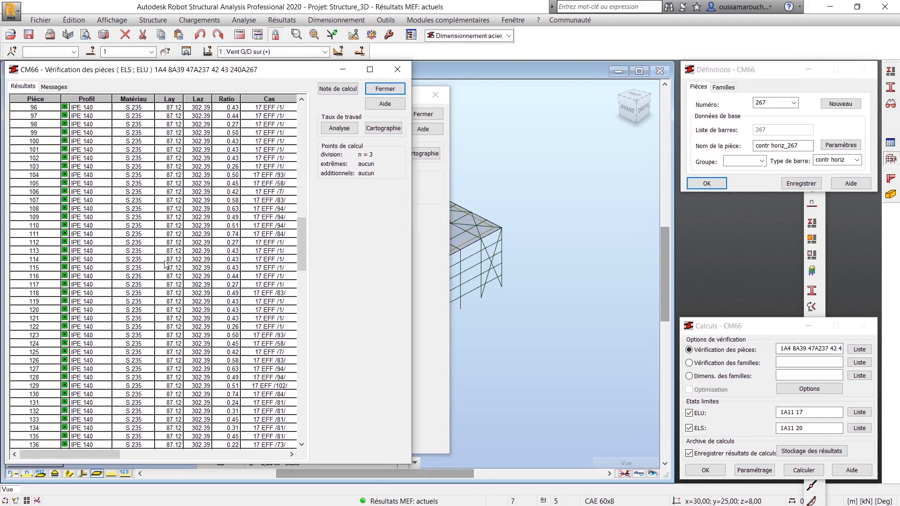
scroll(168, 263, down, 20)
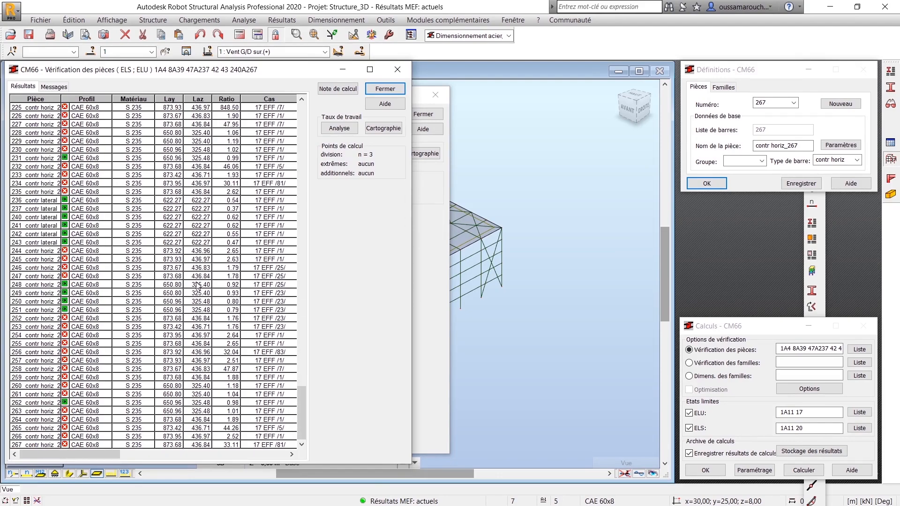
click(383, 90)
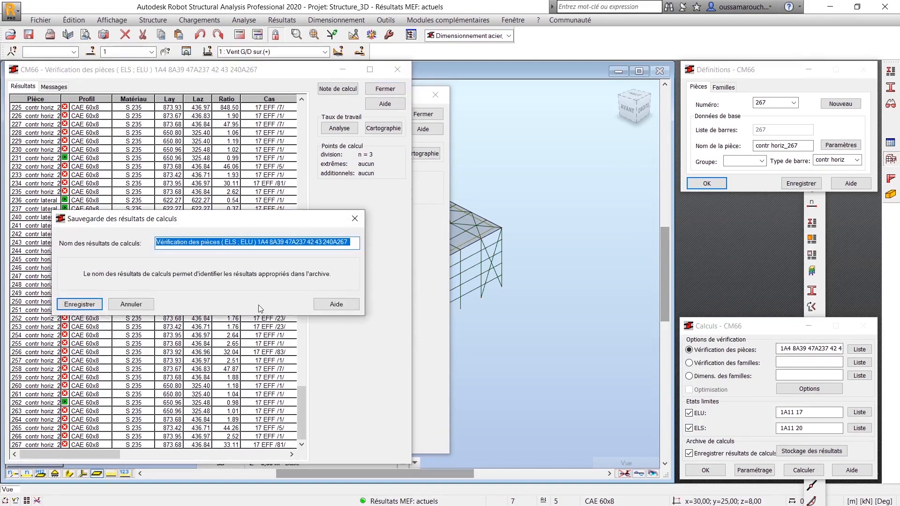
click(132, 309)
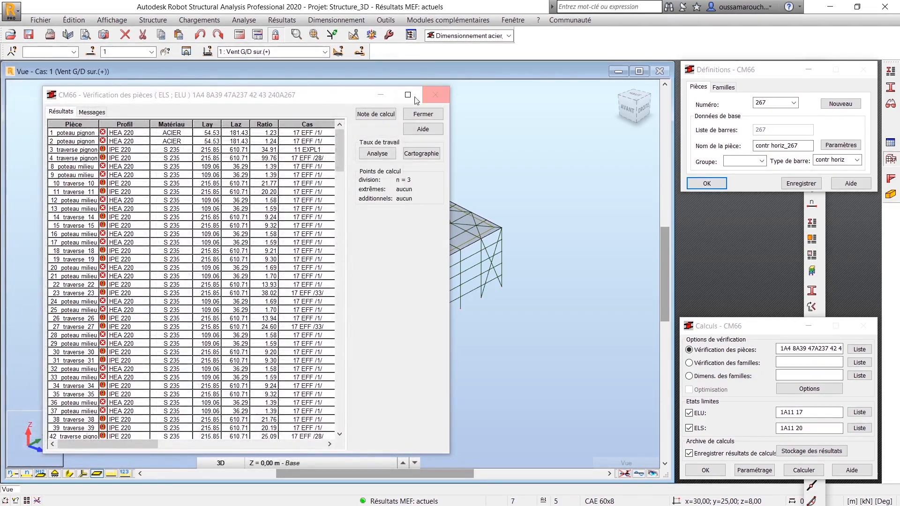
- Switch to the Démarrage modelling layout and close the earlier verification results without saving them
click(509, 35)
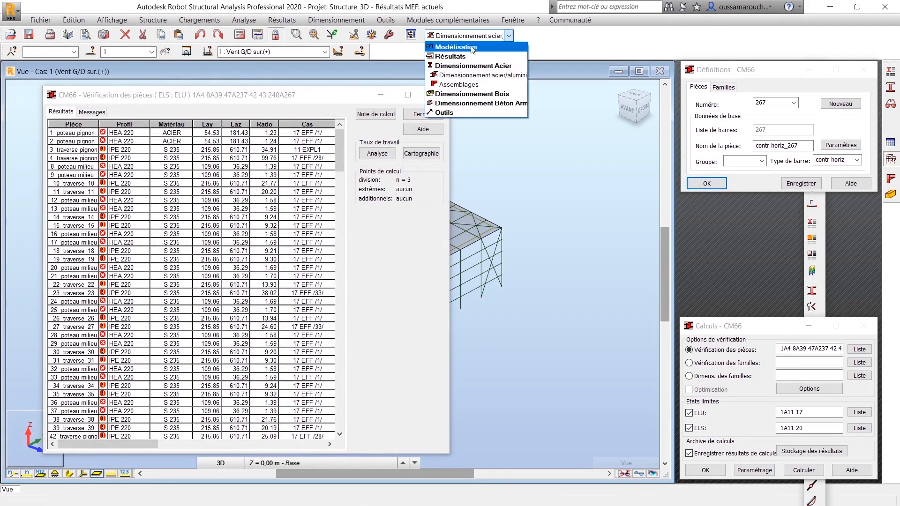
click(470, 56)
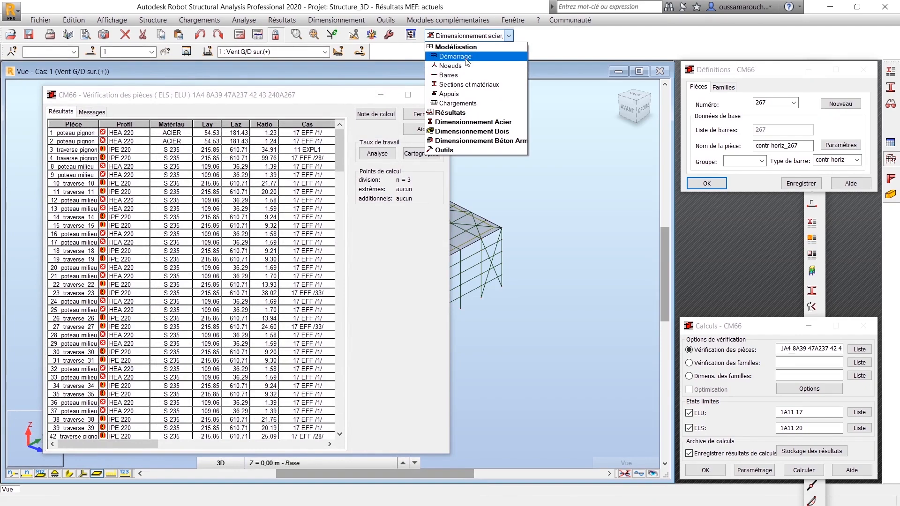
click(460, 61)
click(435, 95)
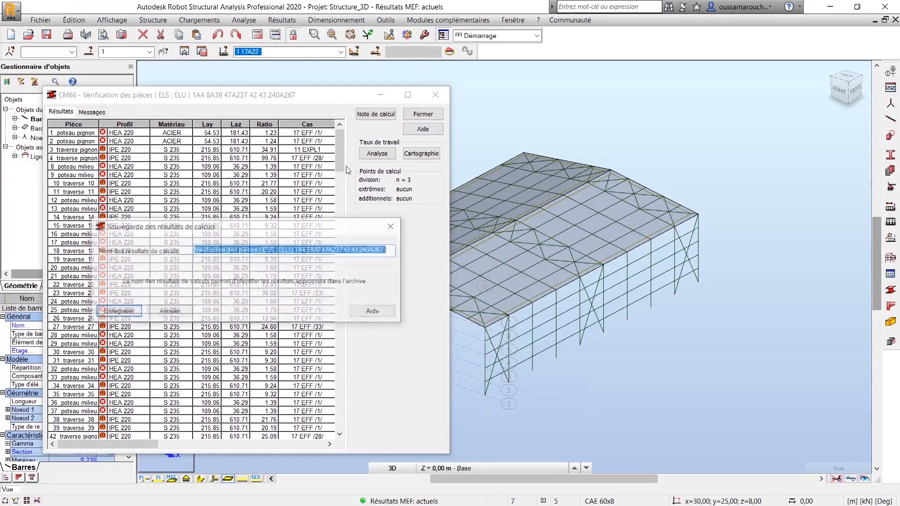
click(173, 312)
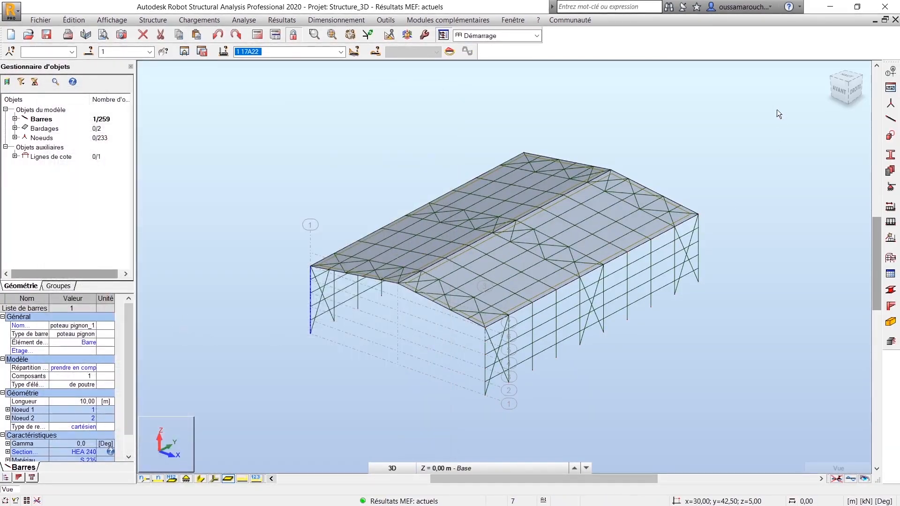
- Select all bars of the traverse group together with the traverse pignon bars 3, 4, 42 and 43
click(838, 92)
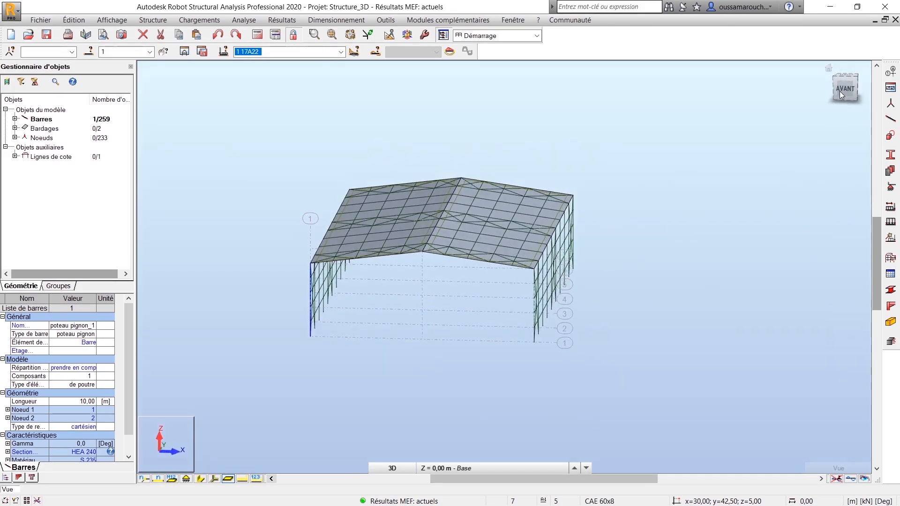
scroll(418, 285, up, 3)
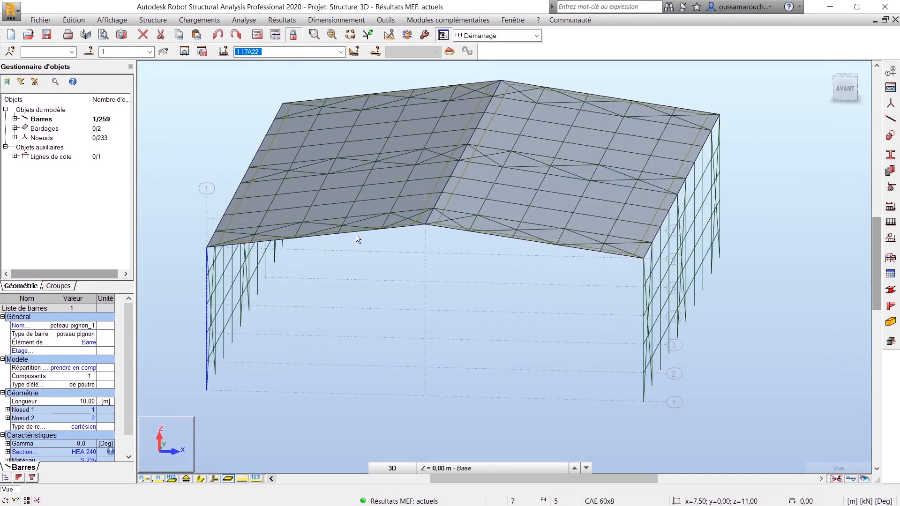
click(150, 52)
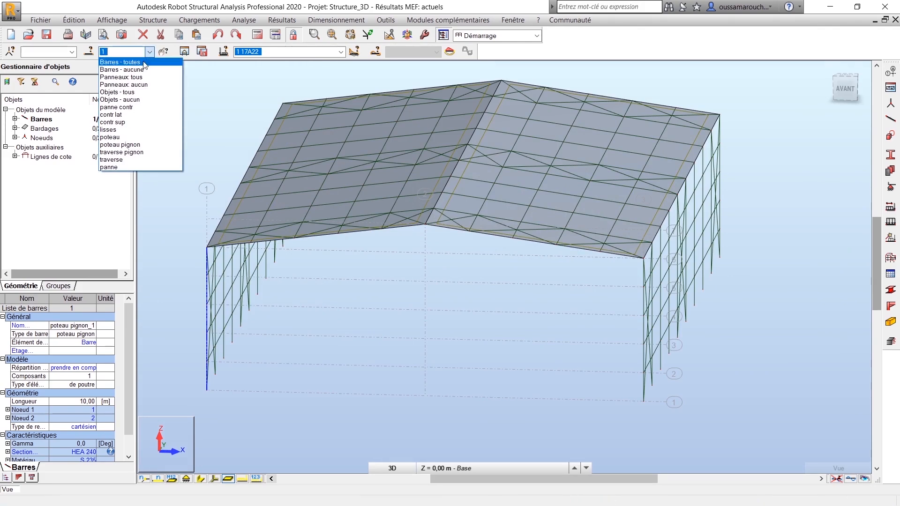
click(134, 153)
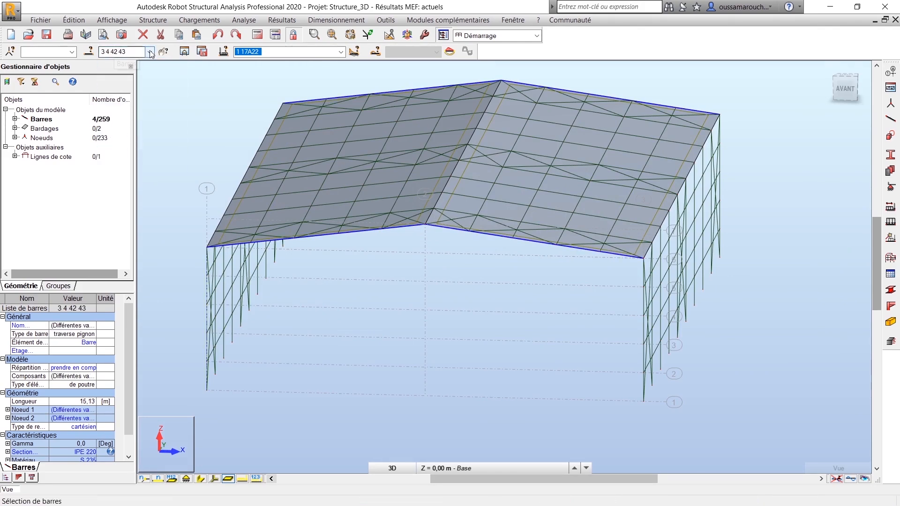
click(136, 55)
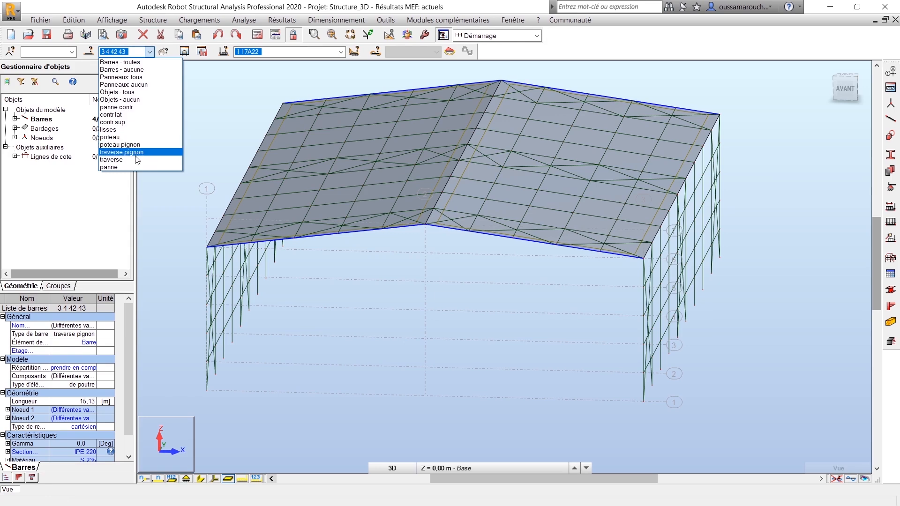
click(122, 159)
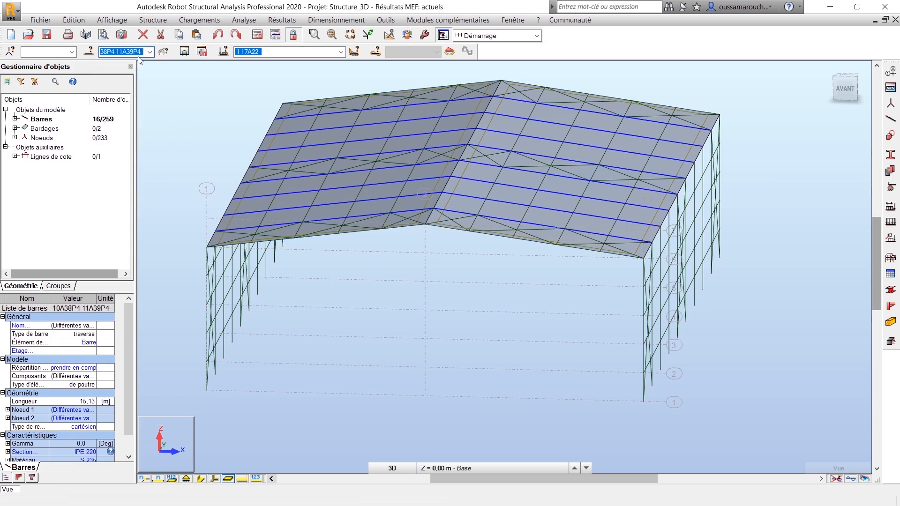
text(3 4 42 43)
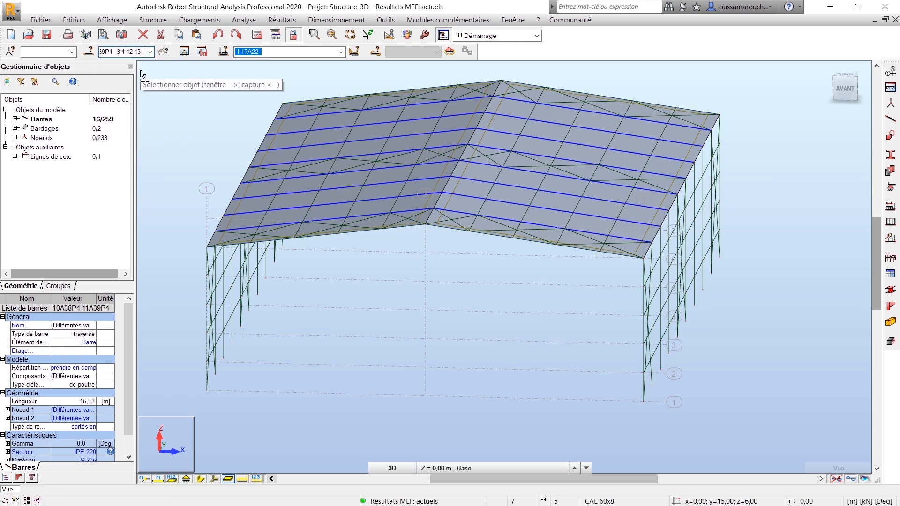
key(Return)
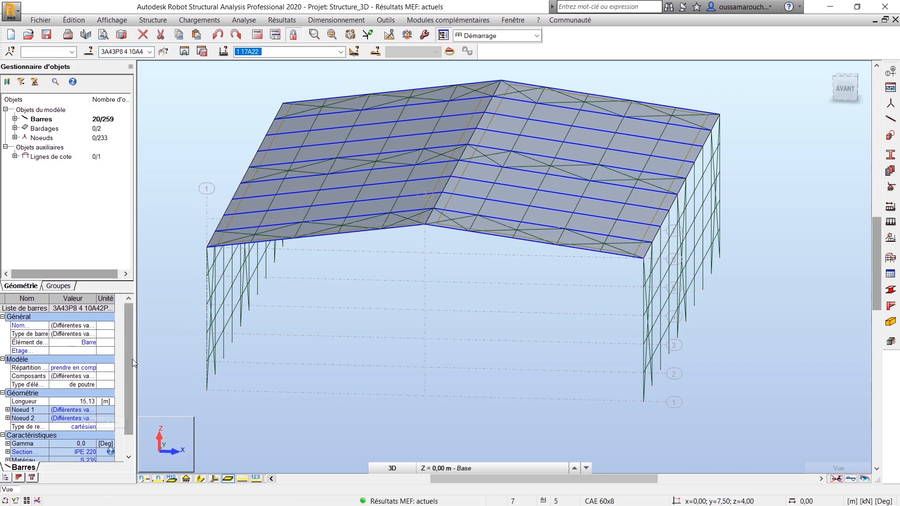
- Add the IPE 360 profile from the IPE family of the OTUA base to the available bar sections
scroll(129, 348, down, 2)
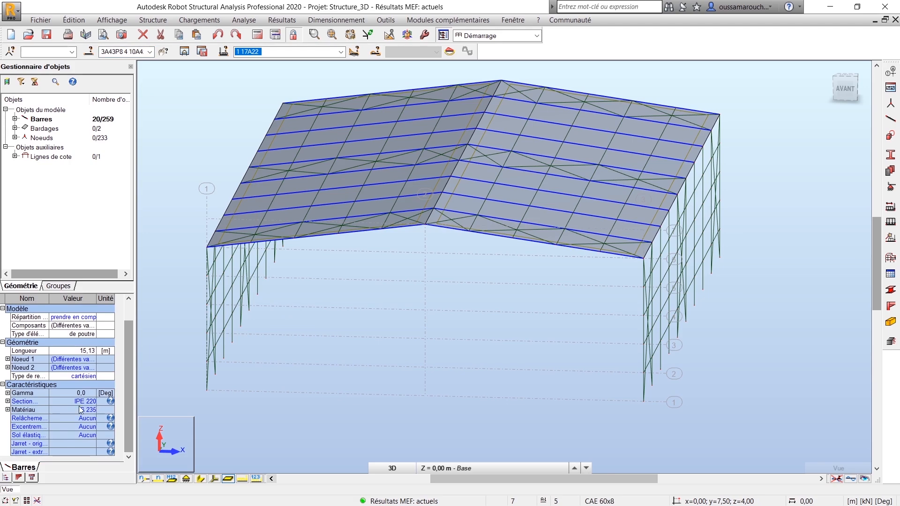
click(84, 402)
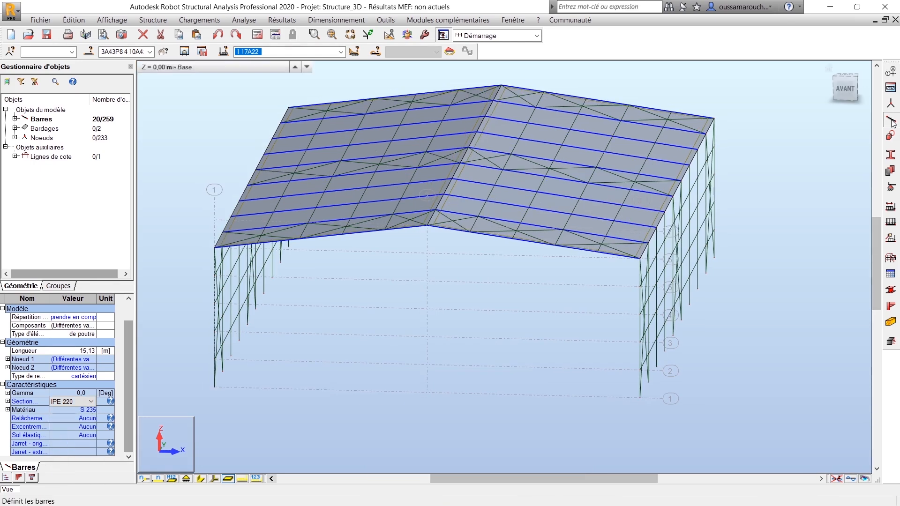
click(891, 119)
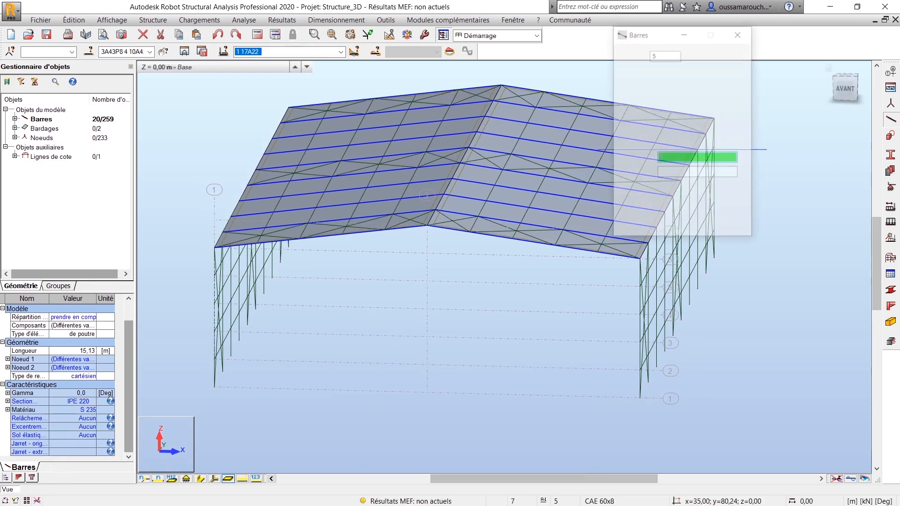
drag(649, 33, 386, 66)
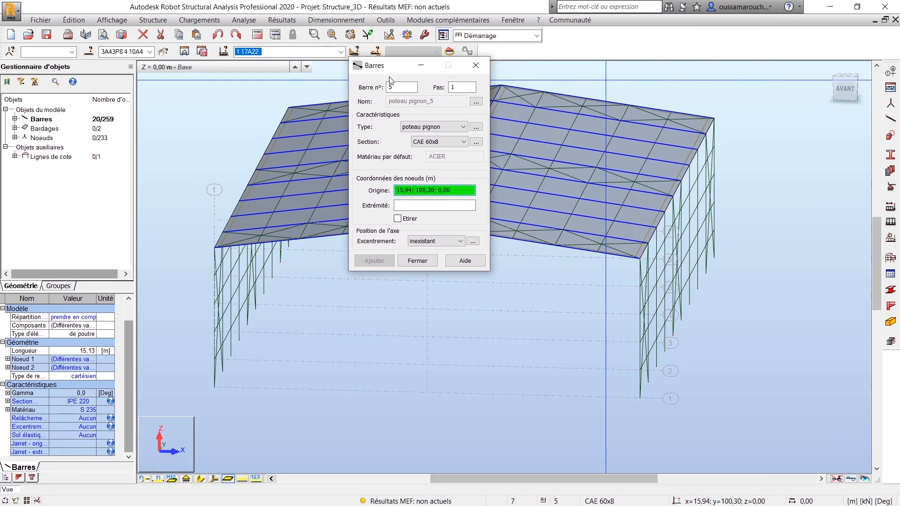
click(476, 142)
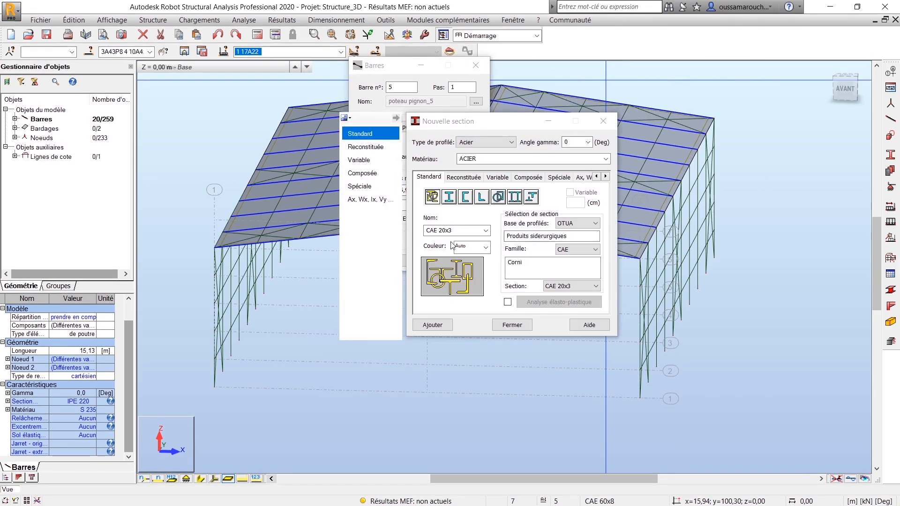
click(584, 248)
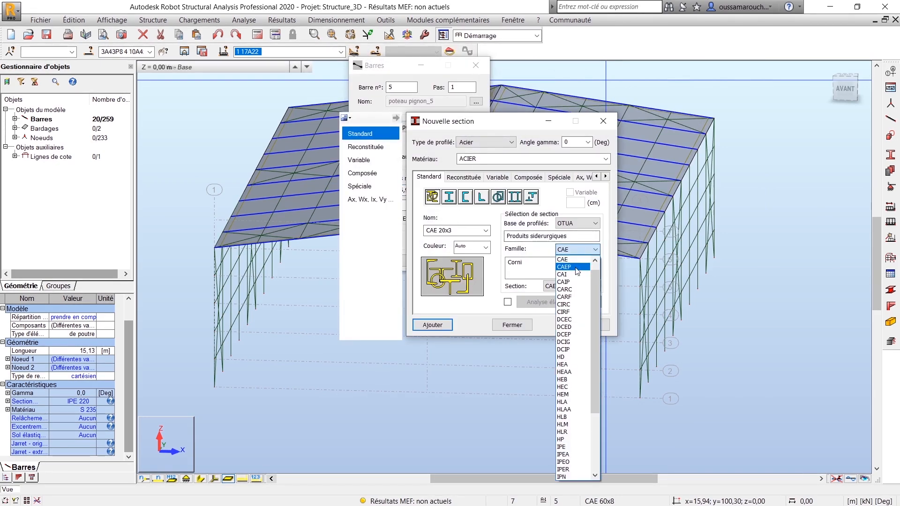
scroll(575, 403, down, 4)
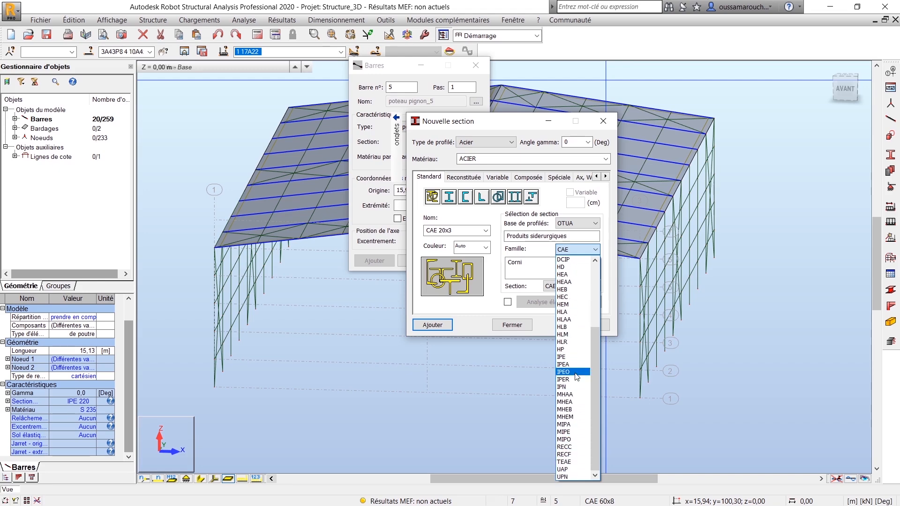
click(573, 357)
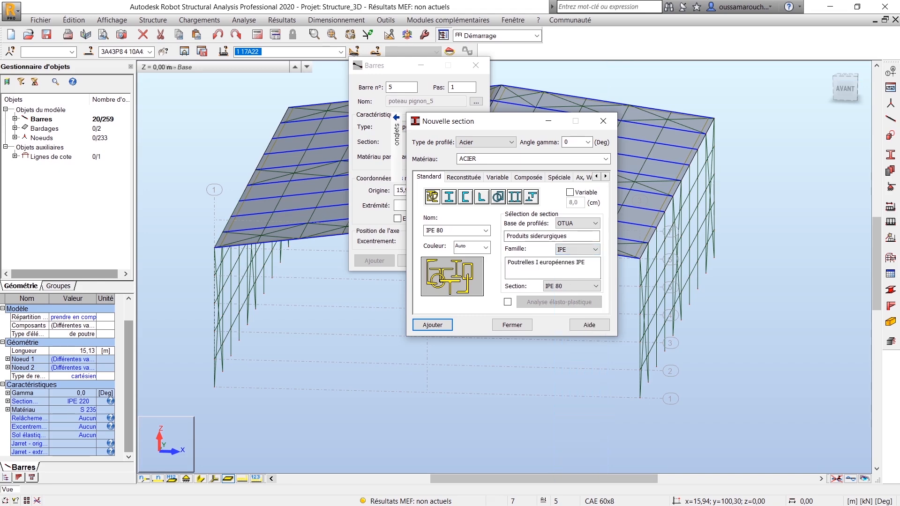
click(581, 287)
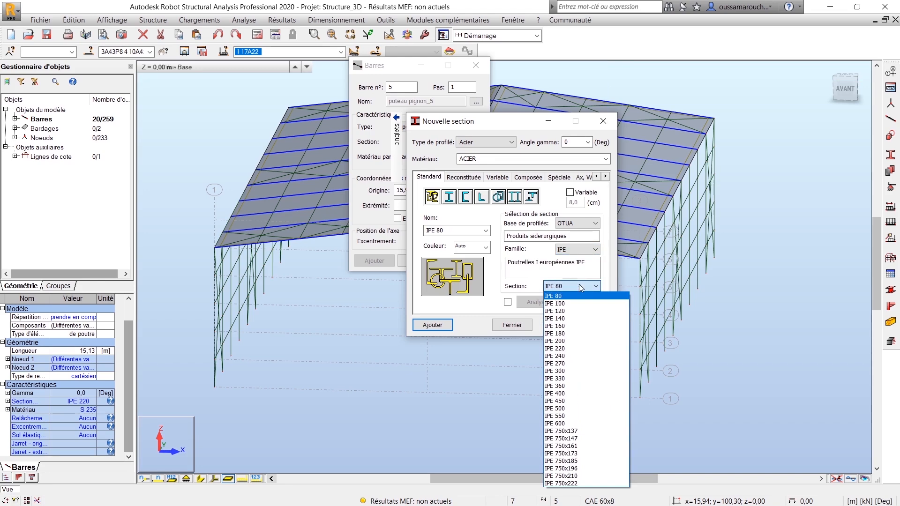
click(572, 387)
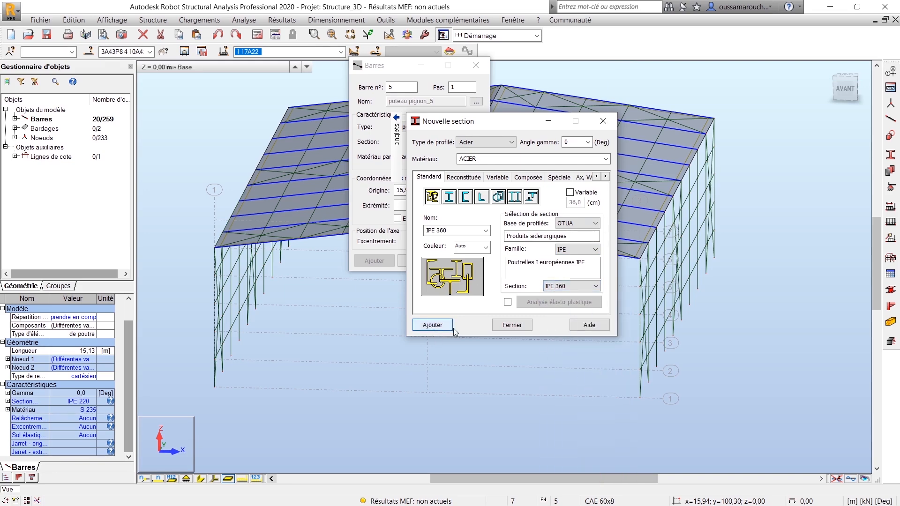
click(432, 325)
click(519, 258)
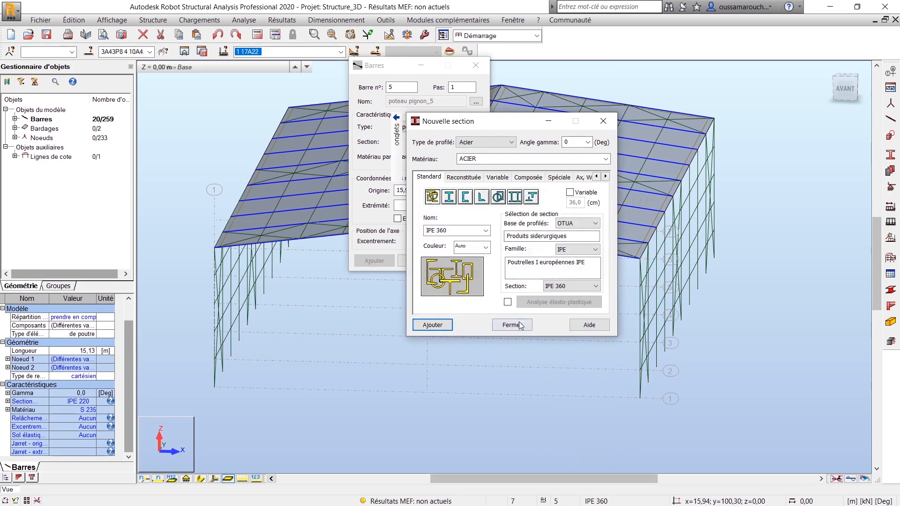
click(512, 325)
click(476, 66)
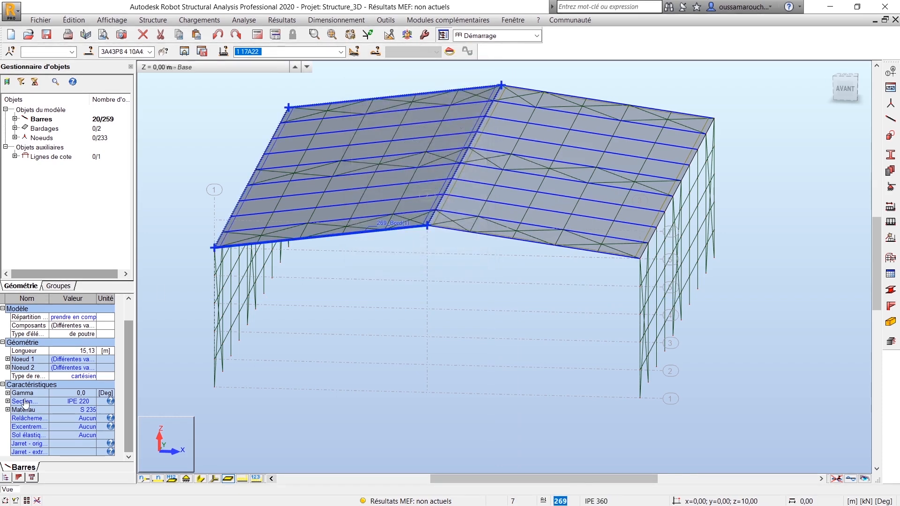
click(90, 402)
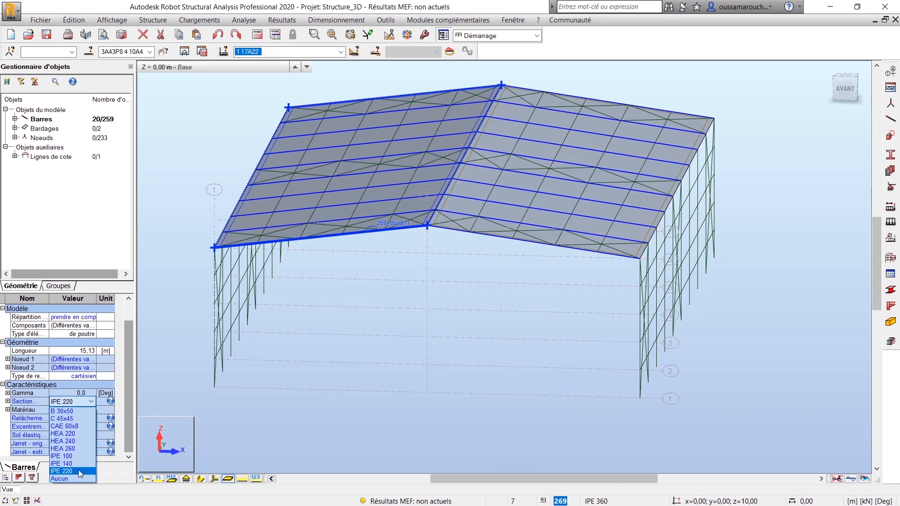
click(181, 323)
click(249, 410)
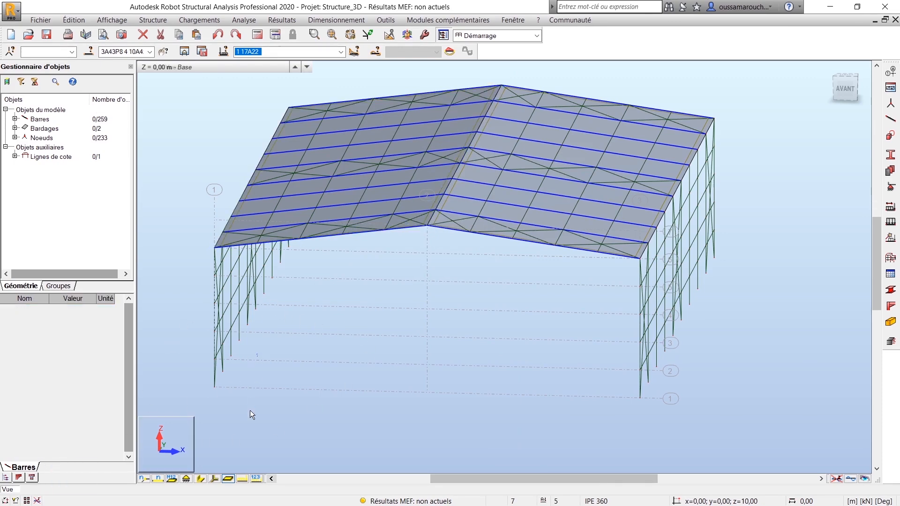
- Select the traverse group bars together with traverse pignon bars 3, 4, 42 and 43 and set their section to IPE 360
click(149, 51)
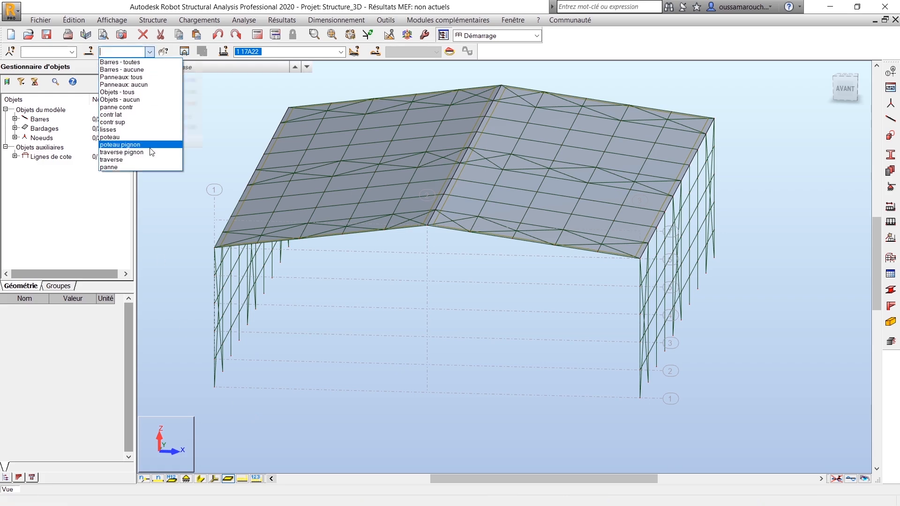
click(150, 153)
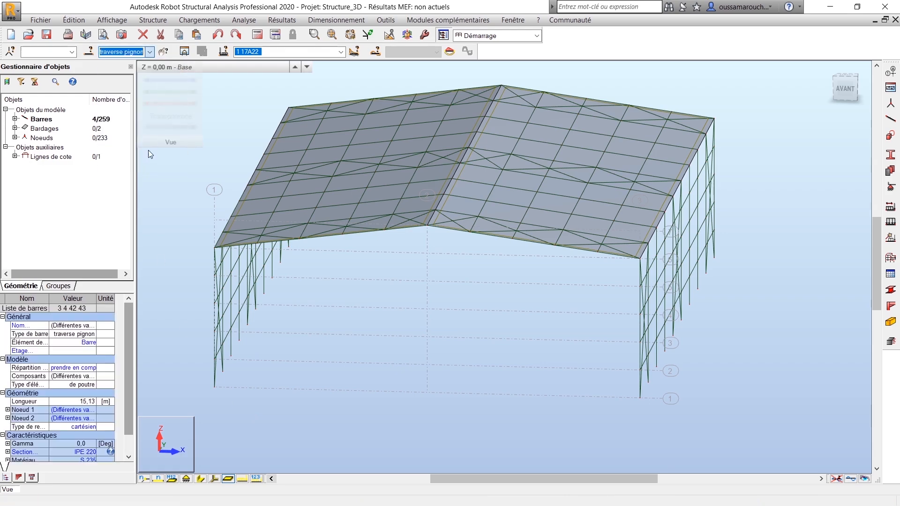
click(149, 52)
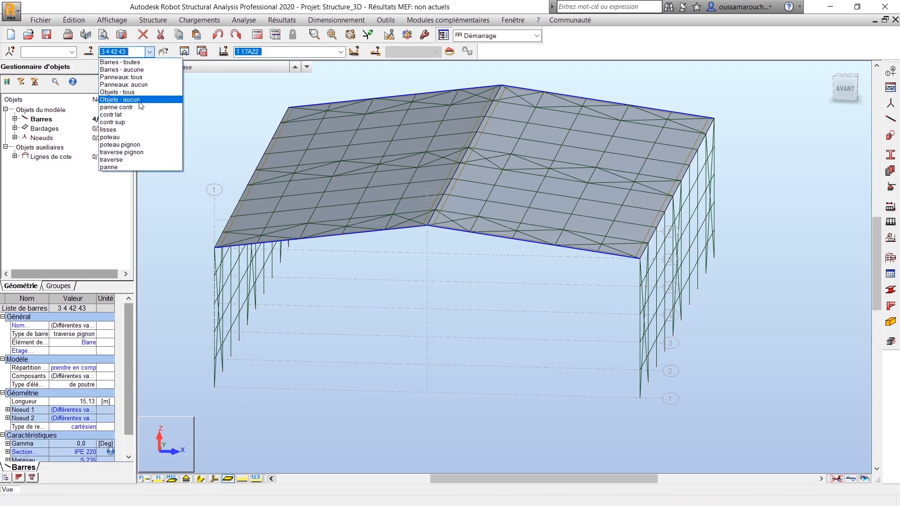
click(147, 160)
click(134, 52)
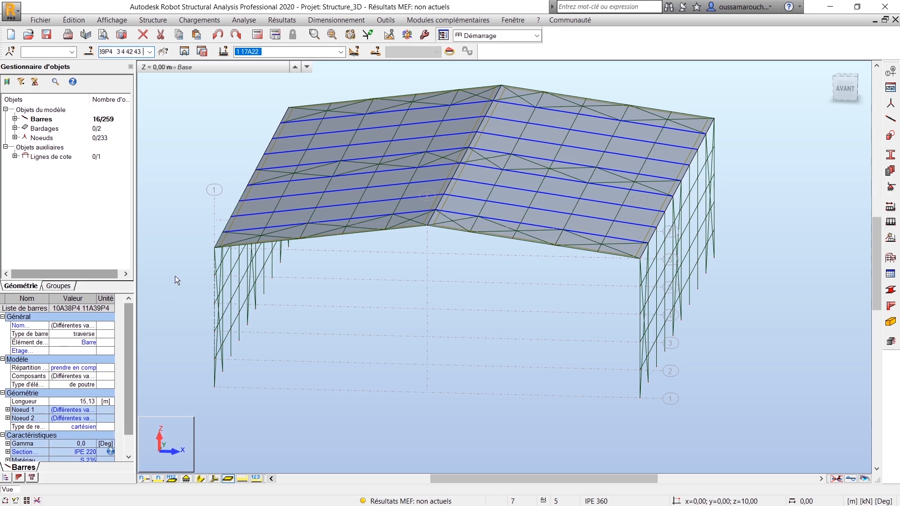
text(3 4 42 43)
key(Return)
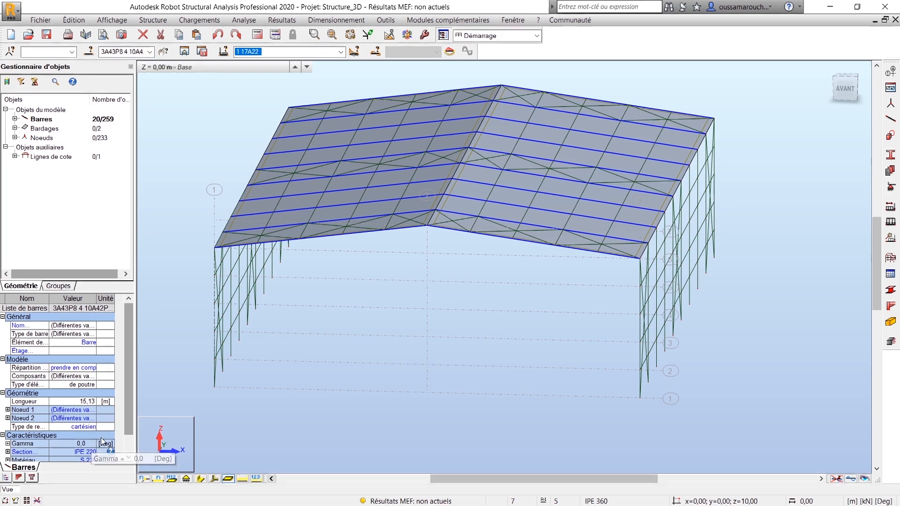
scroll(125, 403, down, 2)
click(75, 402)
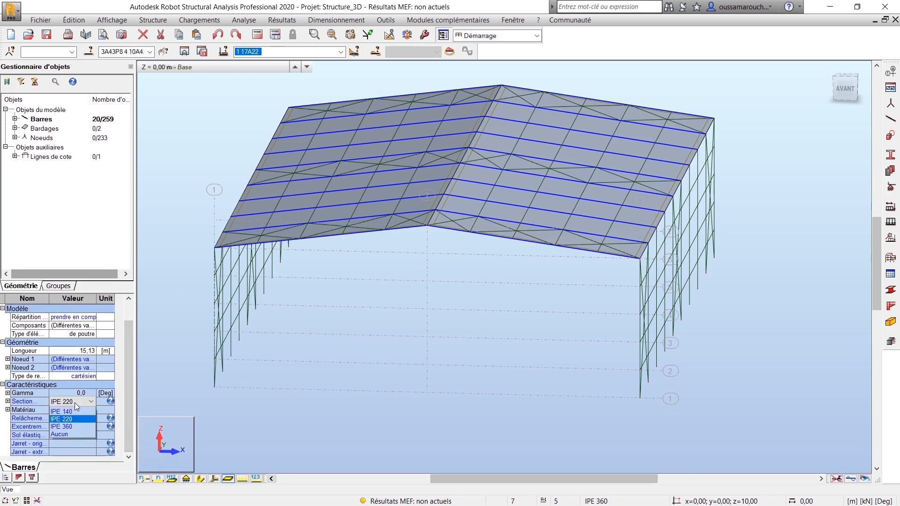
click(78, 479)
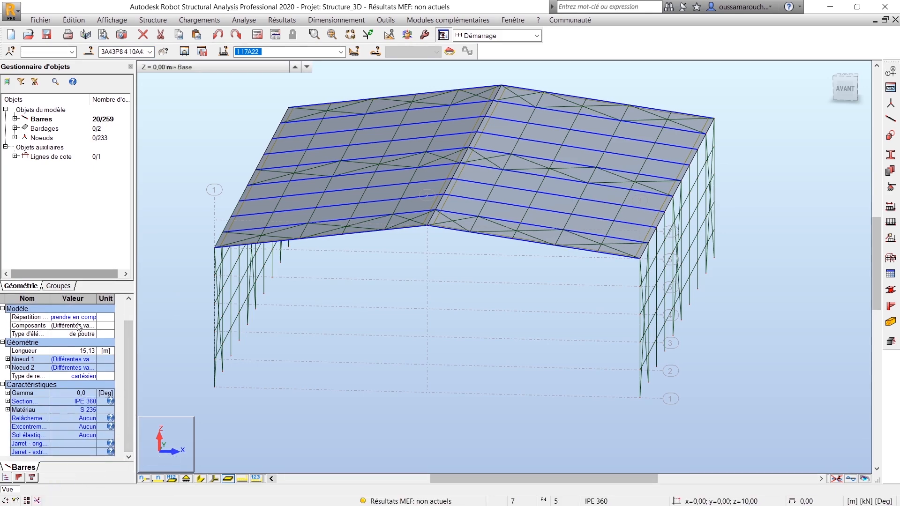
click(343, 367)
- Display the section shapes of the bars on the structure and view it from the rear corner
click(201, 479)
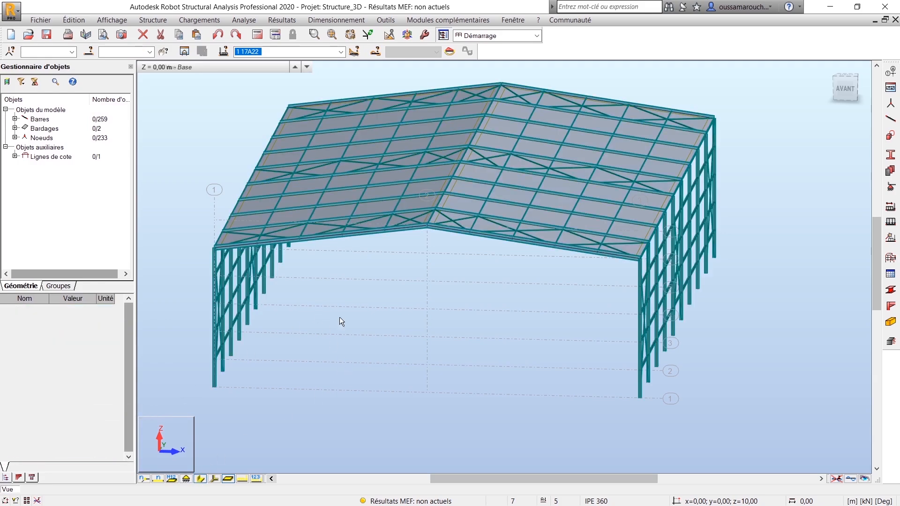
scroll(468, 258, up, 1)
scroll(469, 262, down, 4)
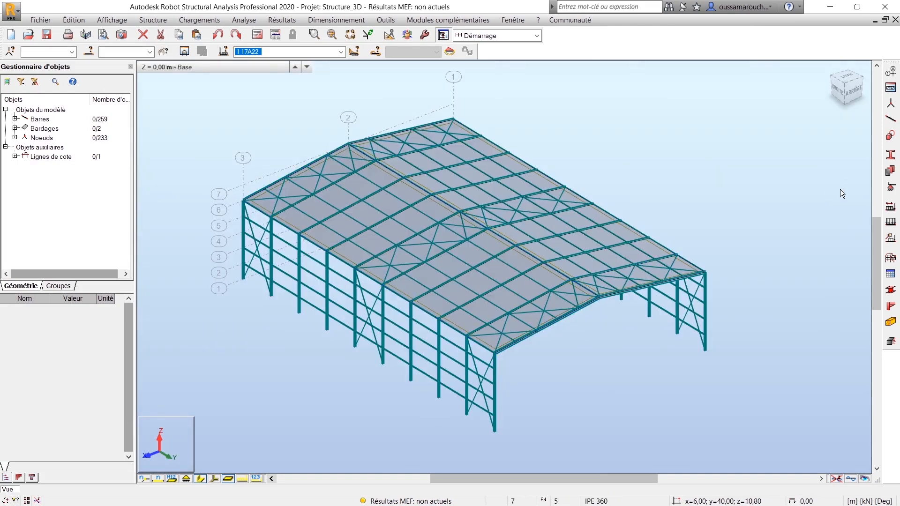
- Add the HEA 280 profile from the HEA family of the OTUA base to the available bar sections
click(891, 120)
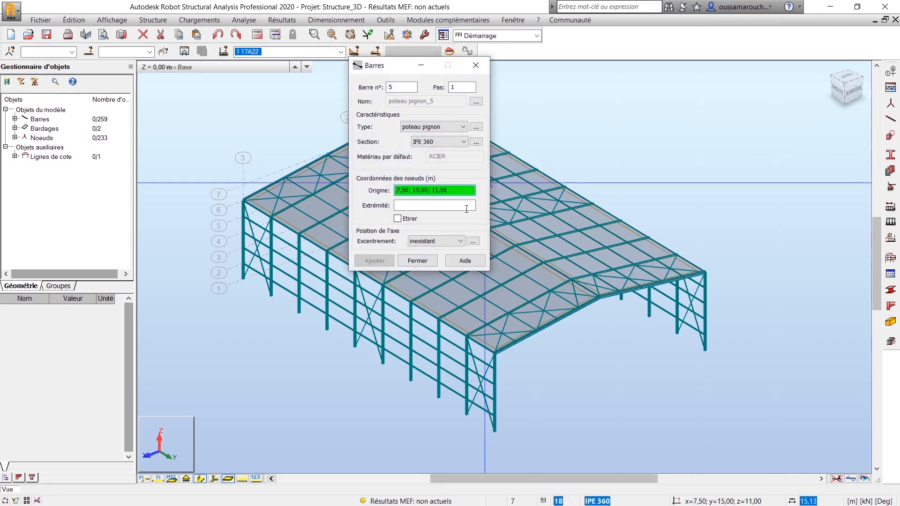
click(475, 142)
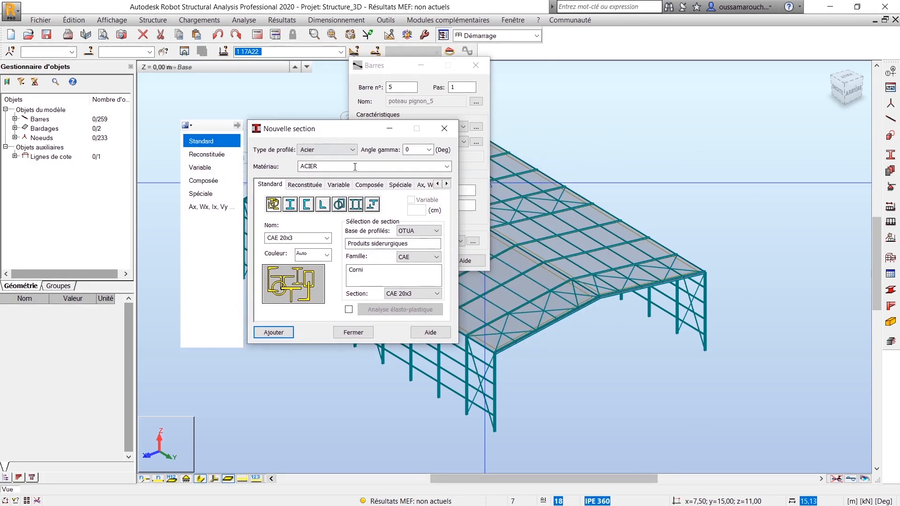
click(429, 258)
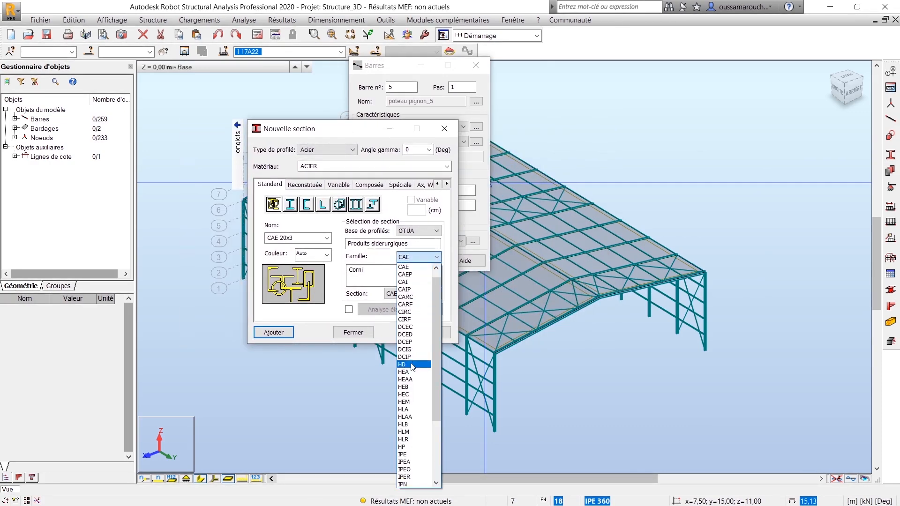
click(406, 372)
click(420, 294)
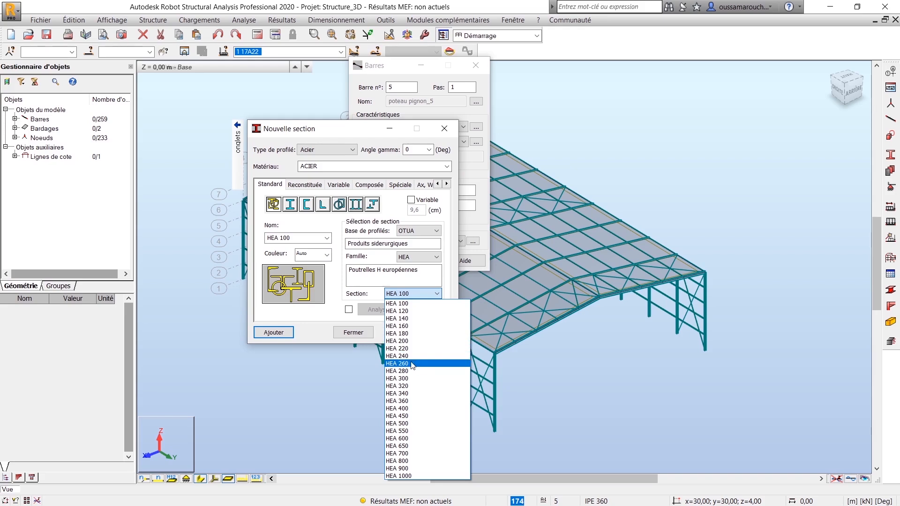
click(412, 370)
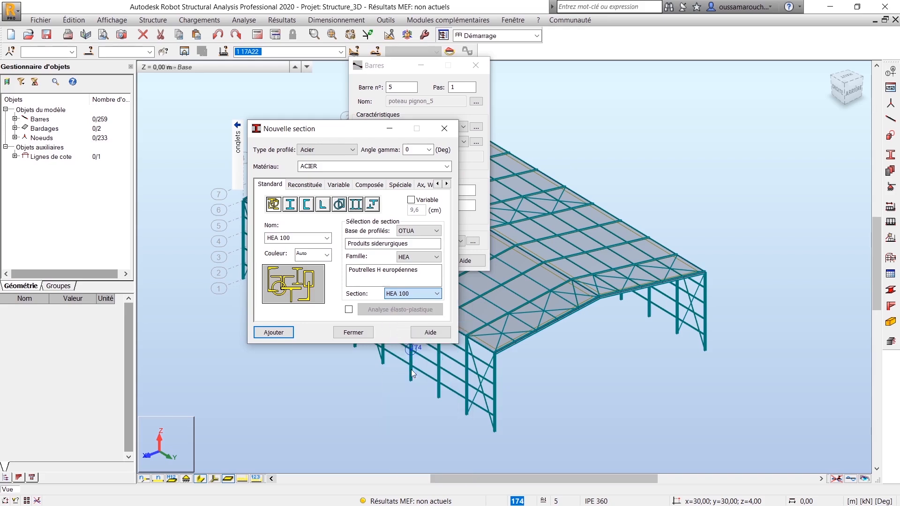
click(276, 334)
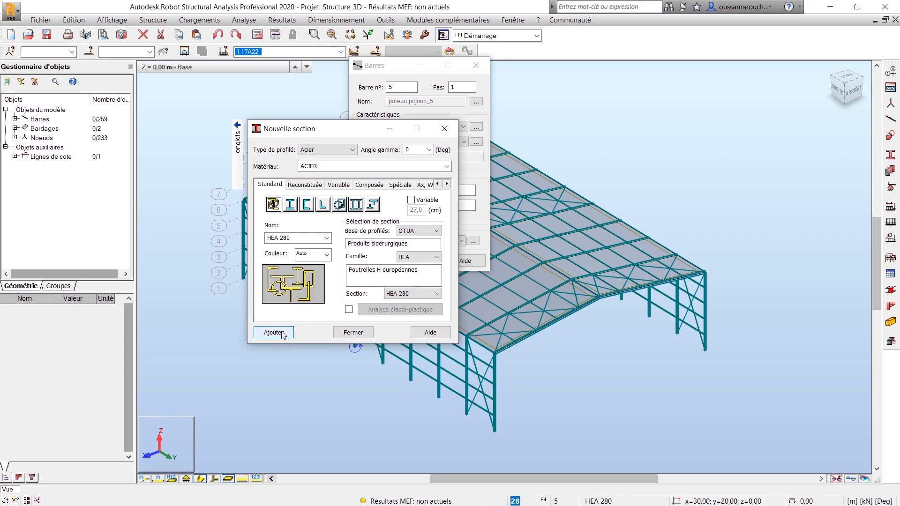
click(282, 333)
click(358, 264)
click(354, 333)
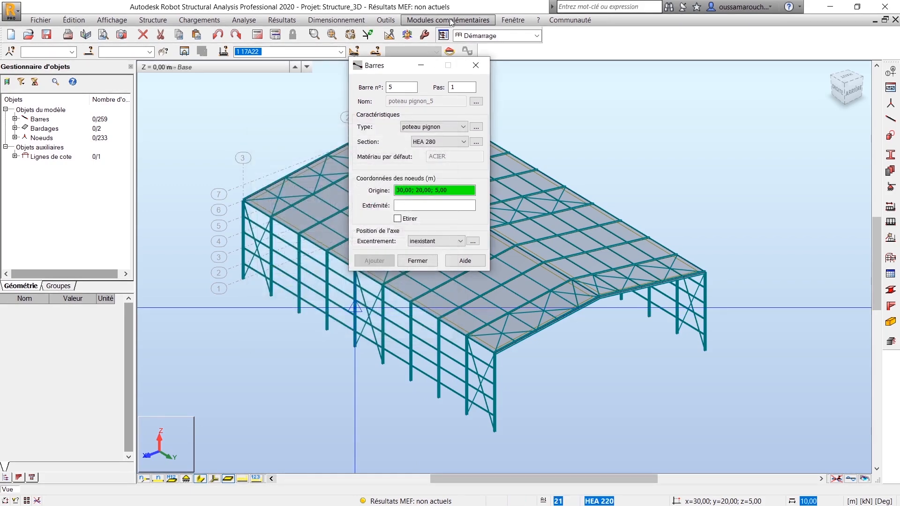
click(476, 65)
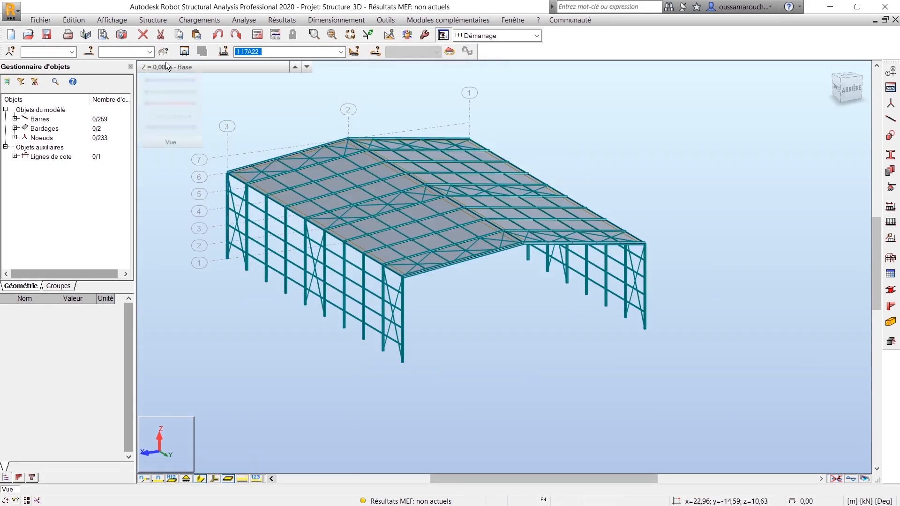
- Select the bars of the poteau group and set their section to HEA 280
click(150, 51)
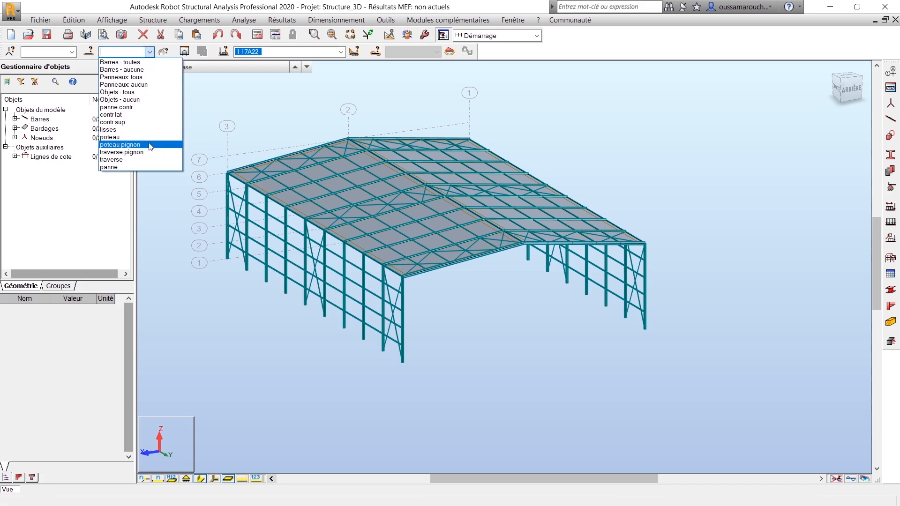
click(121, 145)
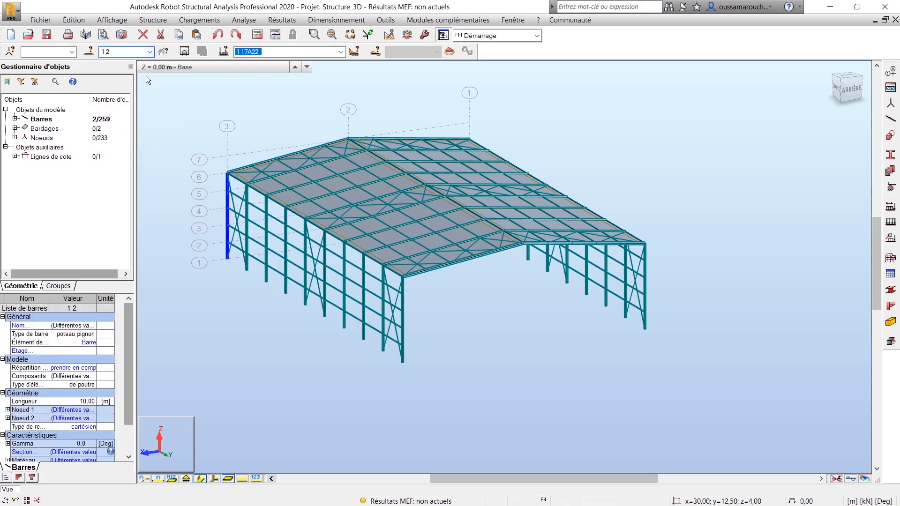
click(140, 53)
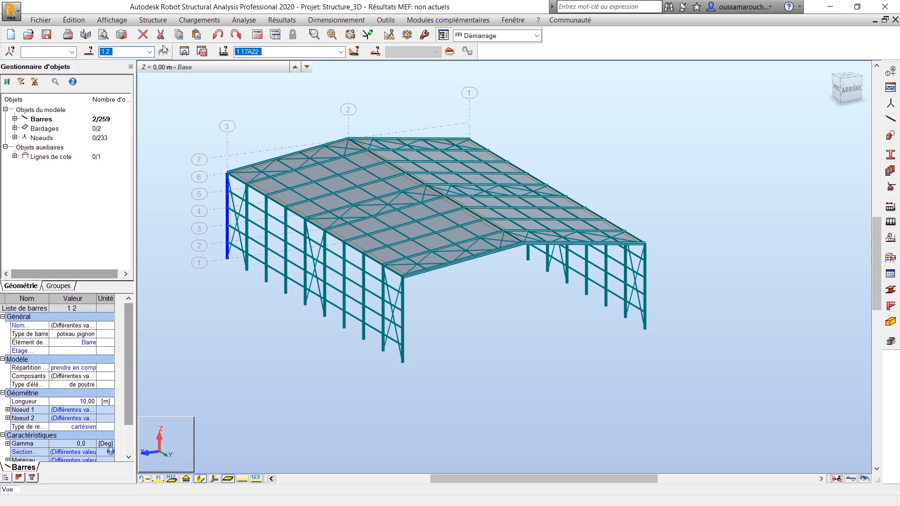
click(149, 52)
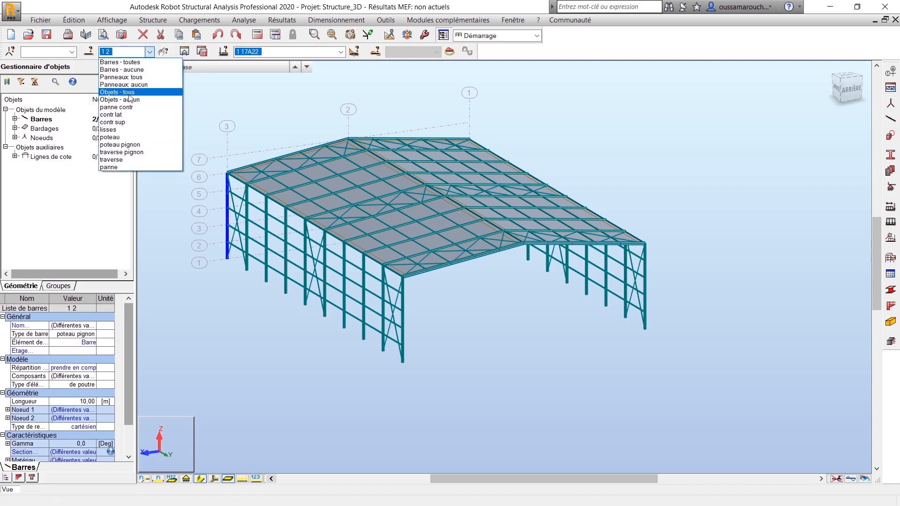
click(137, 137)
click(132, 53)
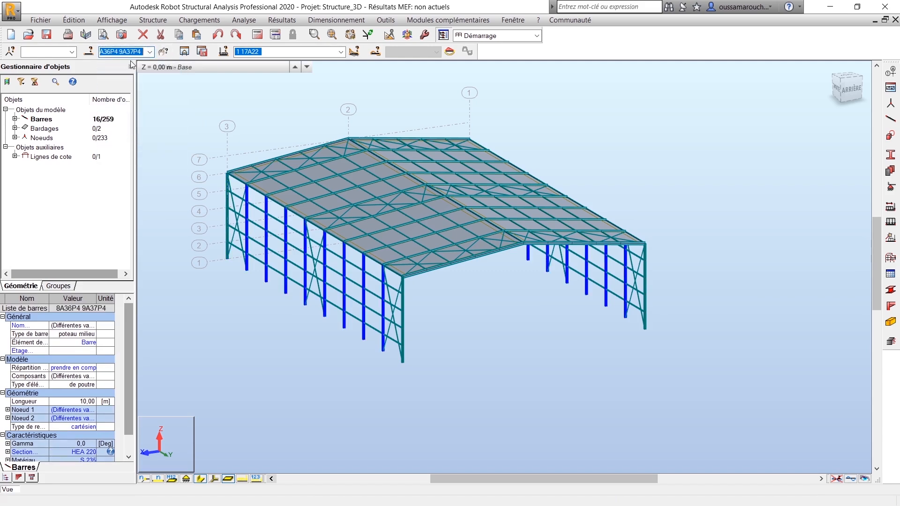
key(Right)
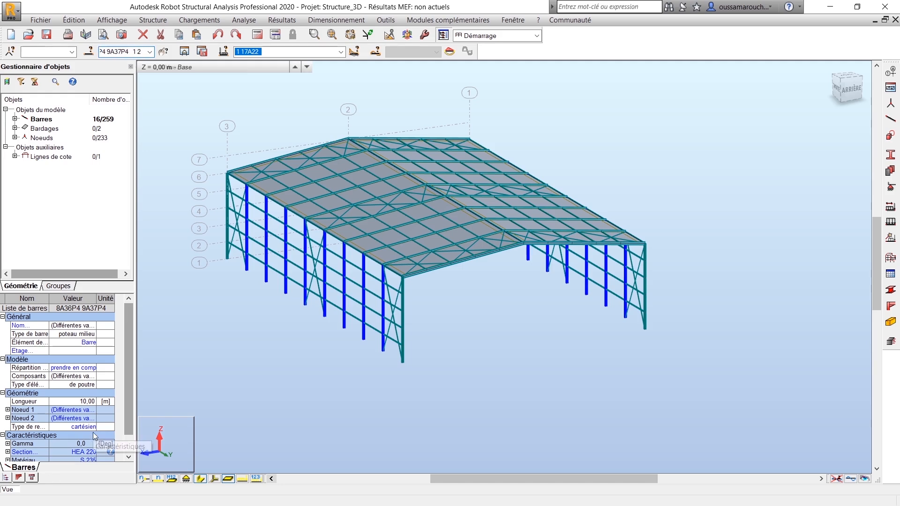
drag(129, 393, 129, 411)
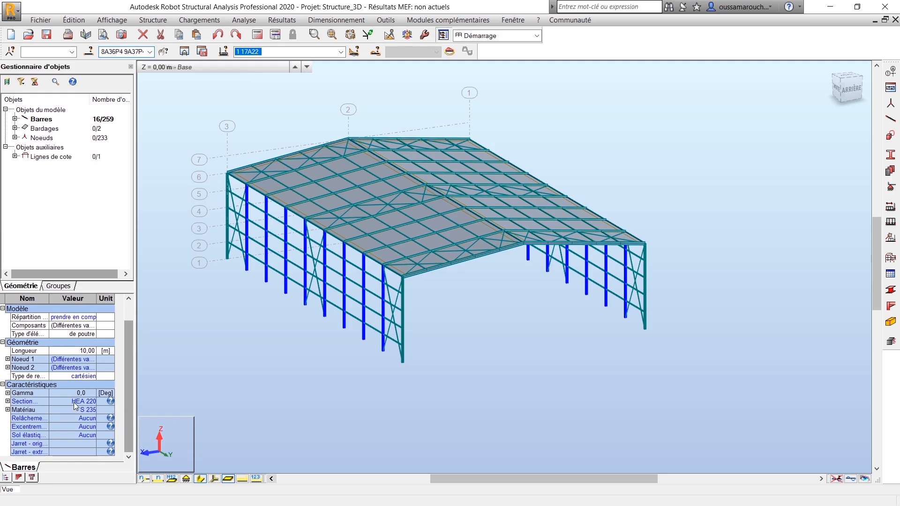
click(74, 403)
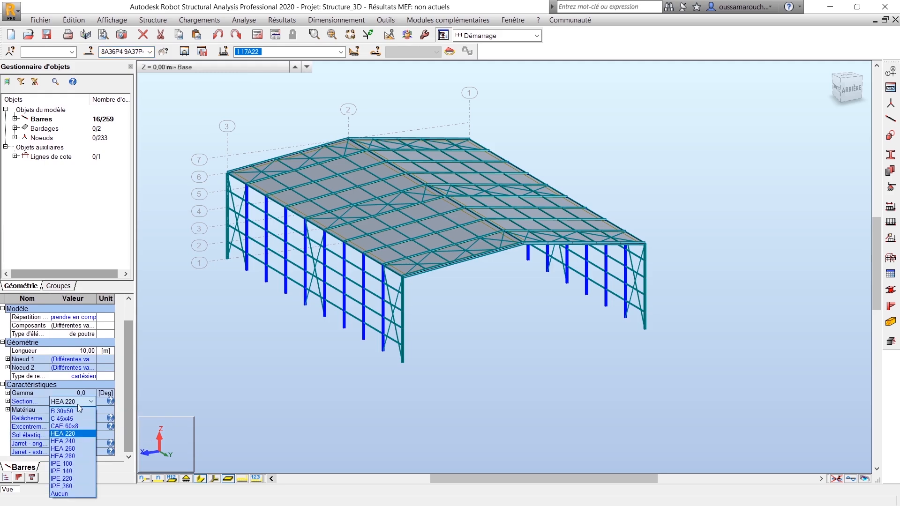
click(76, 455)
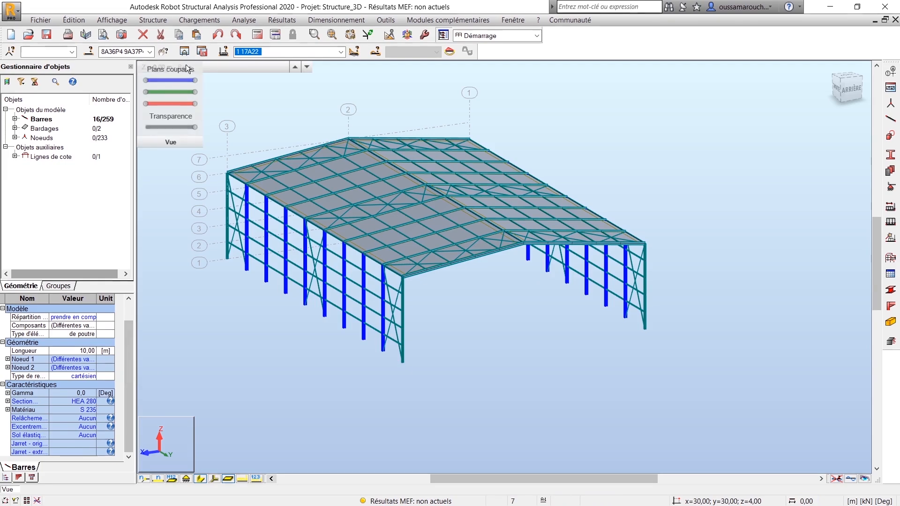
click(150, 52)
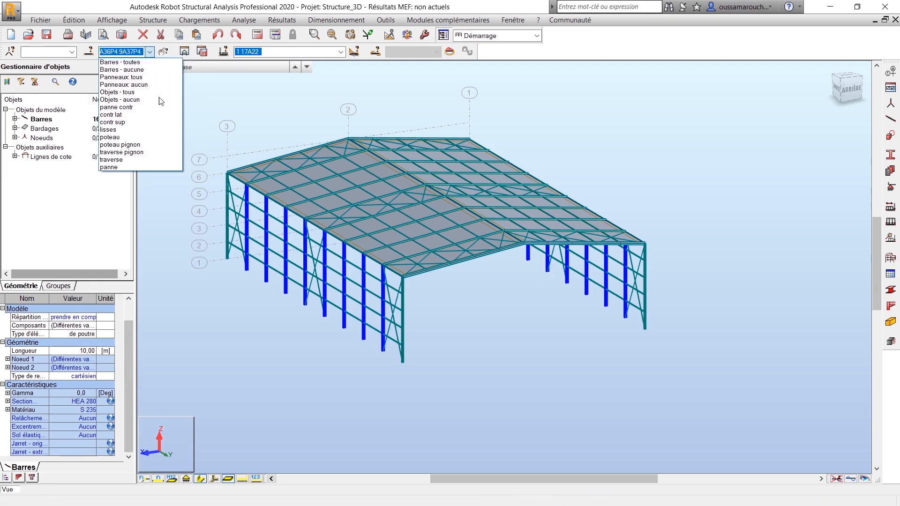
click(144, 144)
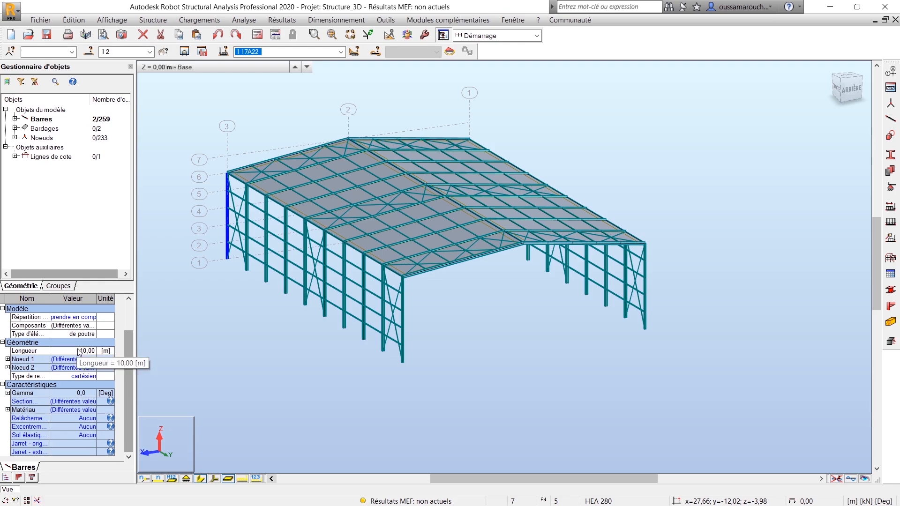
click(197, 360)
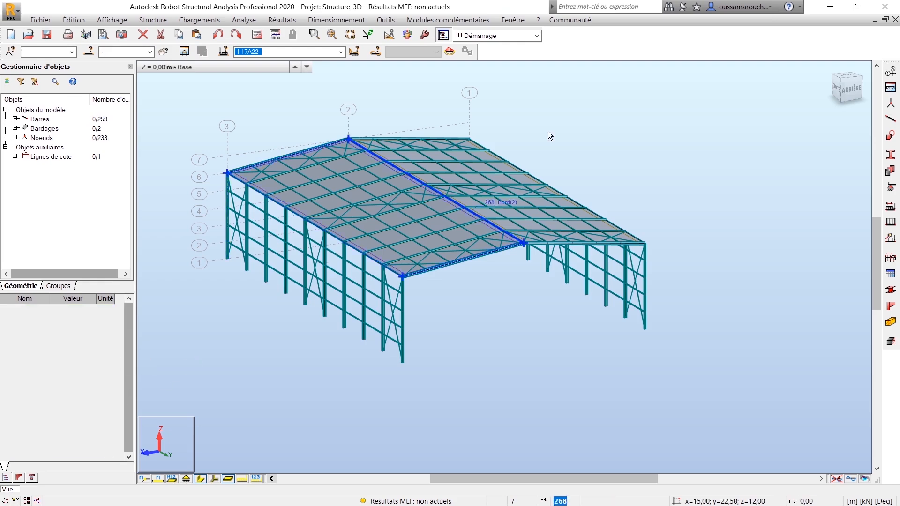
- Set the section of gable post 2, at the front corner on axis 3, to HEA 280
drag(859, 90, 788, 95)
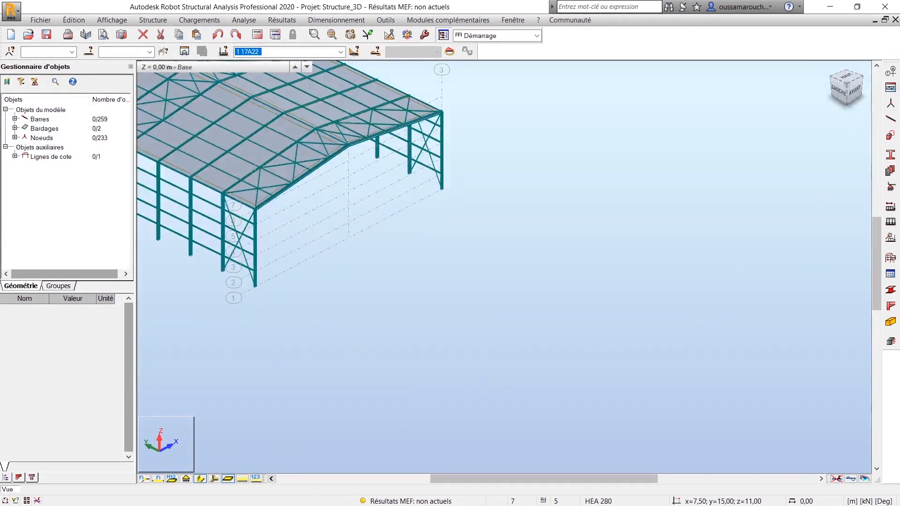
click(440, 134)
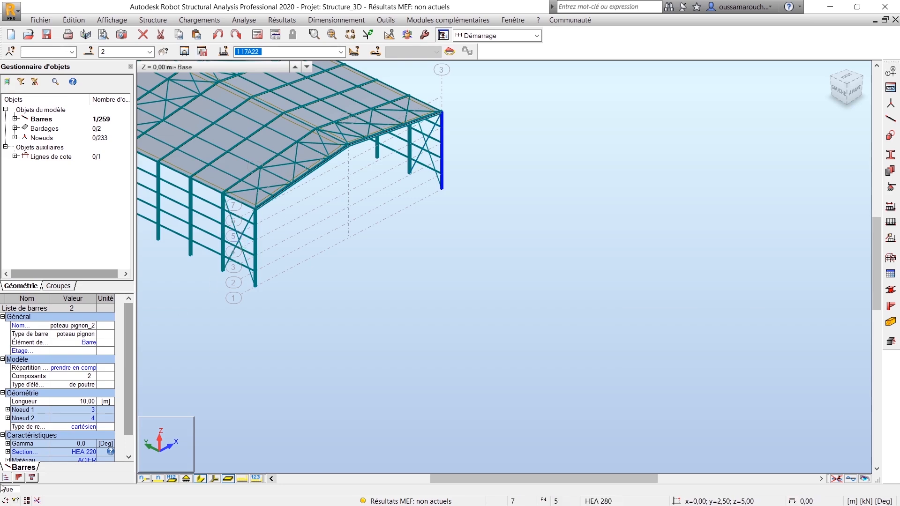
click(75, 452)
click(91, 452)
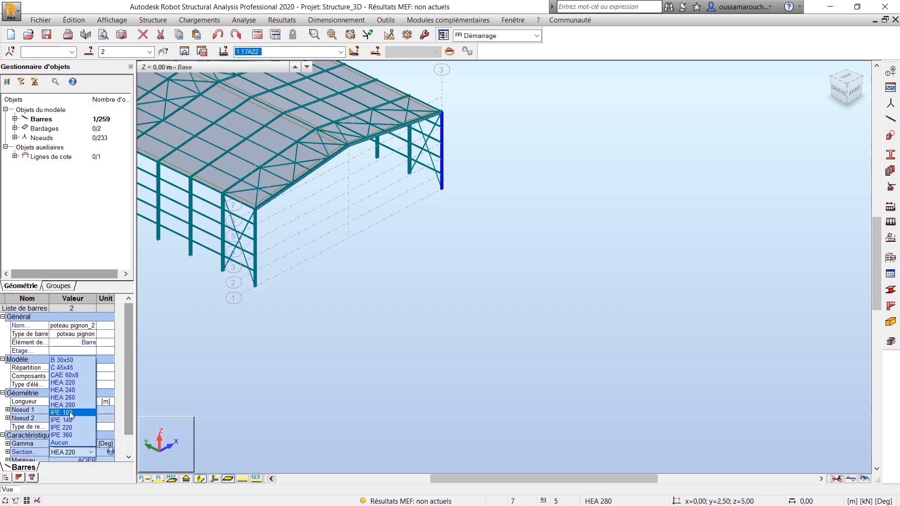
click(78, 405)
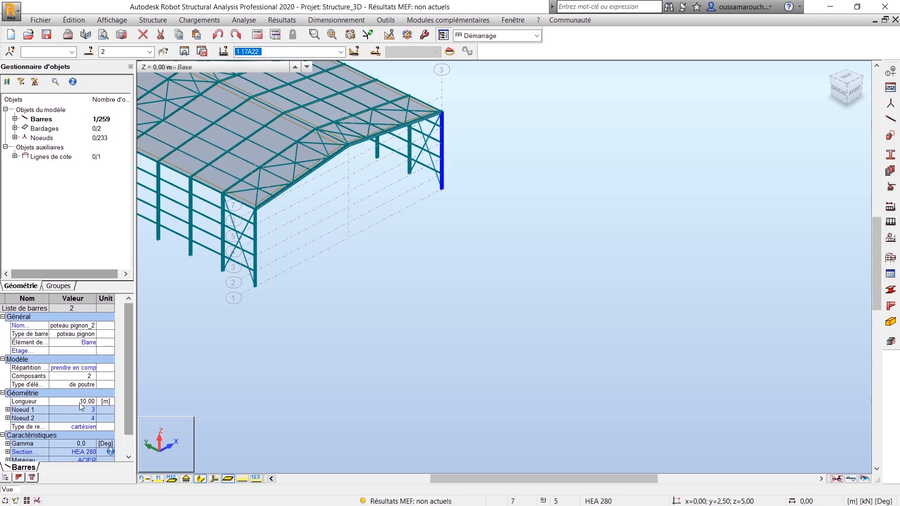
- Set the section of gable post 1, at the other front corner, to HEA 280 and check post 2's section
click(254, 235)
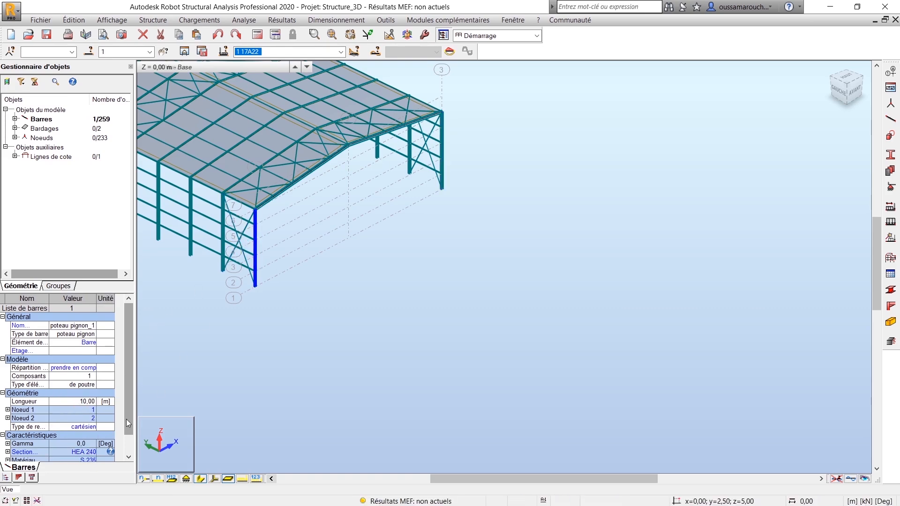
click(75, 452)
click(91, 452)
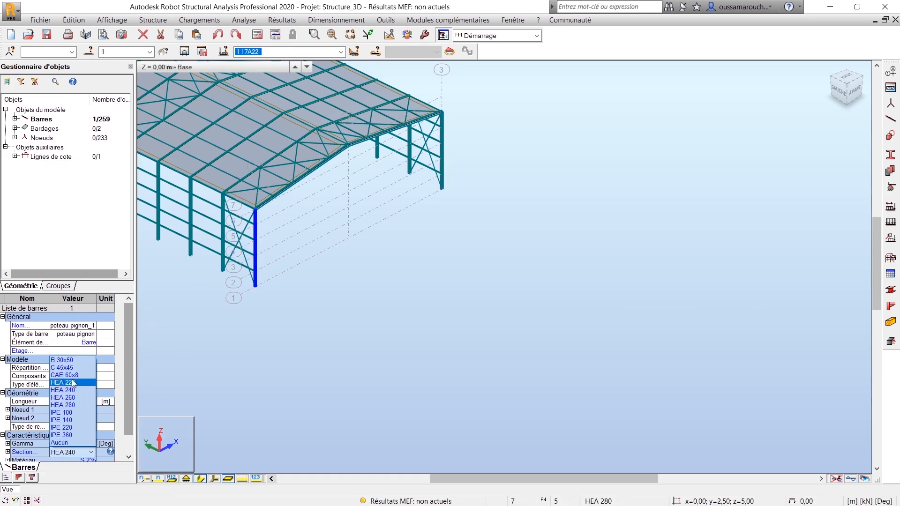
click(77, 404)
click(270, 368)
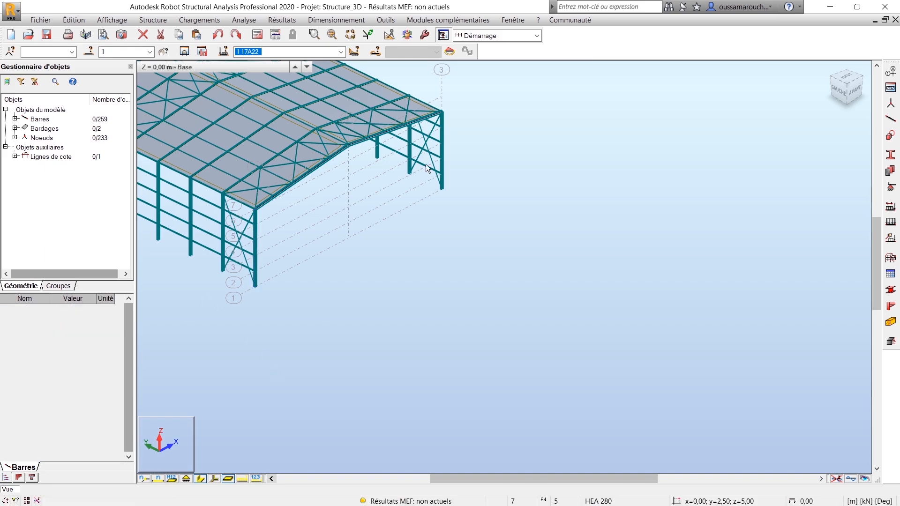
click(443, 147)
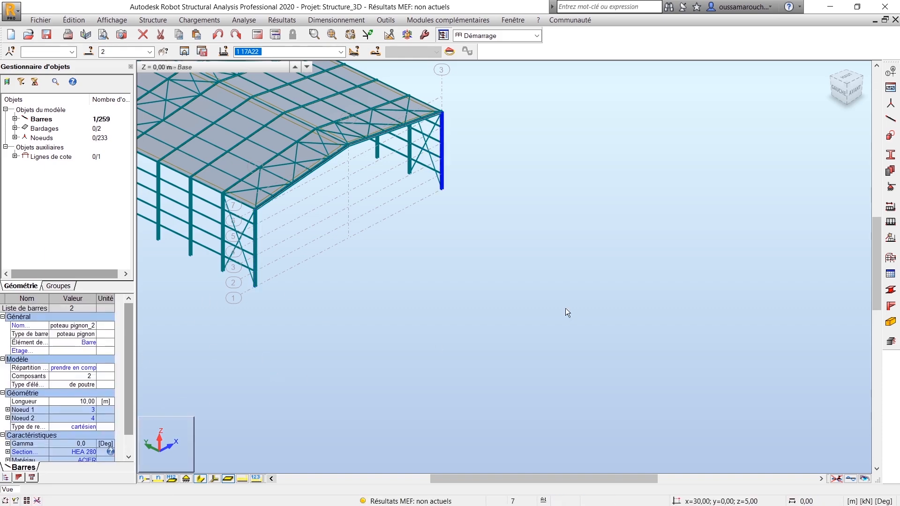
- Set the section of the two rear gable corner posts, bars 40 and 41, to HEA 280
drag(839, 95, 884, 93)
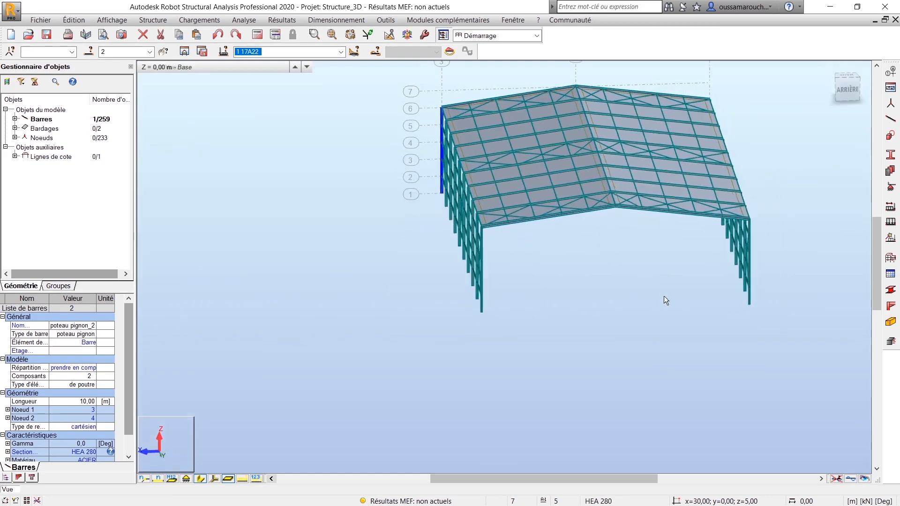
click(750, 260)
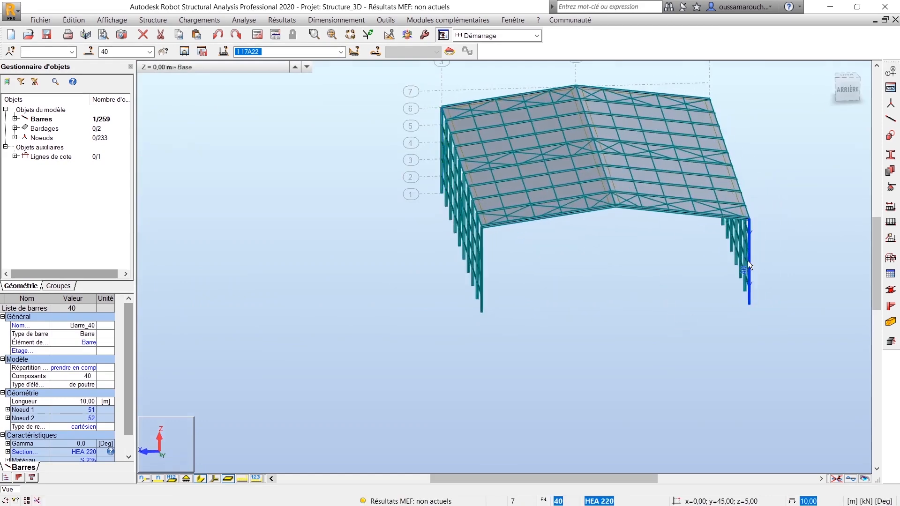
click(90, 453)
click(75, 405)
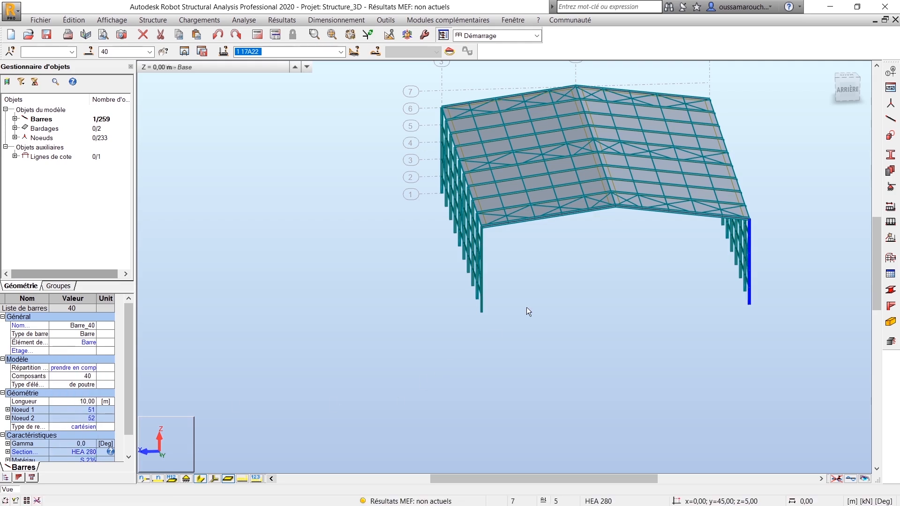
click(482, 288)
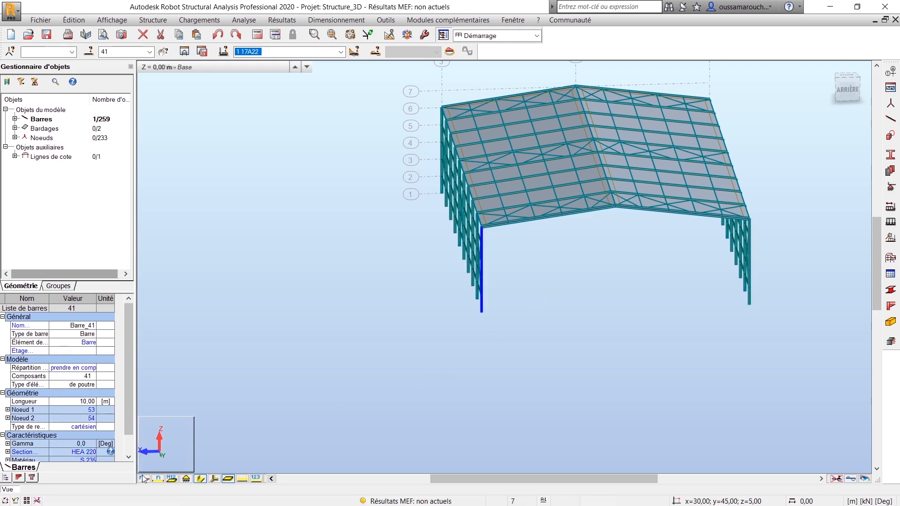
click(90, 453)
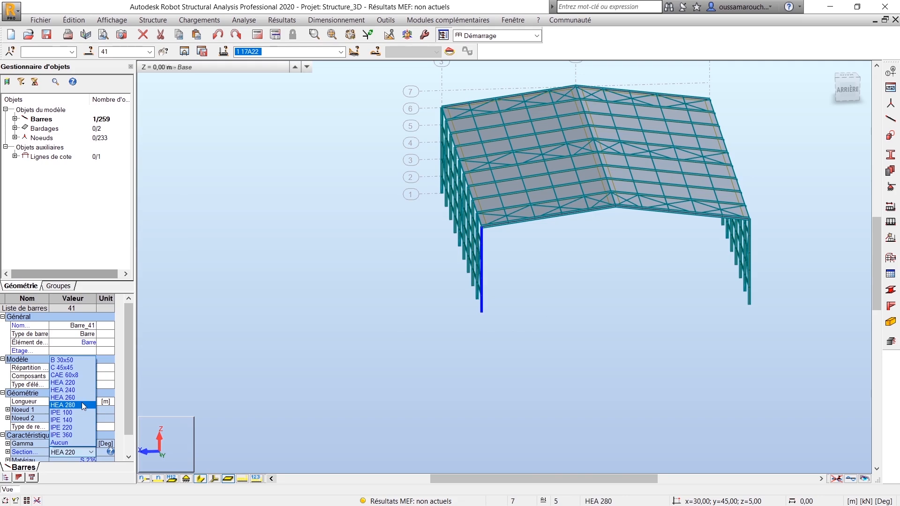
click(82, 402)
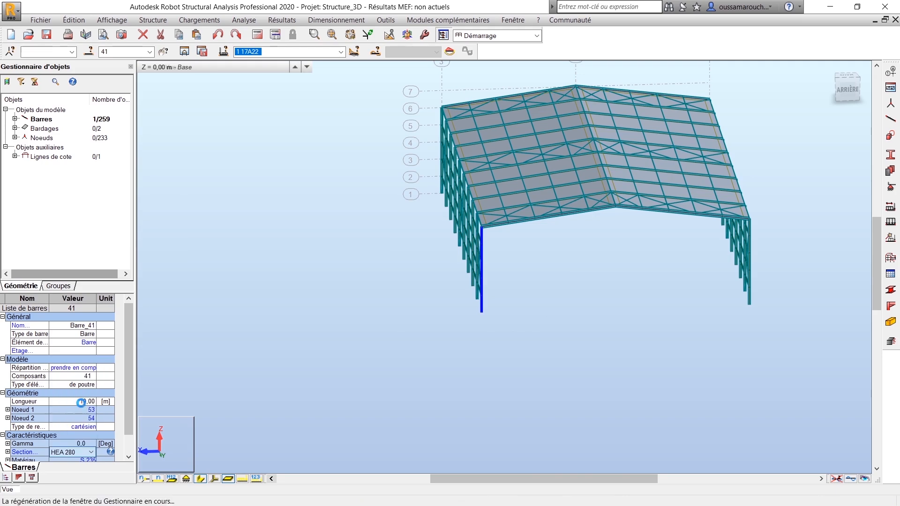
click(540, 361)
- Switch the workspace layout to steel/aluminium design with the CM66 definitions and calculations
scroll(498, 370, down, 3)
middle_drag(498, 370, 382, 347)
click(536, 37)
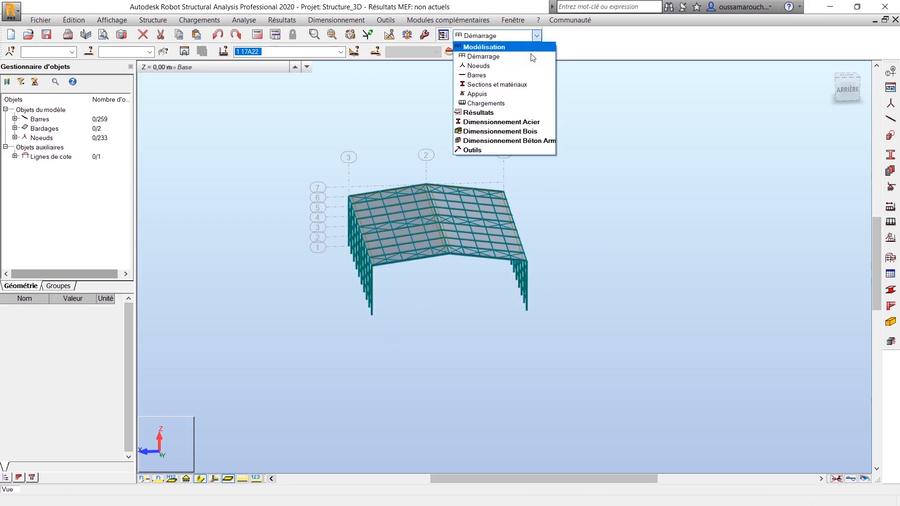
click(528, 121)
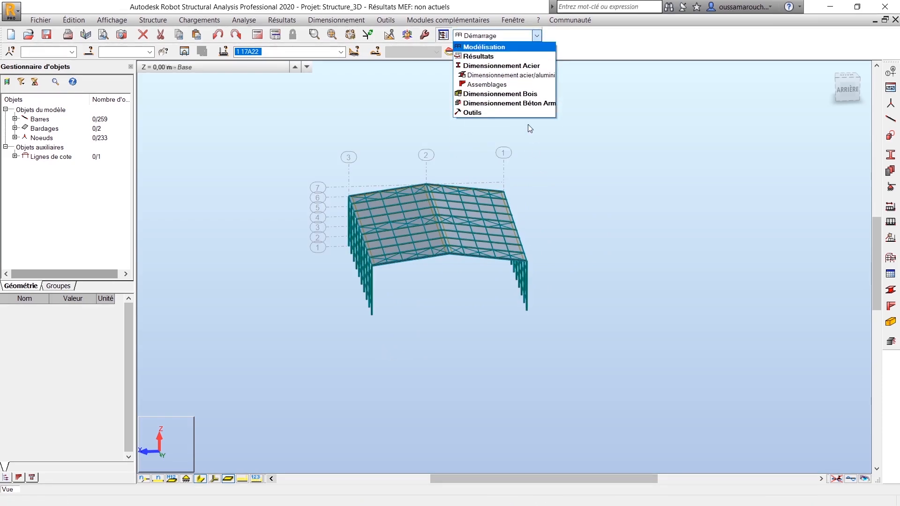
click(509, 75)
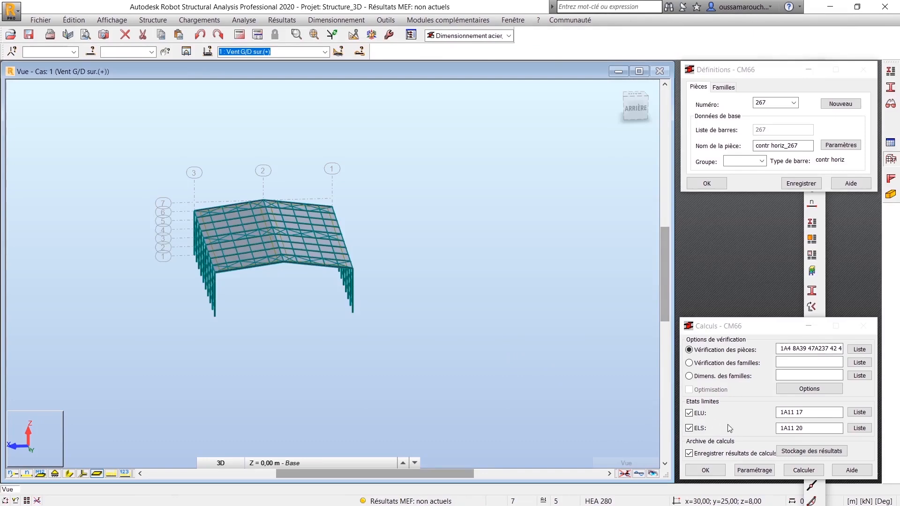
click(796, 473)
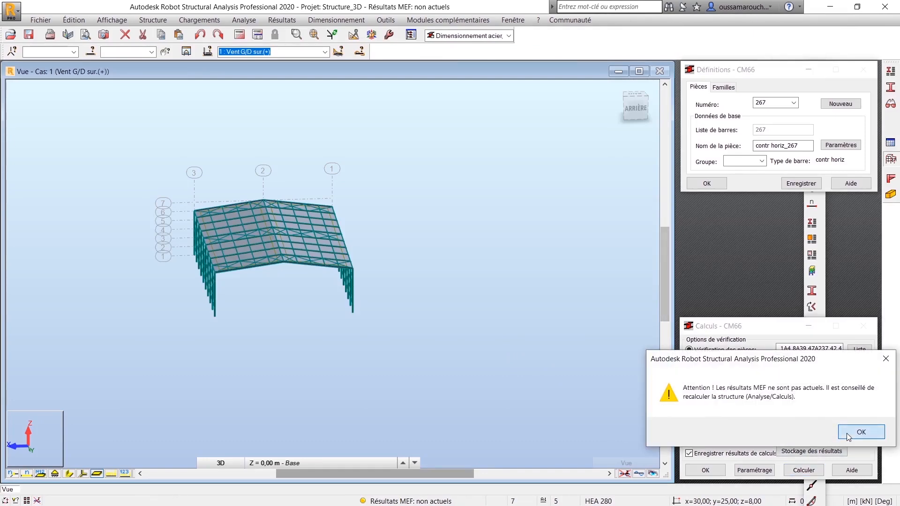
click(861, 432)
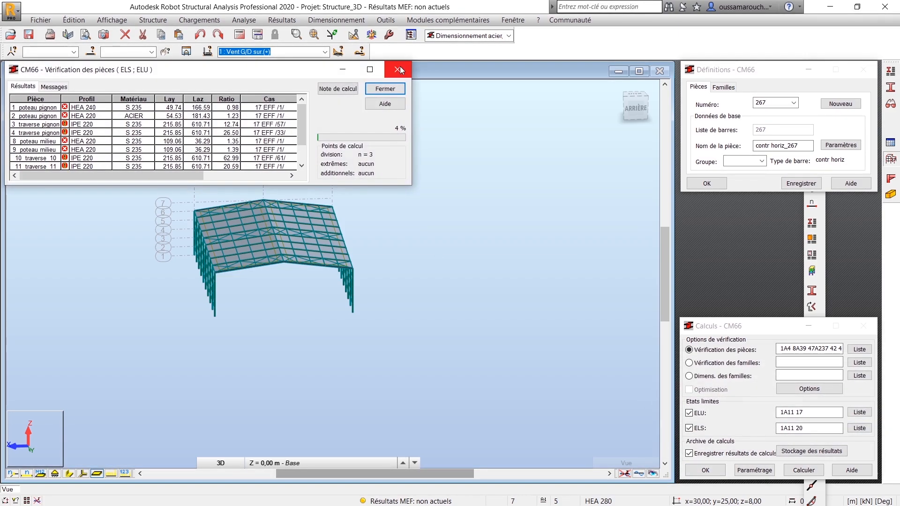
click(132, 165)
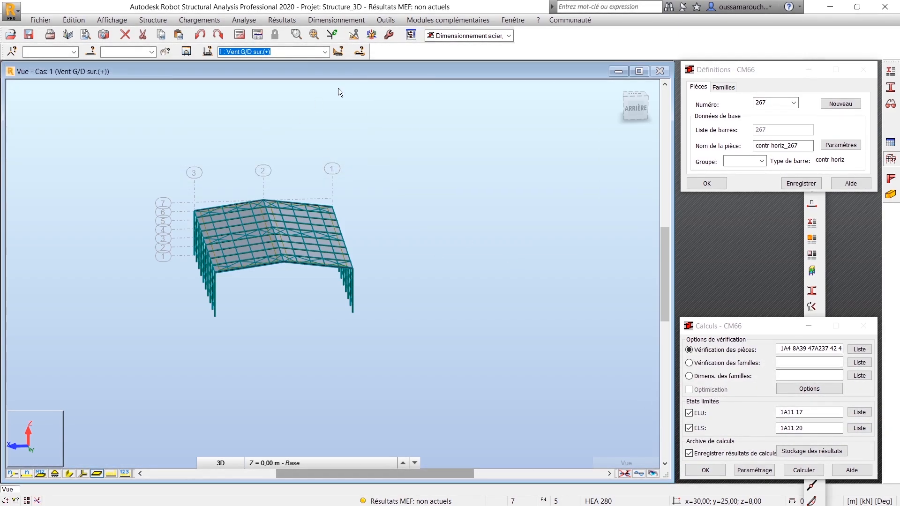
- Recalculate the structure and run the CM66 member verification for ELU and ELS, enlarging its results list
click(238, 36)
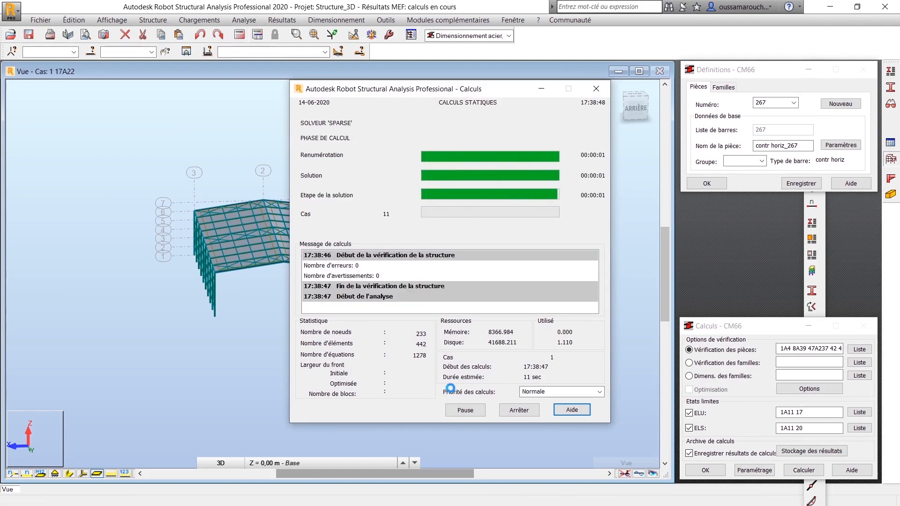
click(809, 472)
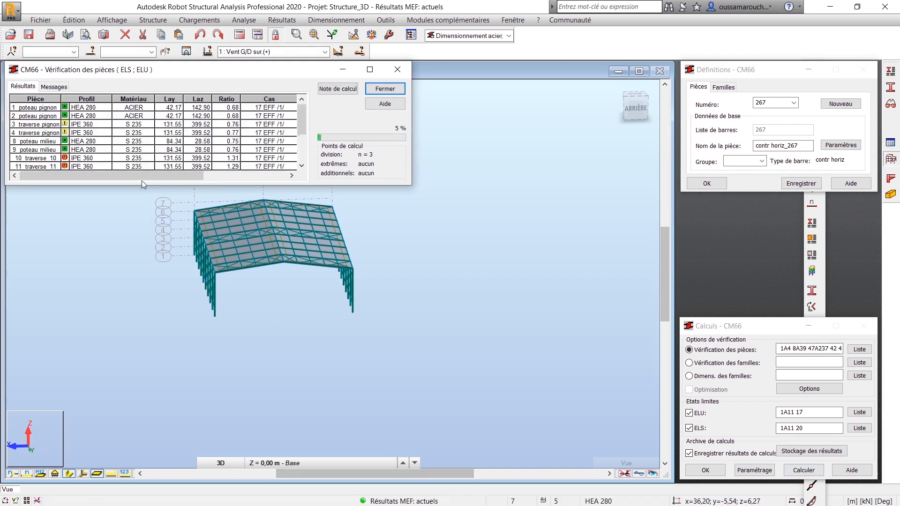
drag(142, 185, 135, 401)
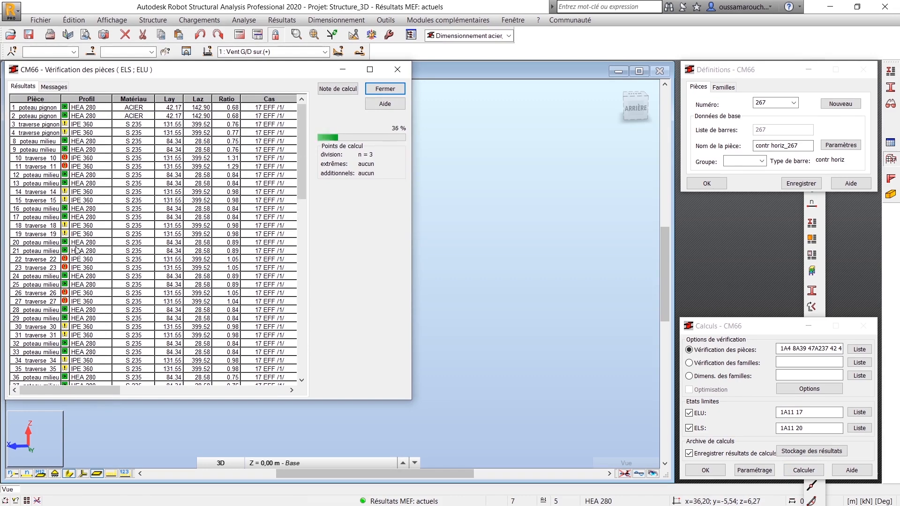
- Review the CM66 verification results for all members, down to the last horizontal bracing bars
scroll(90, 302, down, 12)
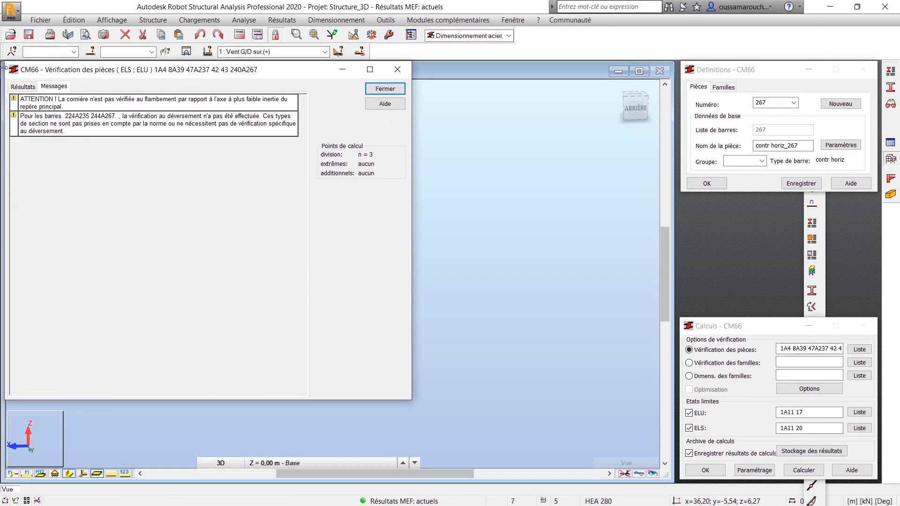
click(28, 87)
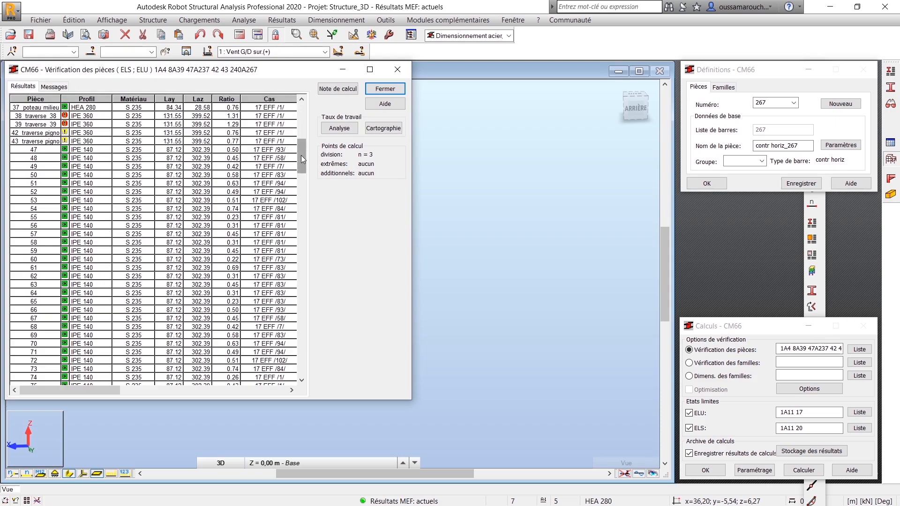
drag(301, 156, 300, 352)
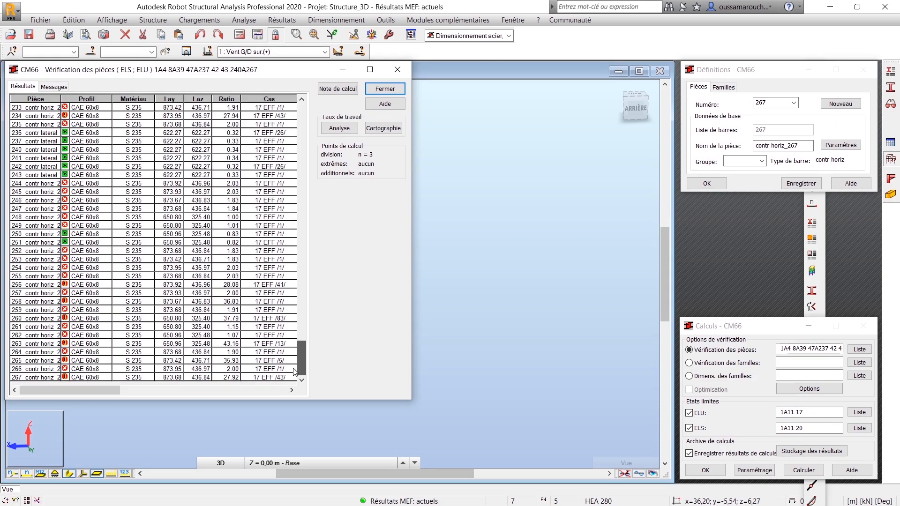
- Try automatic section selection in the detailed CM66 results of horizontal brace 248, and close them without applying a change
double_click(94, 217)
drag(152, 421, 216, 199)
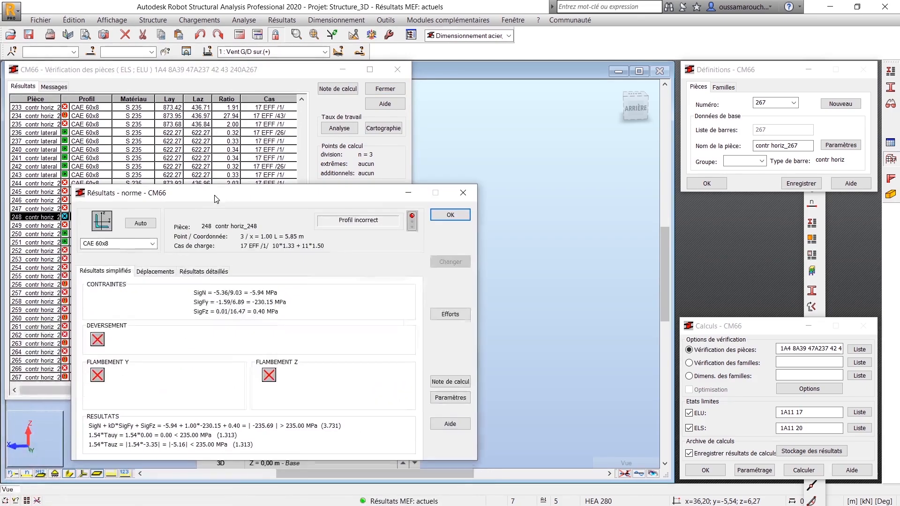
double_click(131, 245)
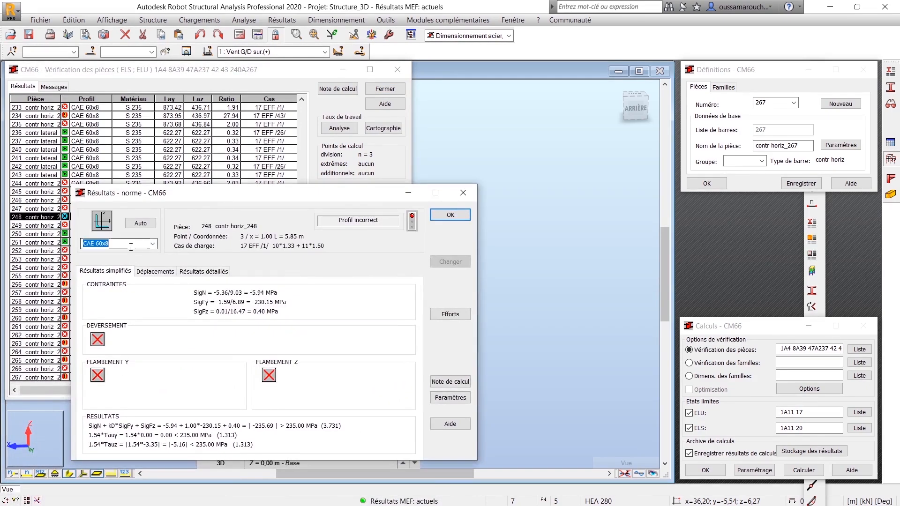
key(BackSpace)
click(140, 223)
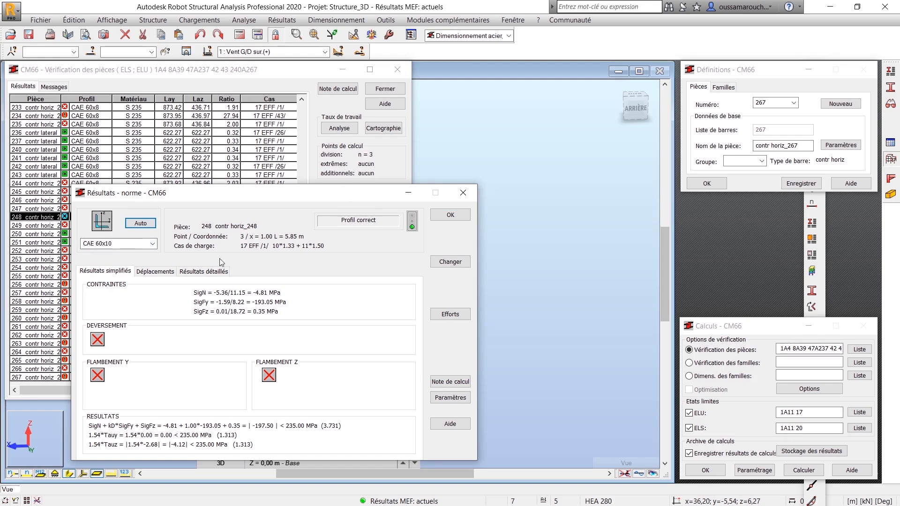
click(471, 196)
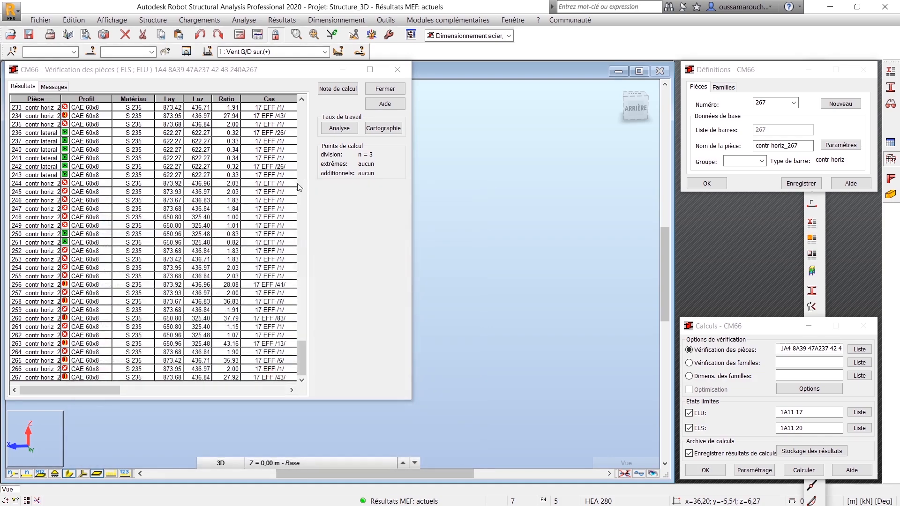
- Return to the rafter results and open the detailed CM66 results of gable rafter 42
drag(300, 356, 306, 137)
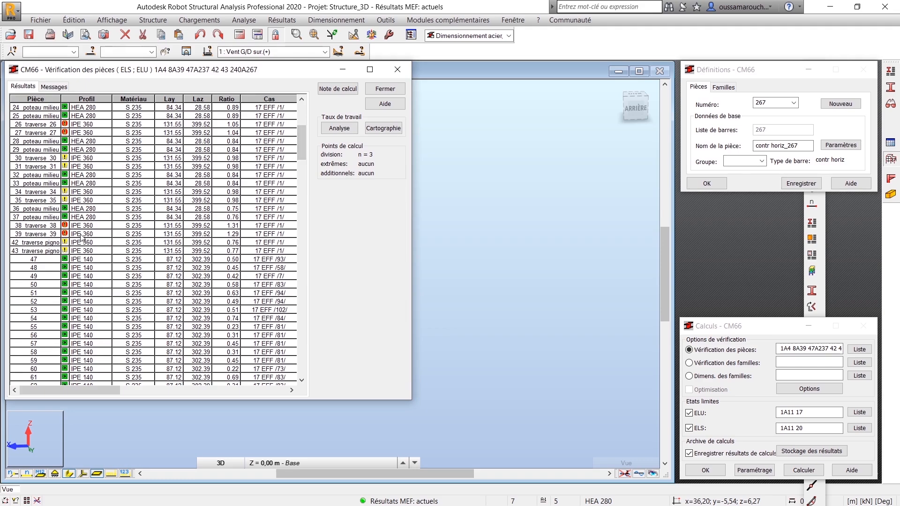
scroll(85, 247, up, 2)
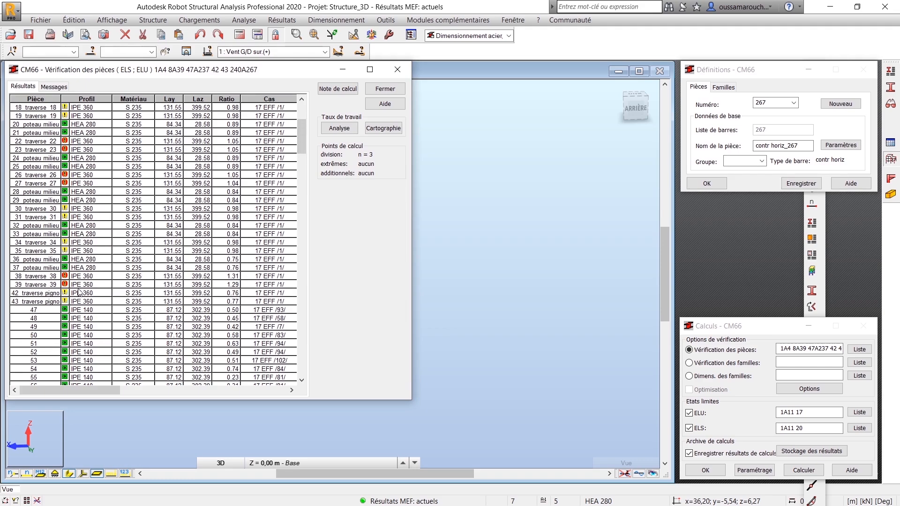
double_click(83, 293)
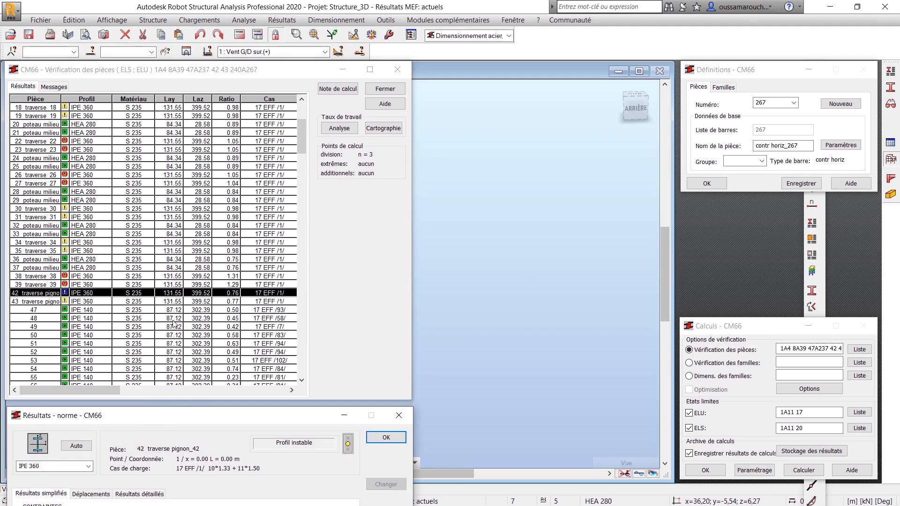
drag(194, 418, 264, 145)
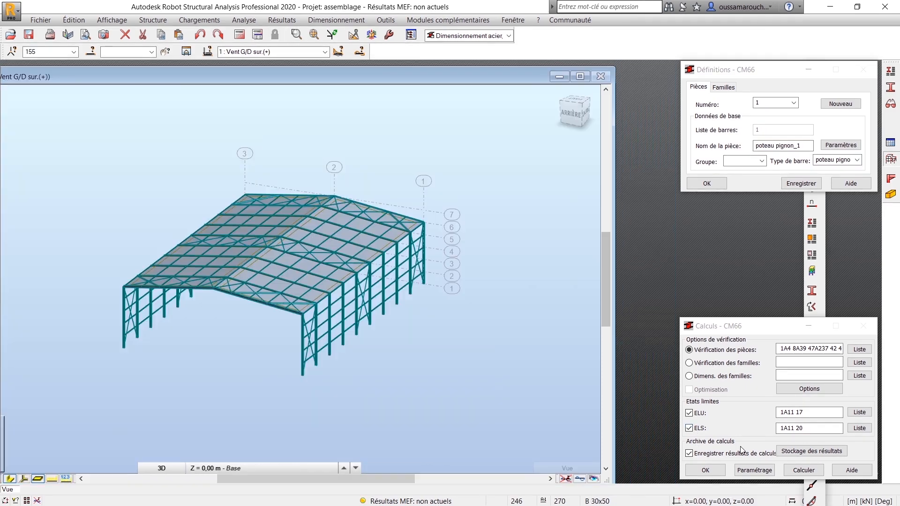
- Run the CM66 member verification for ELU and ELS in the assemblage project and enlarge its results list
click(801, 471)
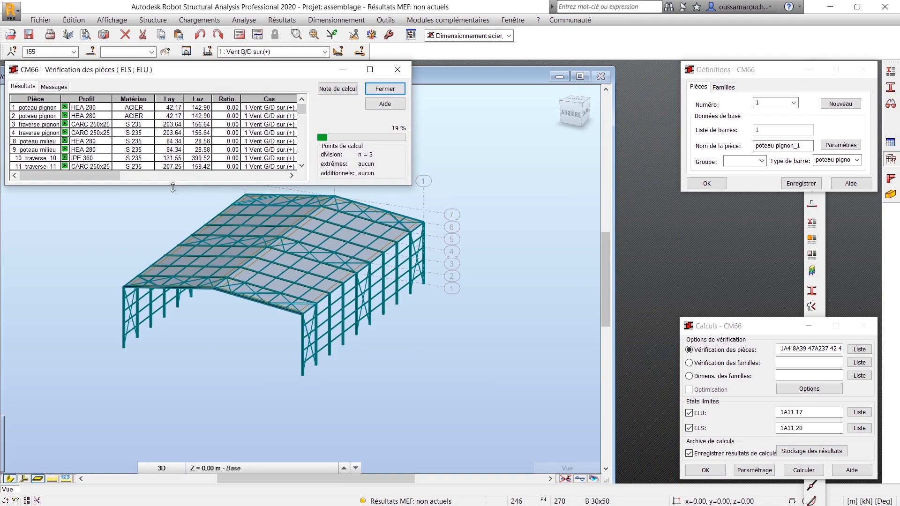
drag(174, 186, 173, 396)
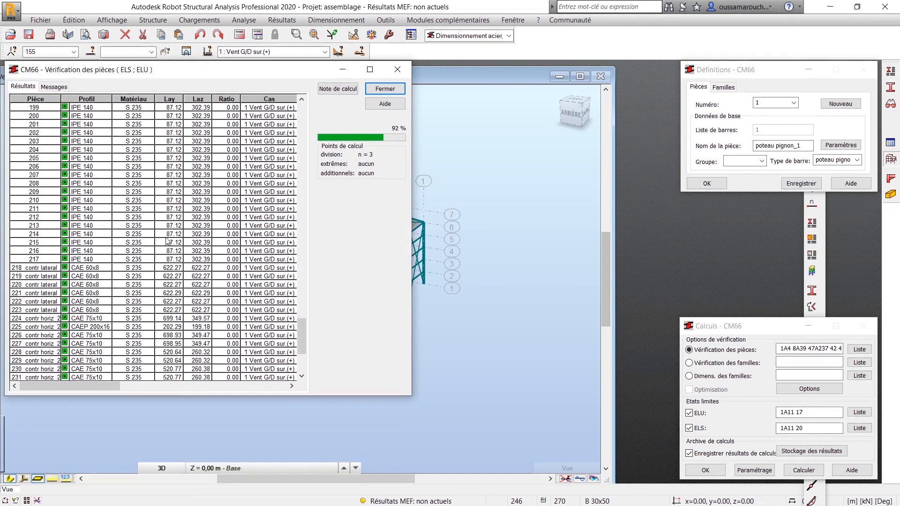
click(25, 88)
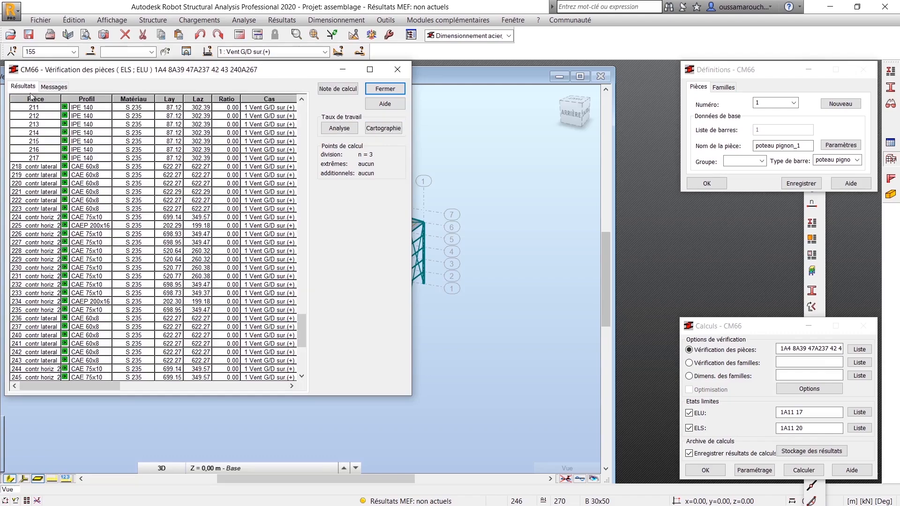
- Review the verification results for all members and close them without saving to the archive
scroll(150, 233, down, 8)
scroll(200, 255, up, 18)
scroll(201, 255, up, 20)
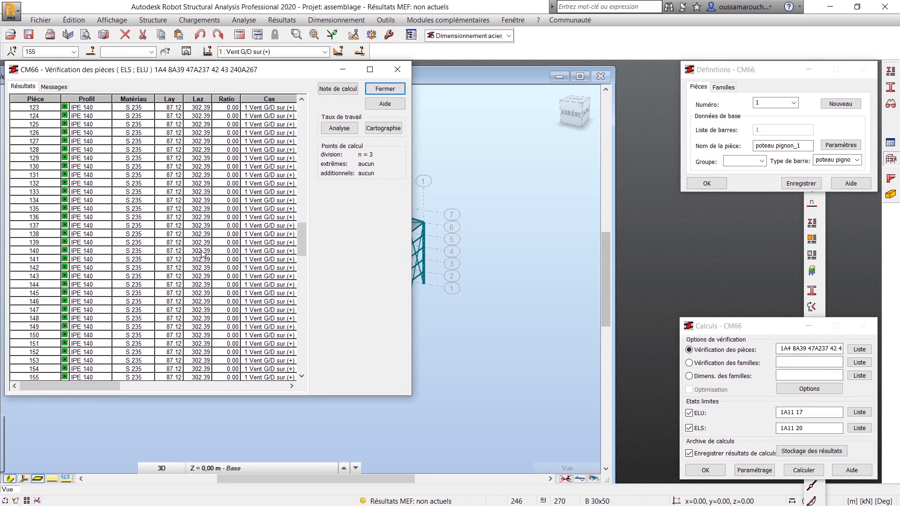
scroll(223, 255, up, 4)
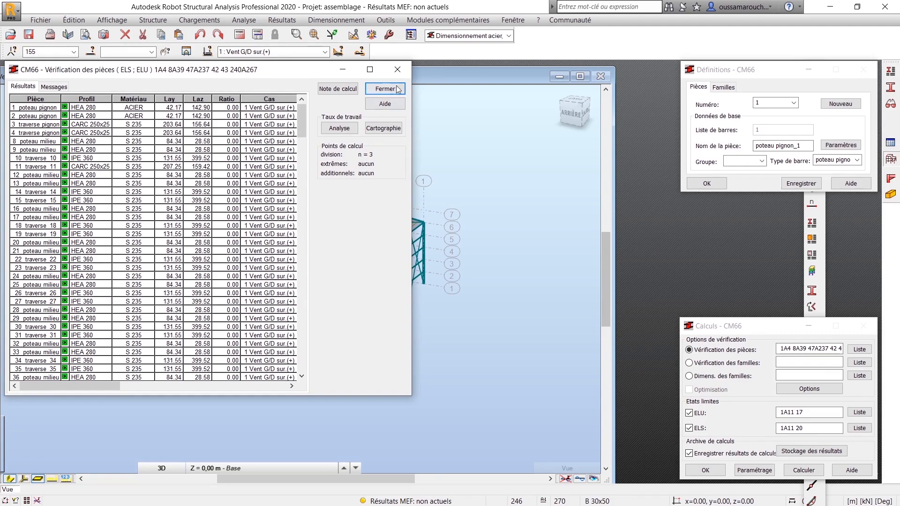
click(385, 89)
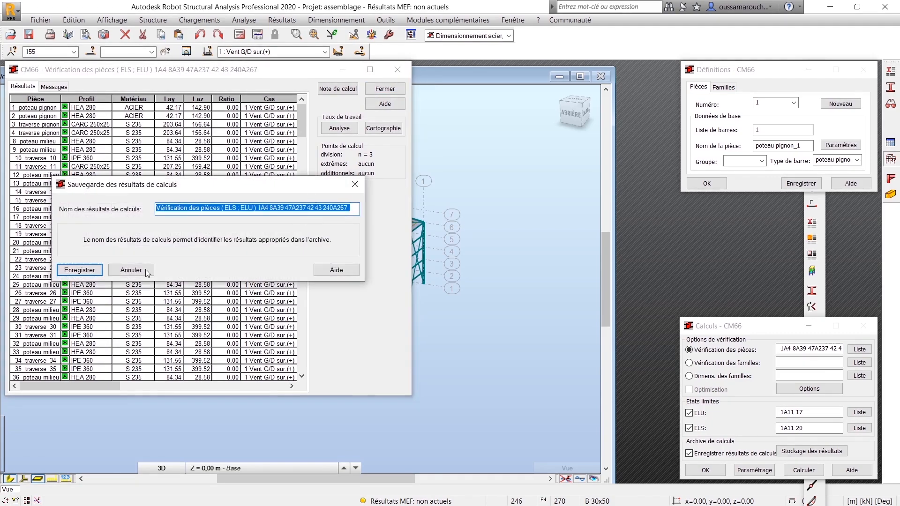
click(146, 271)
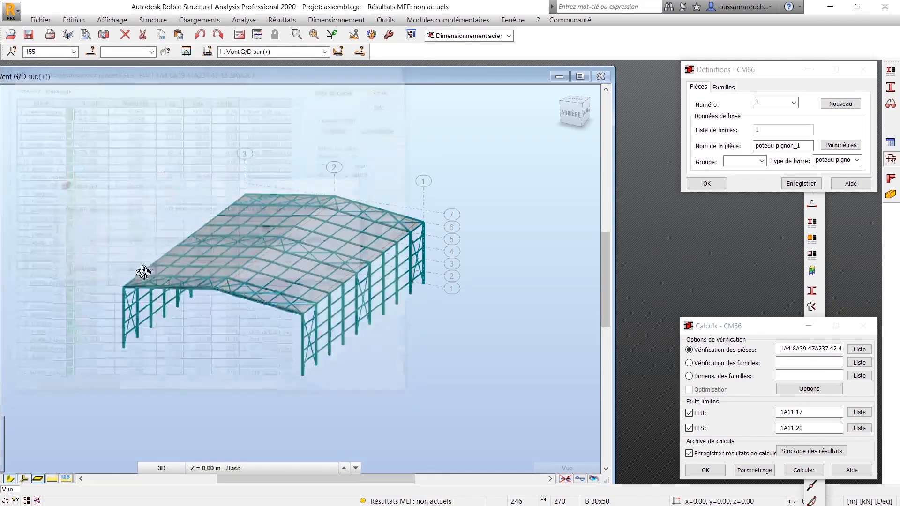
- In the Assemblages layout, create a frame knee connection between corner post 40 and gable rafter 42, accepting the structure database change
click(509, 36)
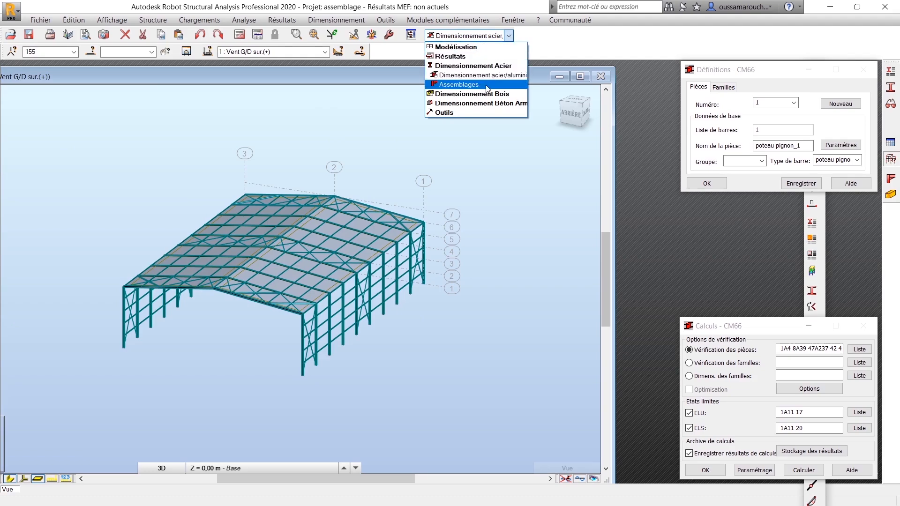
click(459, 84)
scroll(544, 337, up, 6)
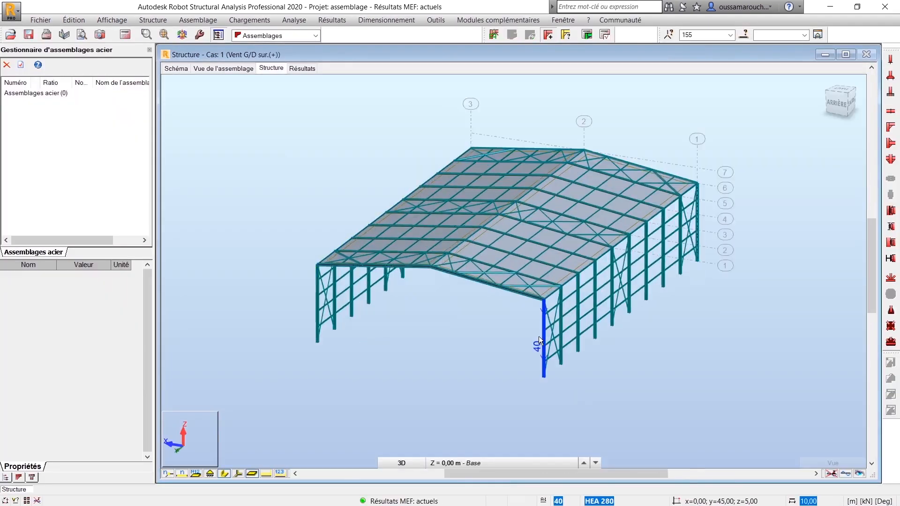
scroll(550, 341, up, 2)
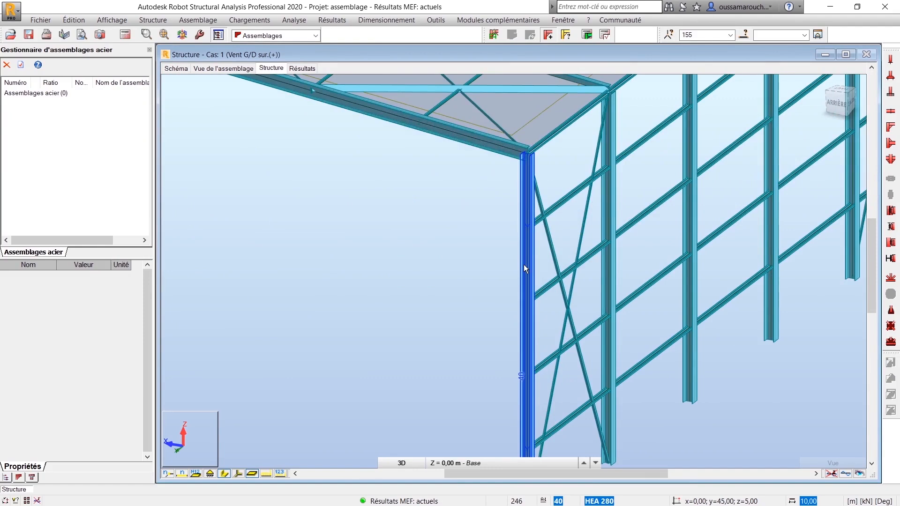
click(524, 266)
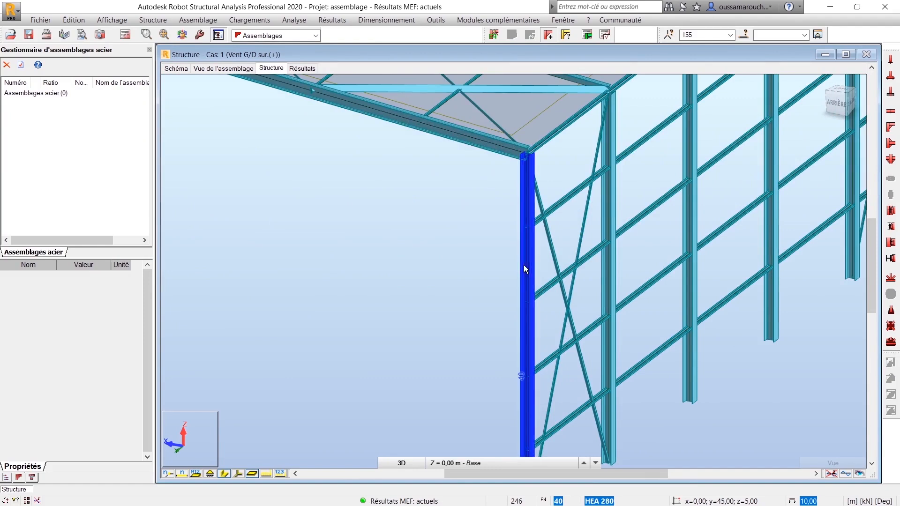
ctrl+click(460, 137)
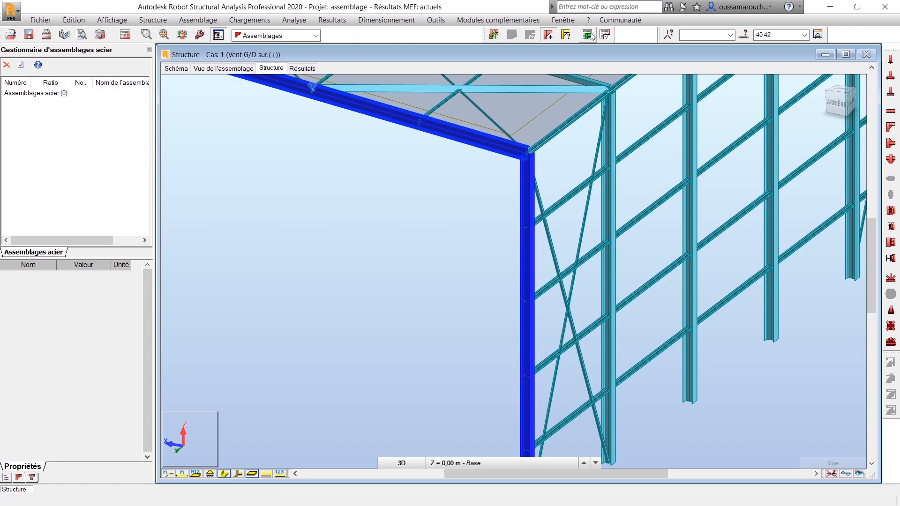
click(494, 36)
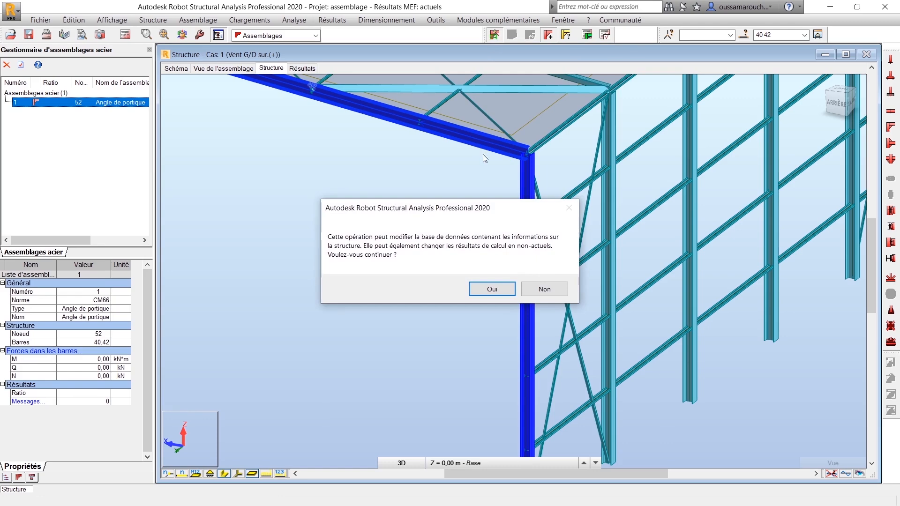
click(491, 288)
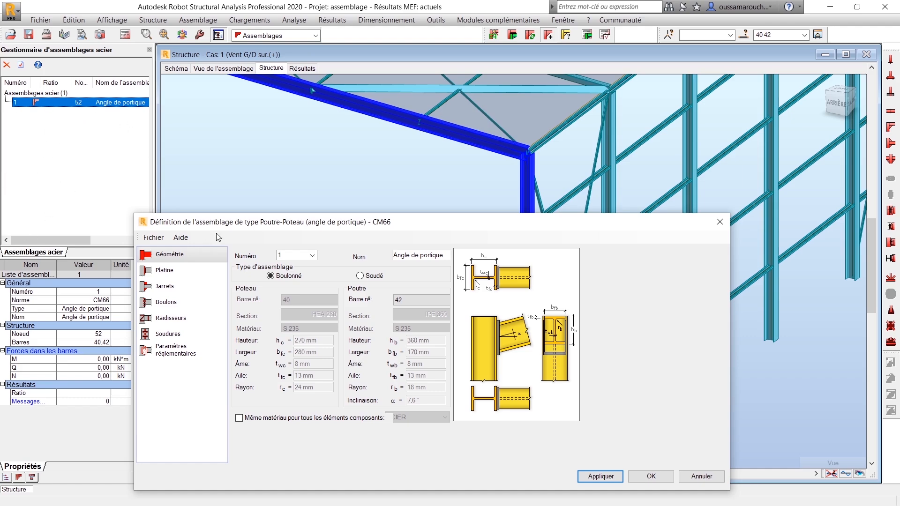
- Set the end plate material of the knee connection to S 235
drag(261, 227, 282, 157)
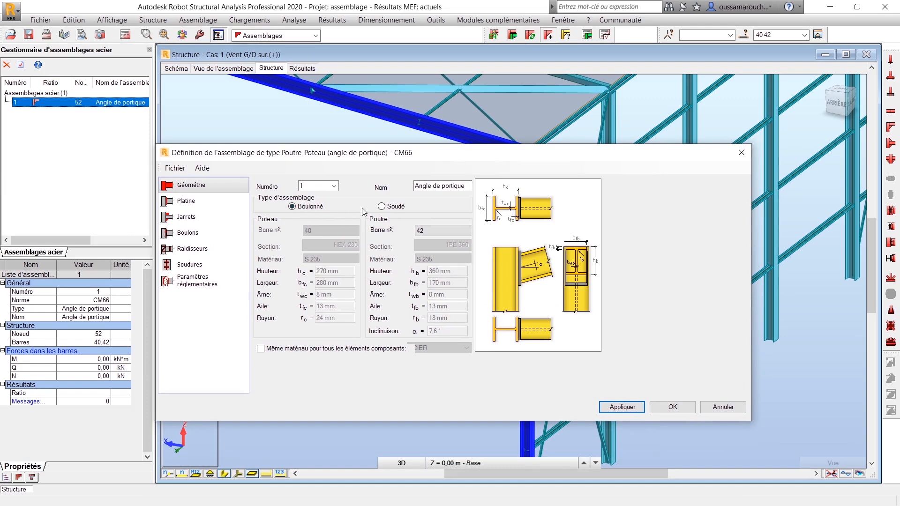
click(213, 200)
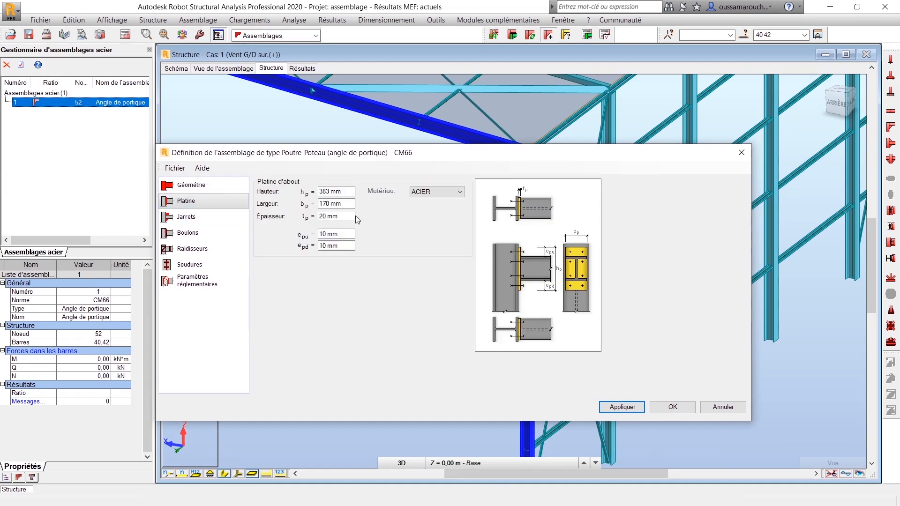
click(441, 192)
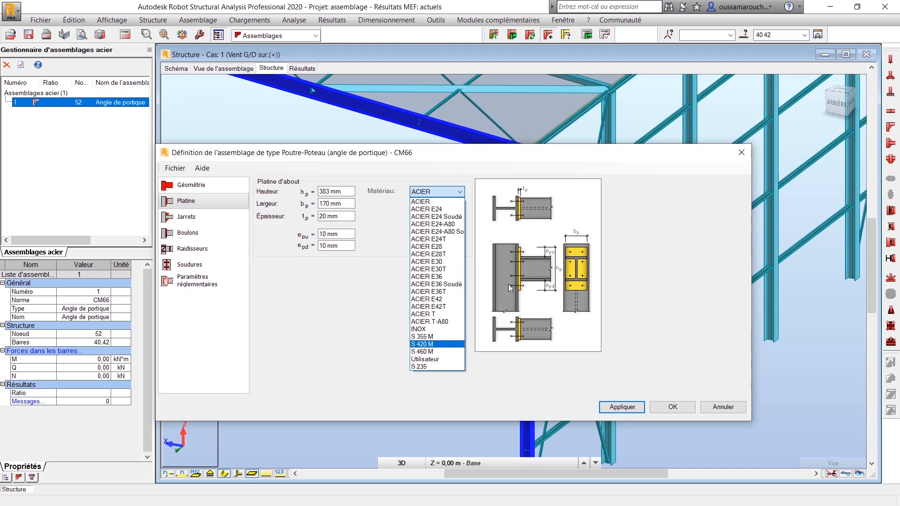
click(440, 367)
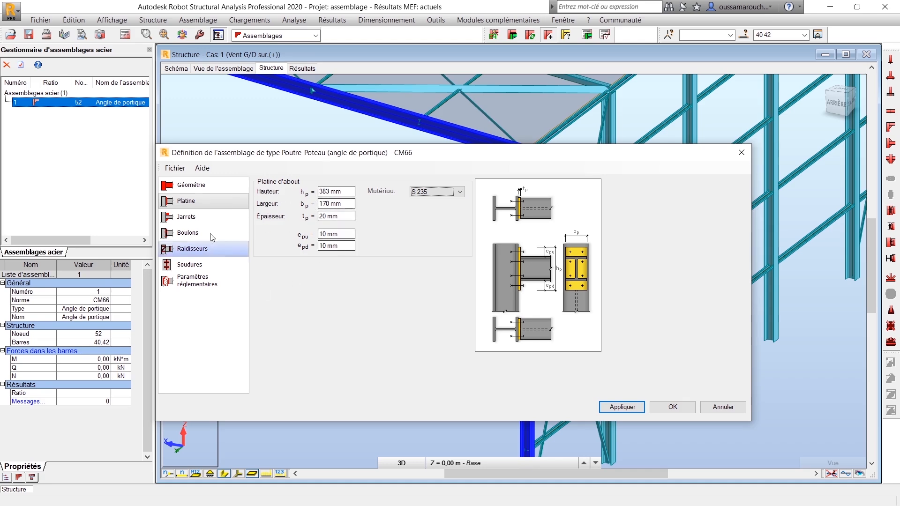
- Add flanged triangular haunches above and below the rafter in the knee connection
click(218, 220)
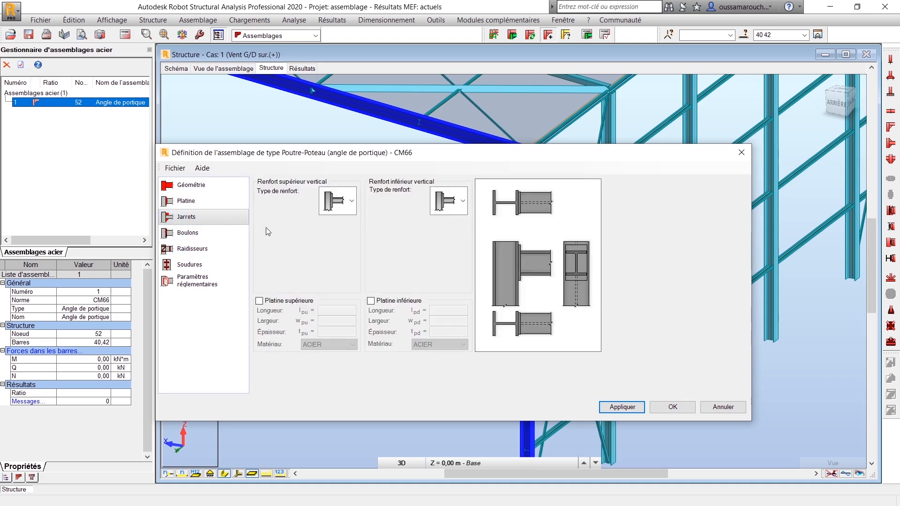
click(350, 202)
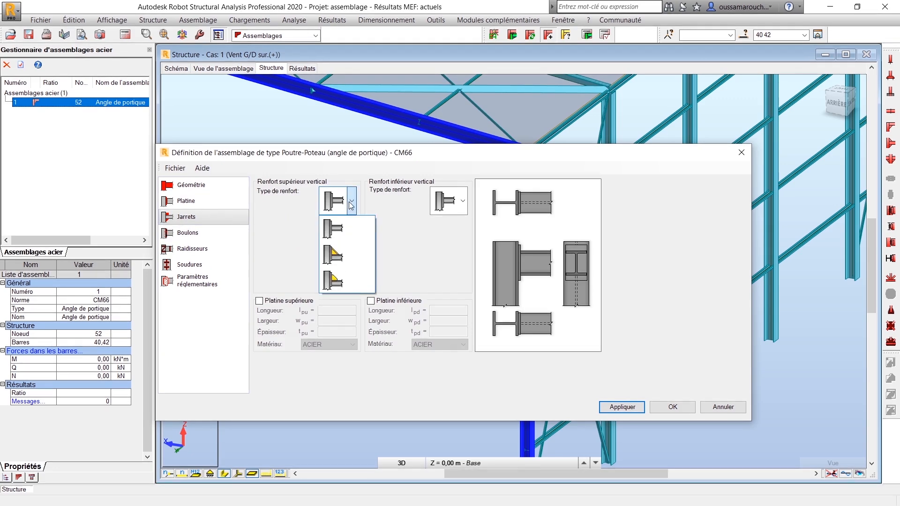
click(341, 256)
click(456, 206)
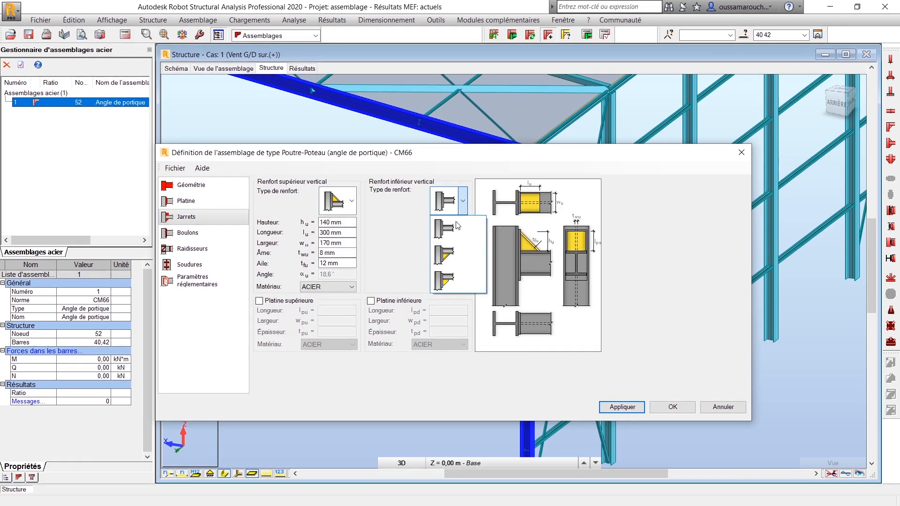
click(456, 259)
- Set the knee connection's bolts to diameter M24 and class 6.9
click(199, 232)
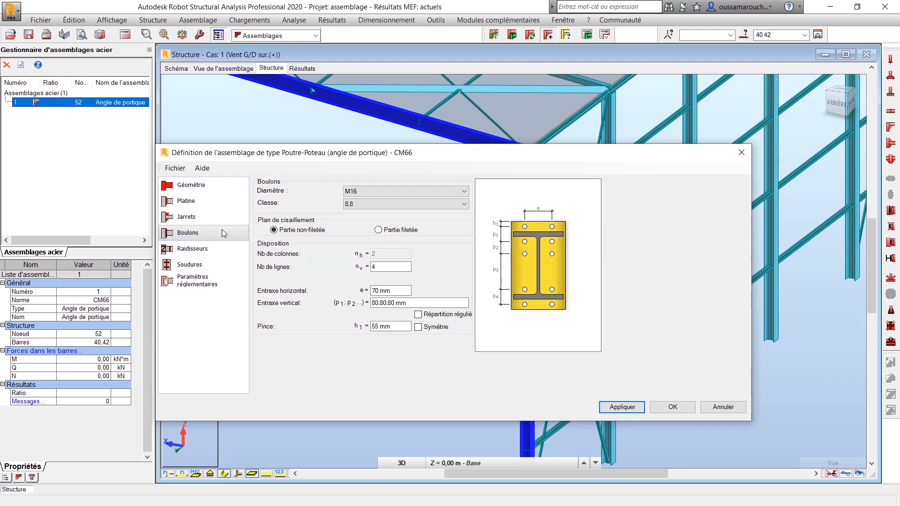
click(418, 191)
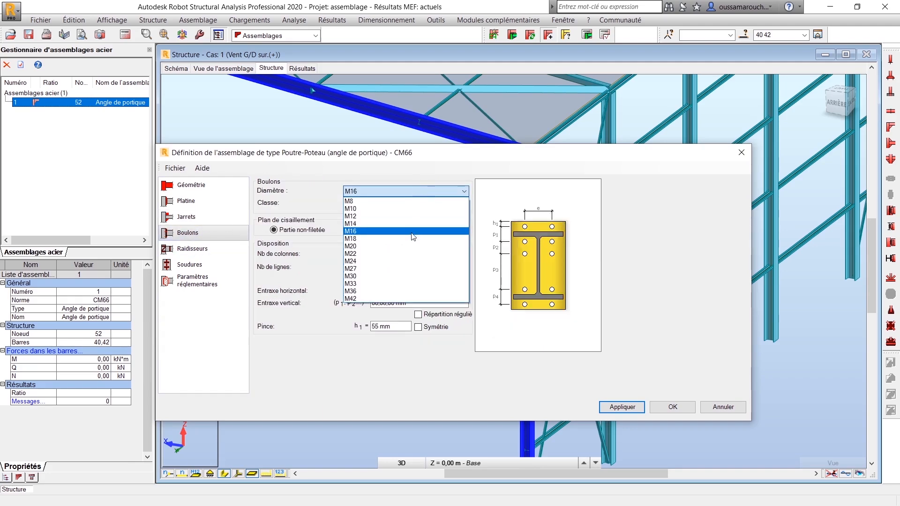
click(408, 261)
click(381, 205)
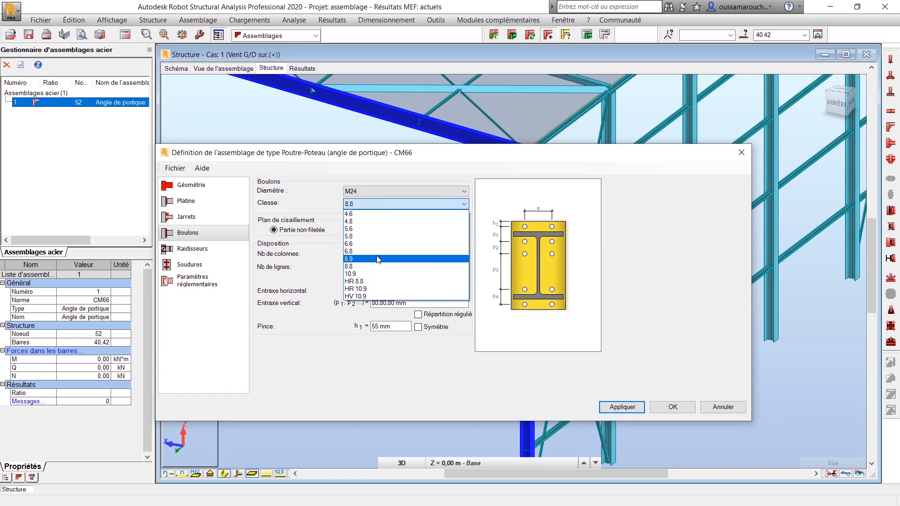
click(379, 259)
- Reinforce the post web with a rectangular doubler plate, check the weld and code parameters, and apply the knee connection definition
click(185, 249)
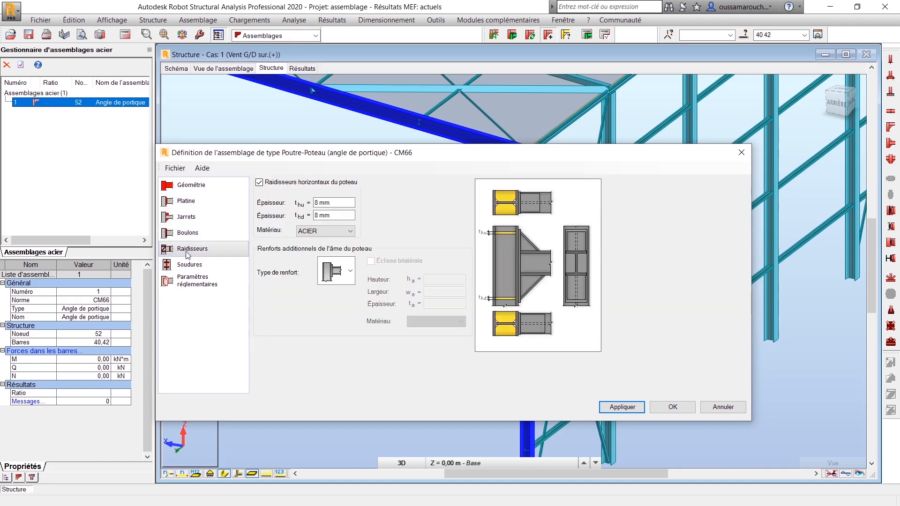
click(346, 281)
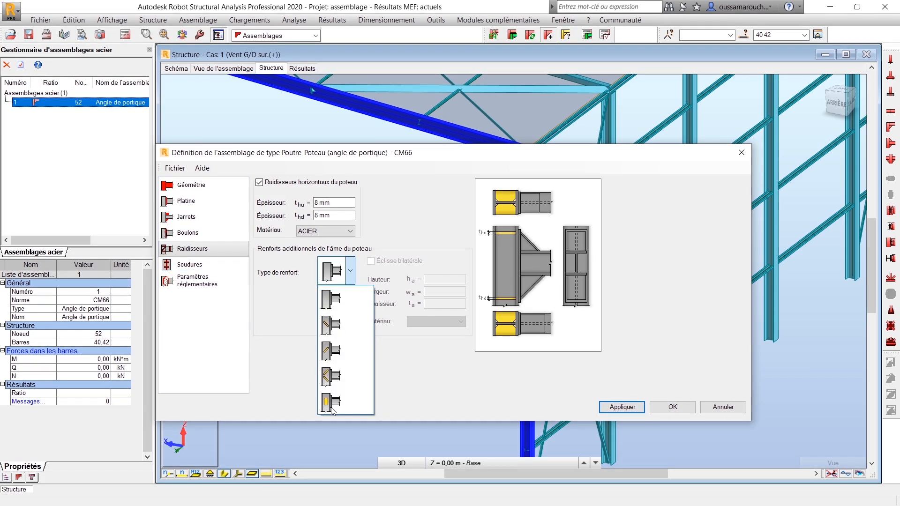
click(331, 406)
click(194, 268)
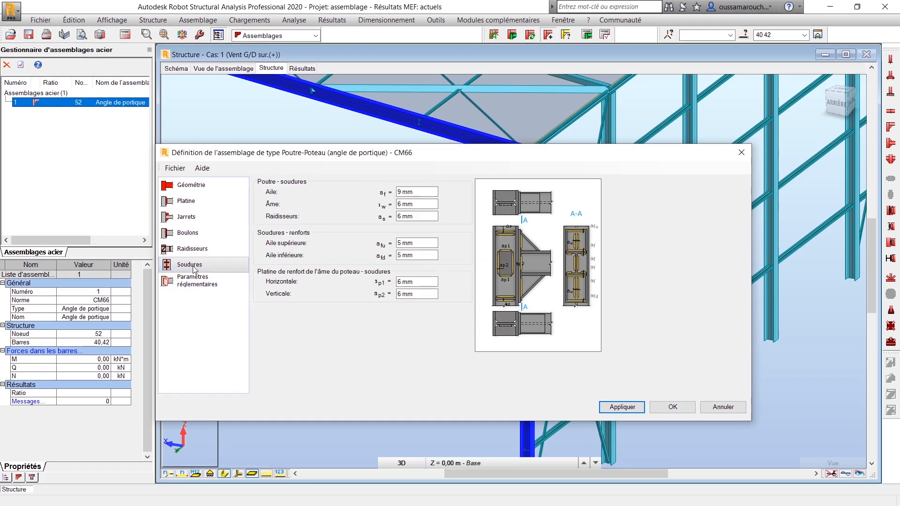
click(205, 283)
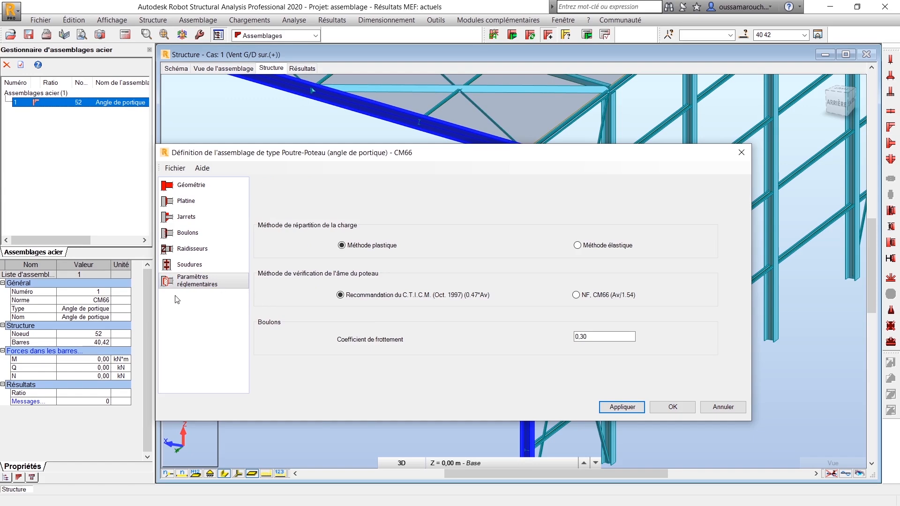
click(631, 410)
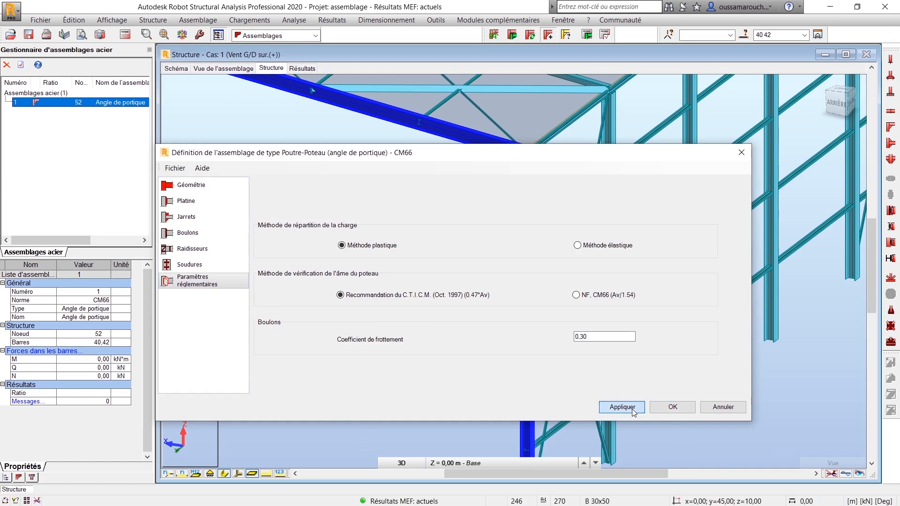
click(666, 407)
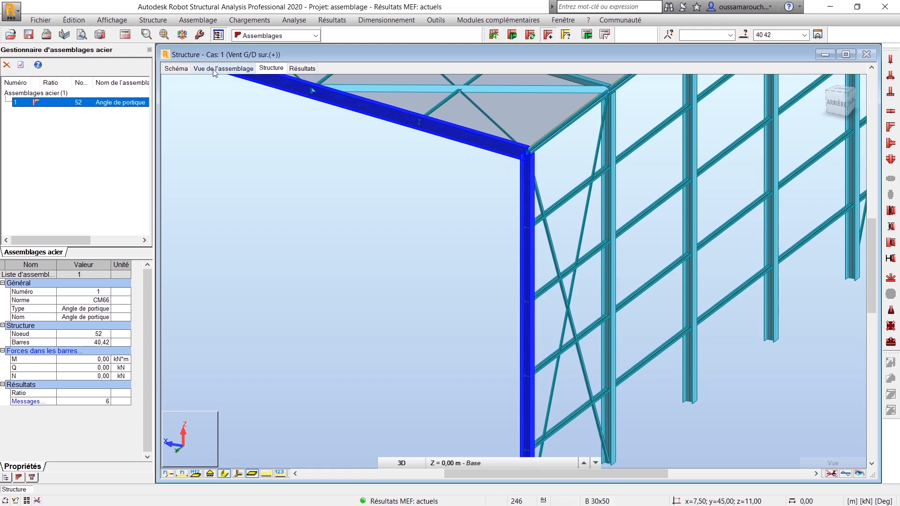
- Inspect the bolted knee's schematic drawing and 3D view, and run the connection verification to produce its calculation note
click(175, 68)
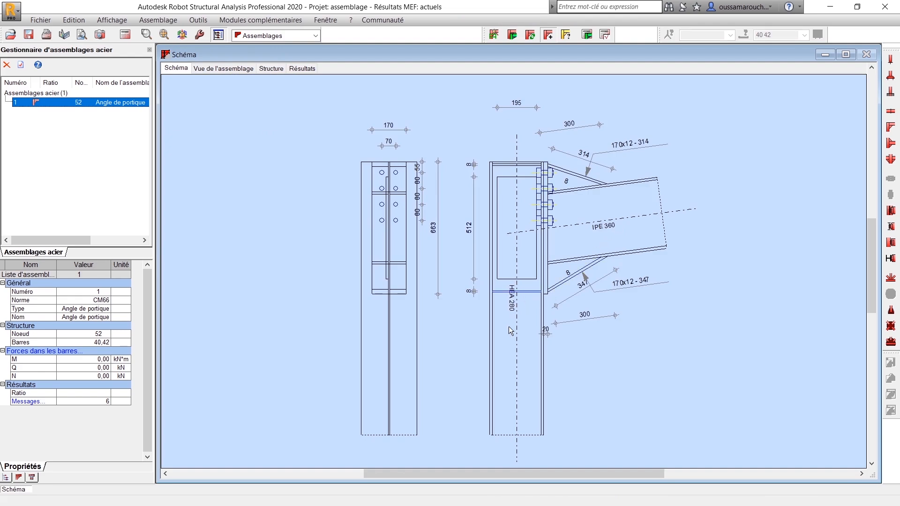
click(213, 70)
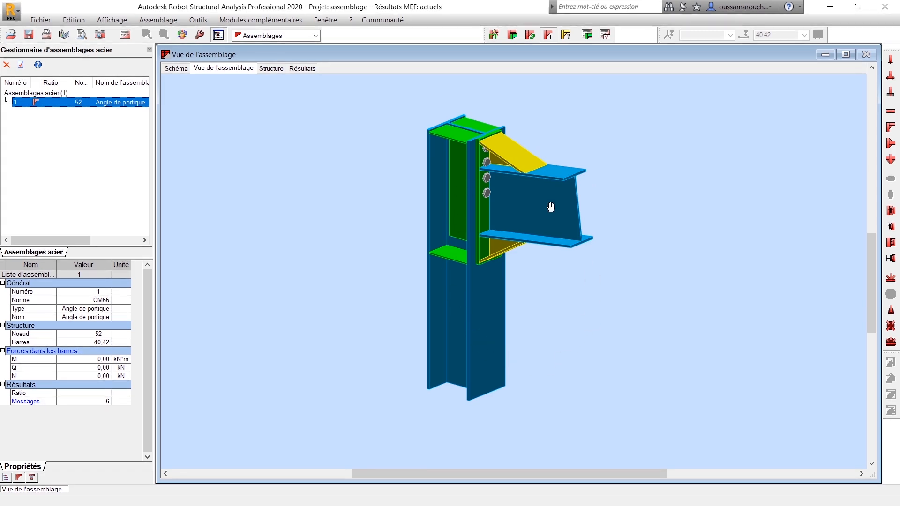
click(295, 69)
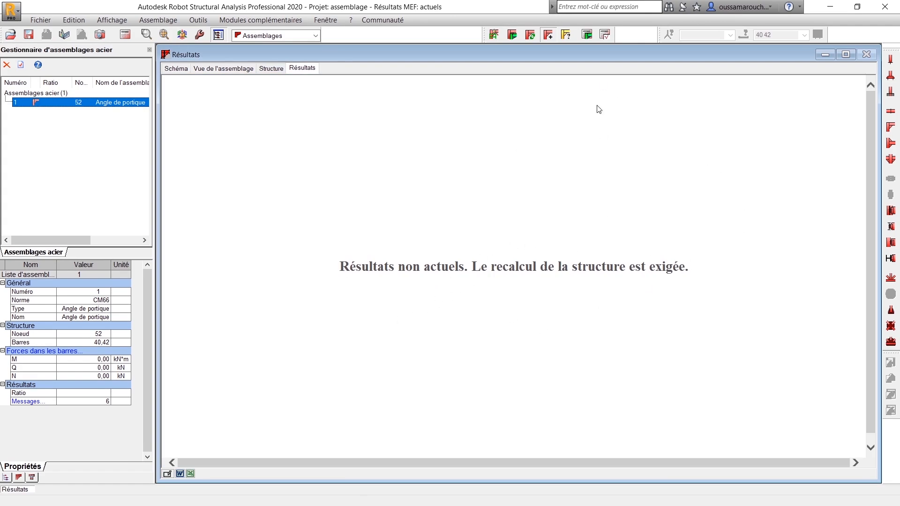
click(587, 35)
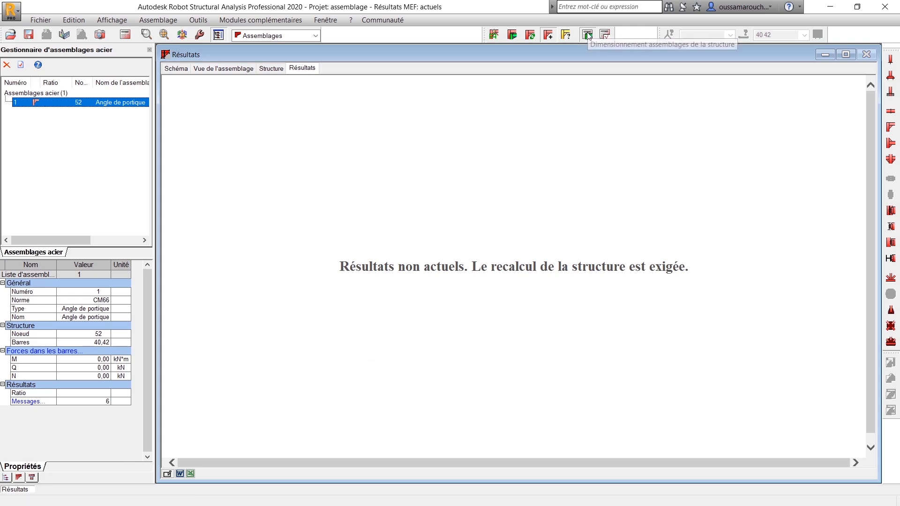
click(516, 347)
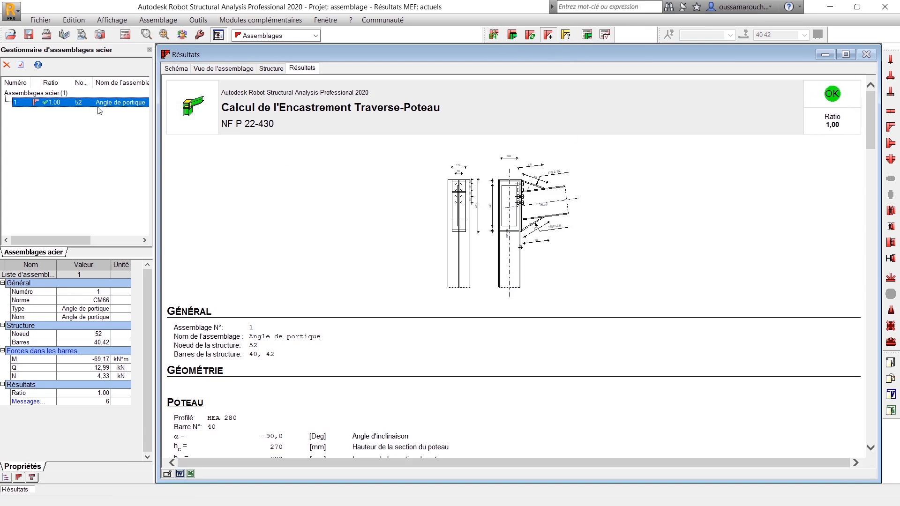
- Reopen the knee connection's definition and change its connection type from bolted to welded (Soudé)
double_click(46, 104)
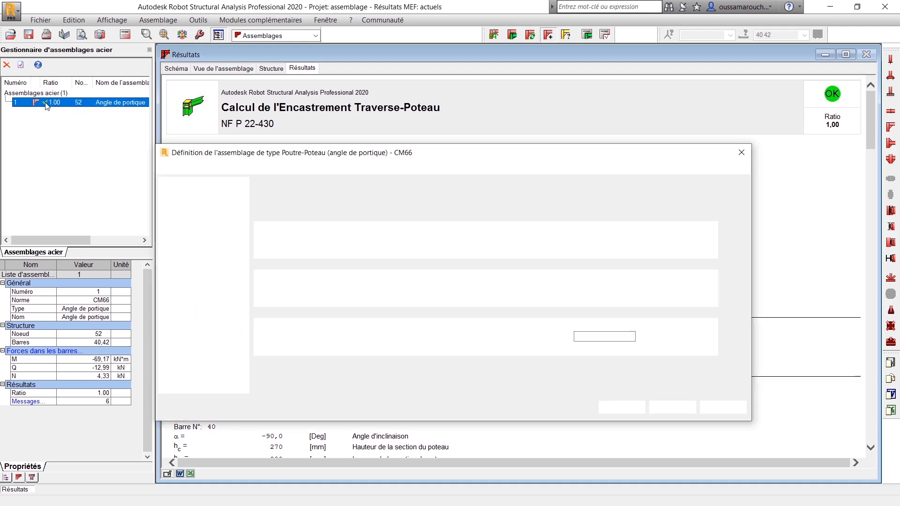
click(220, 173)
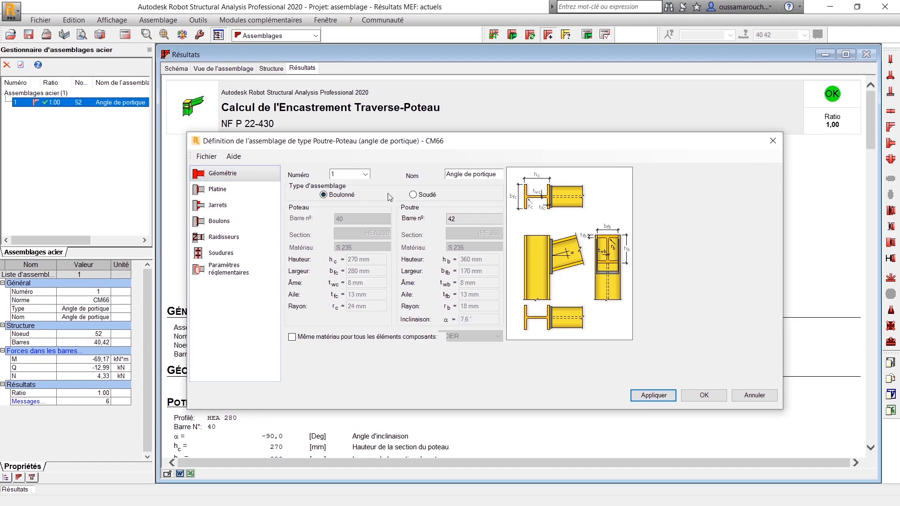
click(413, 195)
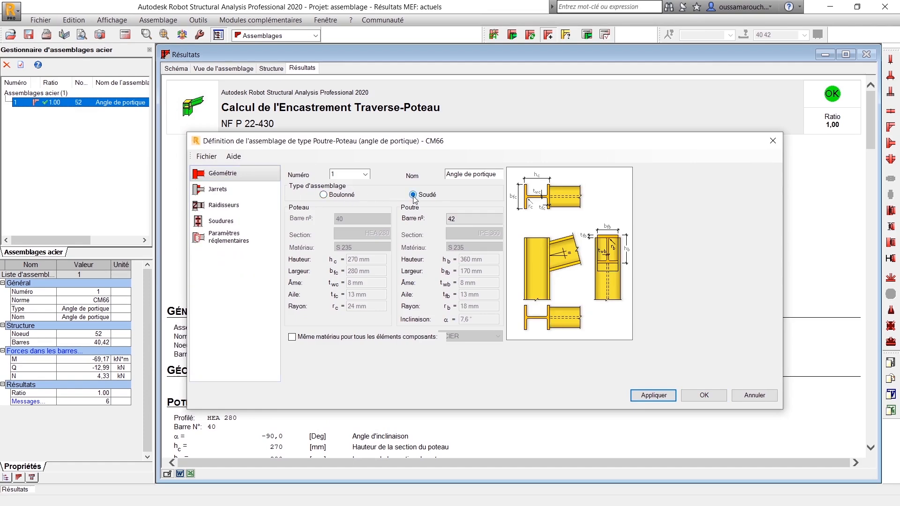
click(660, 396)
click(704, 396)
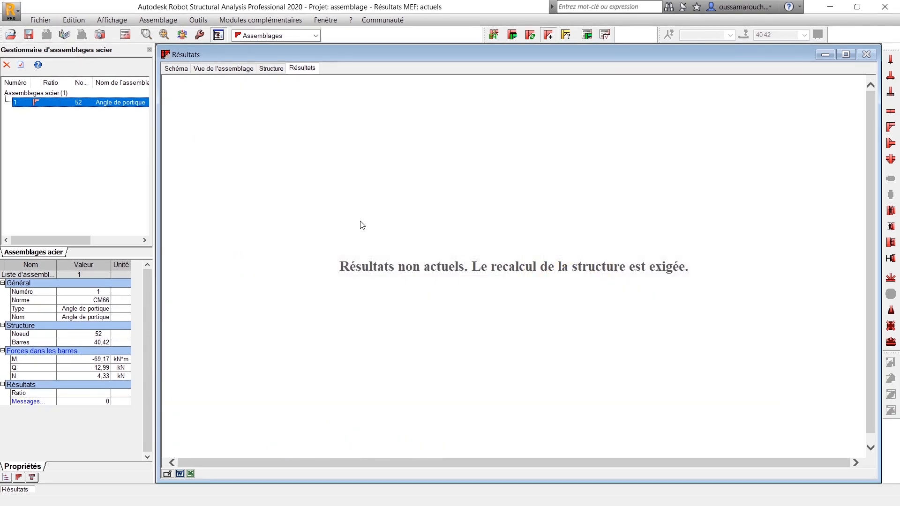
- Recalculate the welded knee connection at node 52 for load cases 1A11 17A22 and view the connection in 3D
click(587, 36)
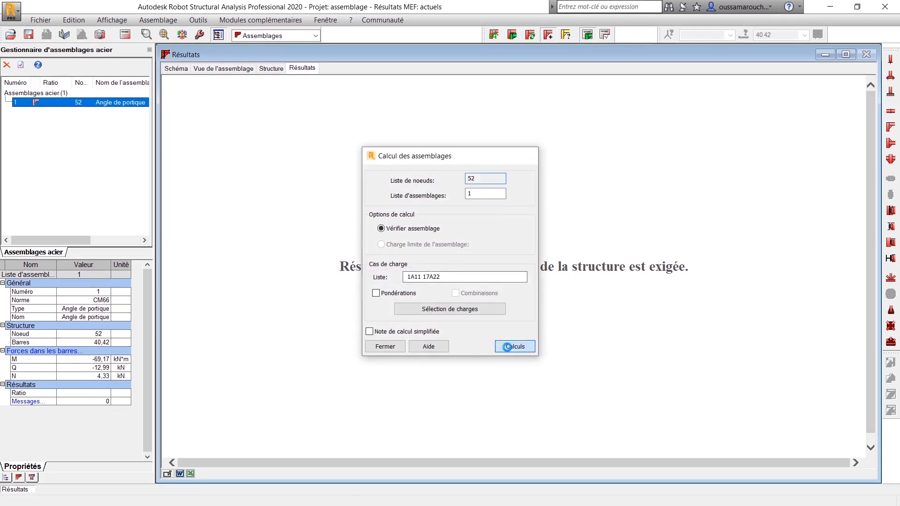
click(516, 346)
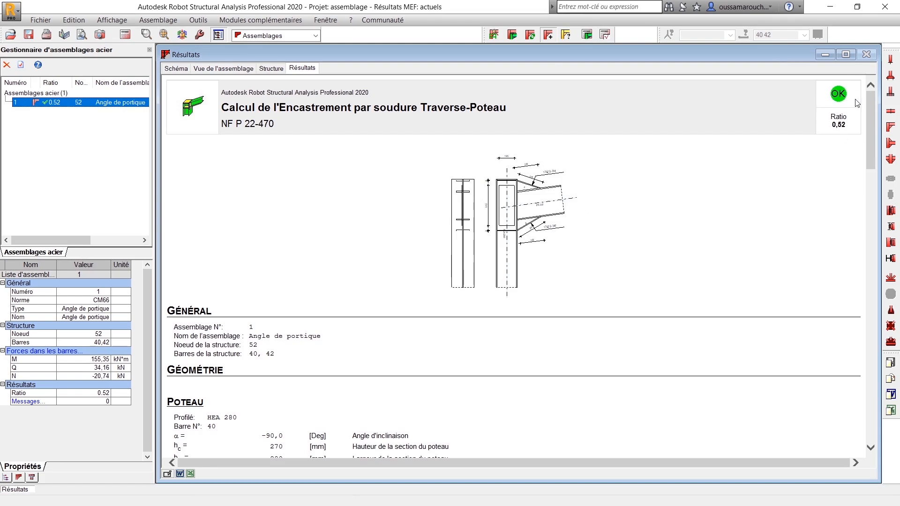
click(214, 68)
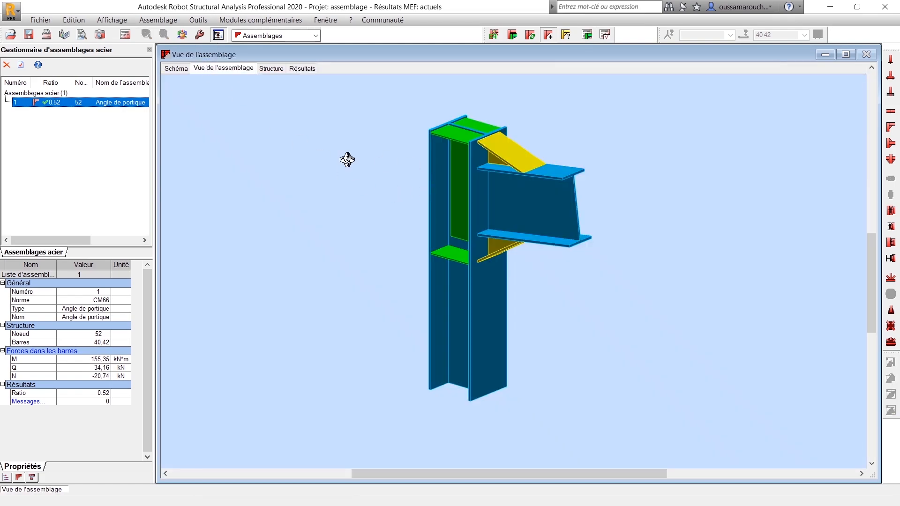